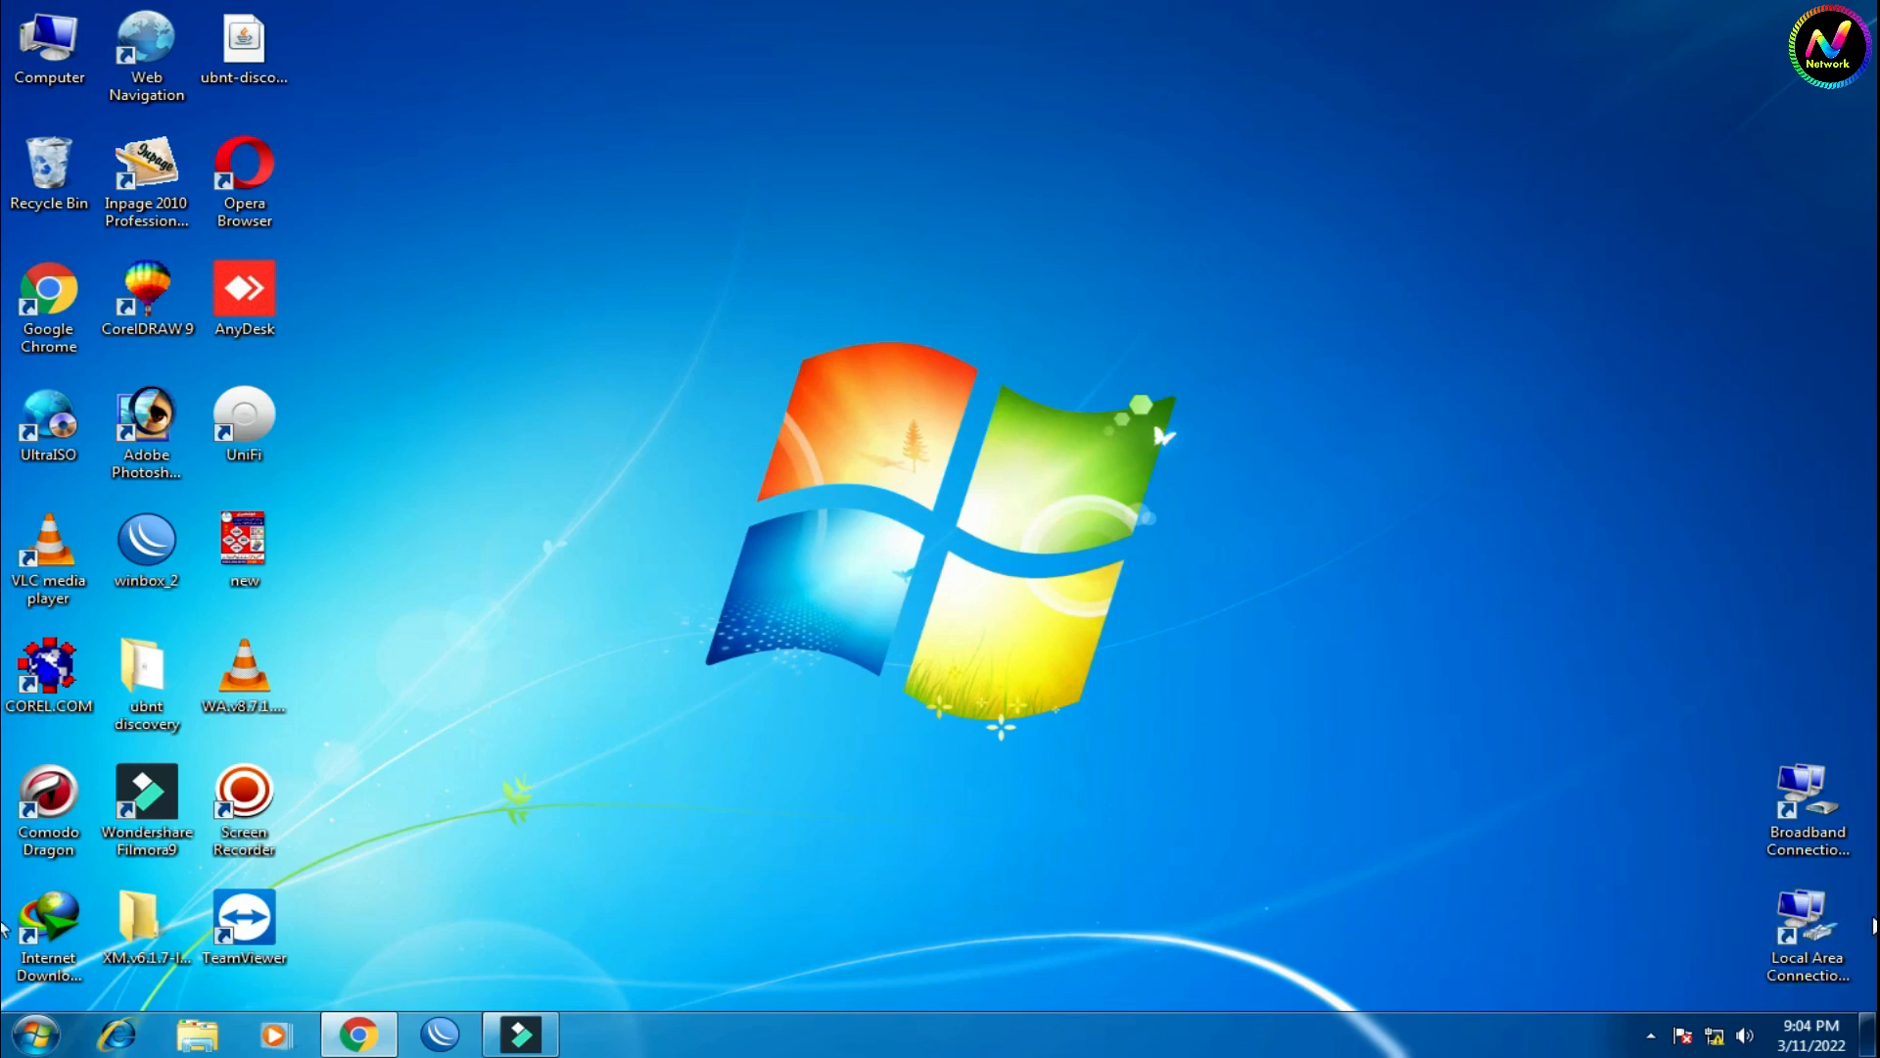
Step: Check the Local Area Connection status details, then close the status window
{"action": "double_click", "coordinate": [1825, 922]}
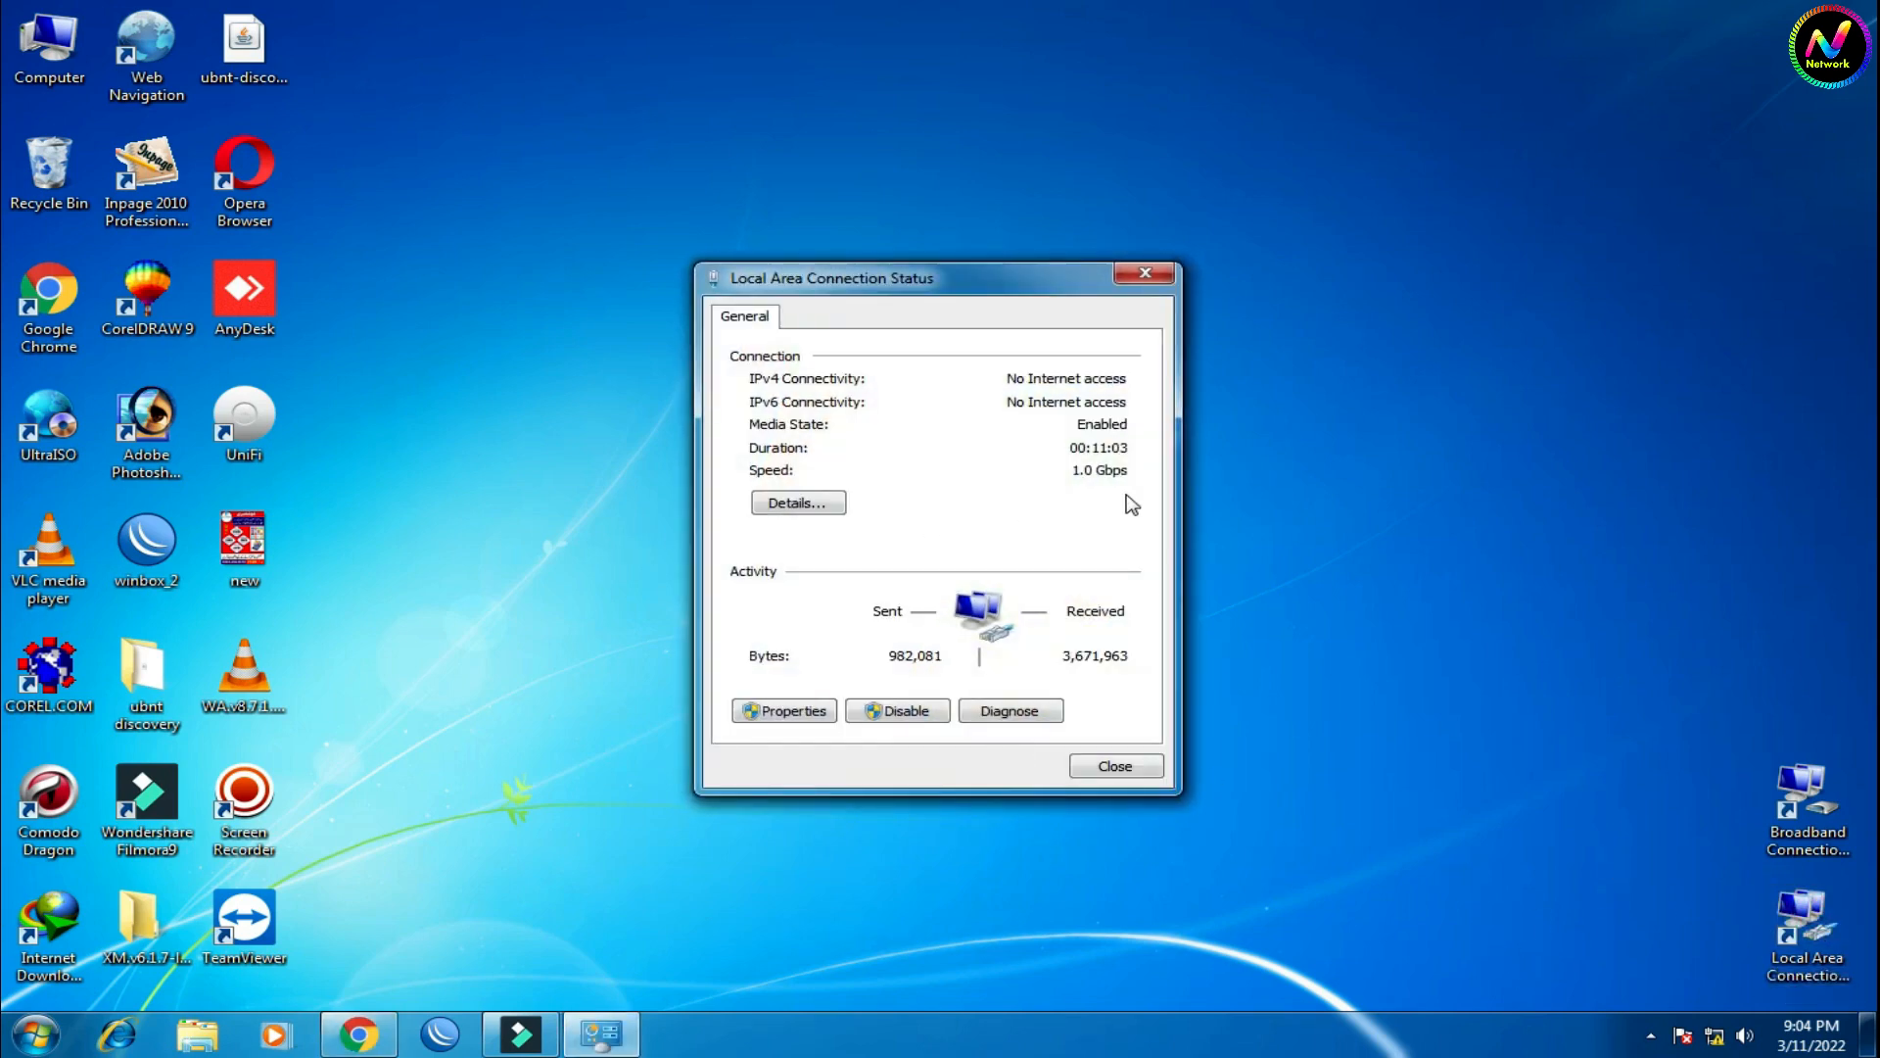
{"action": "left_click", "coordinate": [1111, 474]}
{"action": "left_click", "coordinate": [1114, 766]}
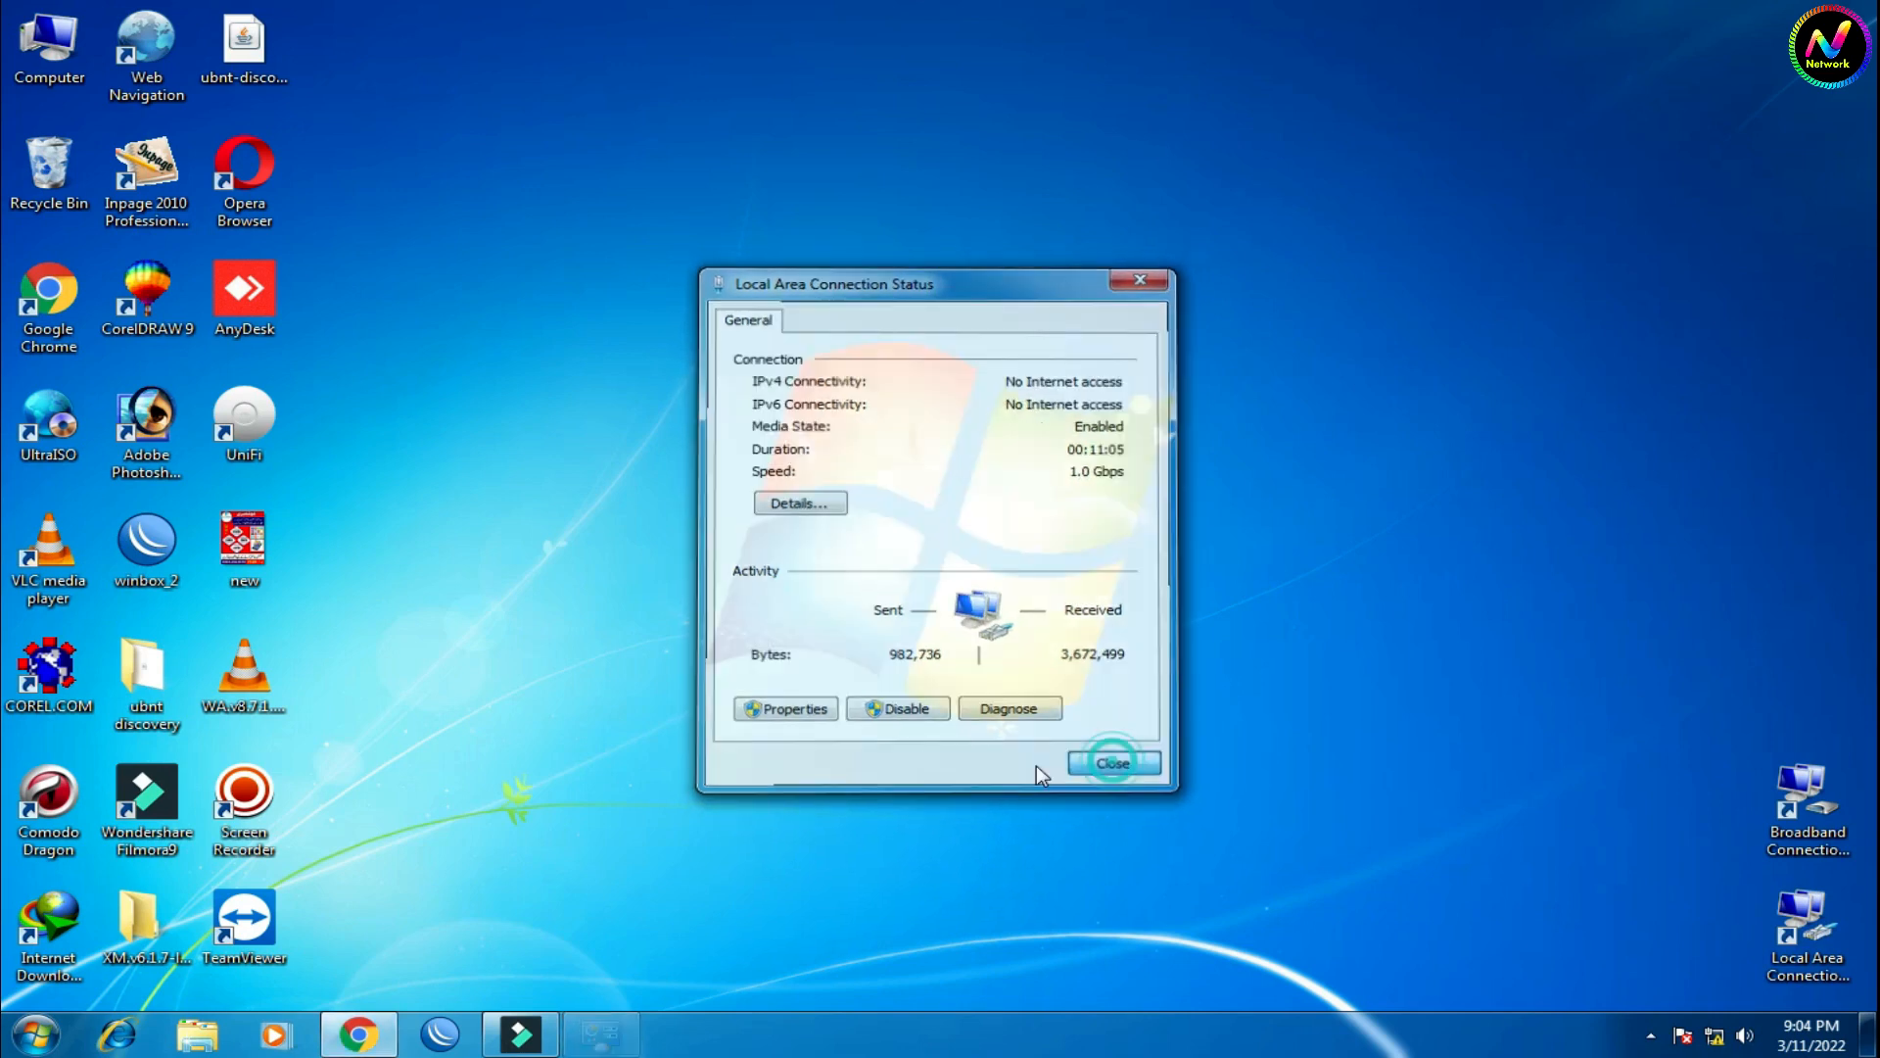
Step: Open the browser and go to the router's address 192.168.0.1
{"action": "left_click", "coordinate": [360, 1034]}
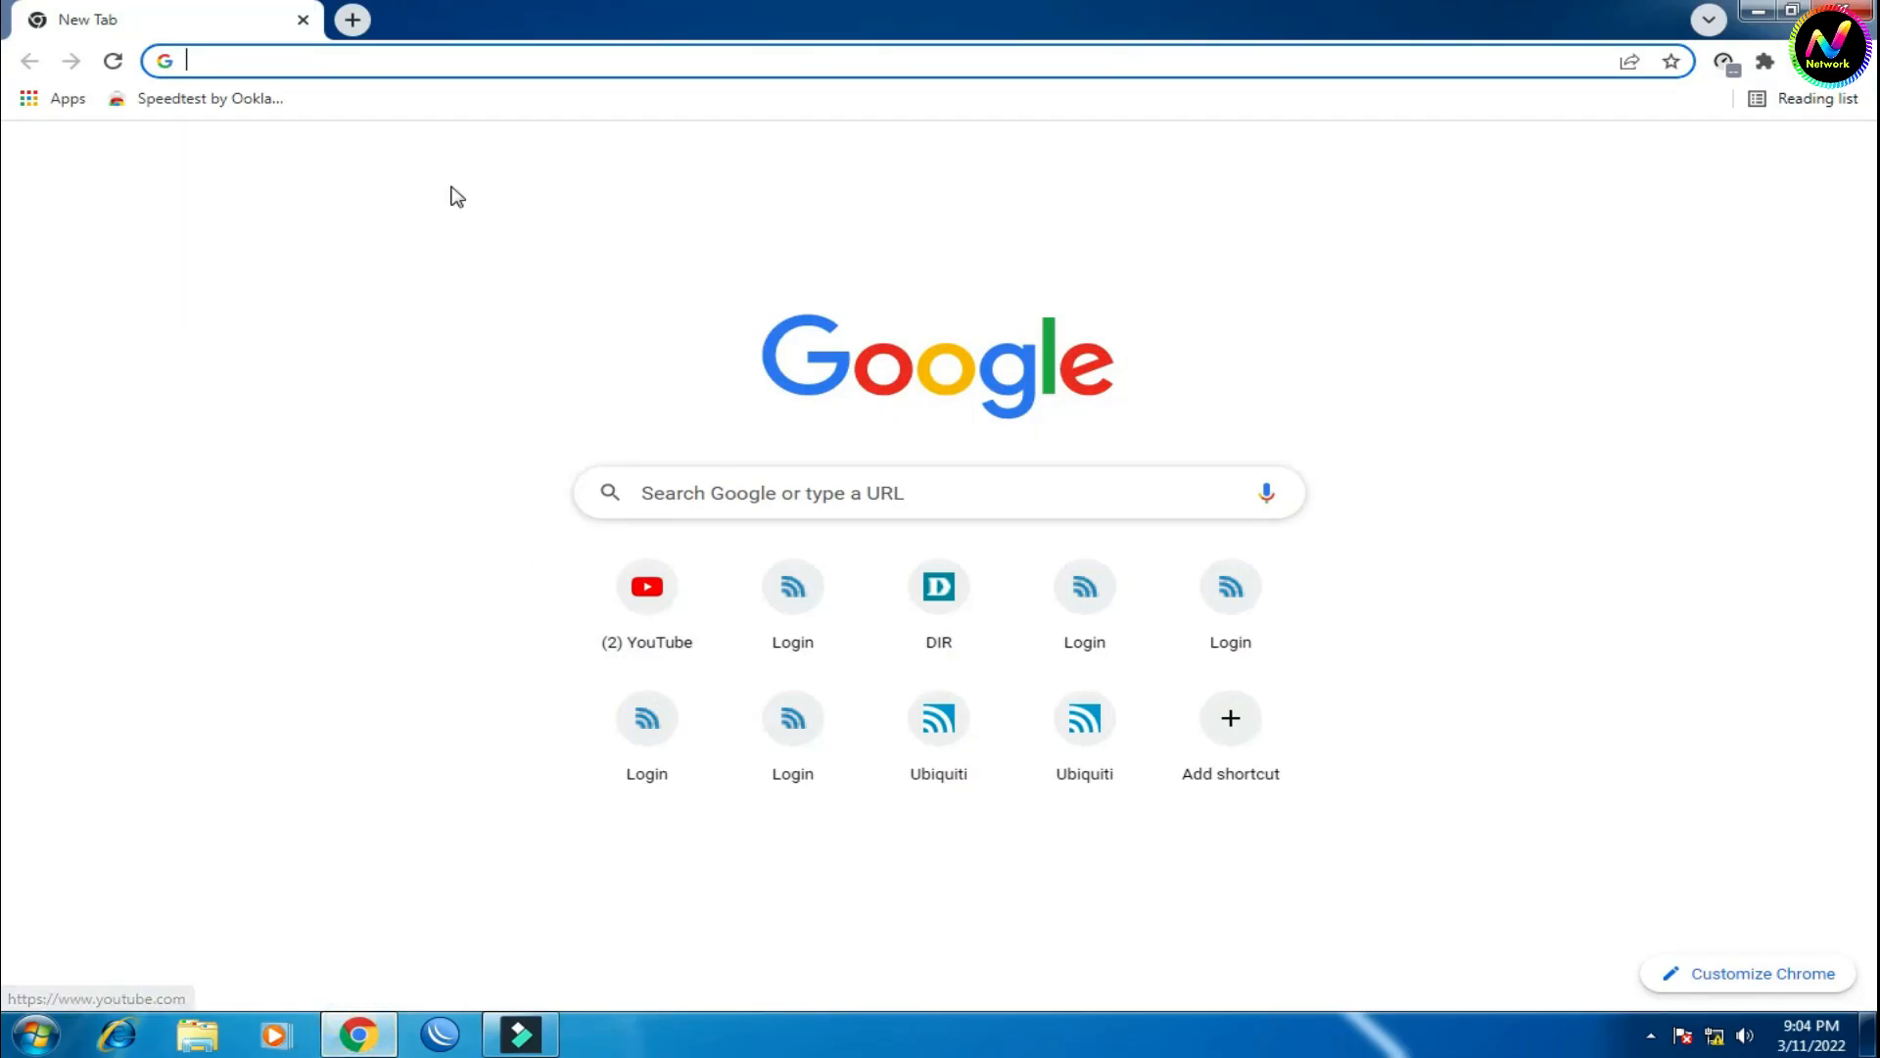
{"action": "left_click", "coordinate": [460, 68]}
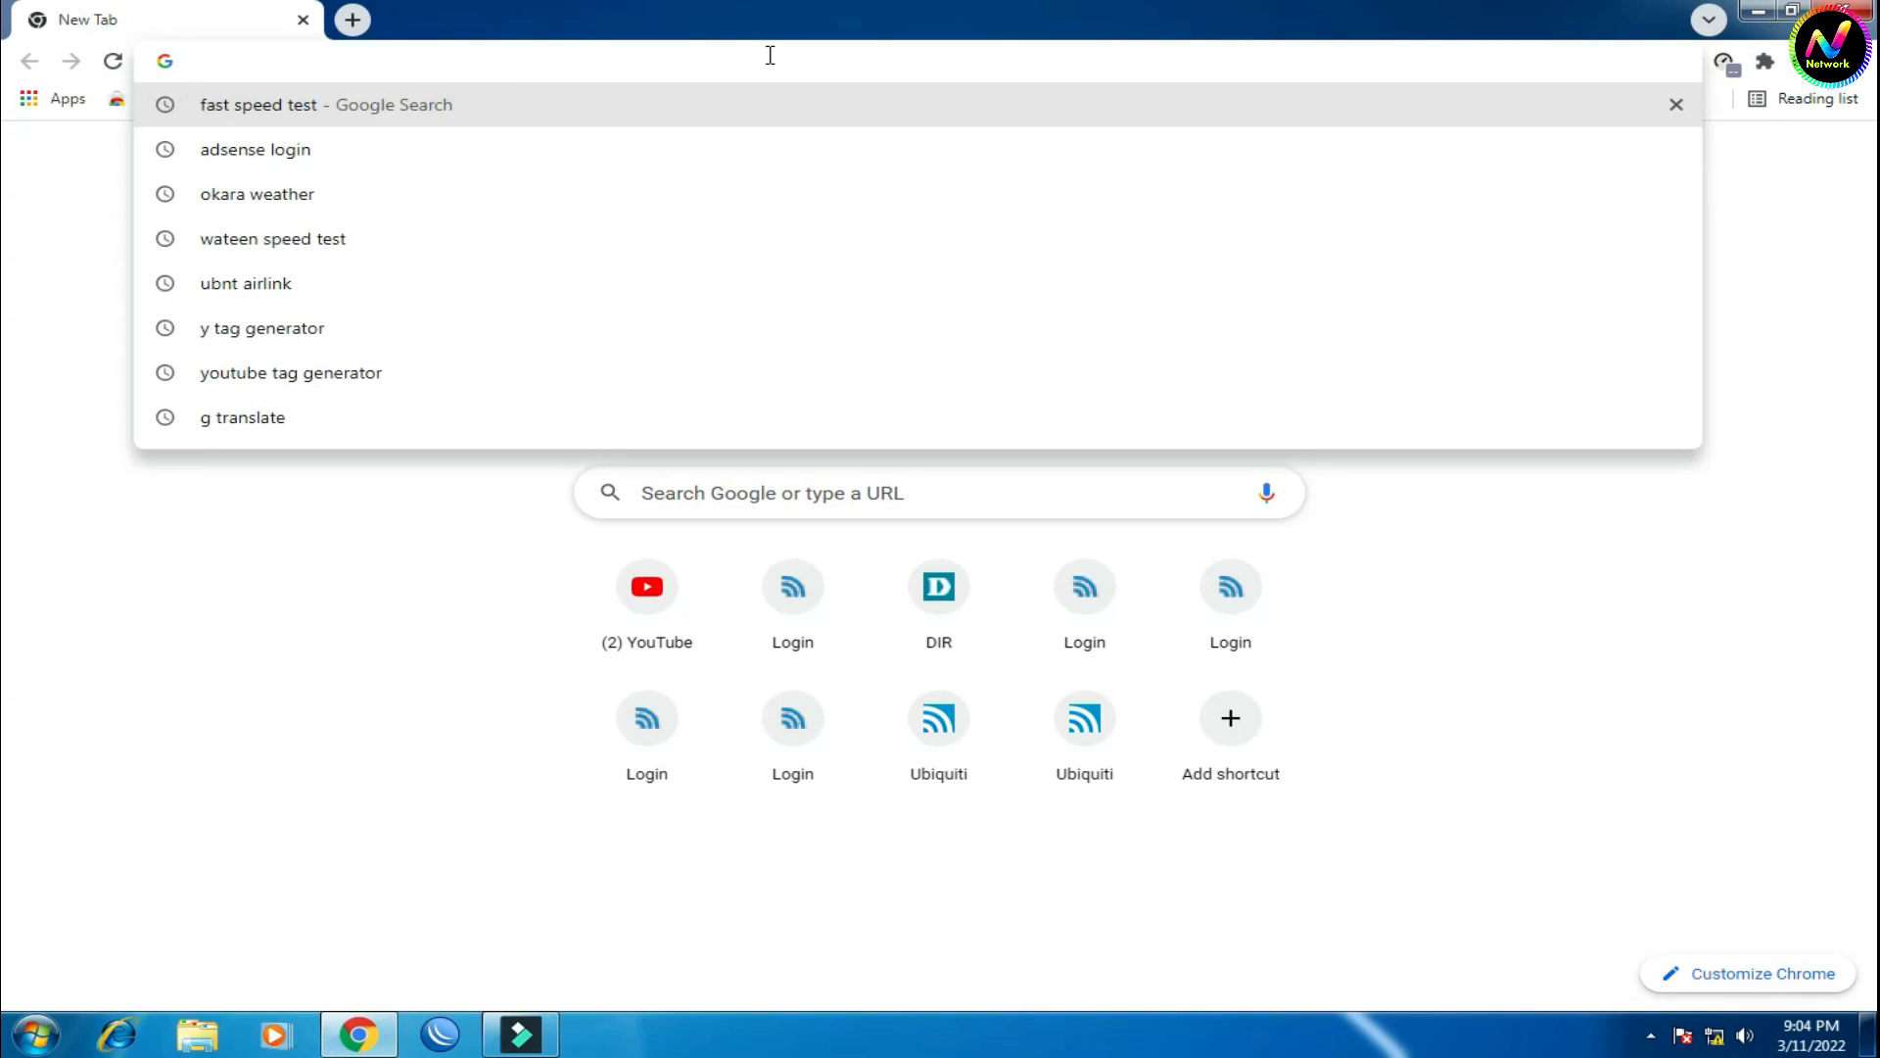
{"action": "type", "text": "192.168."}
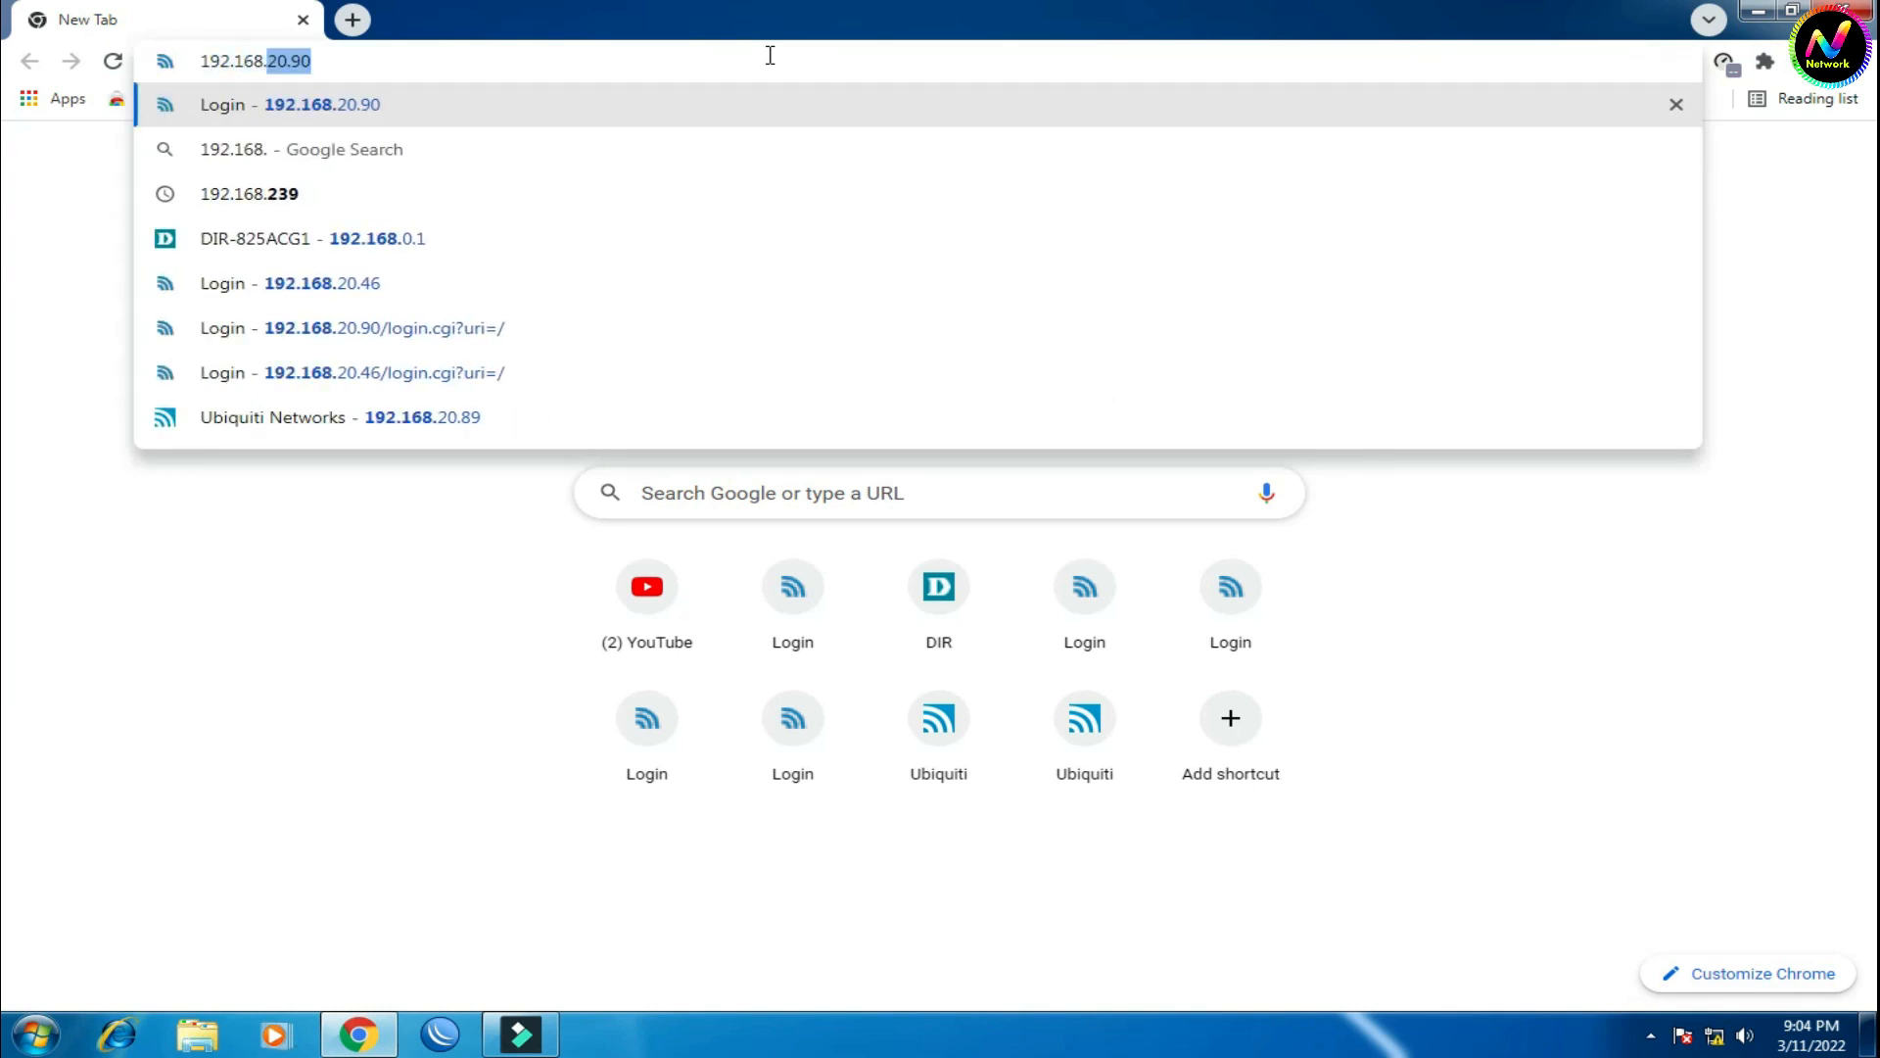
{"action": "type", "text": "0.1"}
{"action": "key", "text": "Return"}
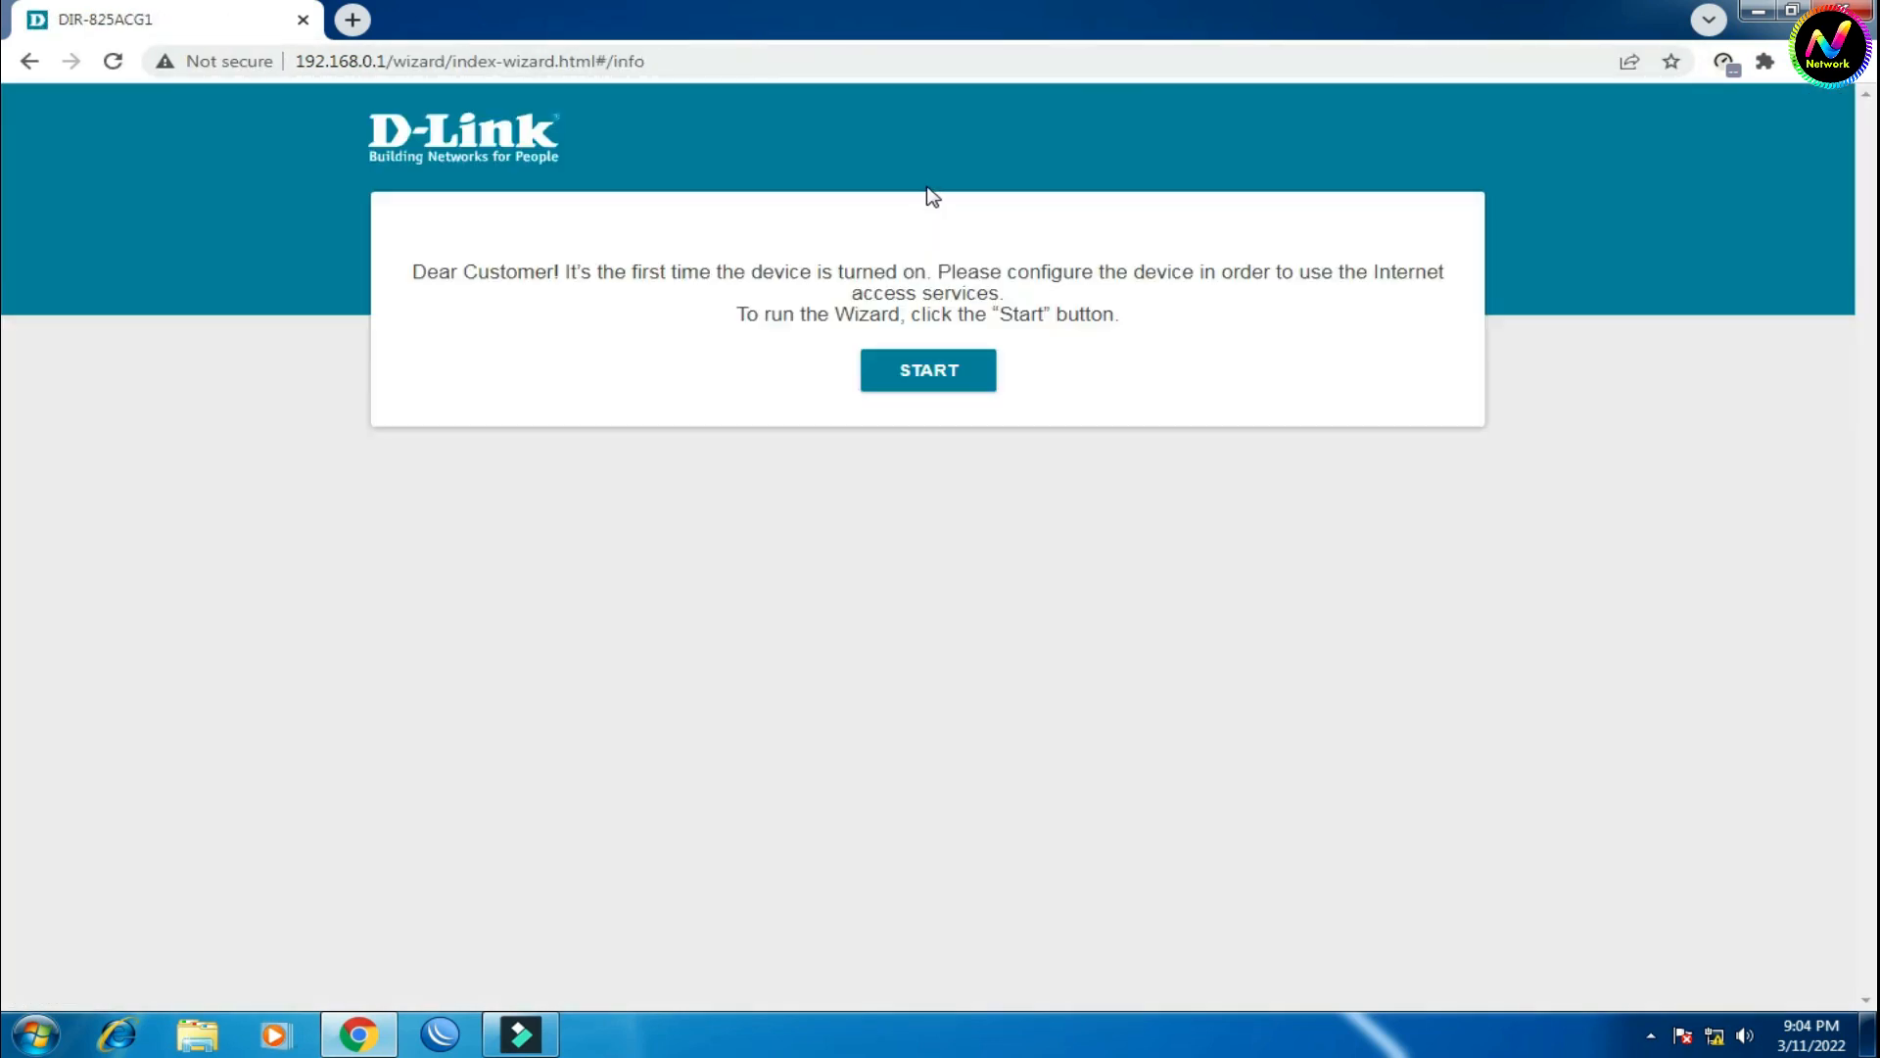
Step: Start the router setup wizard, accept English as the language, and continue with the wizard
{"action": "left_click", "coordinate": [931, 370]}
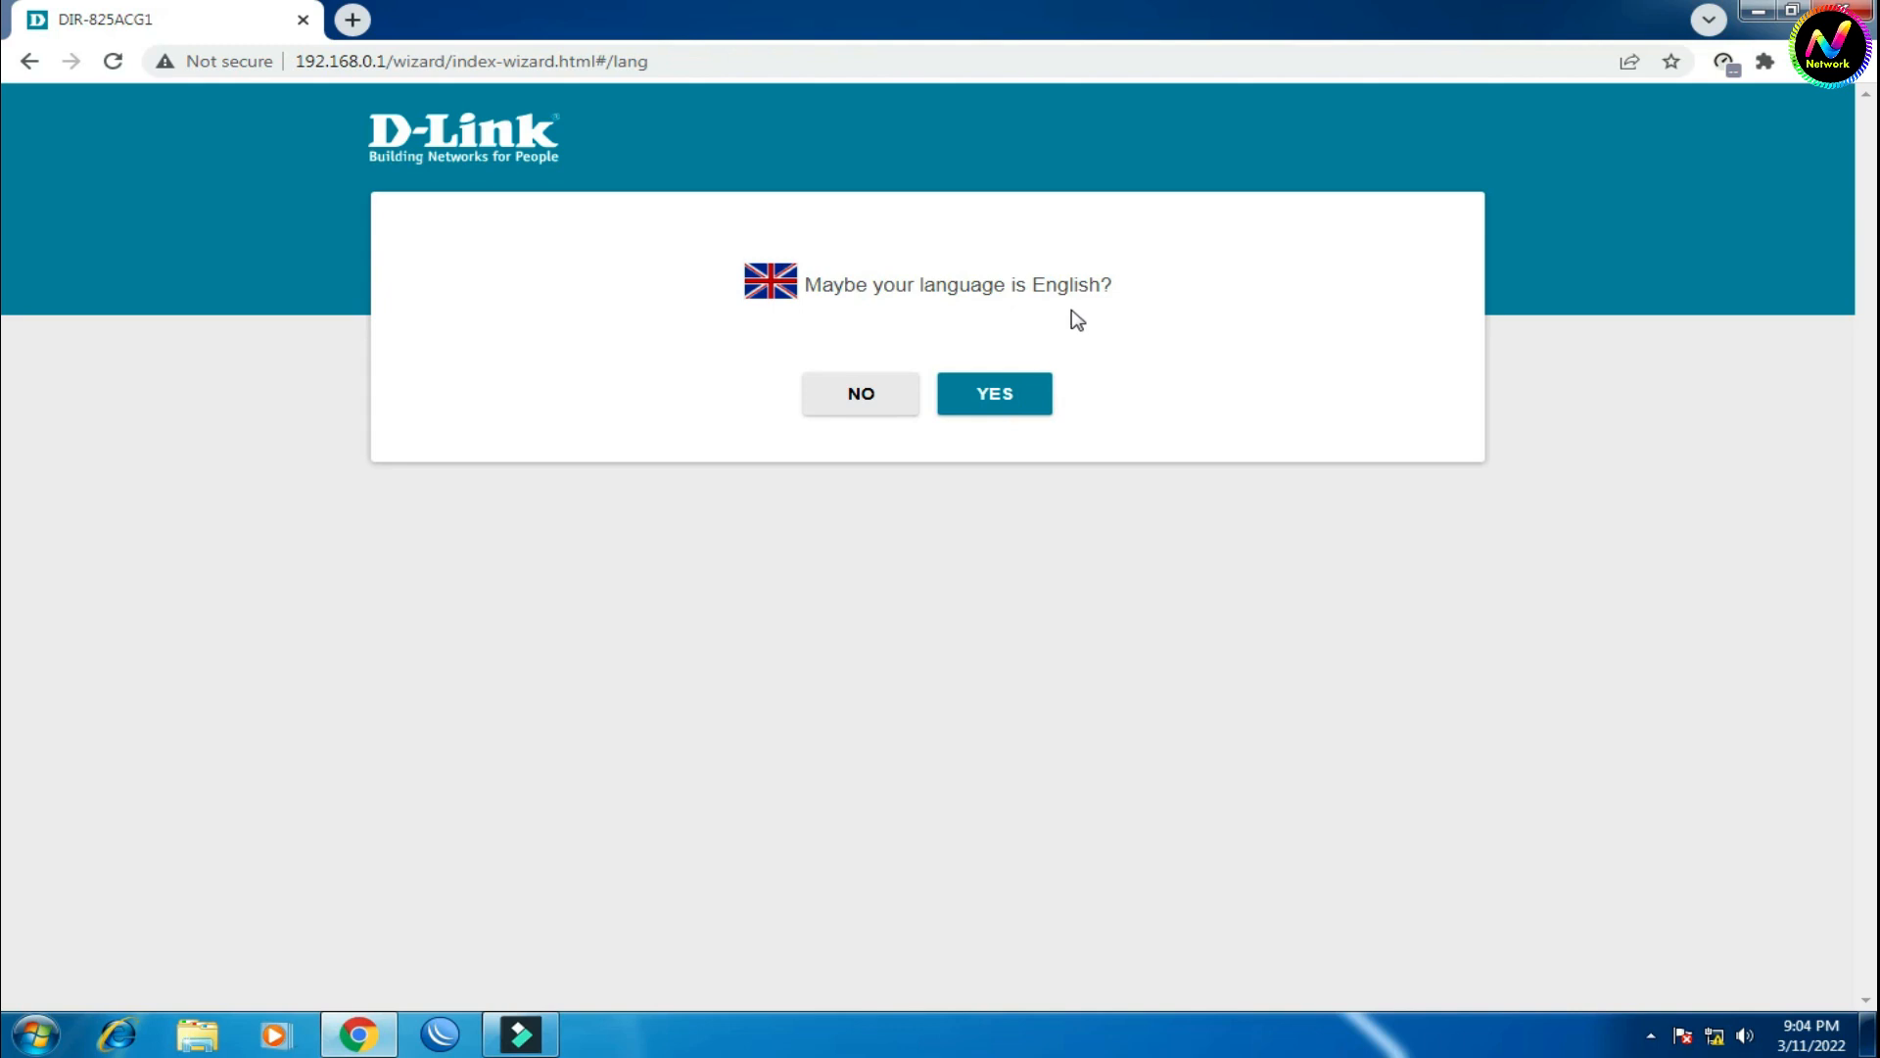
{"action": "left_click", "coordinate": [1020, 397]}
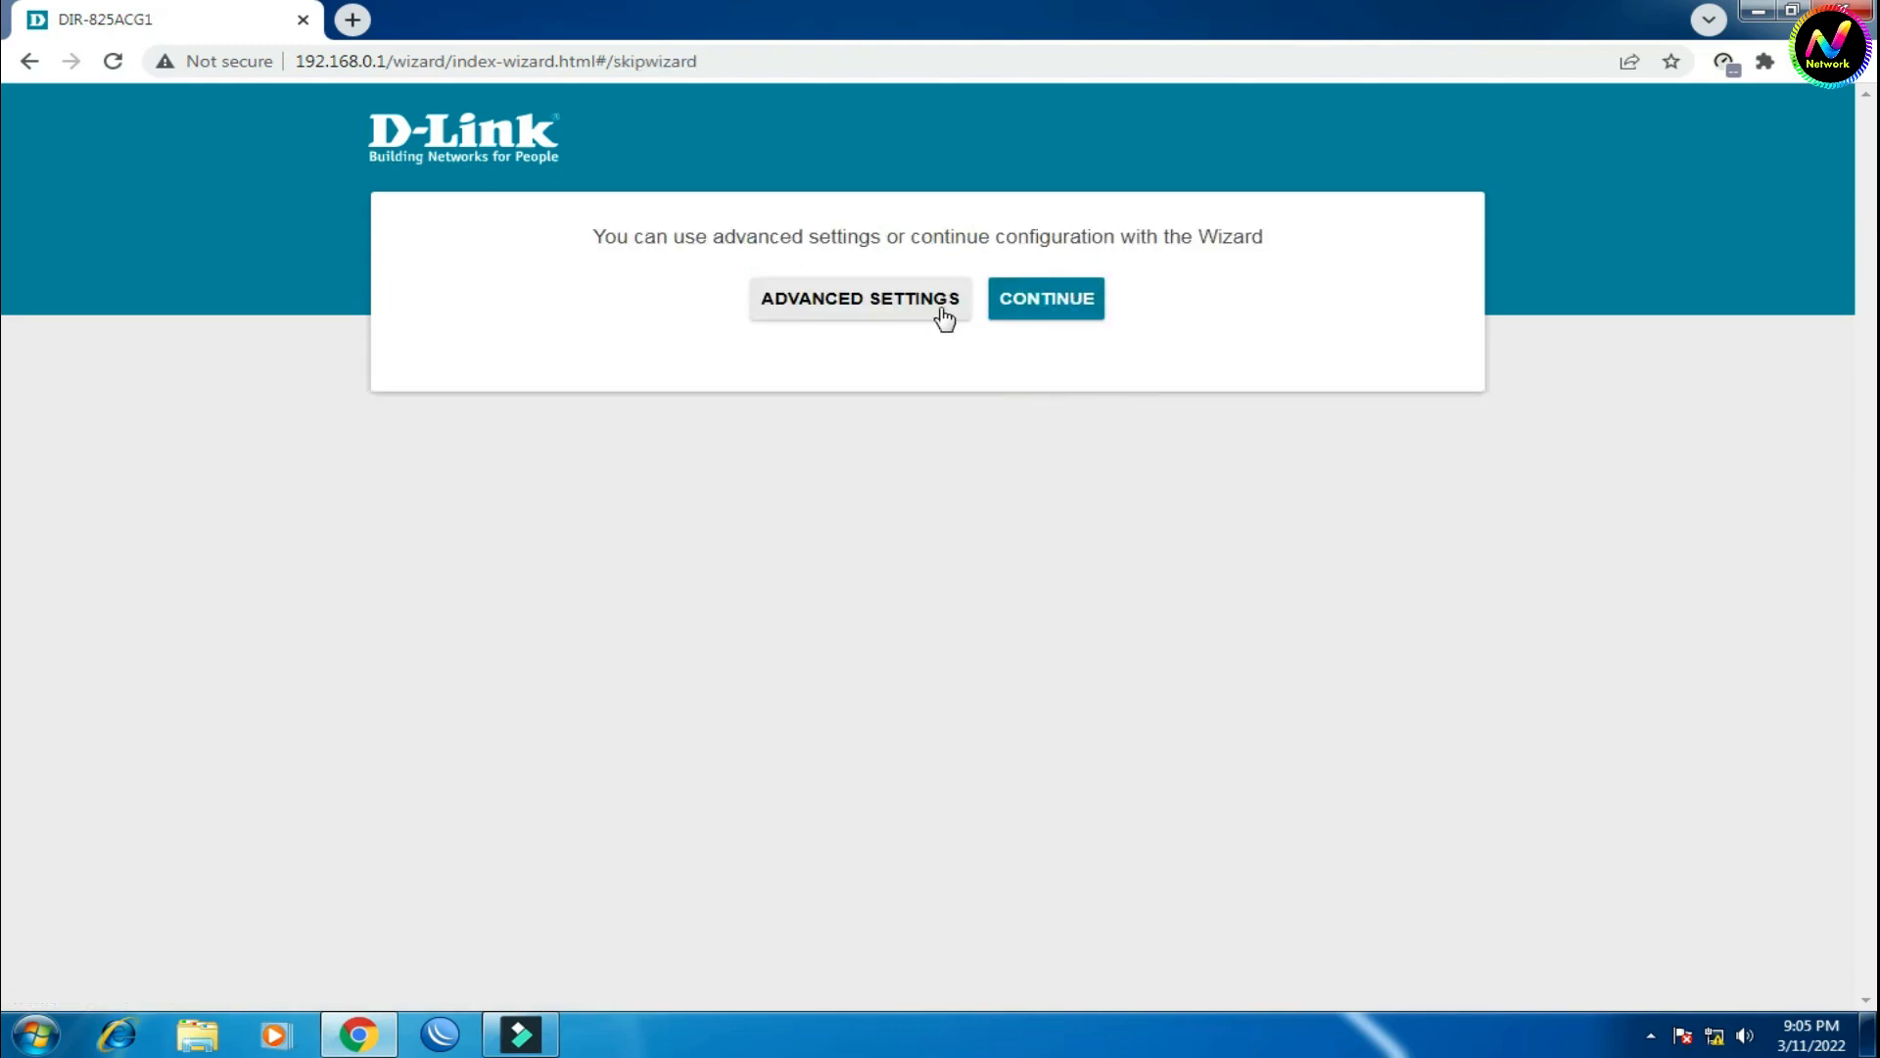
{"action": "left_click", "coordinate": [1012, 306]}
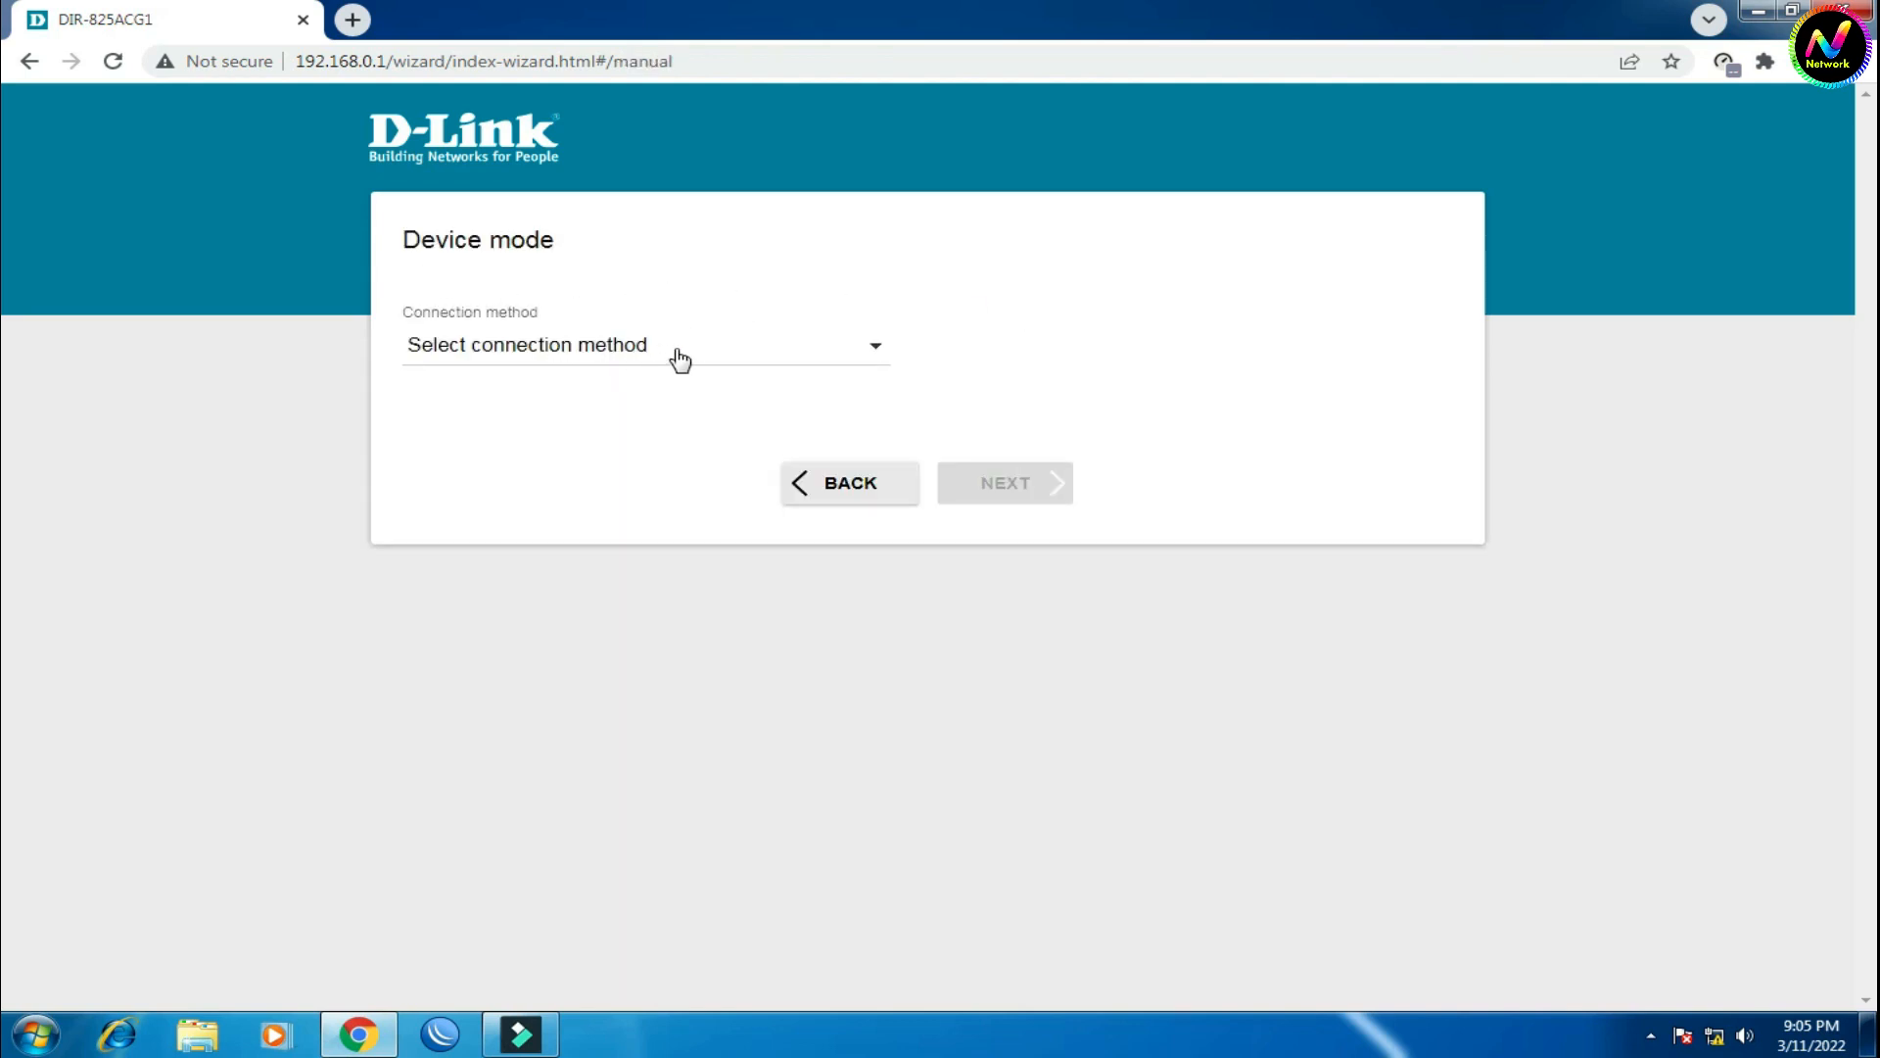
Step: Set the device mode to Wired connection with Router work mode and proceed
{"action": "left_click", "coordinate": [828, 349]}
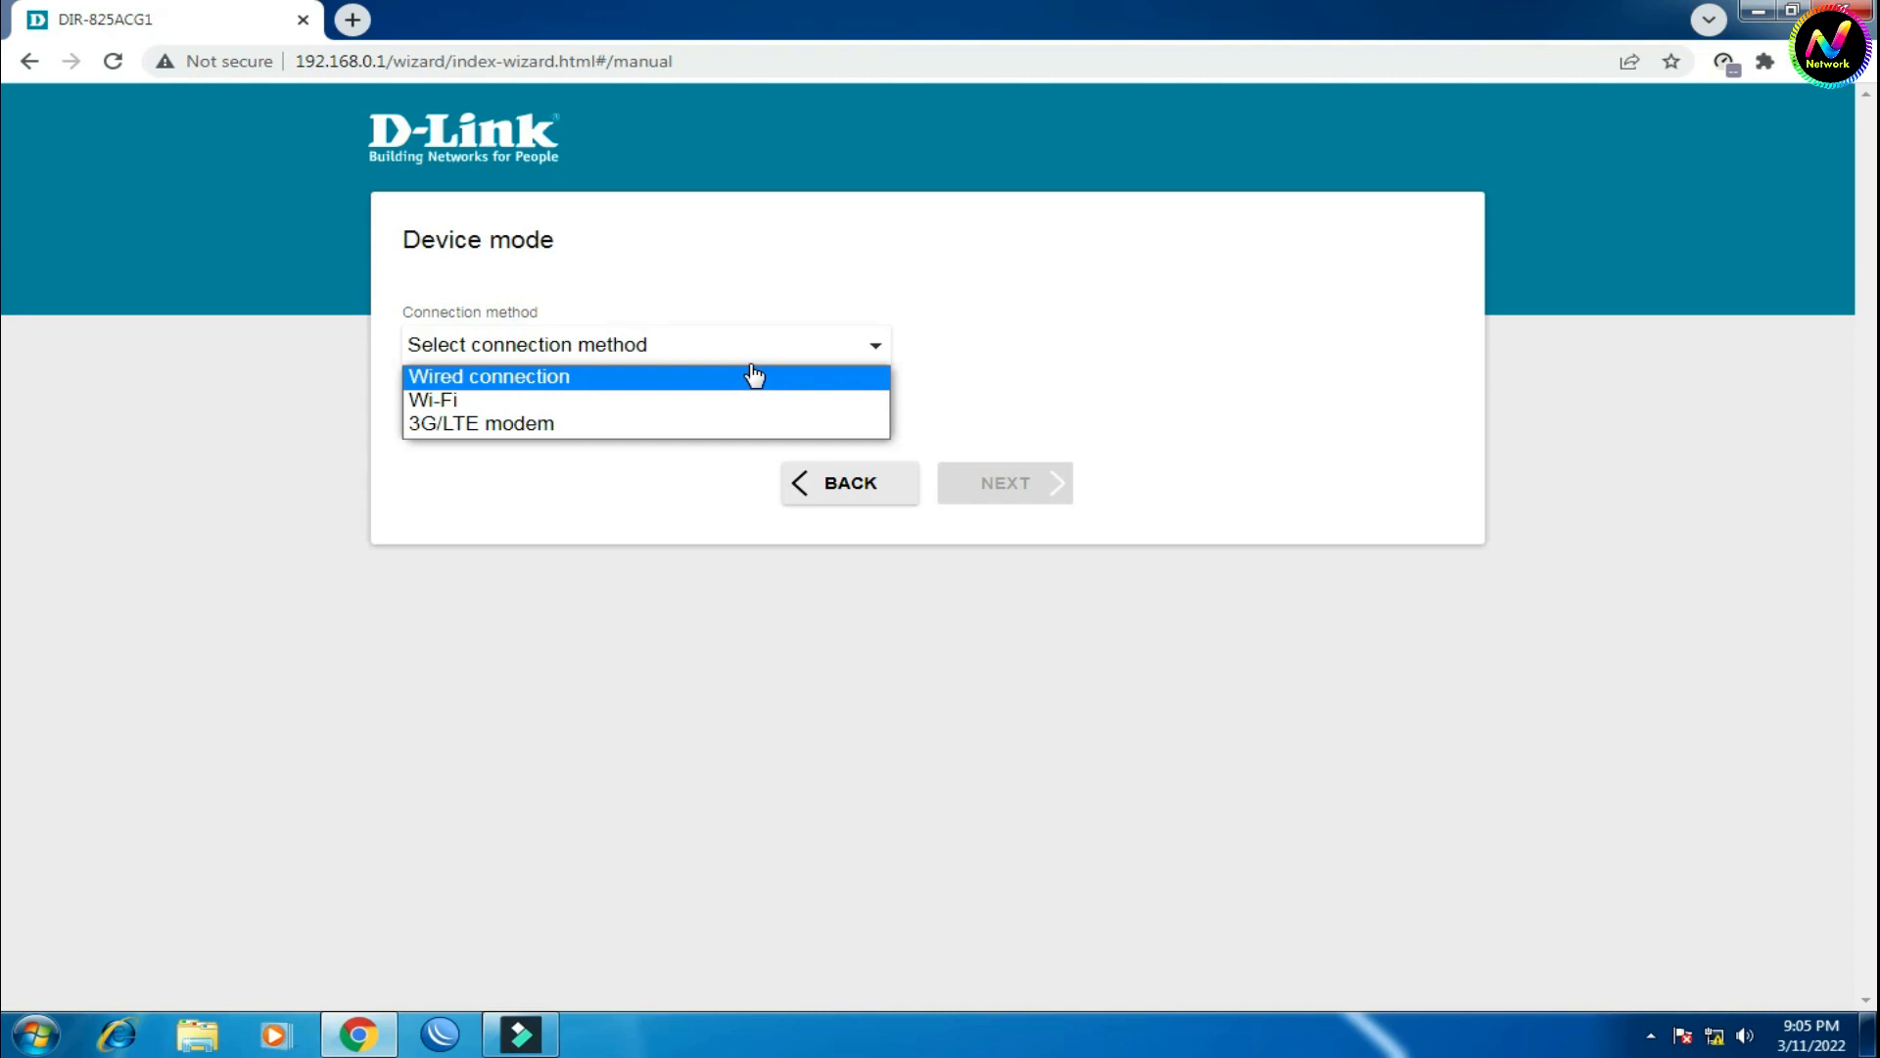
{"action": "left_click", "coordinate": [547, 377]}
{"action": "left_click", "coordinate": [940, 382]}
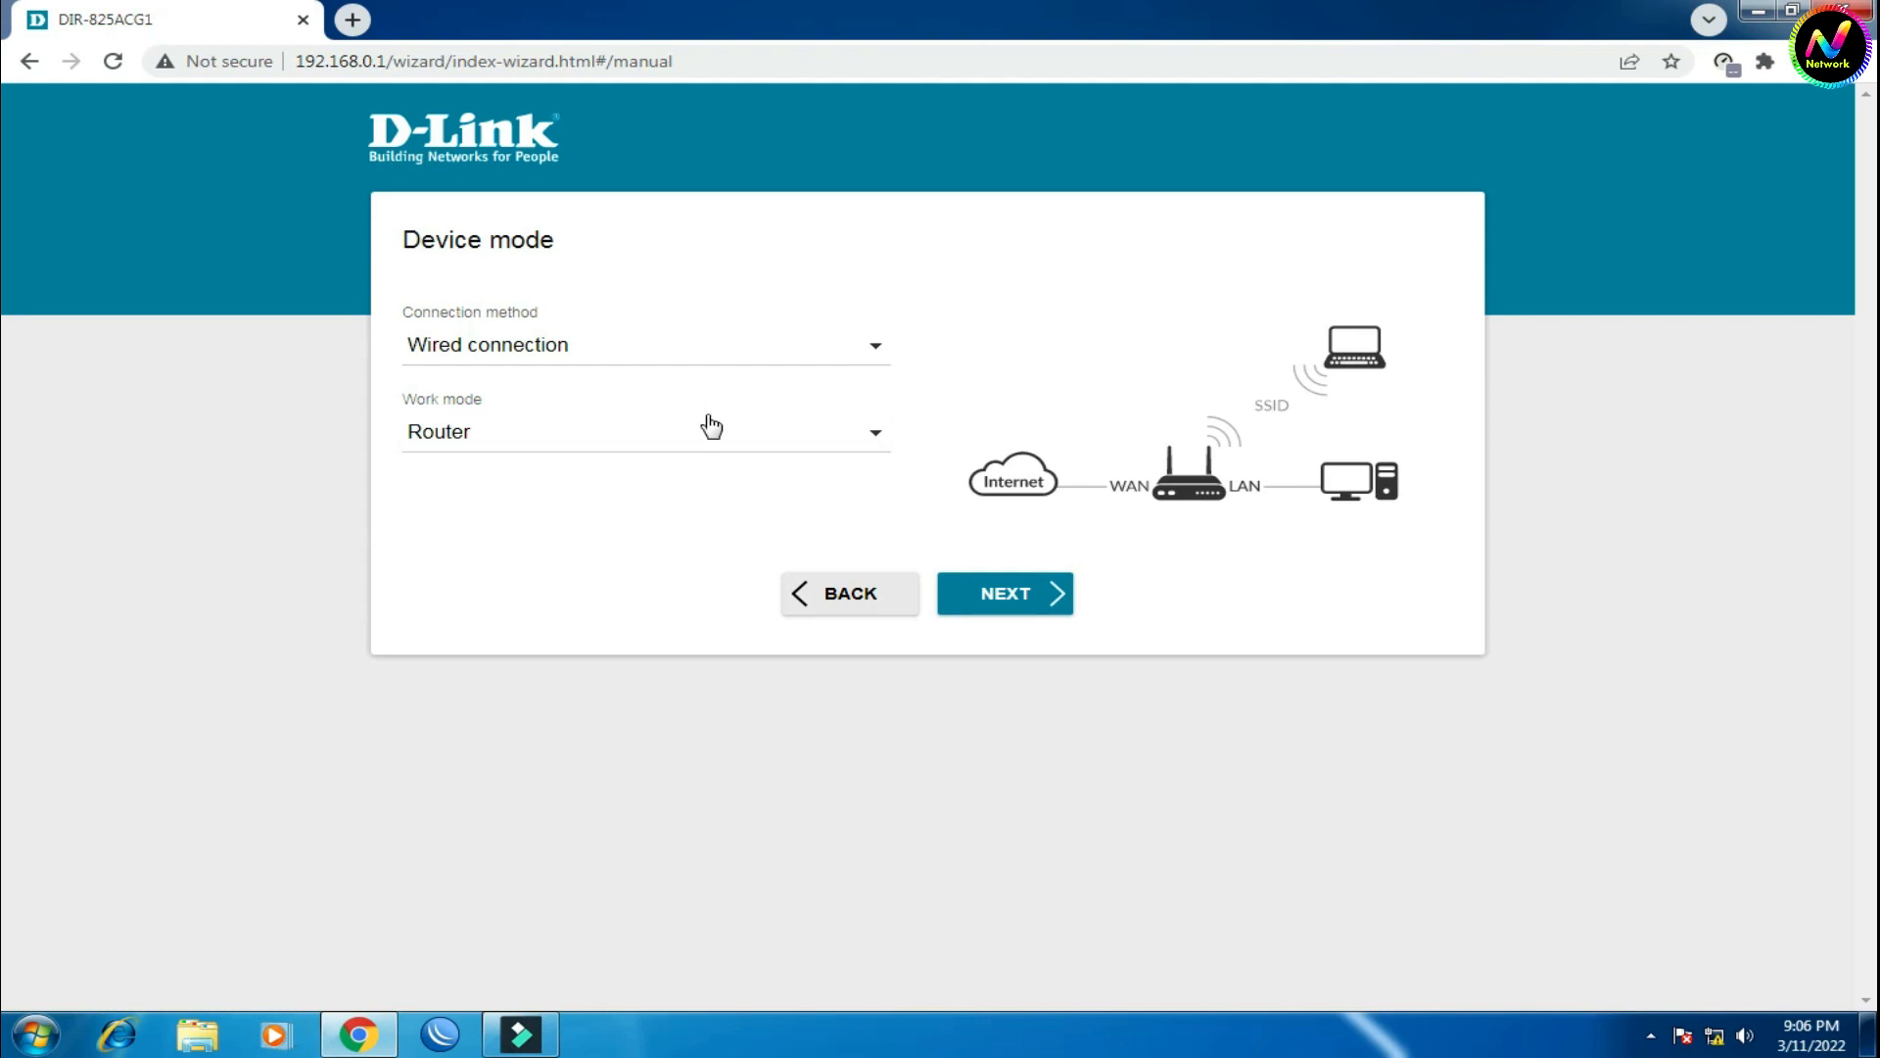
{"action": "left_click", "coordinate": [617, 432]}
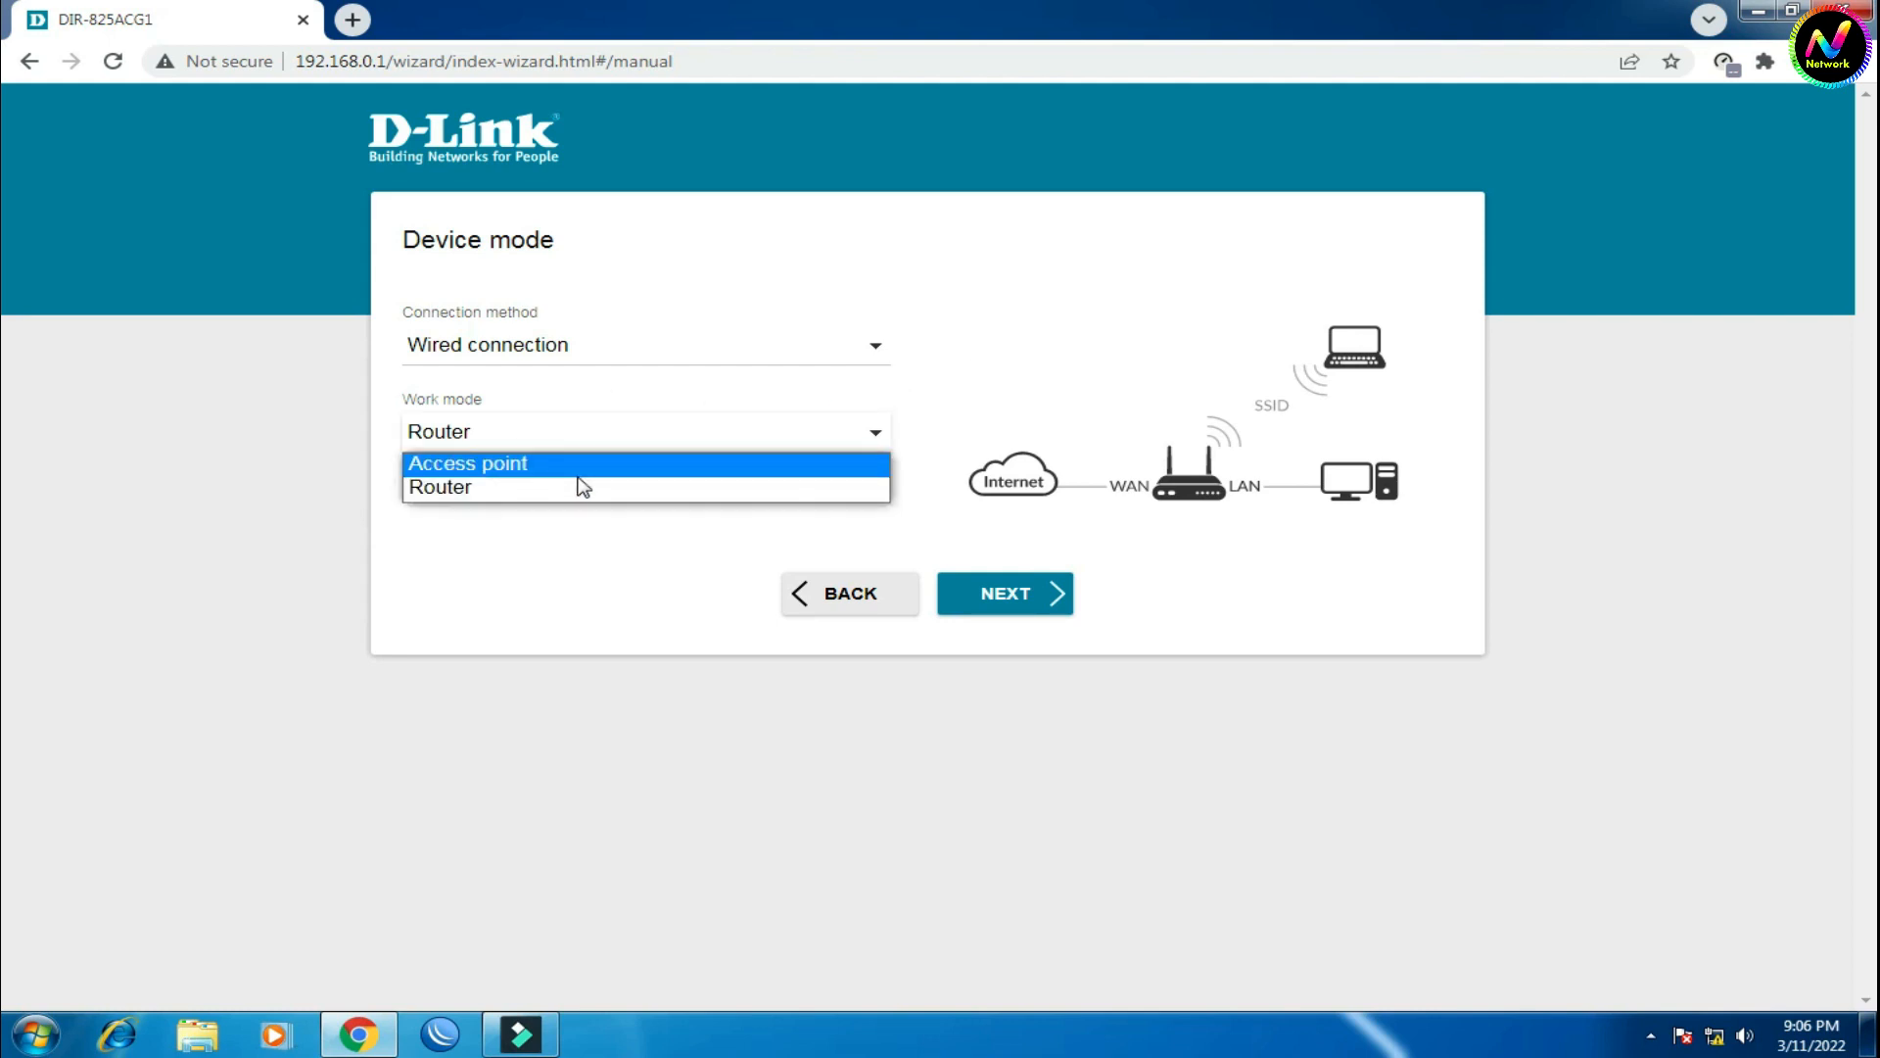
{"action": "left_click", "coordinate": [626, 514]}
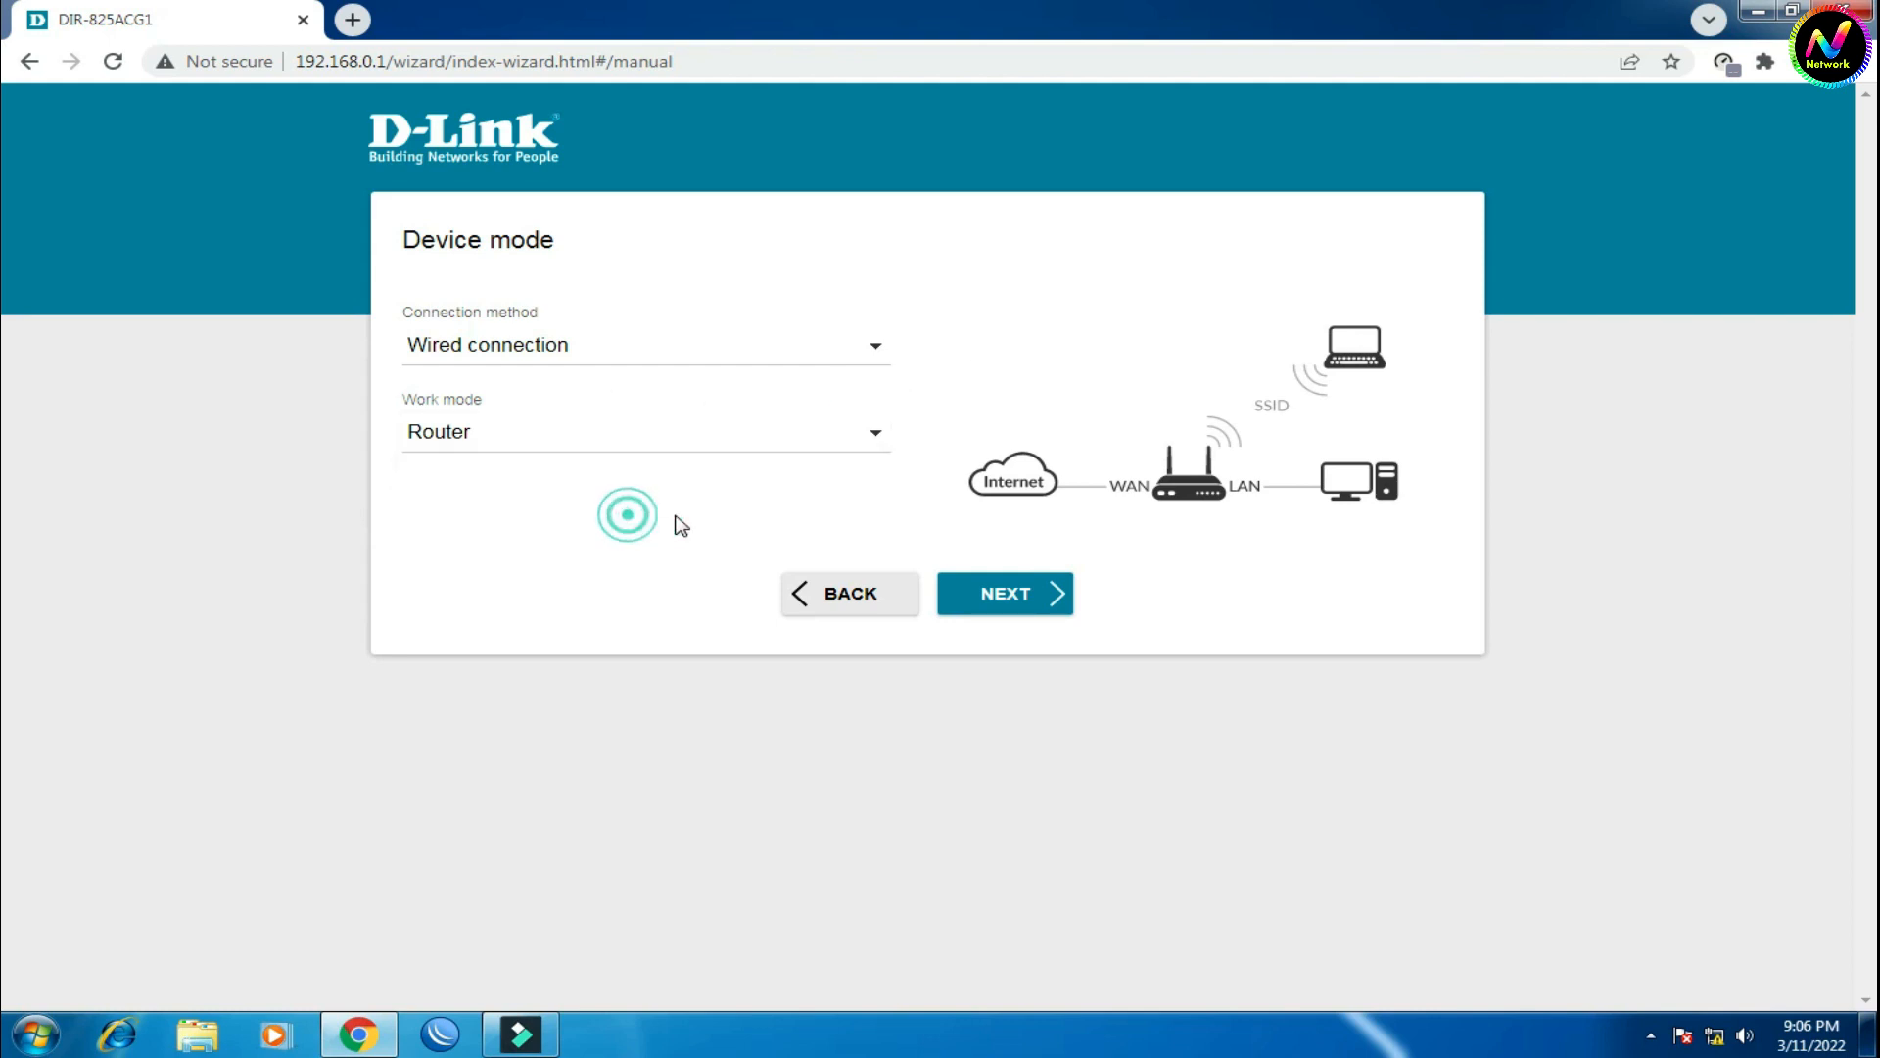
{"action": "left_click", "coordinate": [1019, 597]}
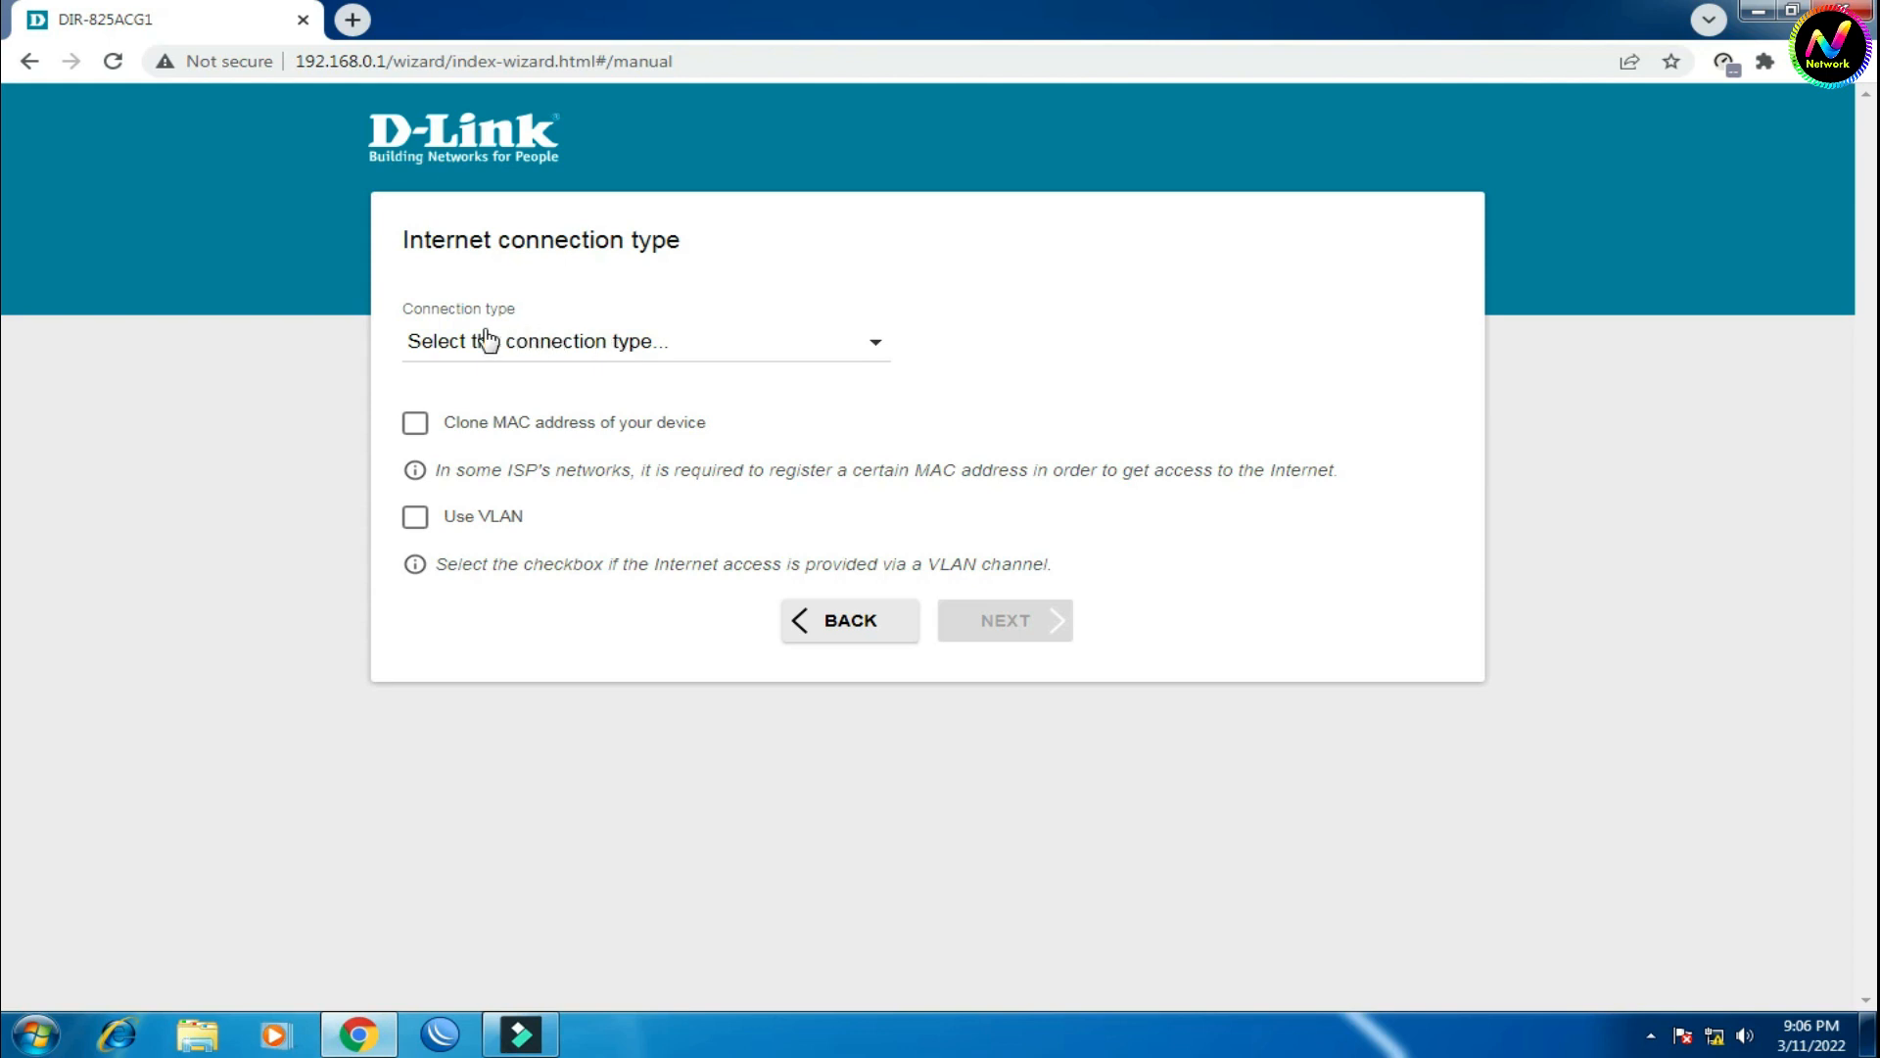
Step: Choose PPPoE as the Internet connection type and enter the username test
{"action": "left_click", "coordinate": [803, 356]}
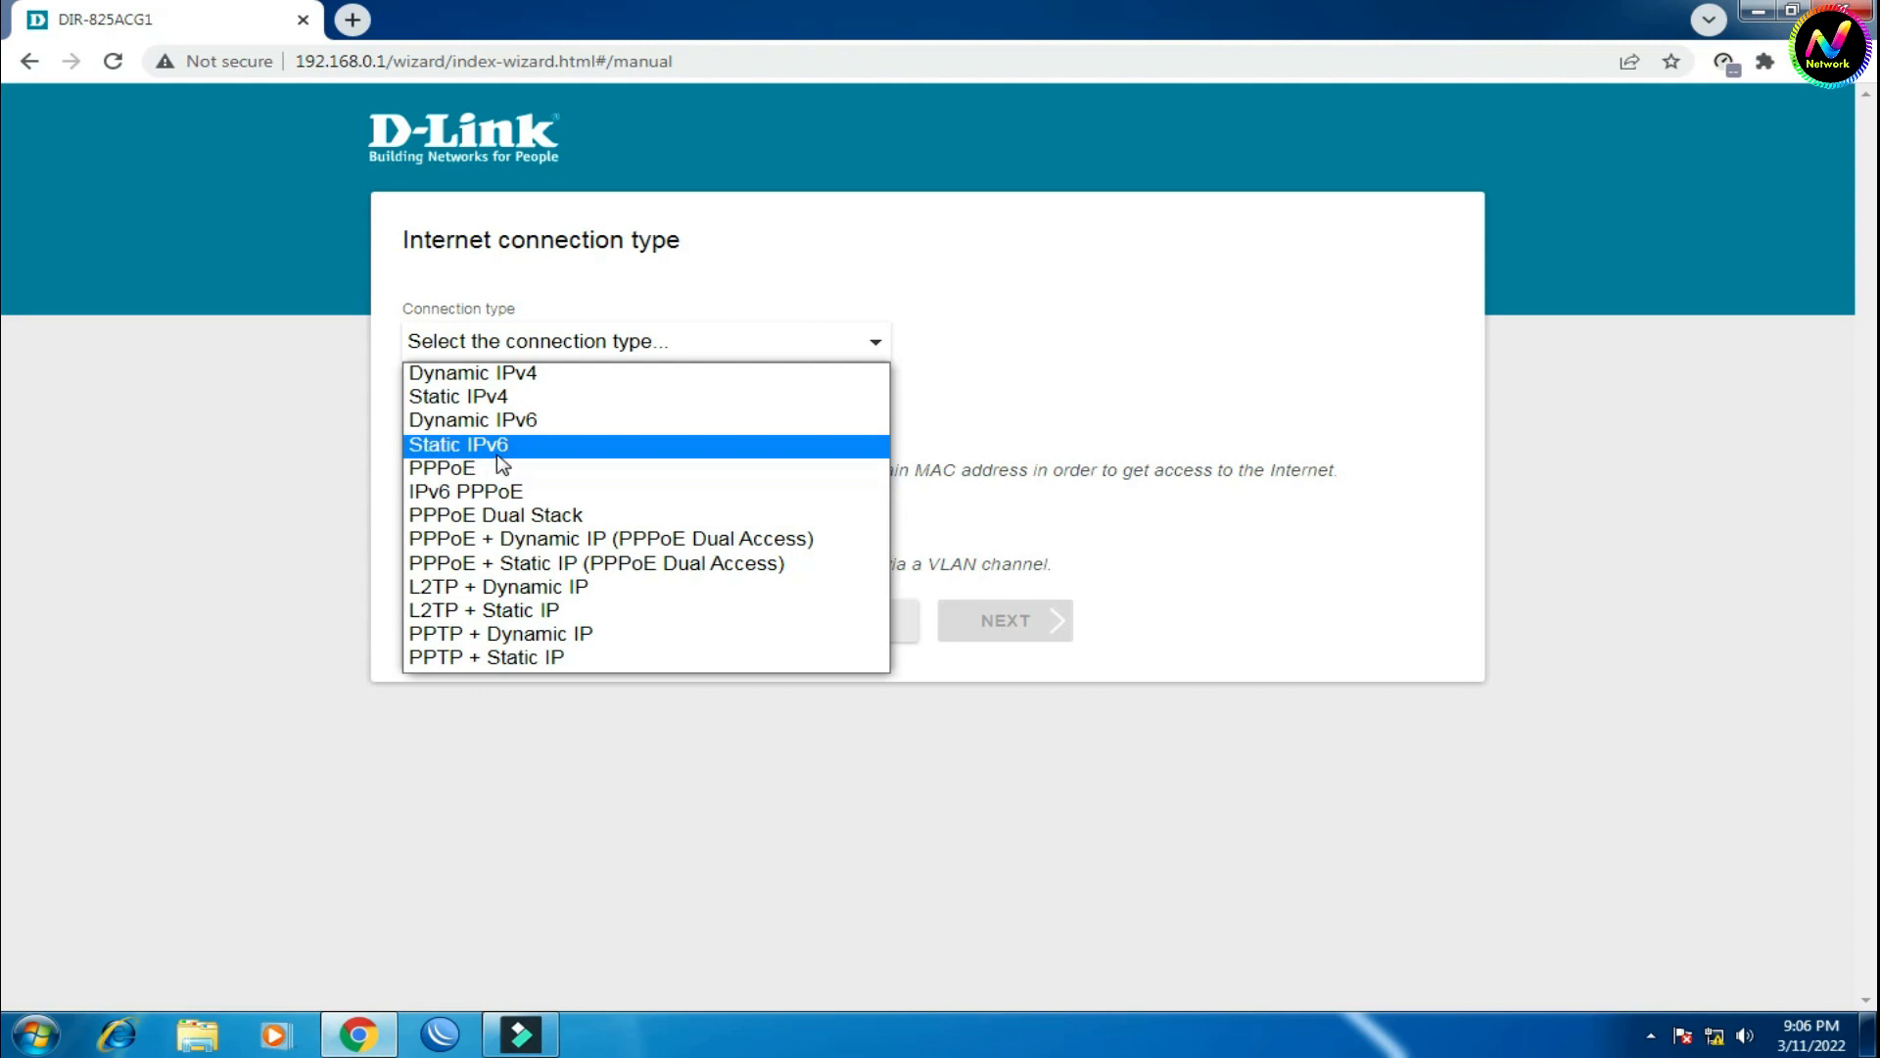
{"action": "left_click", "coordinate": [579, 472]}
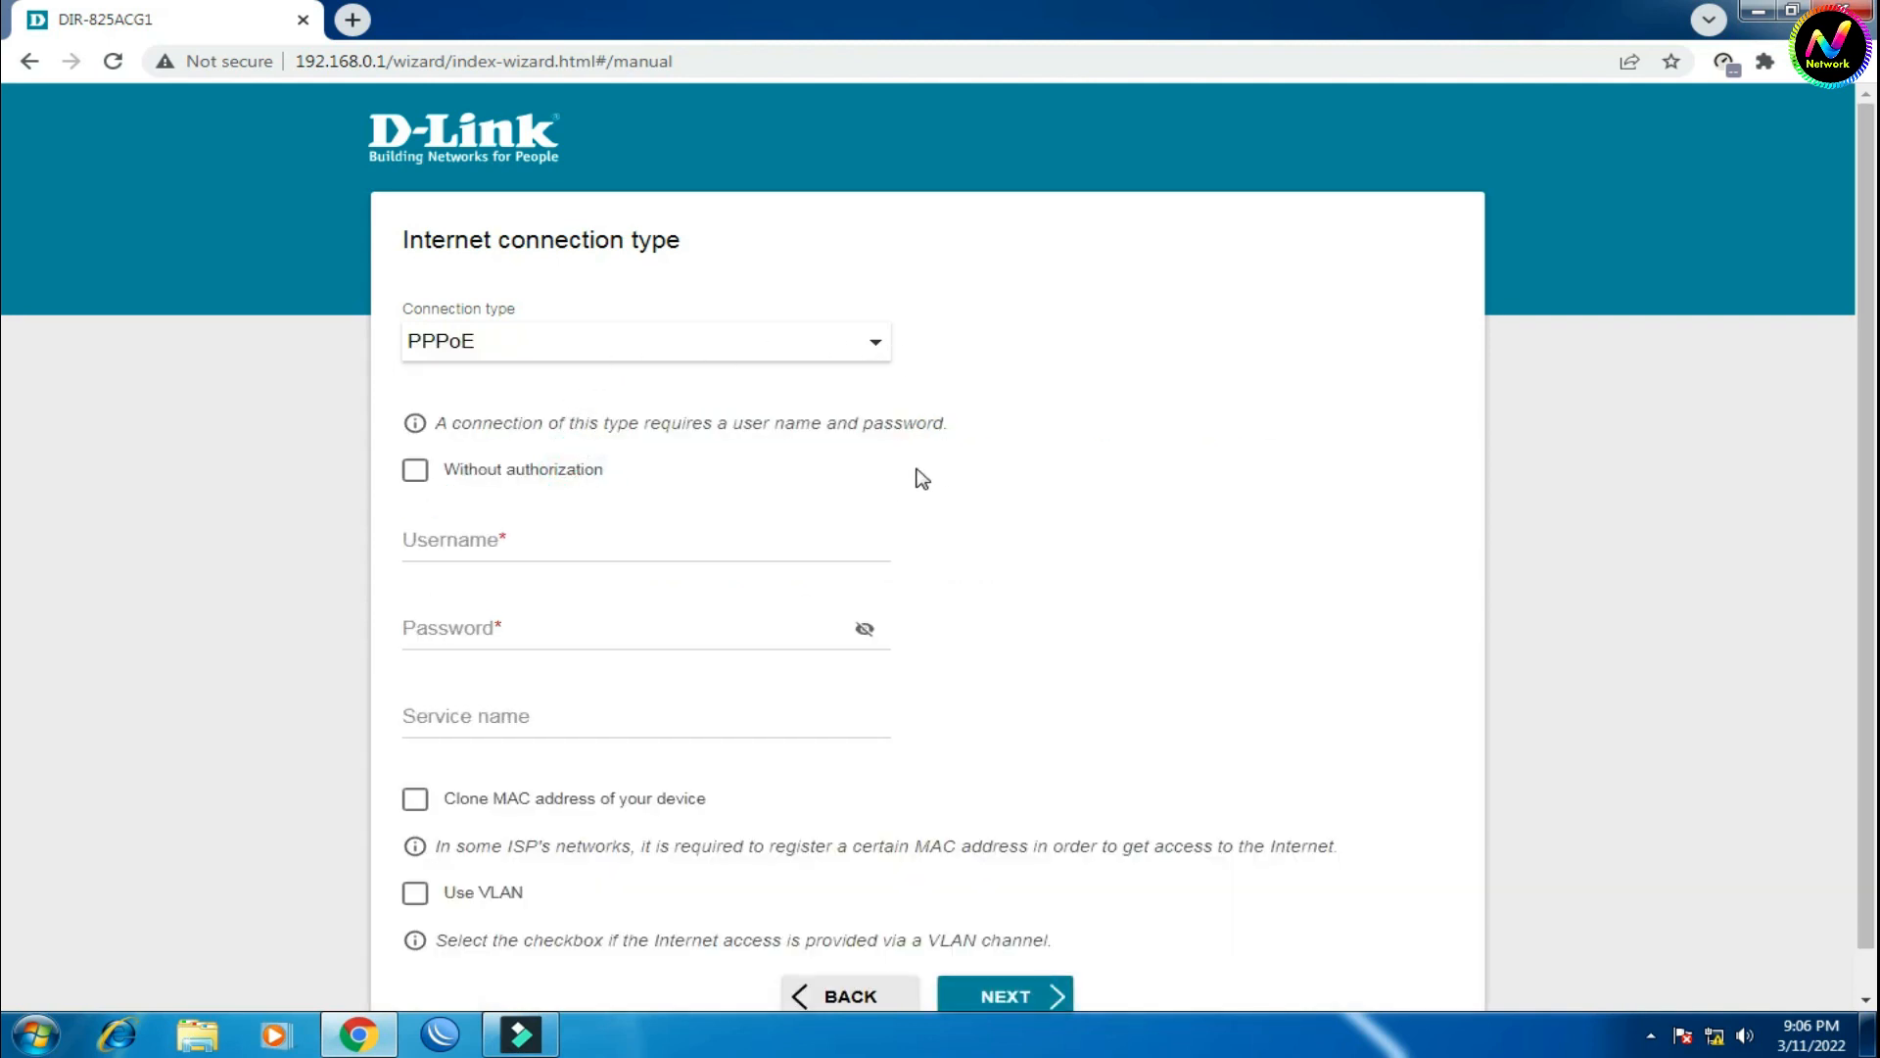
{"action": "left_click", "coordinate": [625, 537]}
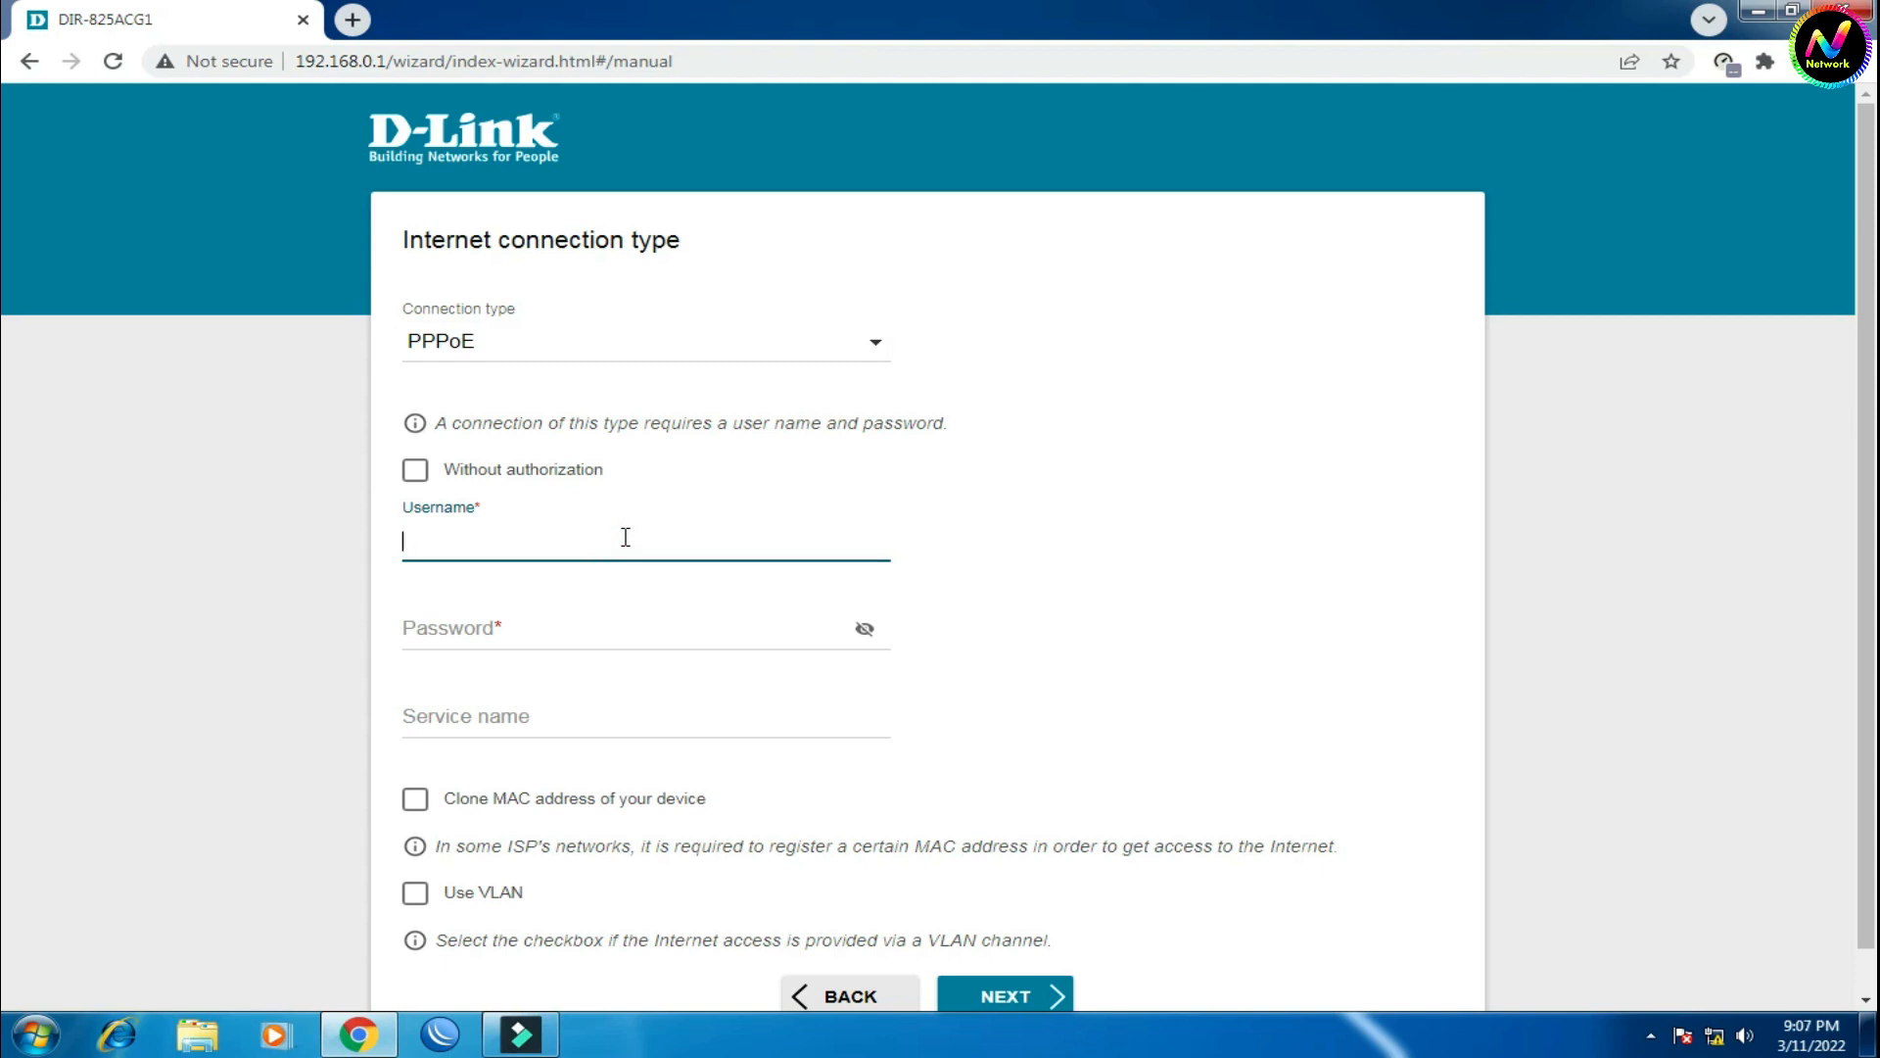
{"action": "type", "text": "test"}
Step: Enter the PPPoE account password and proceed to the wireless settings
{"action": "left_click", "coordinate": [619, 627]}
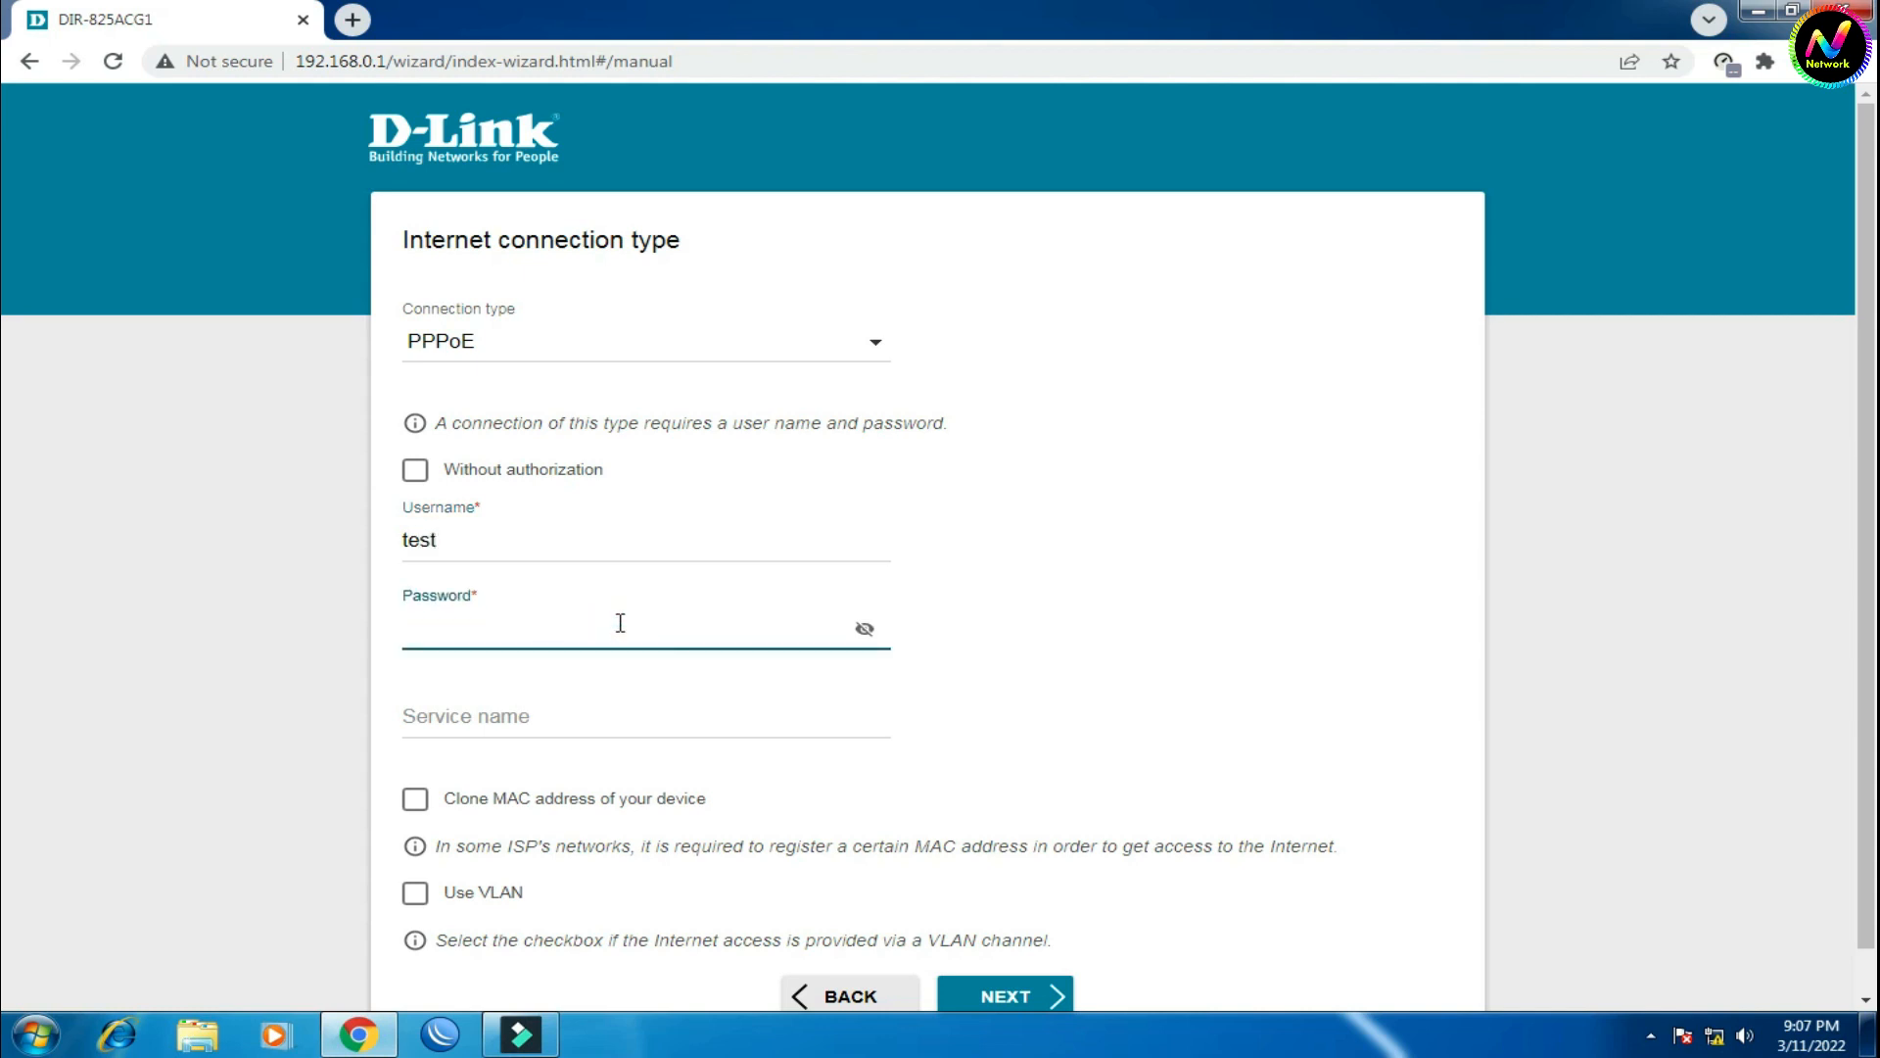
{"action": "scroll", "coordinate": [823, 780], "scroll_direction": "down", "scroll_amount": 1}
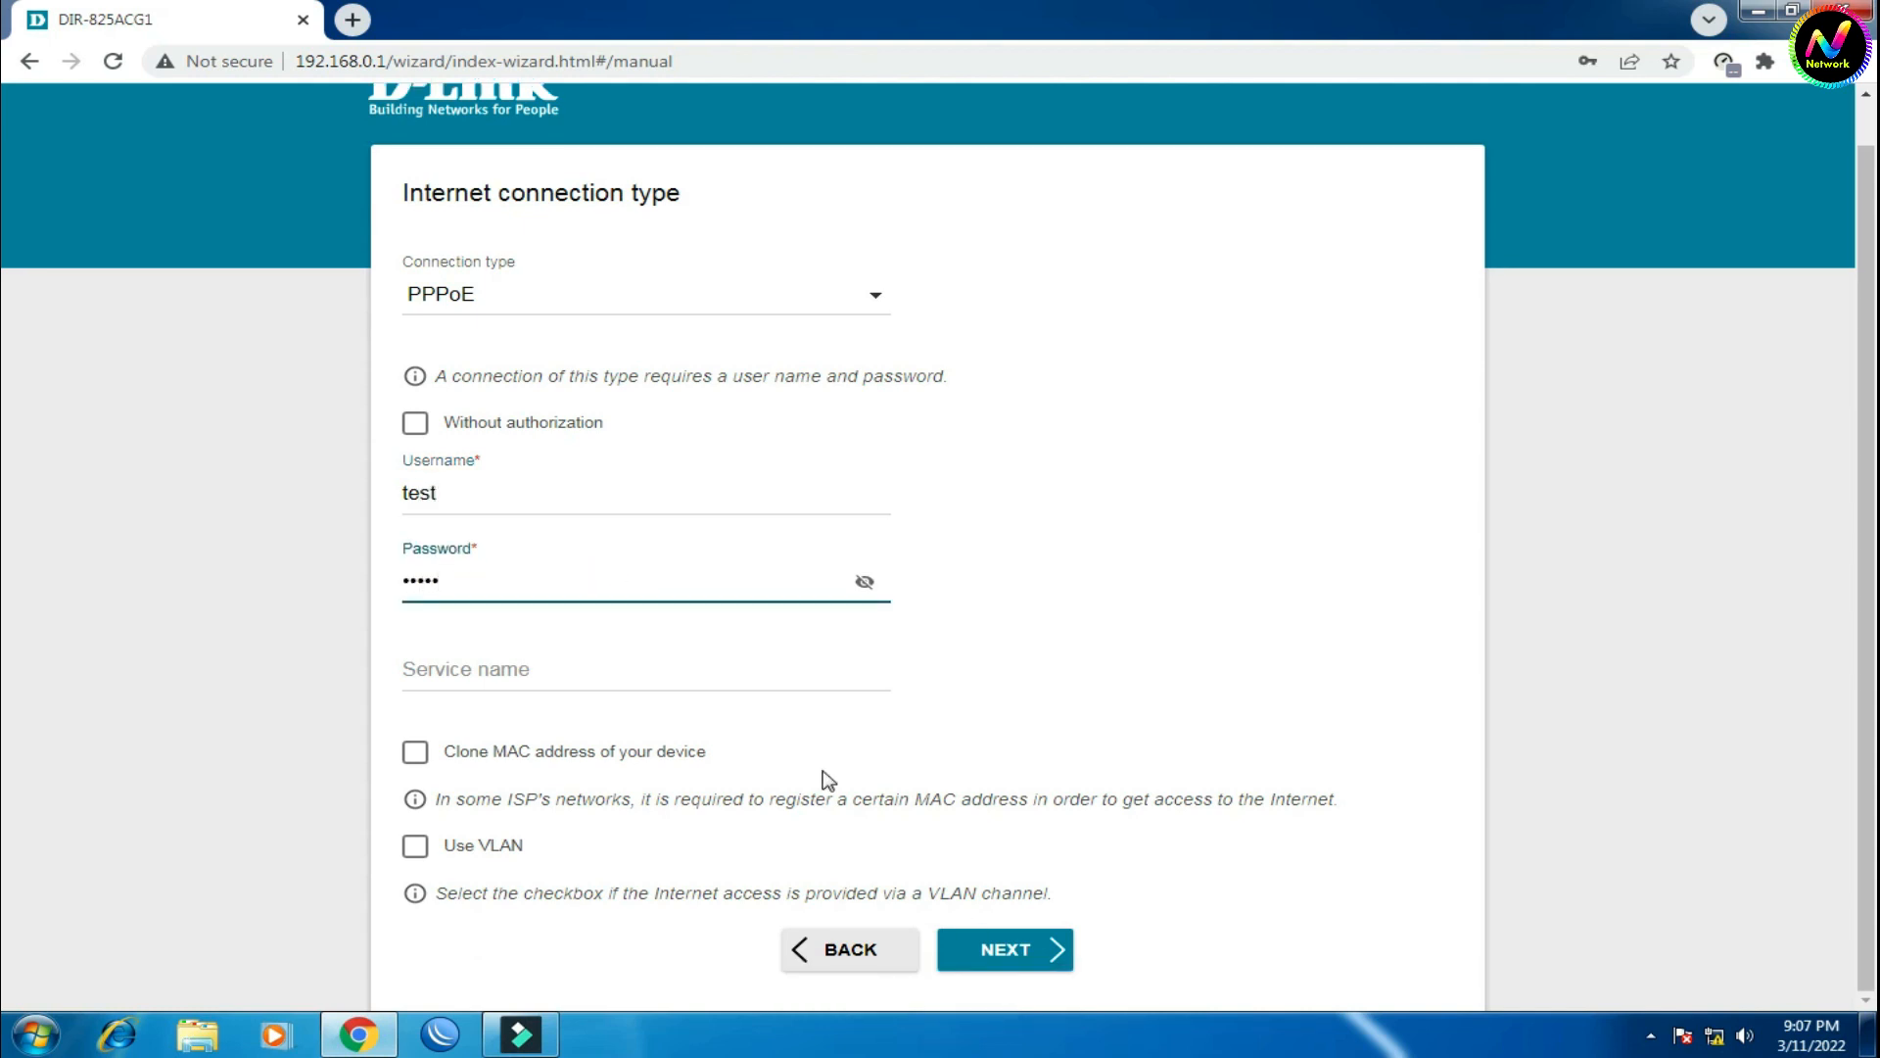
{"action": "left_click", "coordinate": [1006, 949]}
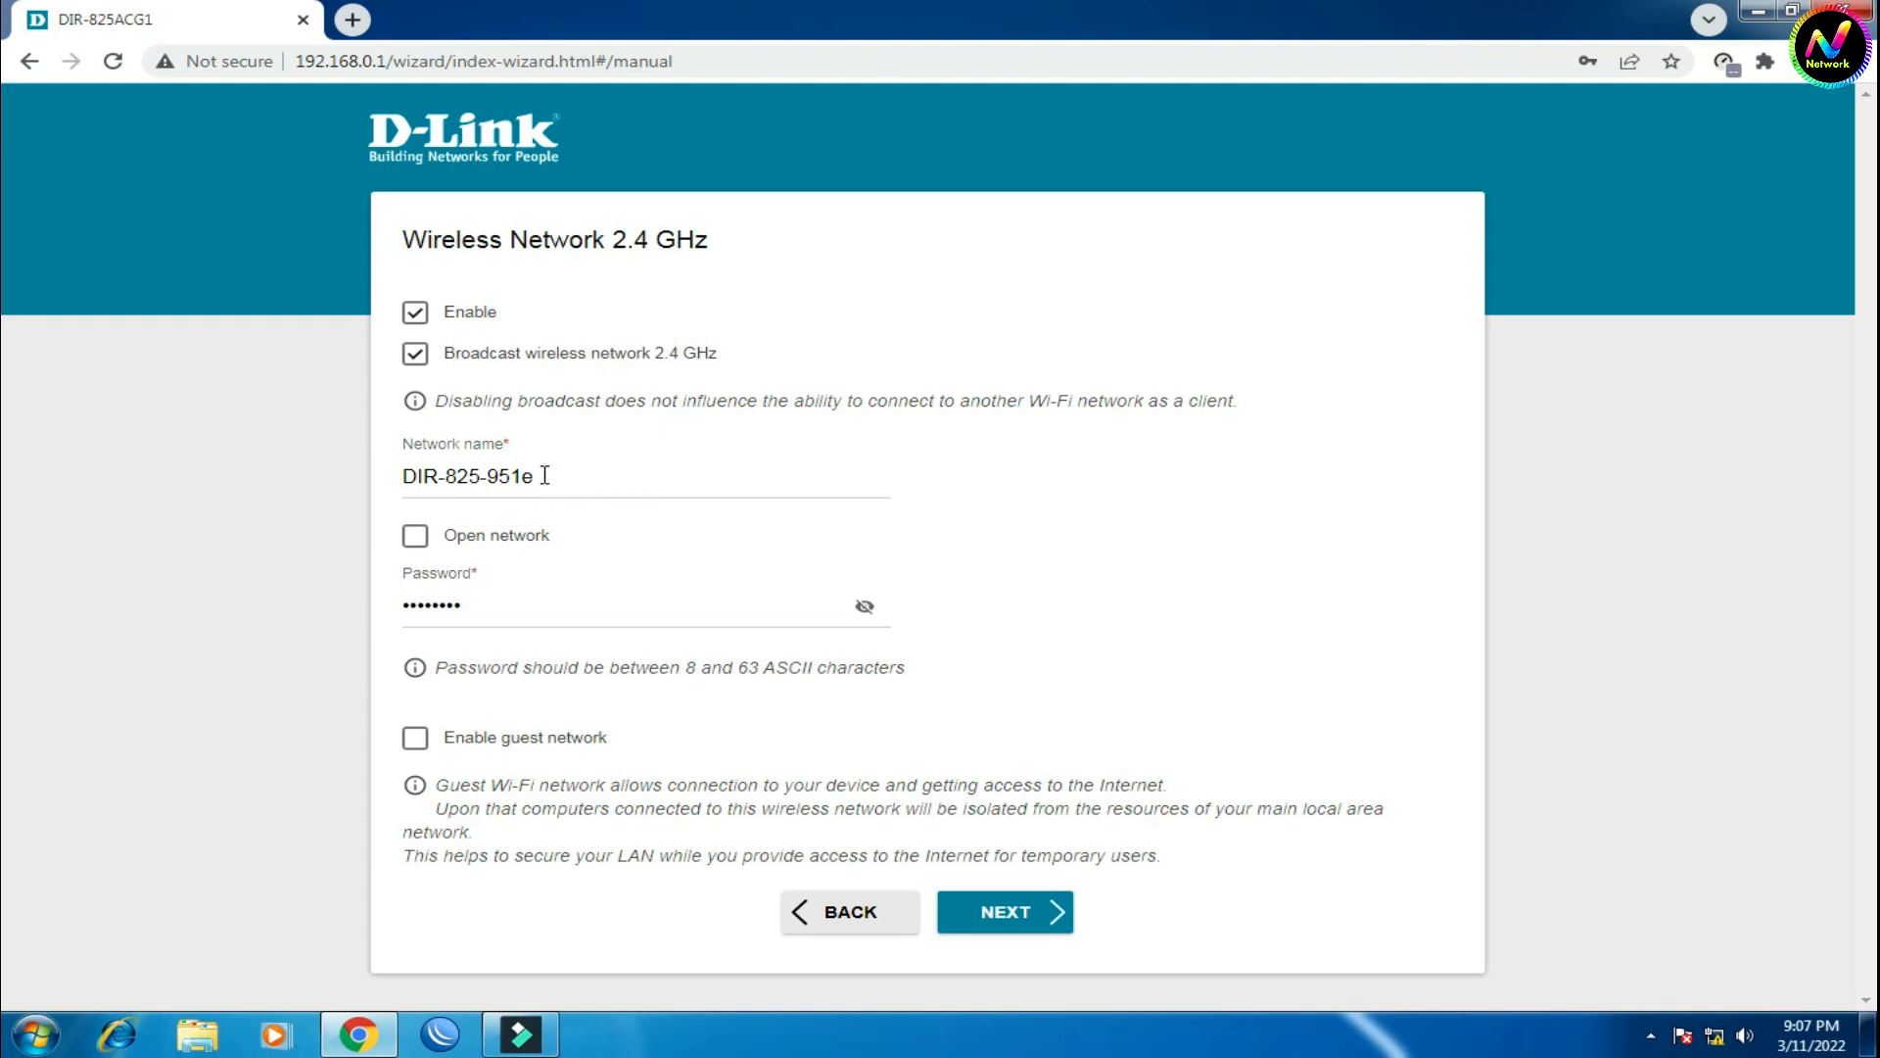
Step: Rename the 2.4 GHz wireless network to hadi 2.4
{"action": "left_click_drag", "start_coordinate": [536, 476], "coordinate": [371, 486]}
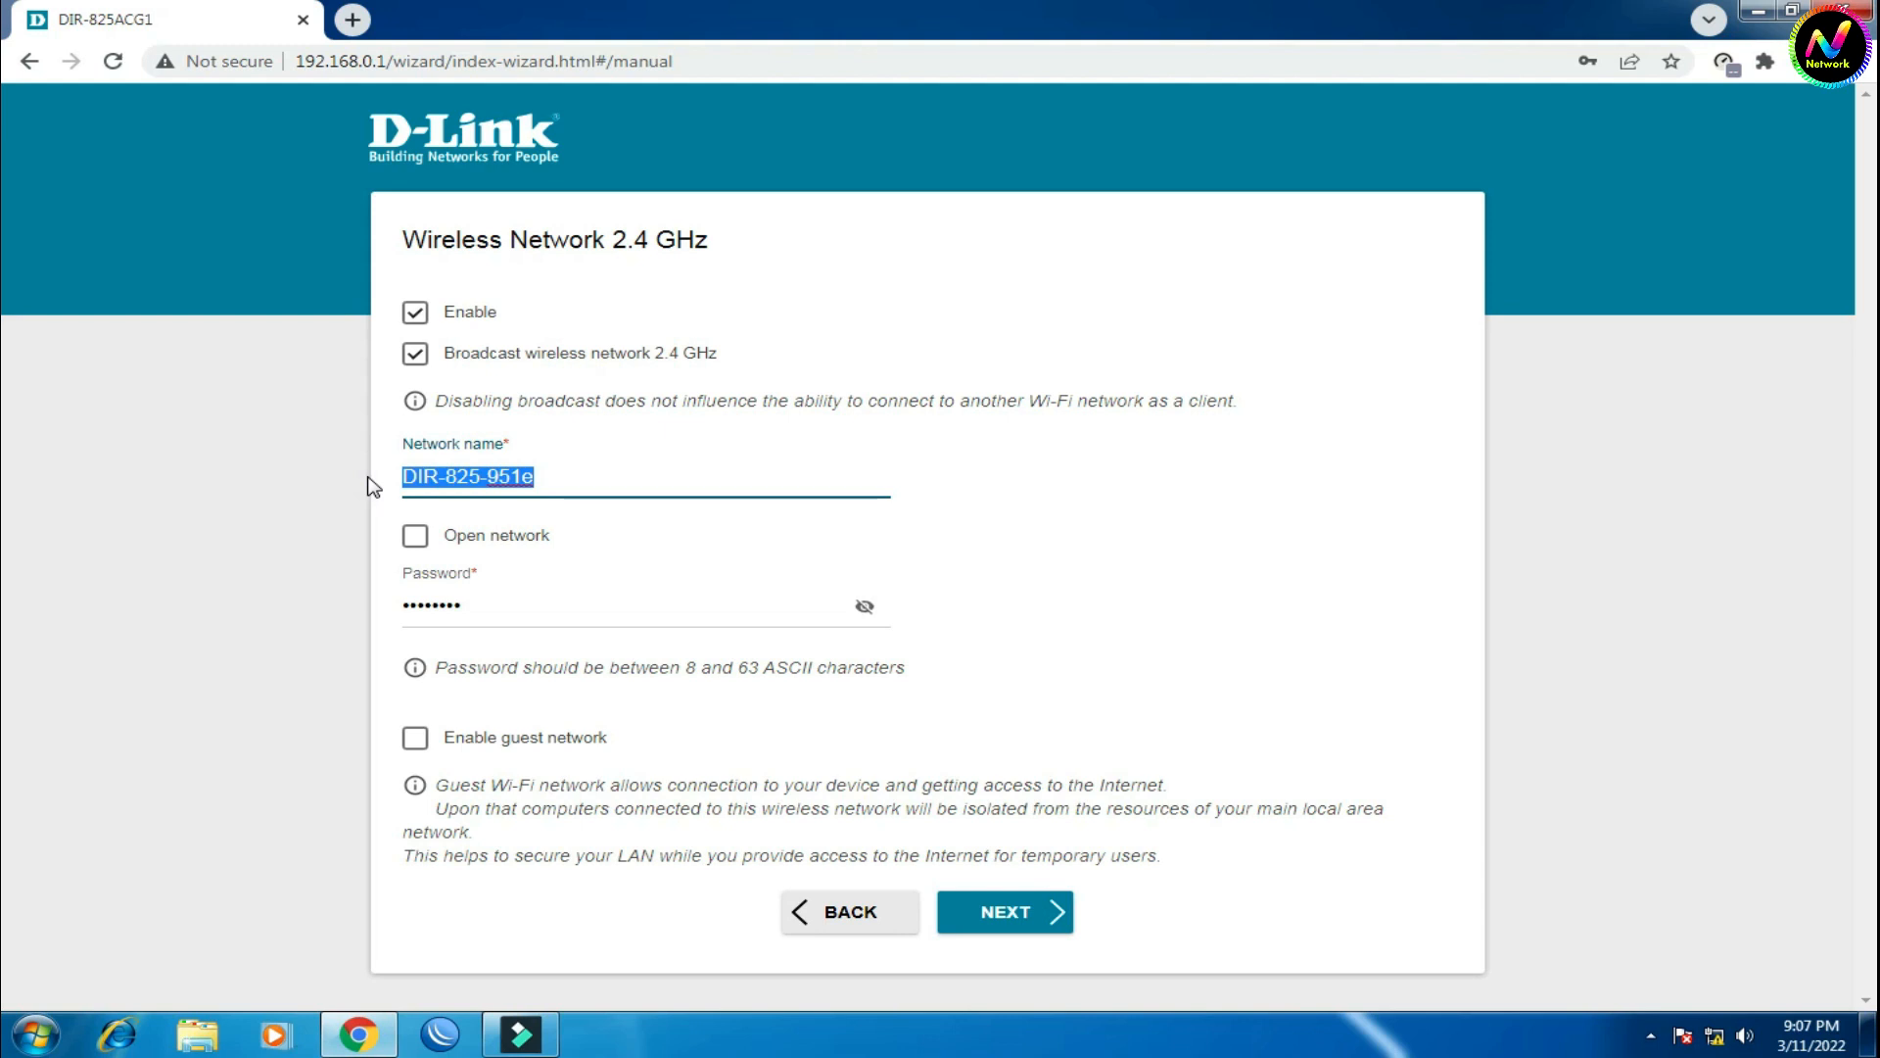
{"action": "type", "text": "had"}
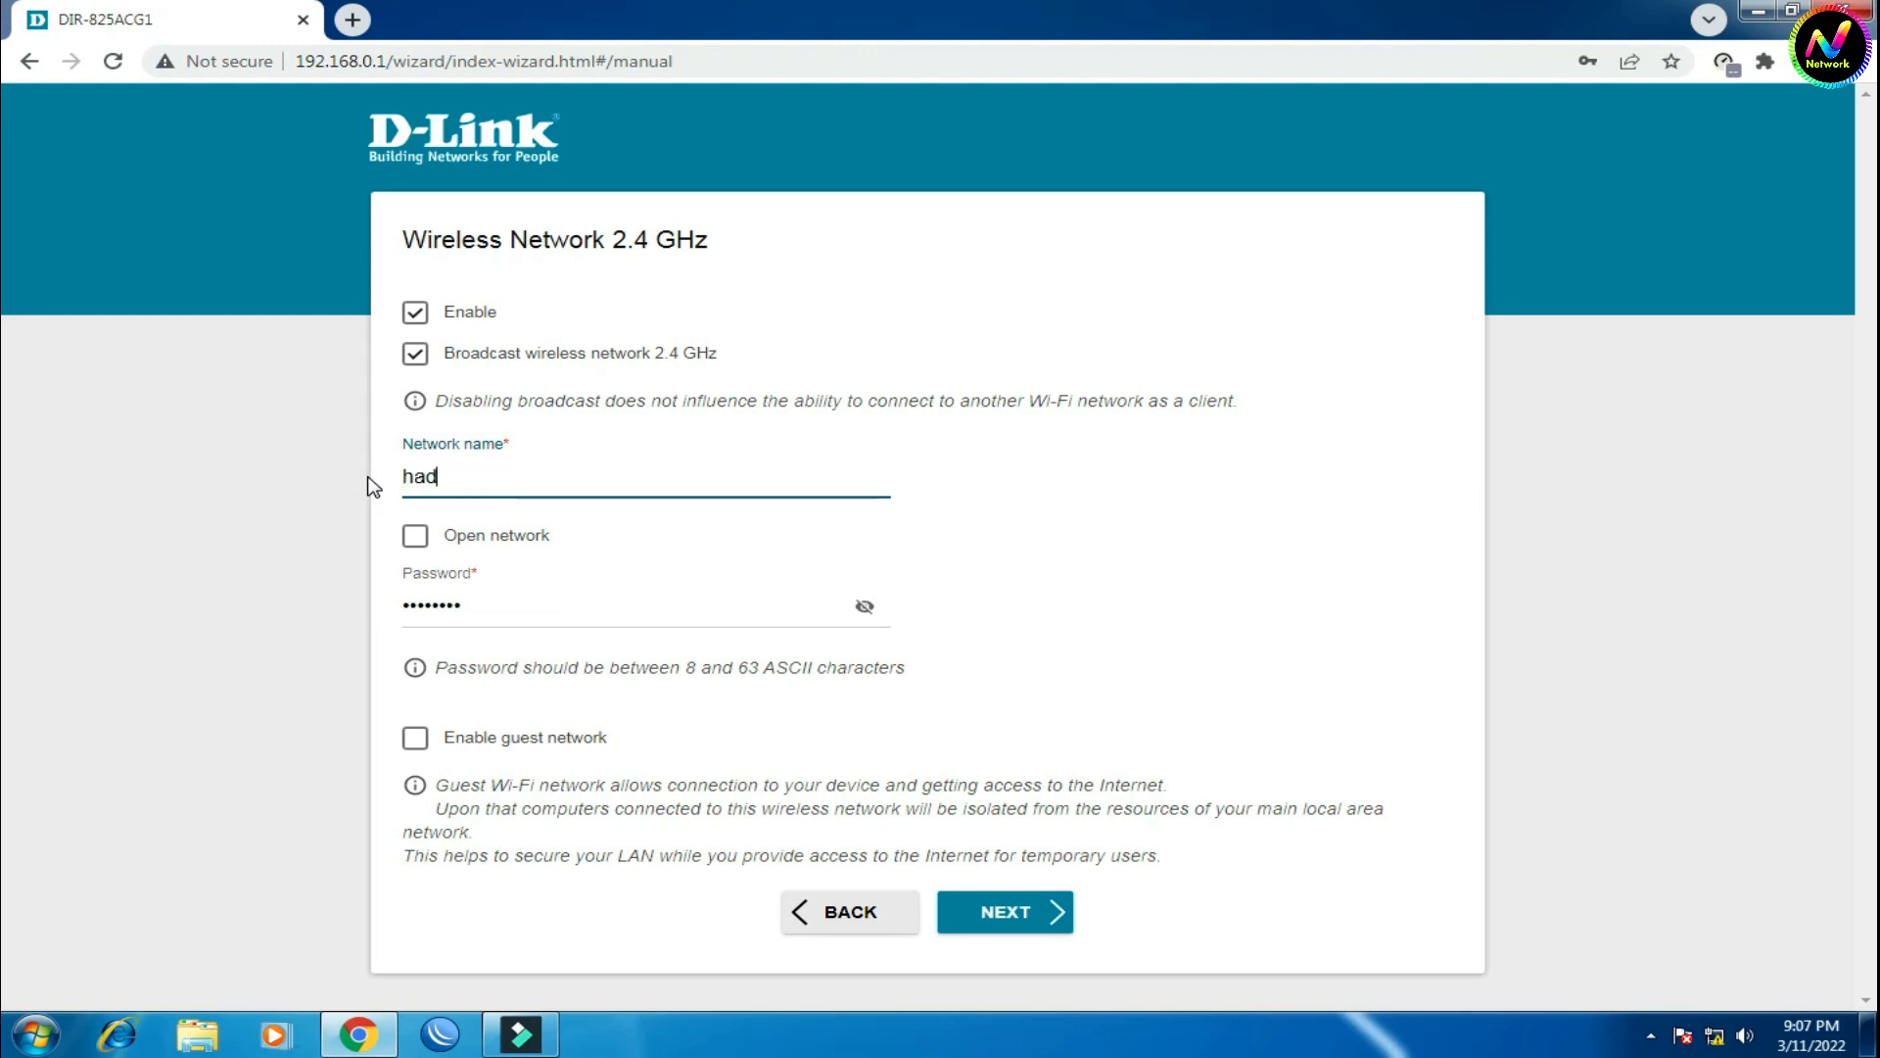
{"action": "type", "text": "i2.4"}
{"action": "left_click", "coordinate": [445, 478]}
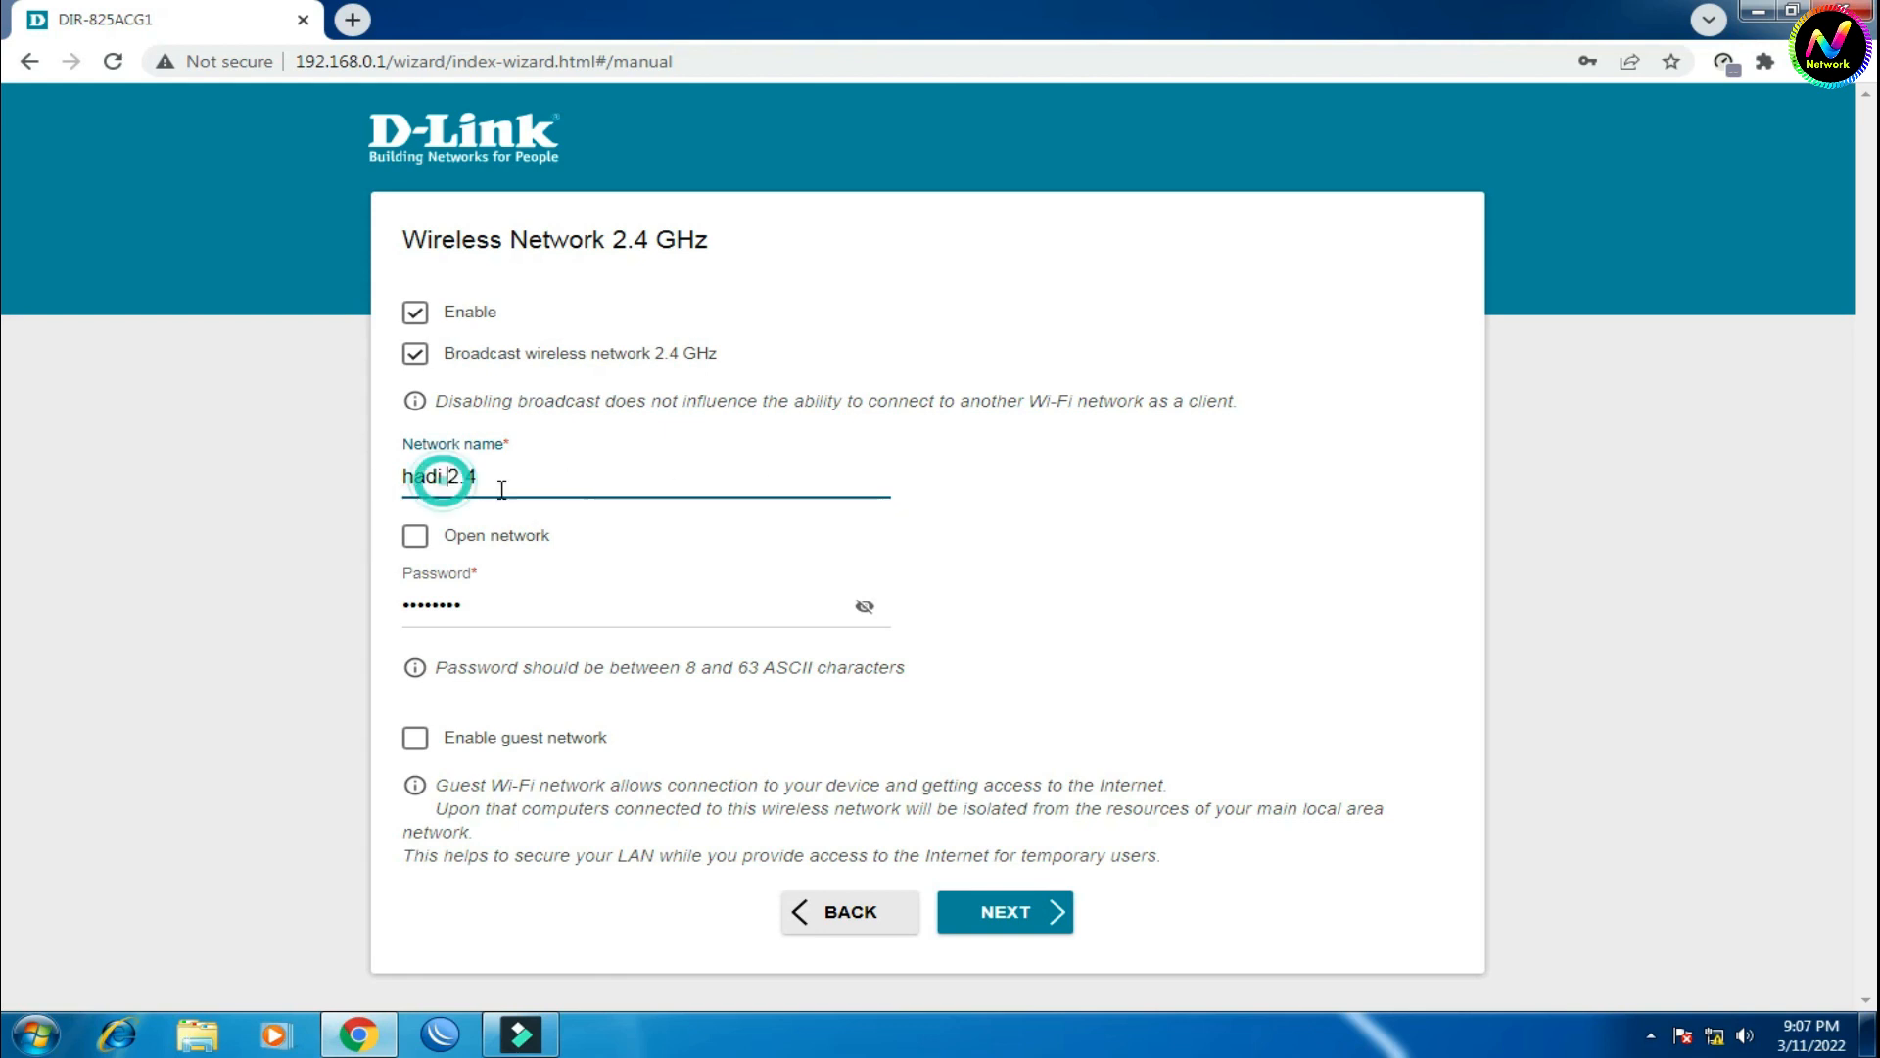
{"action": "left_click", "coordinate": [861, 612]}
{"action": "left_click", "coordinate": [862, 612]}
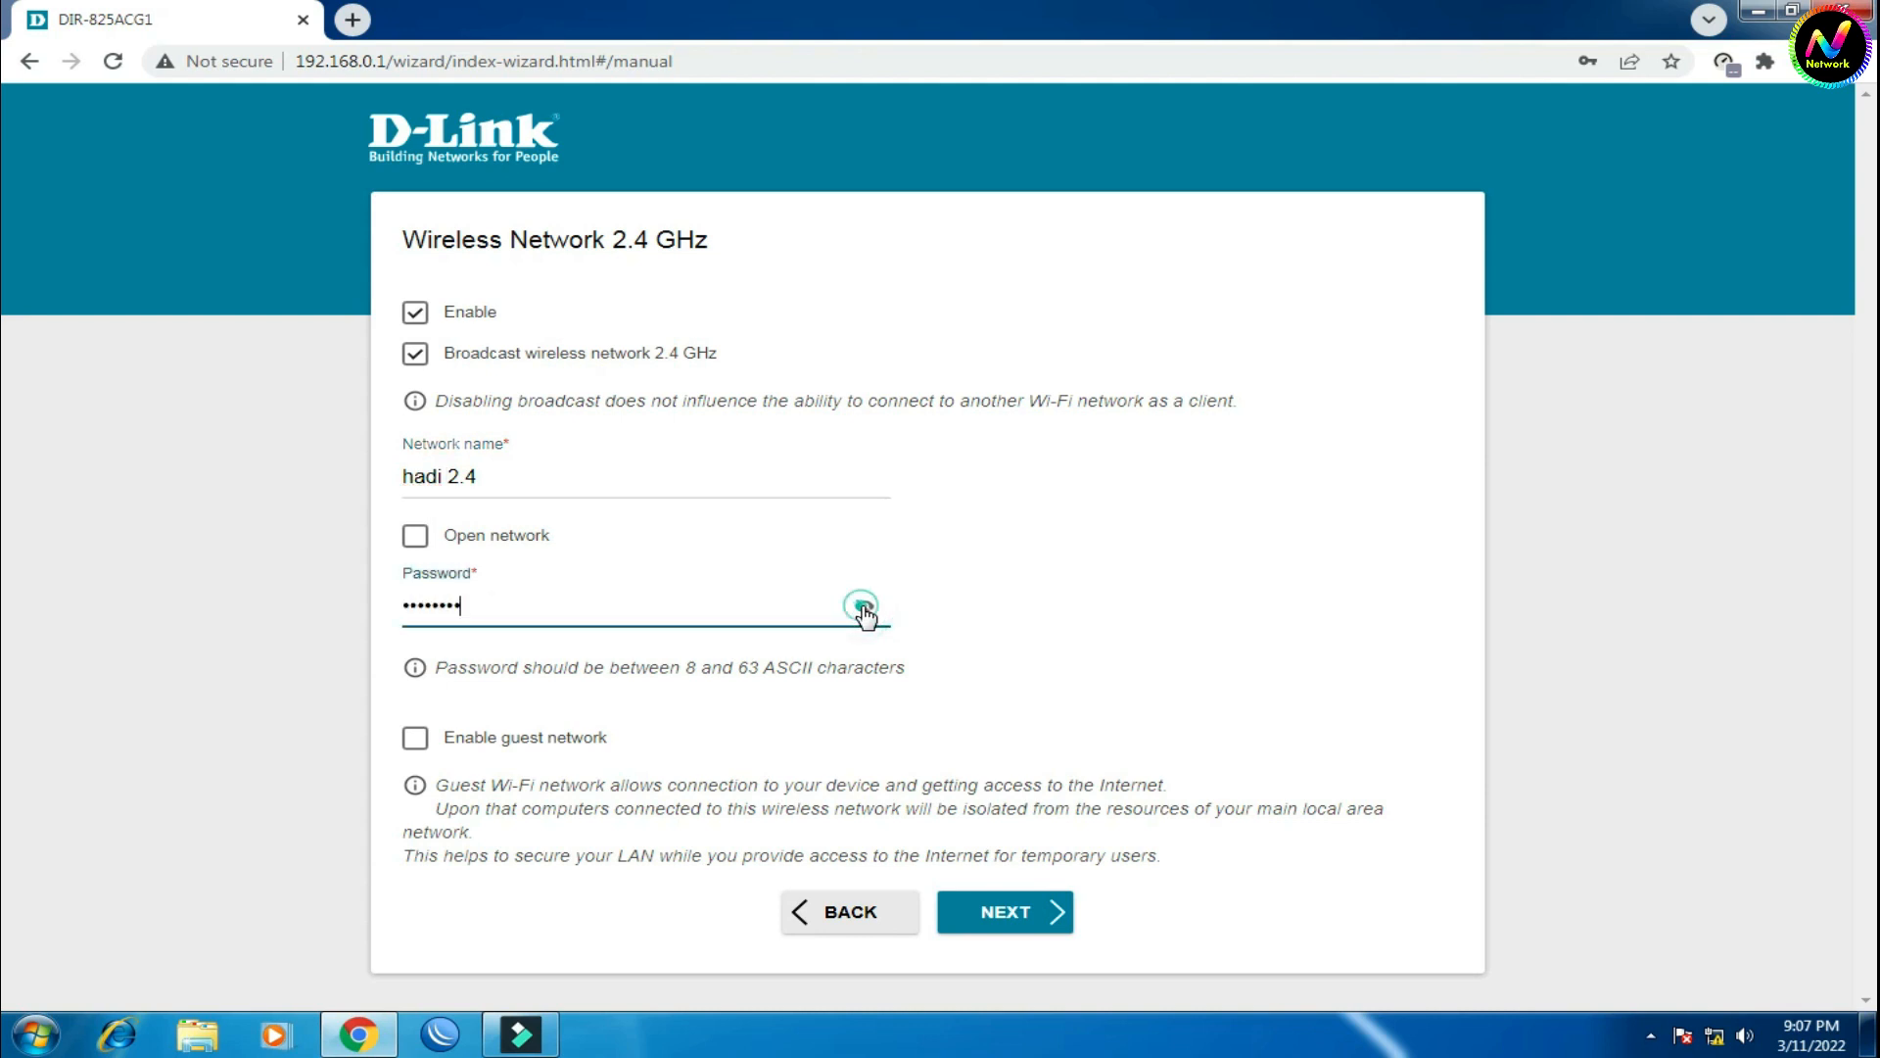
Step: Replace the 2.4 GHz Wi-Fi password with a new one and proceed
{"action": "double_click", "coordinate": [588, 606]}
{"action": "left_click", "coordinate": [1019, 916]}
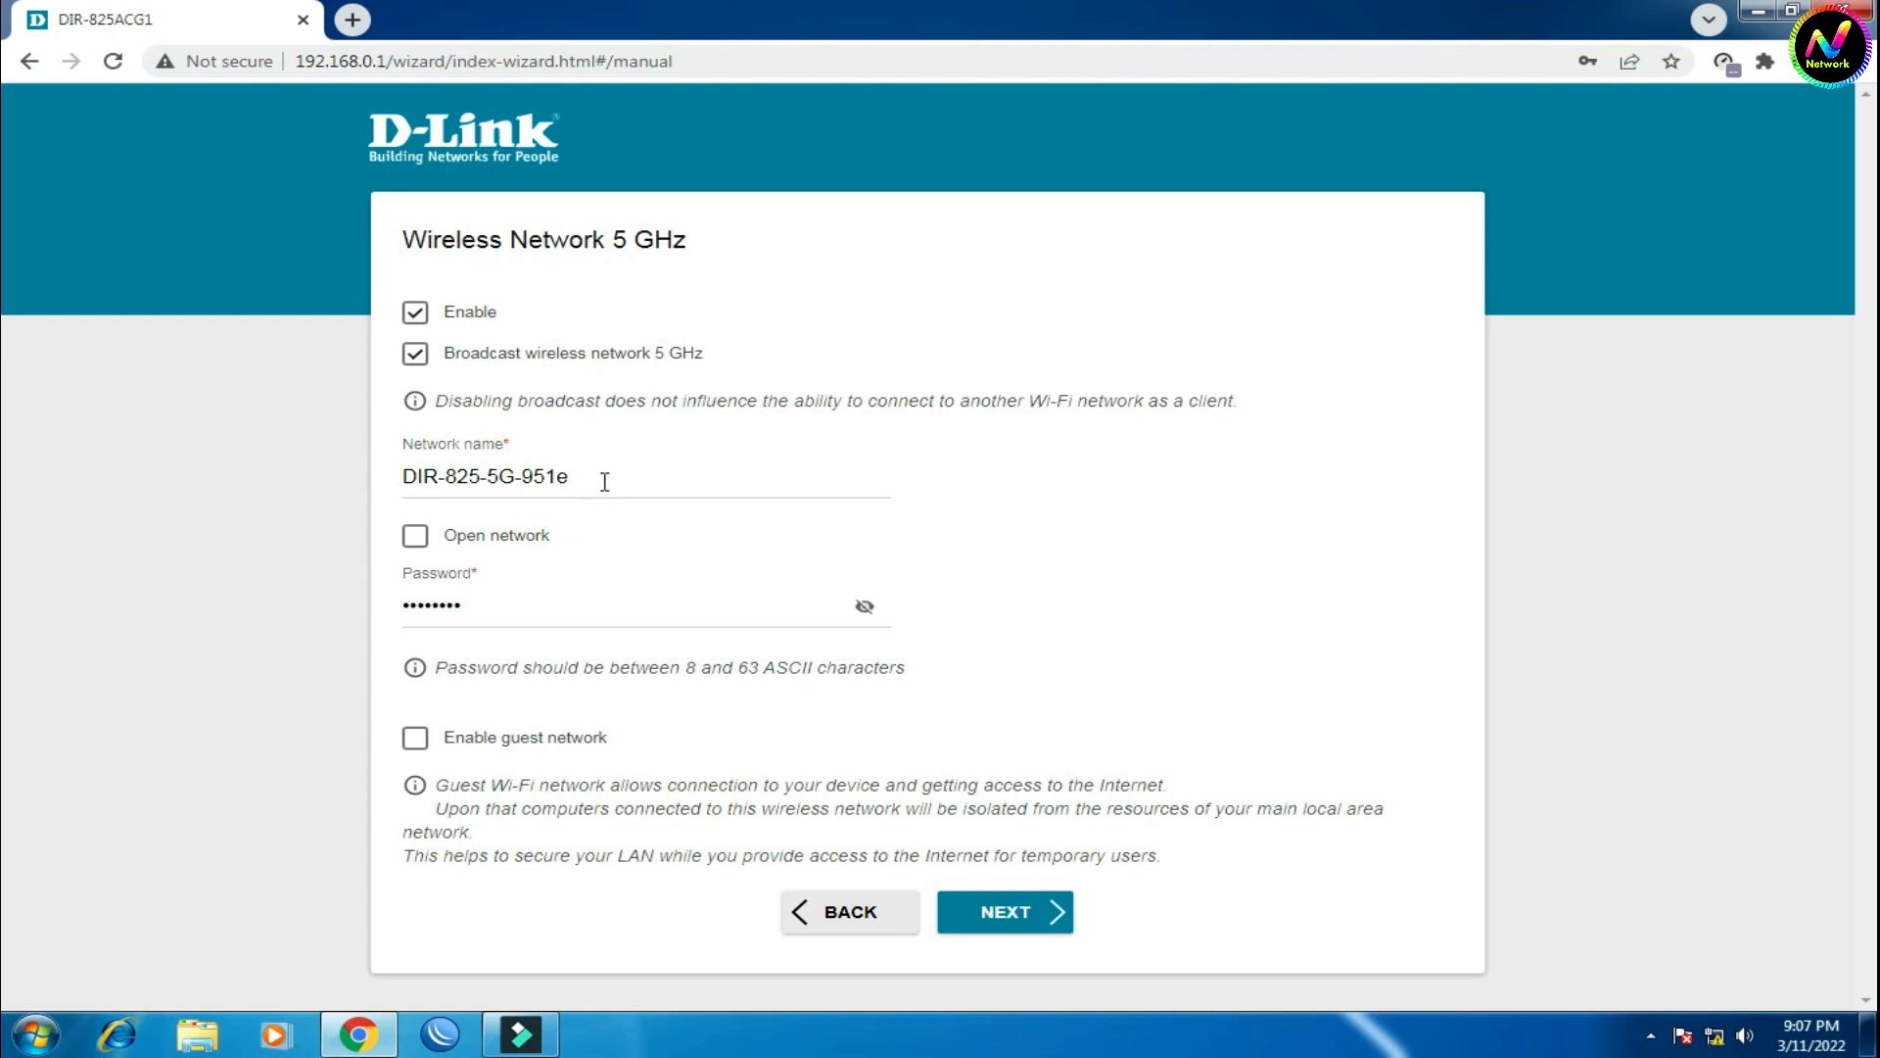
Step: Rename the 5 GHz wireless network to hadi 5ghz
{"action": "left_click_drag", "start_coordinate": [608, 477], "coordinate": [354, 476]}
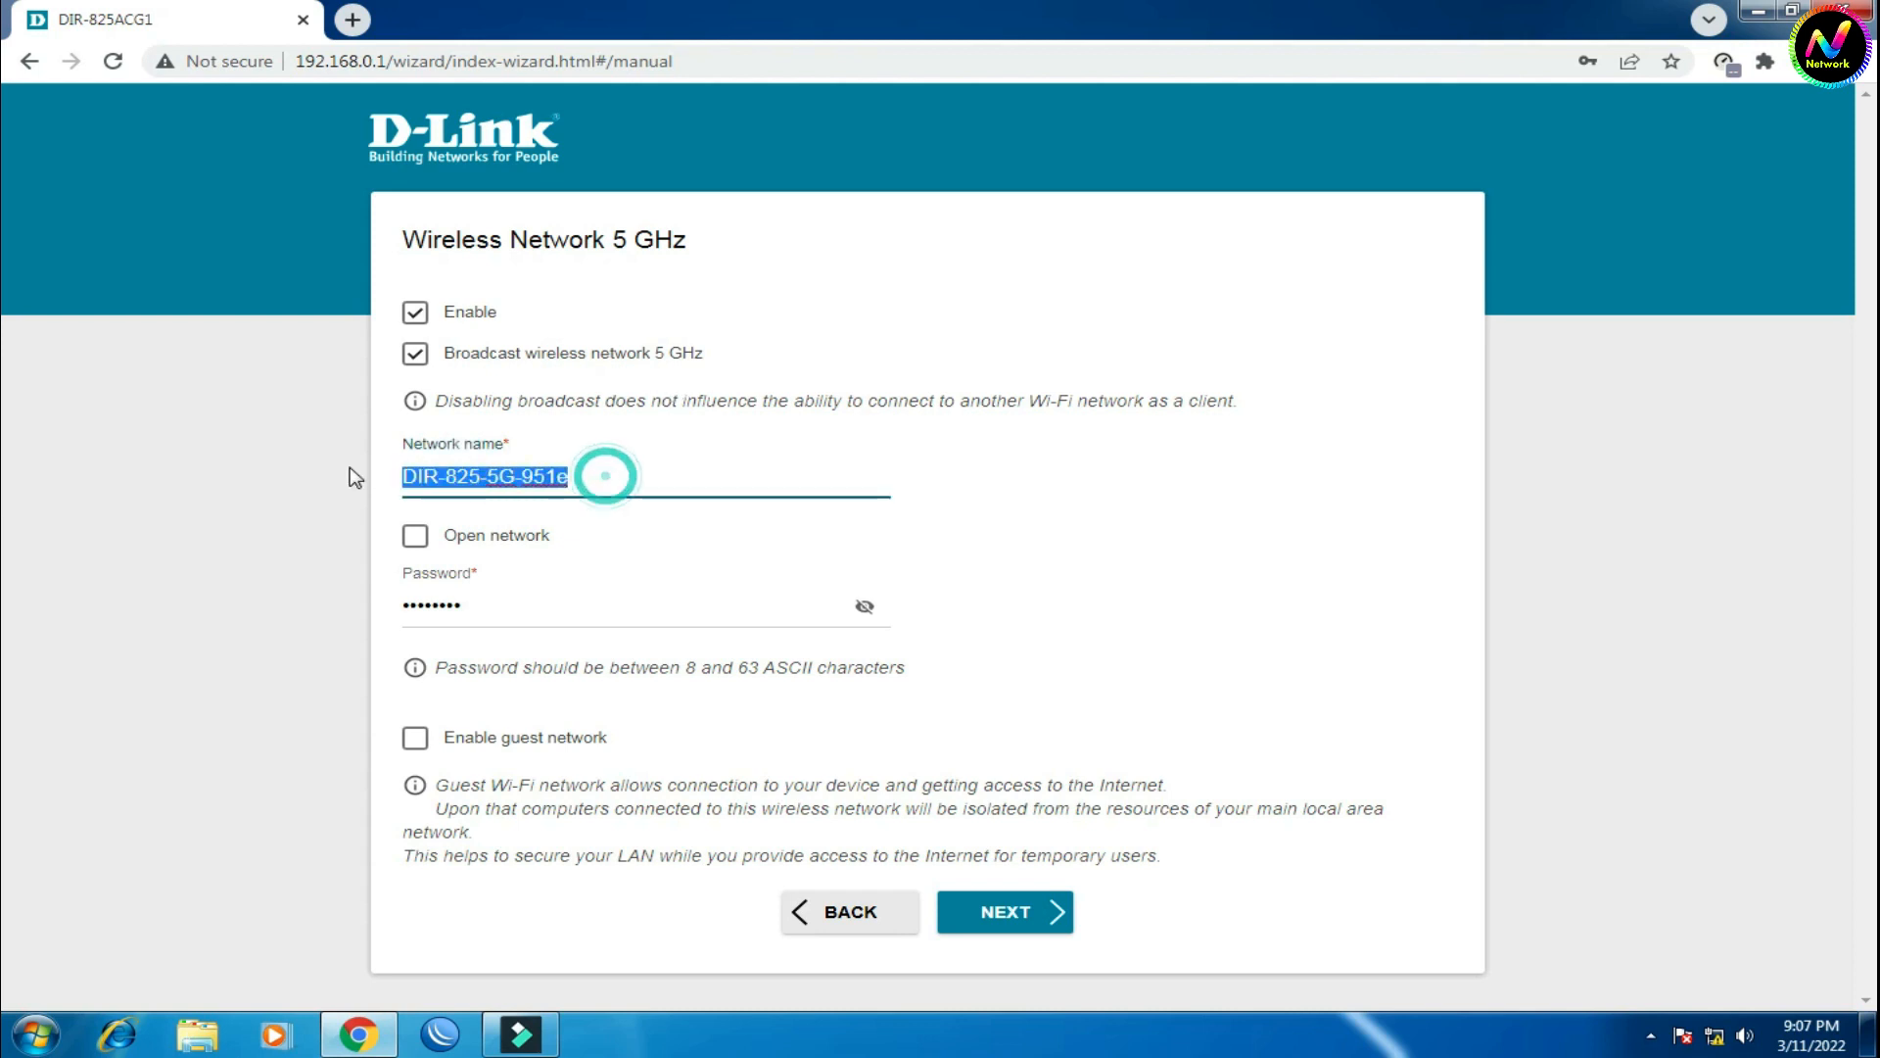
{"action": "type", "text": "ha"}
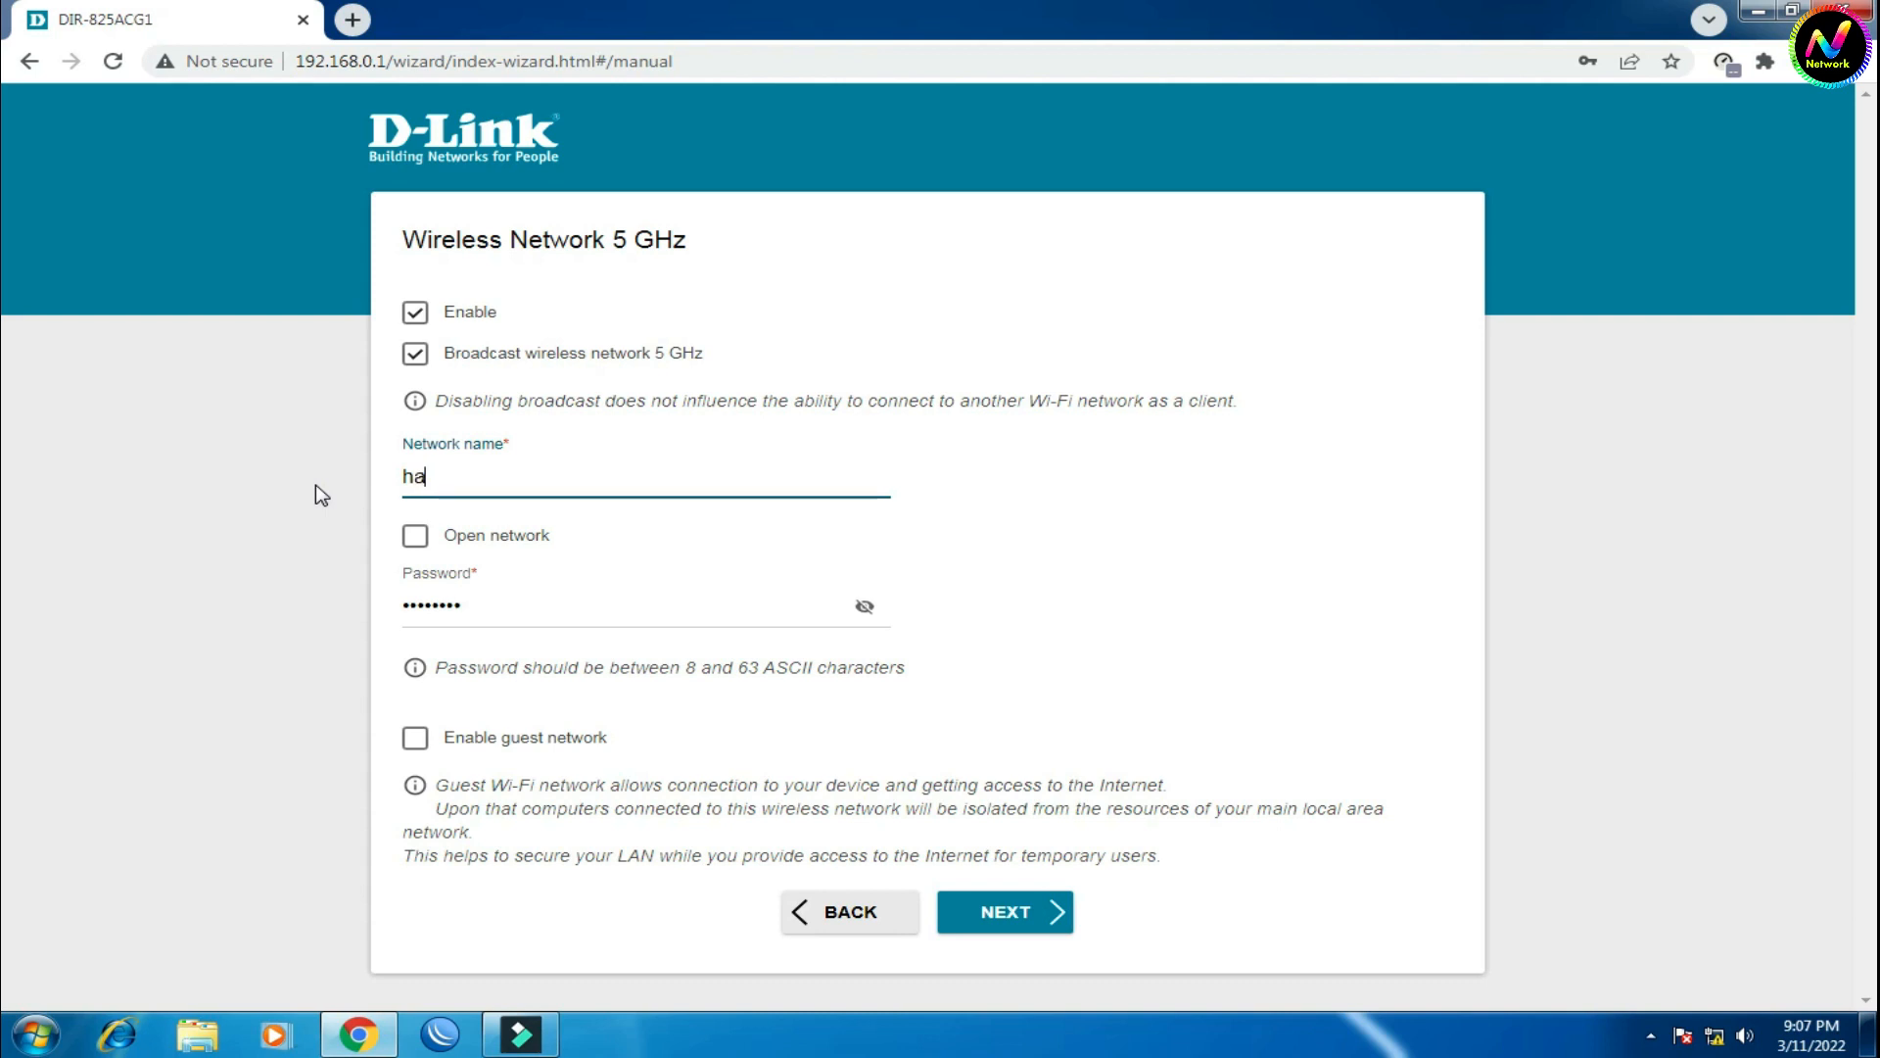
{"action": "type", "text": "di 5ghz"}
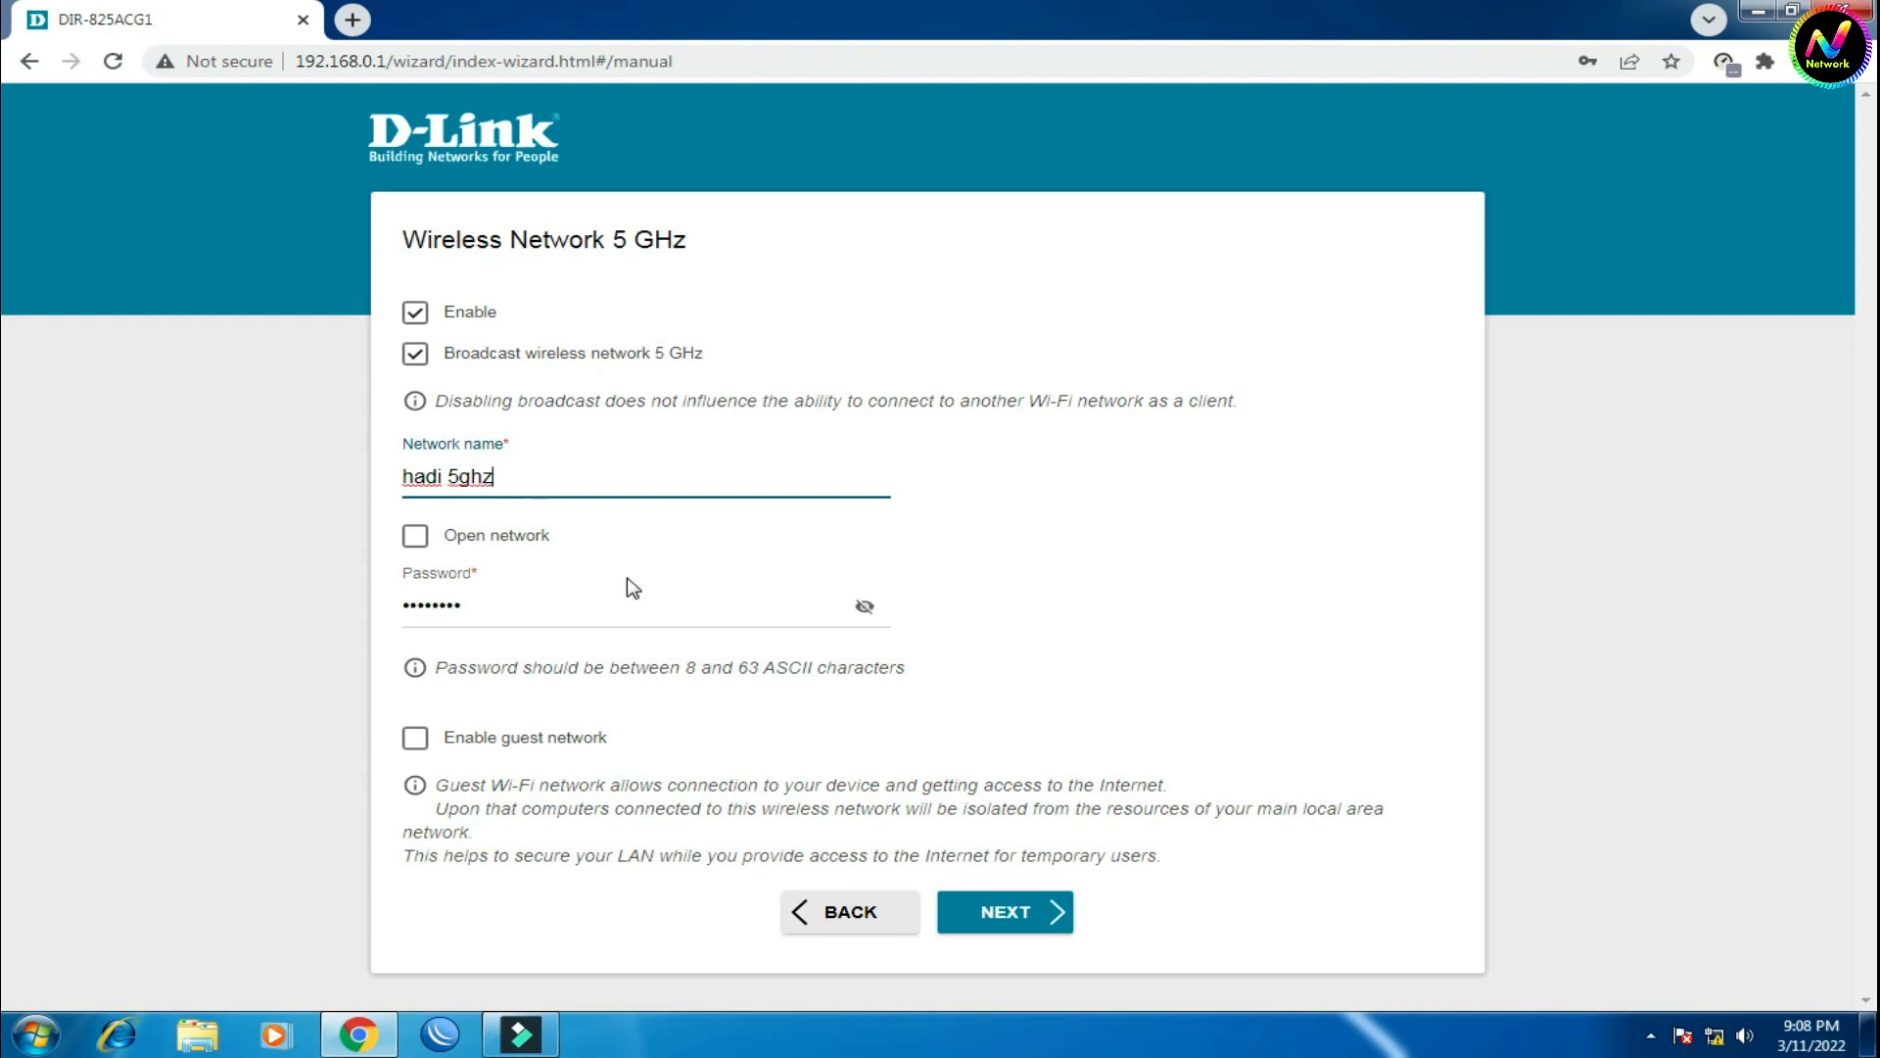
Step: Replace the 5 GHz Wi-Fi password with a new one and proceed
{"action": "left_click", "coordinate": [862, 607]}
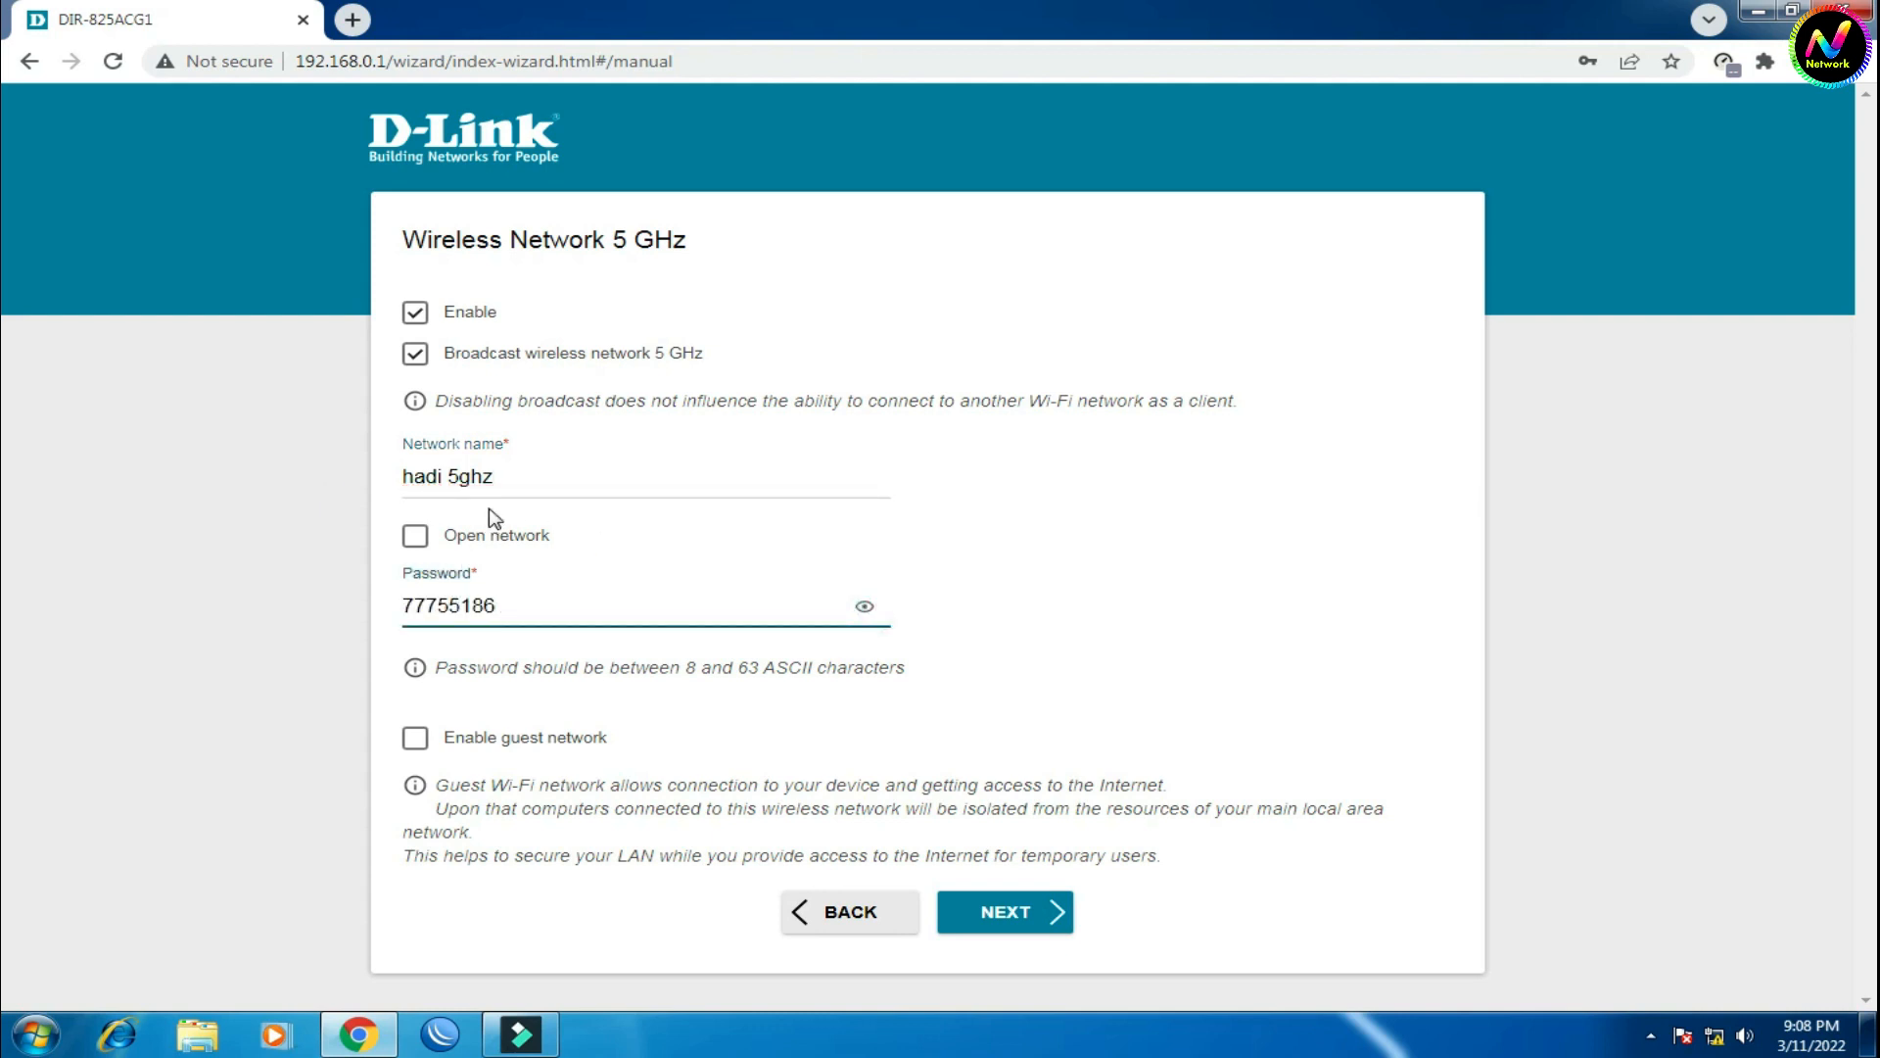
{"action": "double_click", "coordinate": [546, 600]}
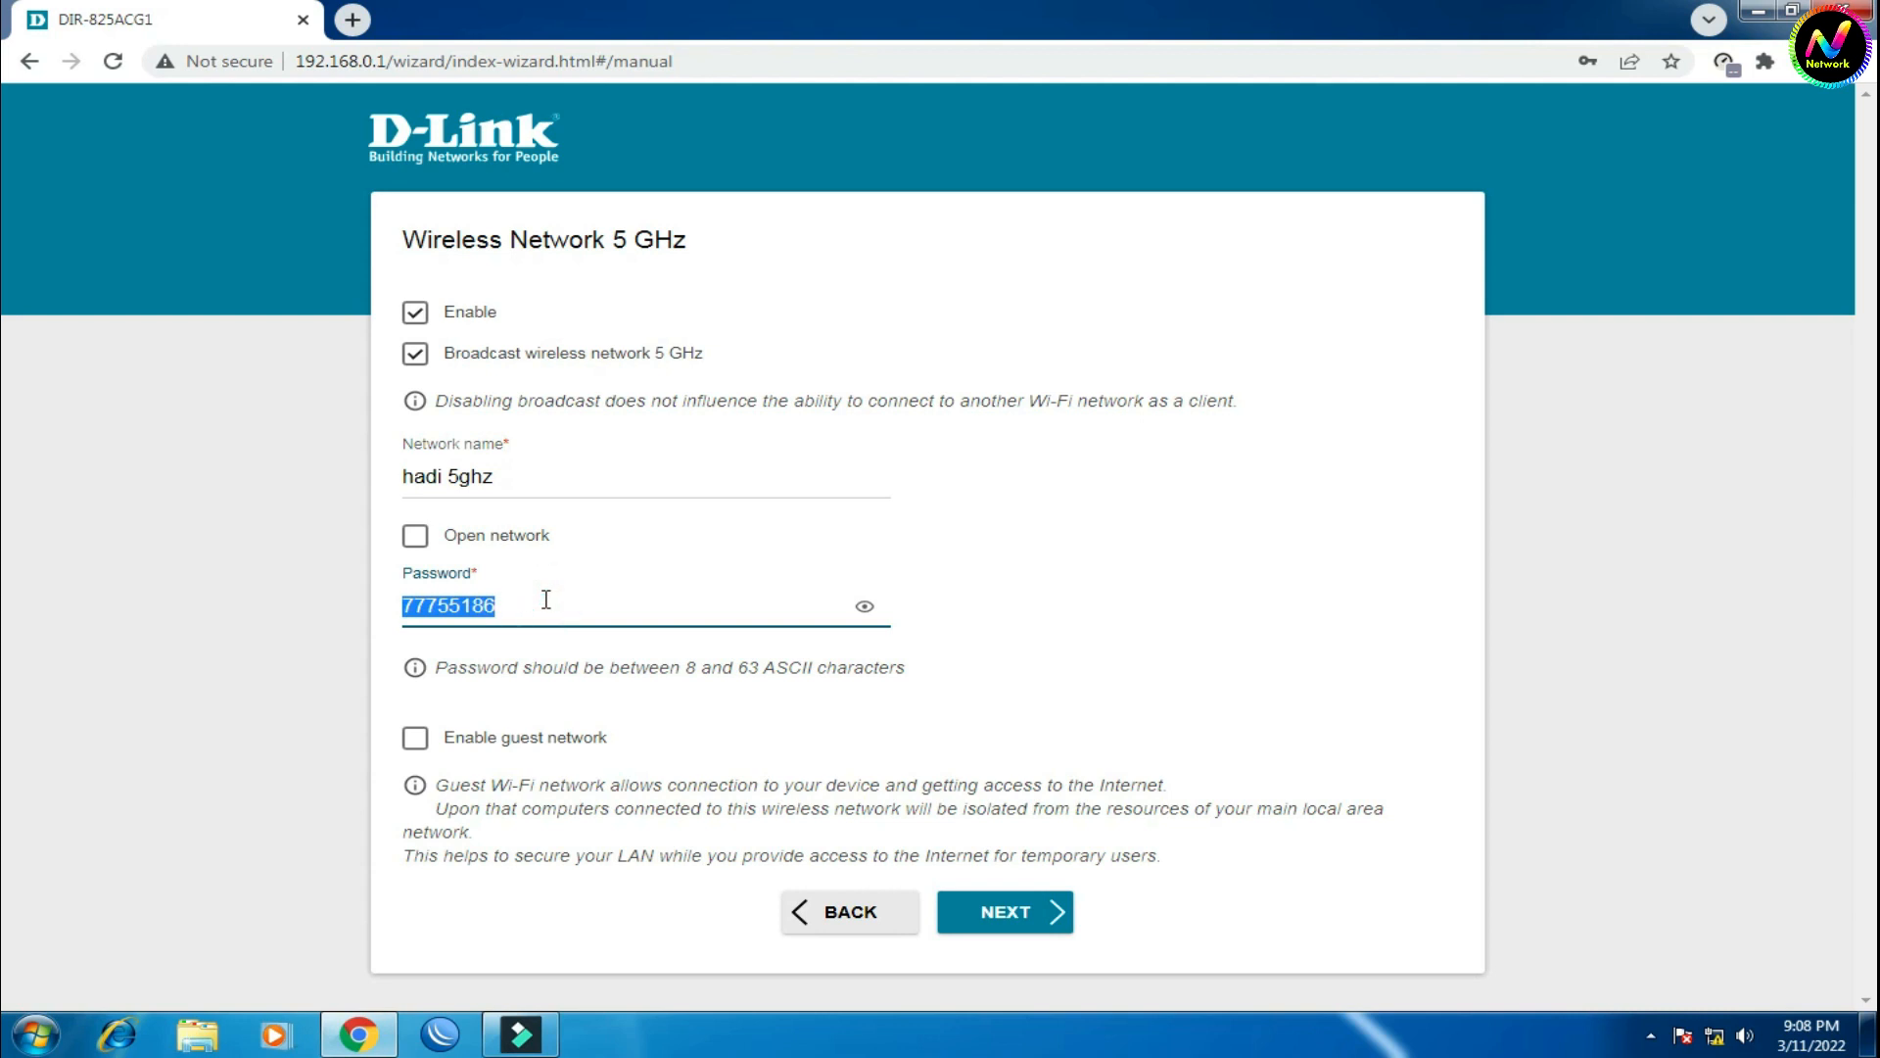
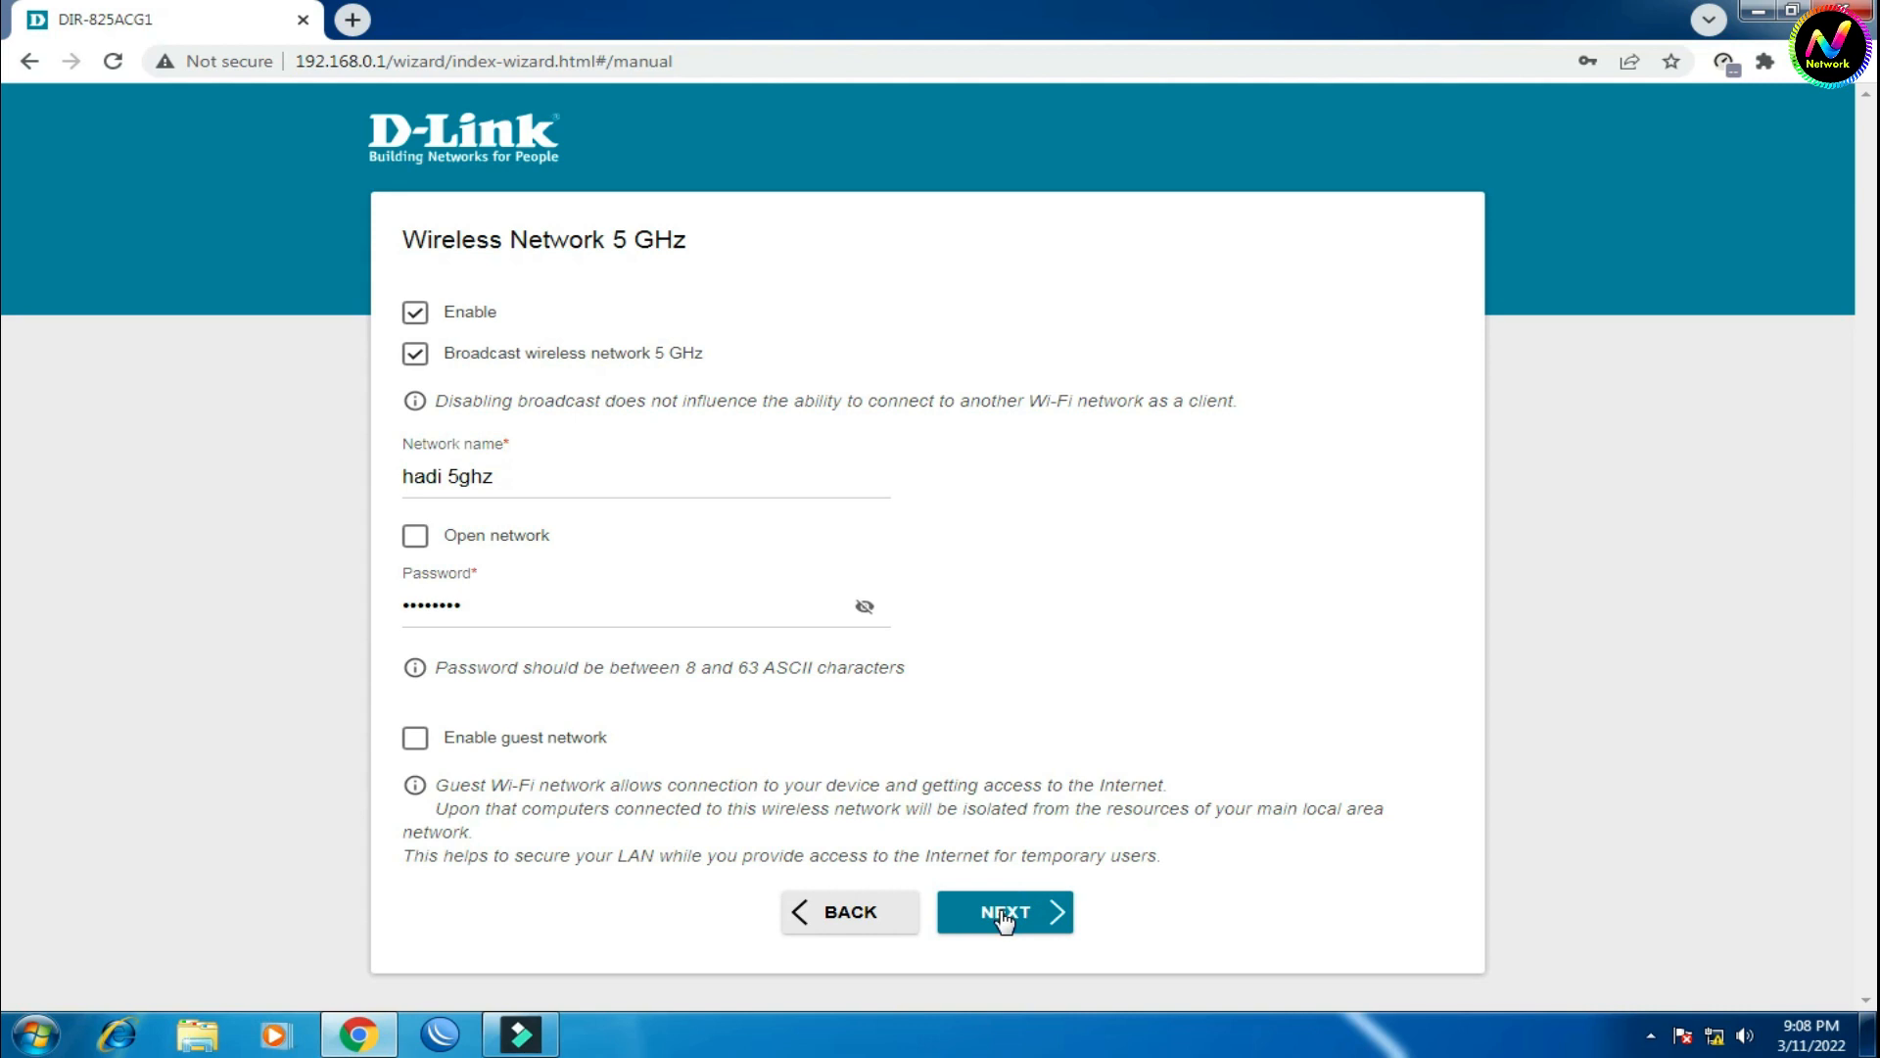
{"action": "left_click", "coordinate": [1004, 920]}
Step: Skip the VoIP option and set a new web interface password to reach the summary
{"action": "left_click", "coordinate": [1002, 415]}
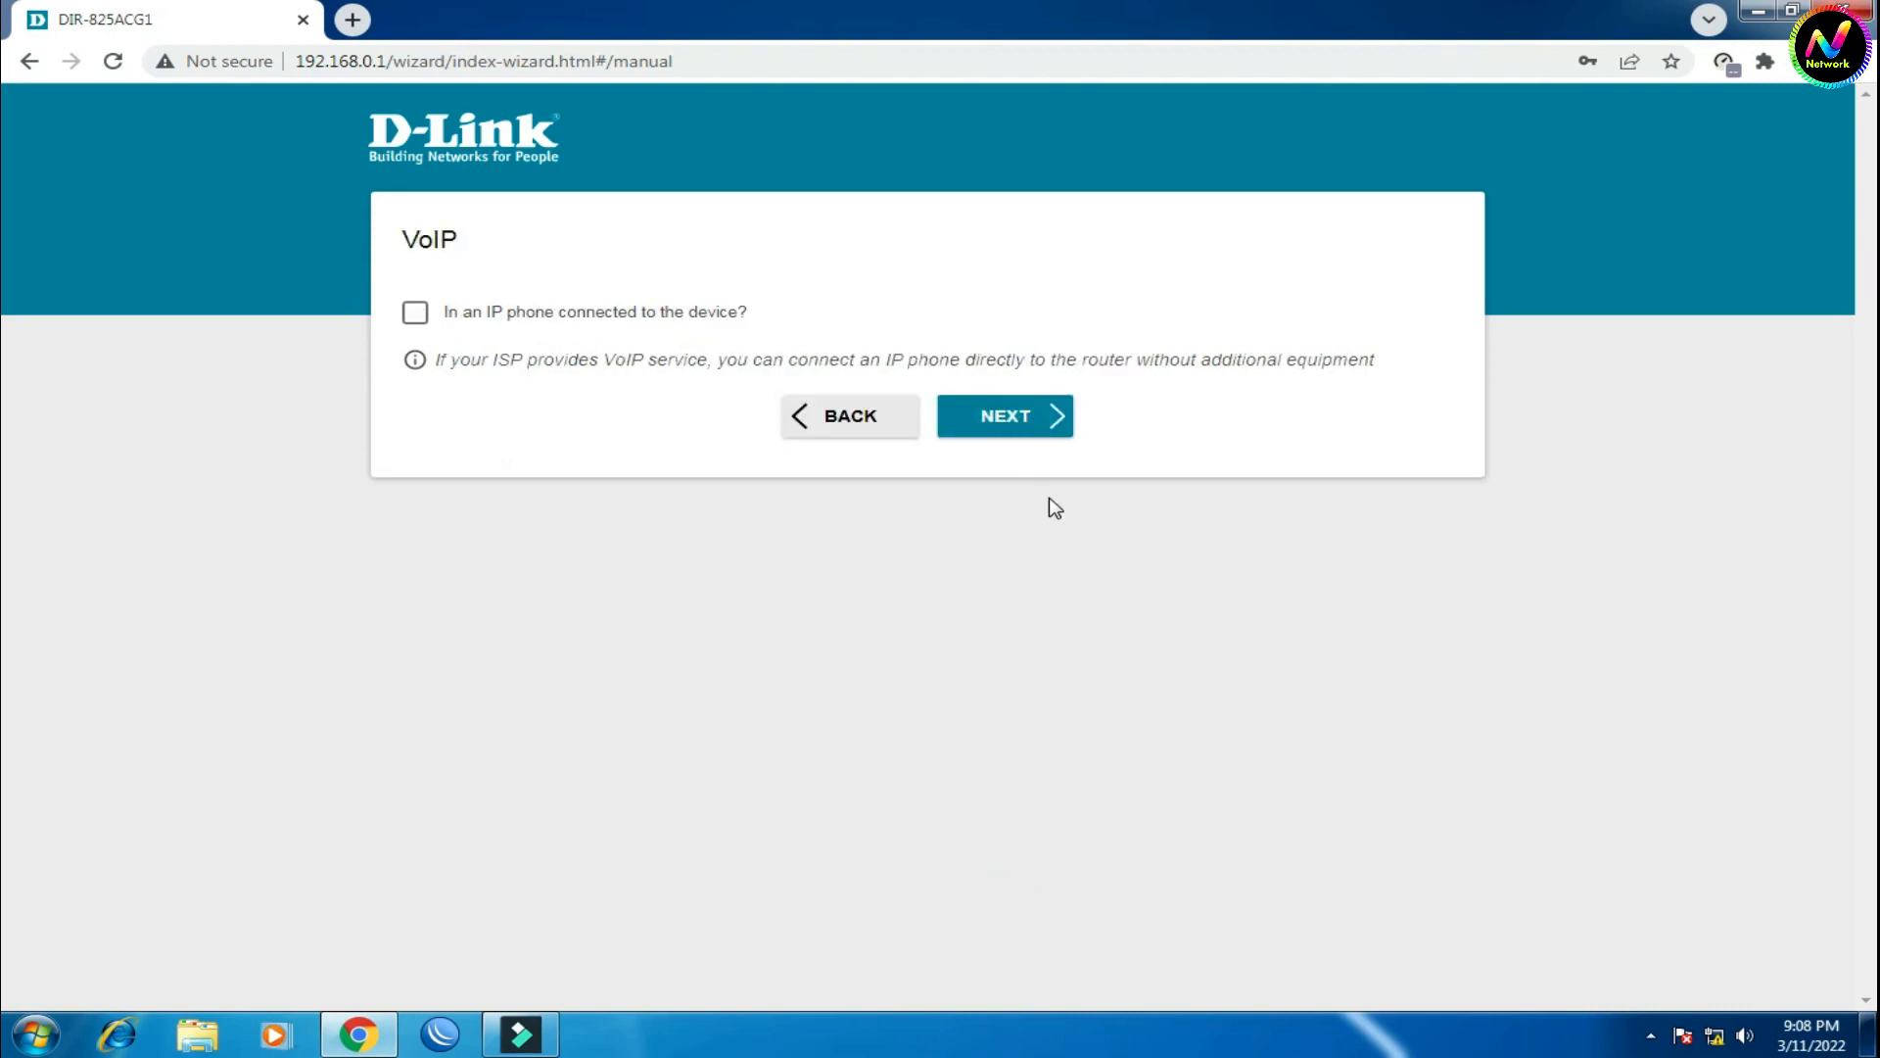
{"action": "left_click", "coordinate": [1003, 421]}
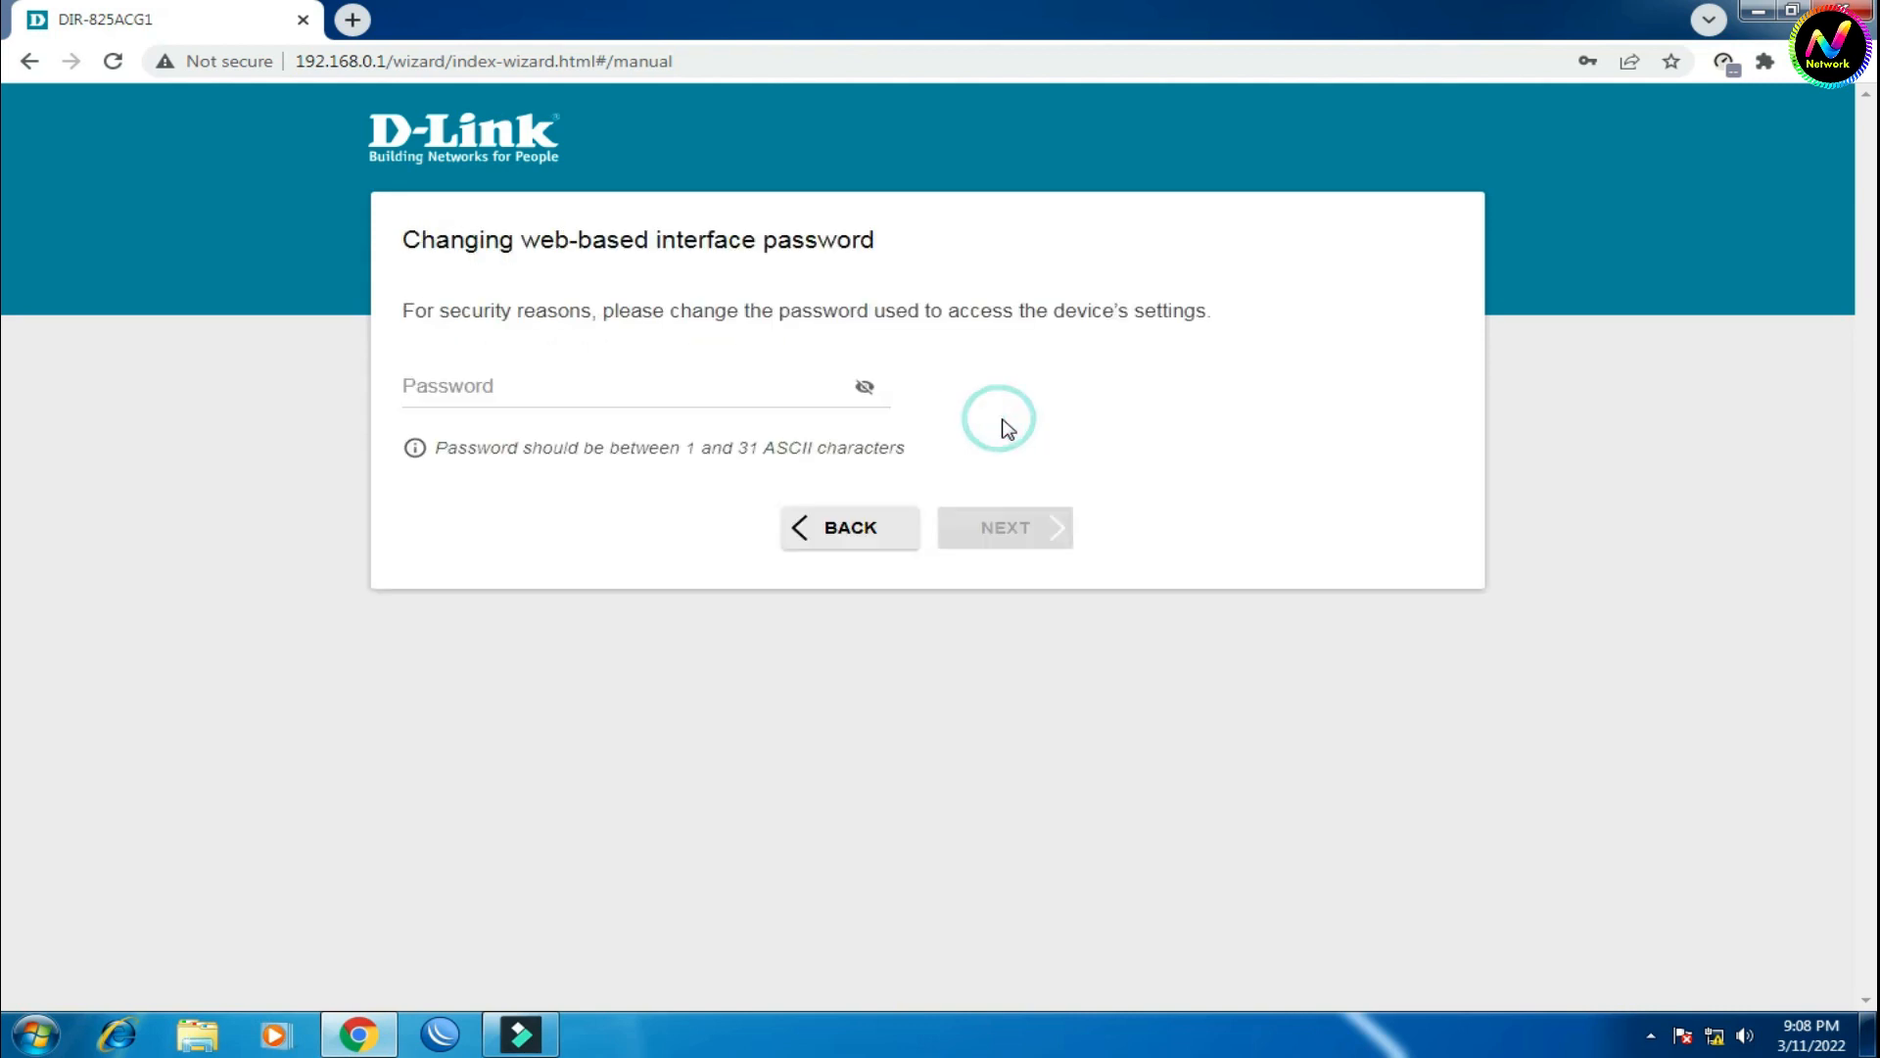
{"action": "left_click", "coordinate": [605, 385]}
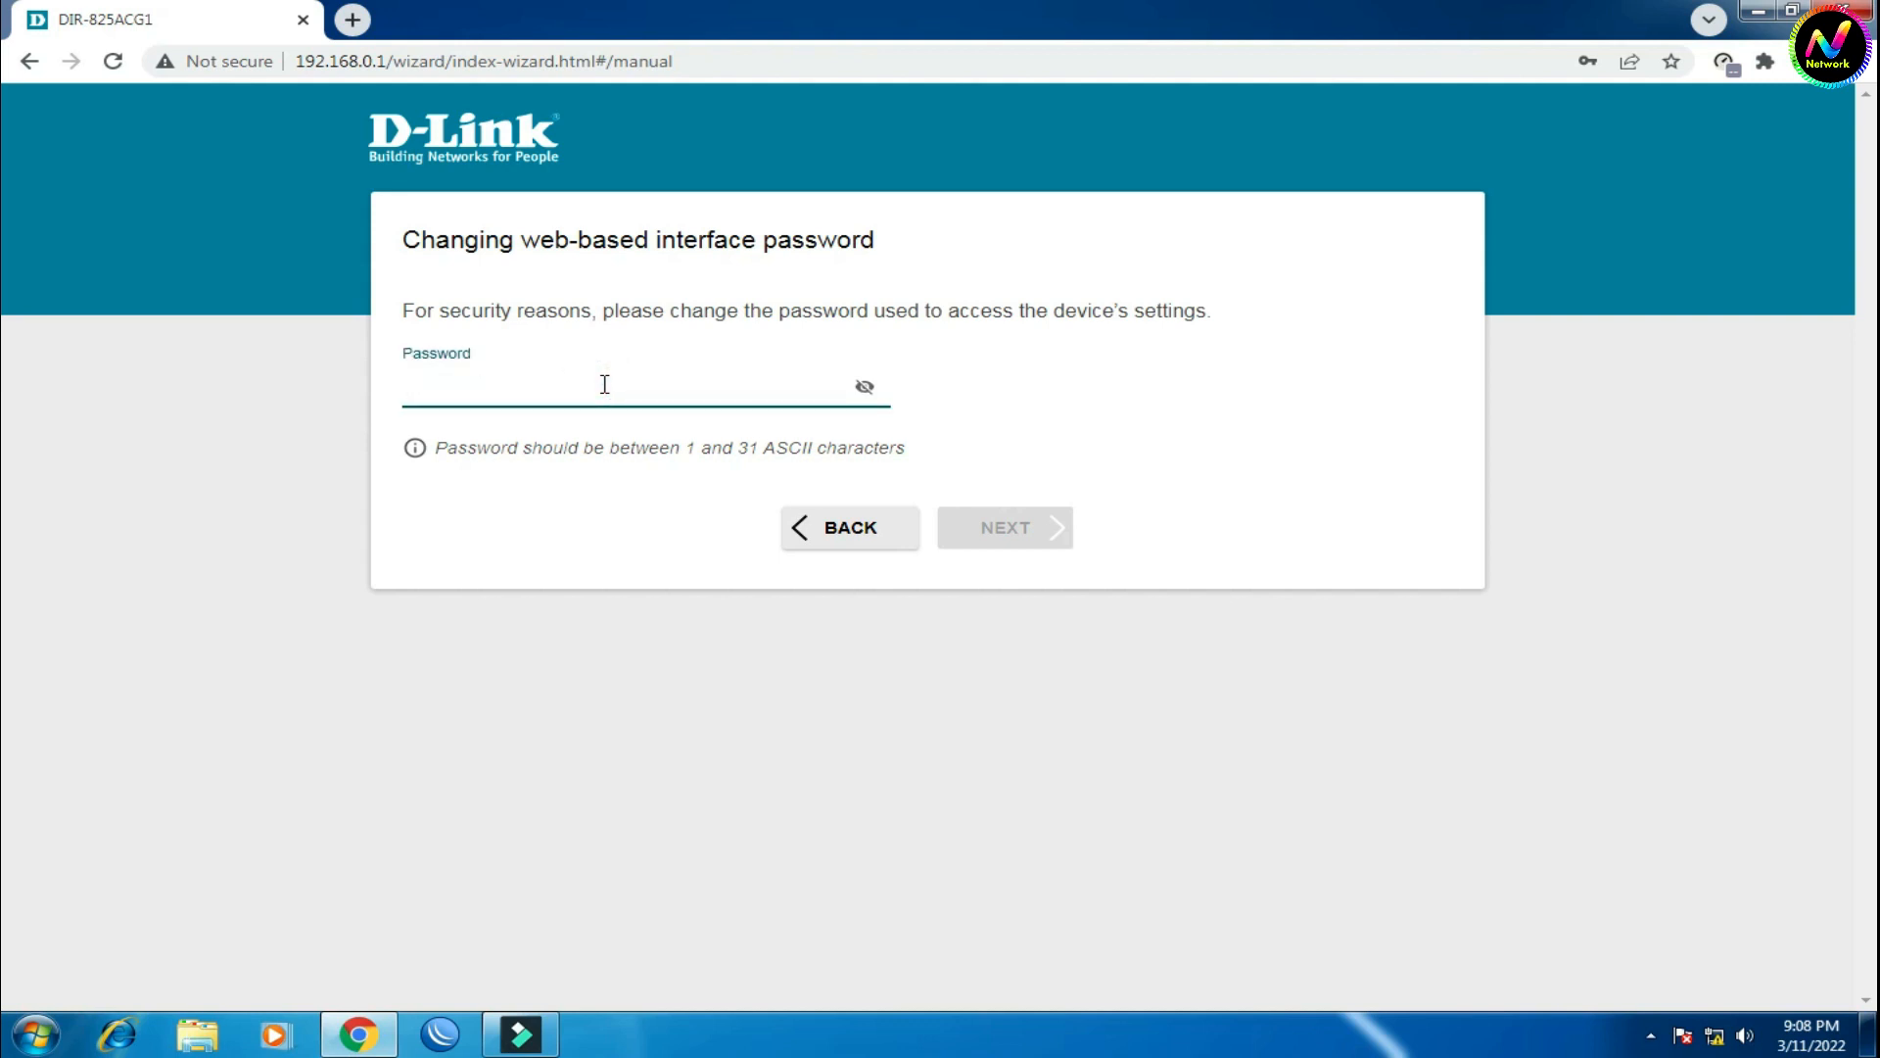
{"action": "type", "text": "••••"}
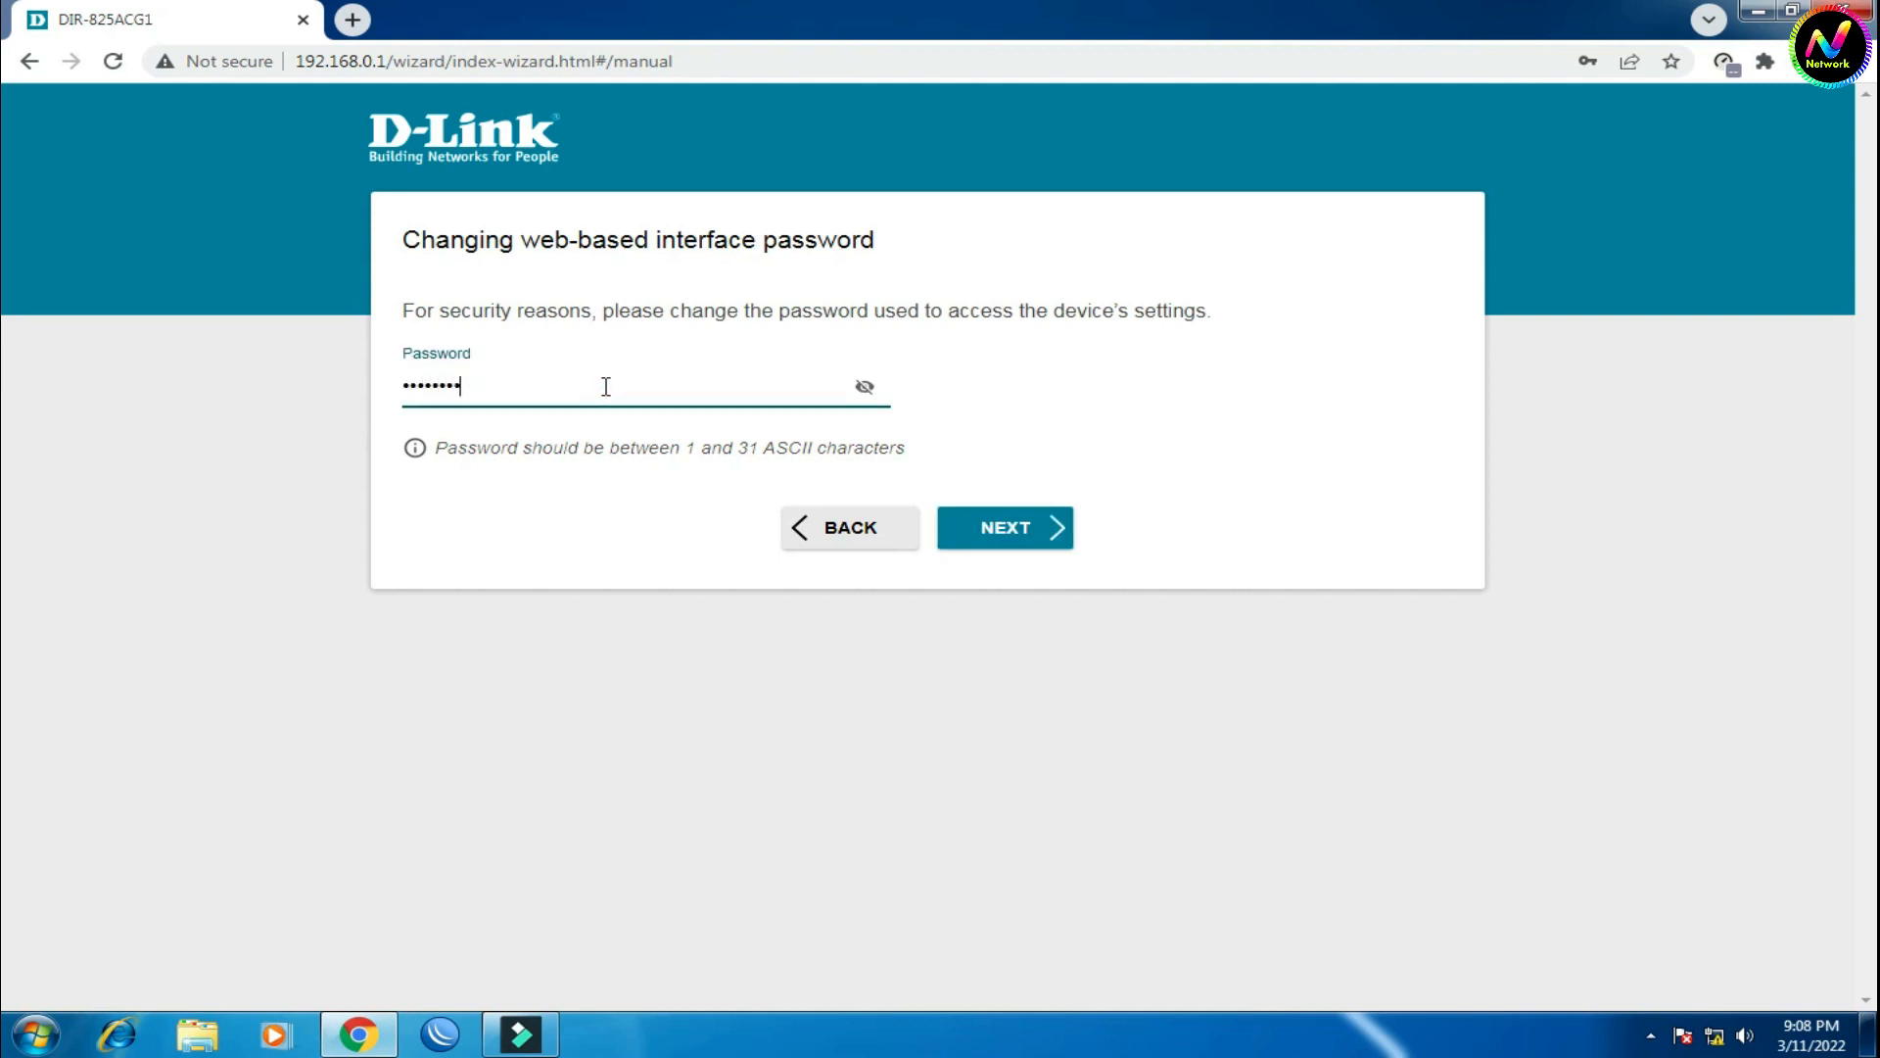
{"action": "left_click", "coordinate": [986, 532]}
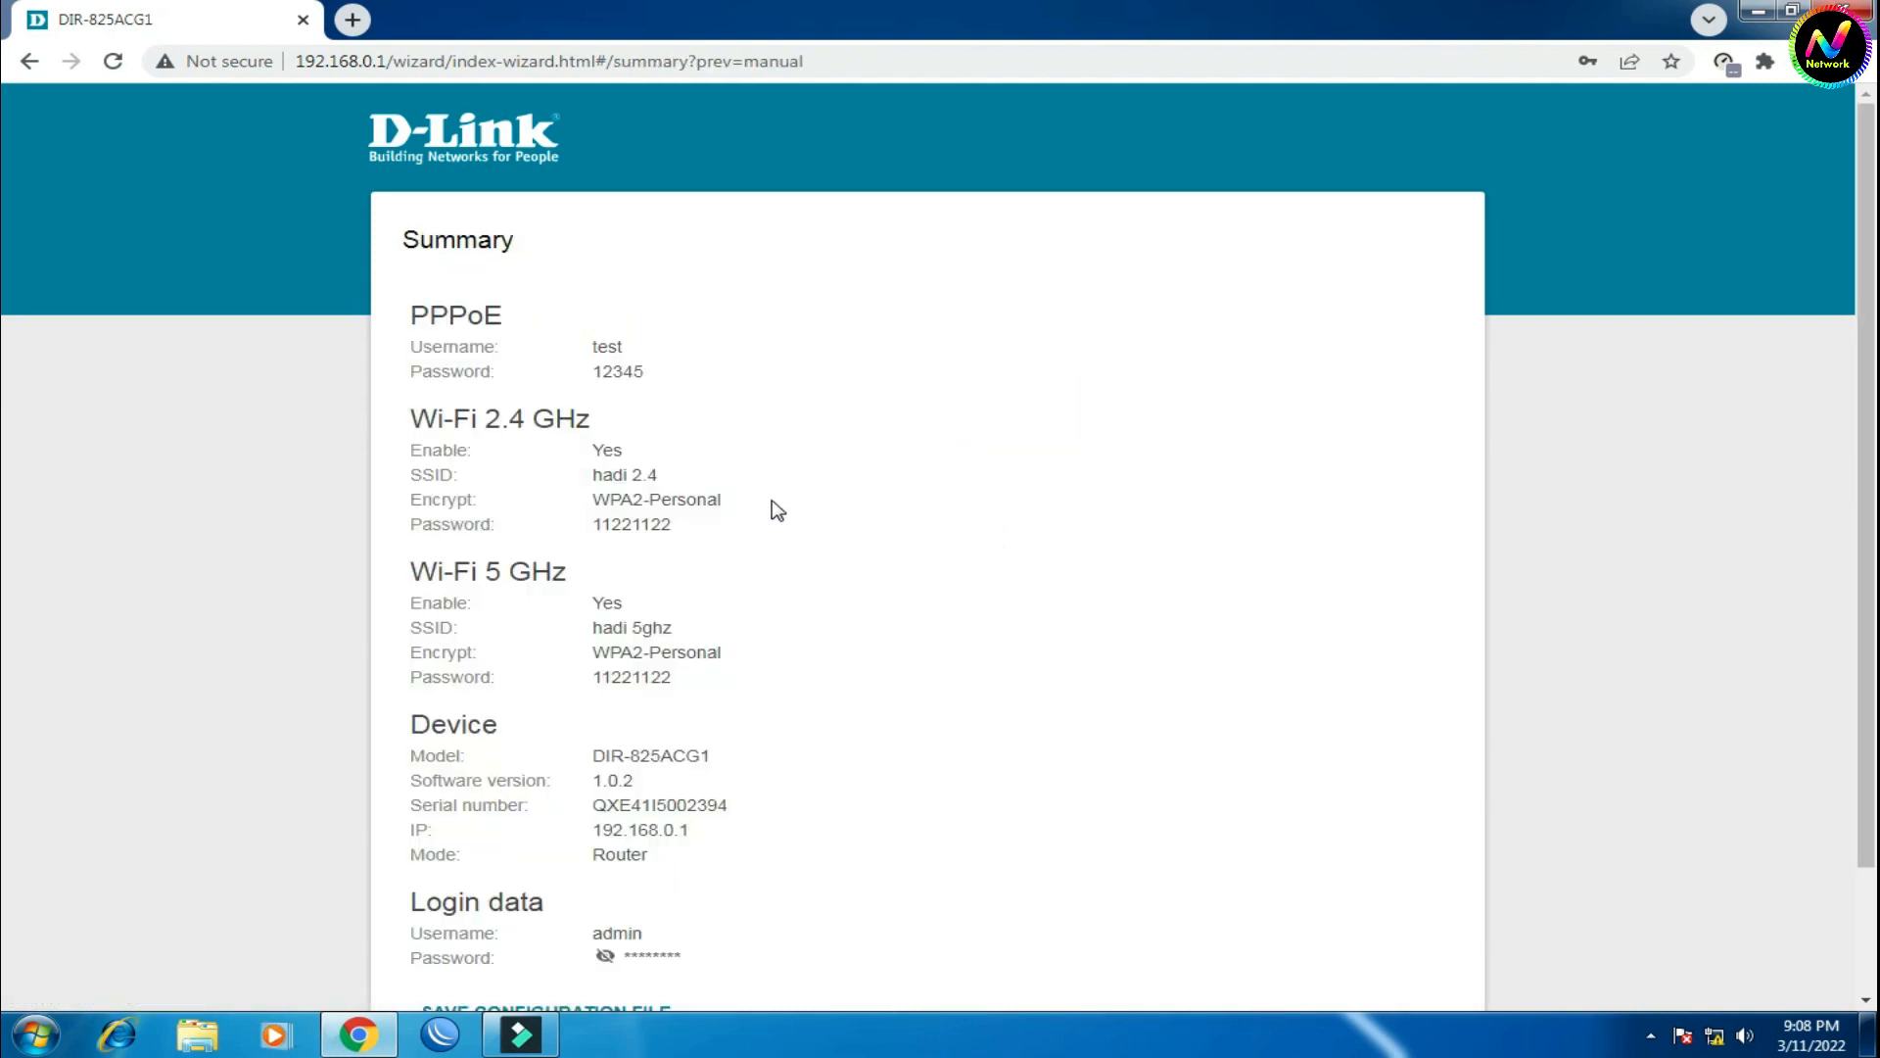
Step: Apply the settings from the wizard summary and finish the setup wizard
{"action": "scroll", "coordinate": [803, 436], "scroll_direction": "down", "scroll_amount": 2}
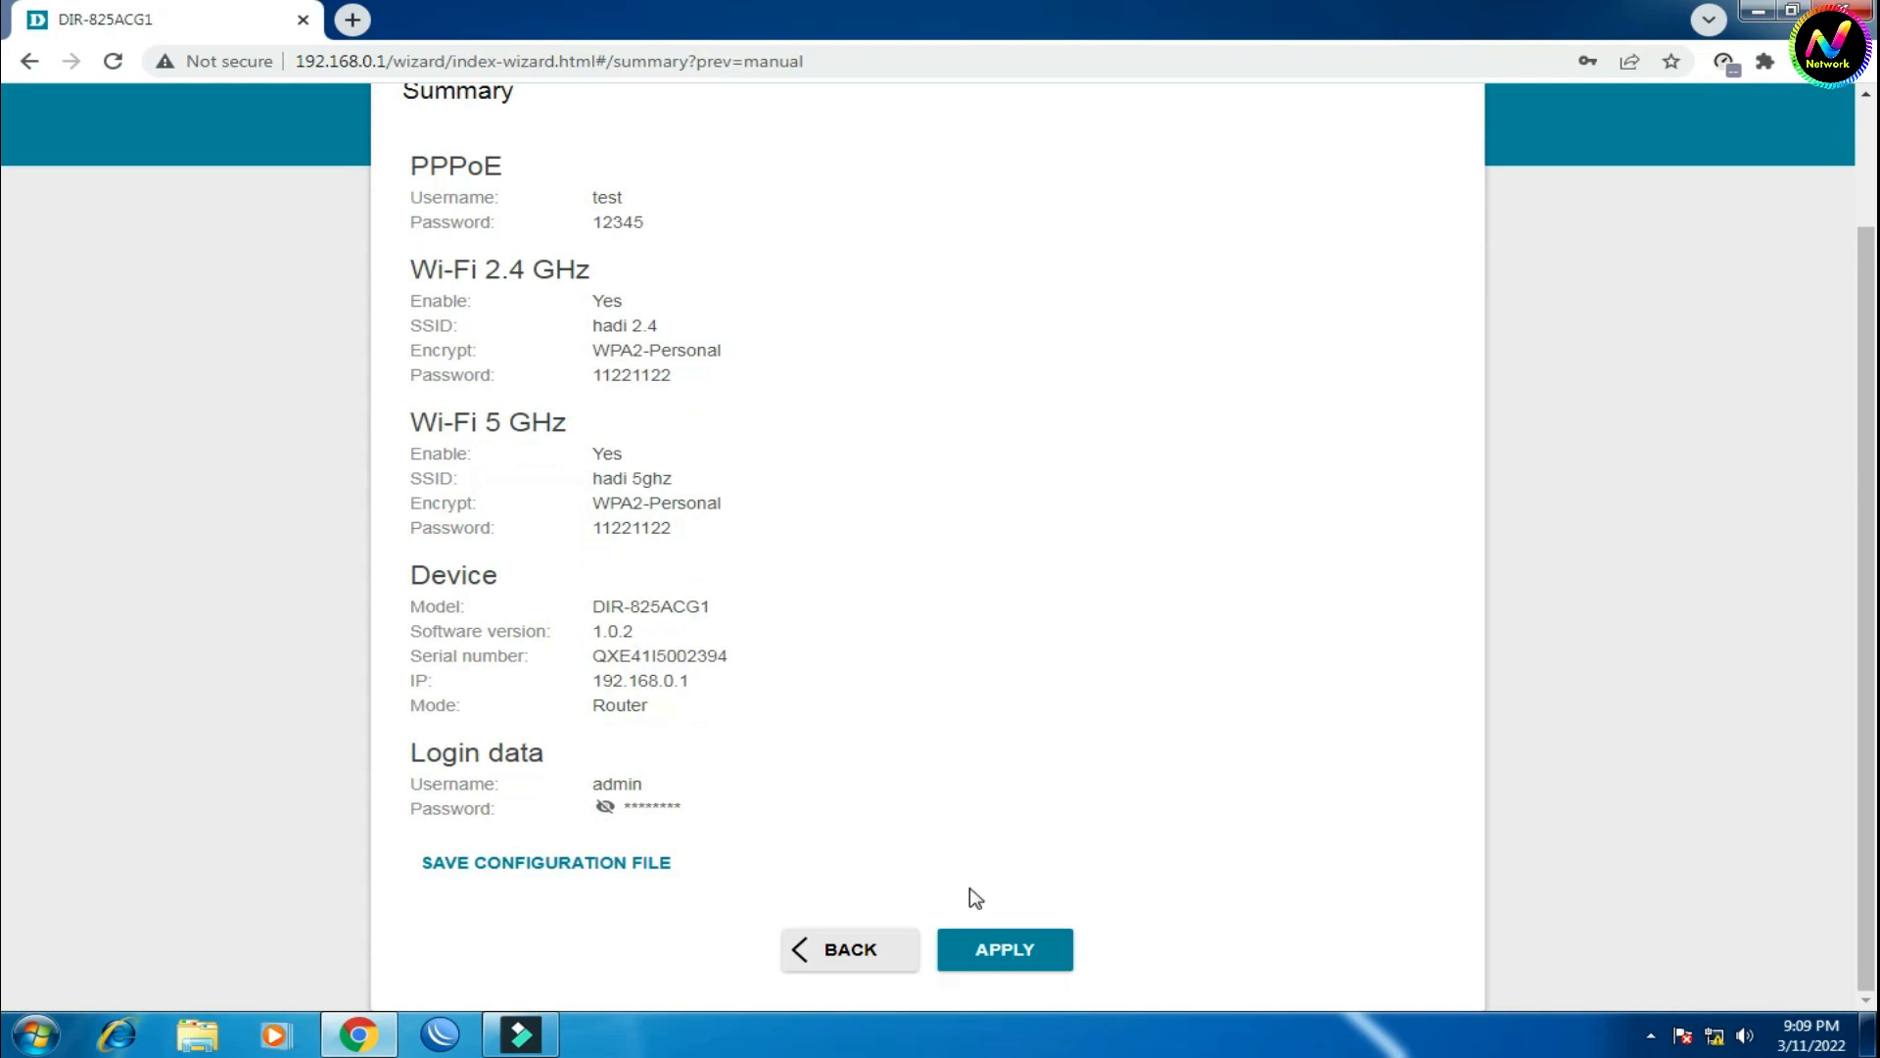
{"action": "left_click", "coordinate": [1010, 962]}
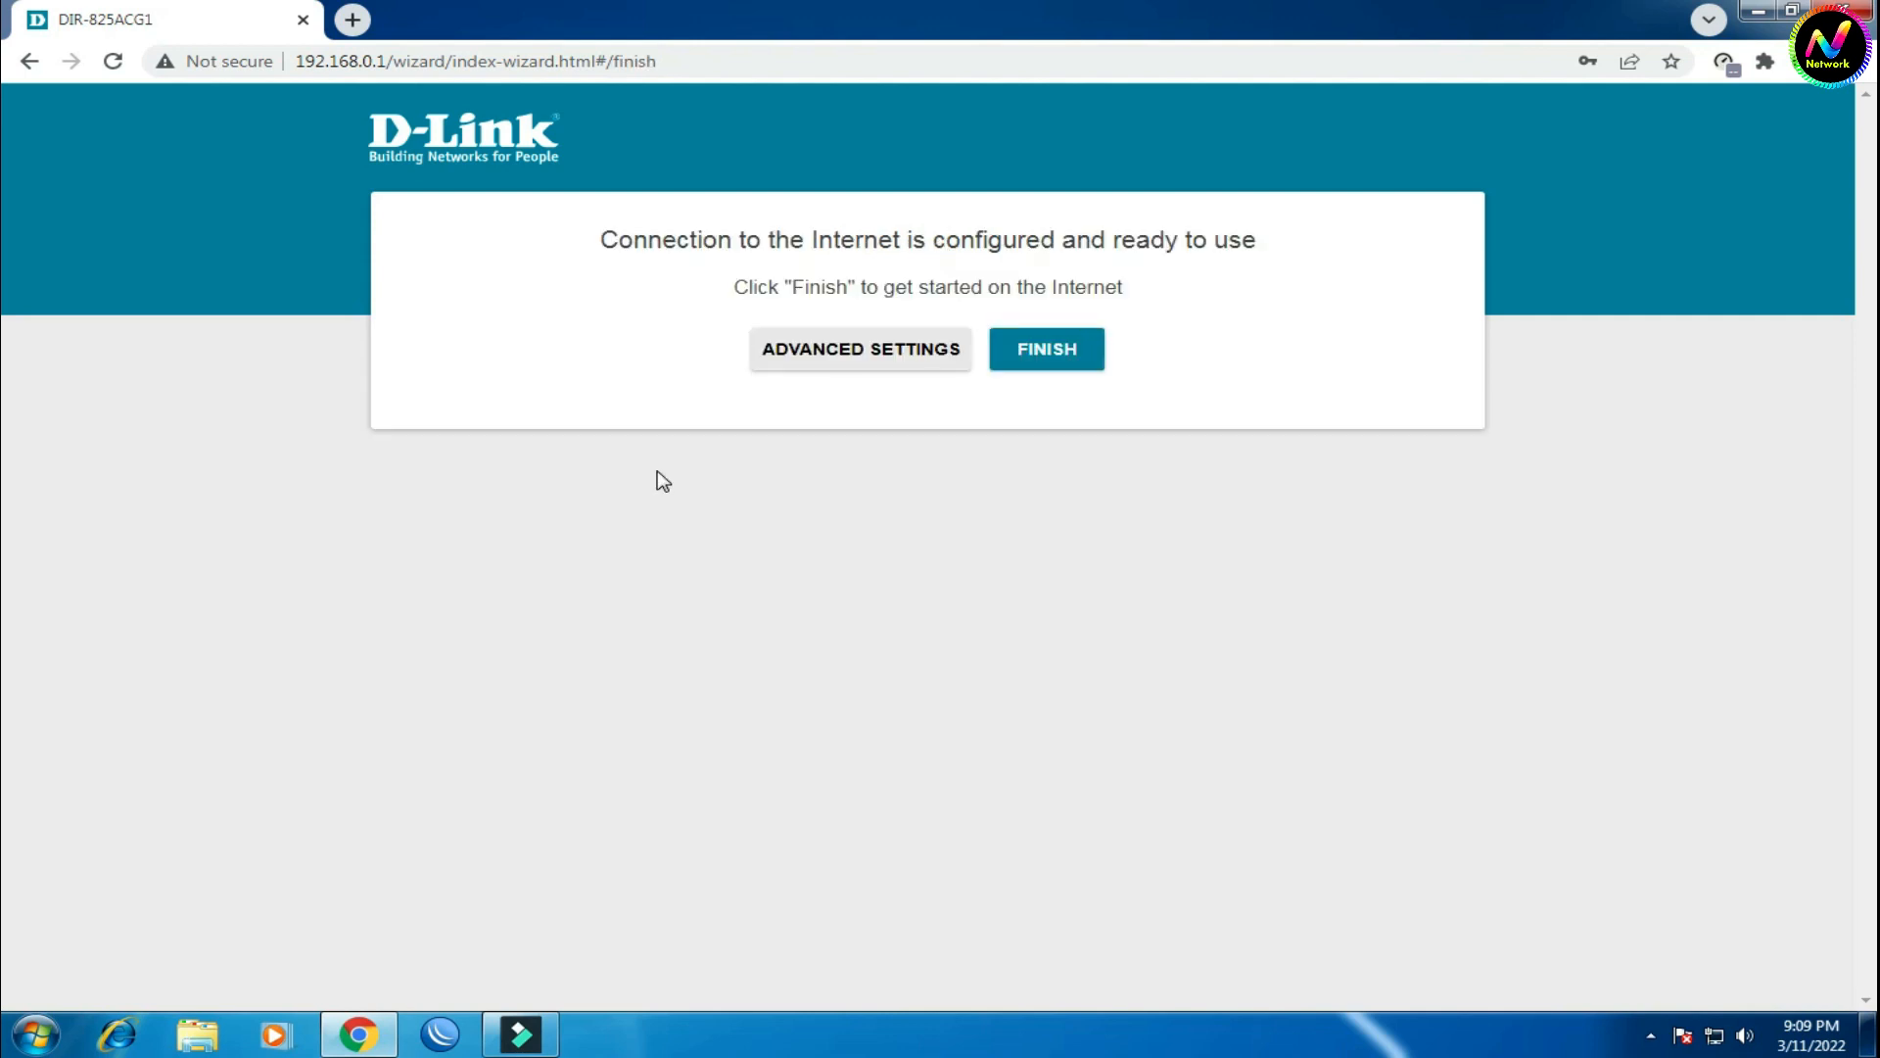
{"action": "left_click", "coordinate": [1050, 358]}
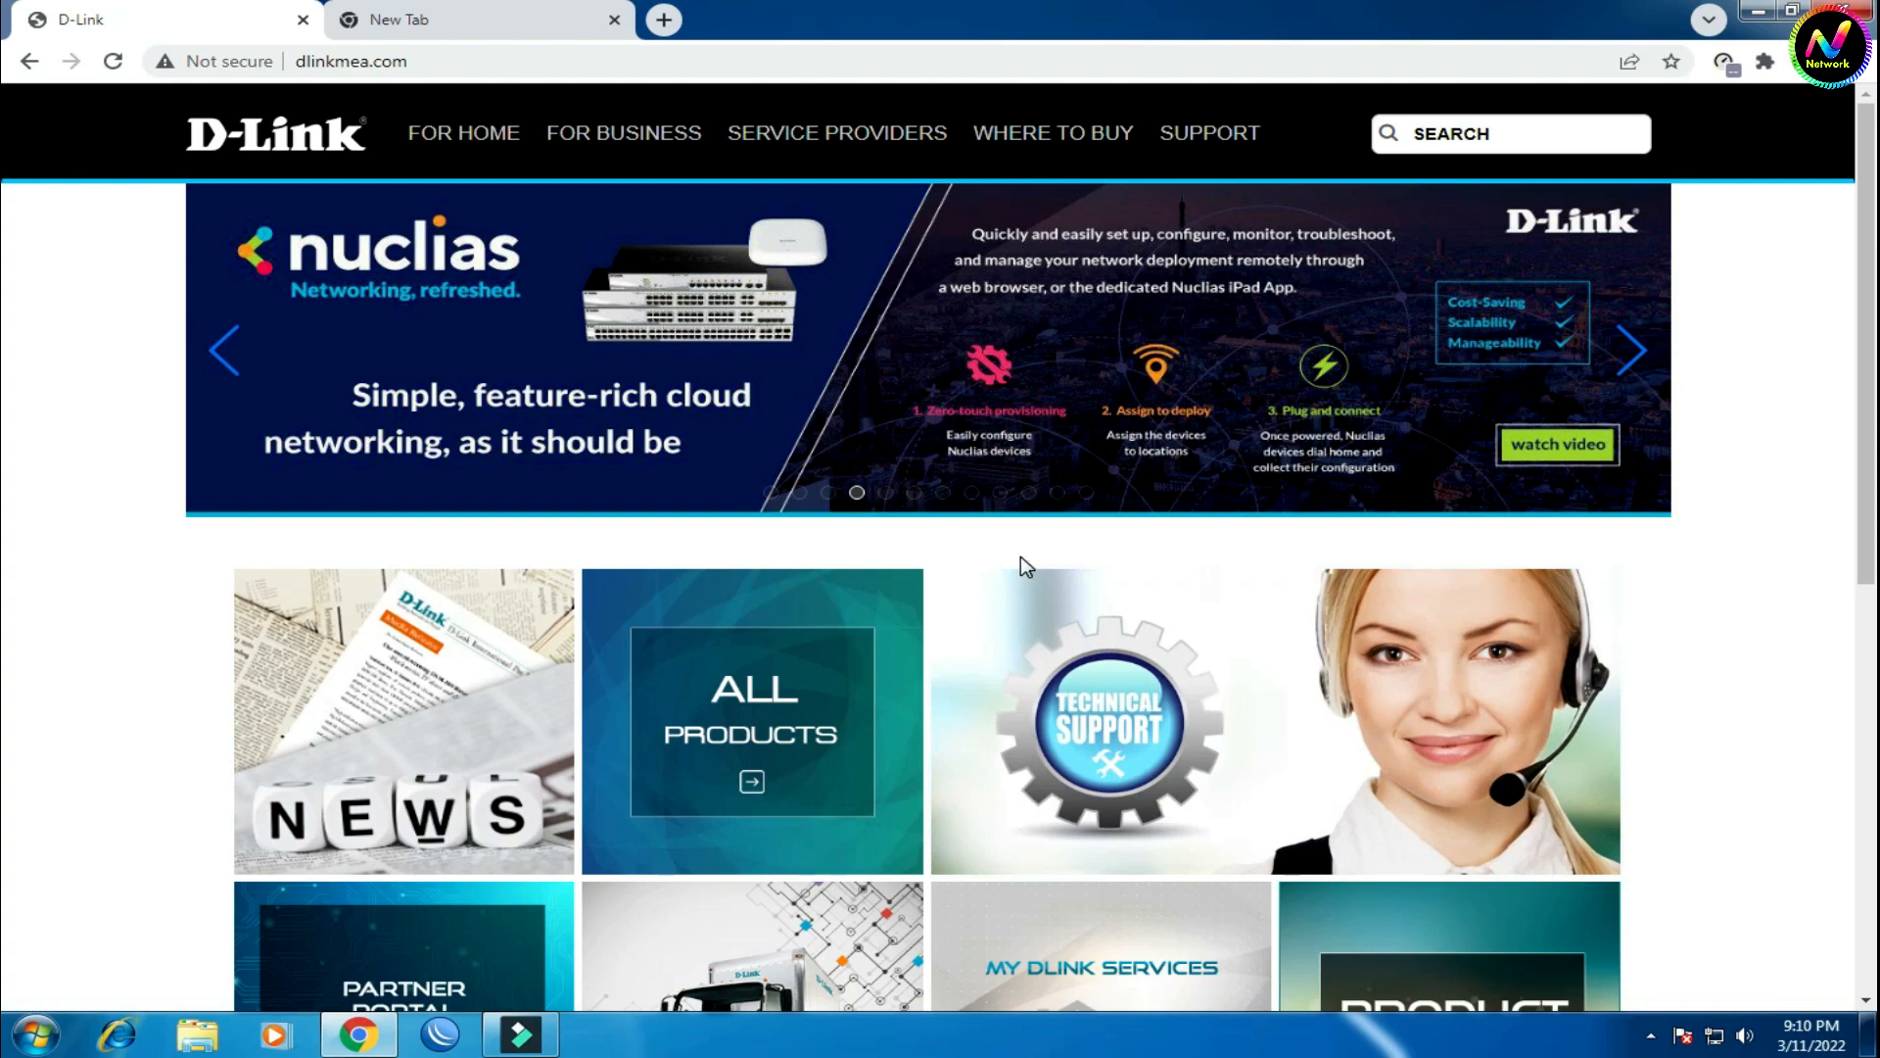
Step: Test the Internet connection by browsing the D-Link website and YouTube in a new tab
{"action": "scroll", "coordinate": [1021, 558], "scroll_direction": "down", "scroll_amount": 7}
{"action": "scroll", "coordinate": [1015, 560], "scroll_direction": "up", "scroll_amount": 2}
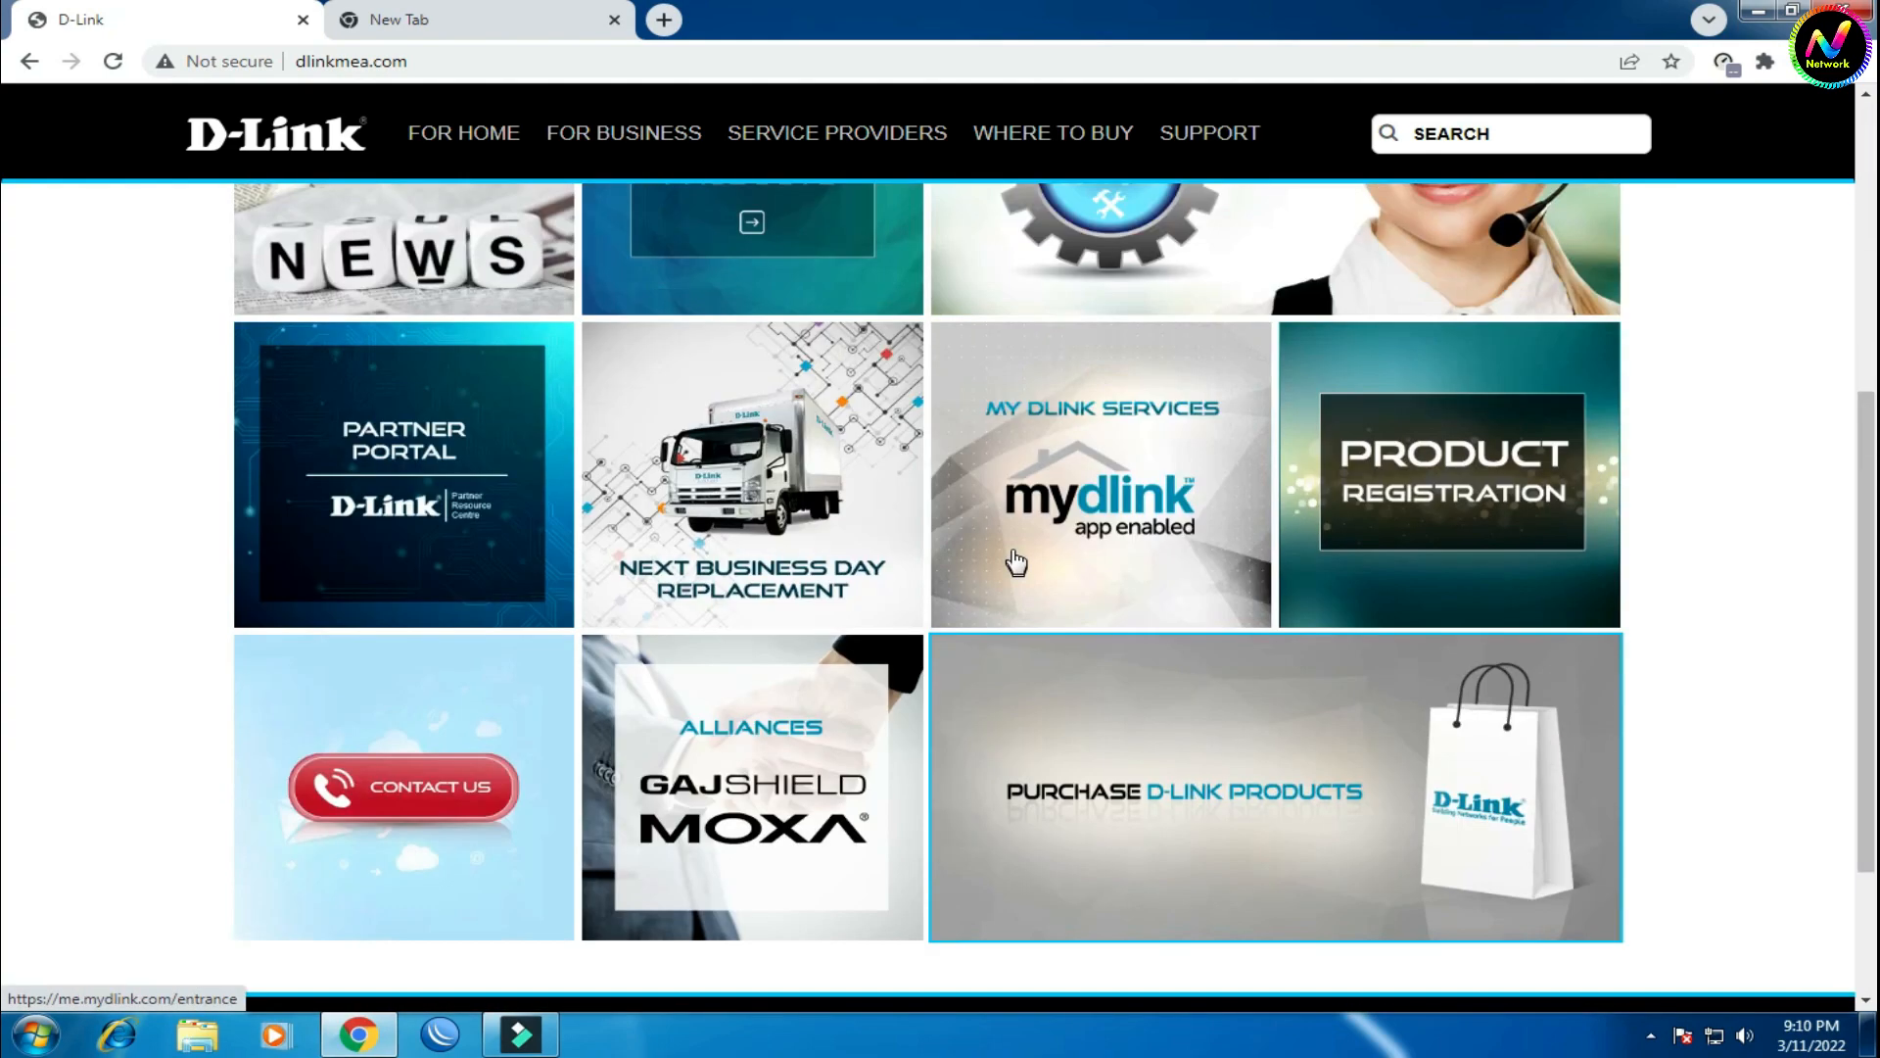
{"action": "scroll", "coordinate": [1016, 560], "scroll_direction": "up", "scroll_amount": 3}
{"action": "left_click", "coordinate": [508, 27]}
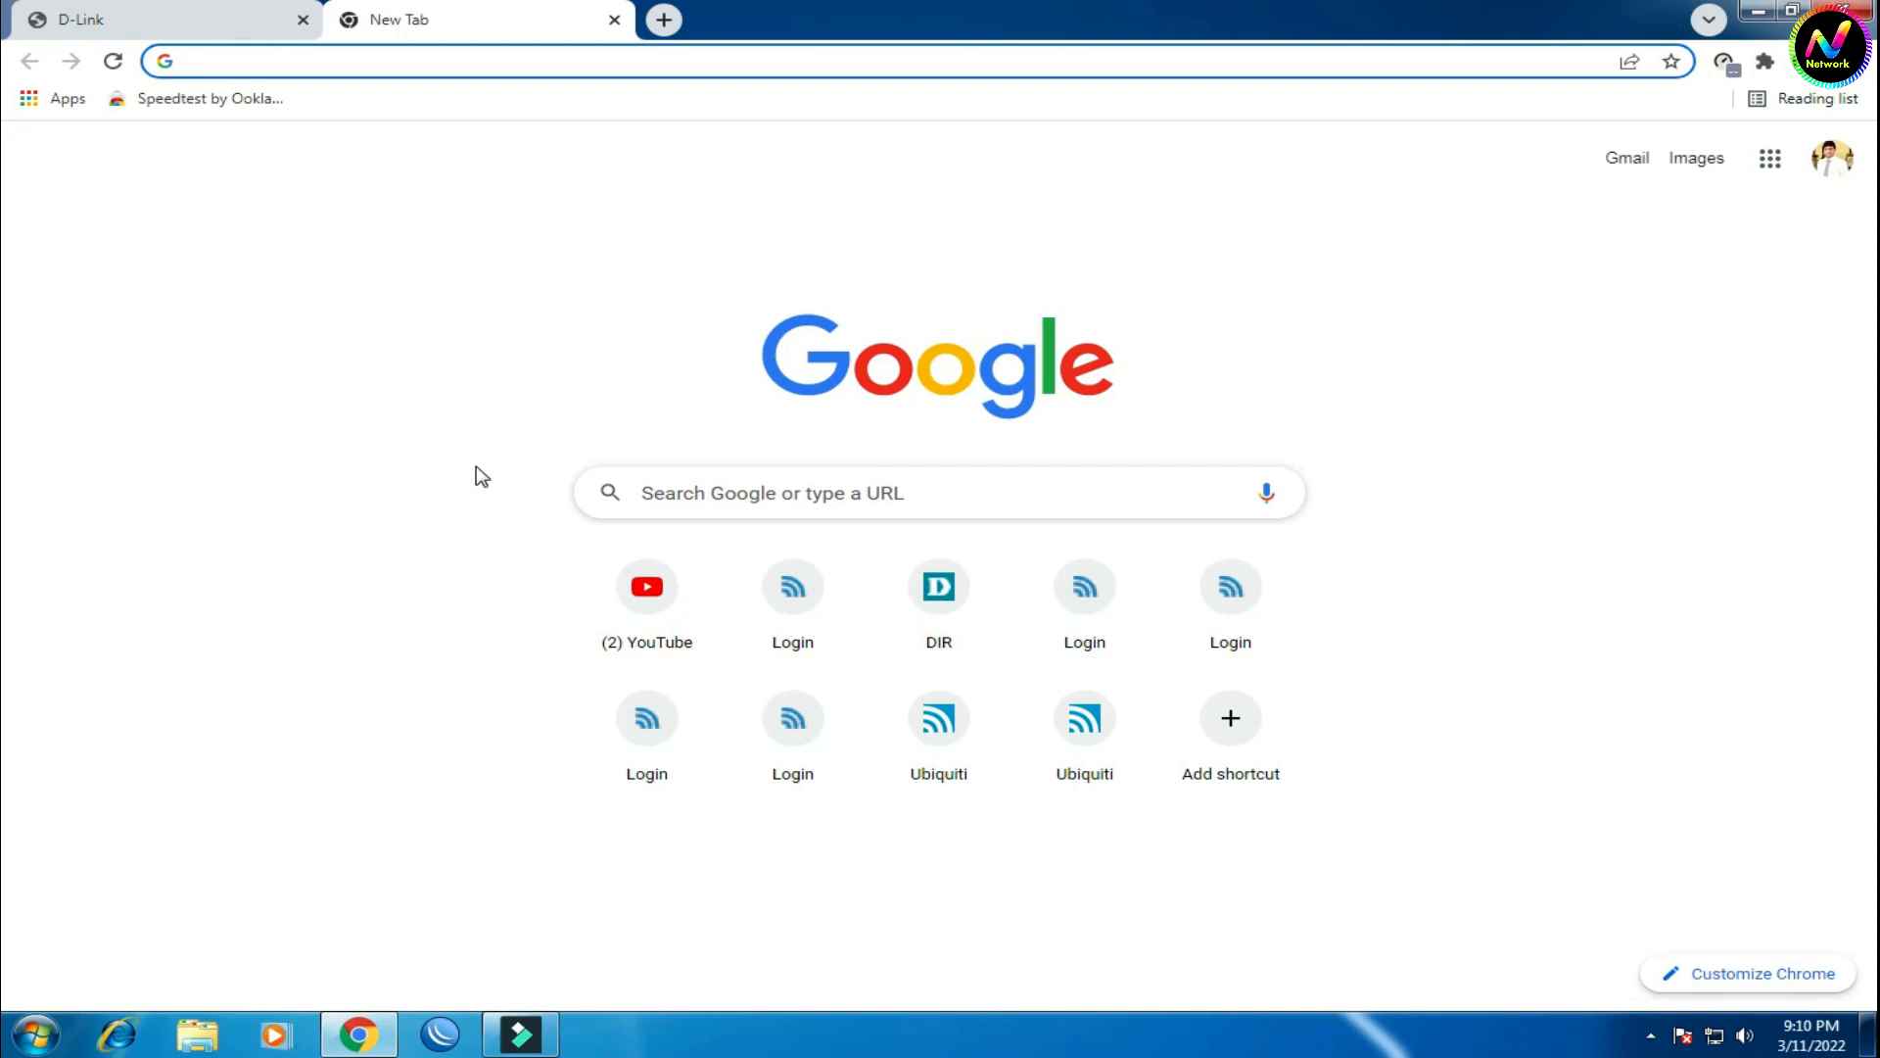
{"action": "left_click", "coordinate": [633, 597]}
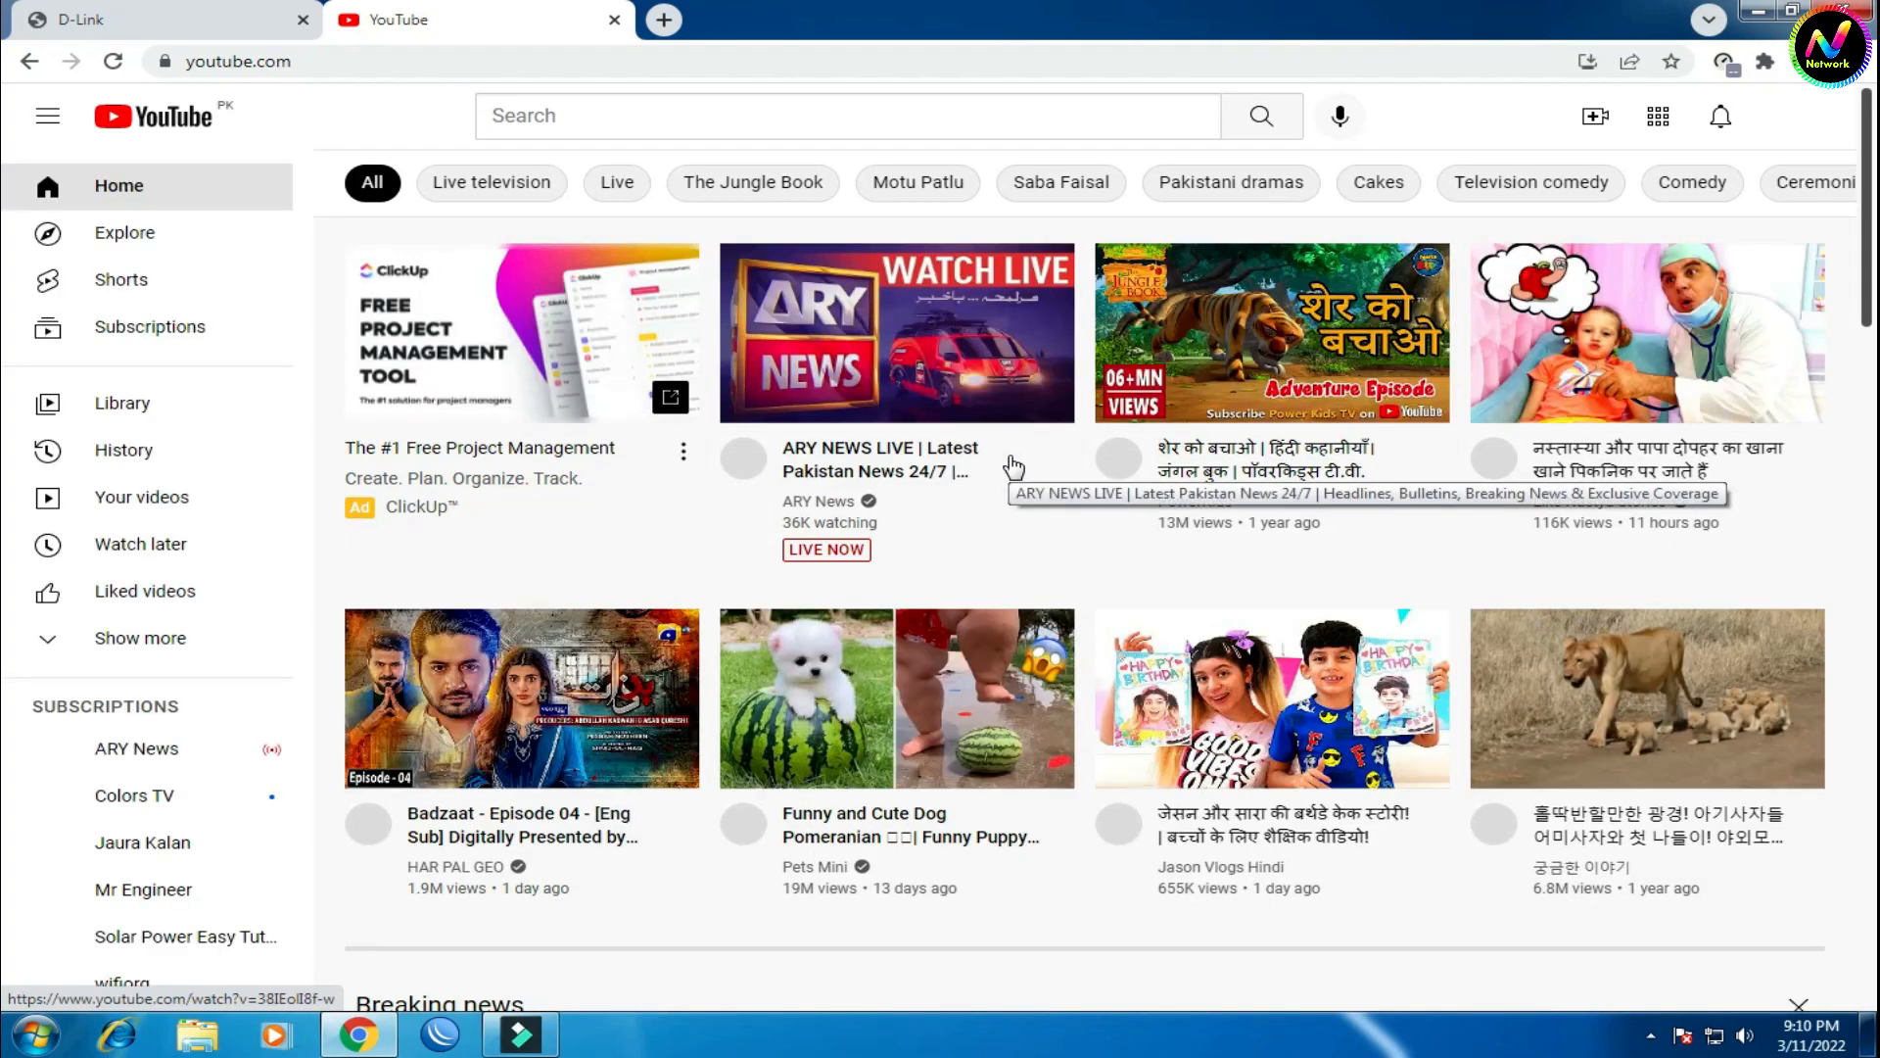
{"action": "scroll", "coordinate": [1028, 500], "scroll_direction": "down", "scroll_amount": 15}
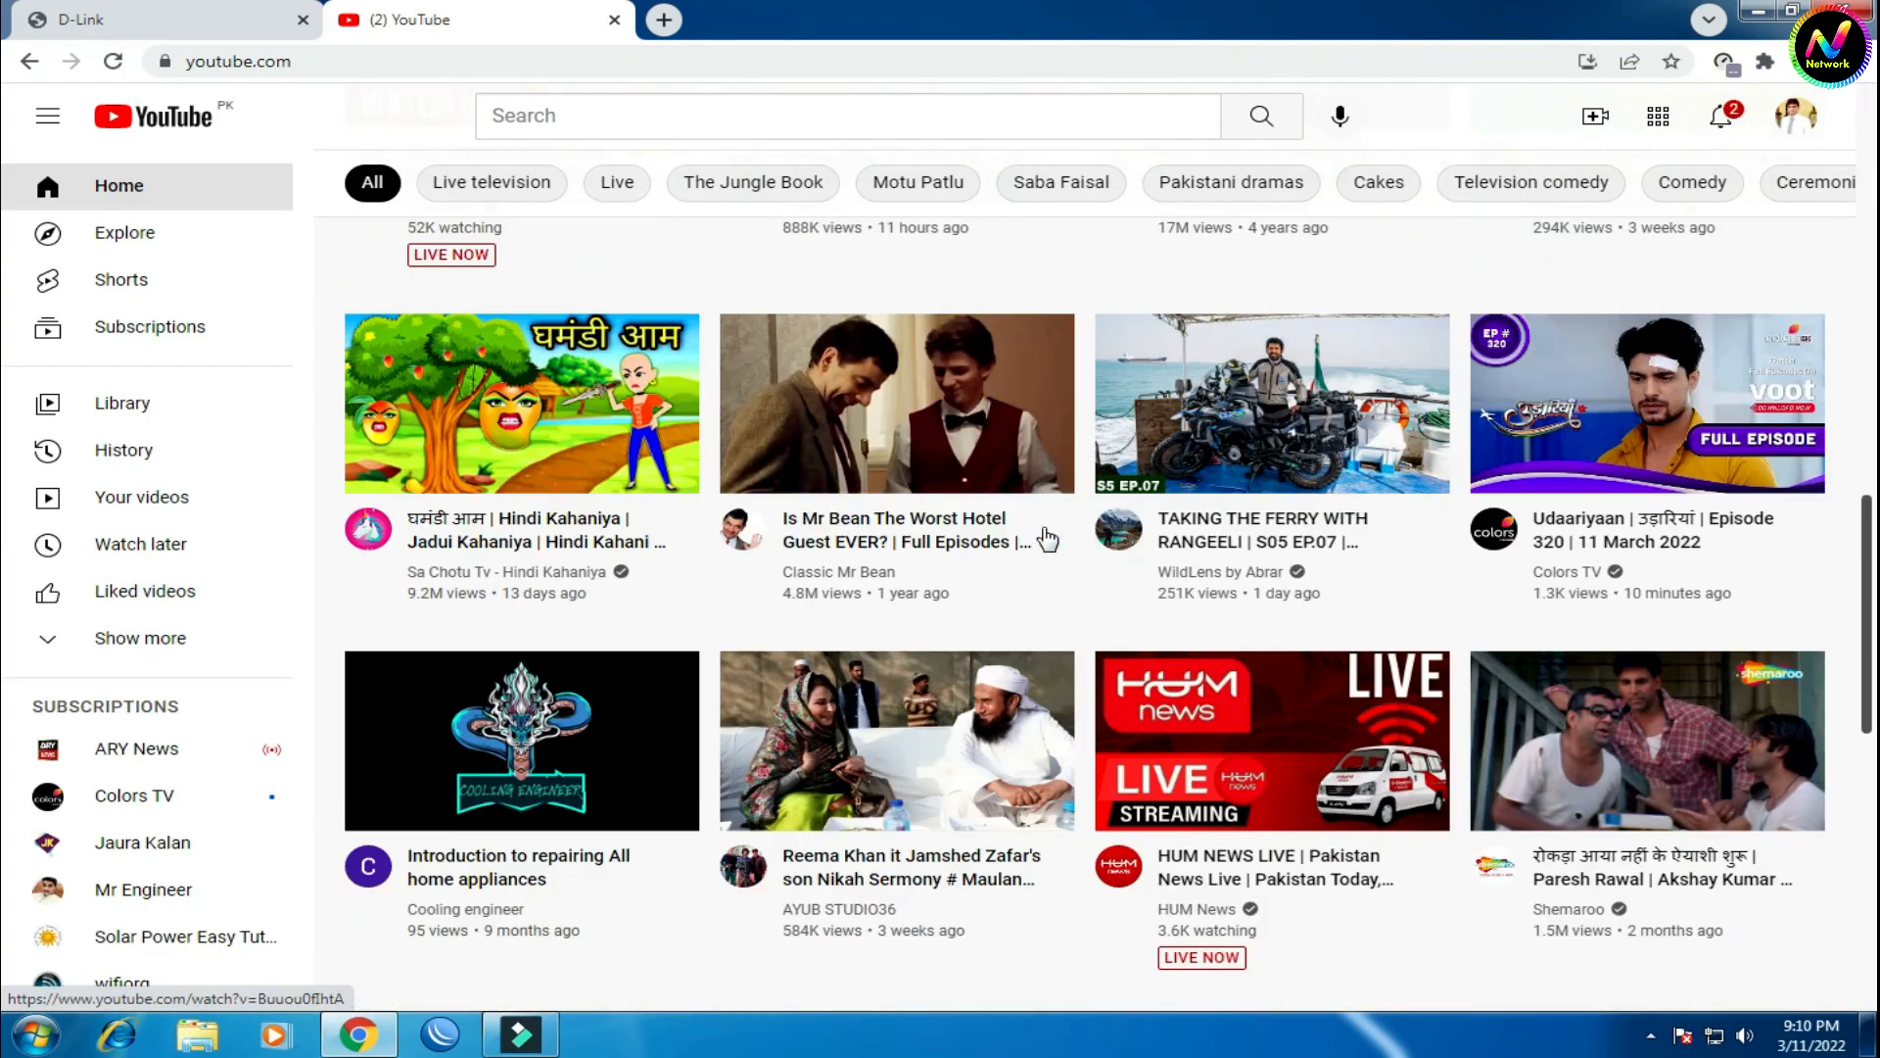
{"action": "scroll", "coordinate": [1044, 529], "scroll_direction": "down", "scroll_amount": 4}
{"action": "scroll", "coordinate": [1036, 513], "scroll_direction": "up", "scroll_amount": 18}
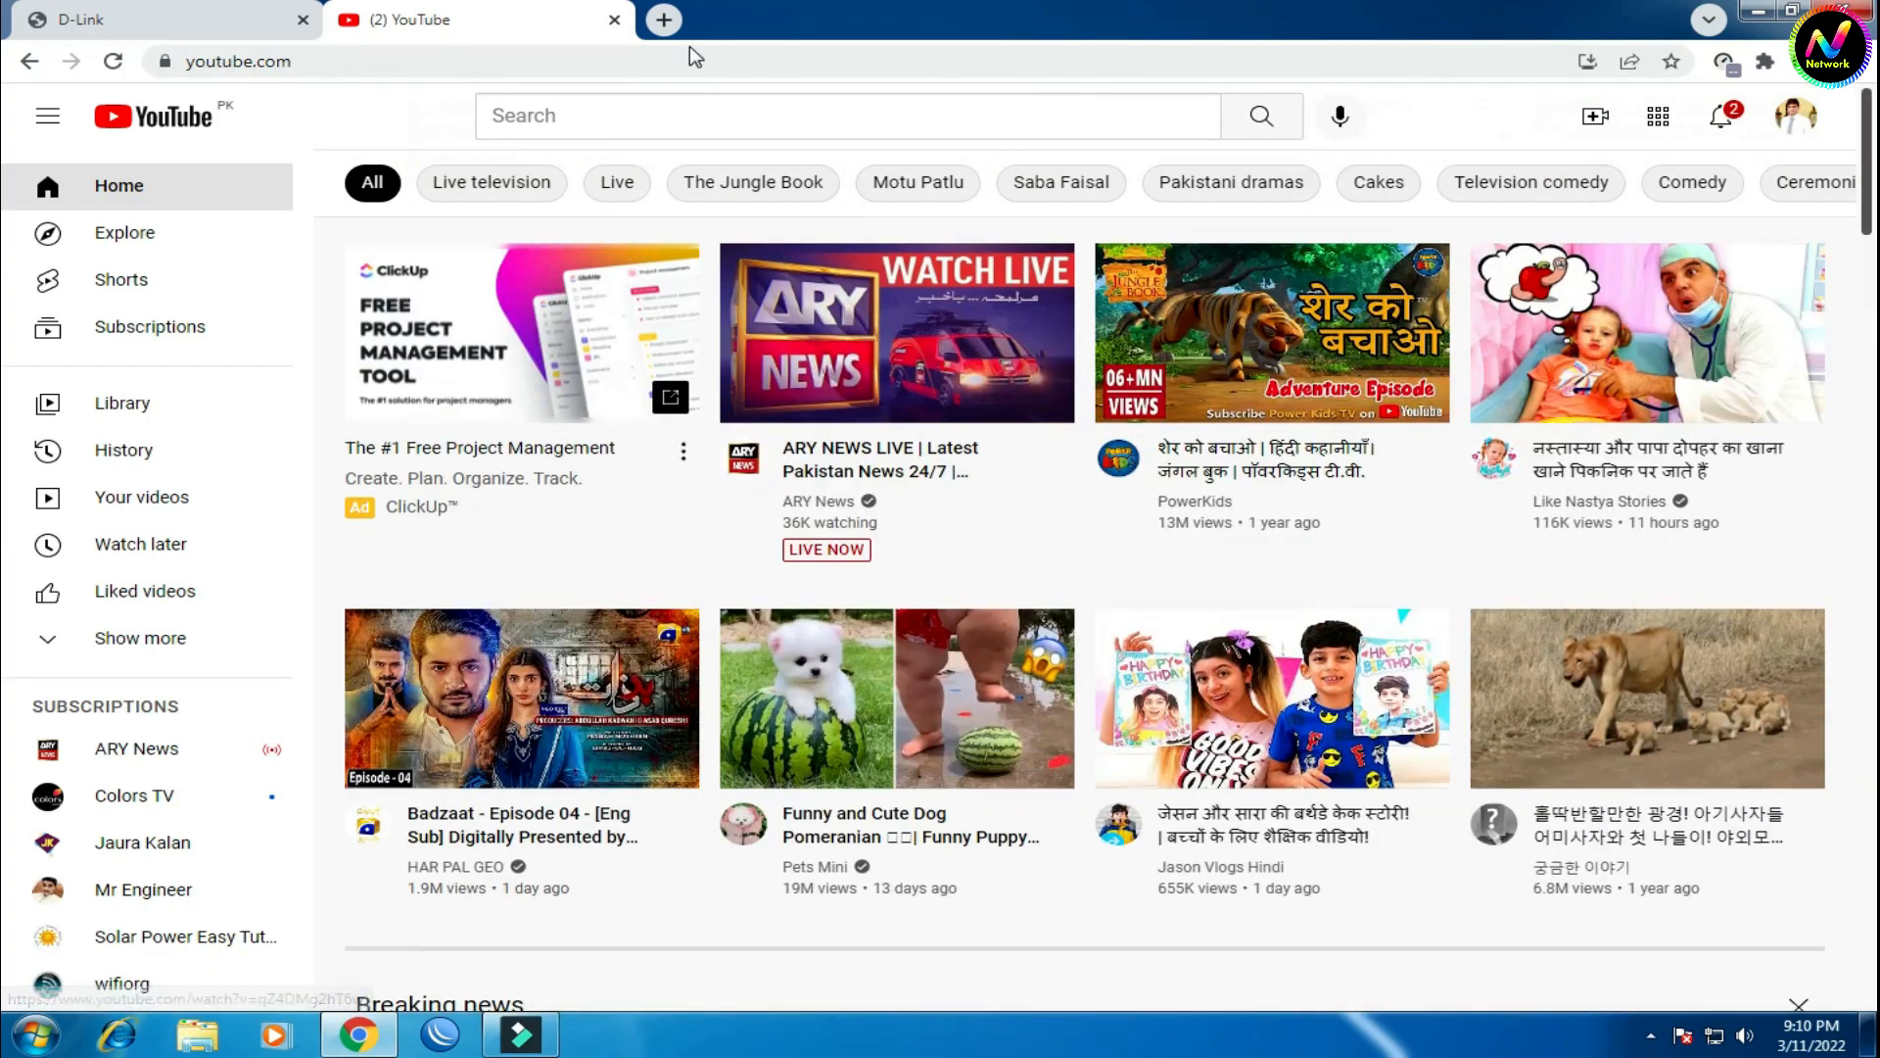
Step: Open the router's web interface in a new tab and review the status summary for WAN, LAN, Wi-Fi and LAN ports
{"action": "left_click", "coordinate": [664, 20]}
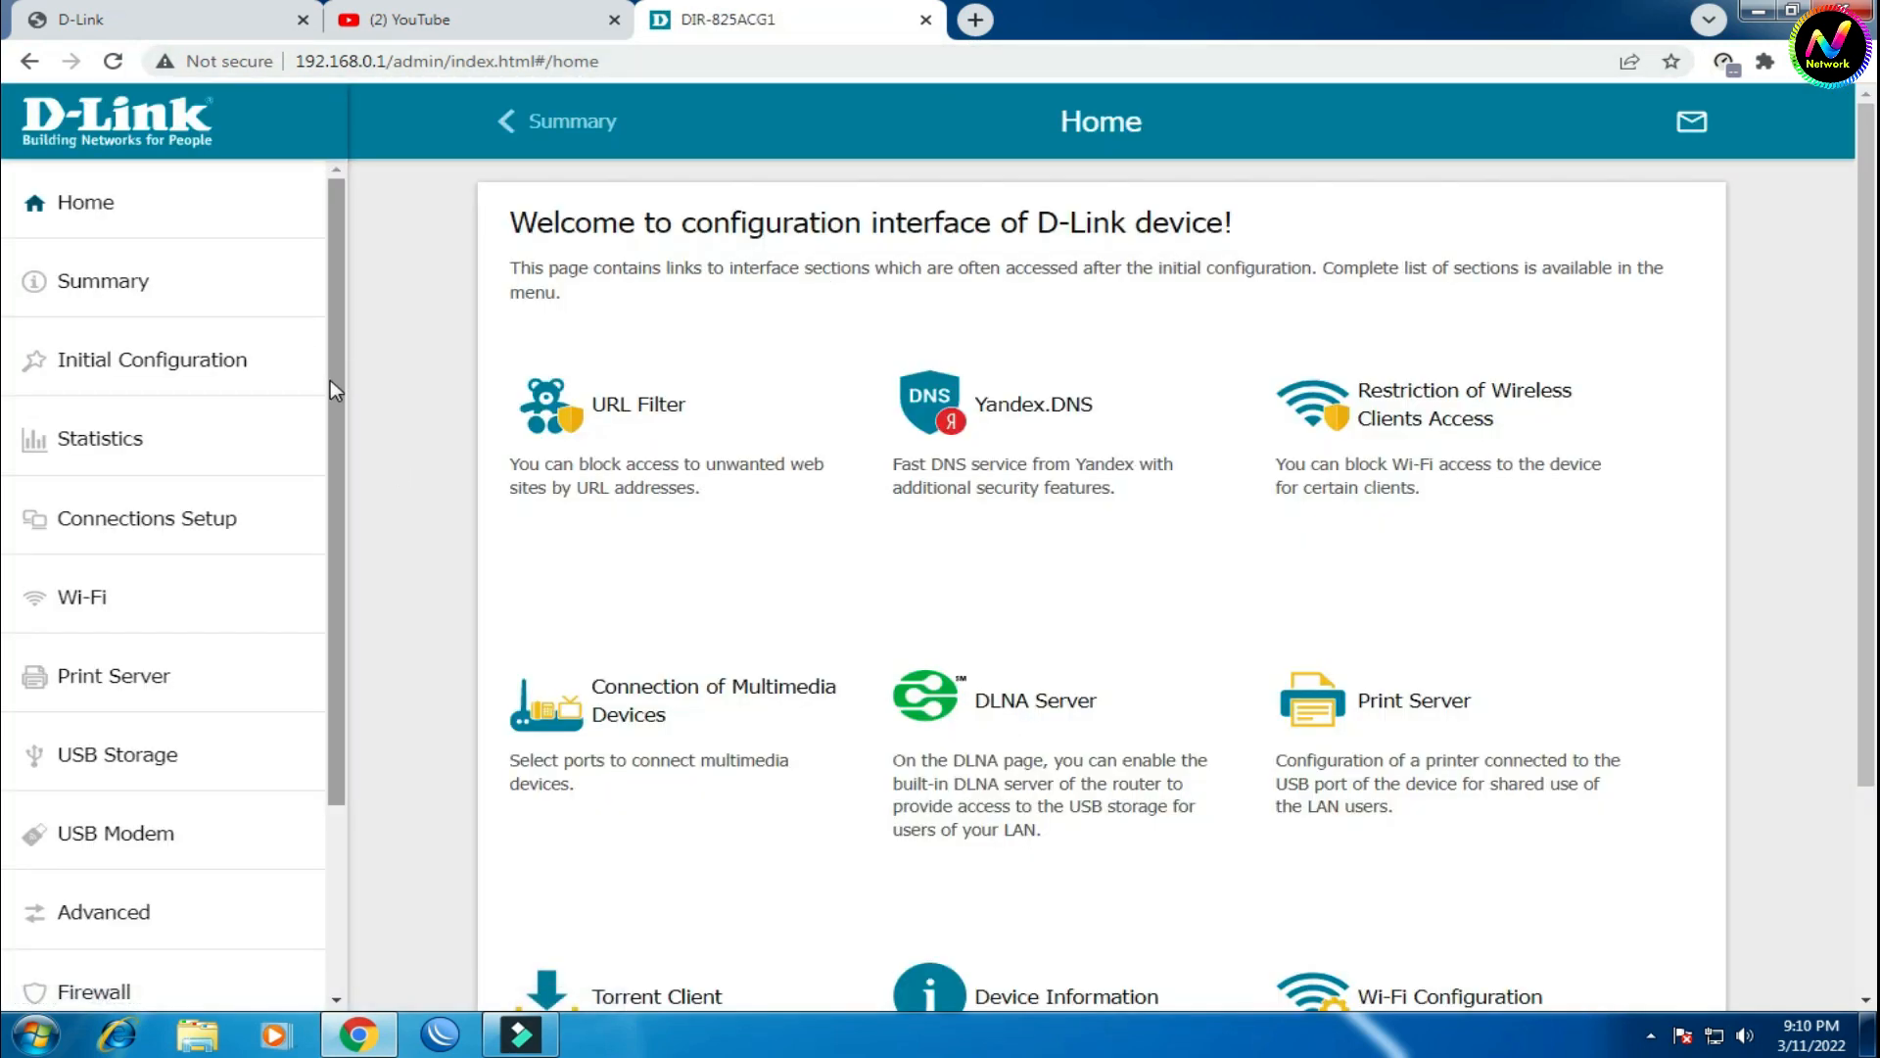
{"action": "left_click", "coordinate": [137, 201]}
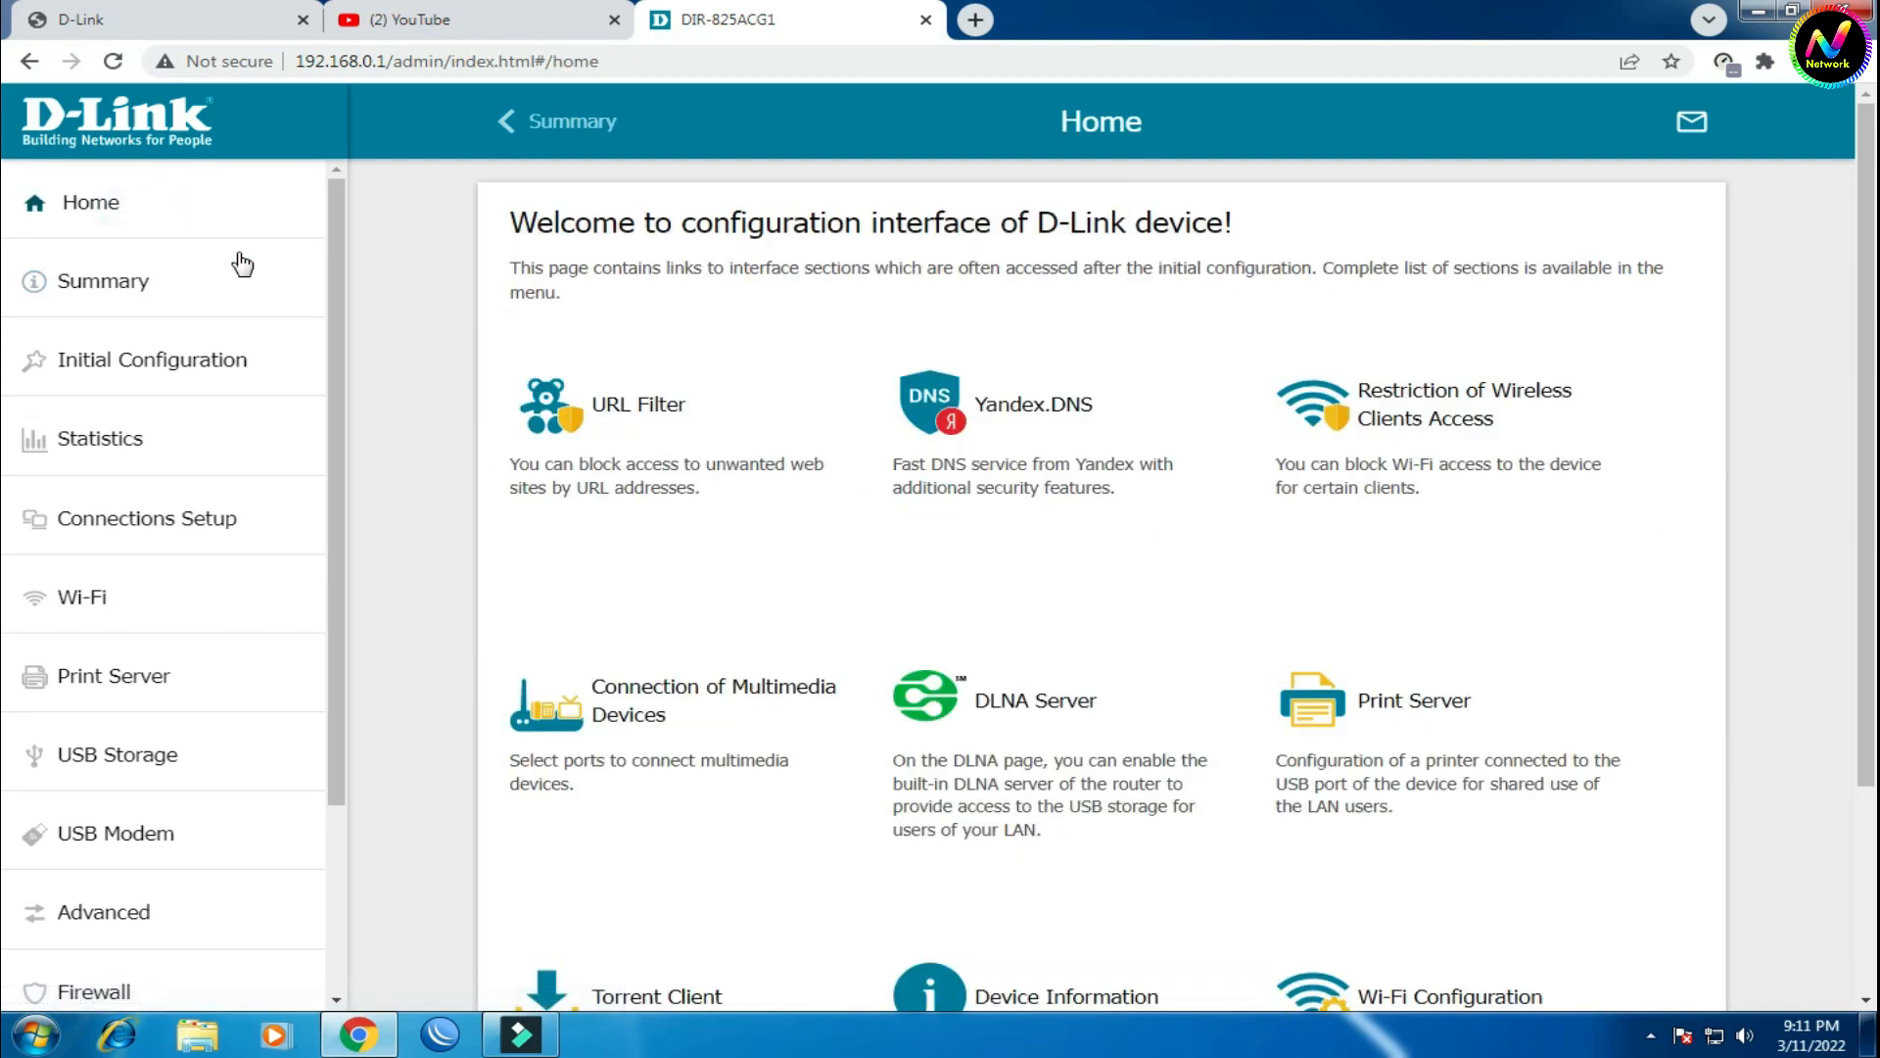
{"action": "left_click", "coordinate": [193, 287]}
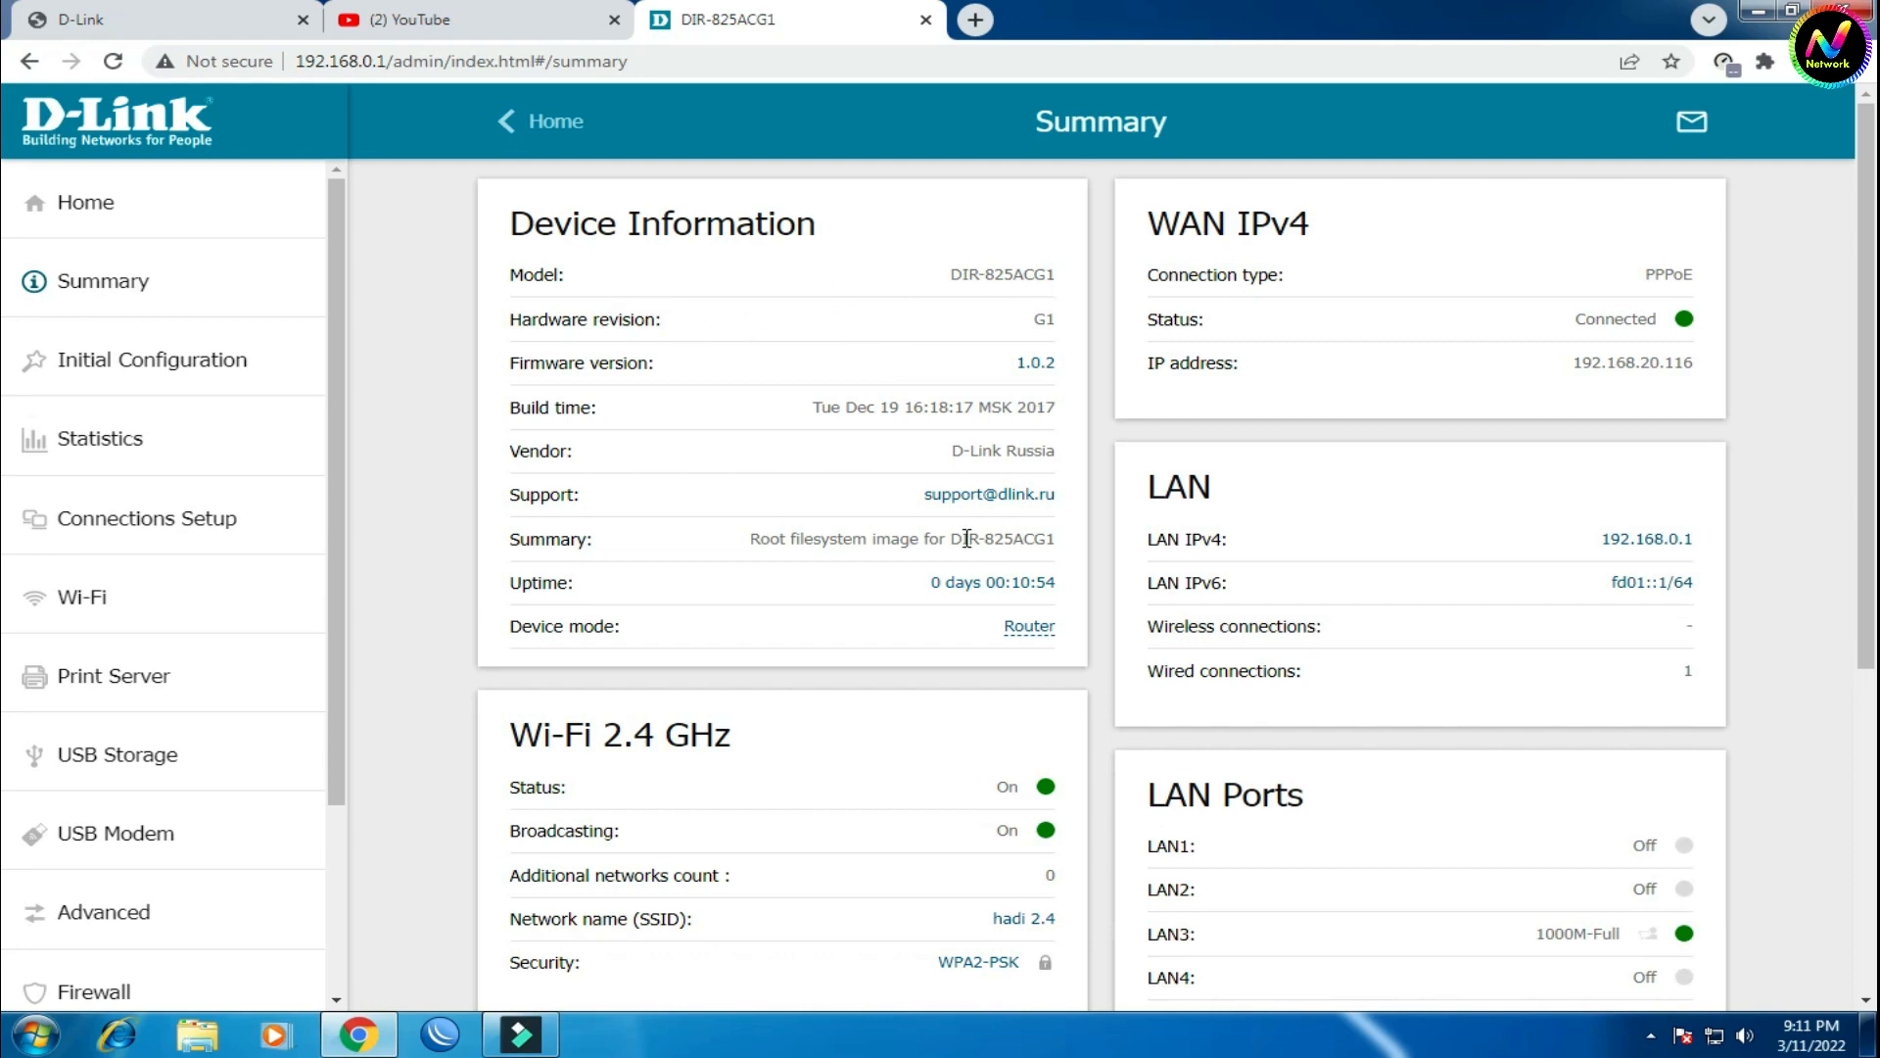
{"action": "scroll", "coordinate": [966, 537], "scroll_direction": "down", "scroll_amount": 3}
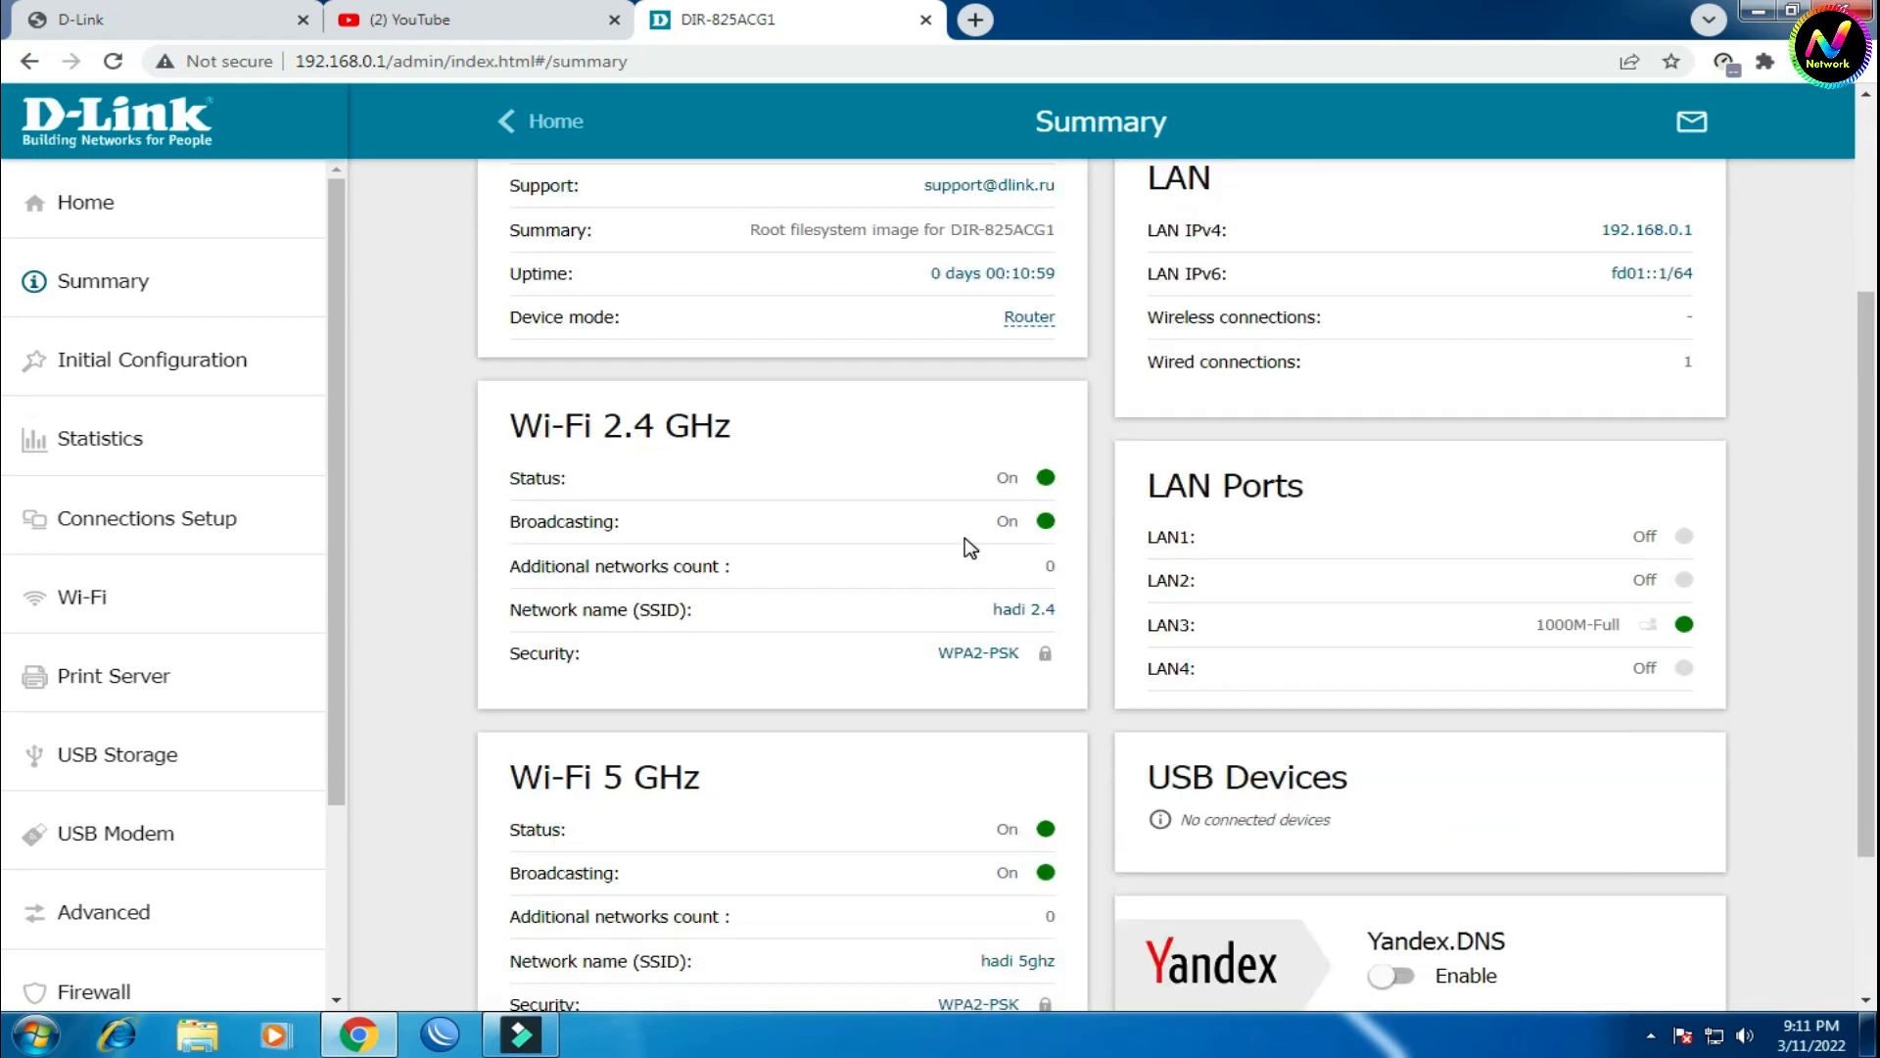
{"action": "scroll", "coordinate": [966, 544], "scroll_direction": "up", "scroll_amount": 3}
{"action": "scroll", "coordinate": [651, 823], "scroll_direction": "down", "scroll_amount": 2}
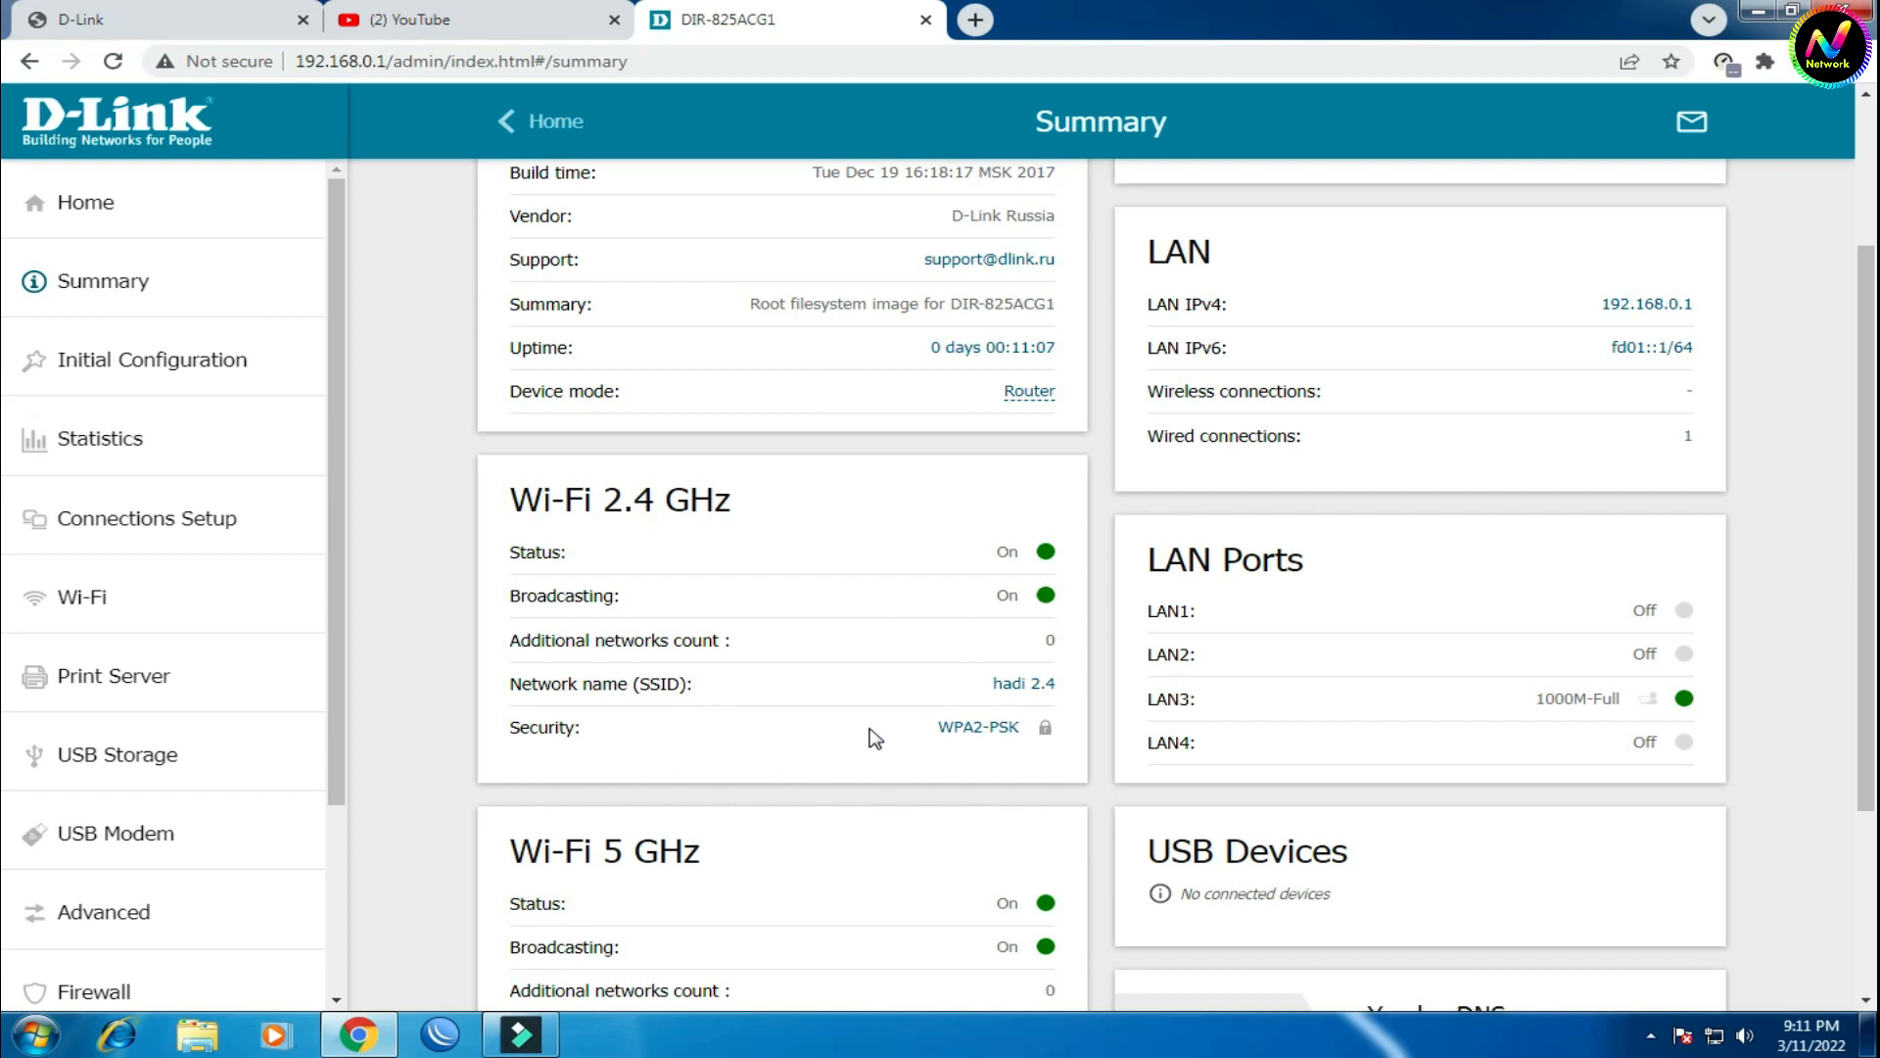
{"action": "scroll", "coordinate": [834, 891], "scroll_direction": "down", "scroll_amount": 3}
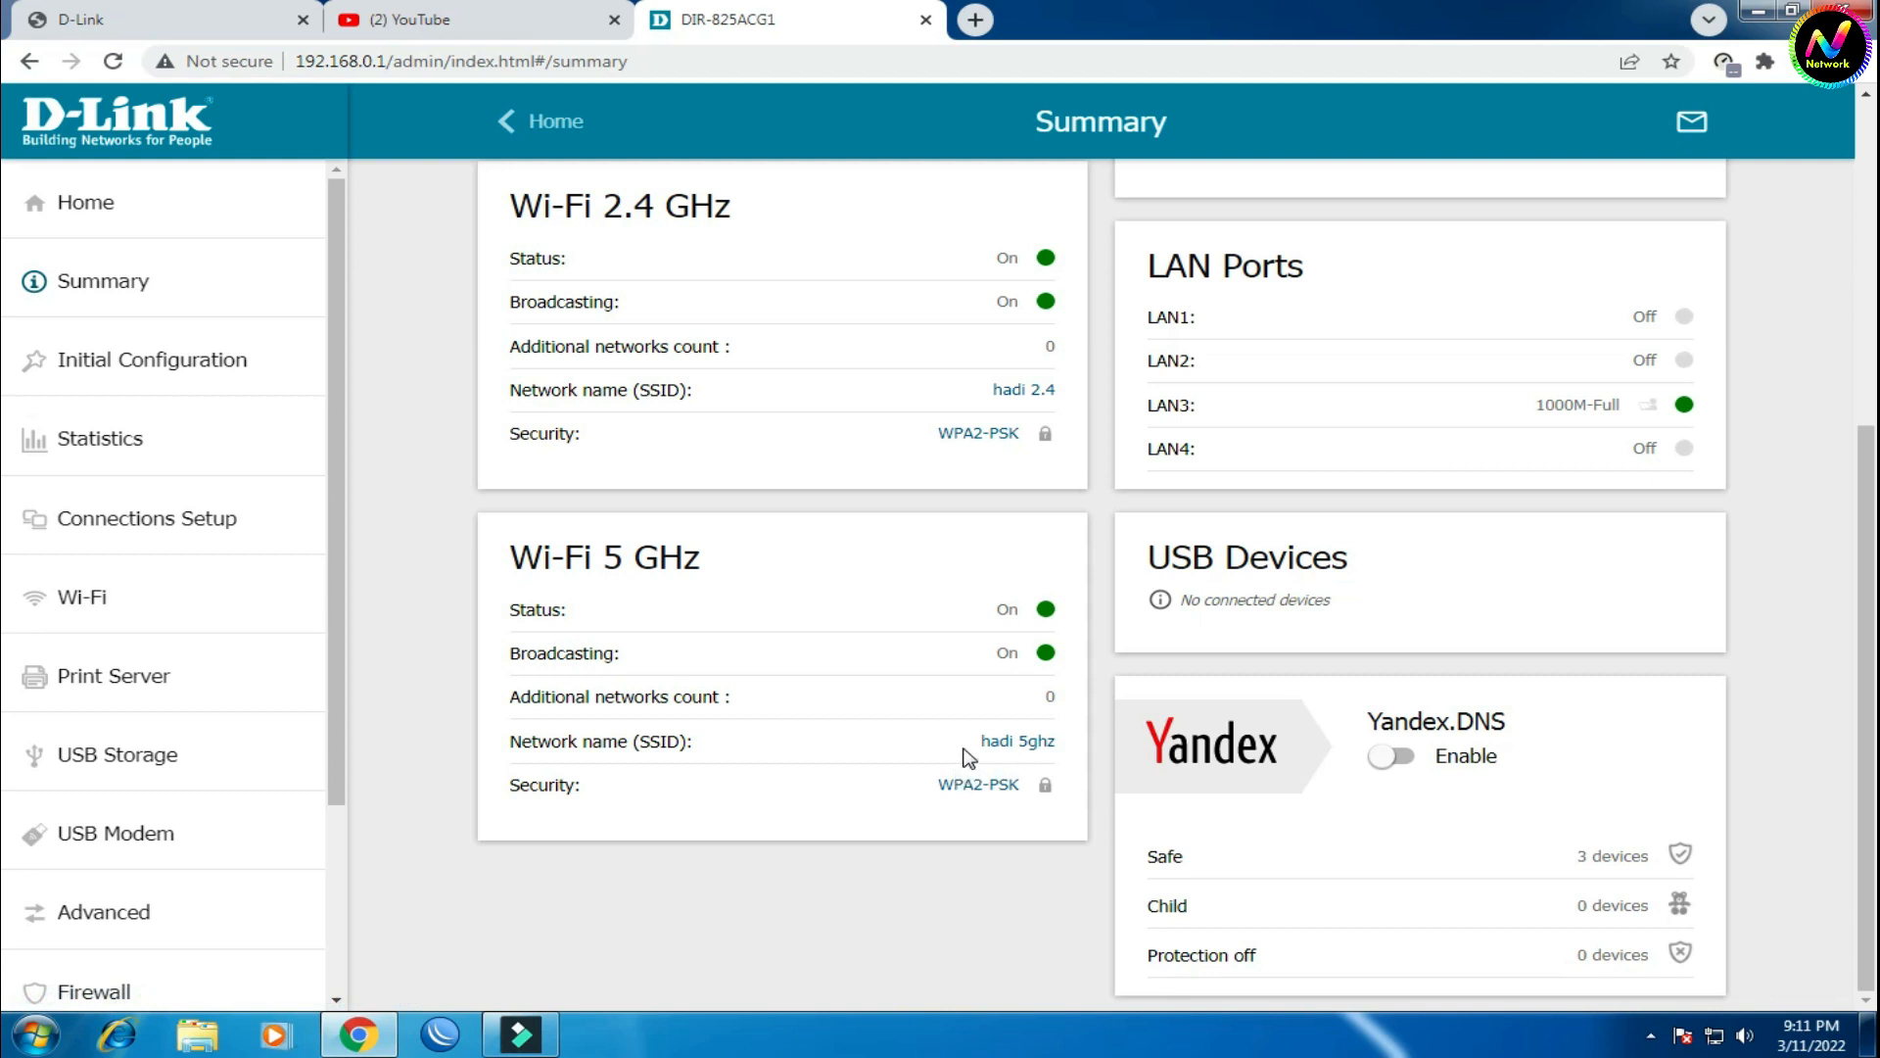
{"action": "scroll", "coordinate": [952, 785], "scroll_direction": "up", "scroll_amount": 2}
{"action": "scroll", "coordinate": [1139, 755], "scroll_direction": "up", "scroll_amount": 1}
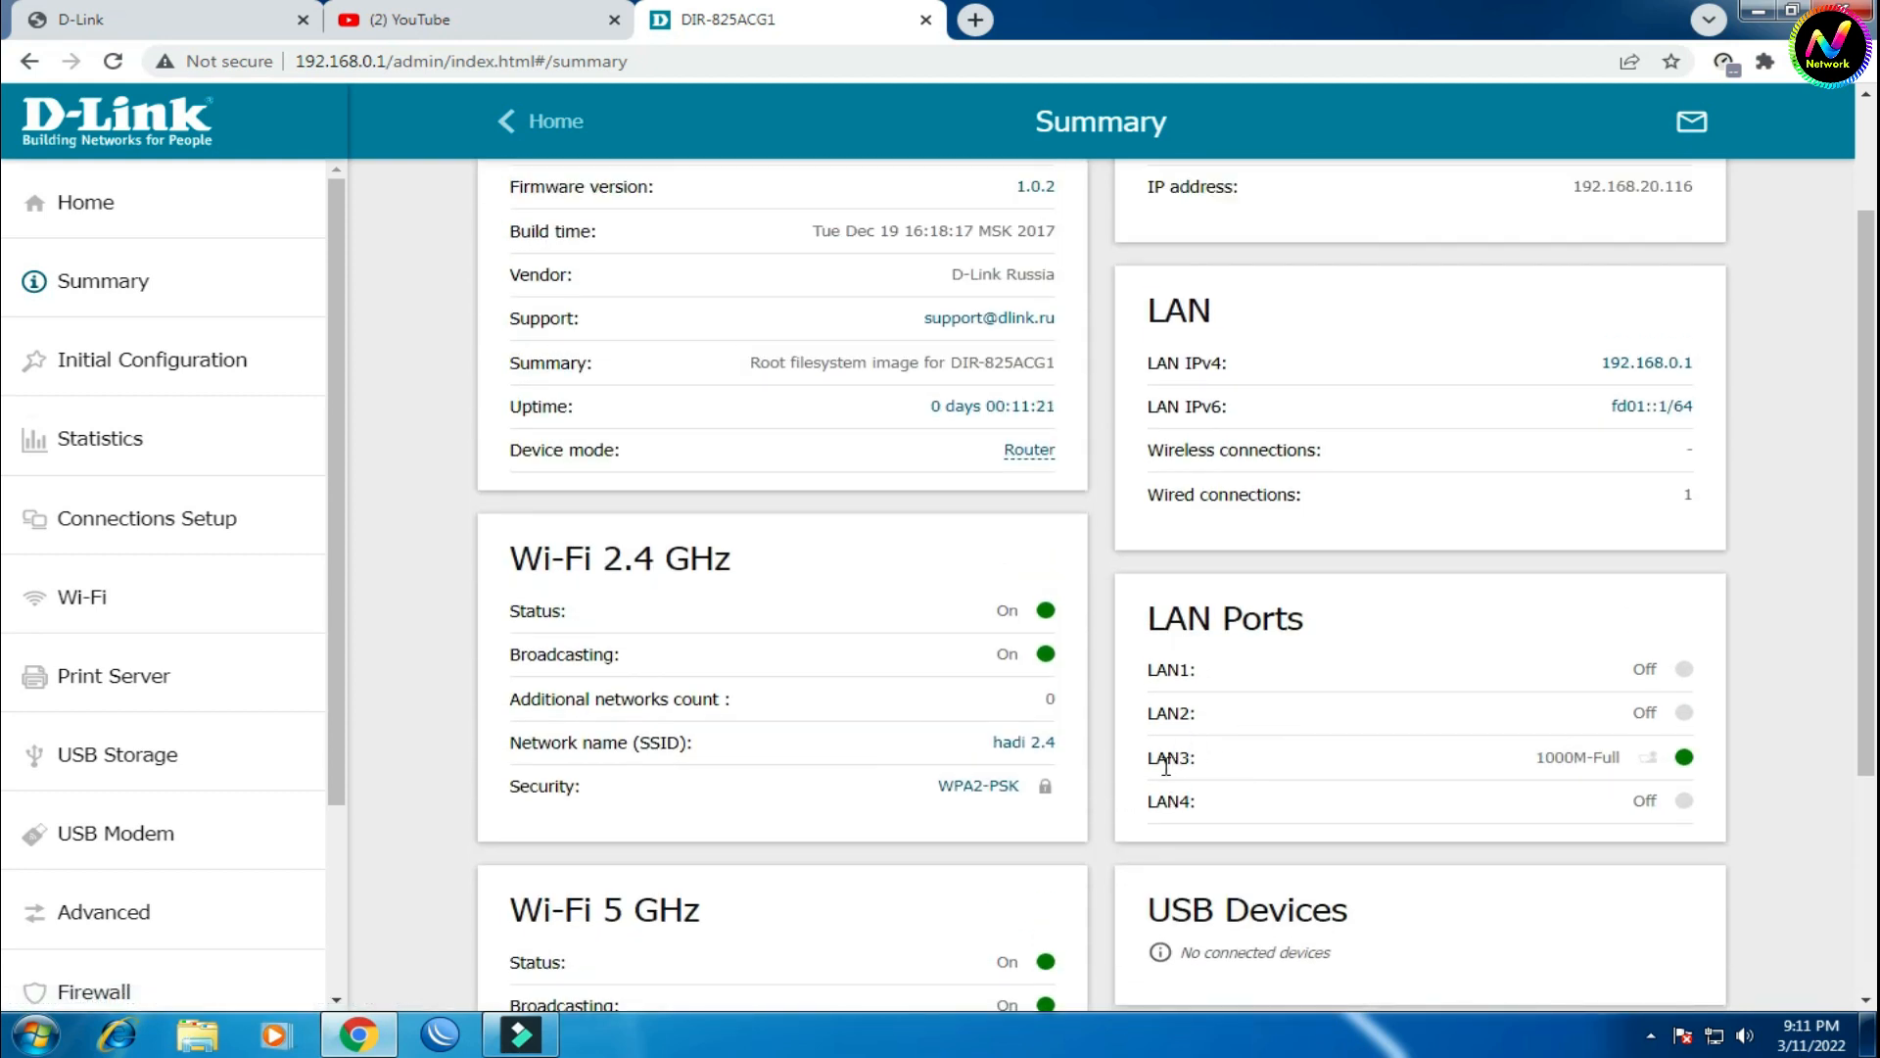
{"action": "left_click_drag", "start_coordinate": [1146, 761], "coordinate": [1583, 760]}
{"action": "left_click", "coordinate": [1486, 770]}
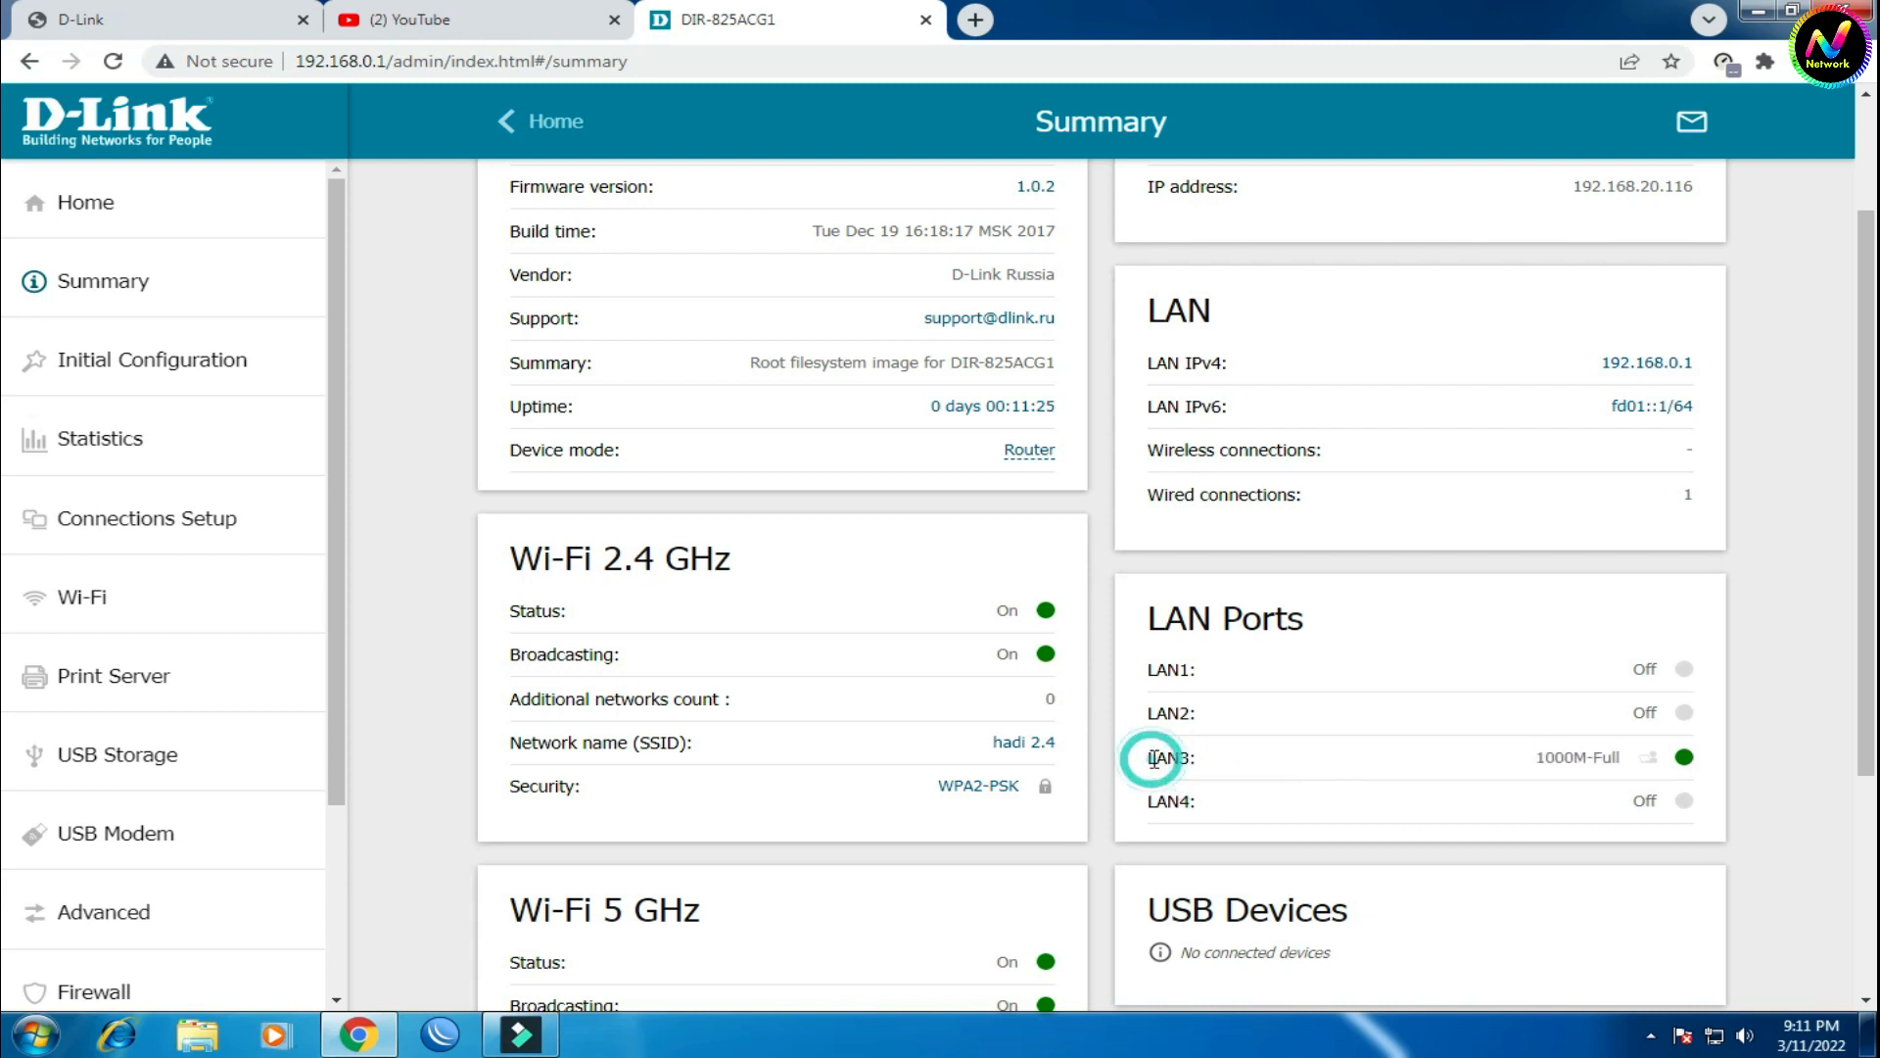
{"action": "left_click_drag", "start_coordinate": [1167, 761], "coordinate": [1447, 766]}
{"action": "left_click", "coordinate": [1545, 765]}
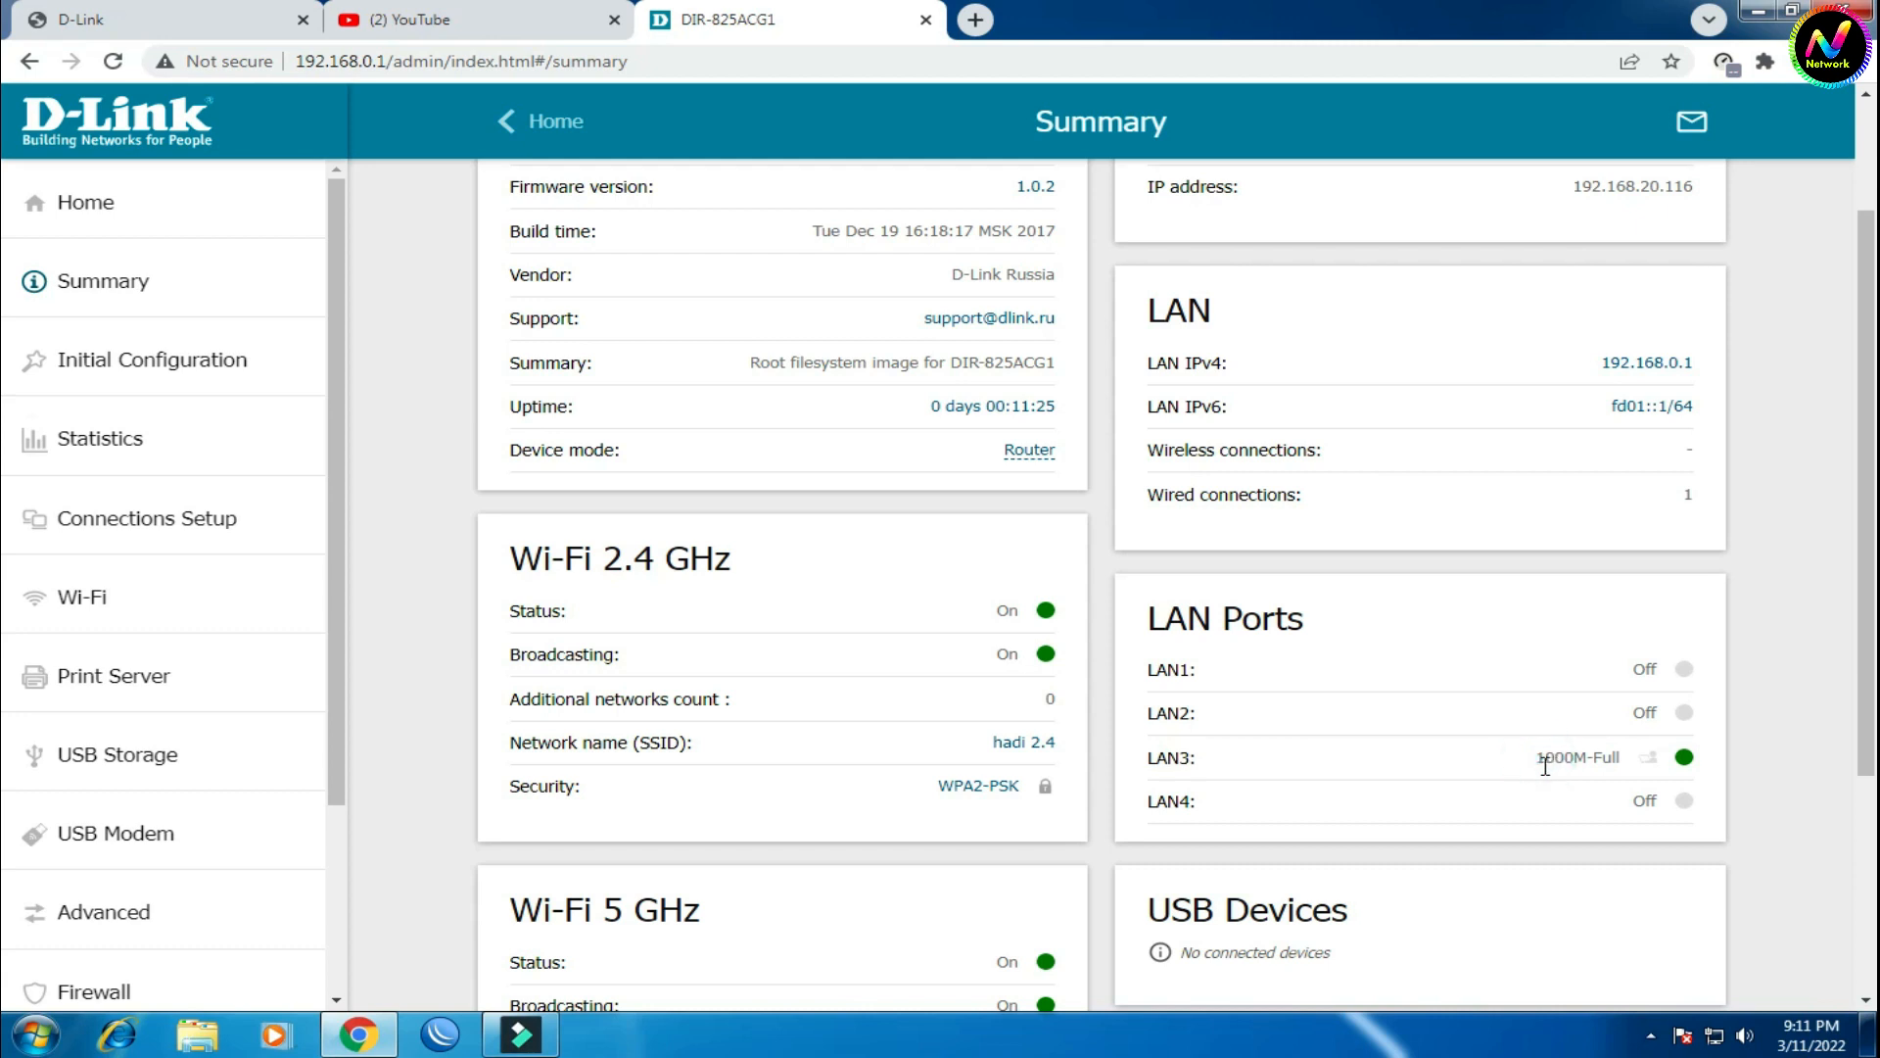
{"action": "left_click", "coordinate": [1524, 766]}
{"action": "scroll", "coordinate": [1214, 794], "scroll_direction": "up", "scroll_amount": 2}
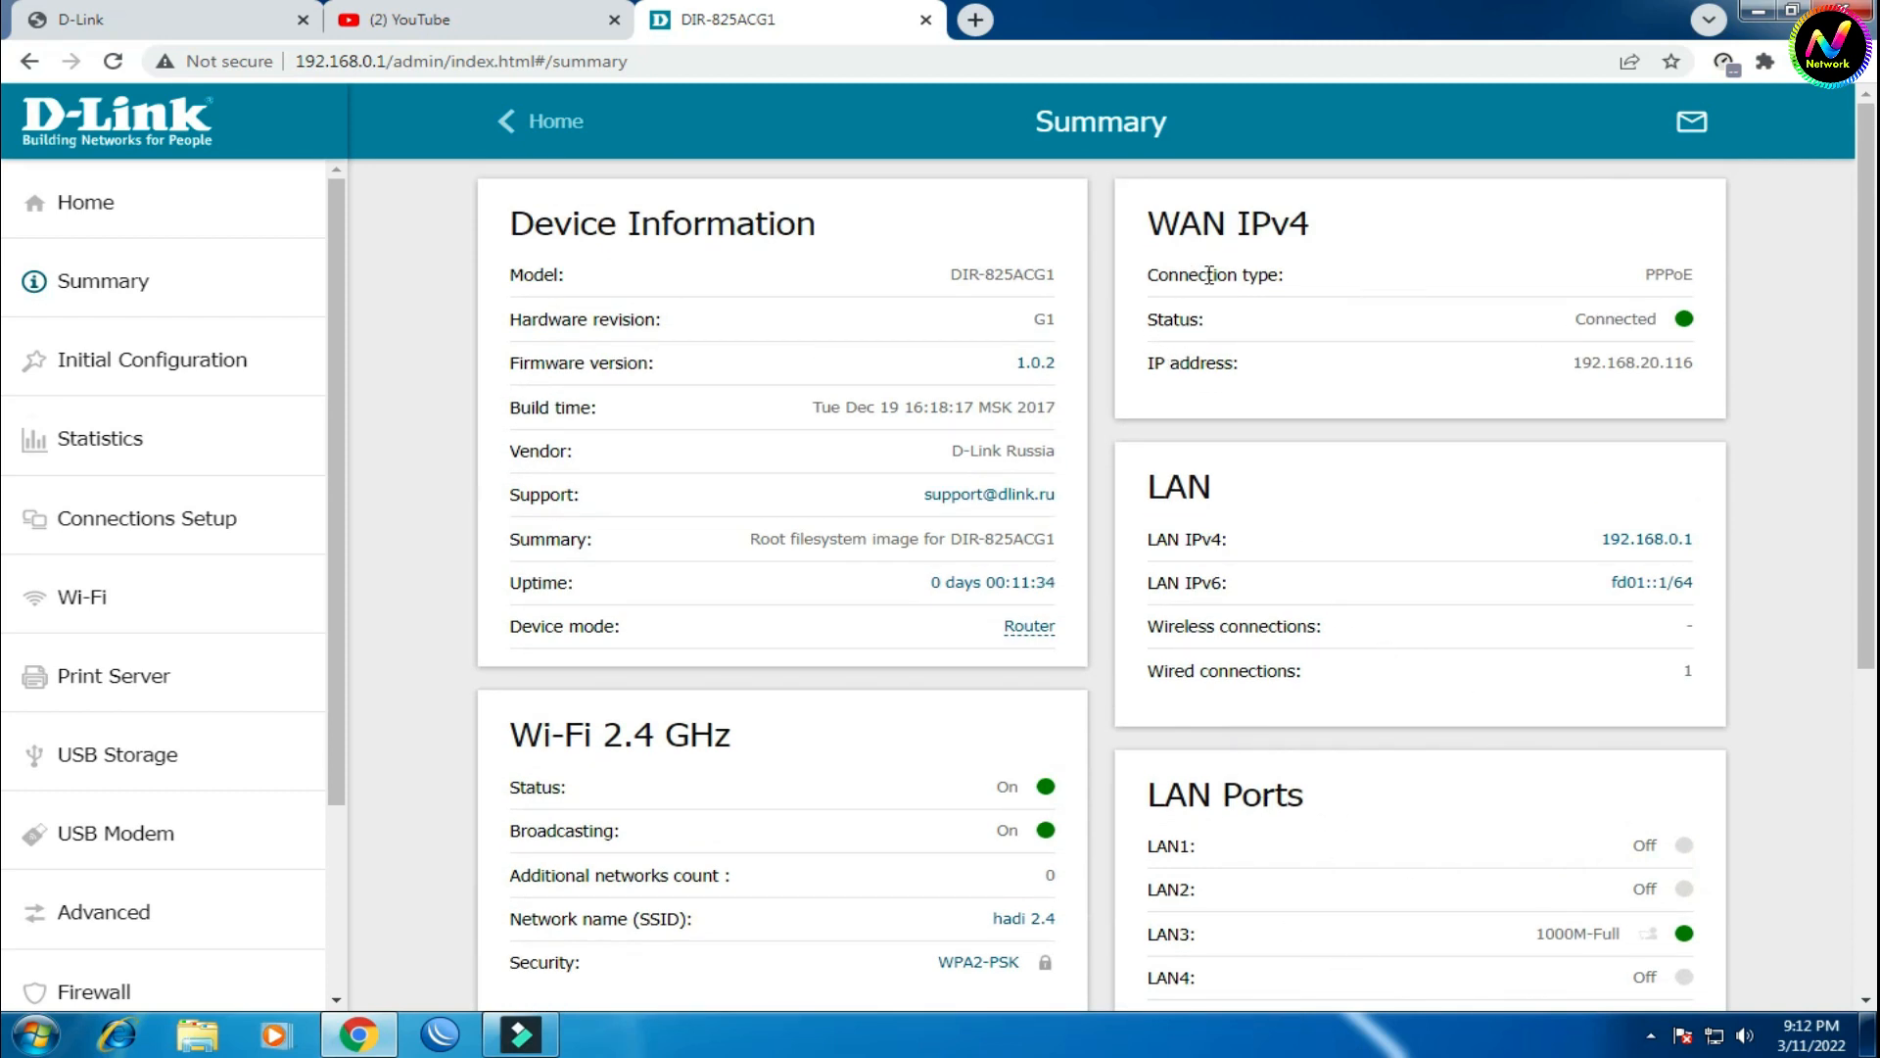
{"action": "left_click_drag", "start_coordinate": [1149, 362], "coordinate": [1681, 377]}
{"action": "left_click", "coordinate": [1681, 377]}
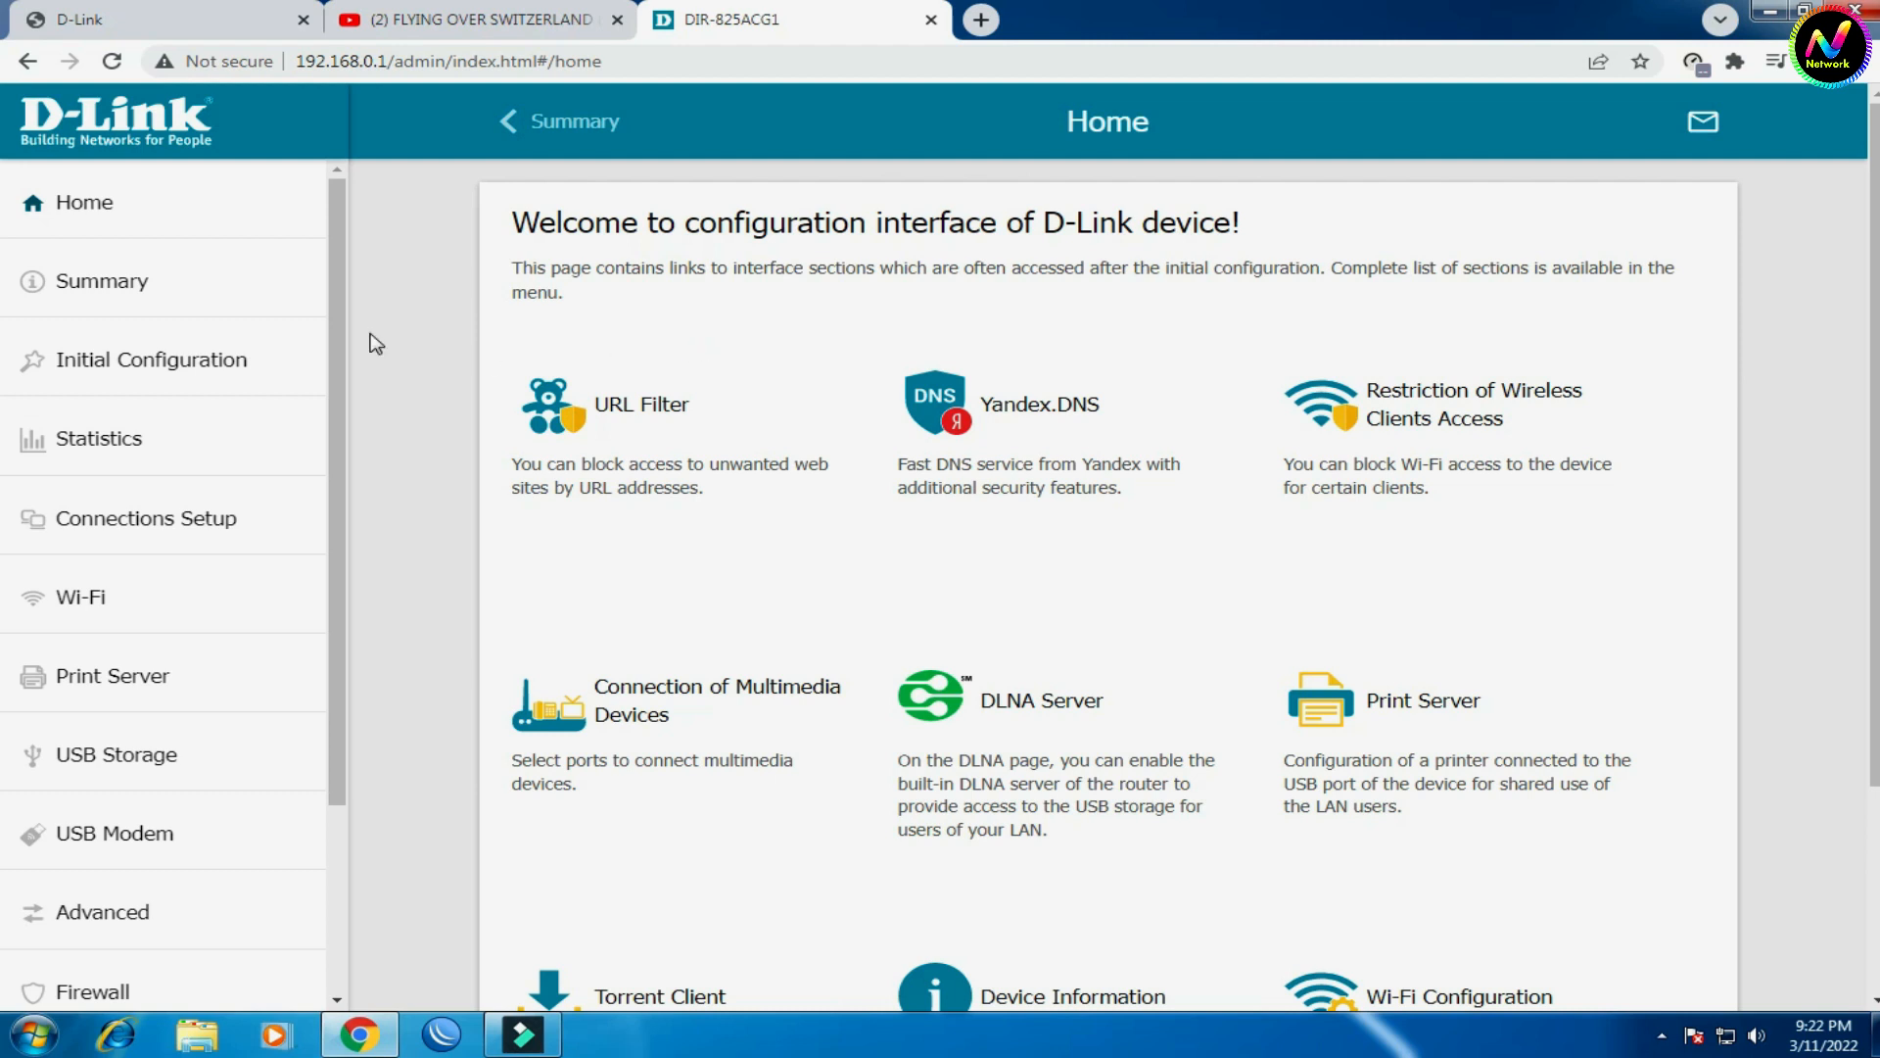
Step: Try to rerun the initial configuration wizard, cancelling the factory-reset prompt
{"action": "left_click", "coordinate": [199, 369]}
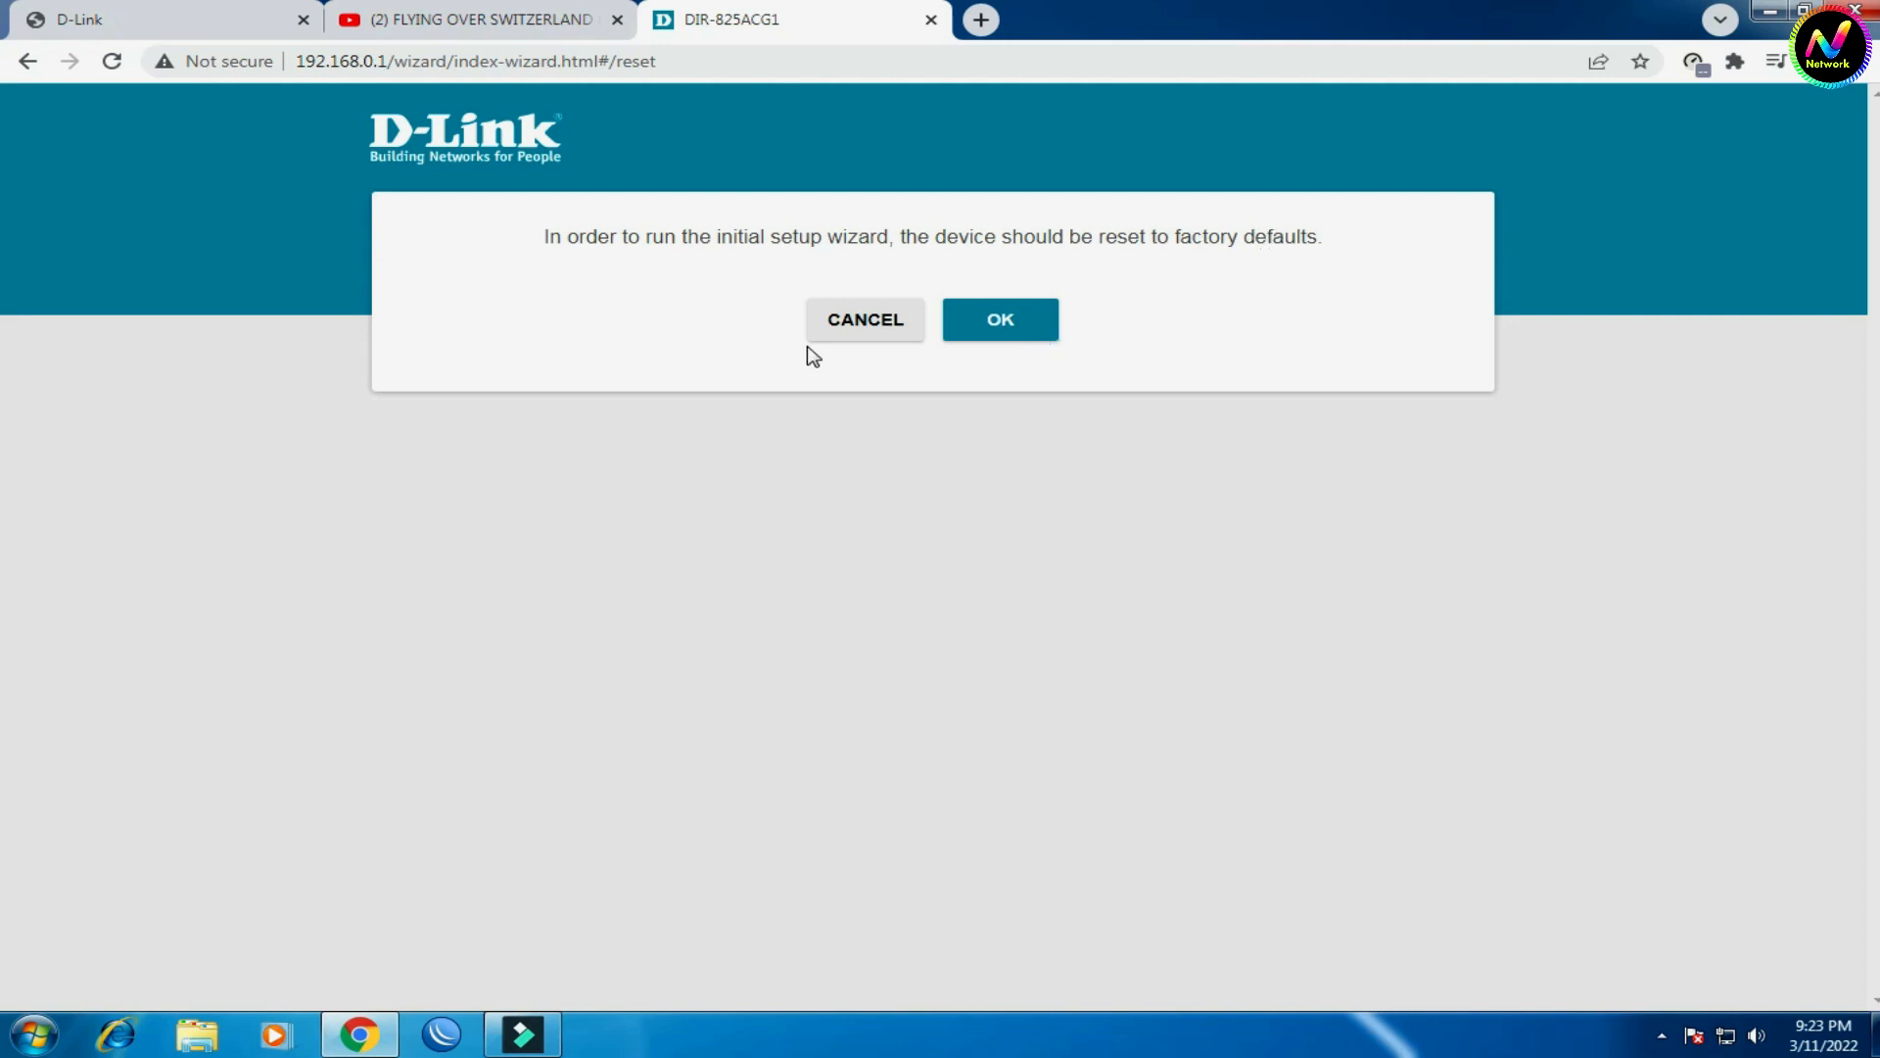
{"action": "left_click", "coordinate": [847, 325]}
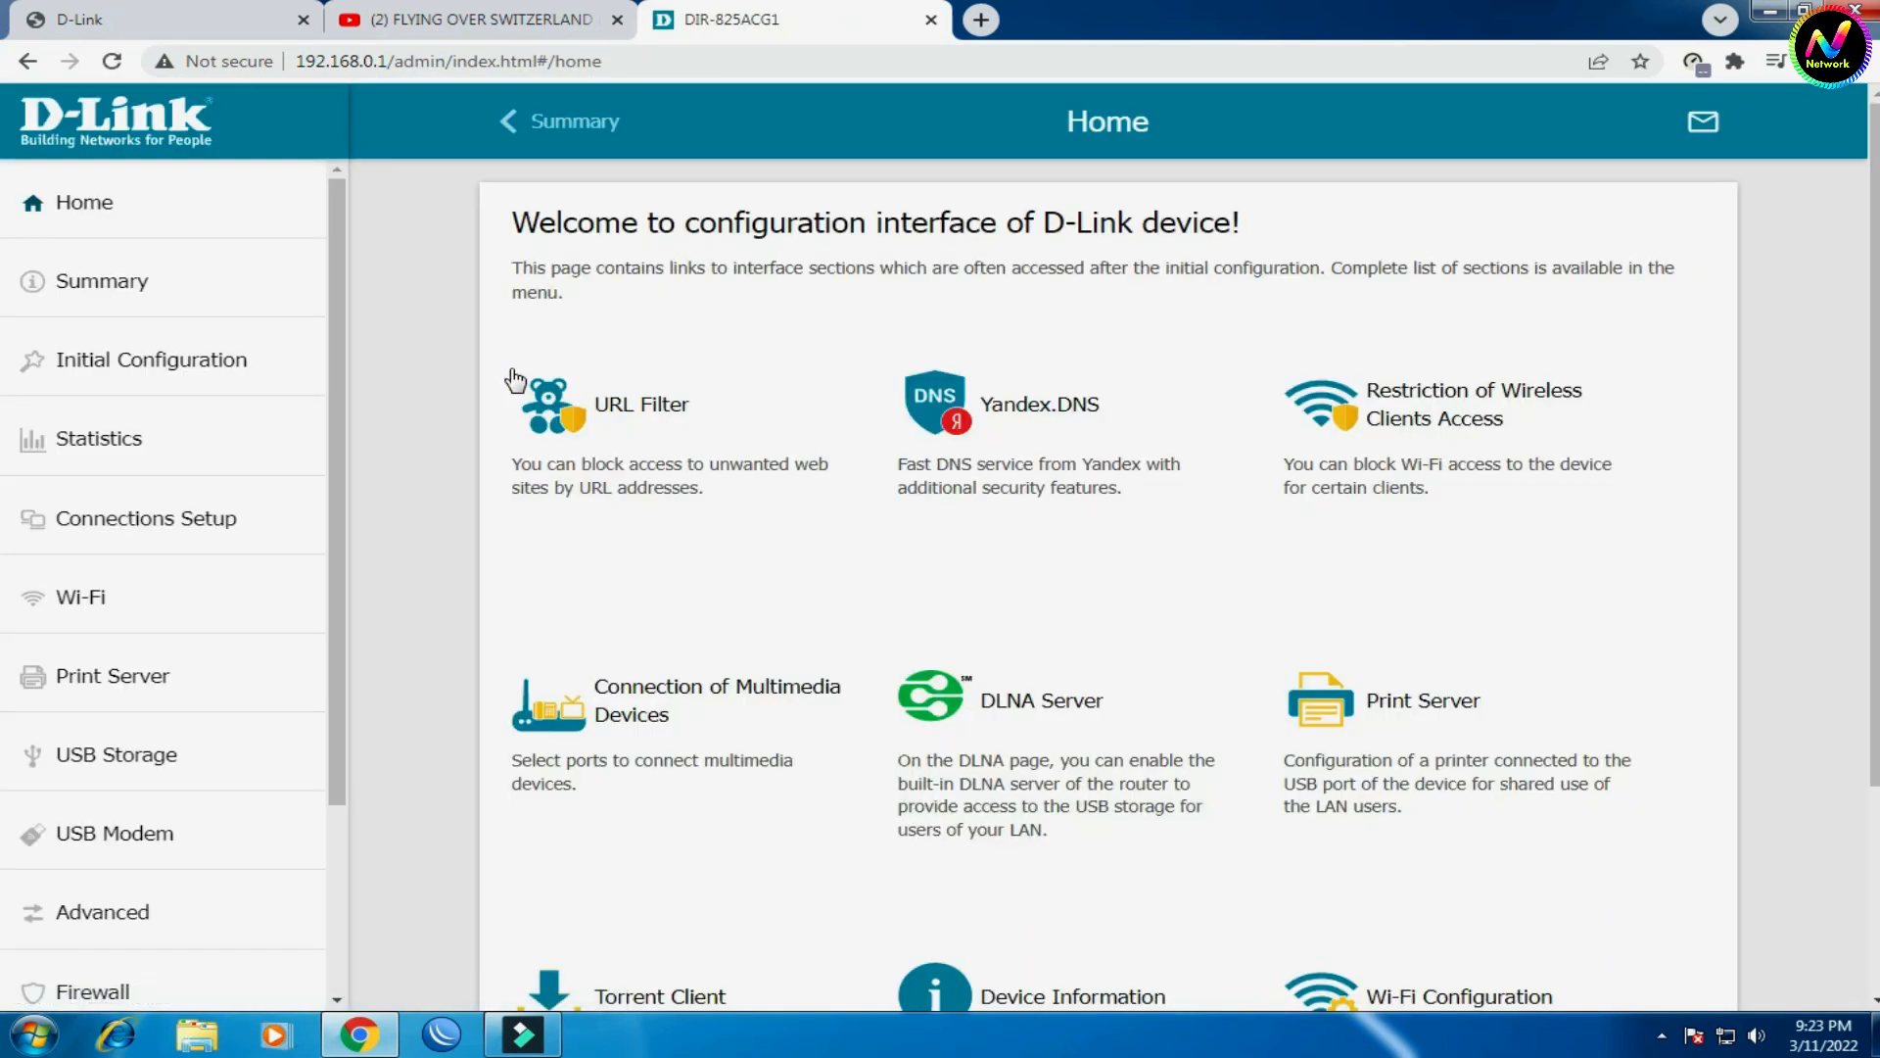
Step: Browse the Statistics pages: network statistics, DHCP, routing table, clients and port statistics
{"action": "left_click", "coordinate": [127, 440]}
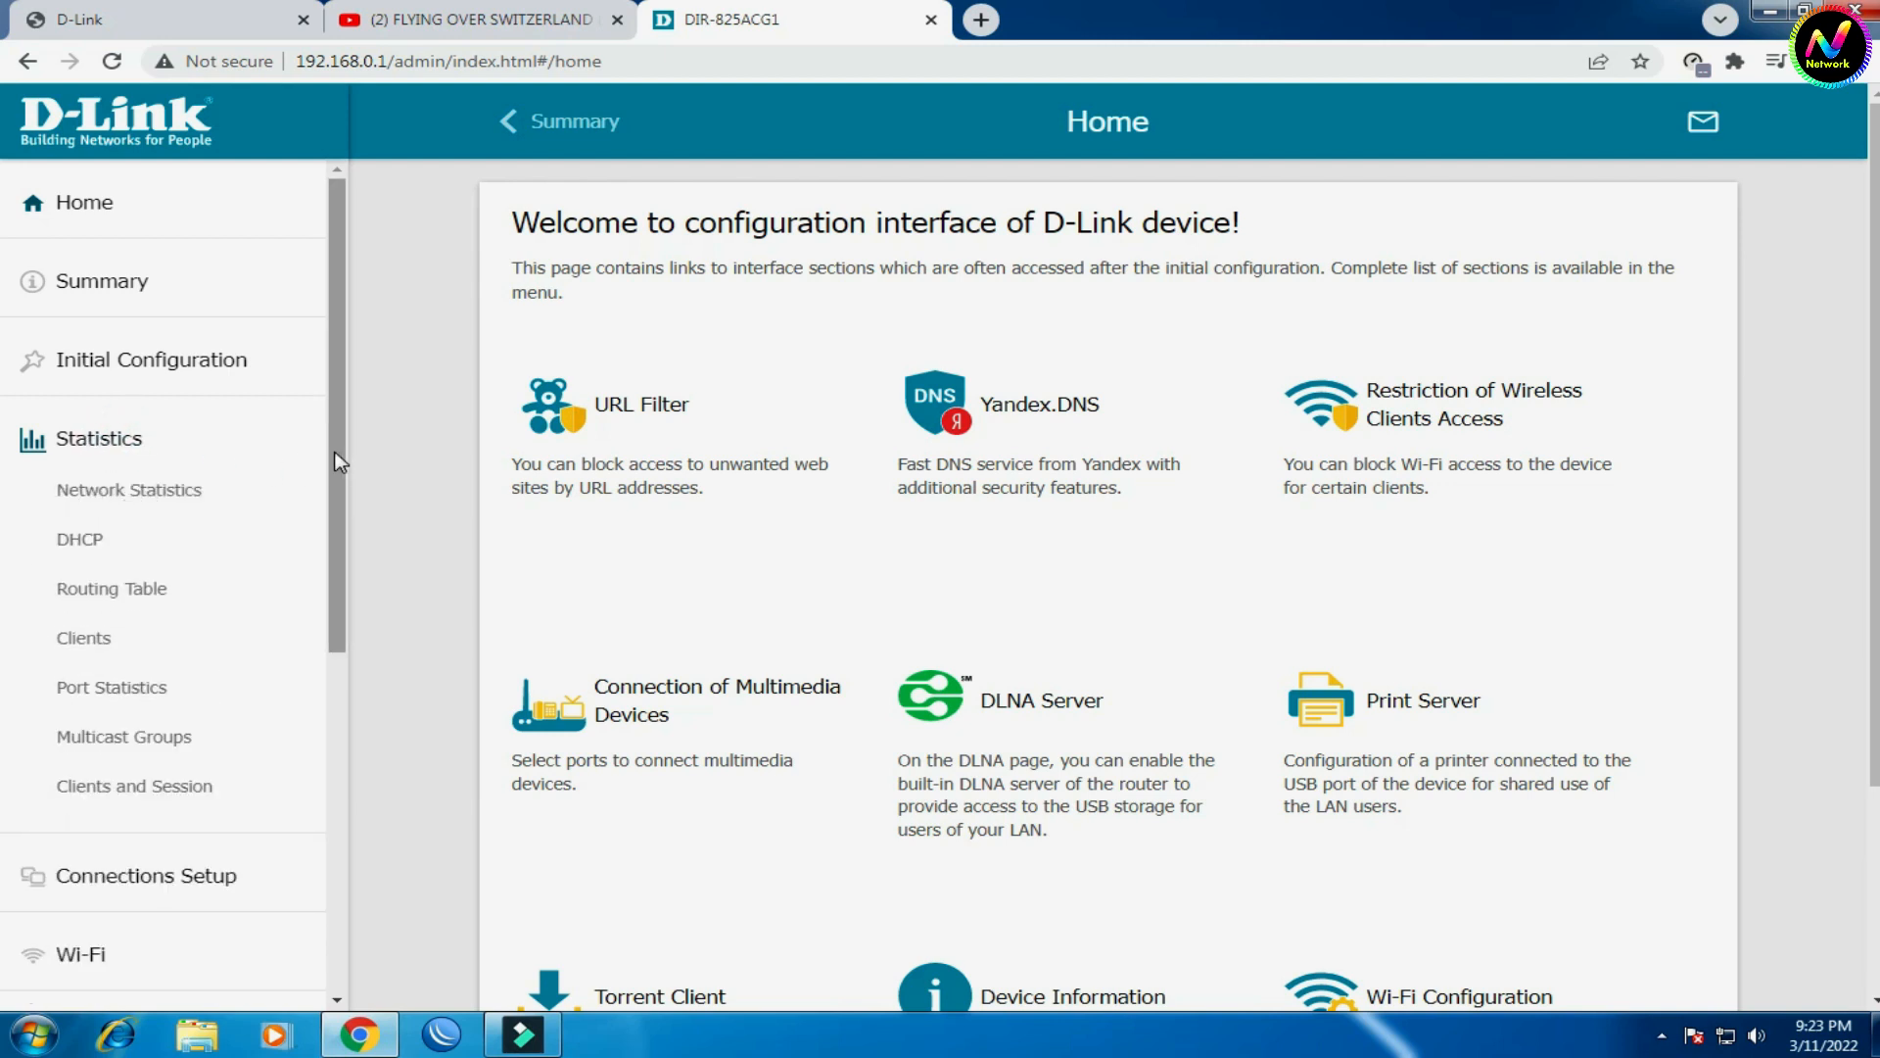
{"action": "scroll", "coordinate": [337, 451], "scroll_direction": "down", "scroll_amount": 1}
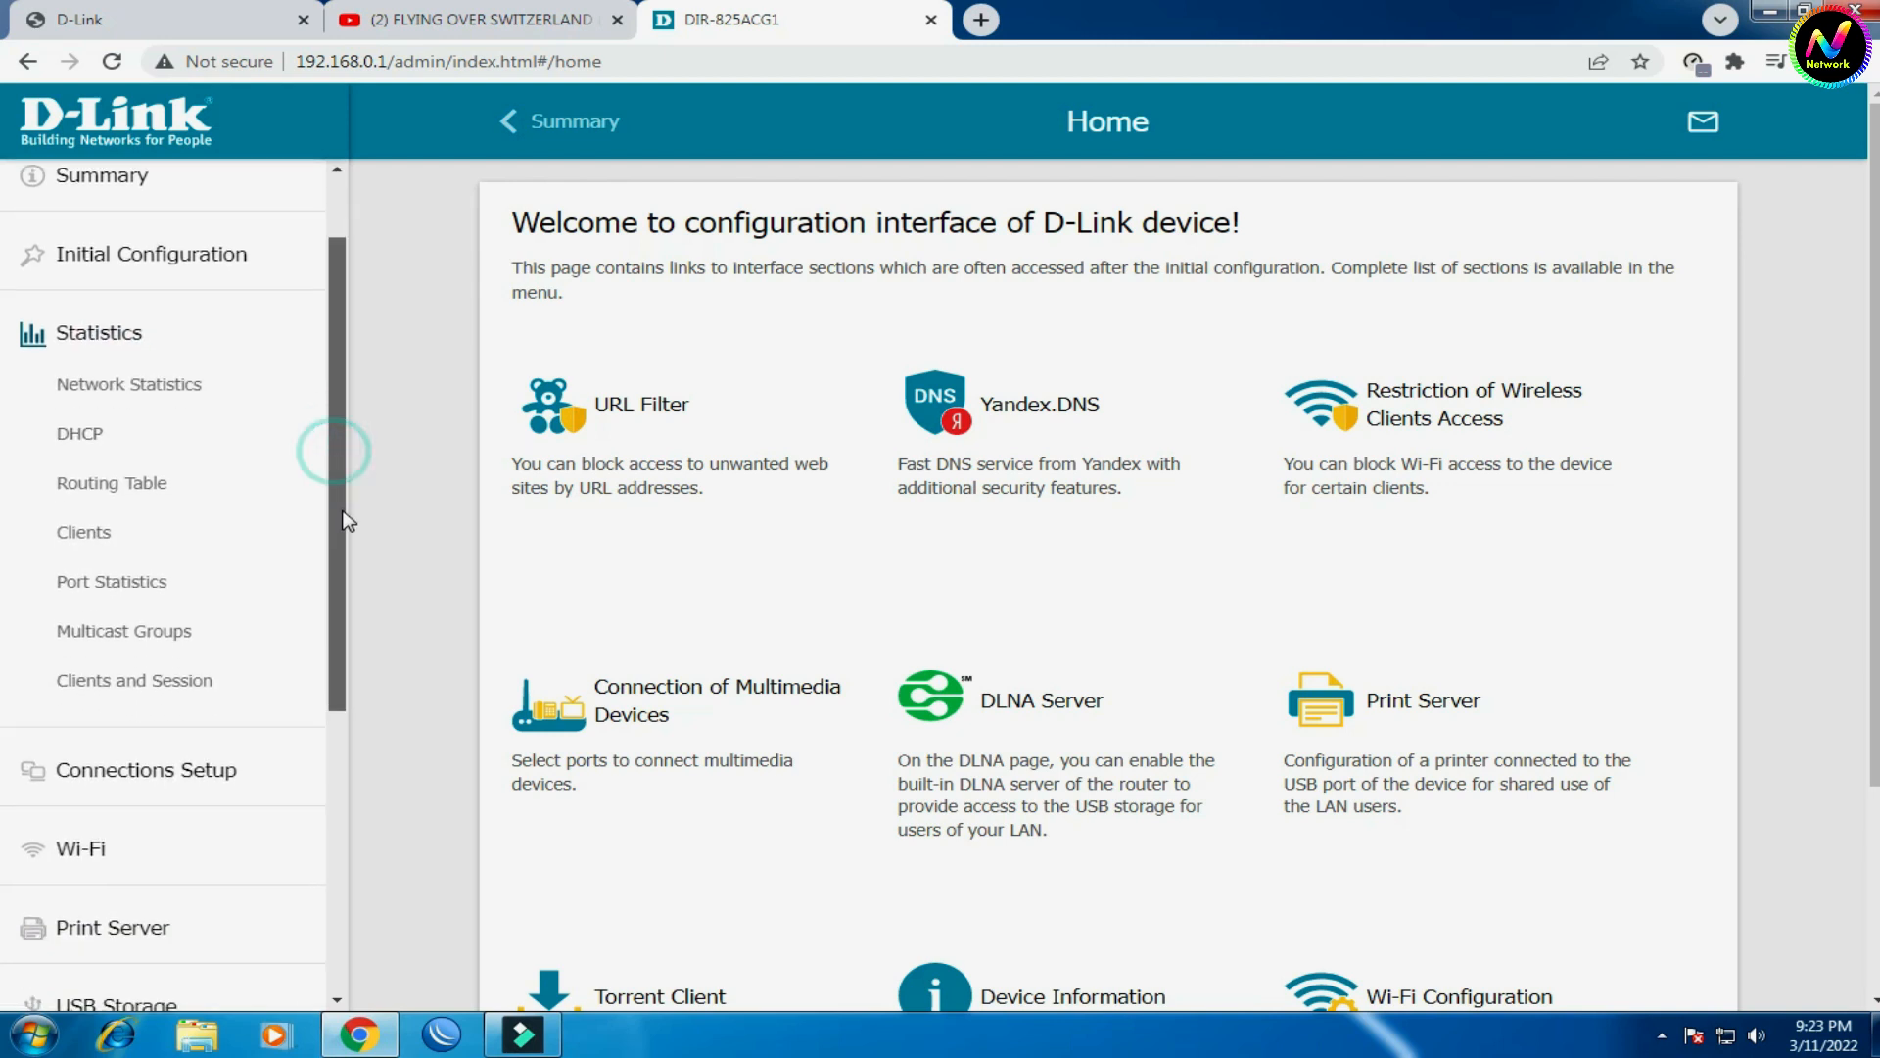
{"action": "left_click", "coordinate": [128, 385]}
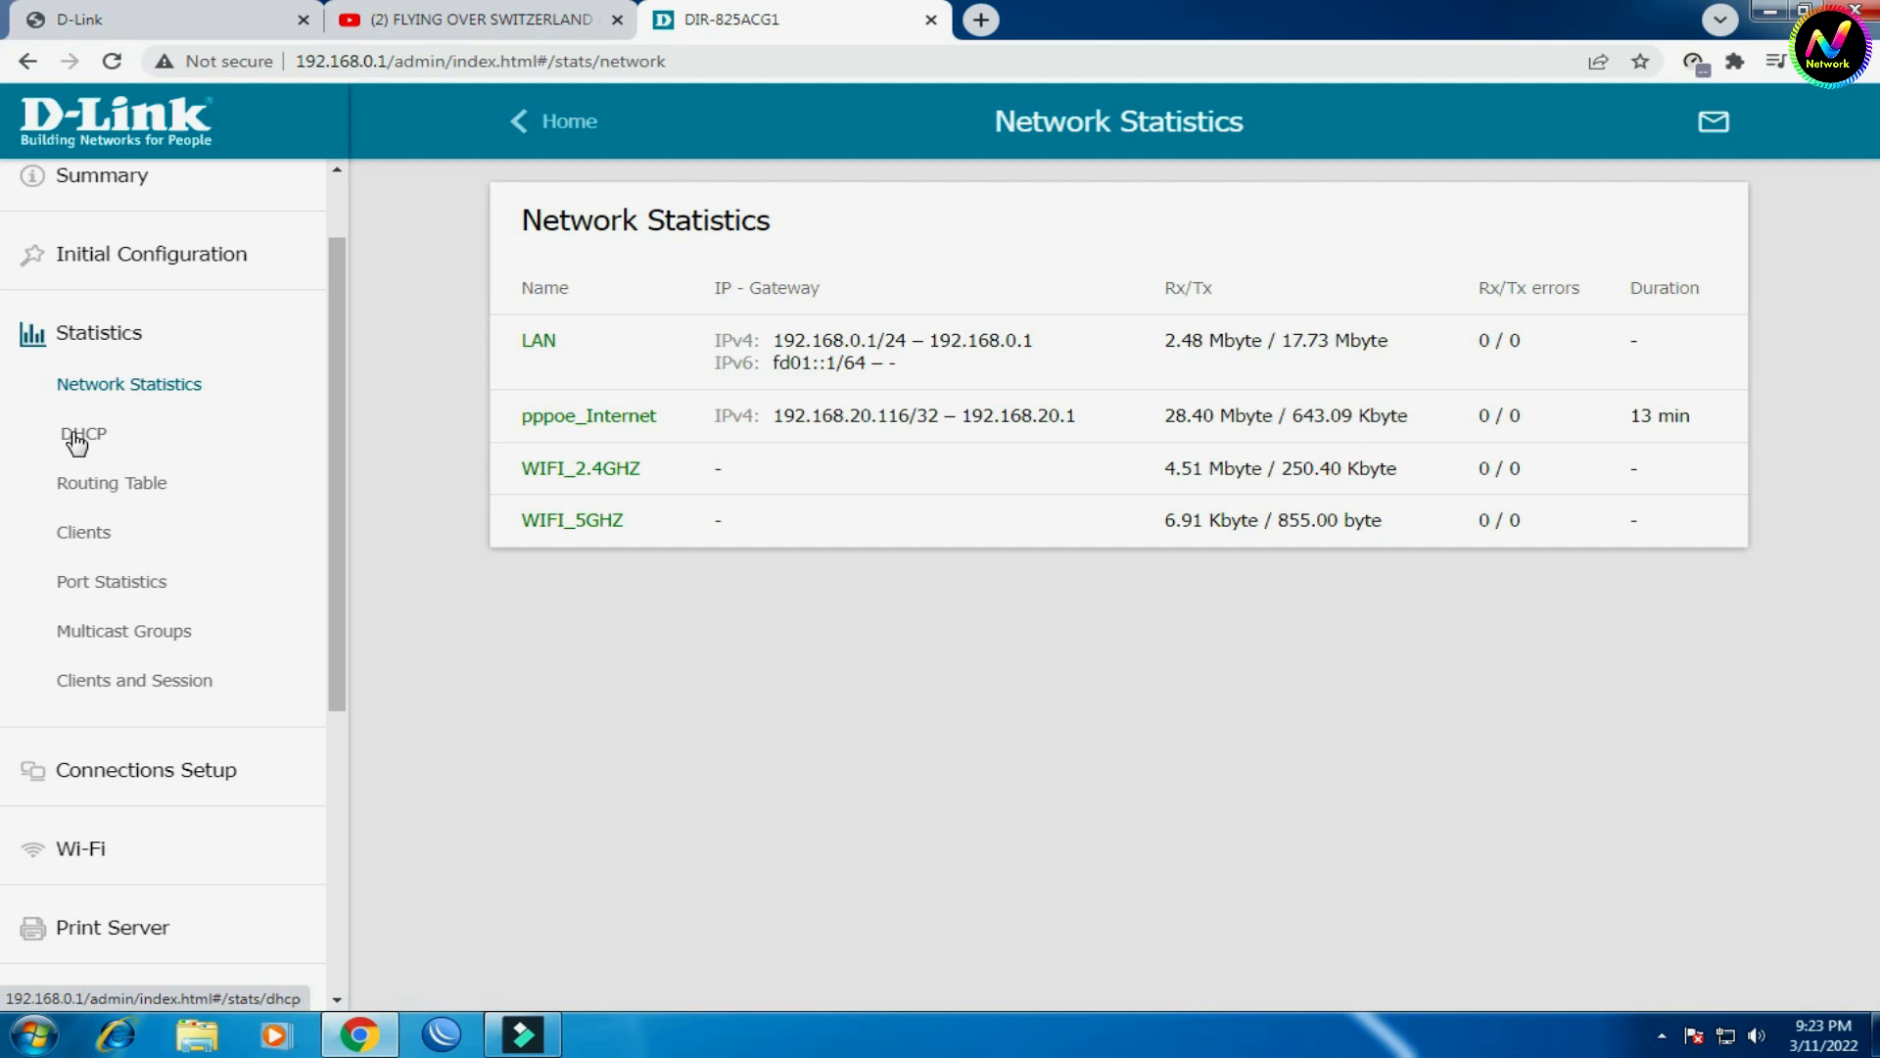
{"action": "left_click", "coordinate": [76, 443]}
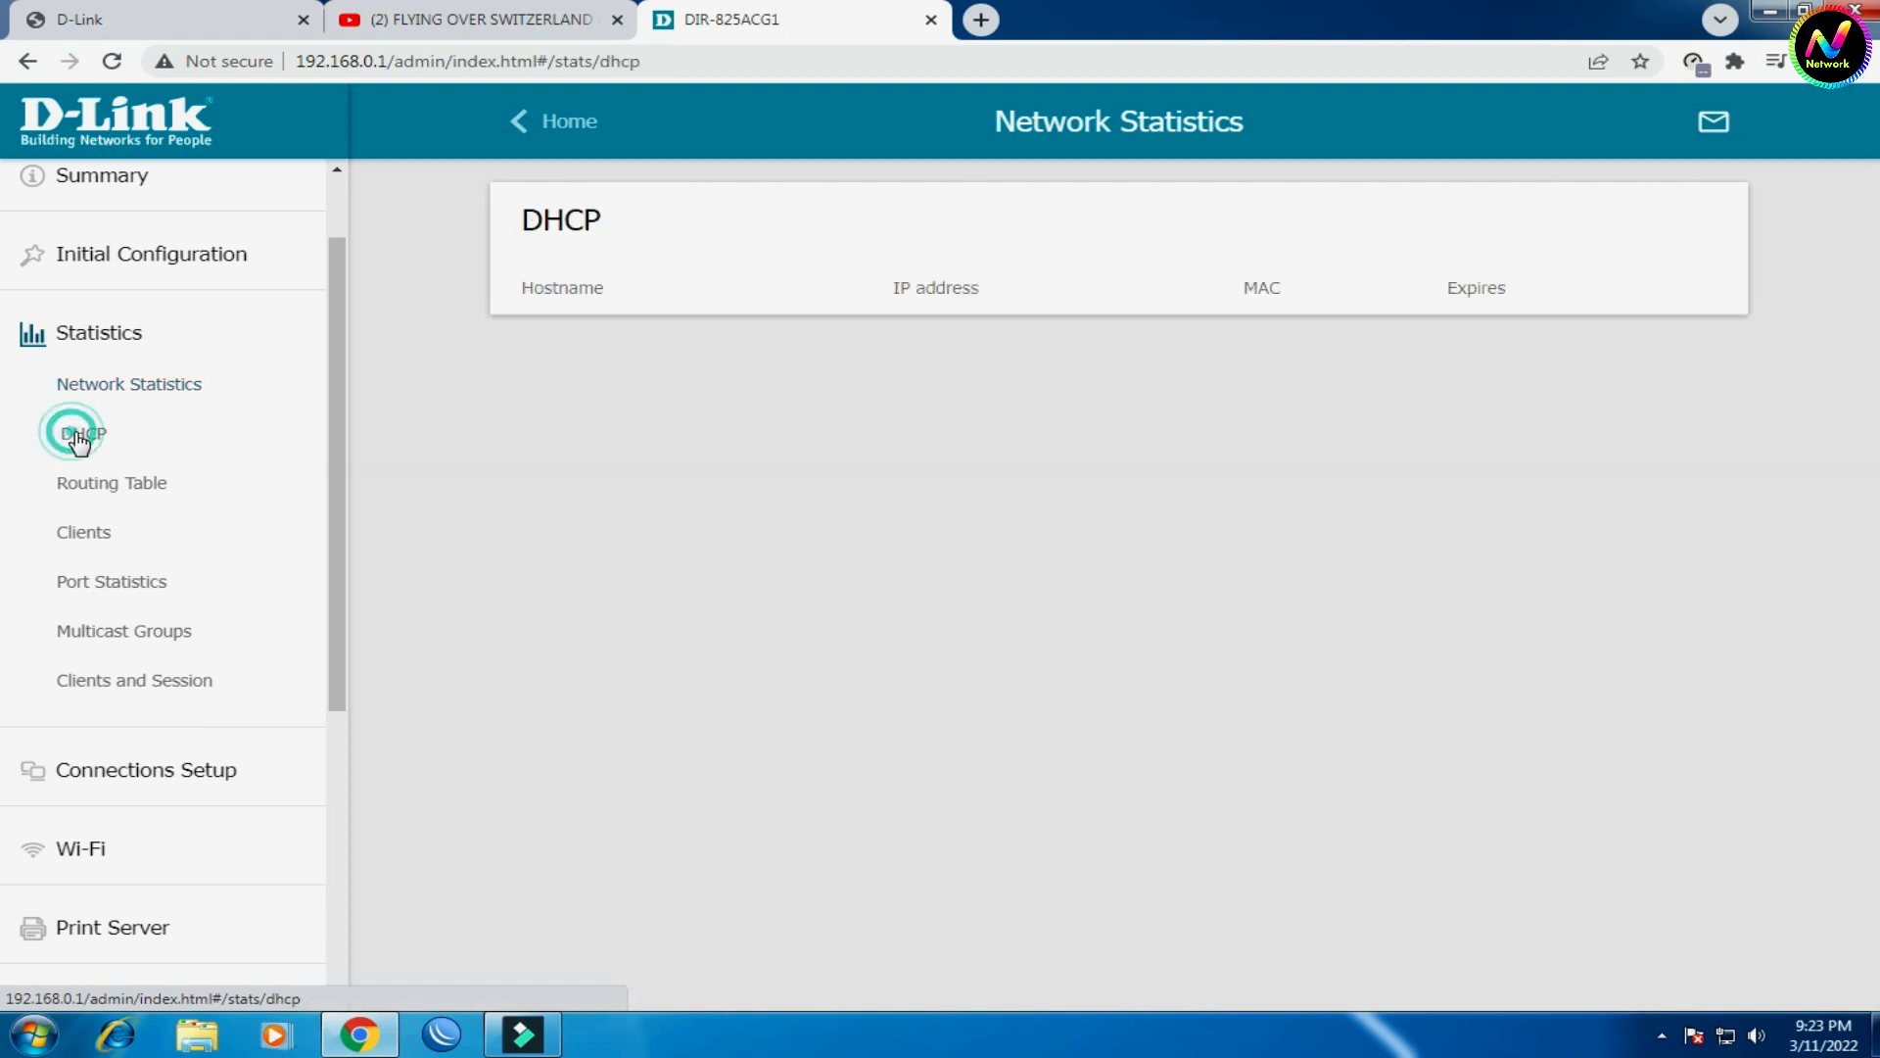
{"action": "left_click", "coordinate": [135, 487]}
{"action": "left_click", "coordinate": [87, 531]}
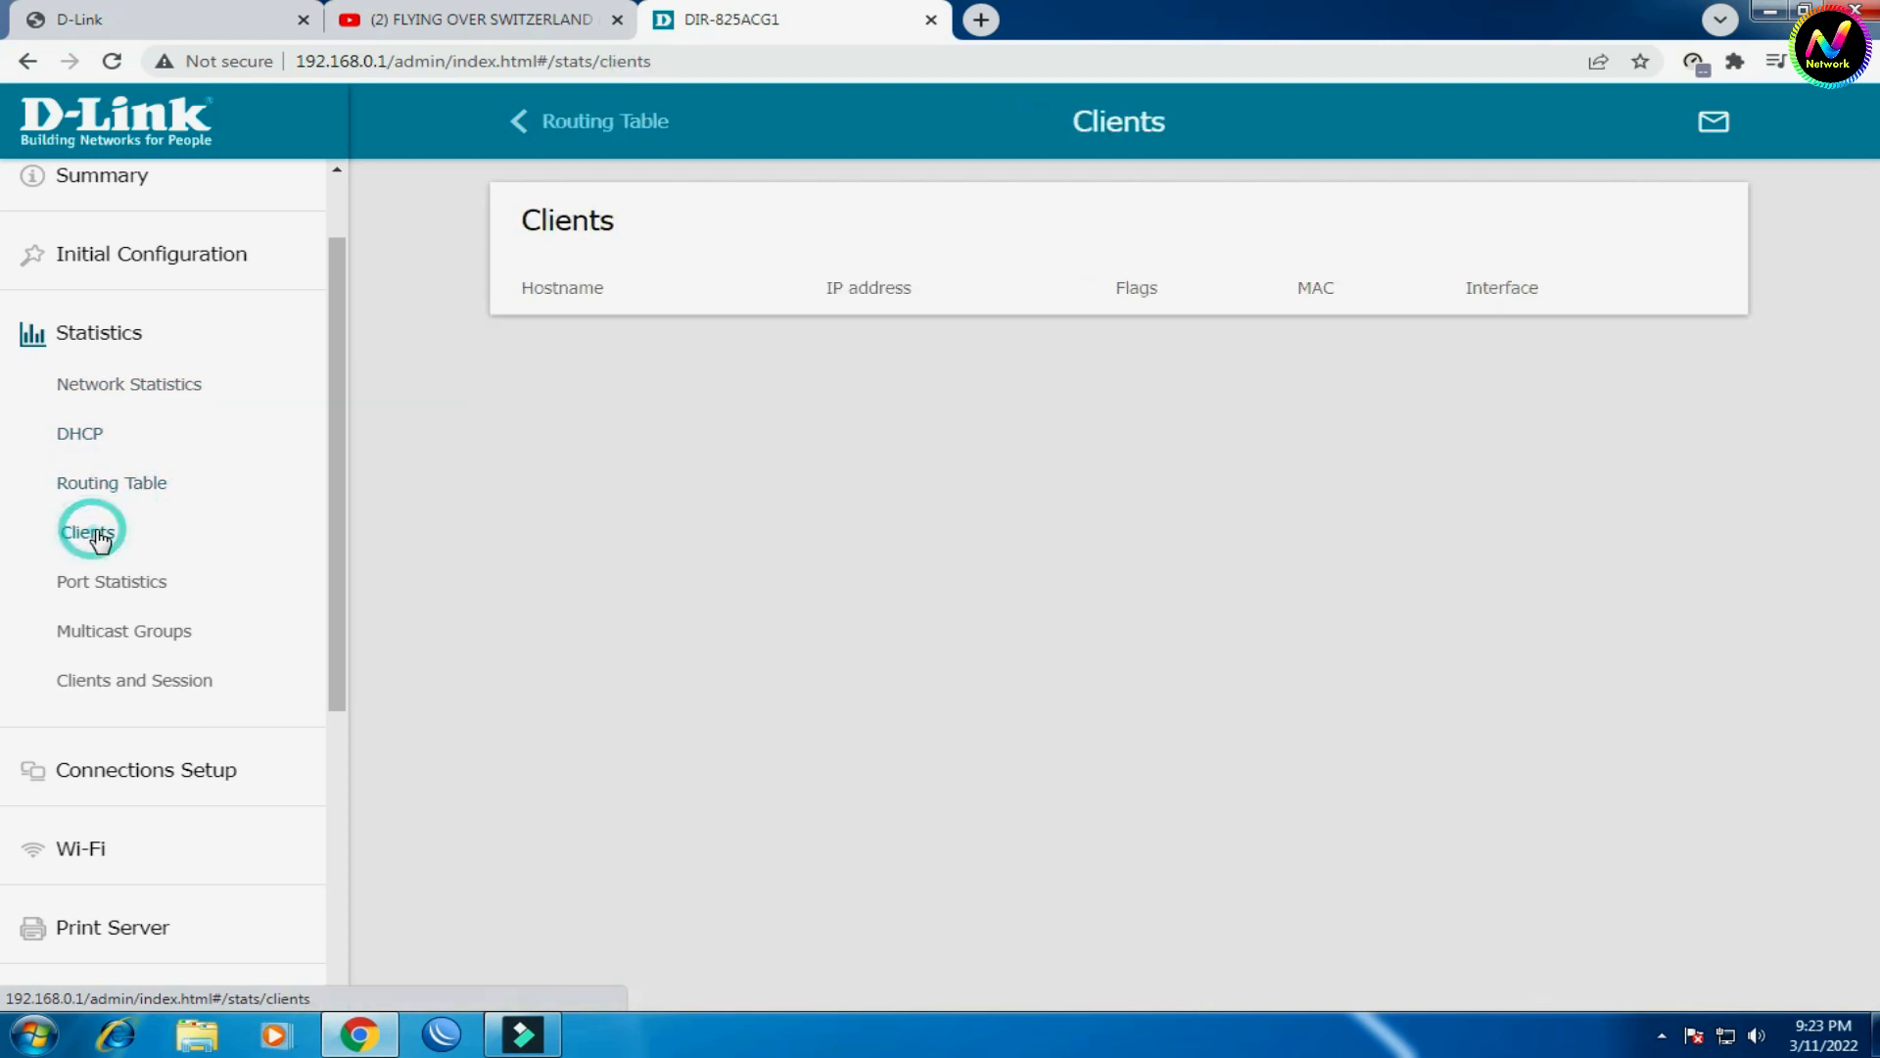
{"action": "left_click_drag", "start_coordinate": [332, 538], "coordinate": [337, 617]}
{"action": "left_click", "coordinate": [147, 460]}
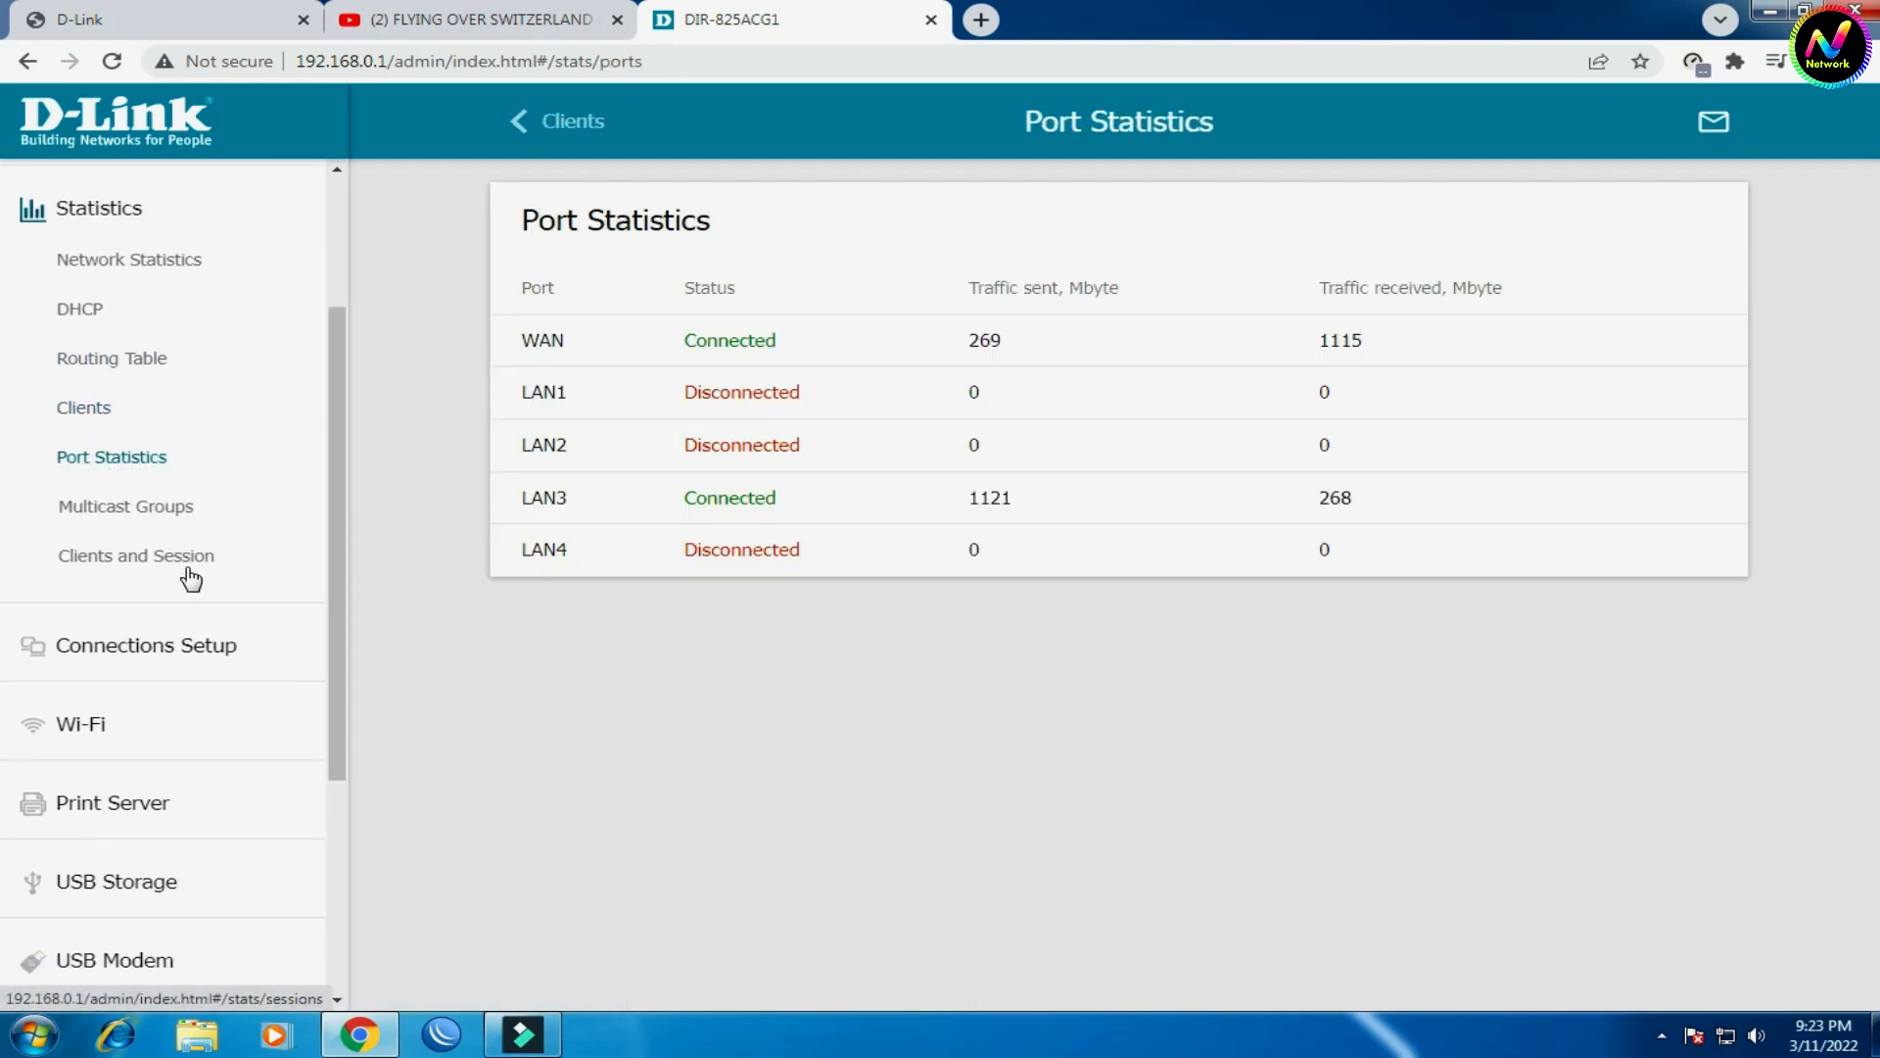
{"action": "scroll", "coordinate": [141, 565], "scroll_direction": "down", "scroll_amount": 1}
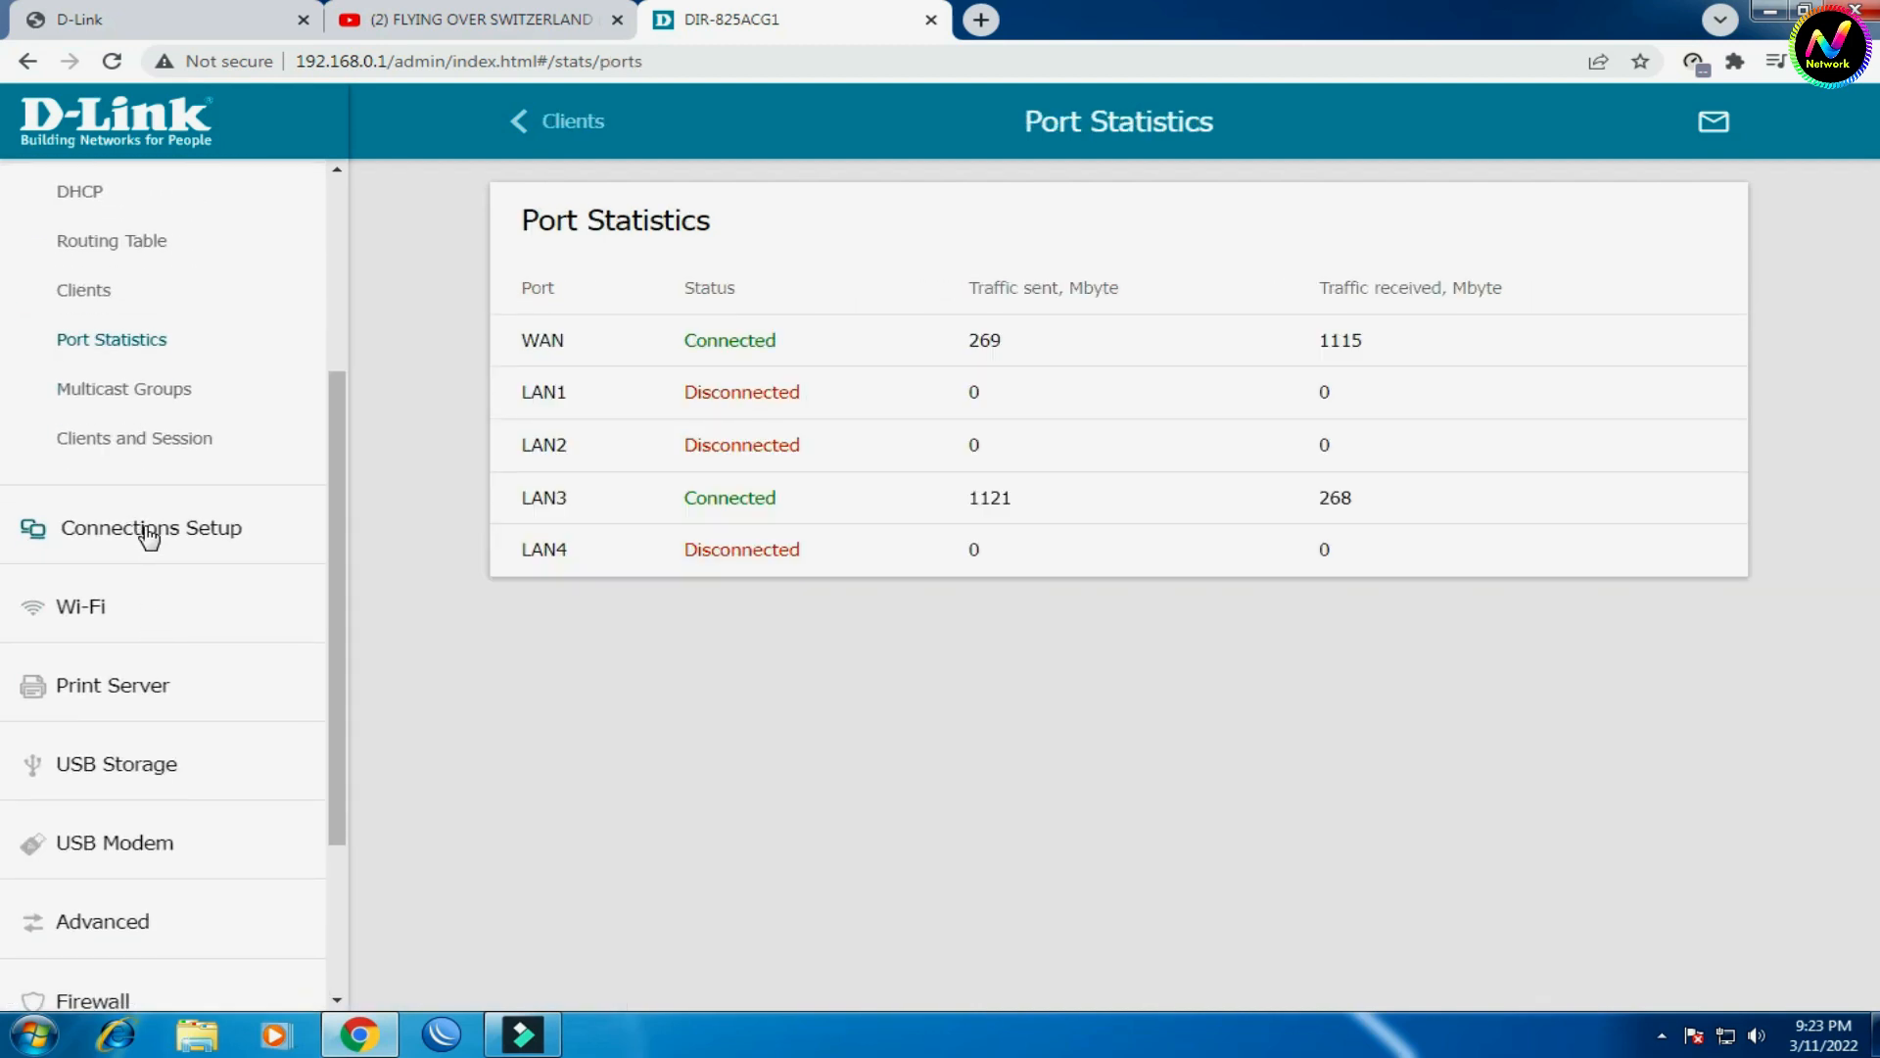
Step: Review the WAN connections list and the LAN IP and DHCP server settings under Connections Setup
{"action": "left_click", "coordinate": [146, 534]}
{"action": "left_click_drag", "start_coordinate": [335, 575], "coordinate": [248, 629]}
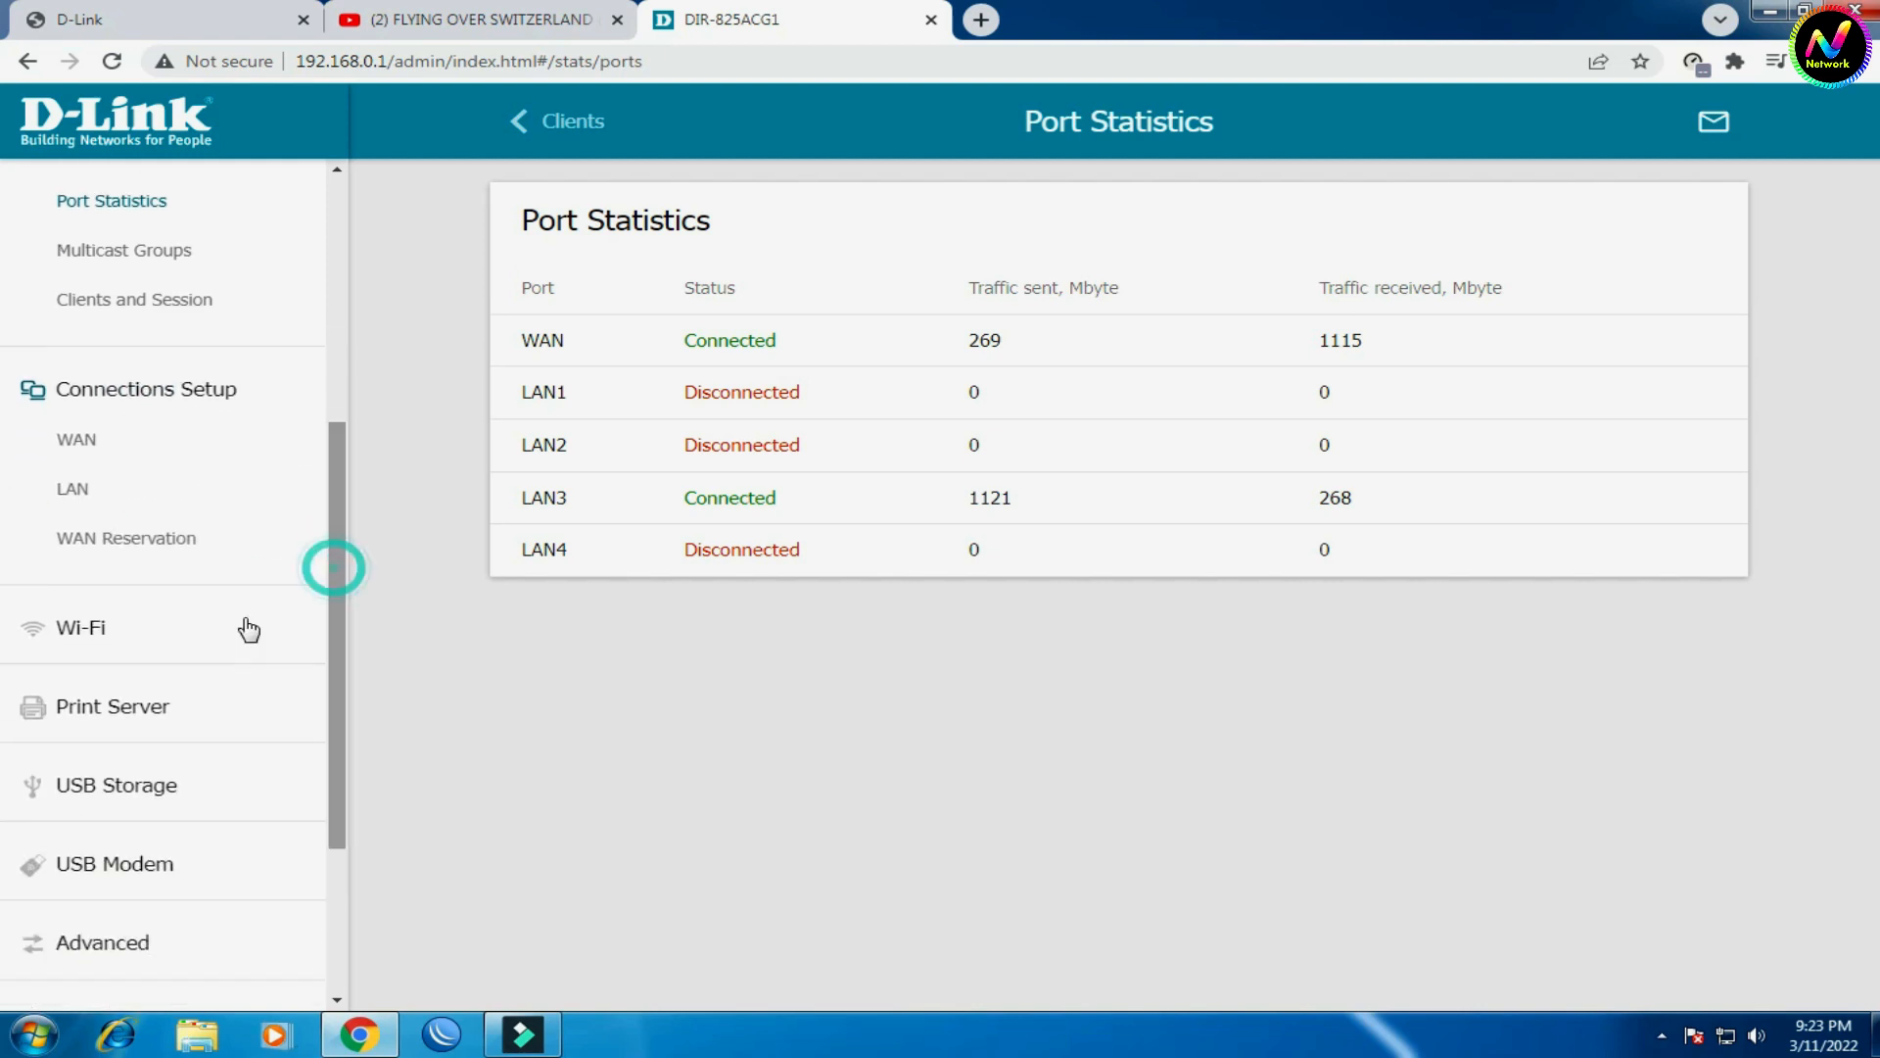
{"action": "left_click", "coordinate": [76, 439]}
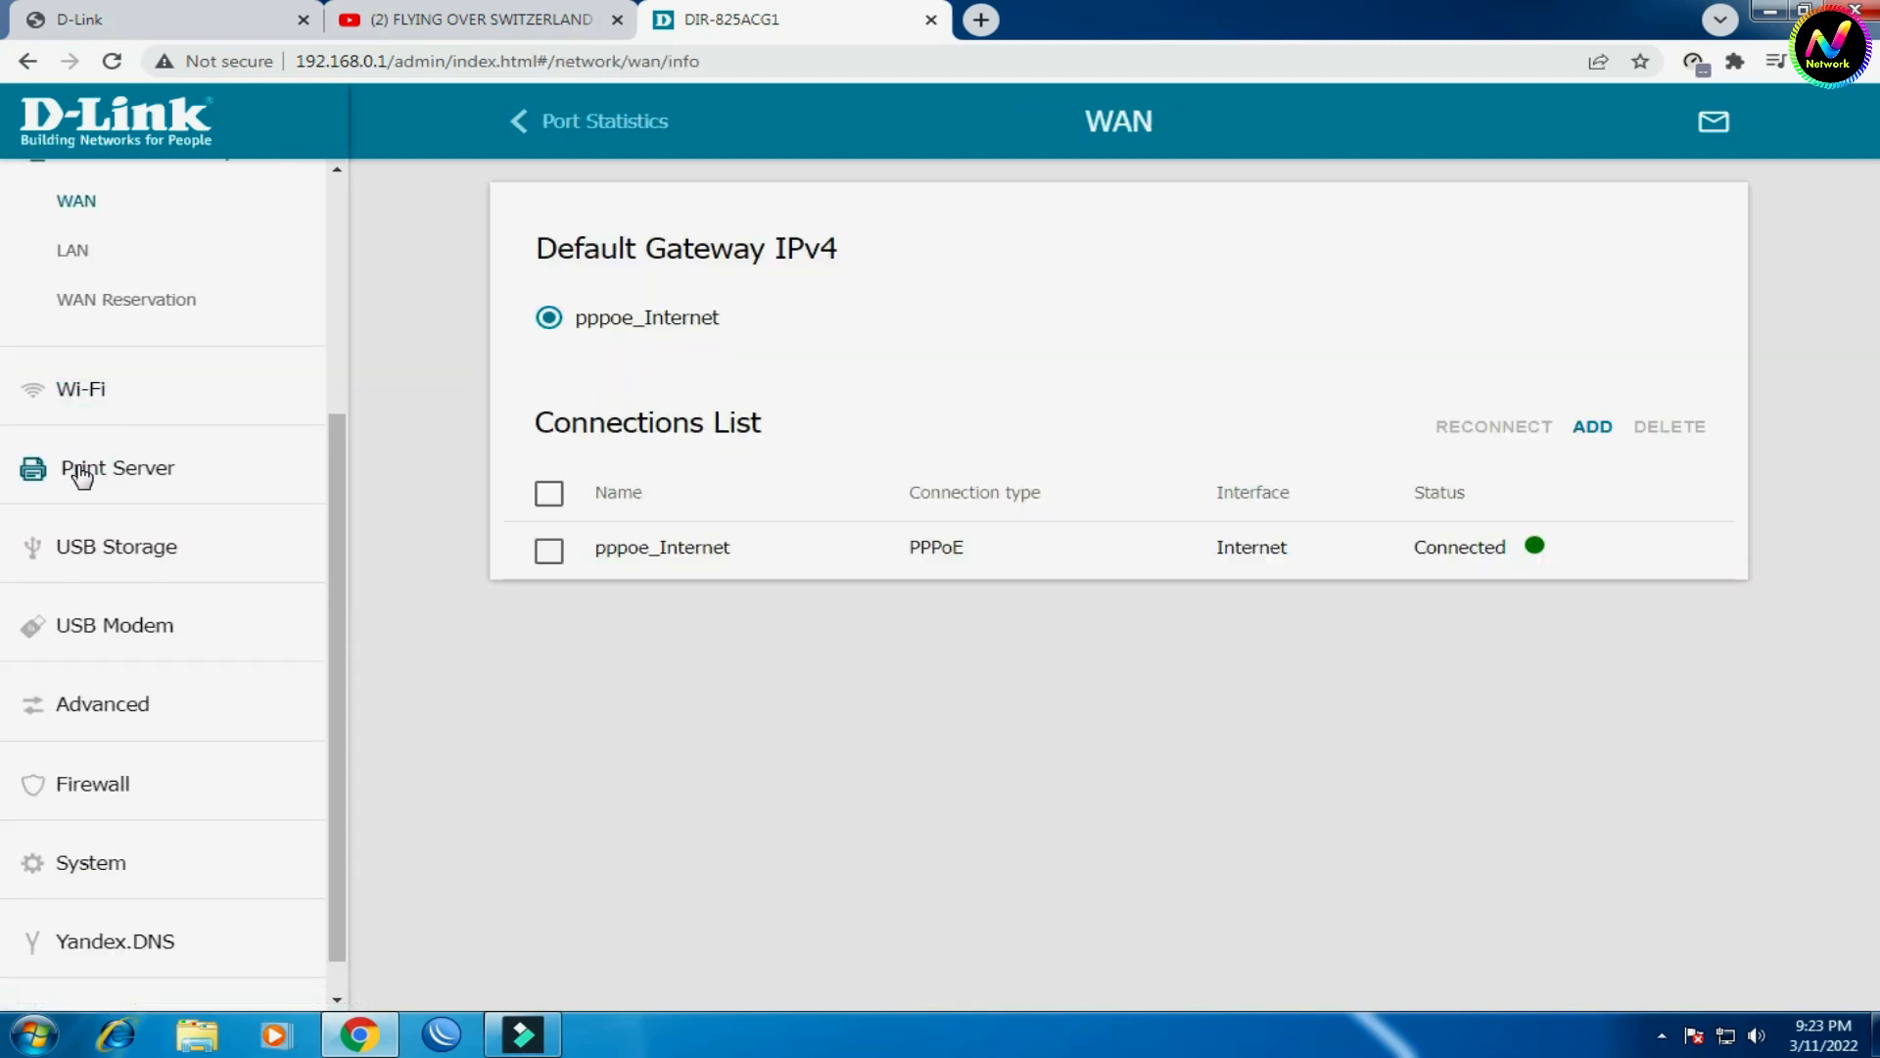
{"action": "left_click", "coordinate": [61, 260]}
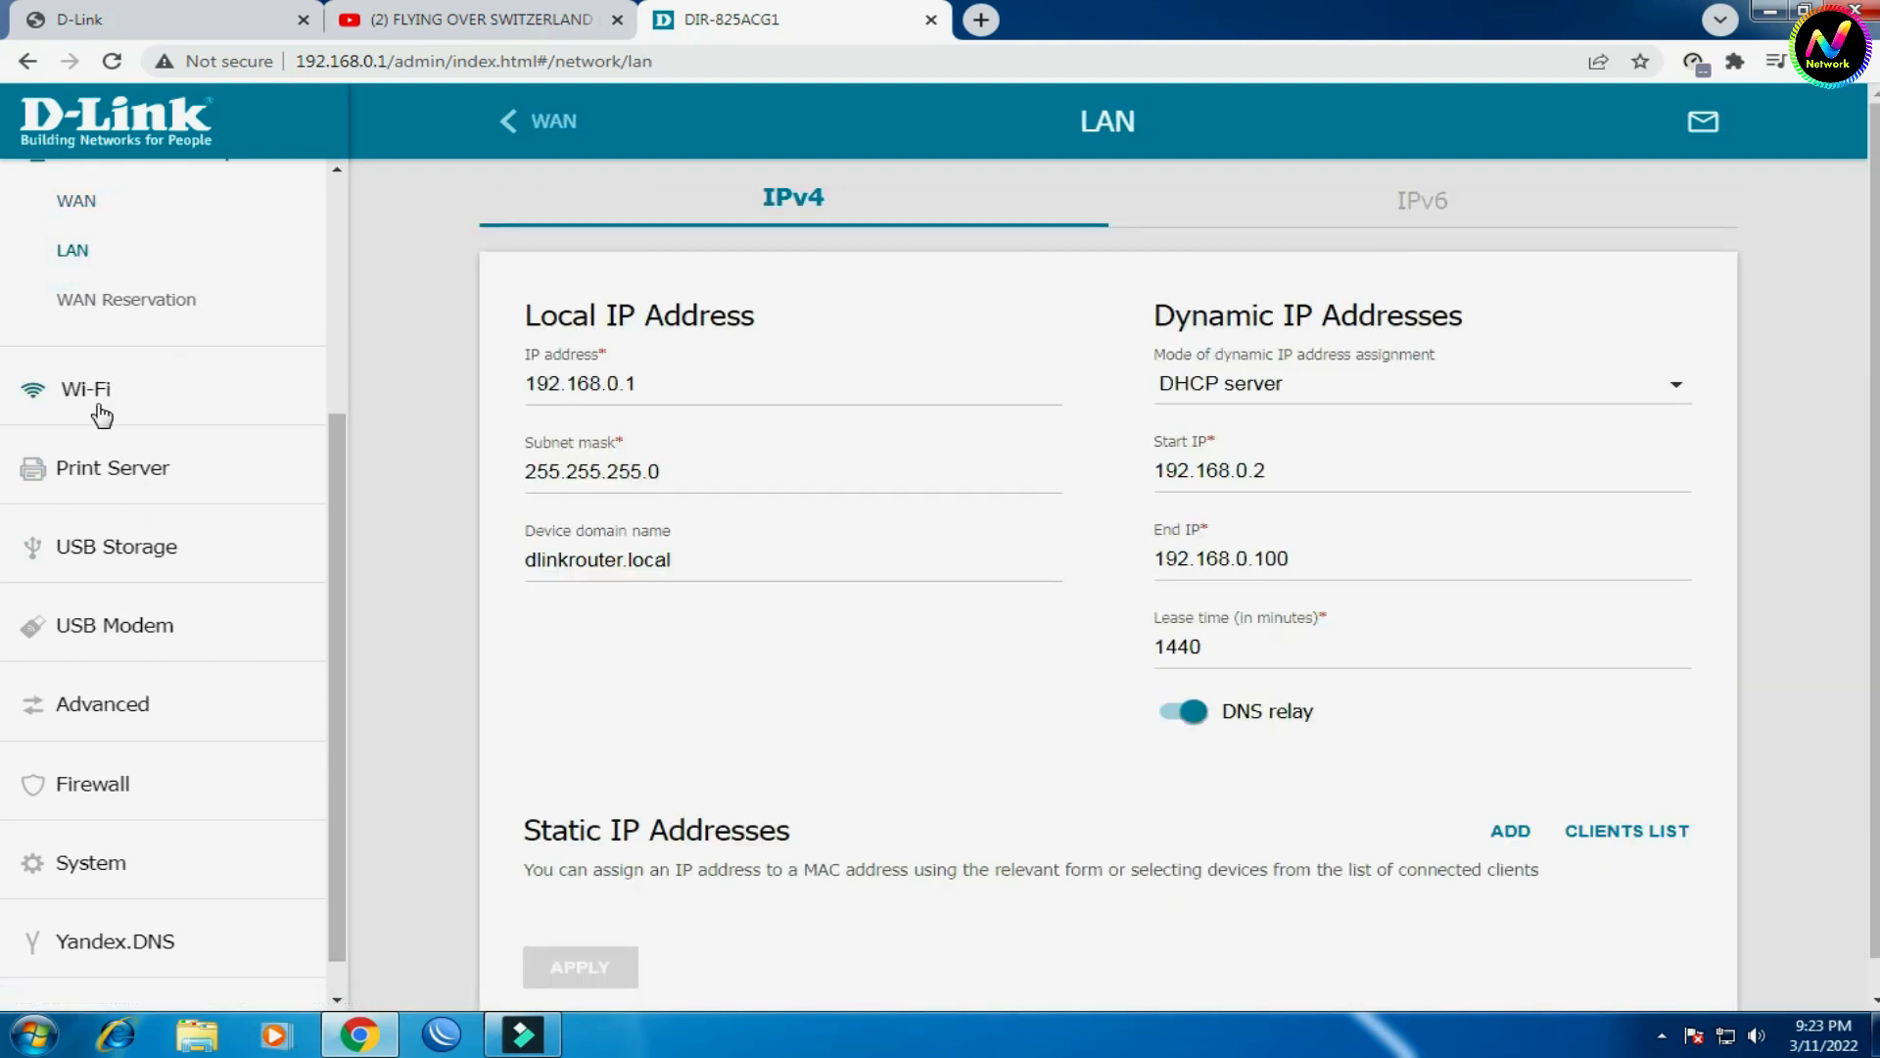
{"action": "left_click", "coordinate": [1252, 470]}
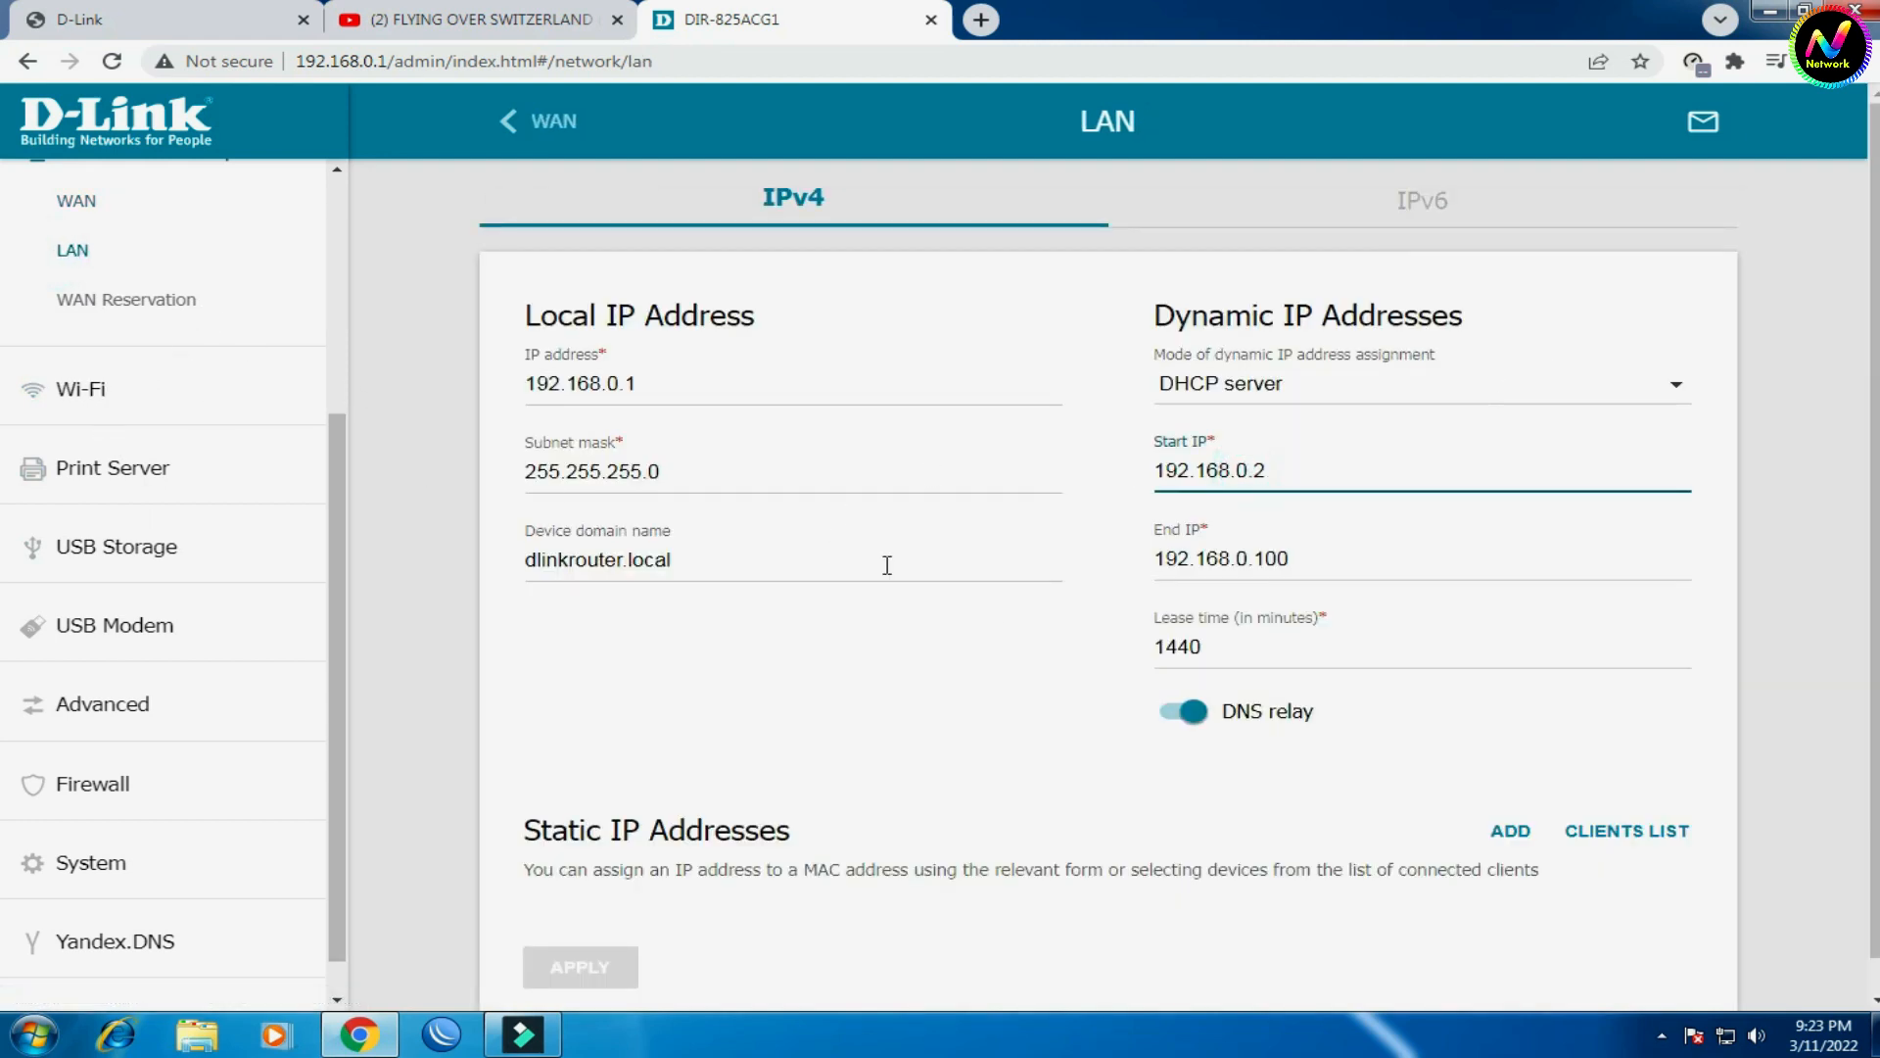
Step: Open the Print Server page and expand the USB Storage section to view its options
{"action": "left_click", "coordinate": [162, 473]}
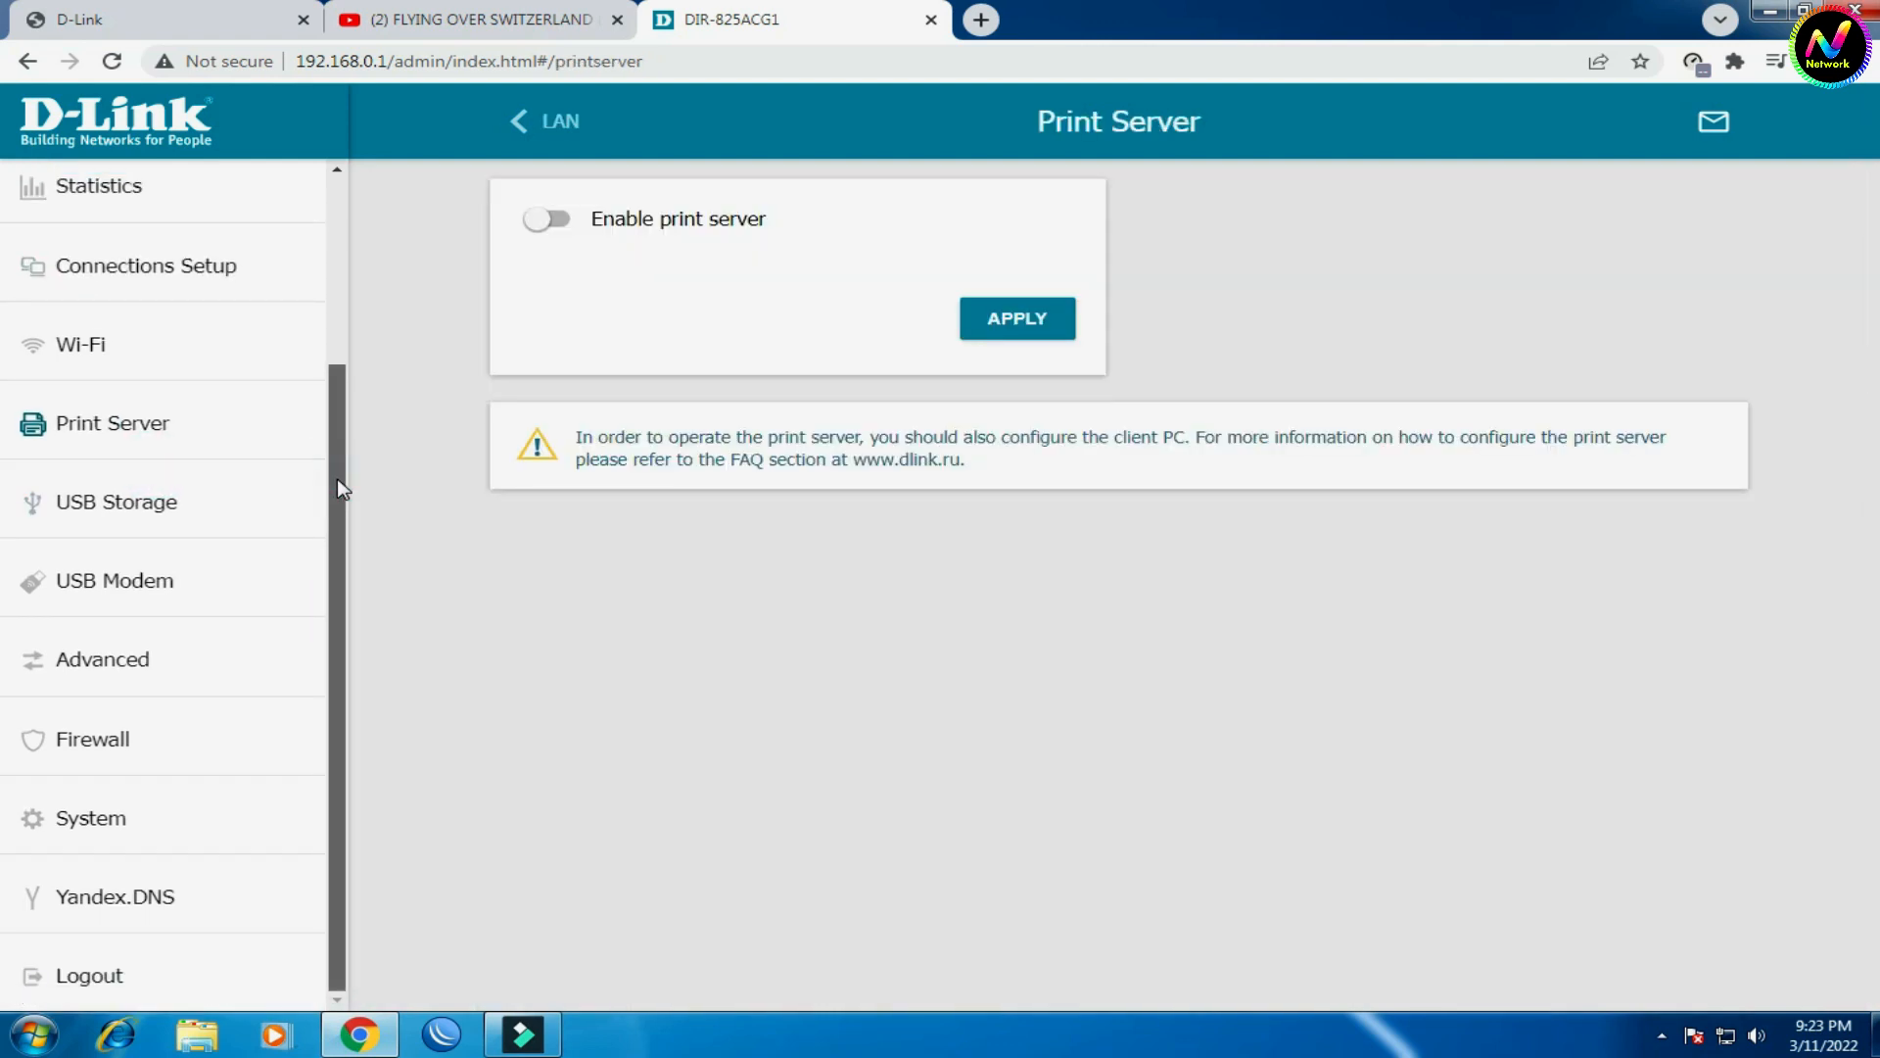
{"action": "left_click", "coordinate": [159, 511]}
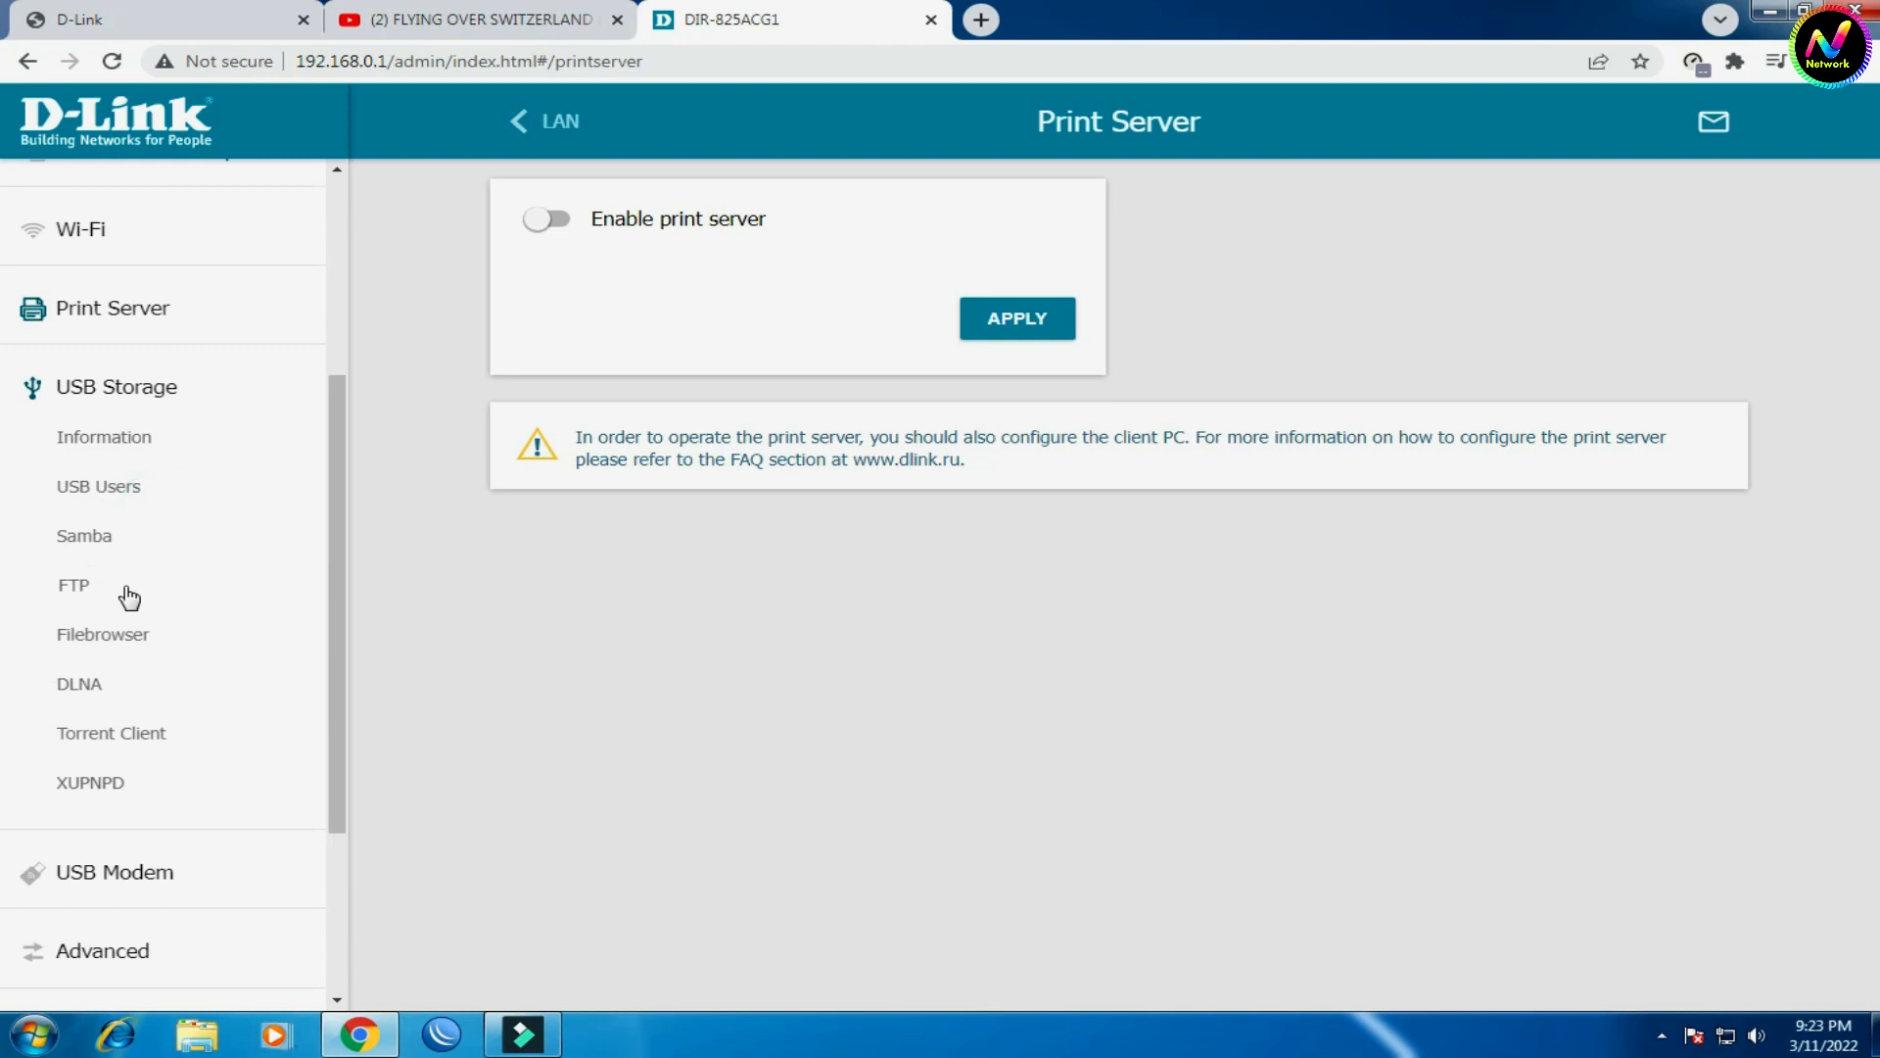
{"action": "scroll", "coordinate": [132, 475], "scroll_direction": "down", "scroll_amount": 1}
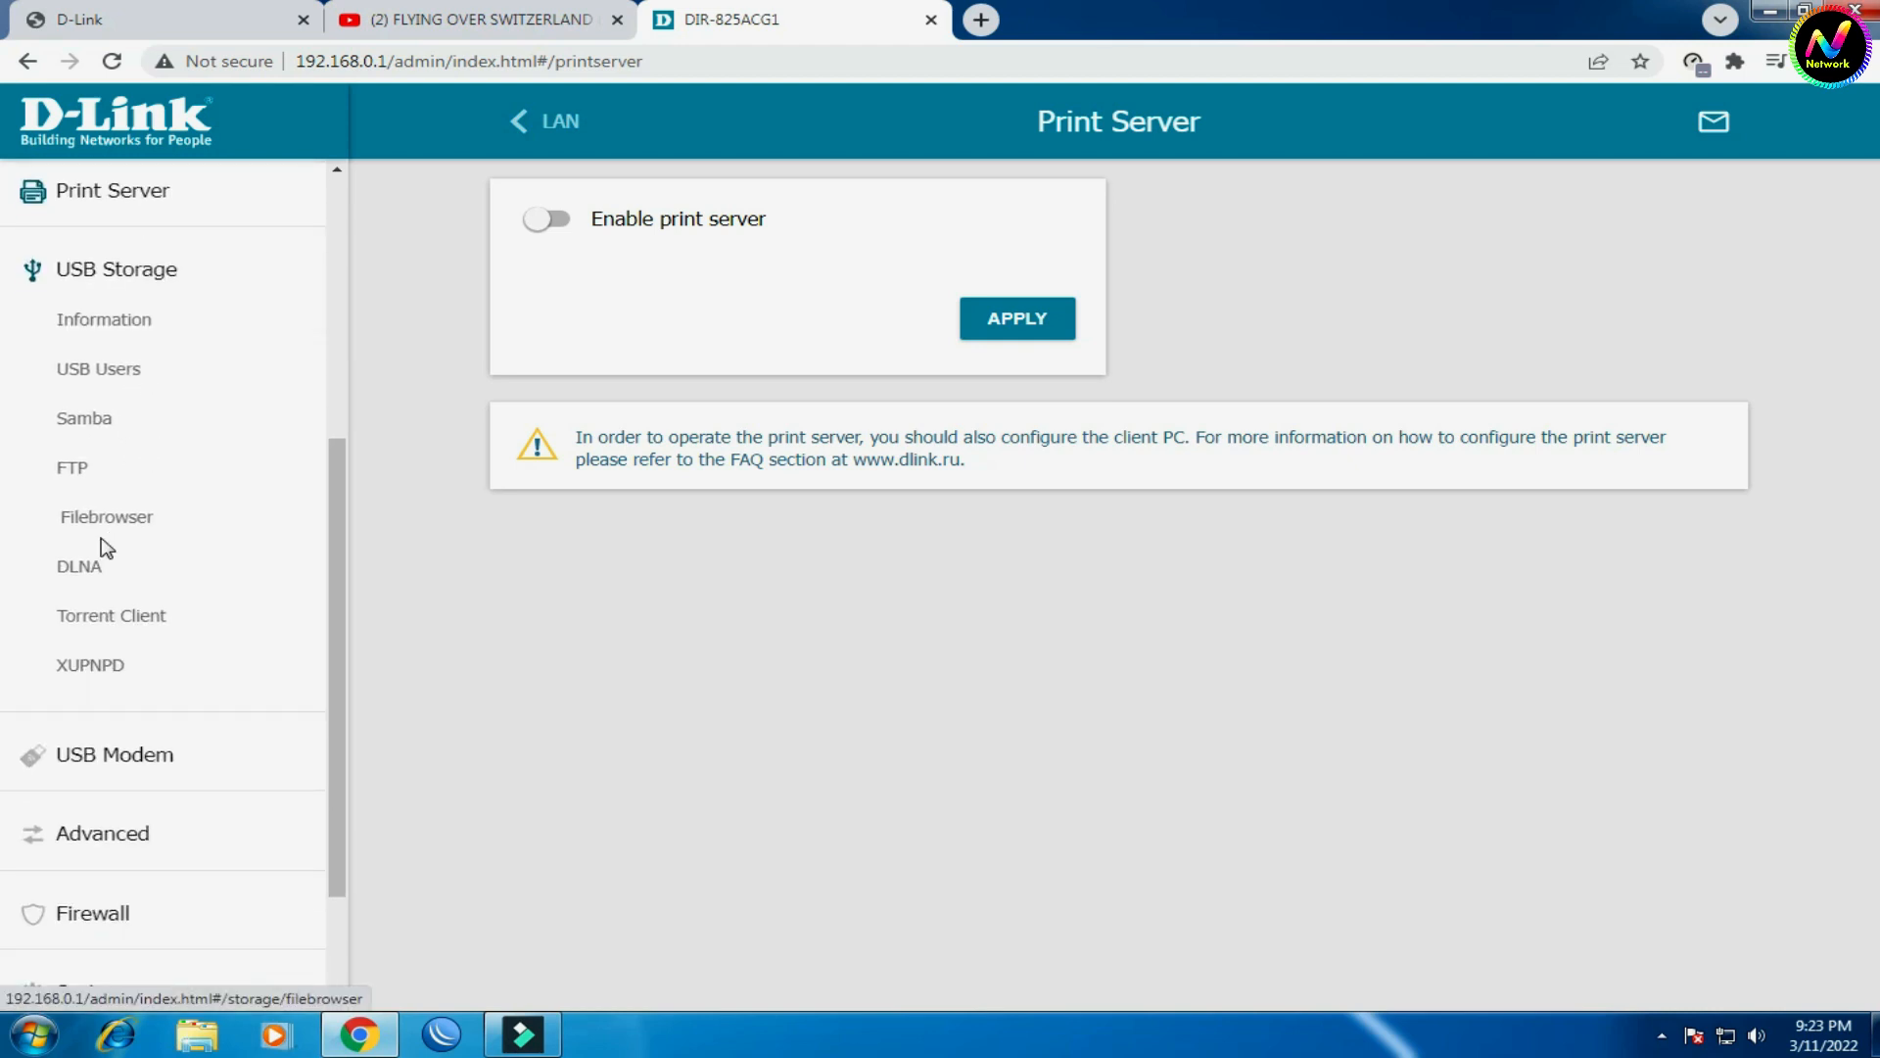
Step: Open the Torrent Client page under USB Storage, then expand Advanced and open the VLAN list
{"action": "left_click", "coordinate": [147, 625]}
{"action": "scroll", "coordinate": [147, 627], "scroll_direction": "down", "scroll_amount": 2}
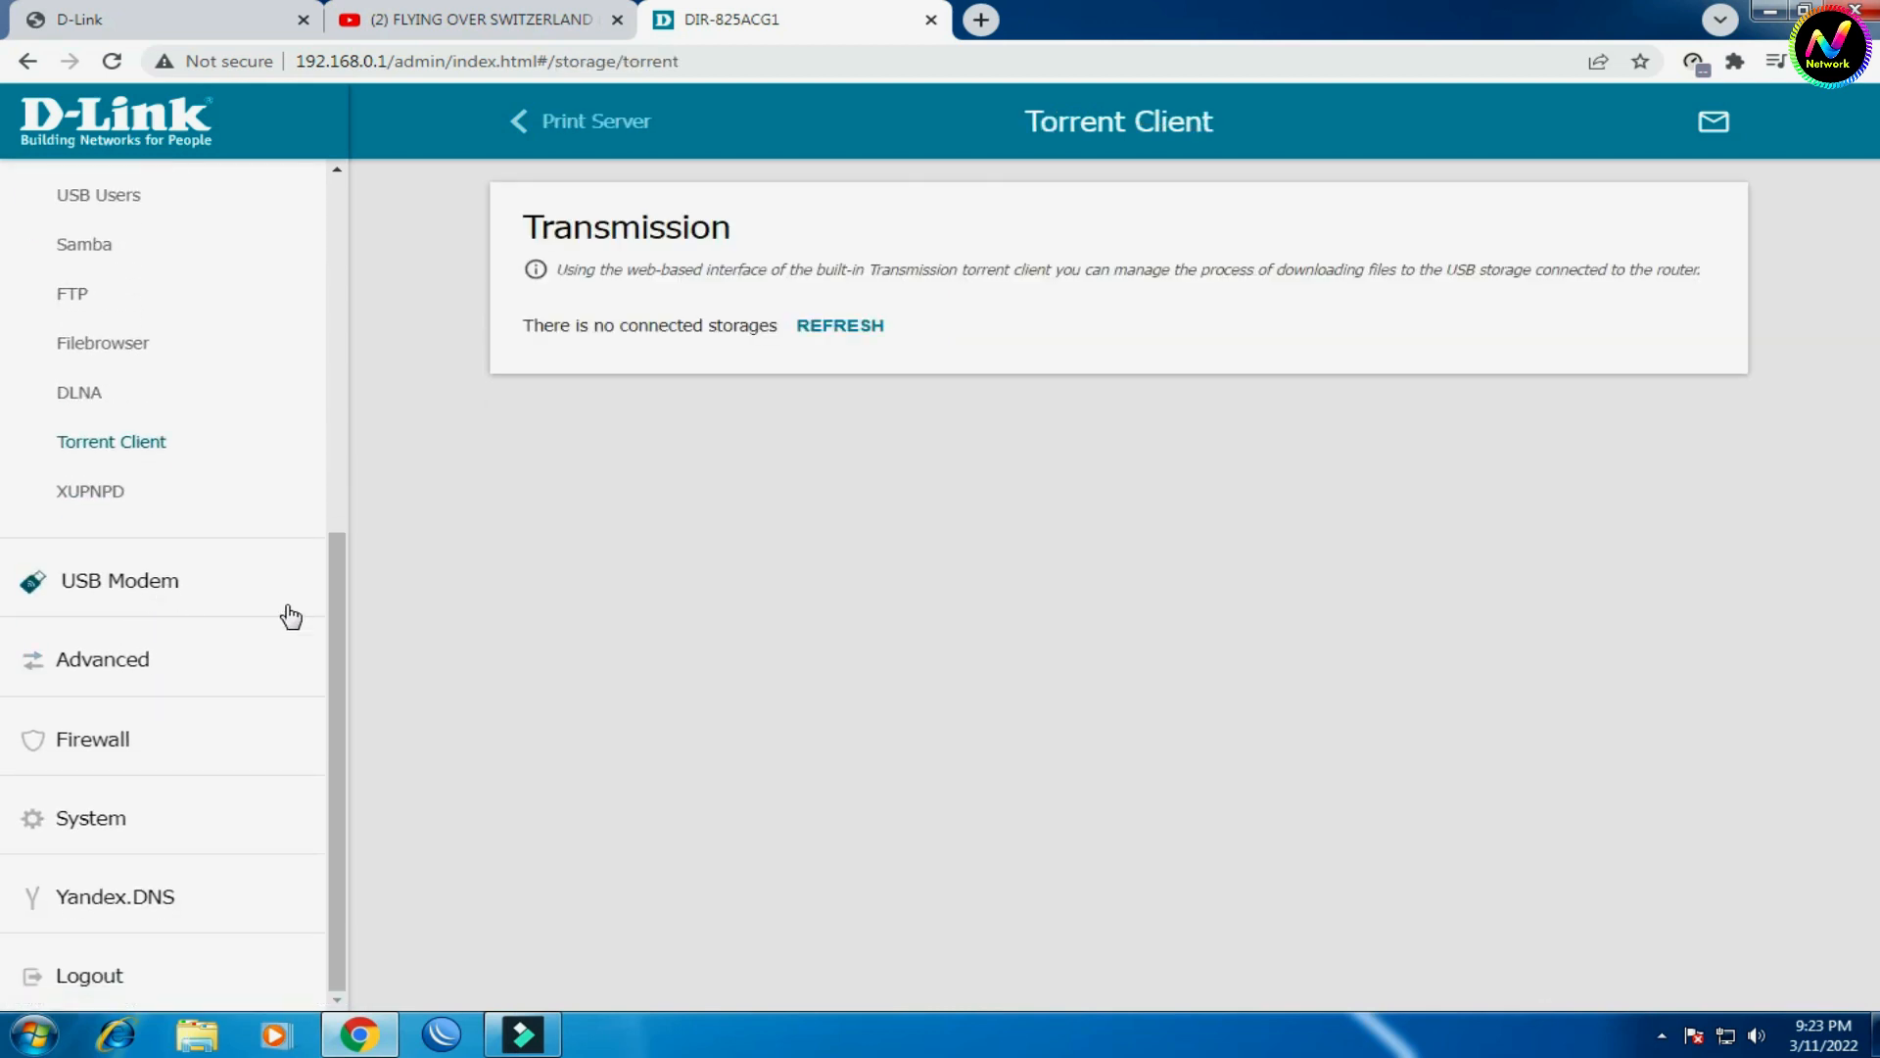
{"action": "left_click", "coordinate": [139, 661]}
{"action": "left_click_drag", "start_coordinate": [335, 647], "coordinate": [335, 716]}
{"action": "left_click", "coordinate": [83, 527]}
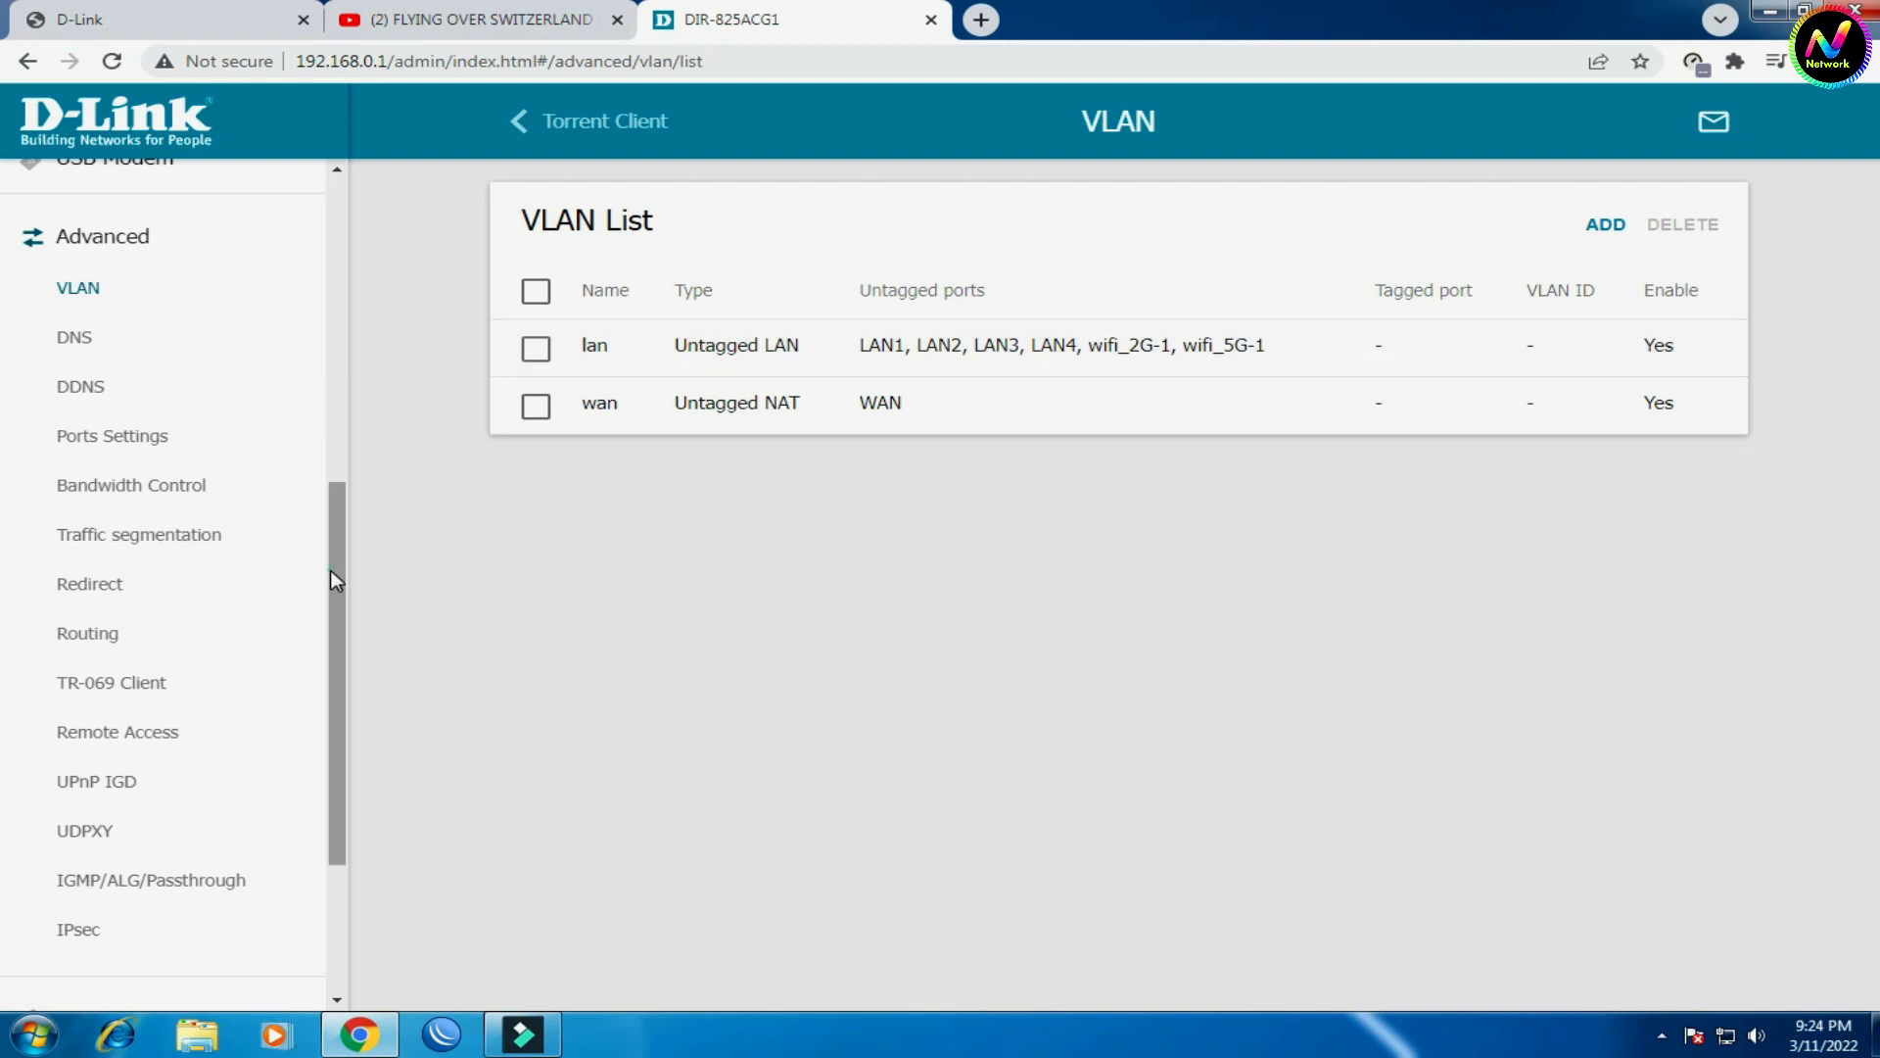
Step: Browse the DNS, DDNS, Ports Settings and Bandwidth Control pages under Advanced
{"action": "left_click_drag", "start_coordinate": [331, 570], "coordinate": [358, 508]}
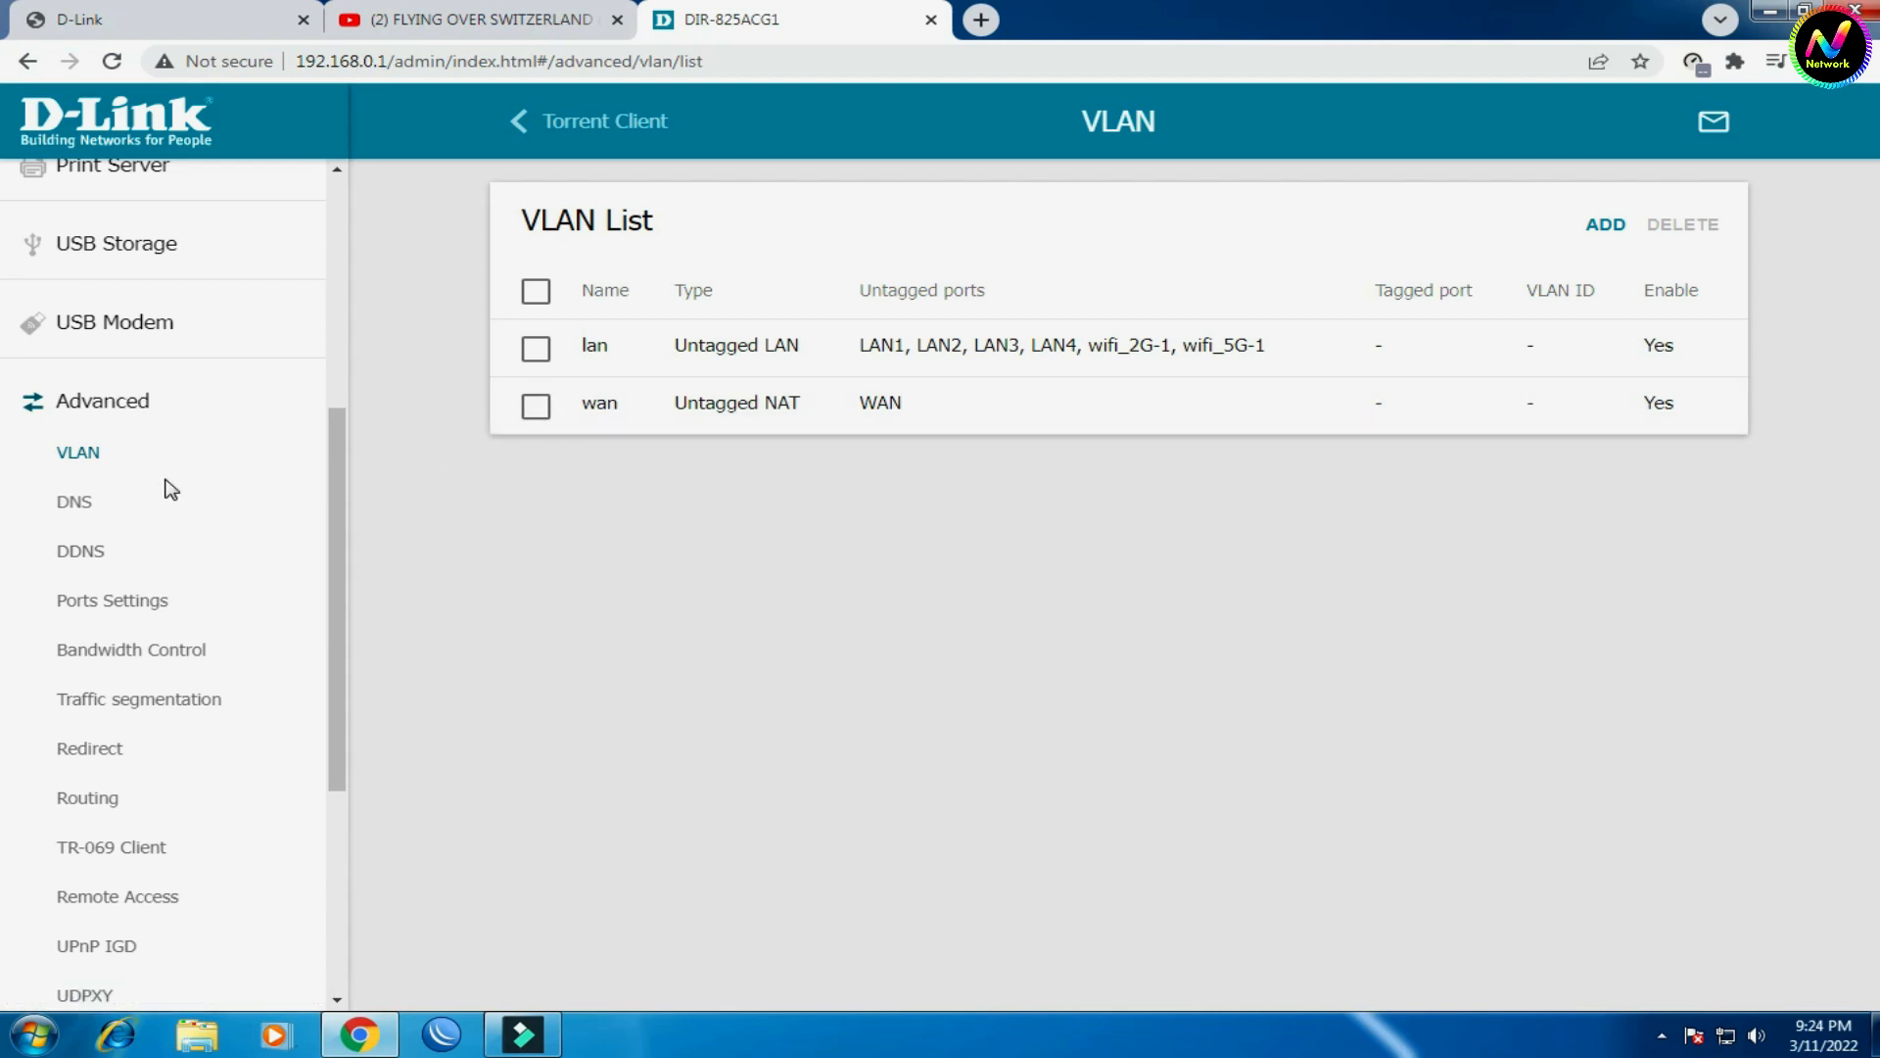
{"action": "left_click", "coordinate": [90, 502]}
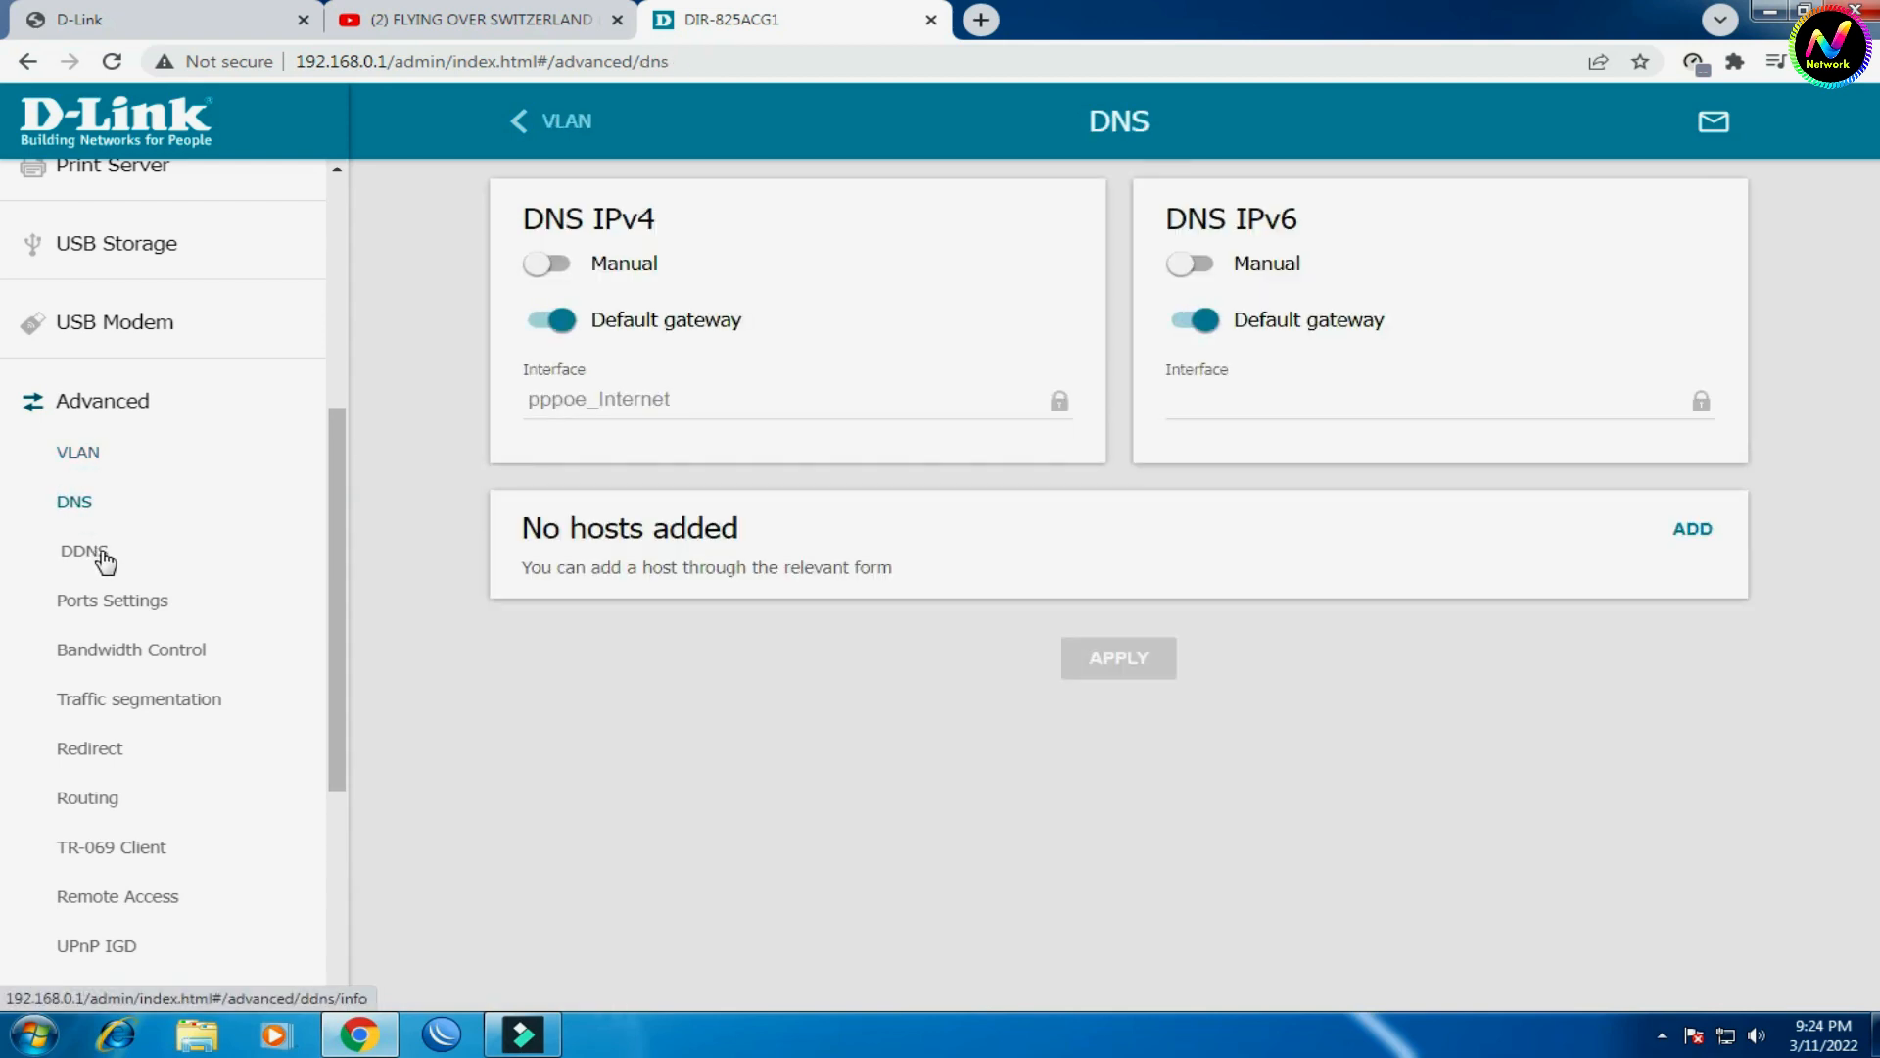
{"action": "left_click", "coordinate": [103, 556]}
{"action": "left_click", "coordinate": [153, 605]}
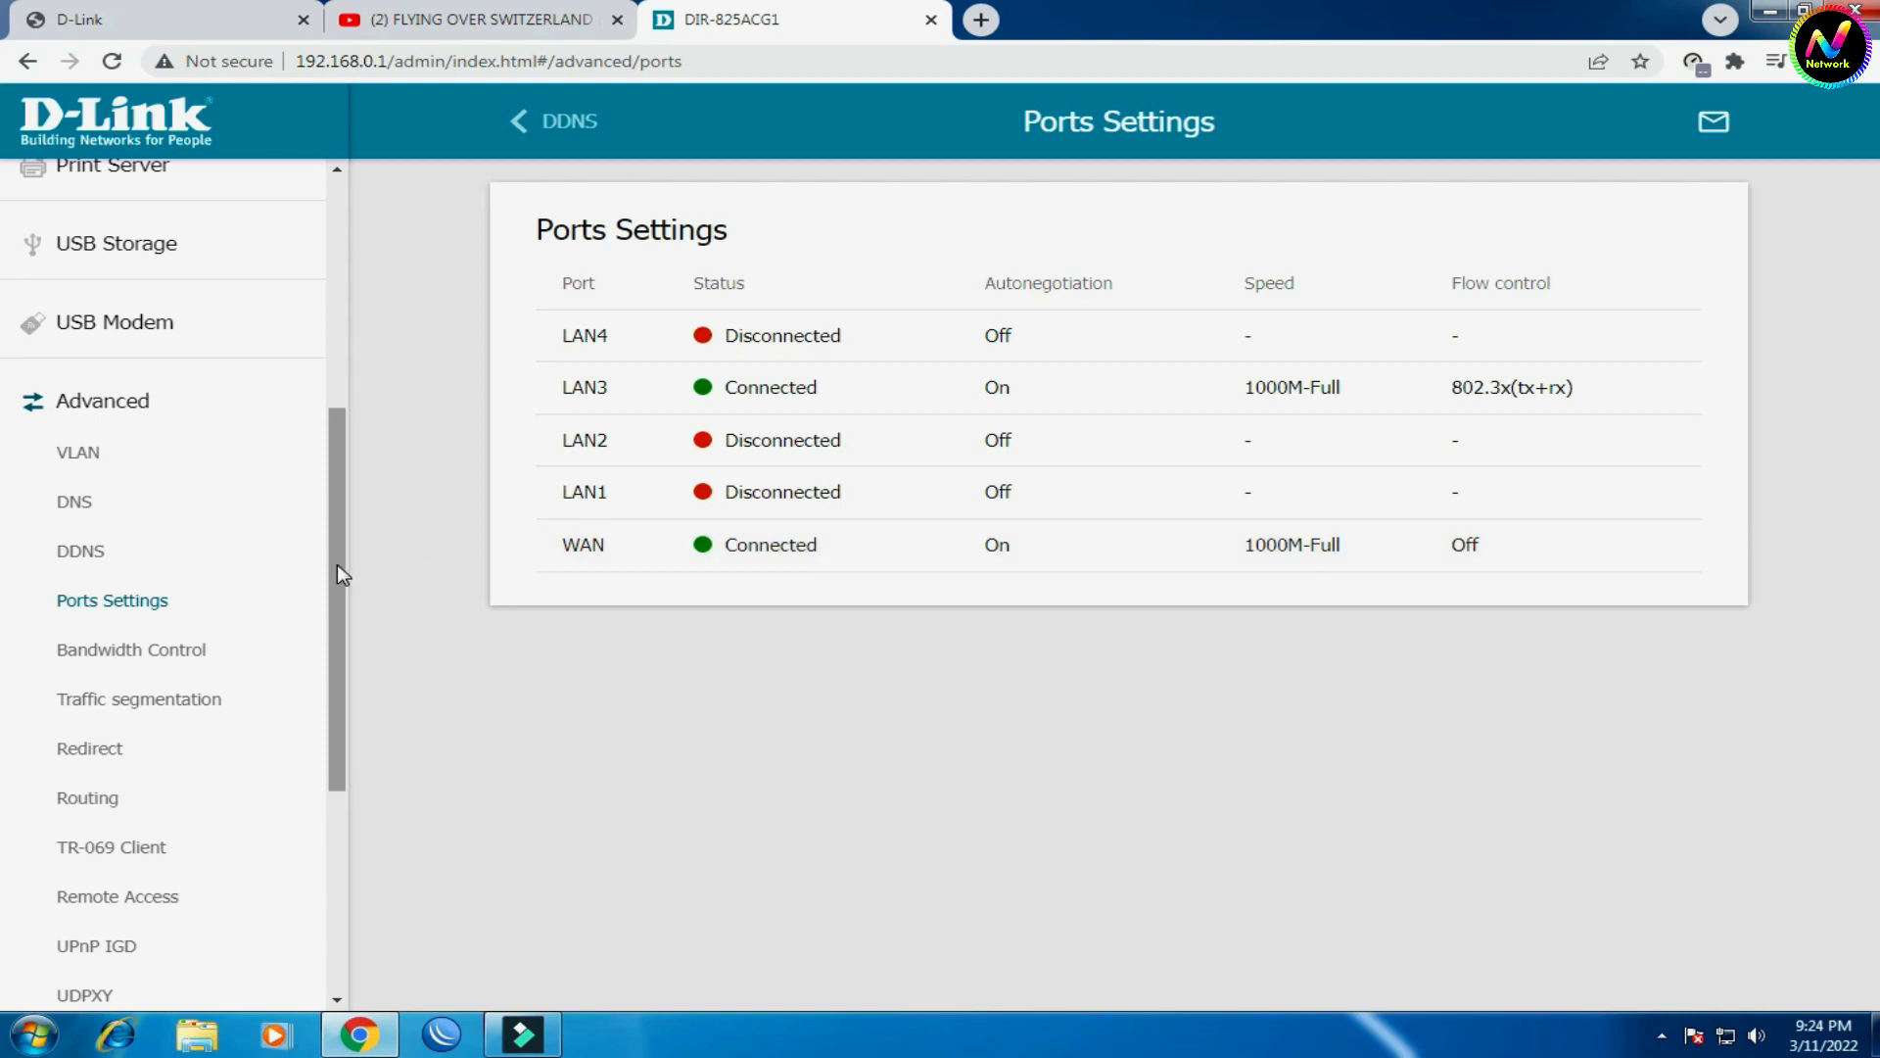
{"action": "scroll", "coordinate": [337, 564], "scroll_direction": "down", "scroll_amount": 1}
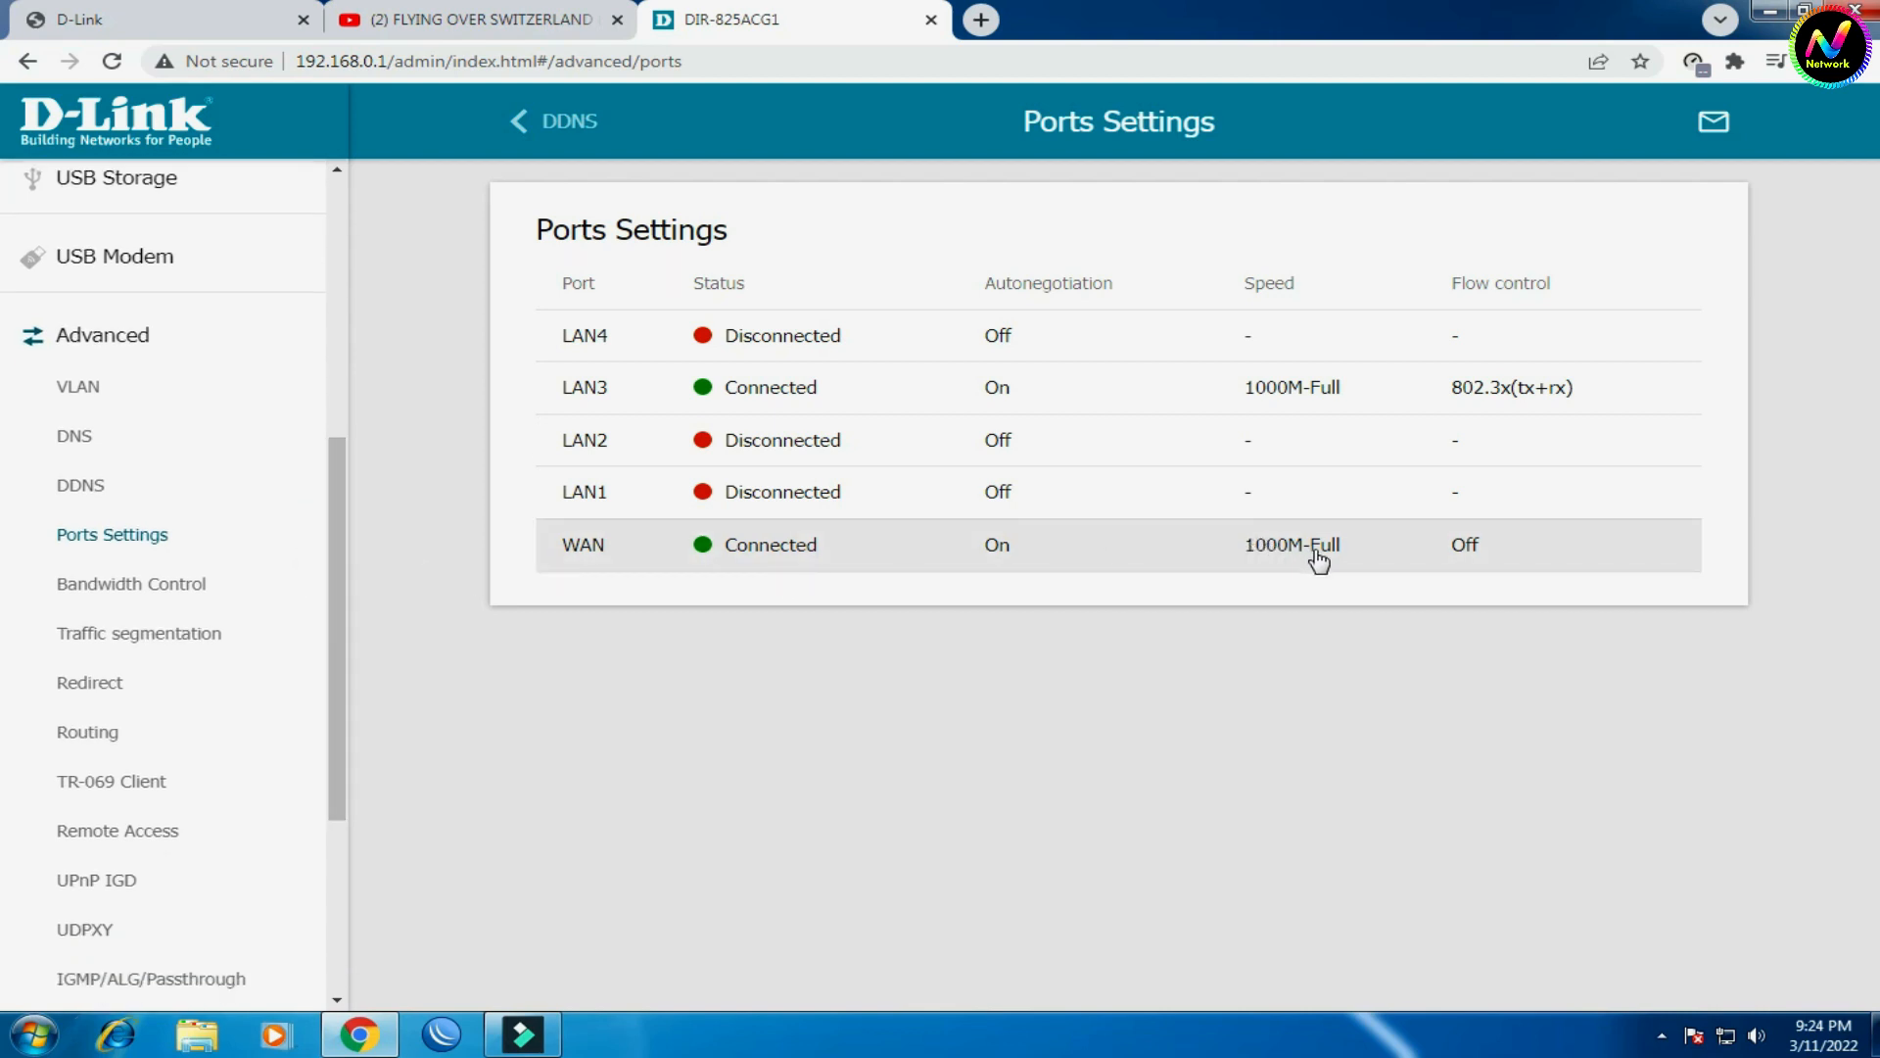
{"action": "left_click", "coordinate": [171, 585]}
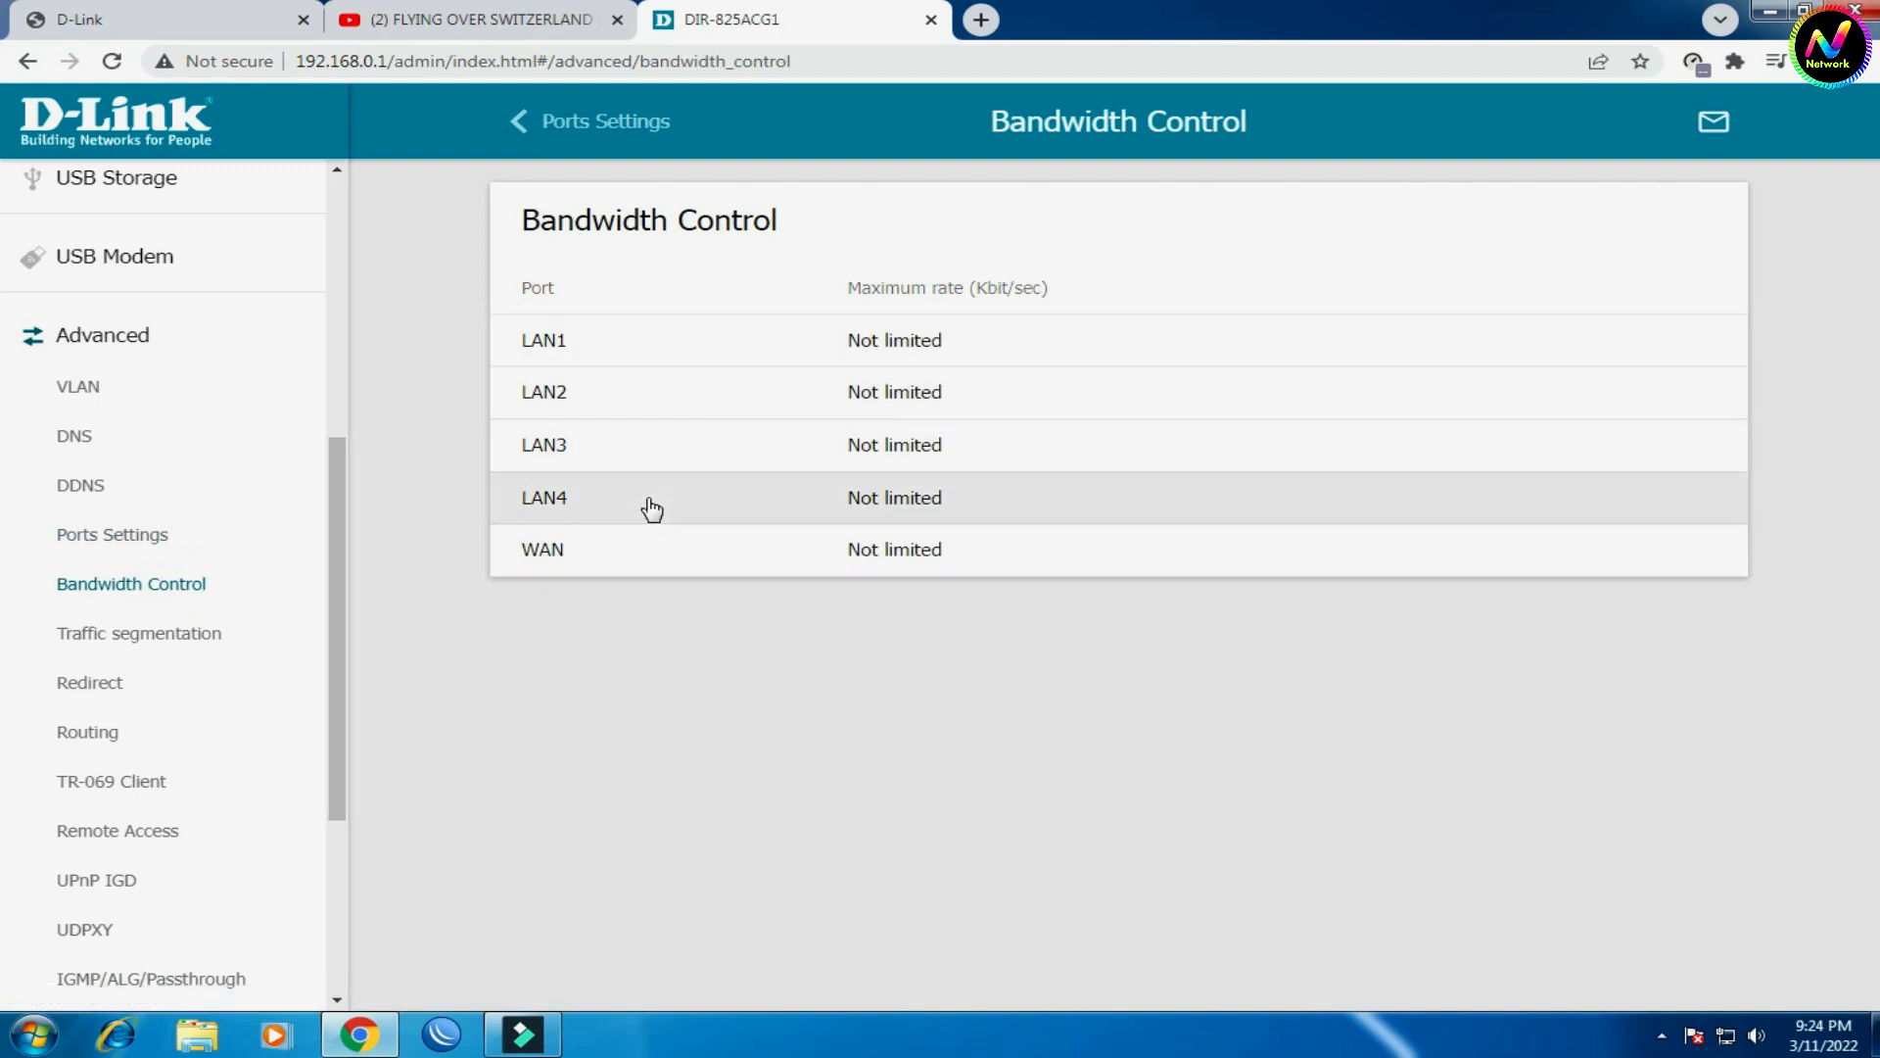
Step: Open the LAN1 and LAN3 bandwidth limit dialogs and try enabling a LAN3 rate limit without saving it
{"action": "left_click", "coordinate": [933, 340]}
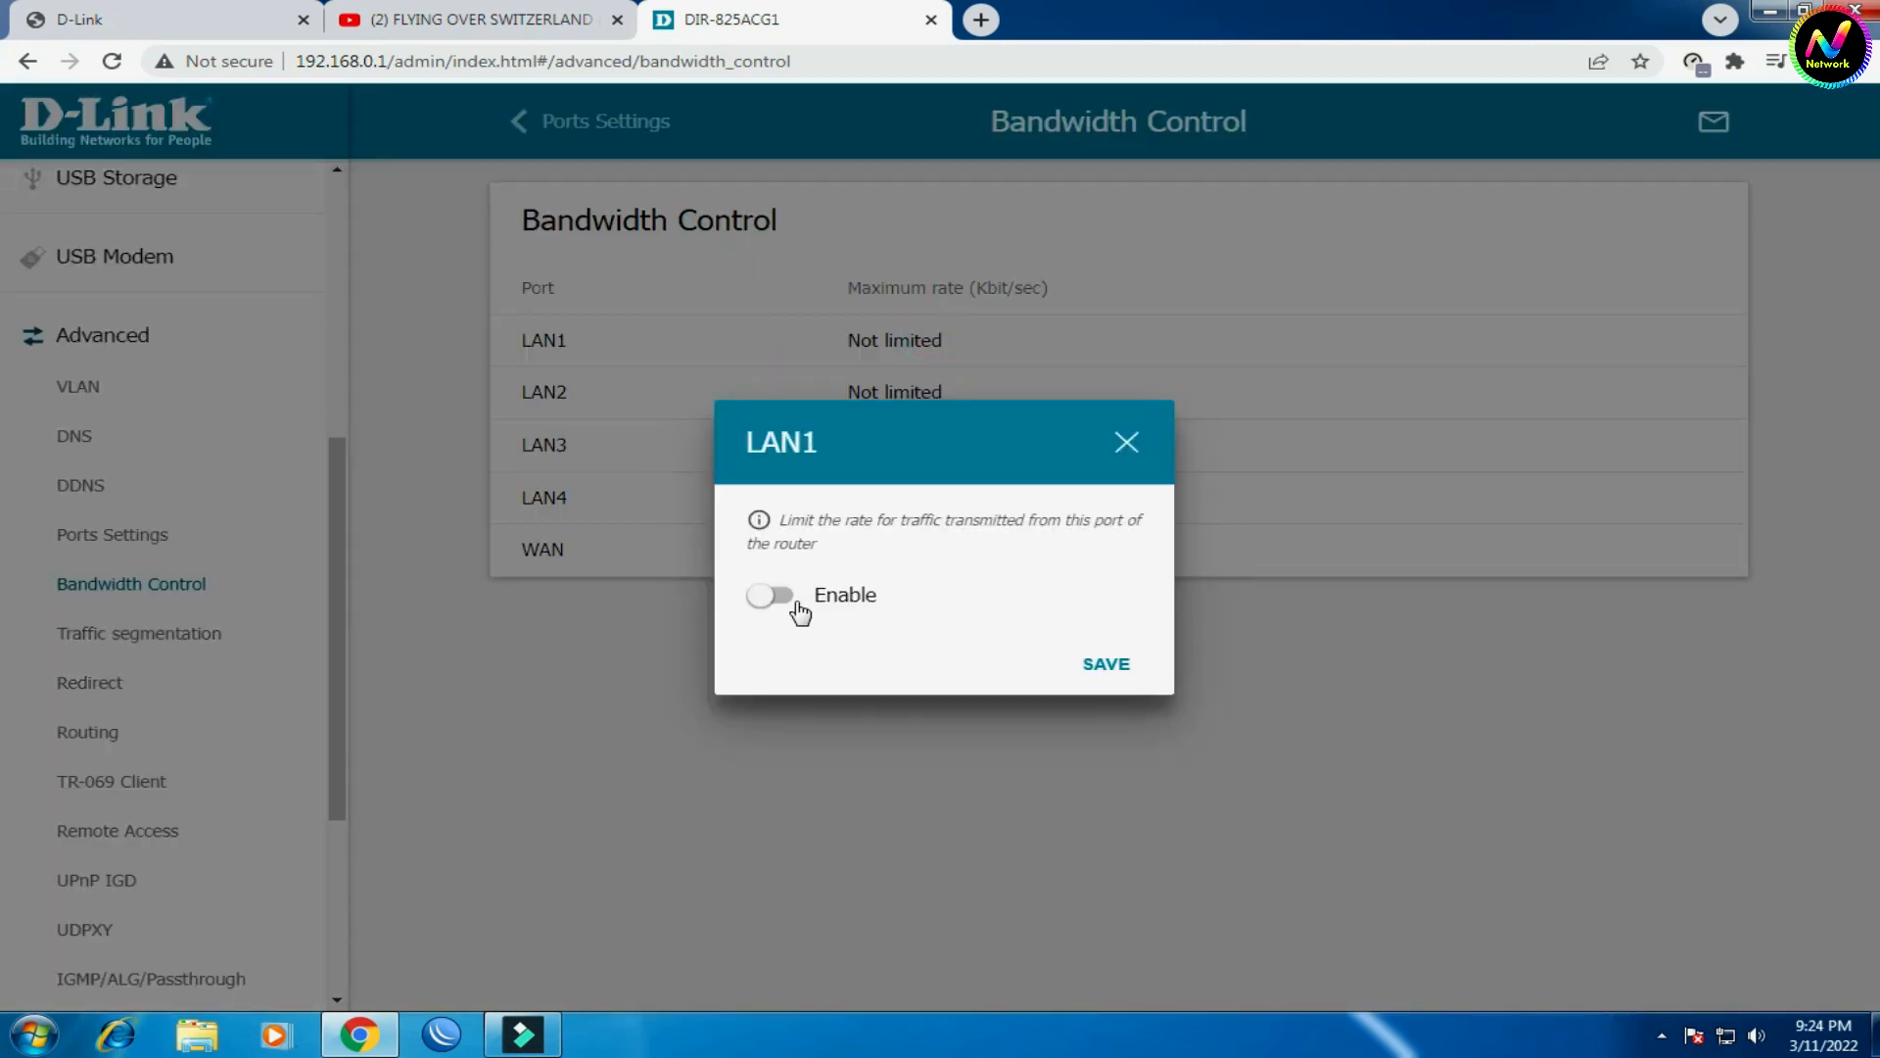
{"action": "left_click", "coordinate": [1124, 443]}
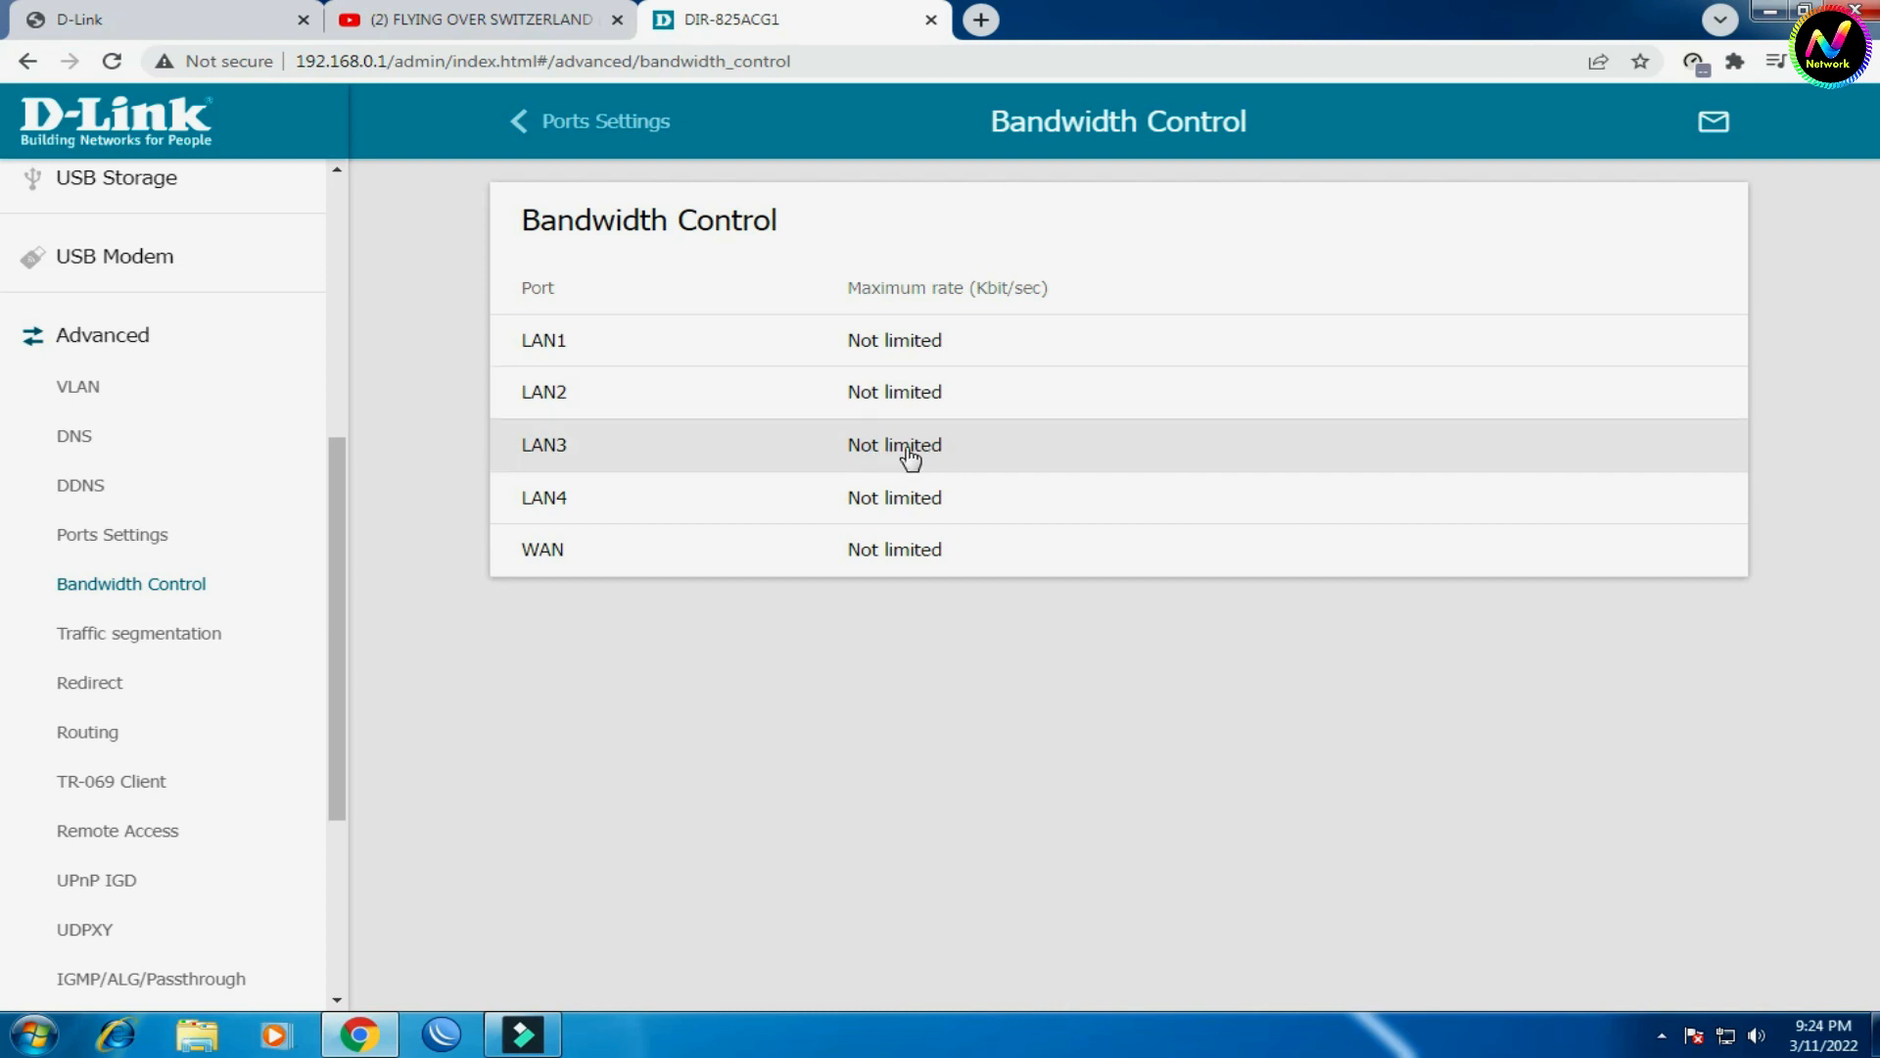
{"action": "left_click", "coordinate": [621, 444]}
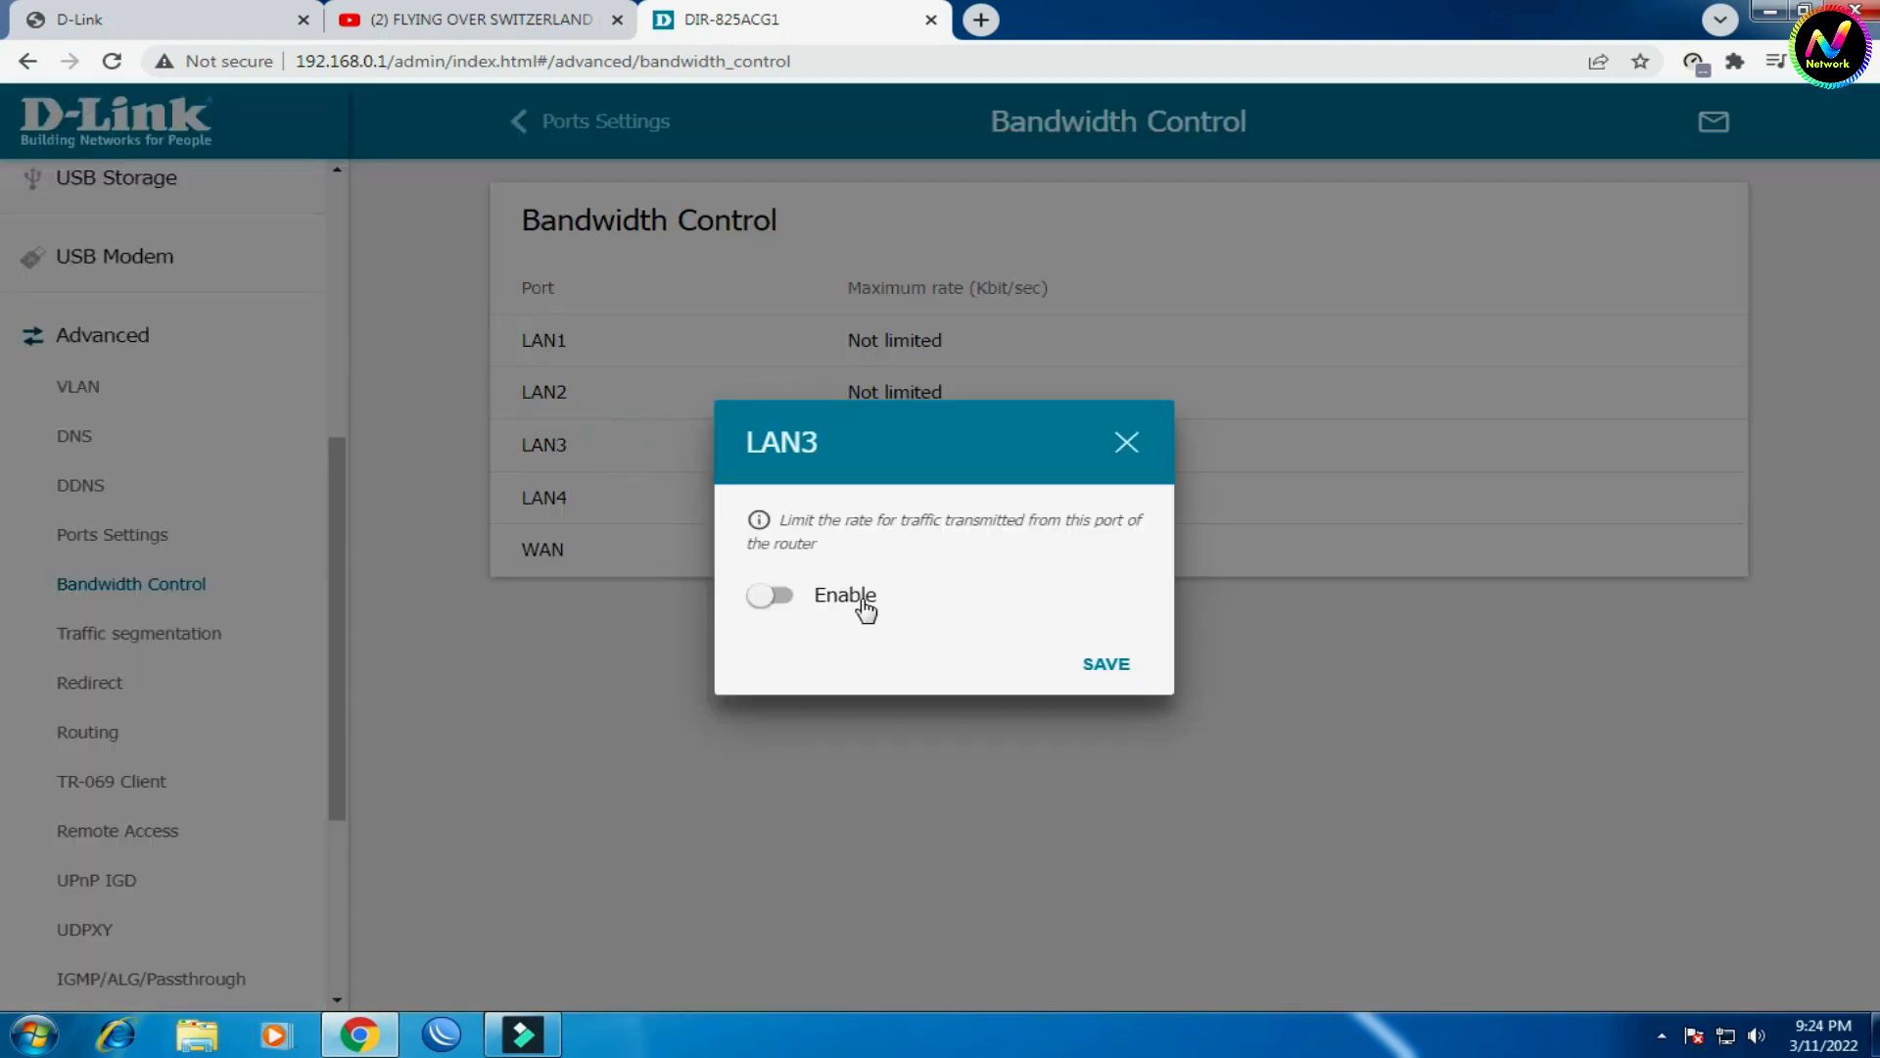
{"action": "left_click", "coordinate": [779, 599]}
{"action": "left_click_drag", "start_coordinate": [874, 588], "coordinate": [729, 599]}
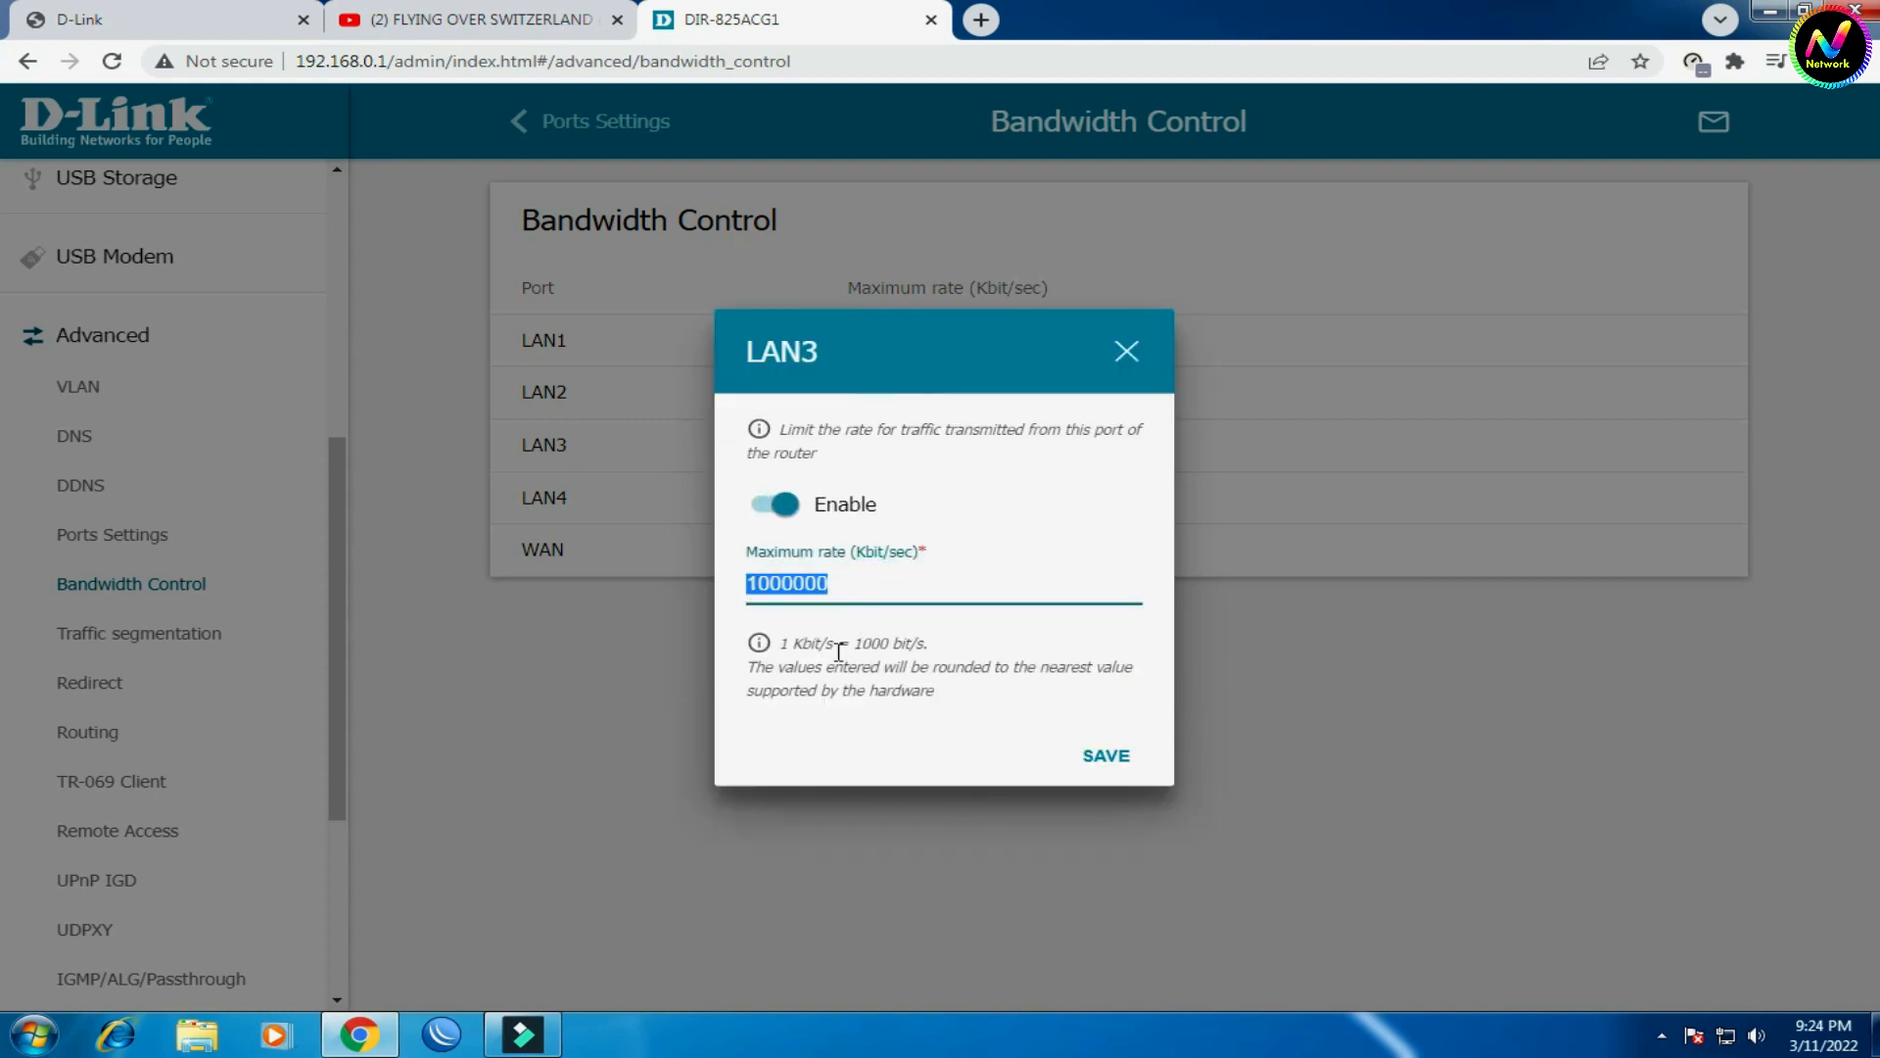
{"action": "left_click", "coordinate": [1126, 350]}
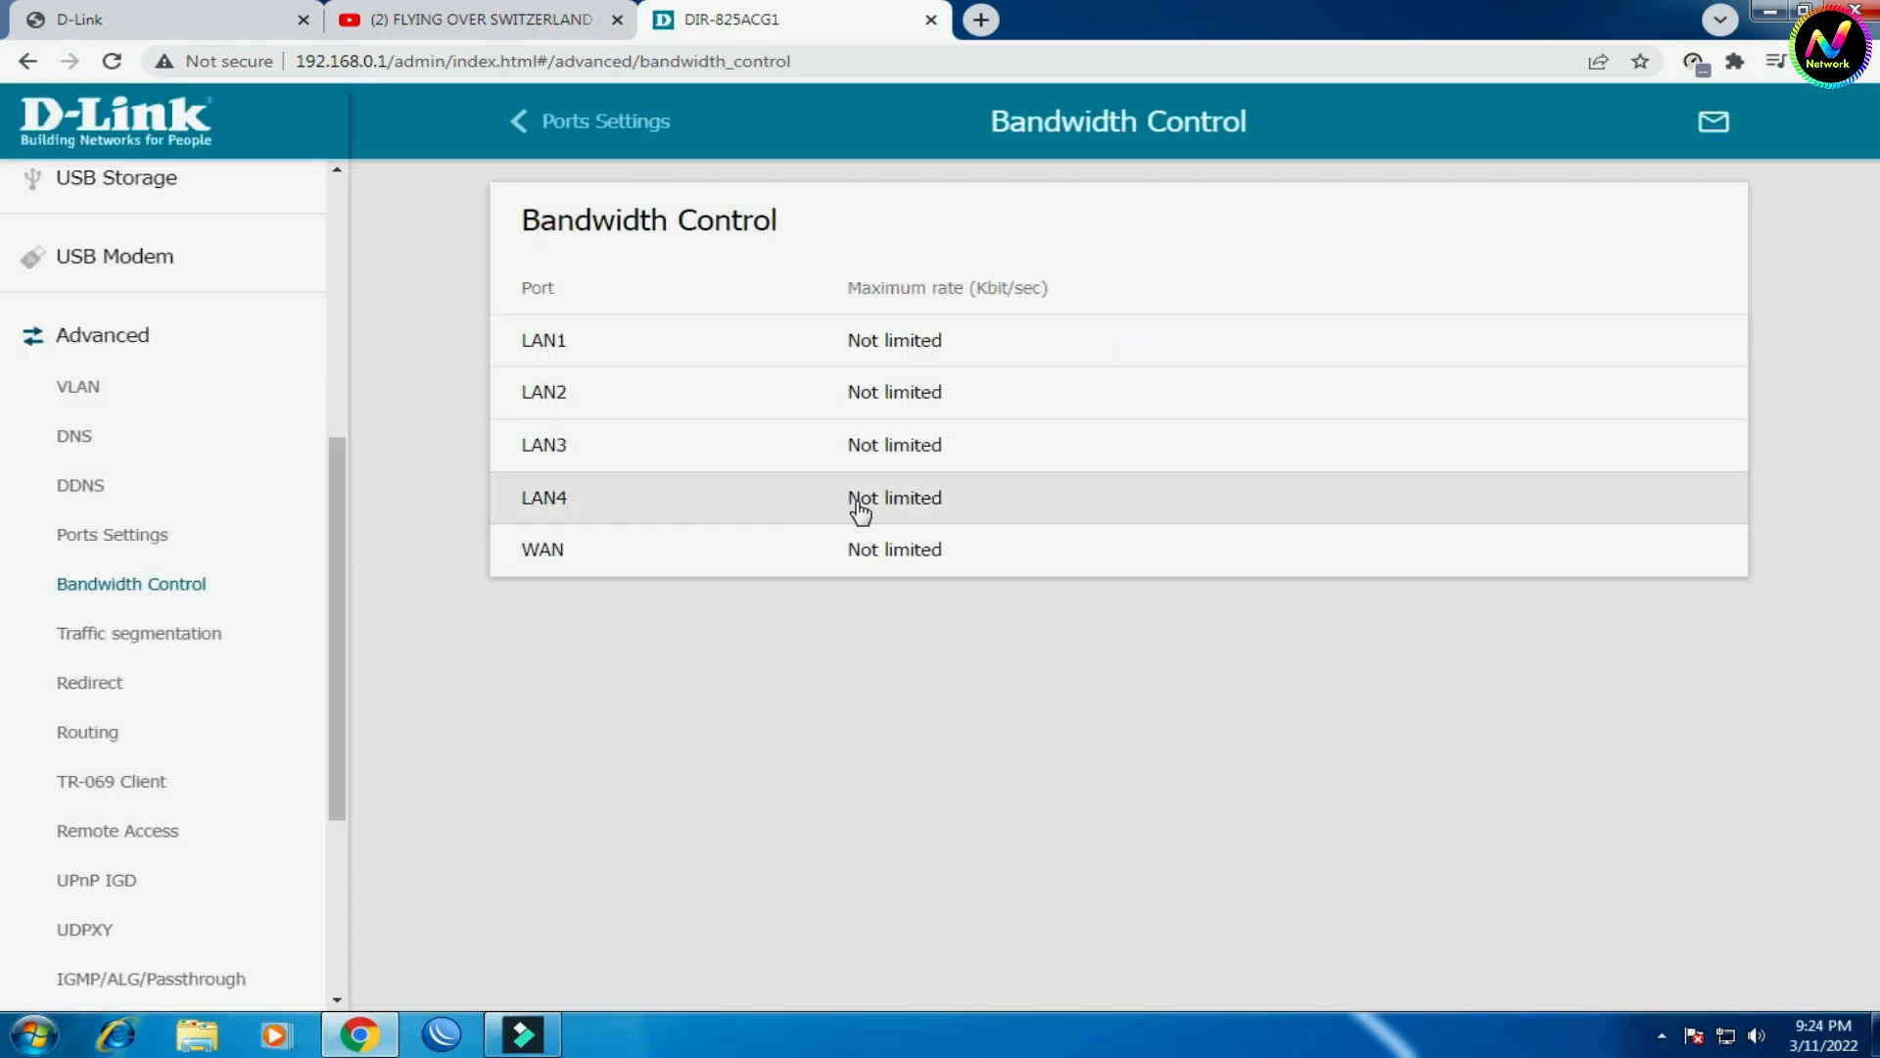
Step: Browse the Traffic segmentation, Redirect and Routing pages under Advanced
{"action": "left_click_drag", "start_coordinate": [339, 660], "coordinate": [342, 709]}
{"action": "left_click", "coordinate": [212, 574]}
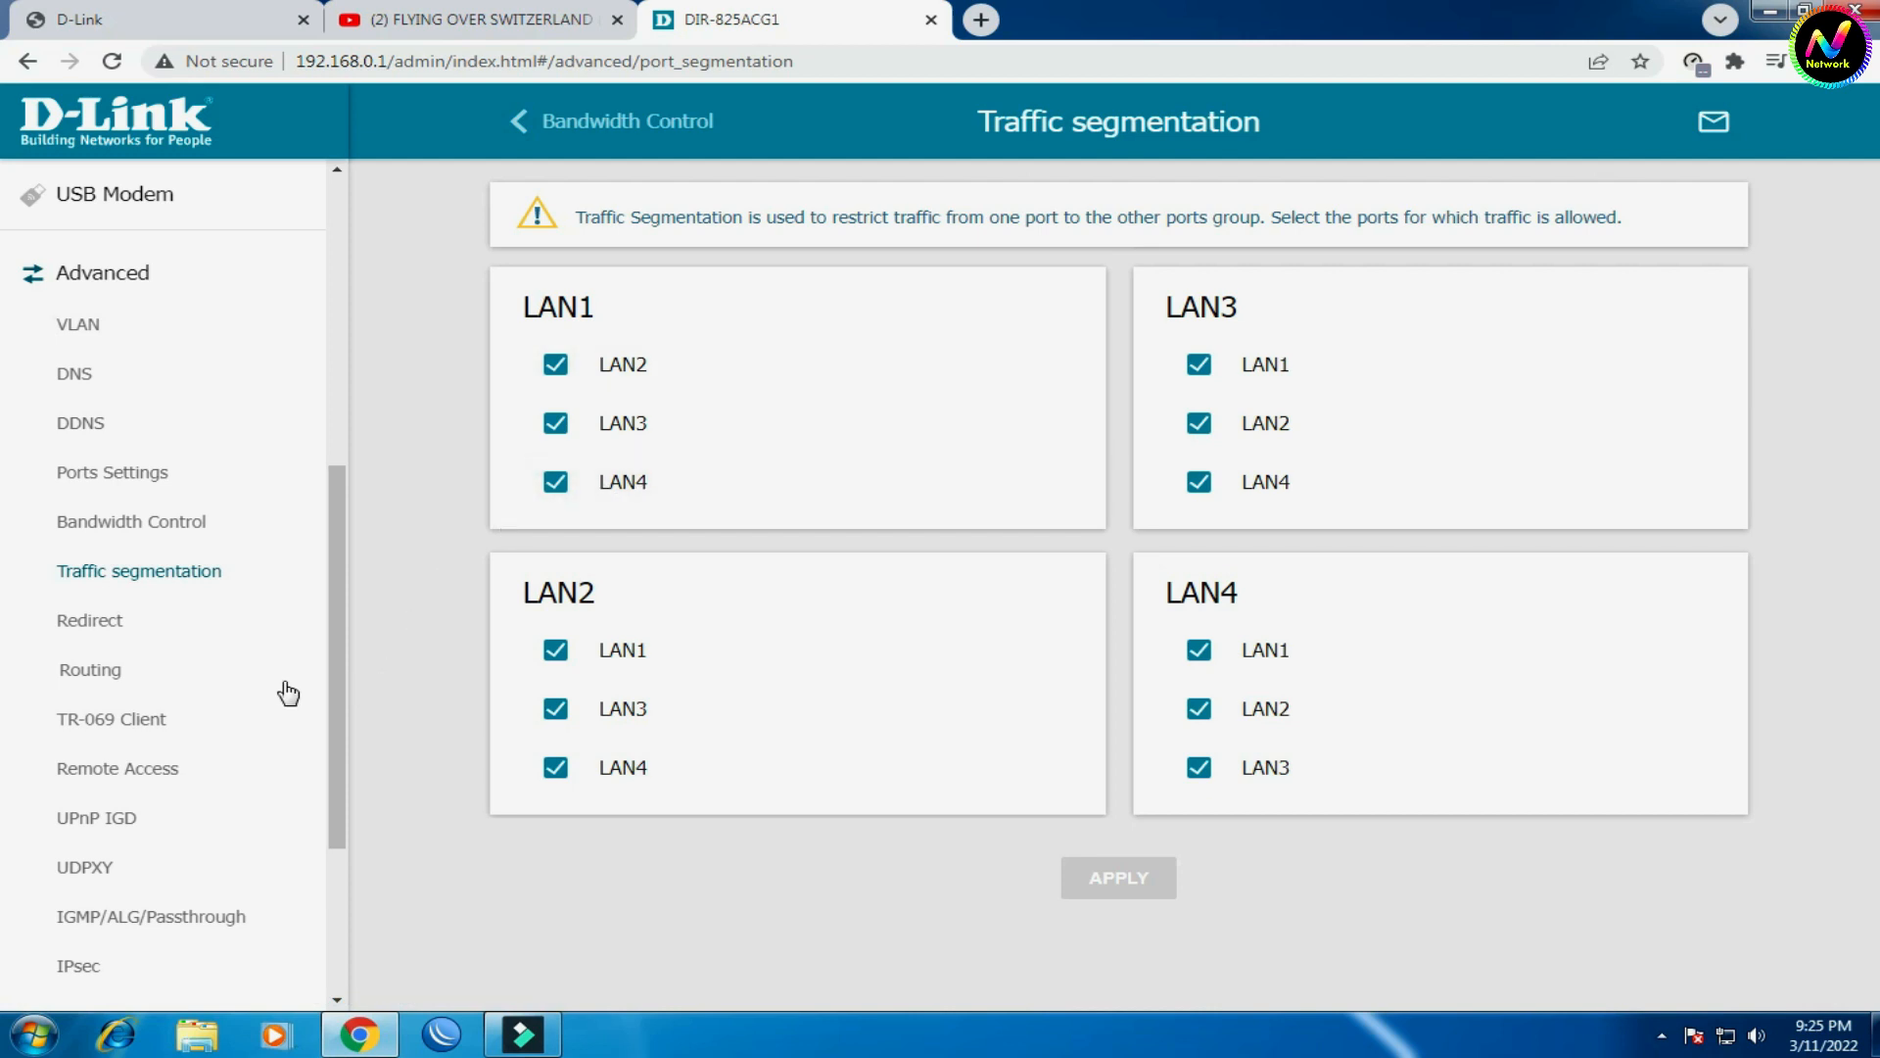
{"action": "left_click", "coordinate": [105, 623]}
{"action": "left_click_drag", "start_coordinate": [338, 597], "coordinate": [337, 627]}
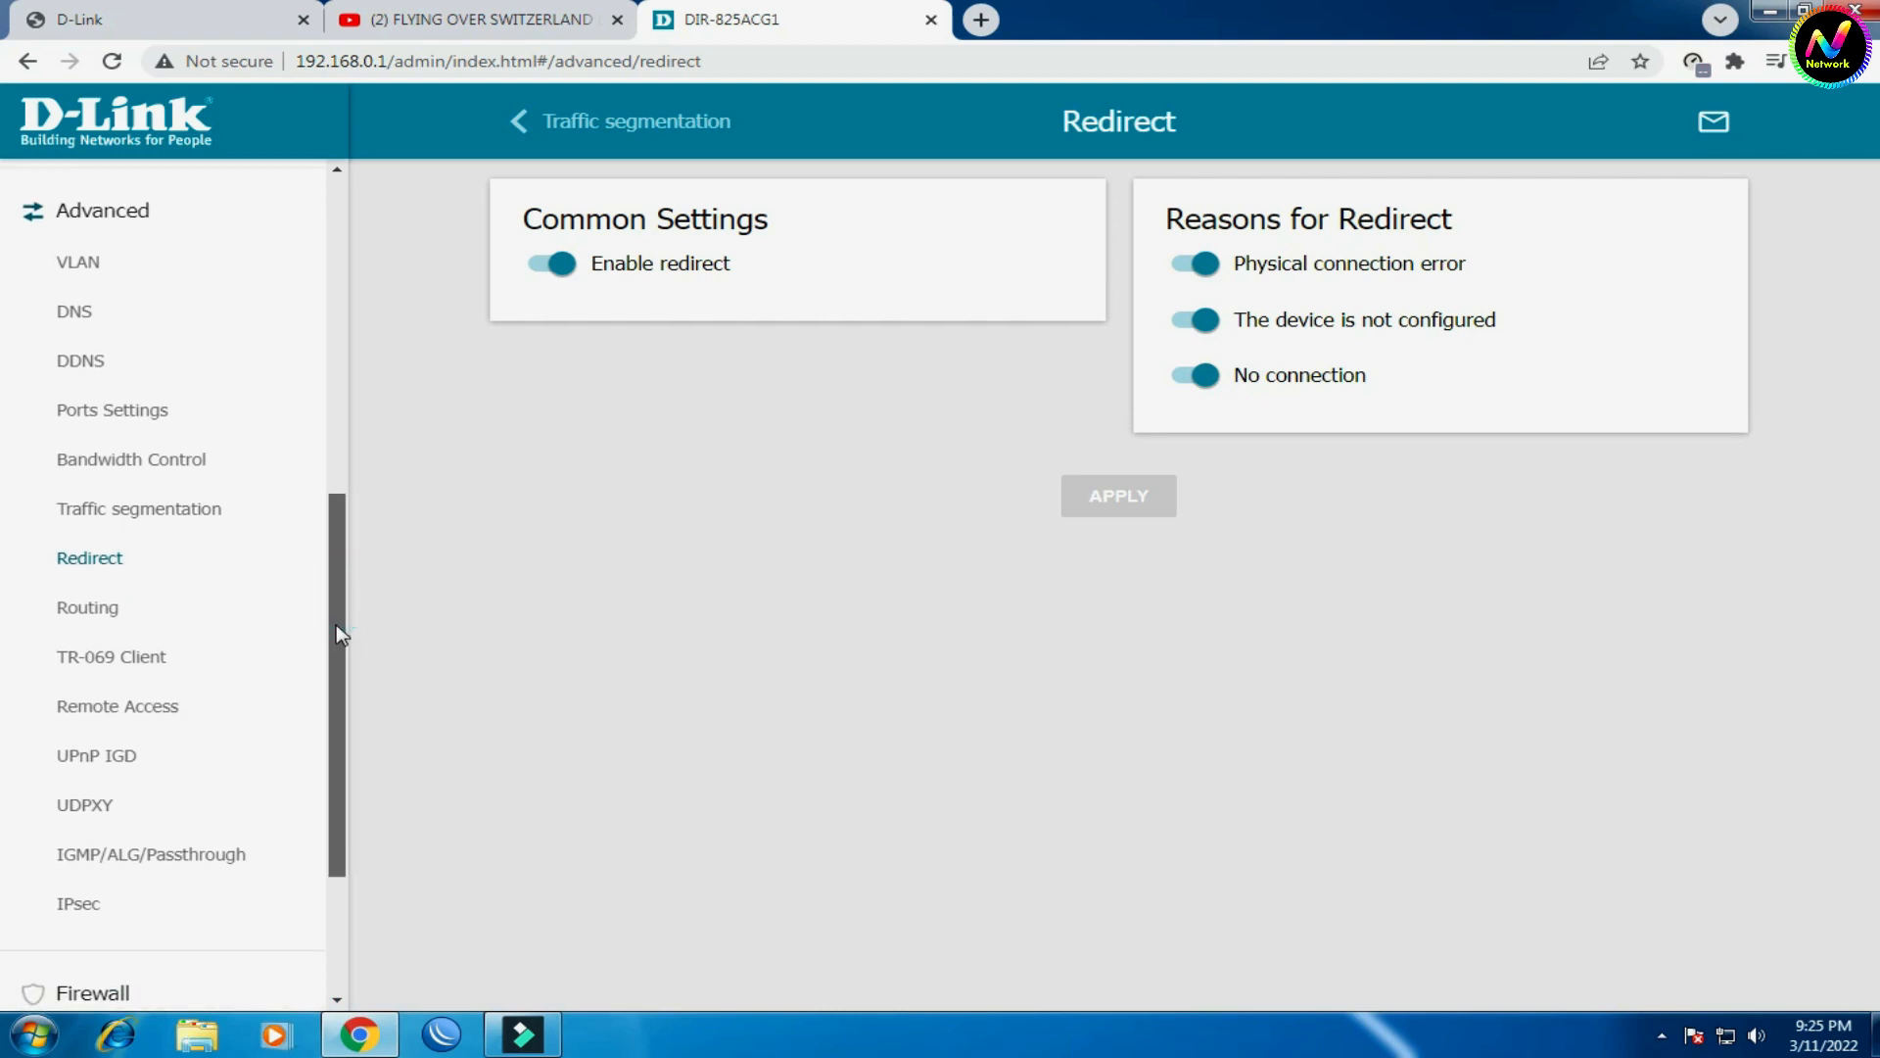
{"action": "left_click", "coordinate": [110, 611]}
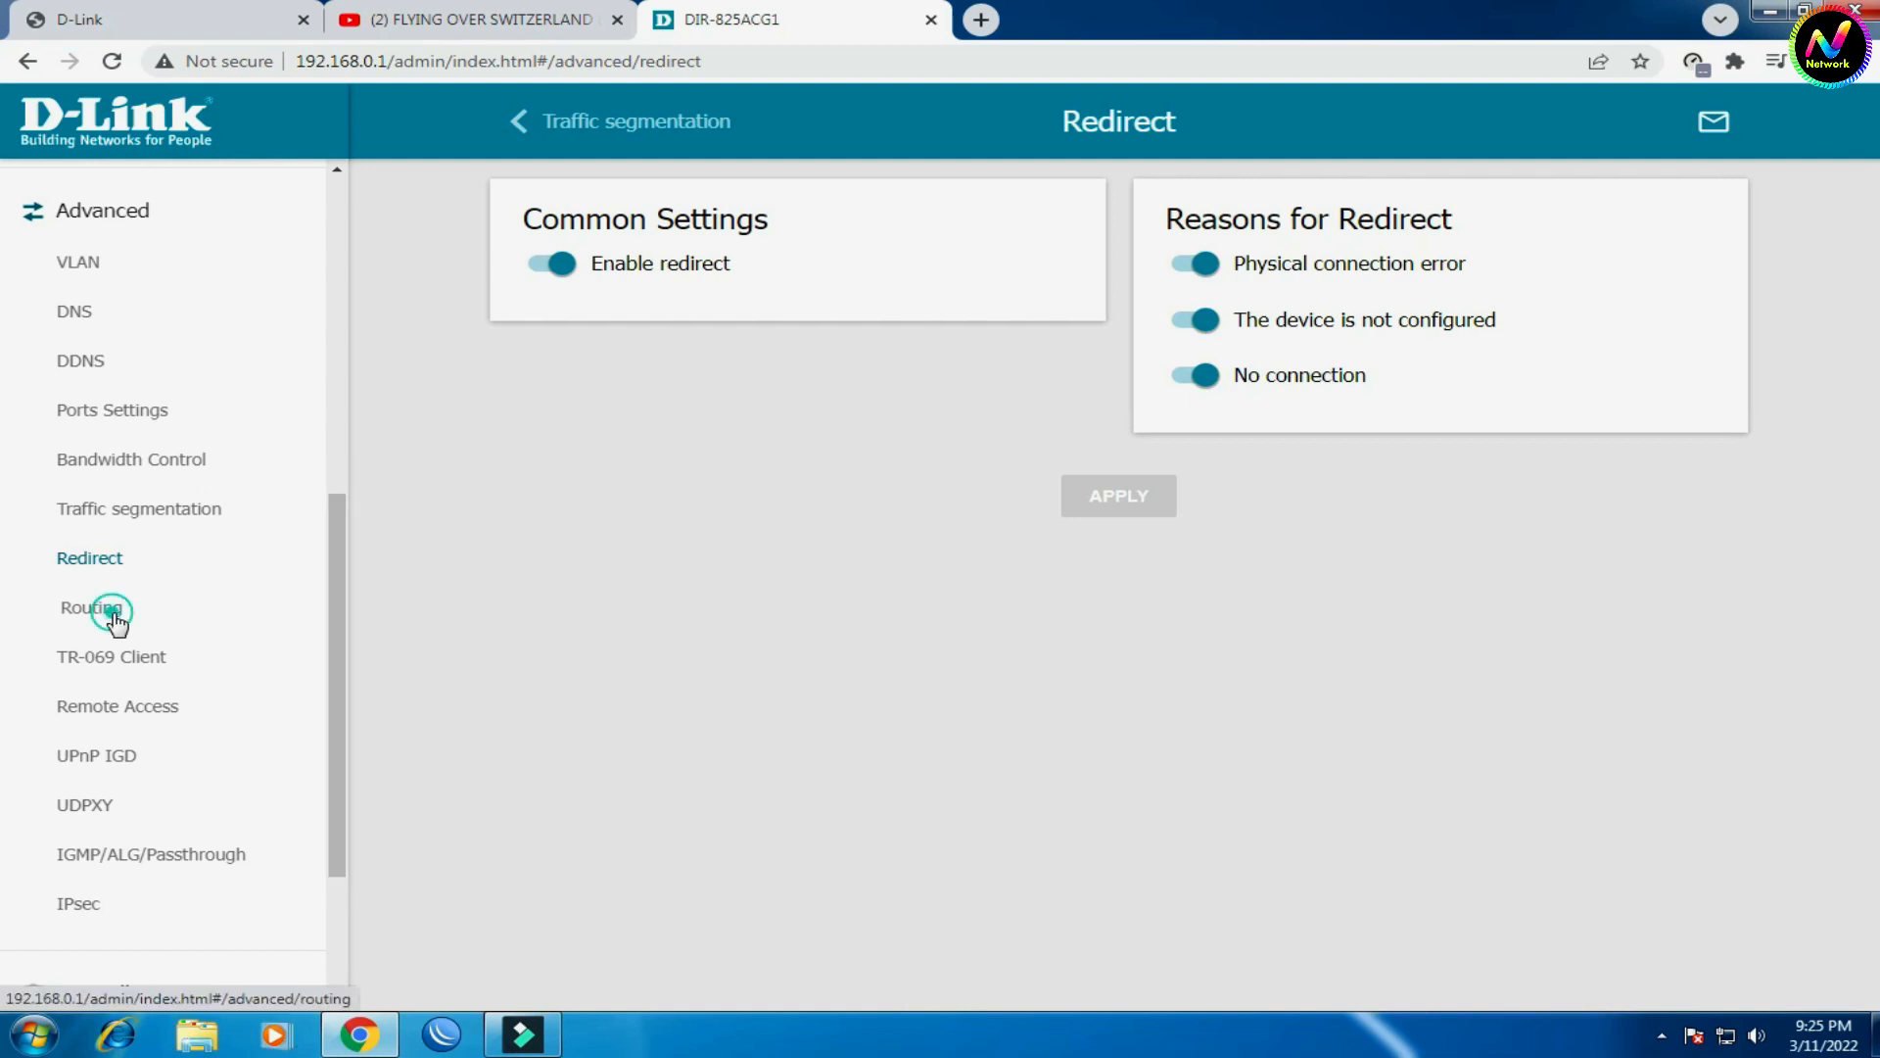
{"action": "left_click_drag", "start_coordinate": [343, 639], "coordinate": [351, 671]}
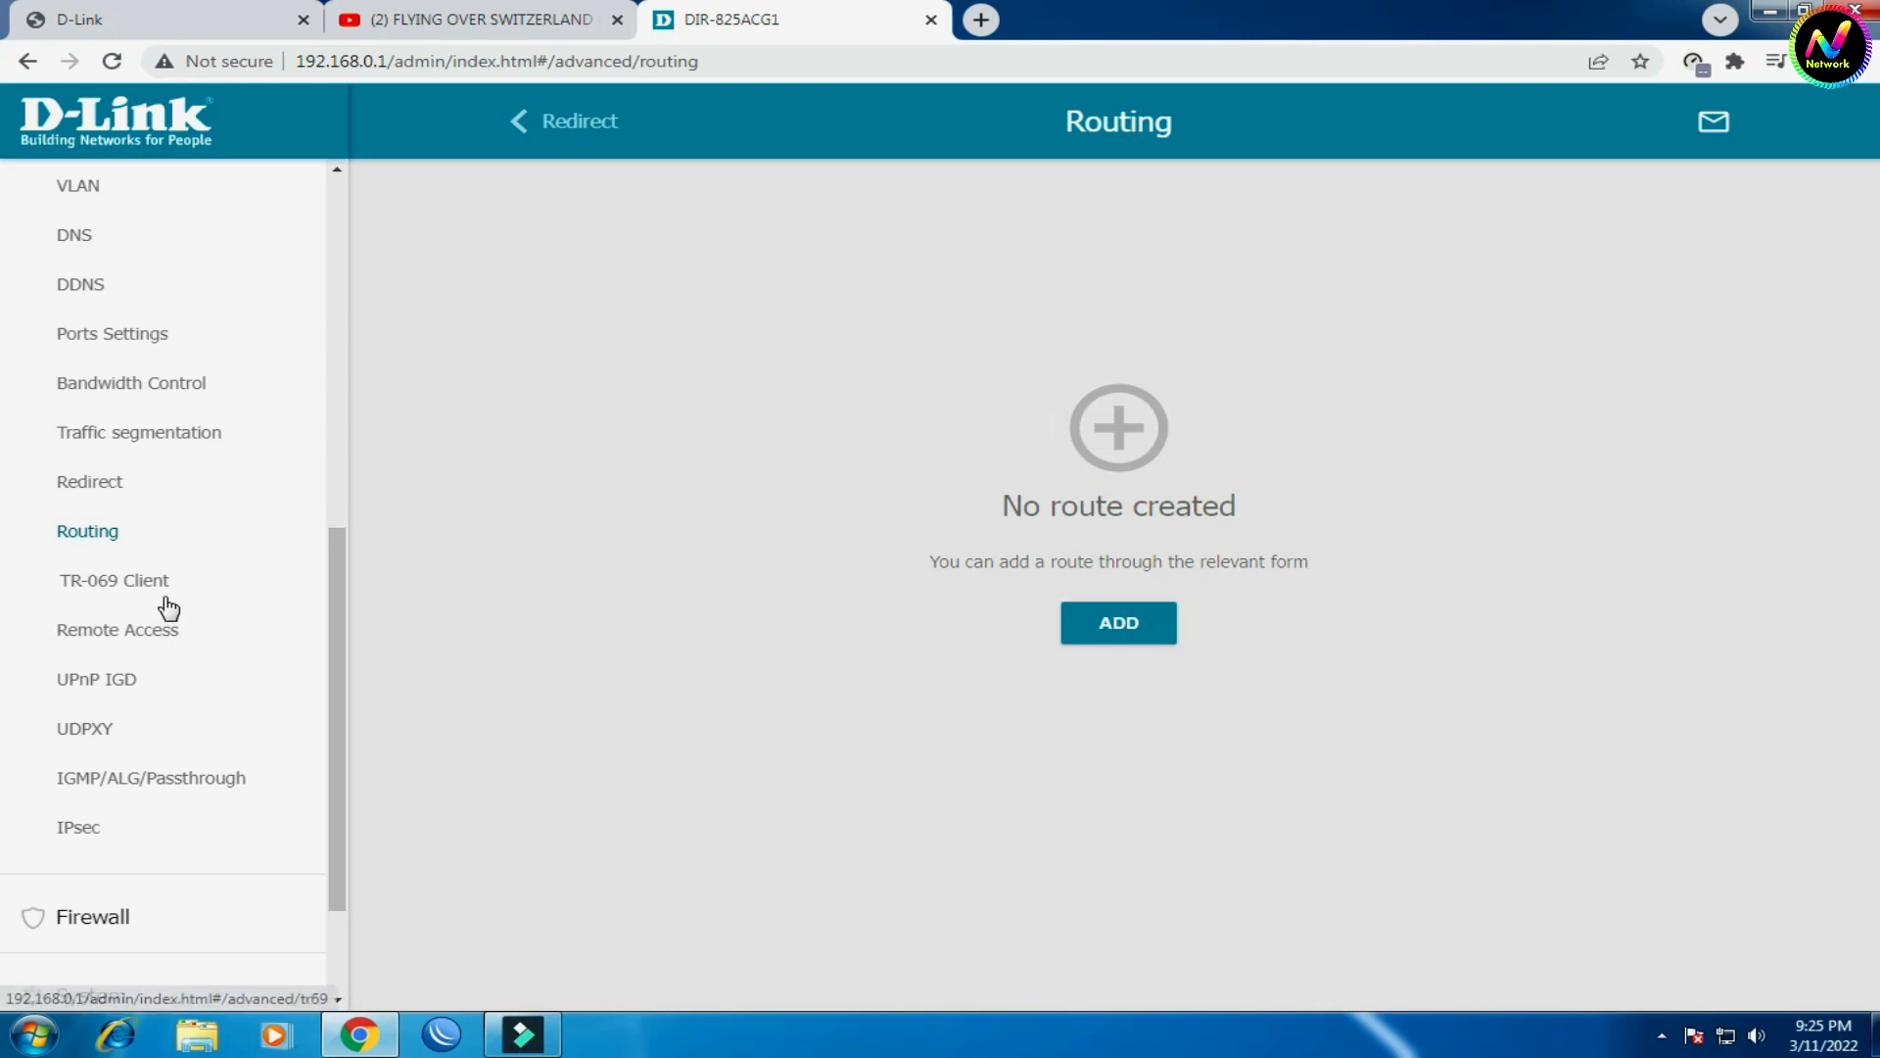
Step: Browse the Remote Access, UPnP IGD and IPsec pages under Advanced
{"action": "left_click", "coordinate": [165, 638]}
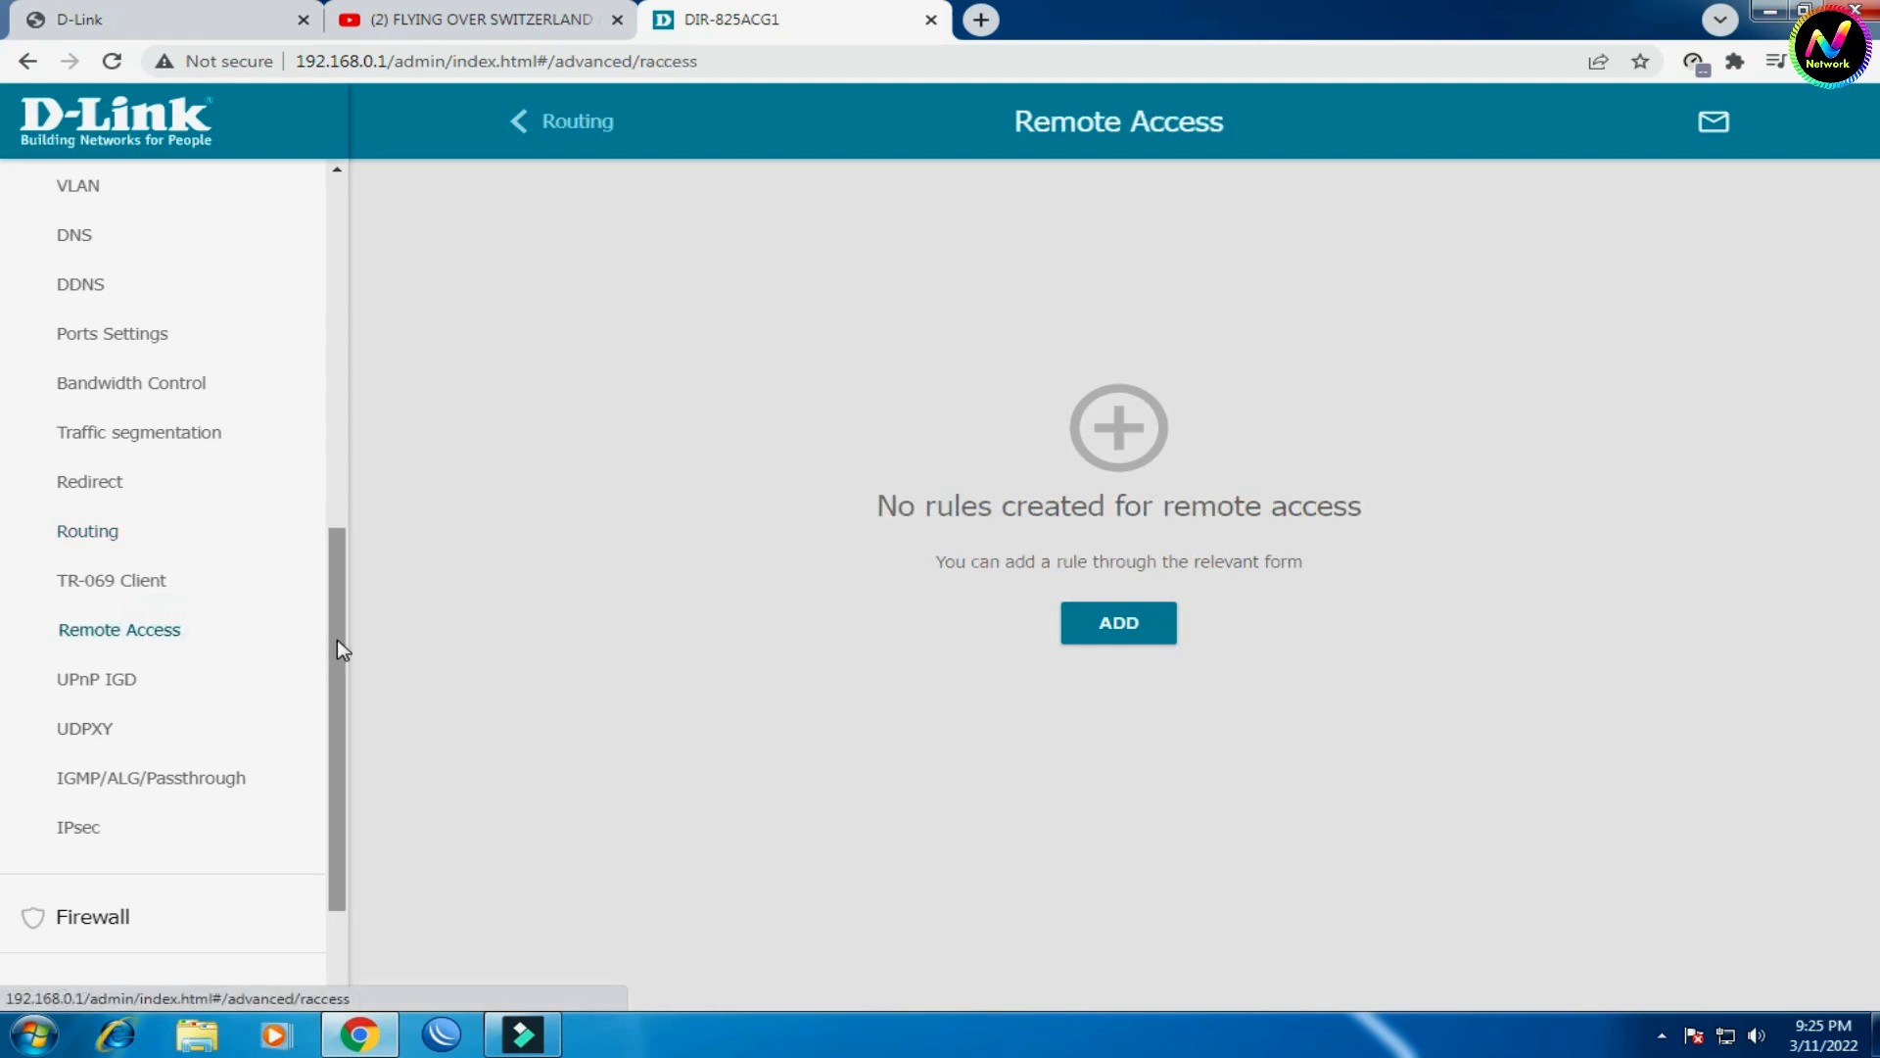
{"action": "scroll", "coordinate": [337, 636], "scroll_direction": "down", "scroll_amount": 1}
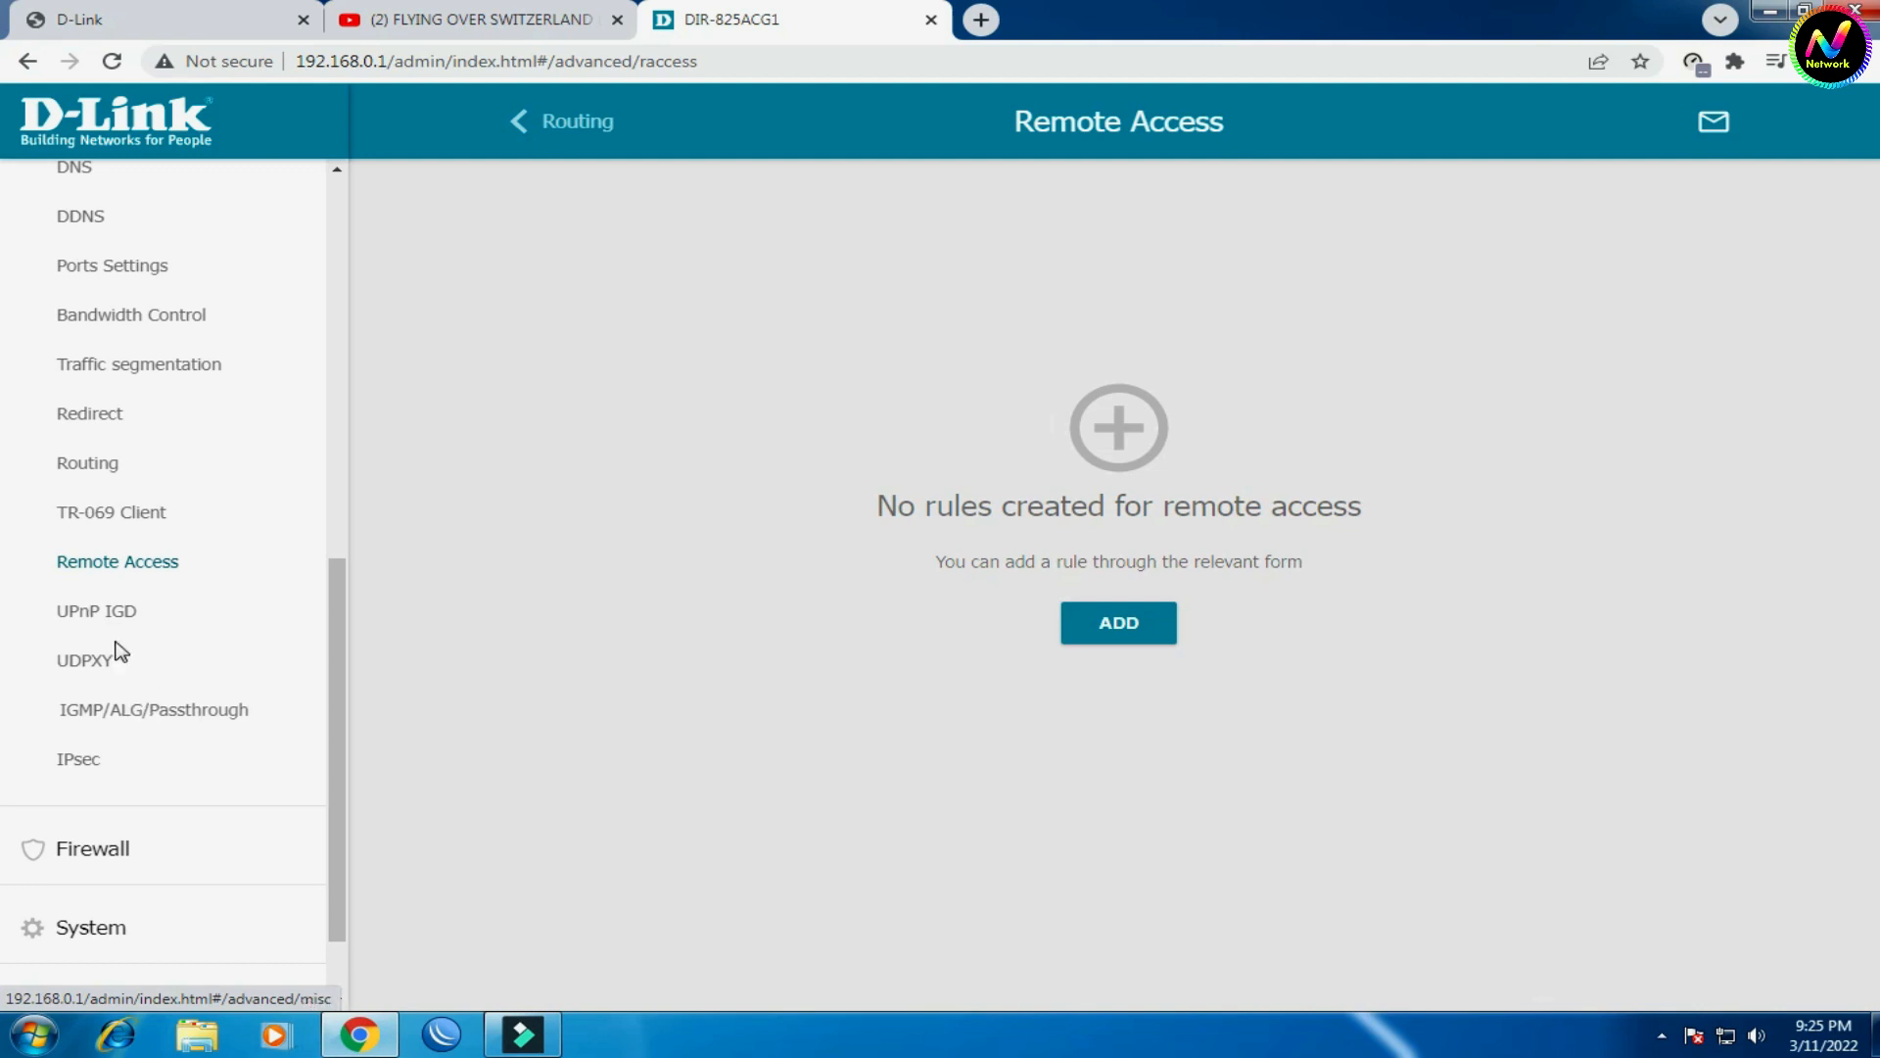
{"action": "left_click", "coordinate": [68, 615]}
{"action": "scroll", "coordinate": [330, 675], "scroll_direction": "down", "scroll_amount": 2}
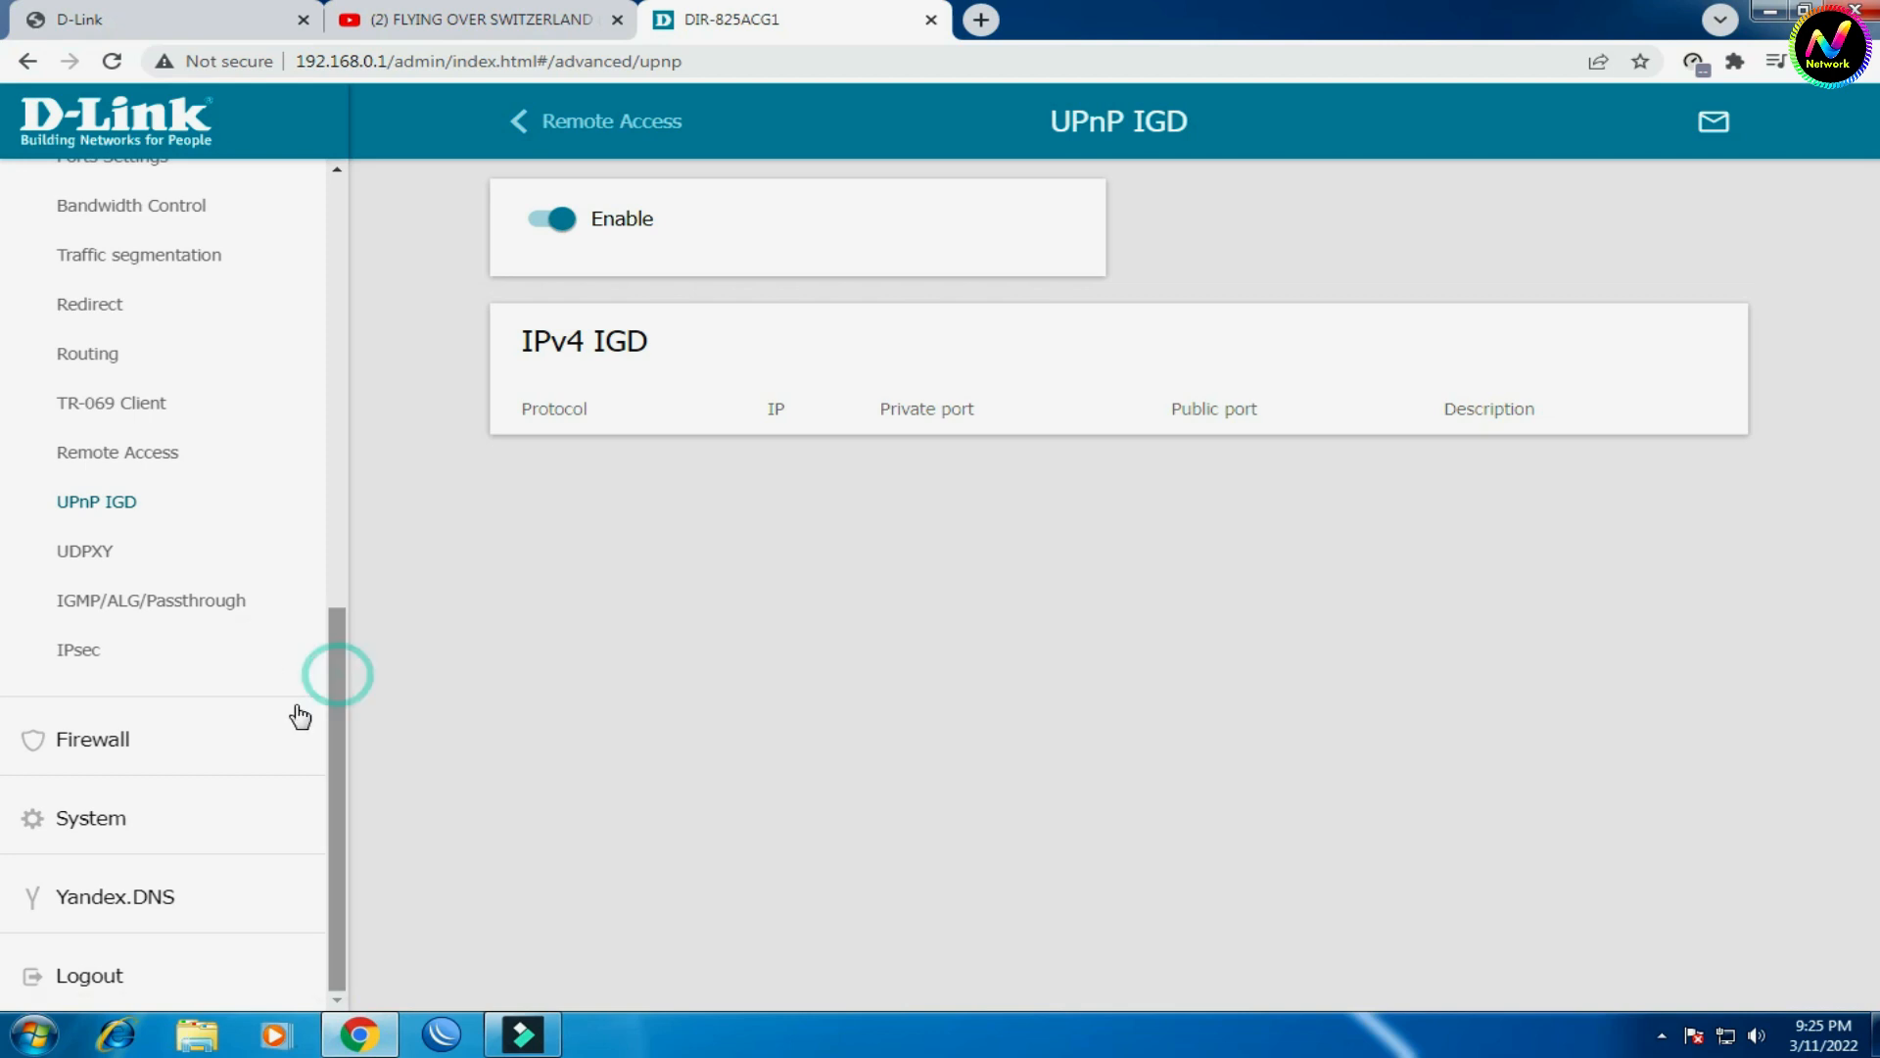
{"action": "left_click", "coordinate": [66, 649]}
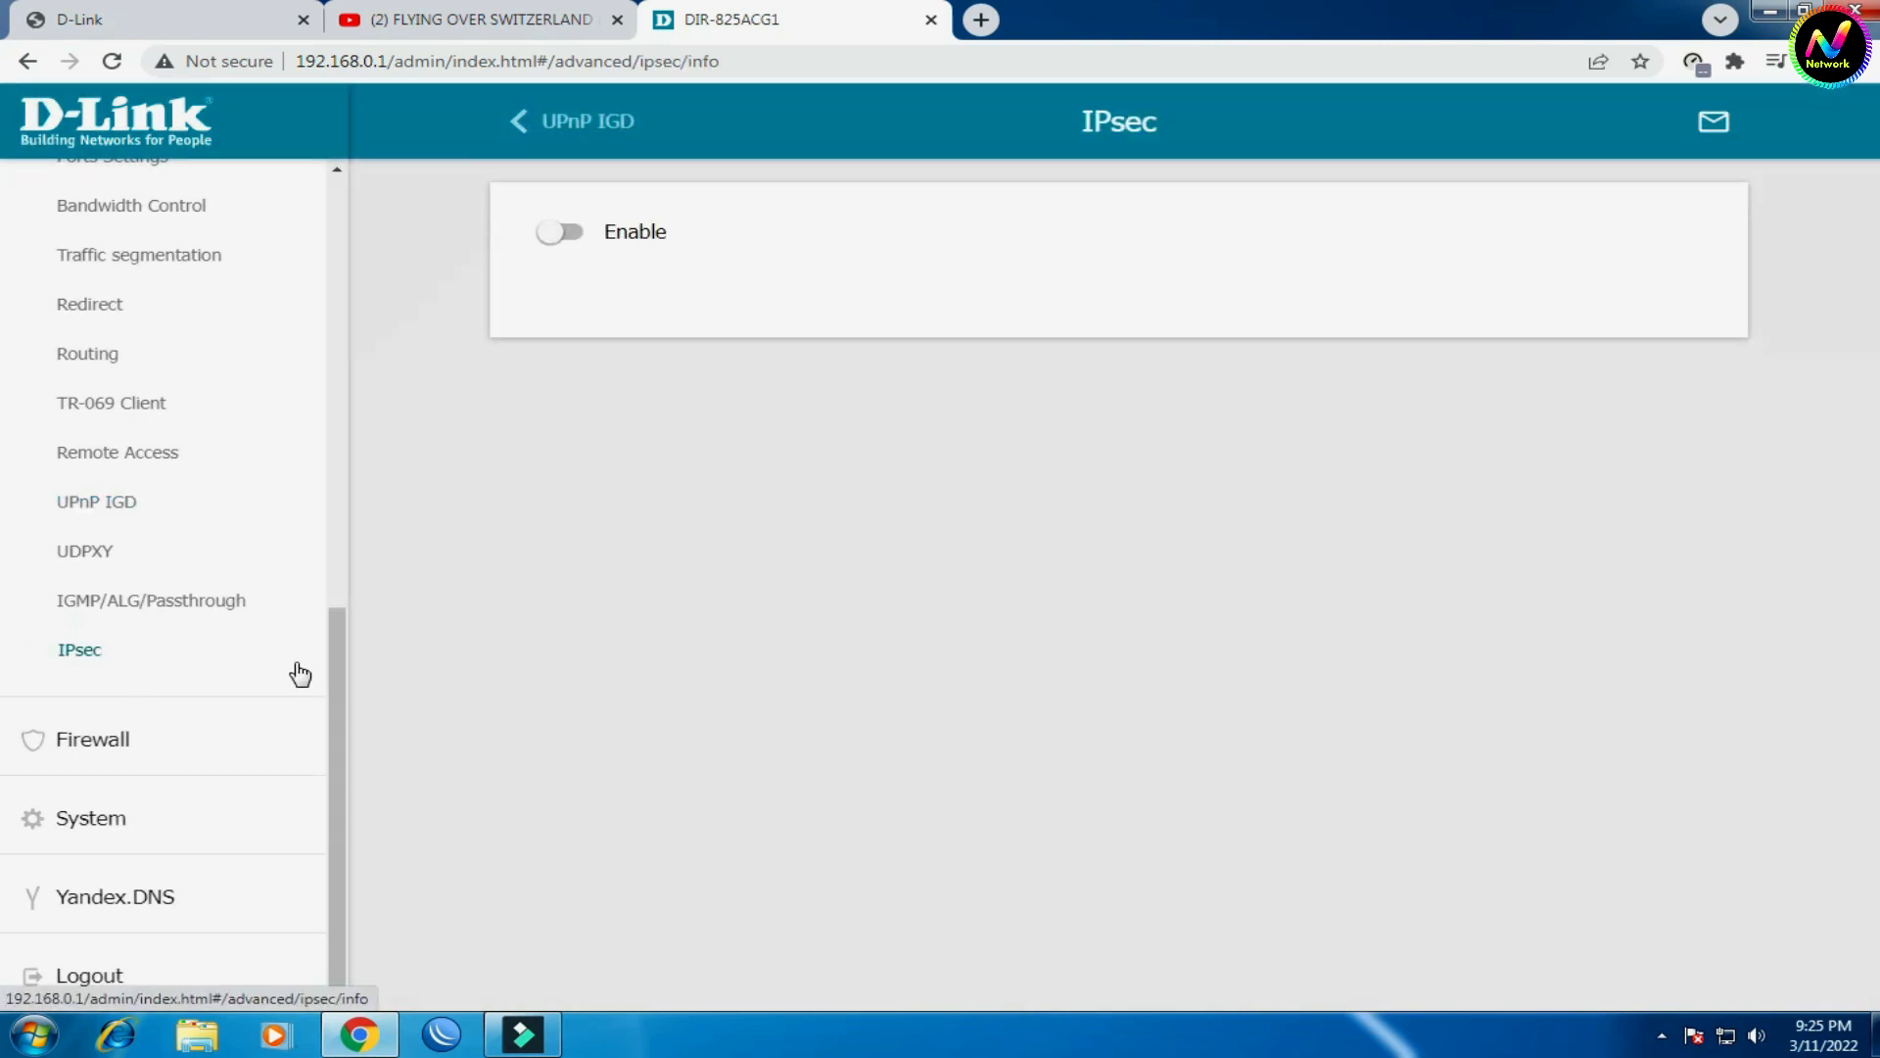
Step: Expand the Firewall section and browse the IP Filter, Virtual Servers and MAC Filter pages
{"action": "left_click", "coordinate": [275, 740]}
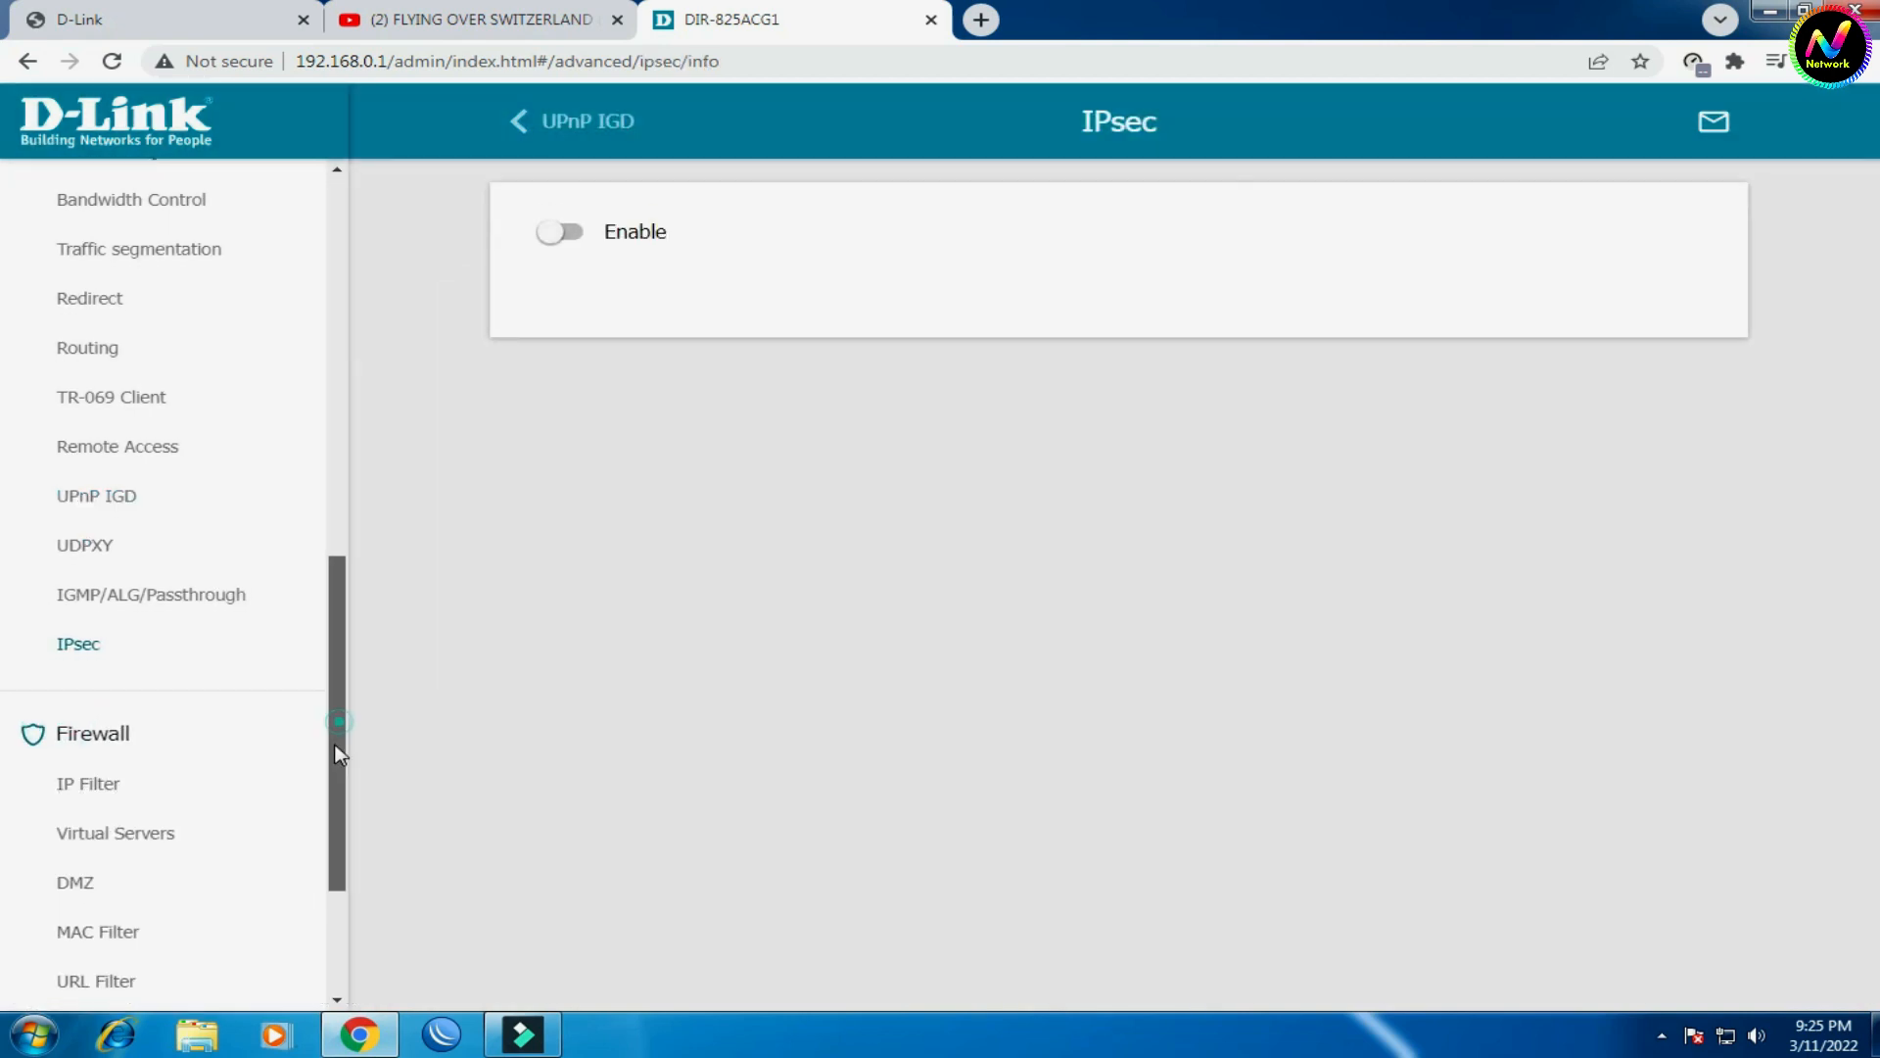
{"action": "scroll", "coordinate": [294, 764], "scroll_direction": "down", "scroll_amount": 2}
{"action": "left_click", "coordinate": [111, 629]}
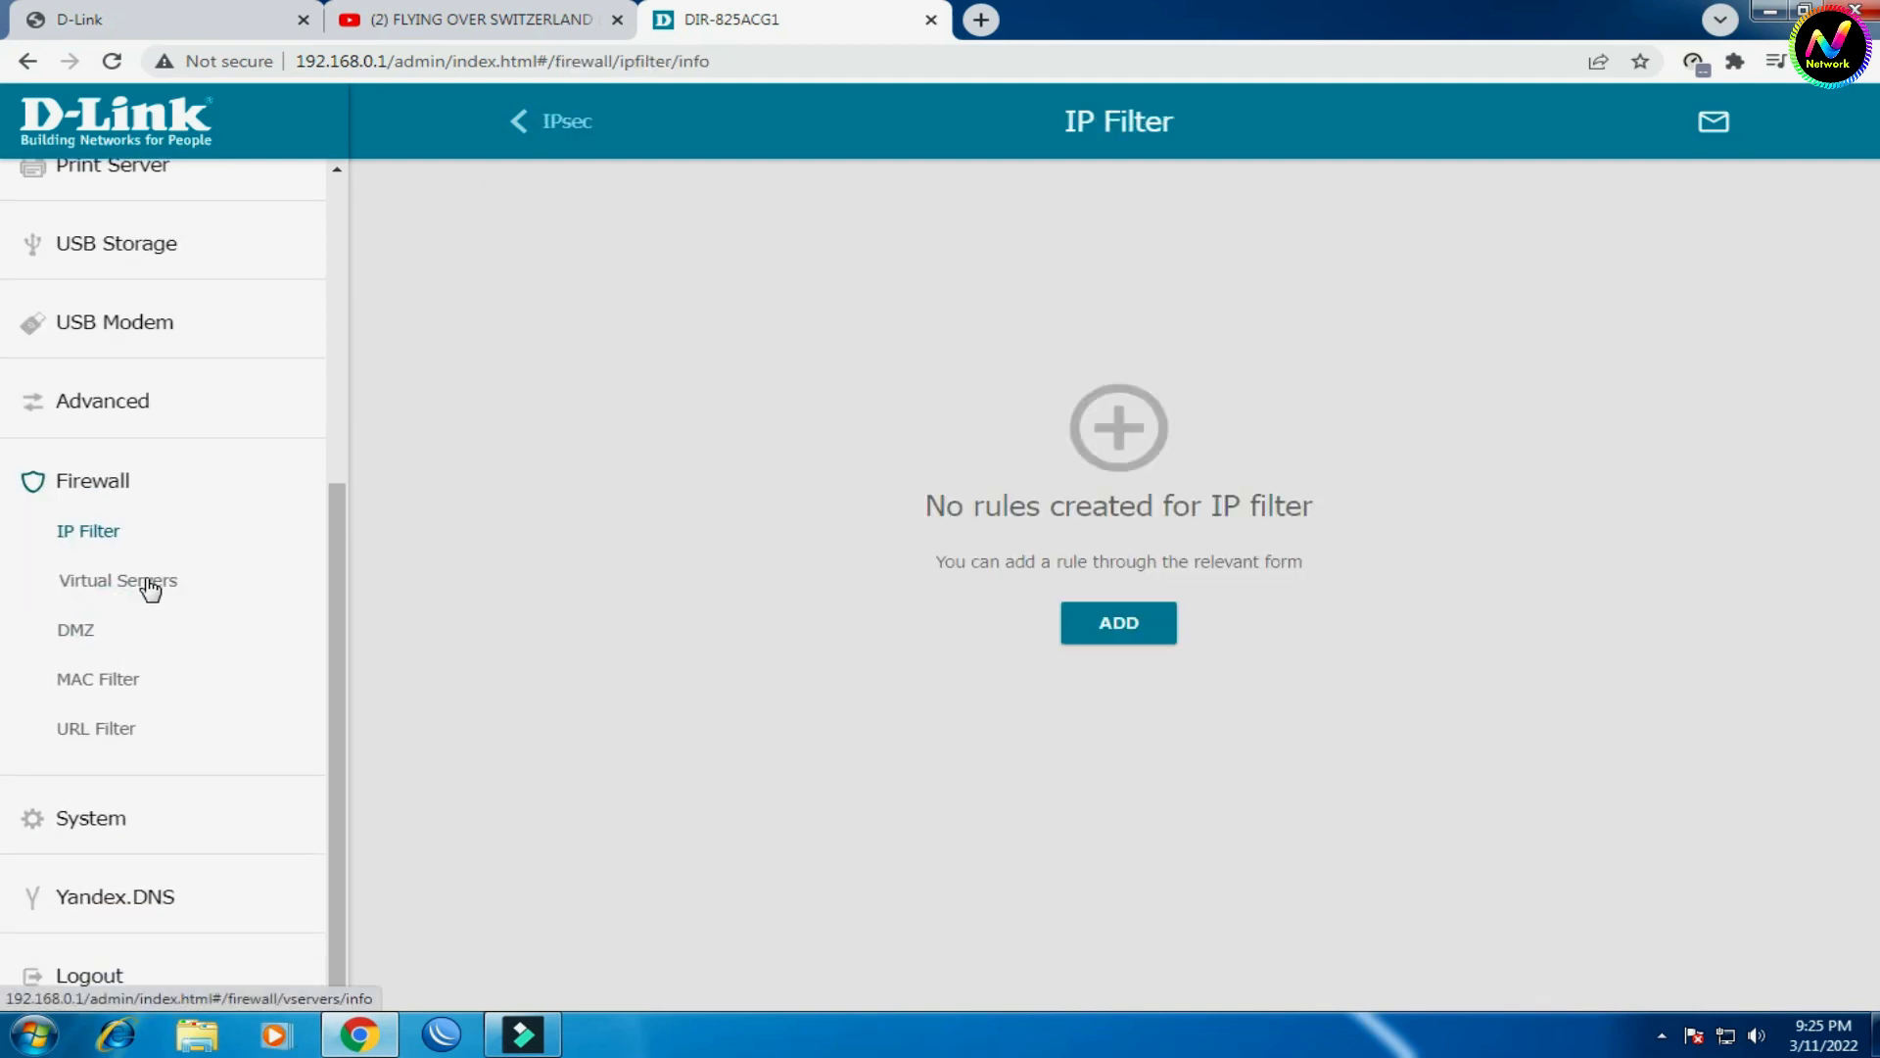
{"action": "left_click", "coordinate": [157, 587]}
{"action": "left_click", "coordinate": [128, 691]}
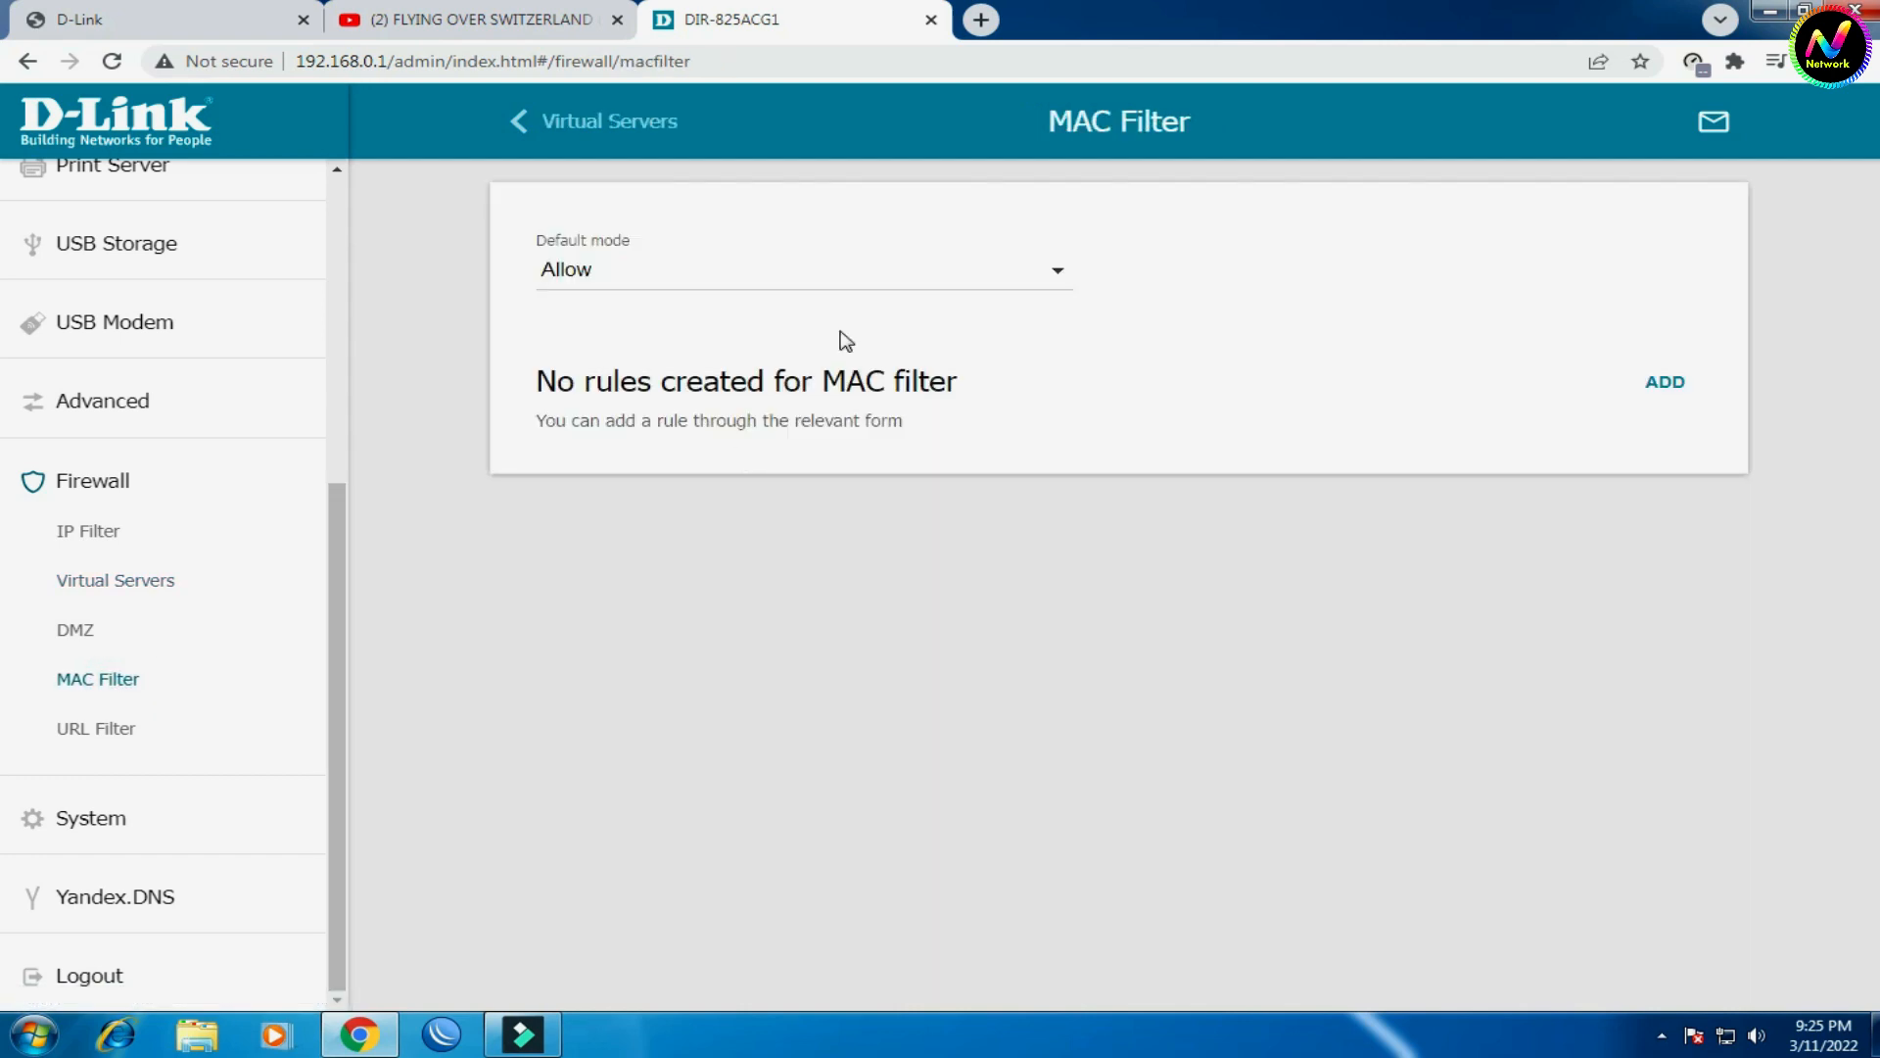
Step: Inspect the MAC Filter default mode options, leaving it set to Allow
{"action": "left_click", "coordinate": [921, 285]}
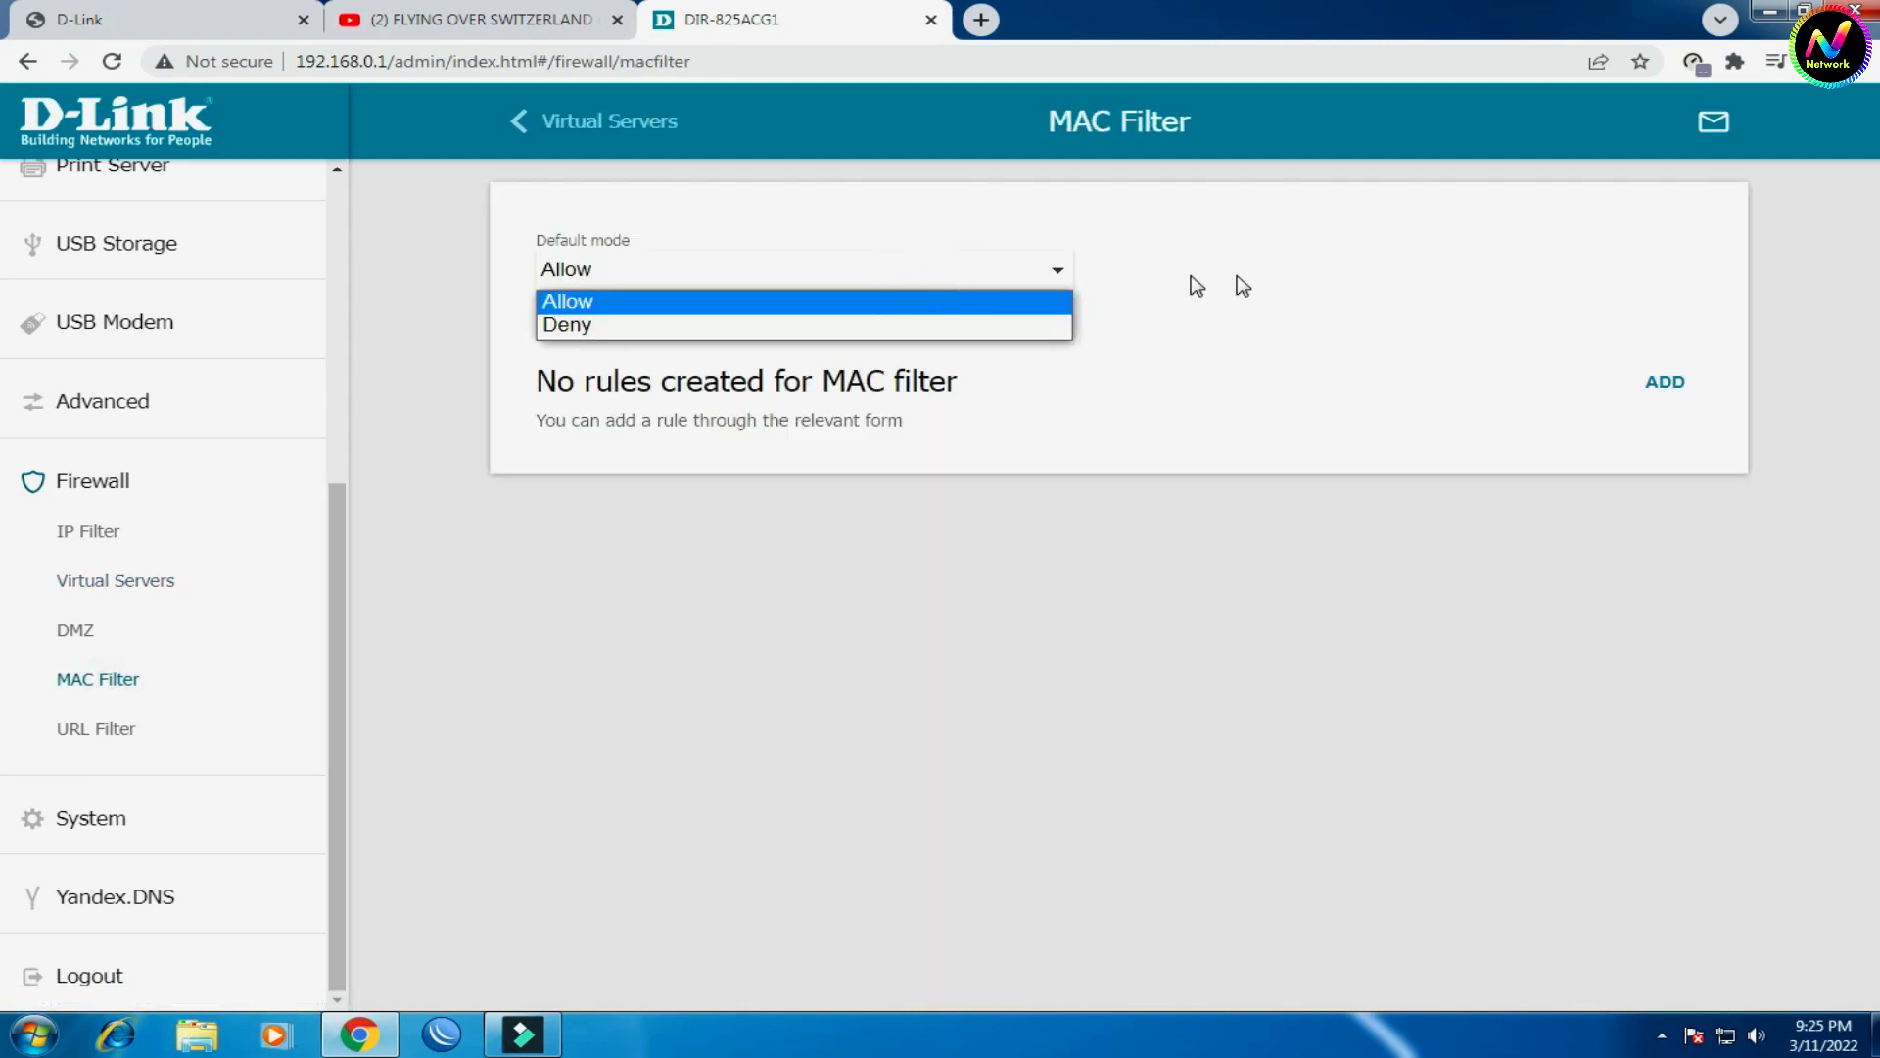
{"action": "left_click", "coordinate": [1238, 282]}
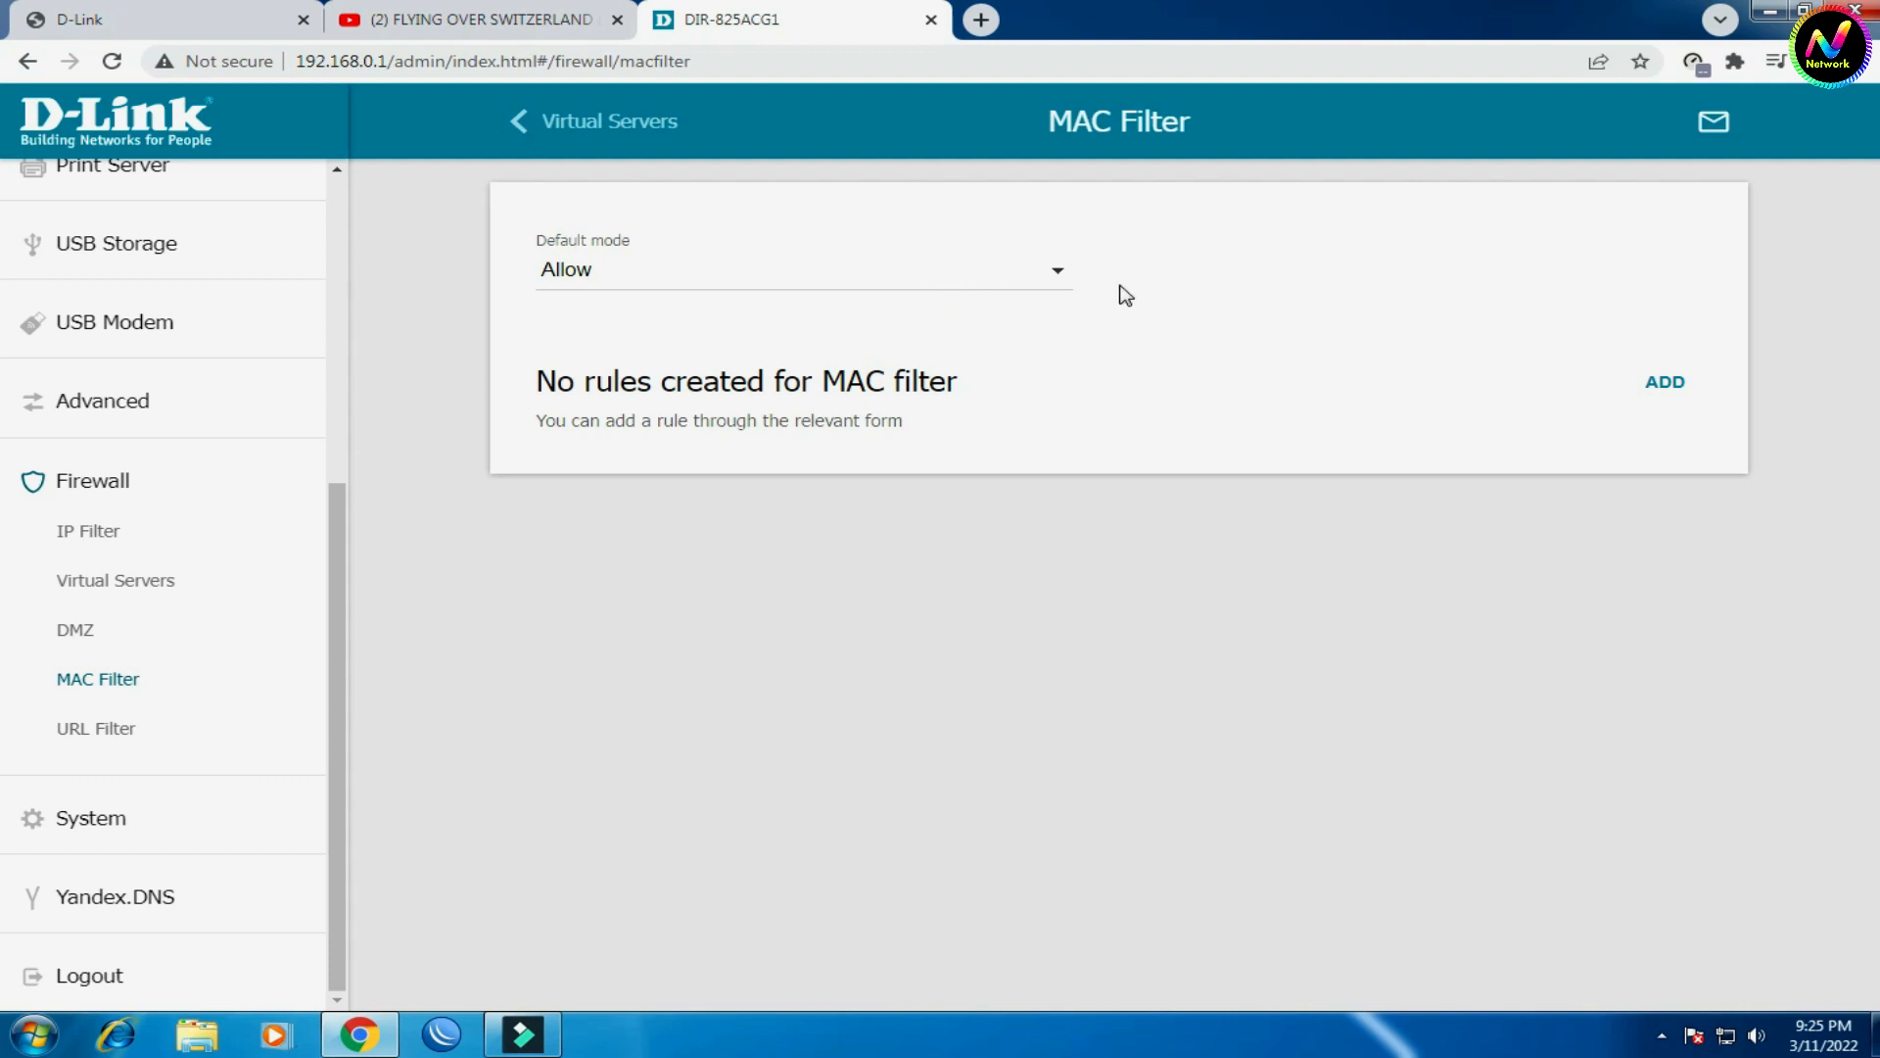
{"action": "left_click", "coordinate": [1005, 266]}
Step: Open the Add Rule form for the MAC filter and close it without adding a rule
{"action": "left_click", "coordinate": [1661, 382]}
{"action": "left_click", "coordinate": [832, 587]}
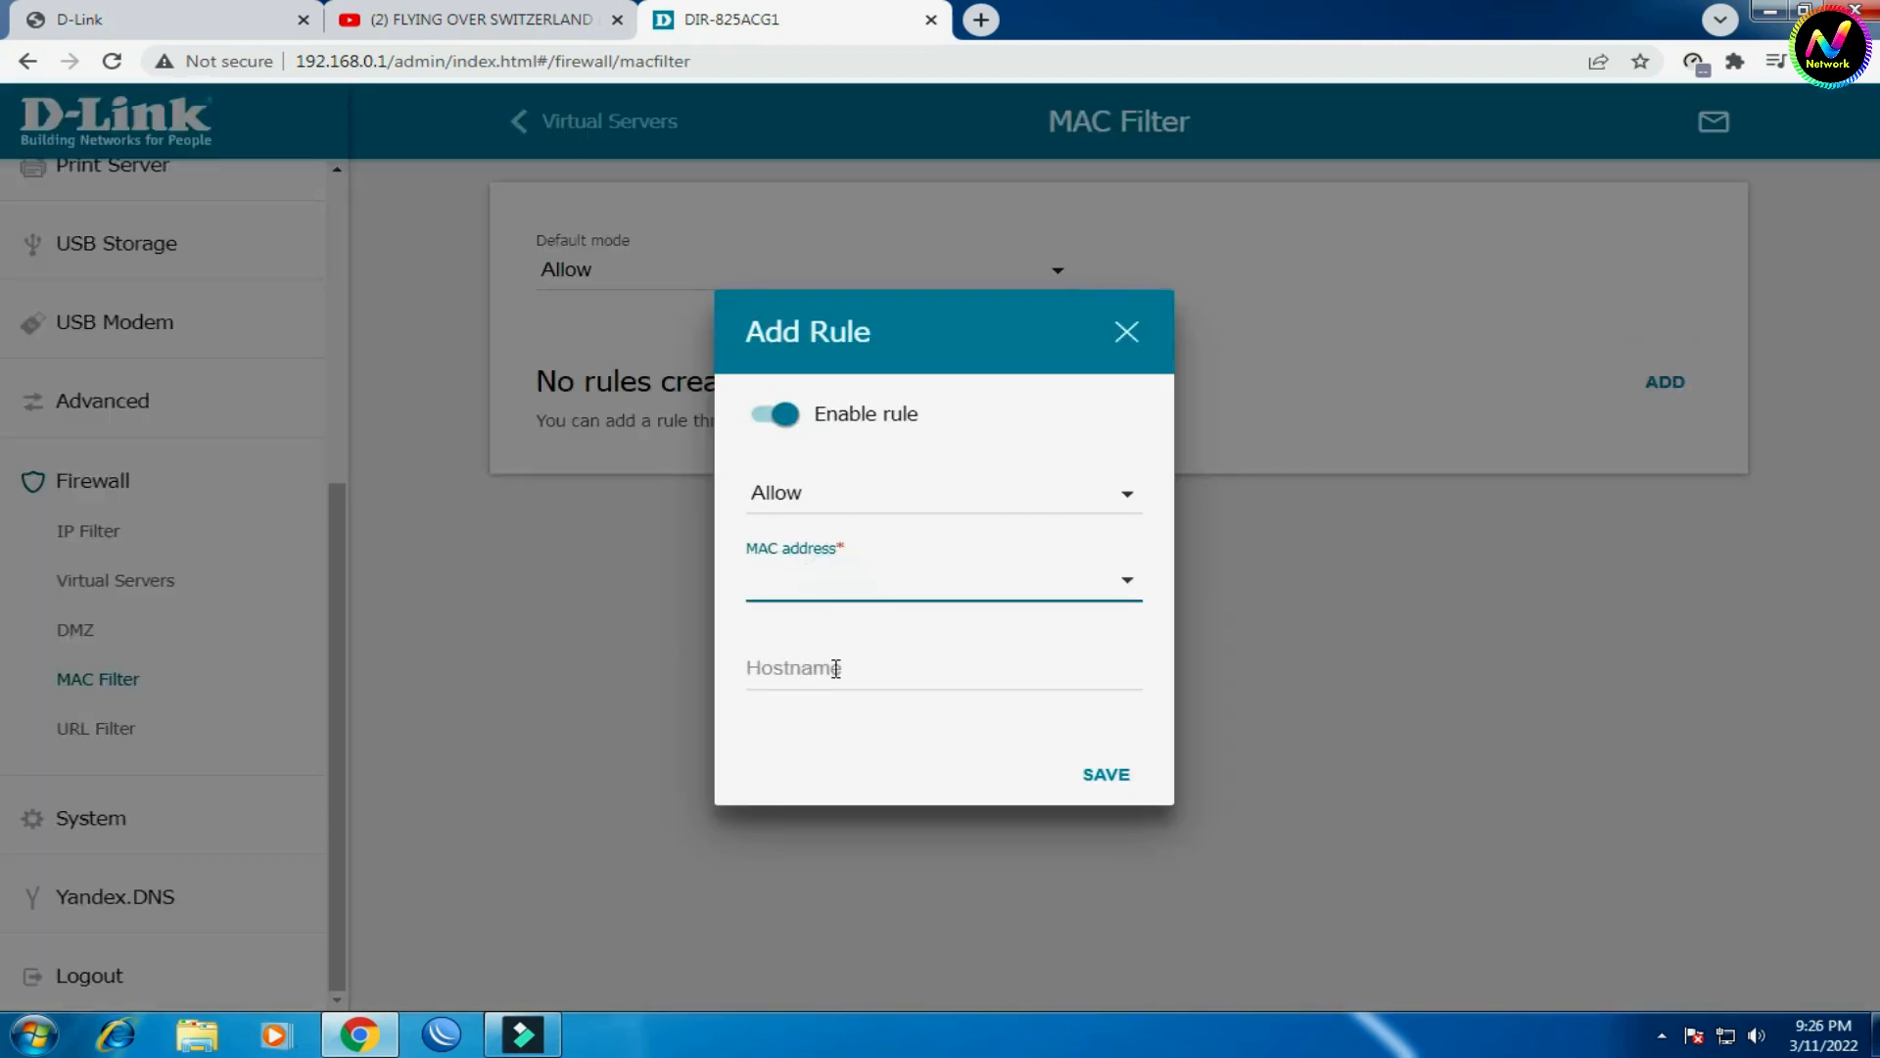
{"action": "left_click", "coordinate": [835, 668]}
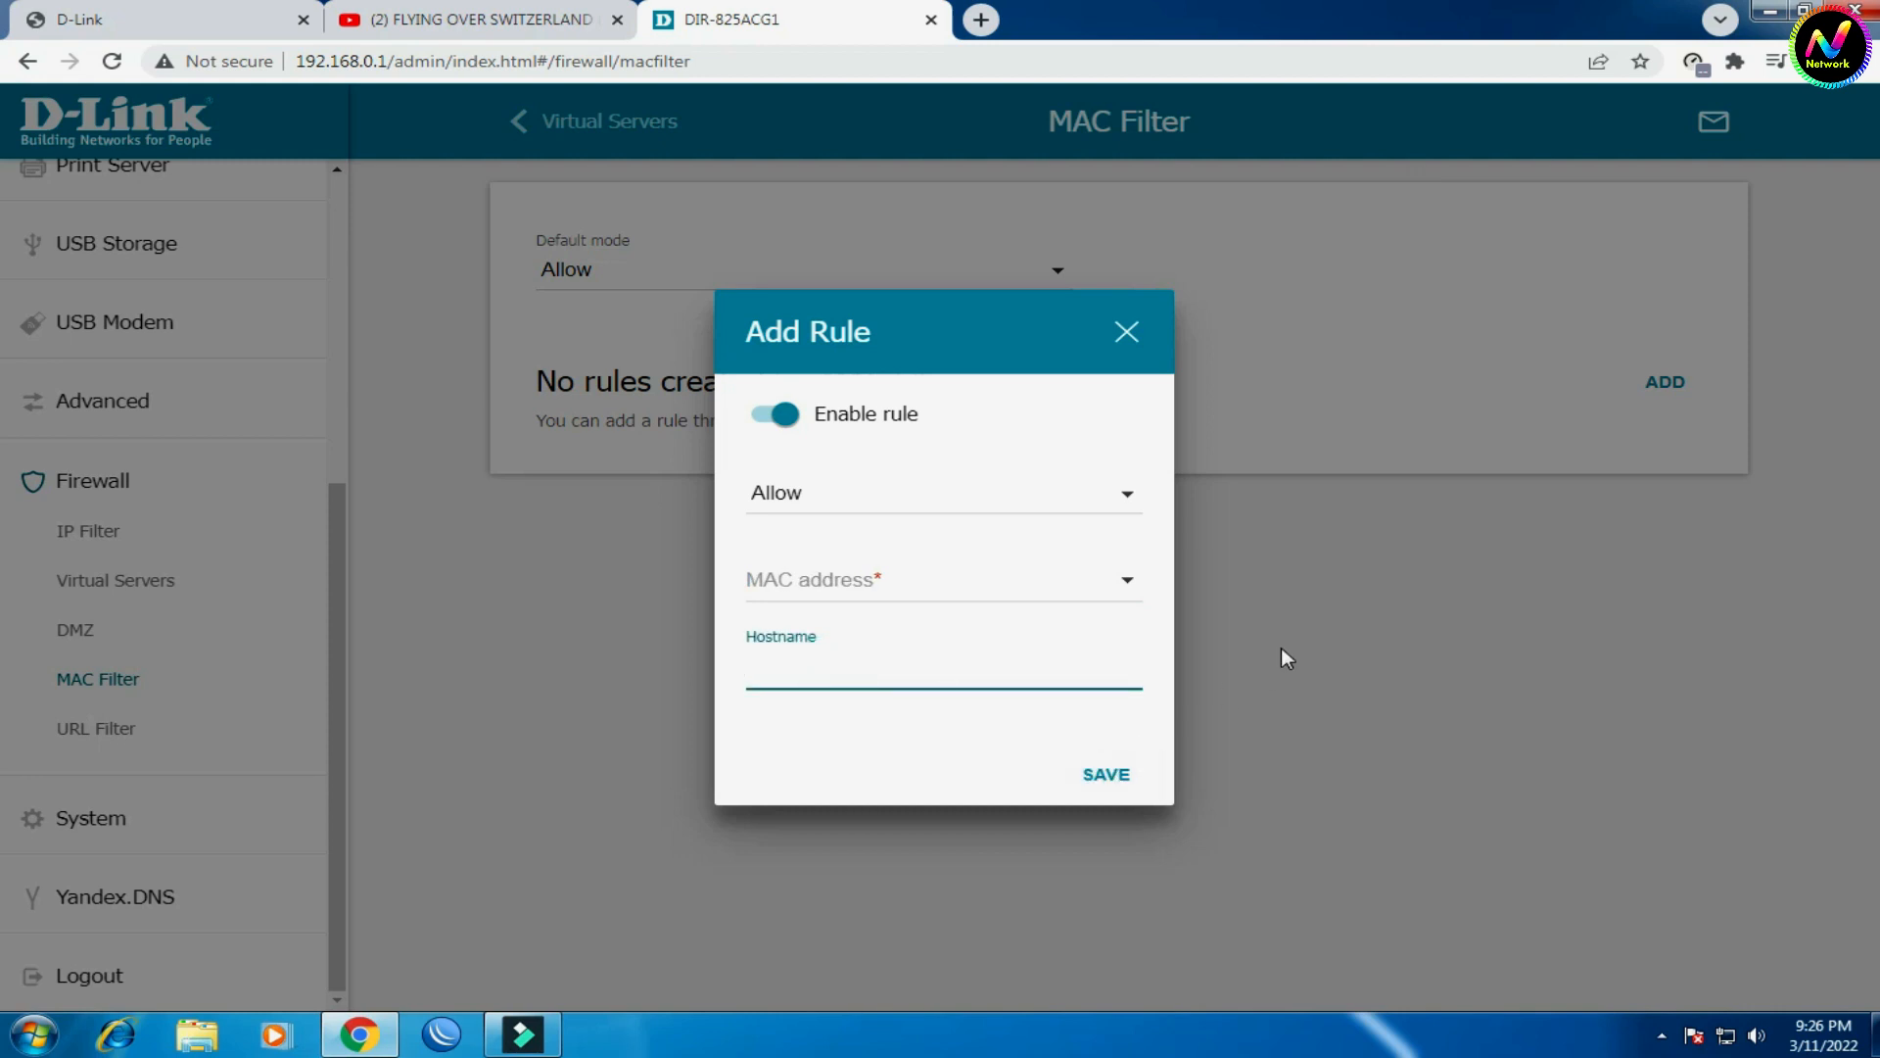
{"action": "left_click", "coordinate": [1314, 511]}
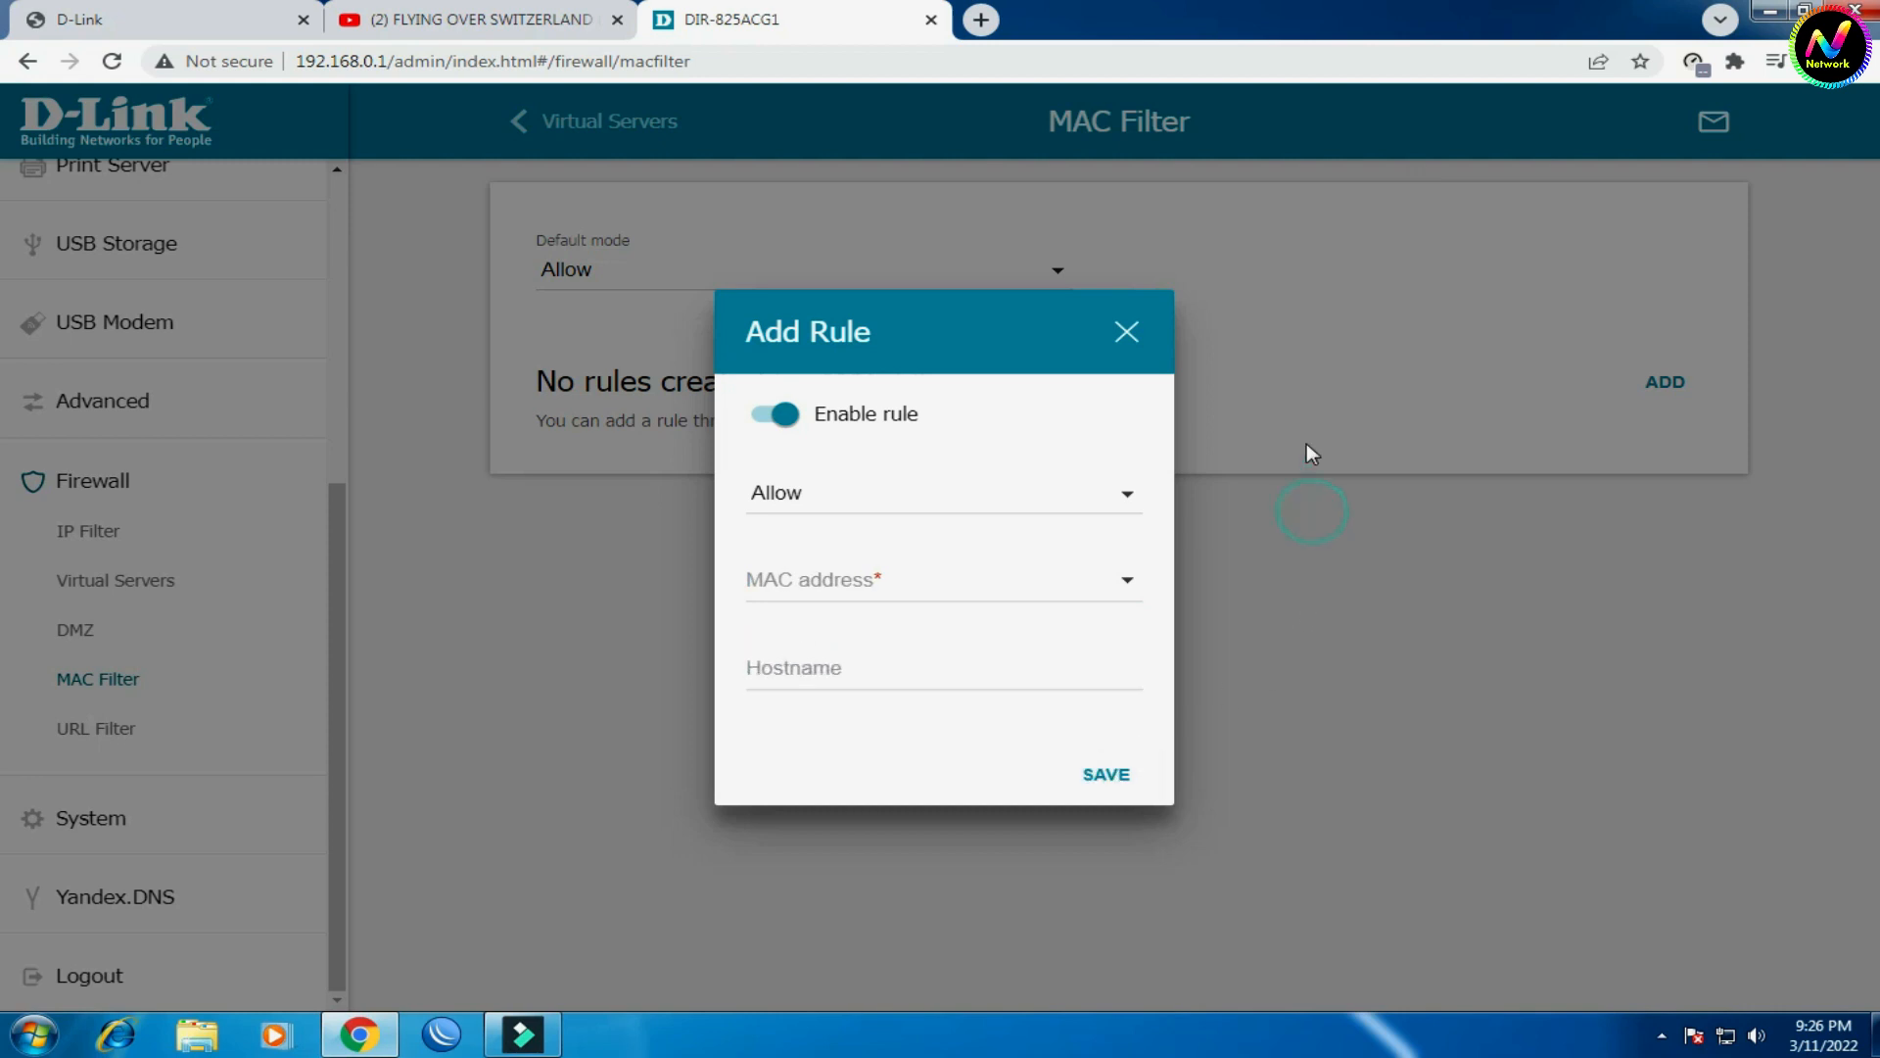
{"action": "left_click", "coordinate": [1153, 335]}
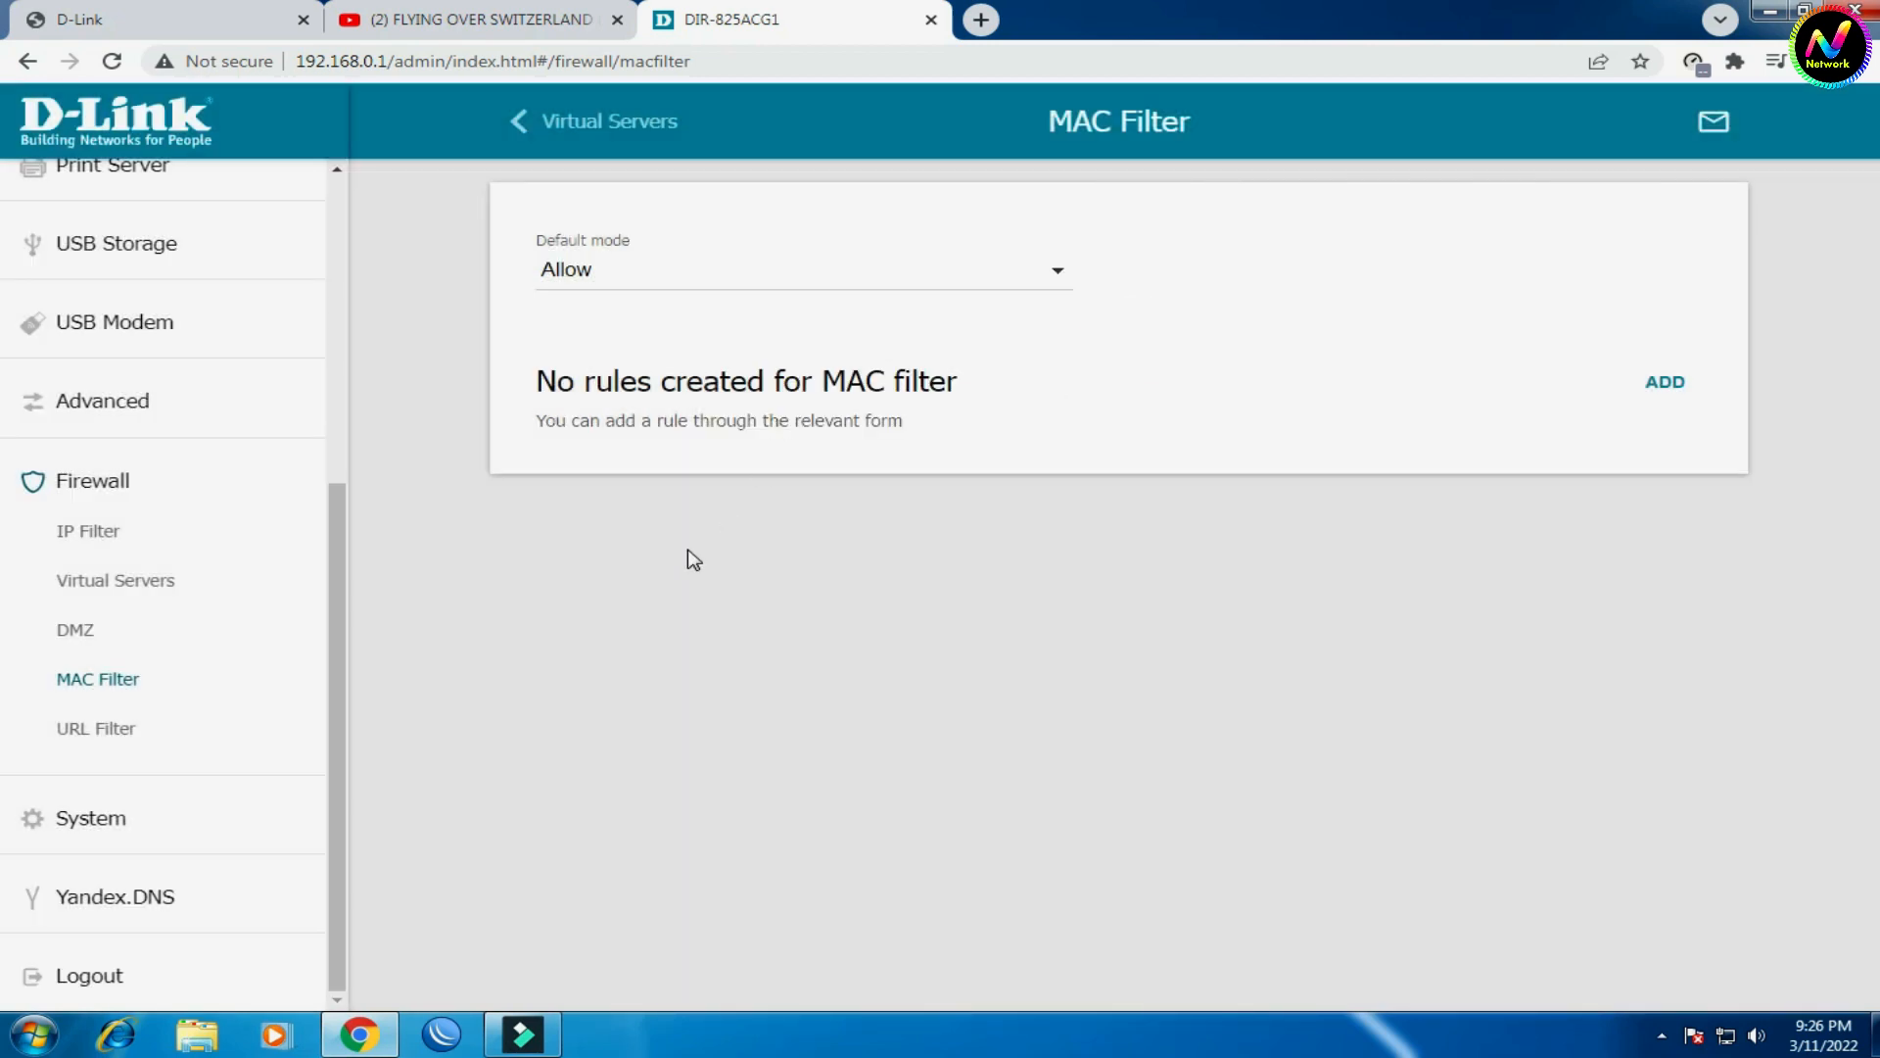
Step: Open the URL Filter page under Firewall
{"action": "left_click_drag", "start_coordinate": [337, 694], "coordinate": [335, 746]}
{"action": "left_click", "coordinate": [120, 737]}
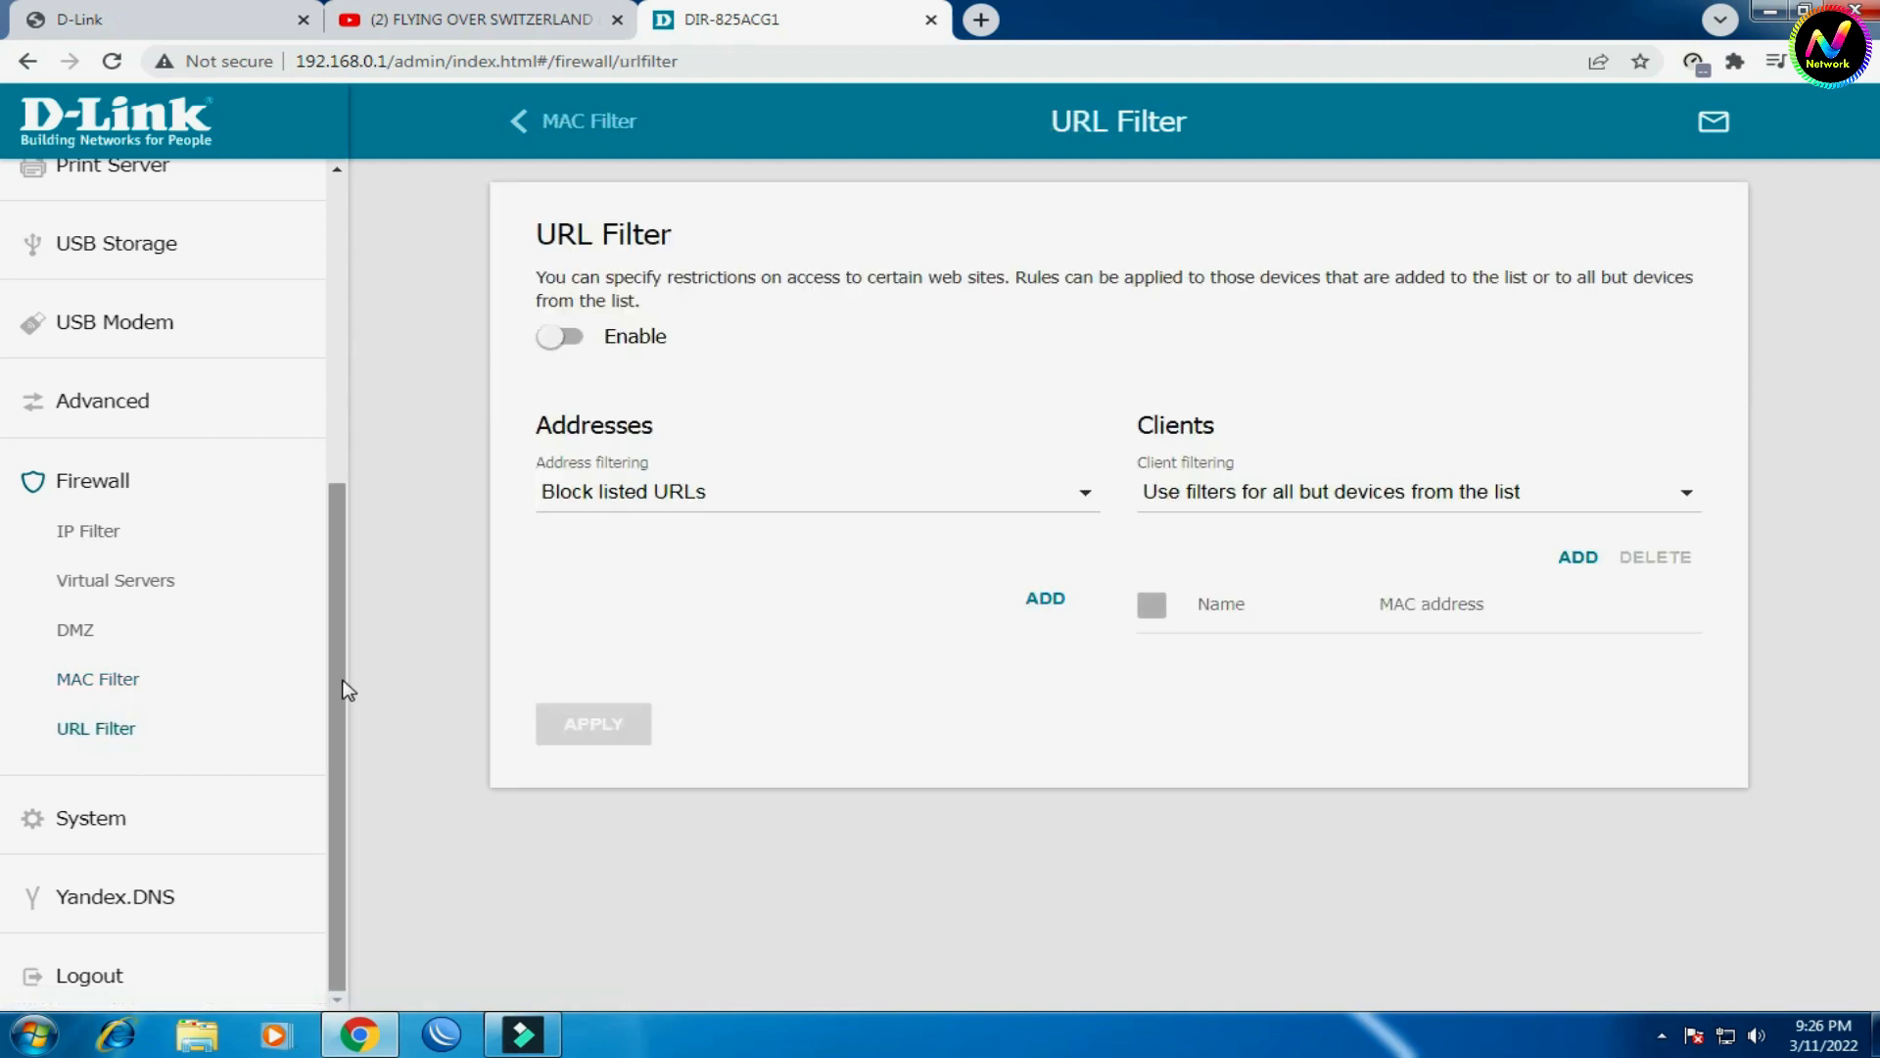
{"action": "left_click", "coordinate": [327, 678]}
{"action": "left_click", "coordinate": [333, 692]}
Step: Expand the System section and view the Configuration and Firmware Update pages
{"action": "left_click", "coordinate": [135, 812]}
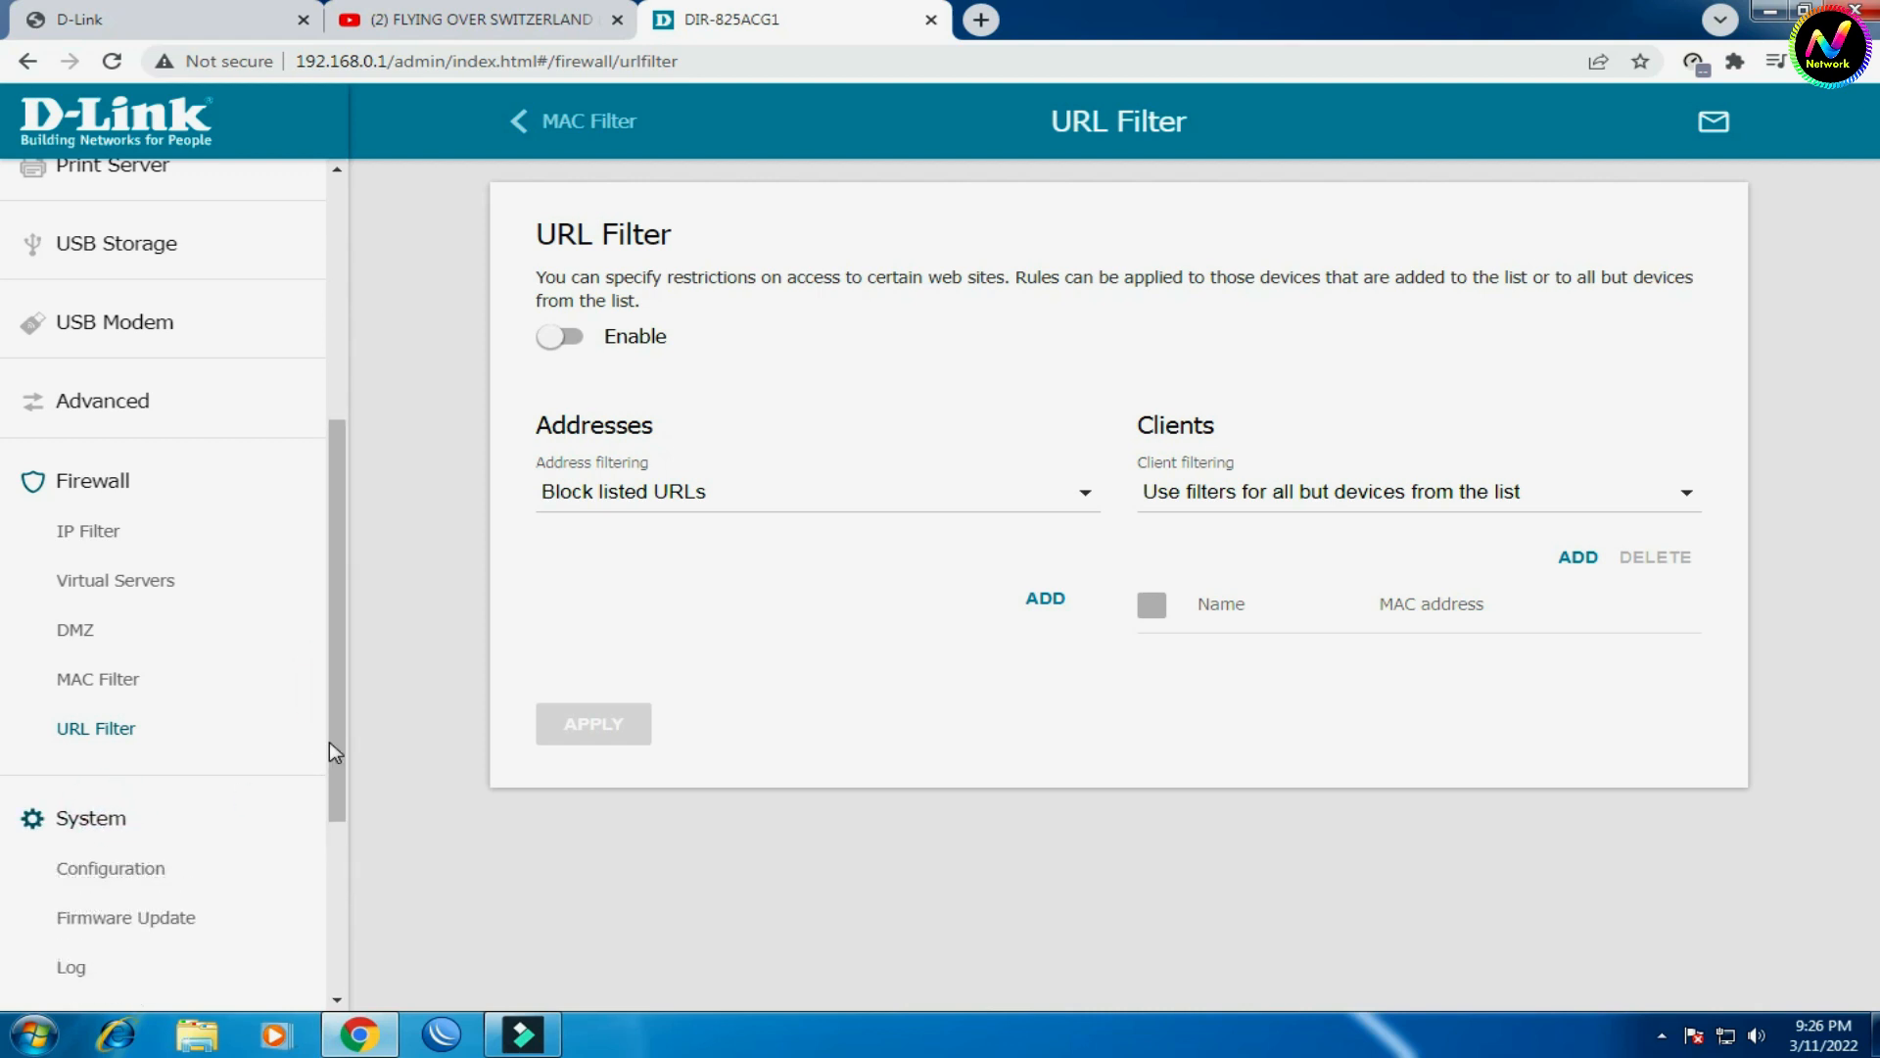
{"action": "left_click_drag", "start_coordinate": [335, 740], "coordinate": [329, 893]}
{"action": "left_click", "coordinate": [140, 515]}
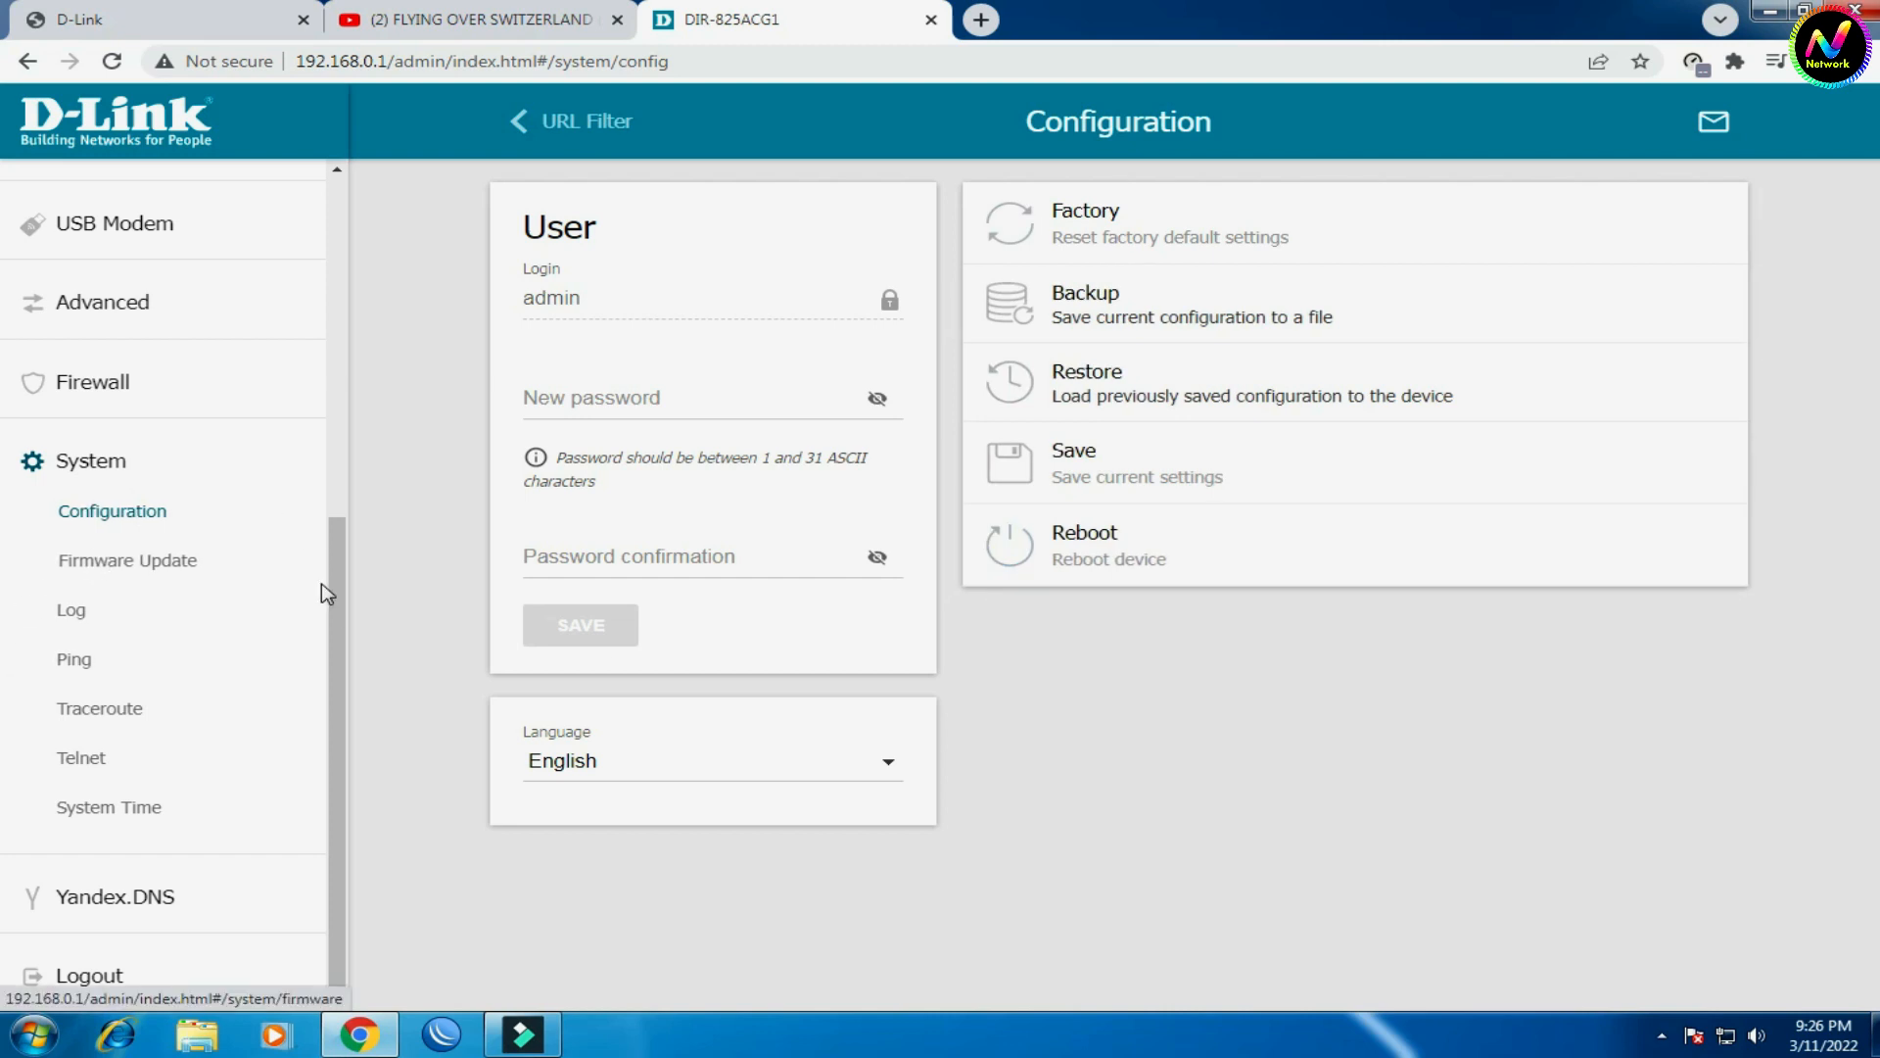
{"action": "left_click", "coordinate": [337, 613]}
{"action": "left_click", "coordinate": [142, 560]}
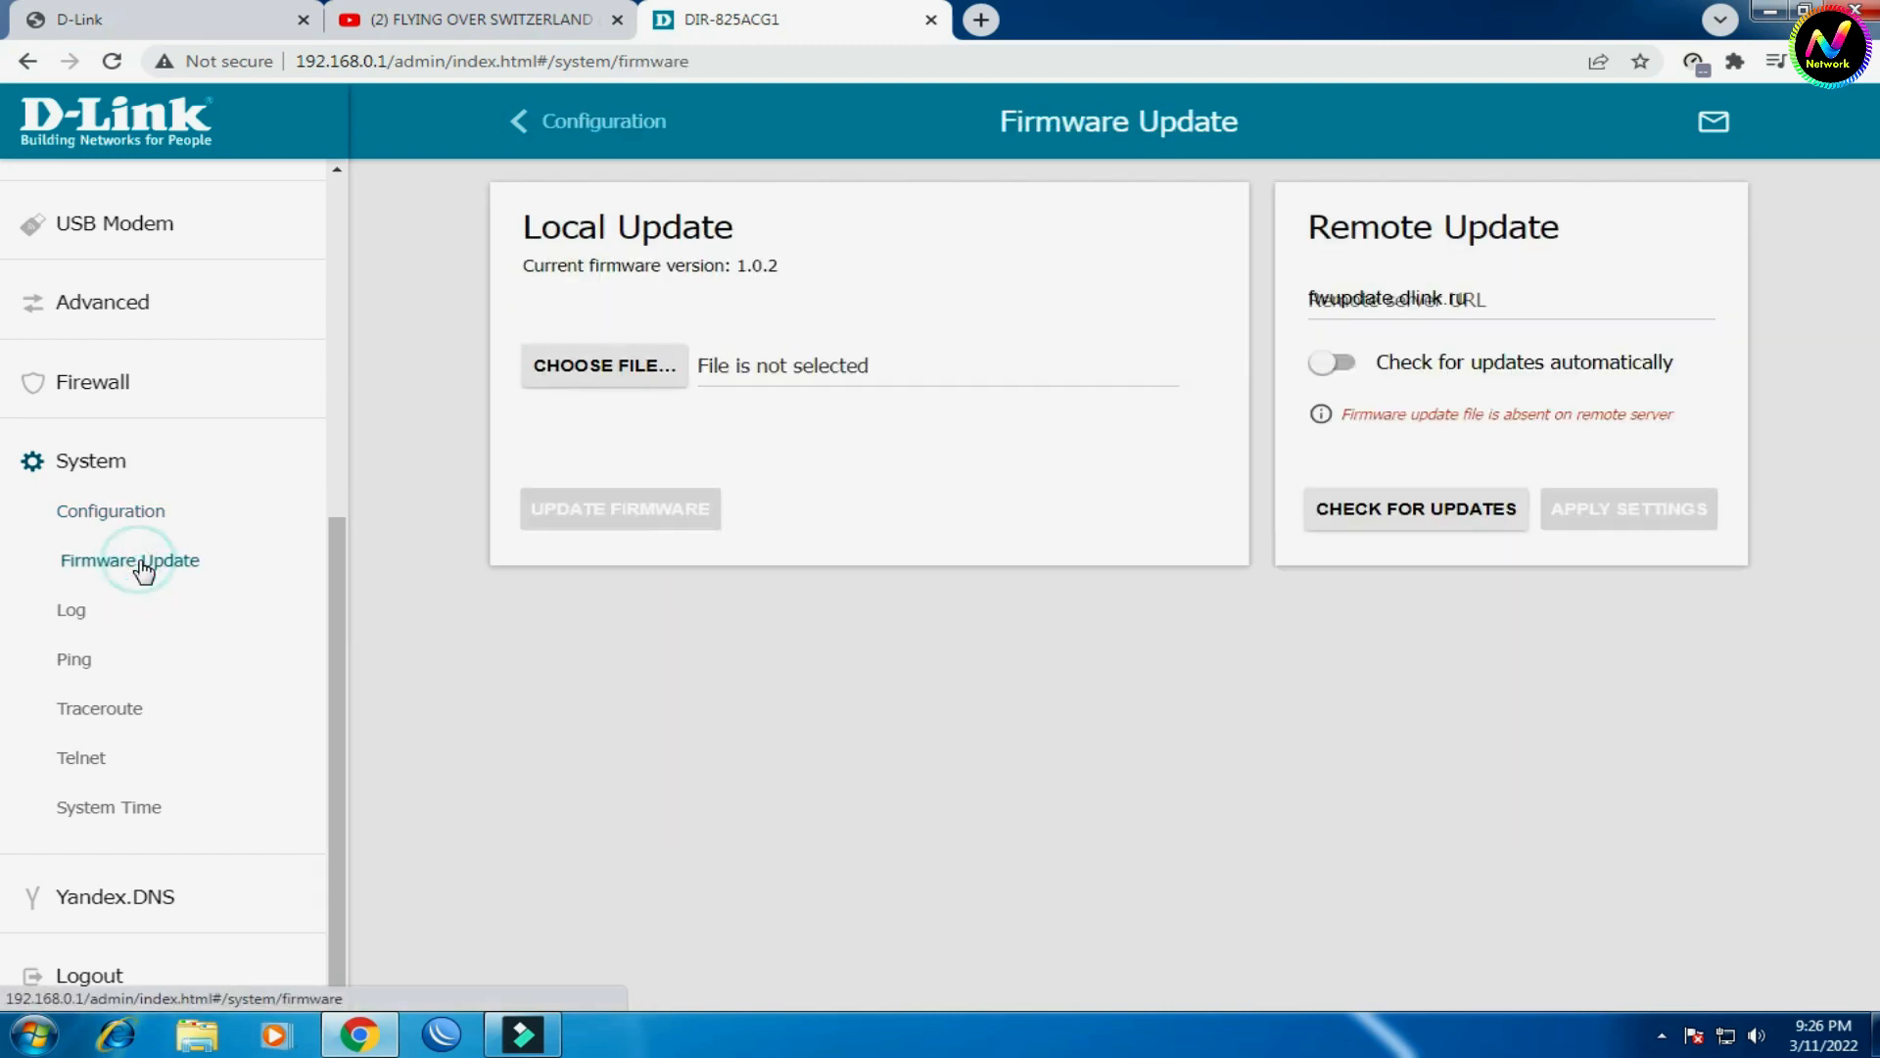
Step: Open the Log and Ping pages under System
{"action": "left_click", "coordinate": [333, 675]}
{"action": "left_click", "coordinate": [76, 613]}
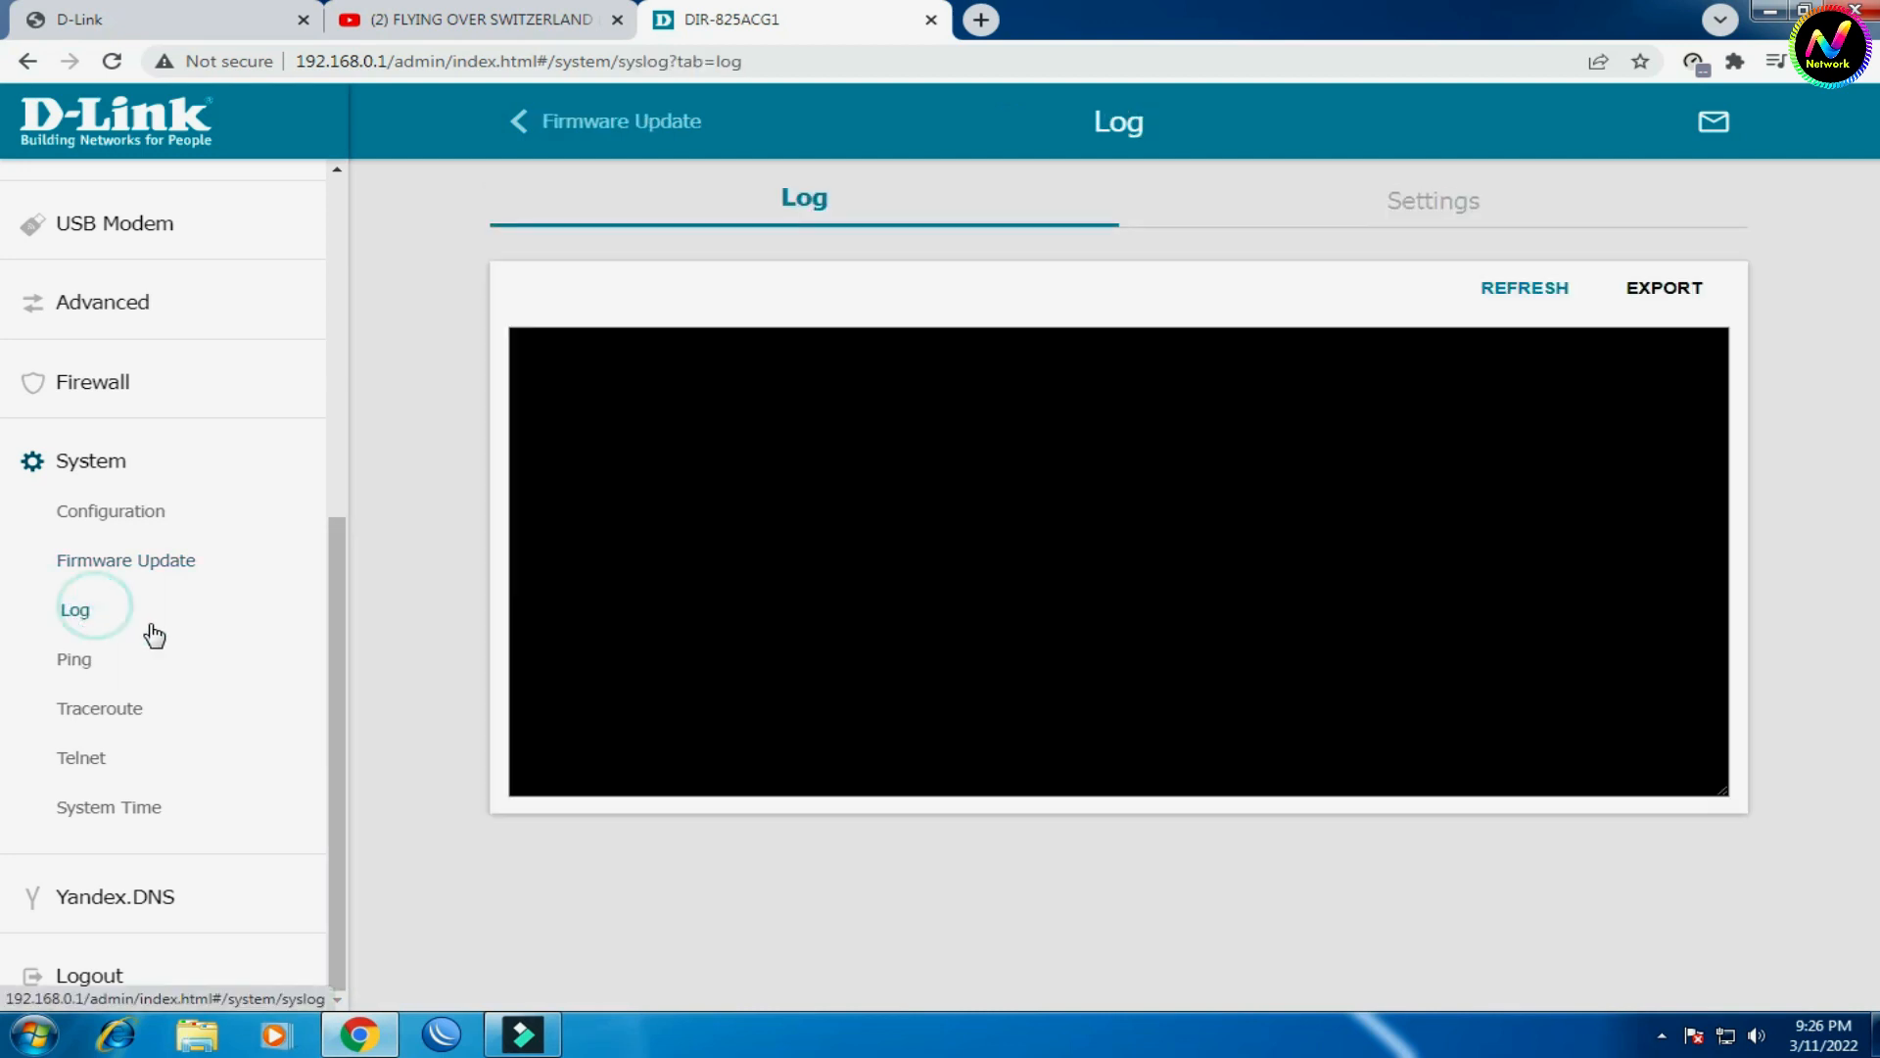
{"action": "left_click", "coordinate": [79, 662]}
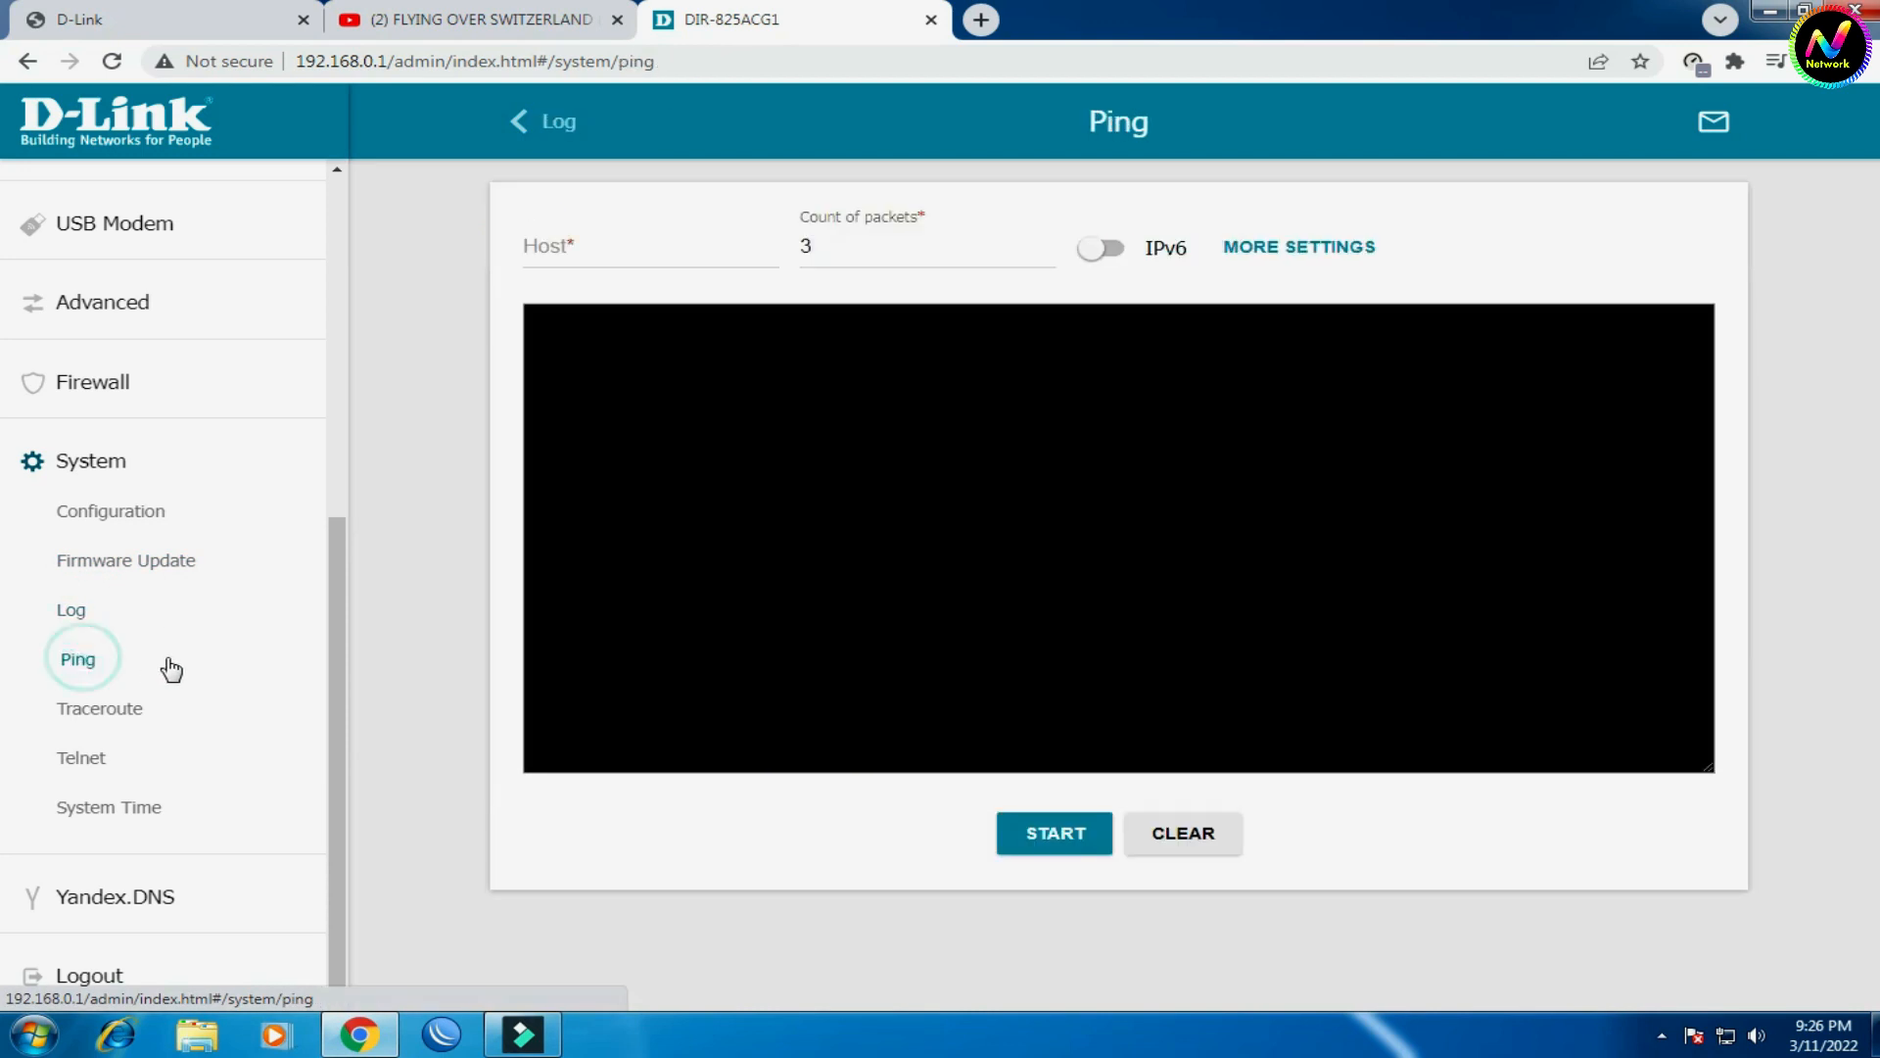
Step: Open the Traceroute, Telnet and System Time pages under System
{"action": "left_click", "coordinate": [134, 711]}
{"action": "left_click", "coordinate": [329, 711]}
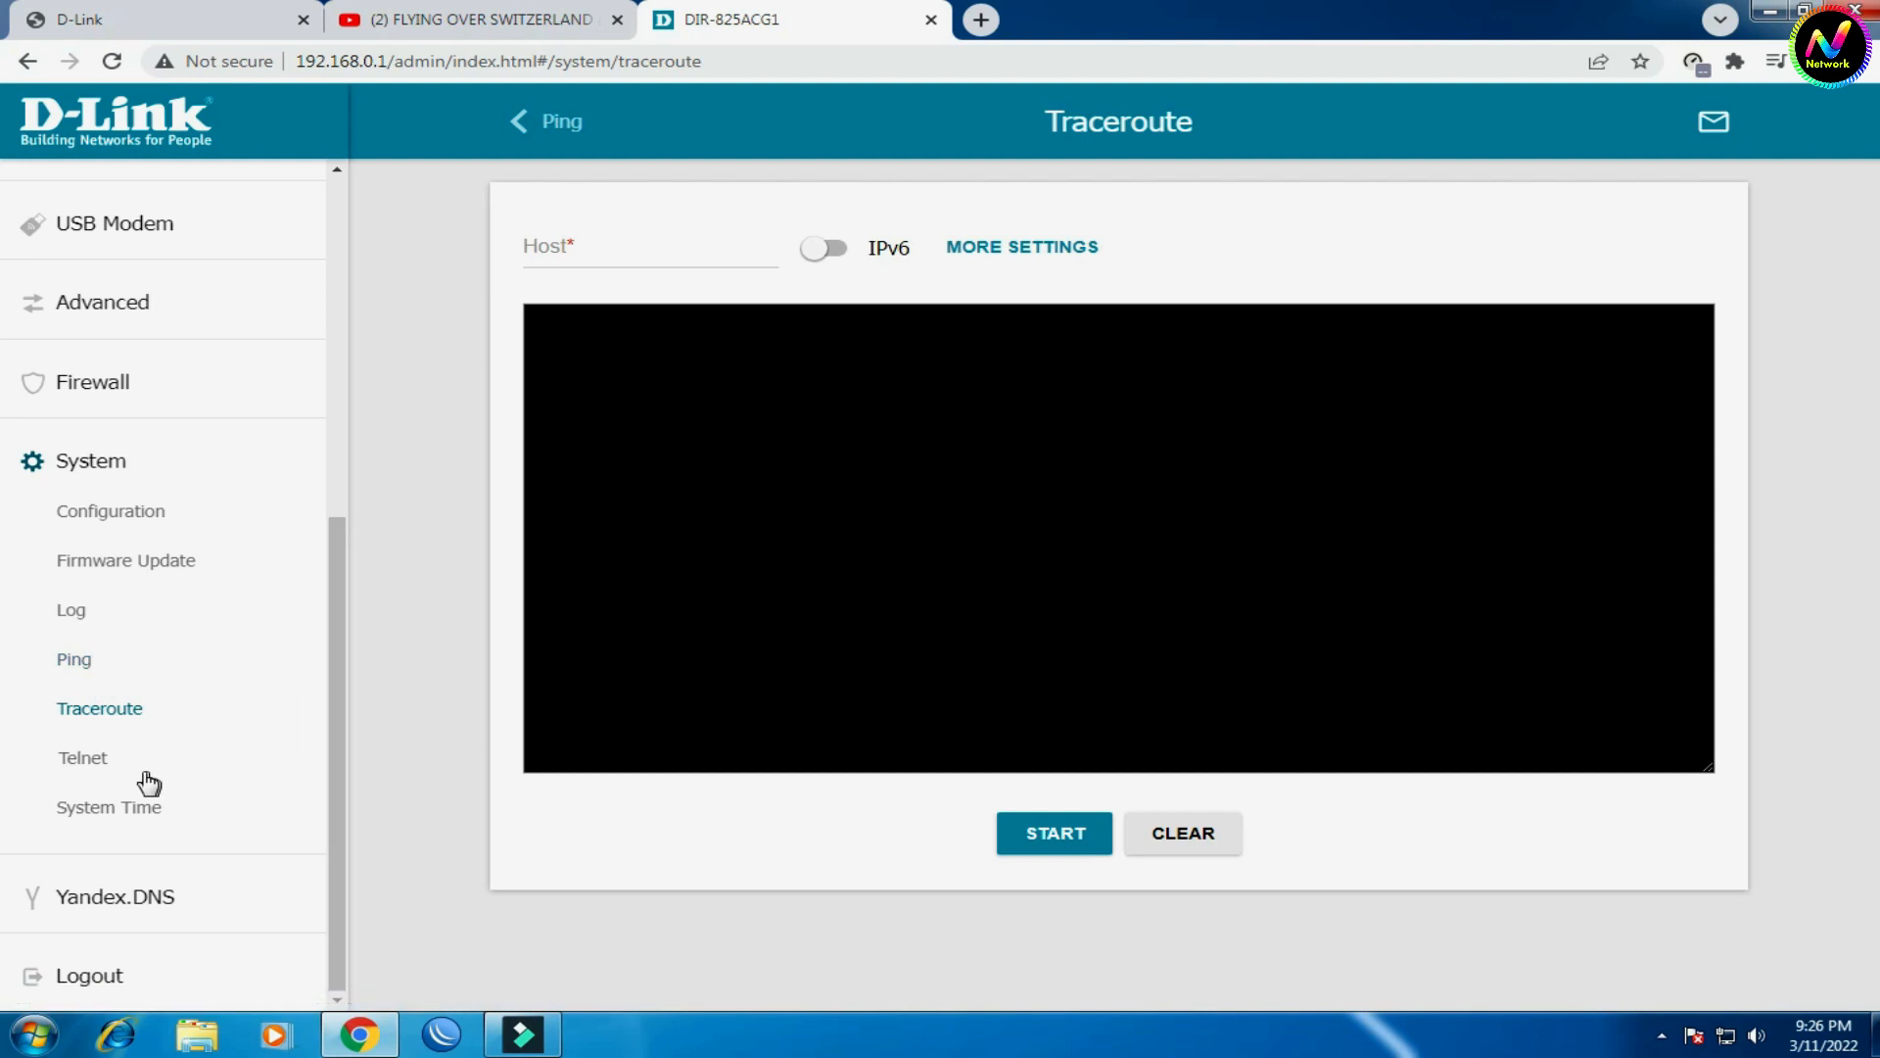
{"action": "left_click", "coordinate": [110, 770]}
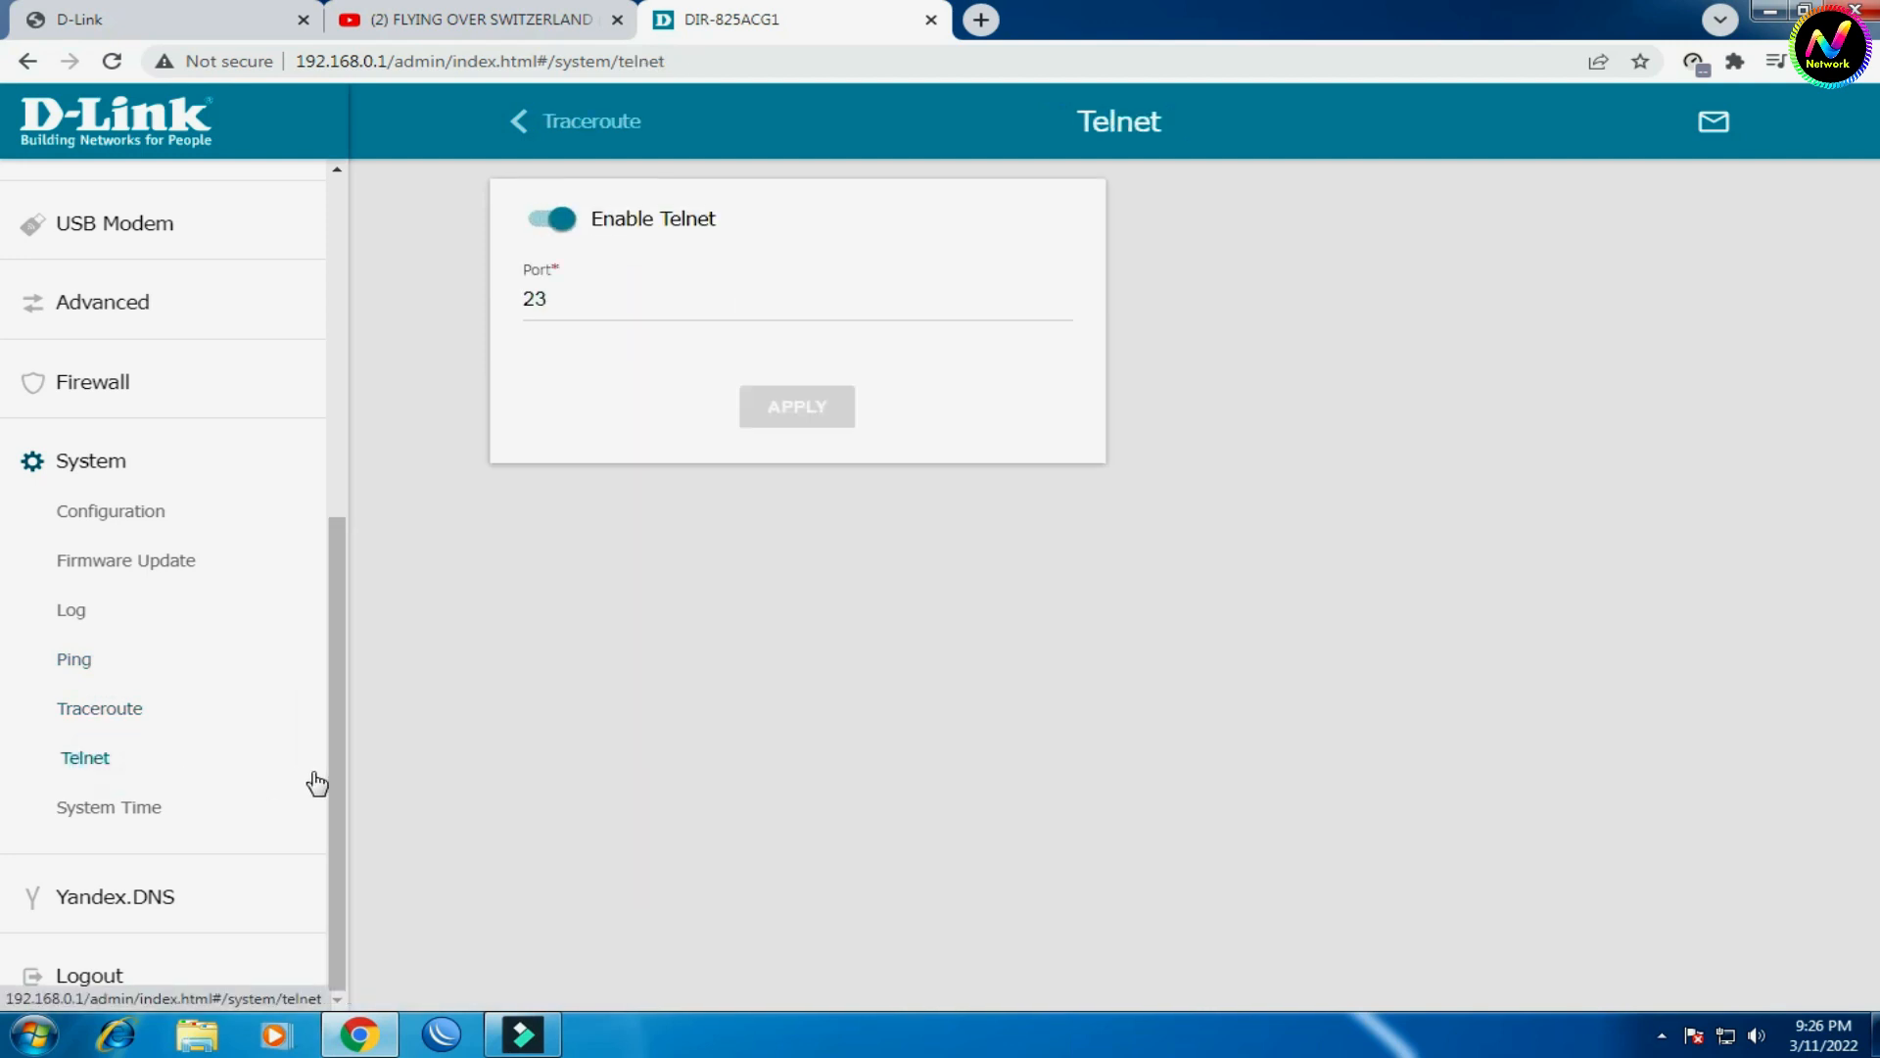
{"action": "left_click", "coordinate": [343, 778]}
{"action": "left_click", "coordinate": [125, 811]}
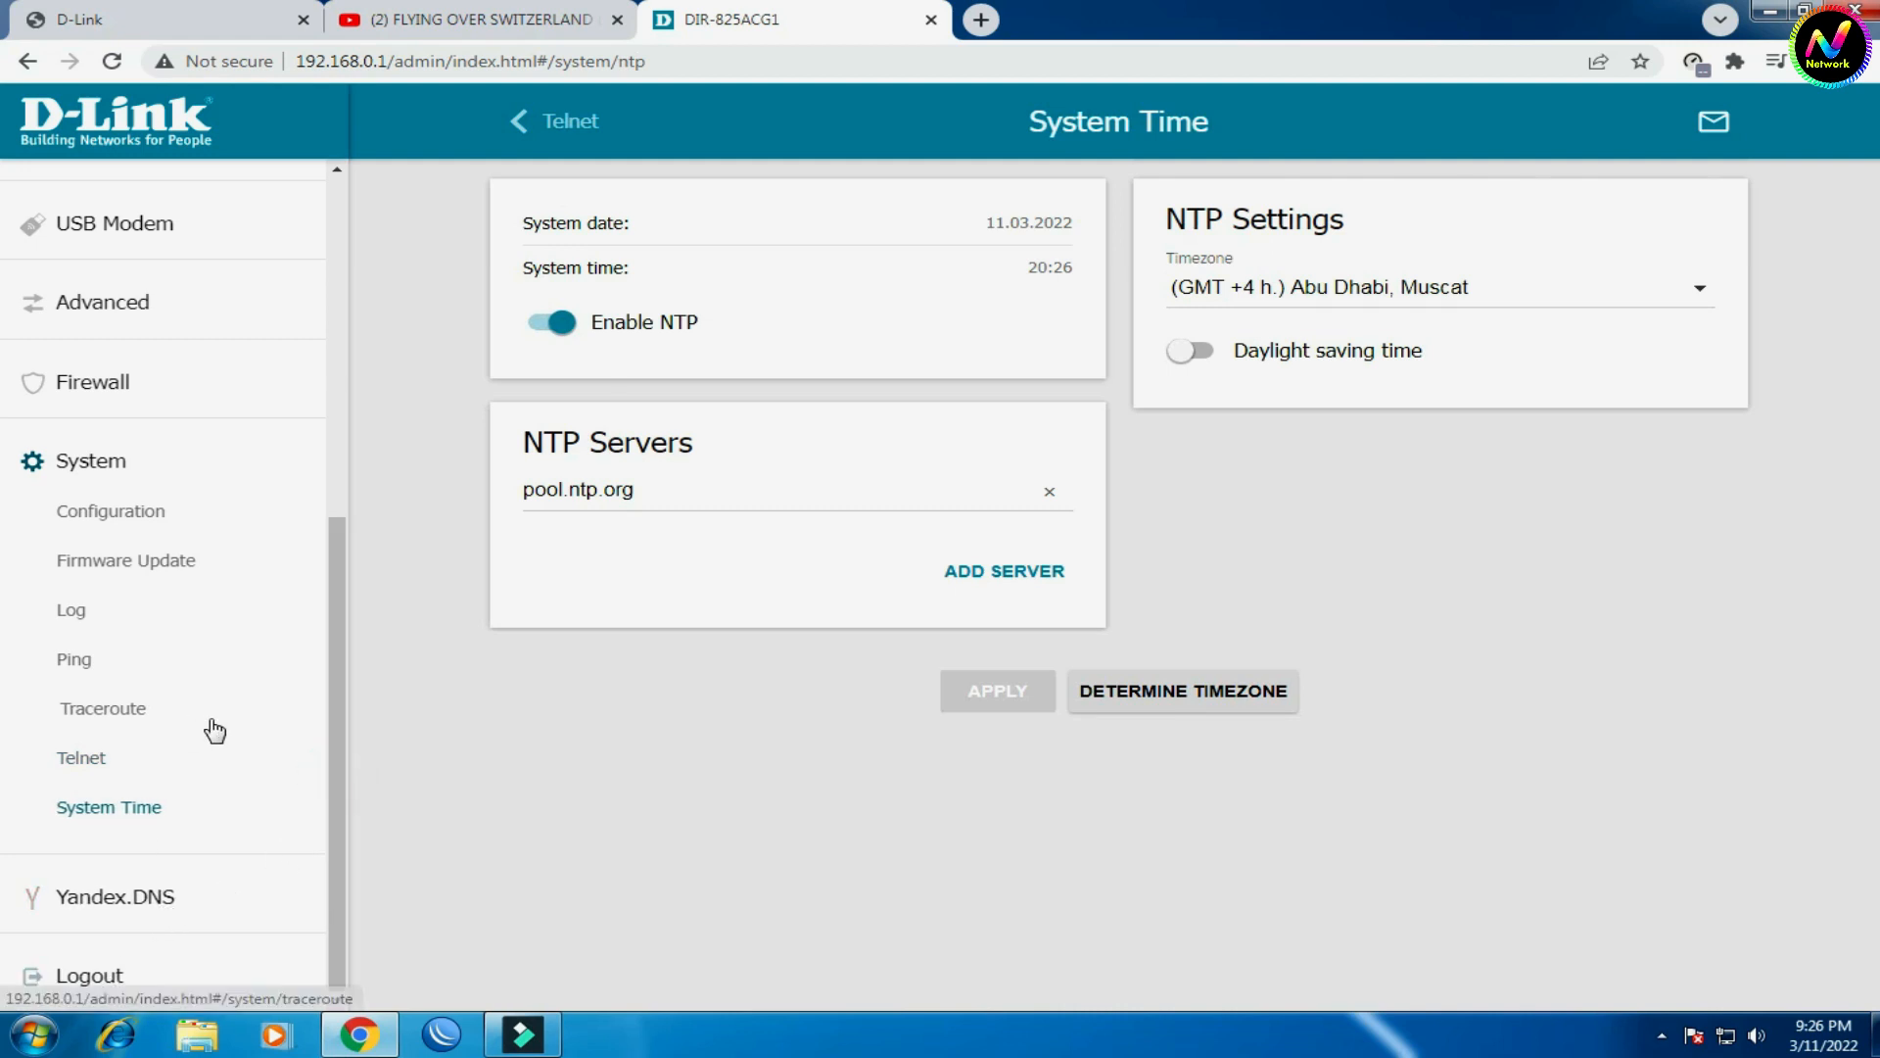
Step: Expand the Wi-Fi section and open its Basic Settings page
{"action": "left_click_drag", "start_coordinate": [334, 697], "coordinate": [365, 345]}
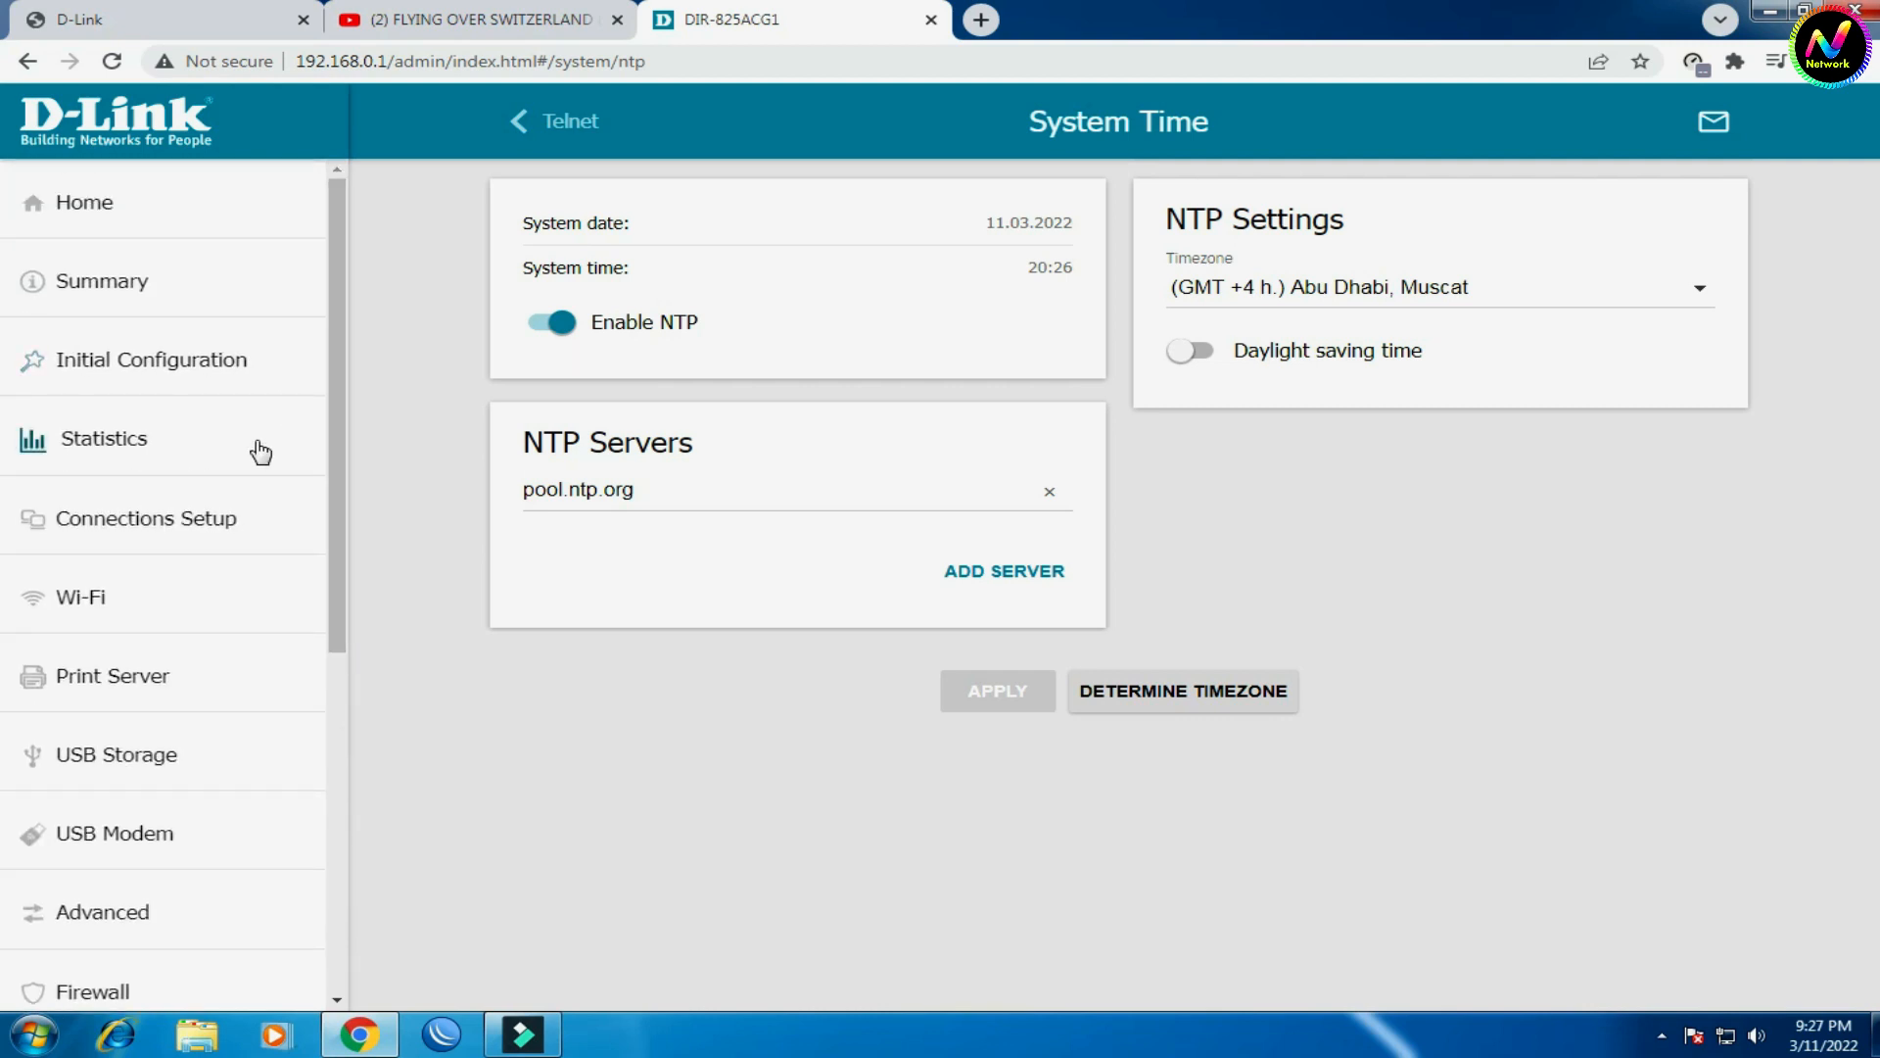
{"action": "left_click", "coordinate": [121, 595]}
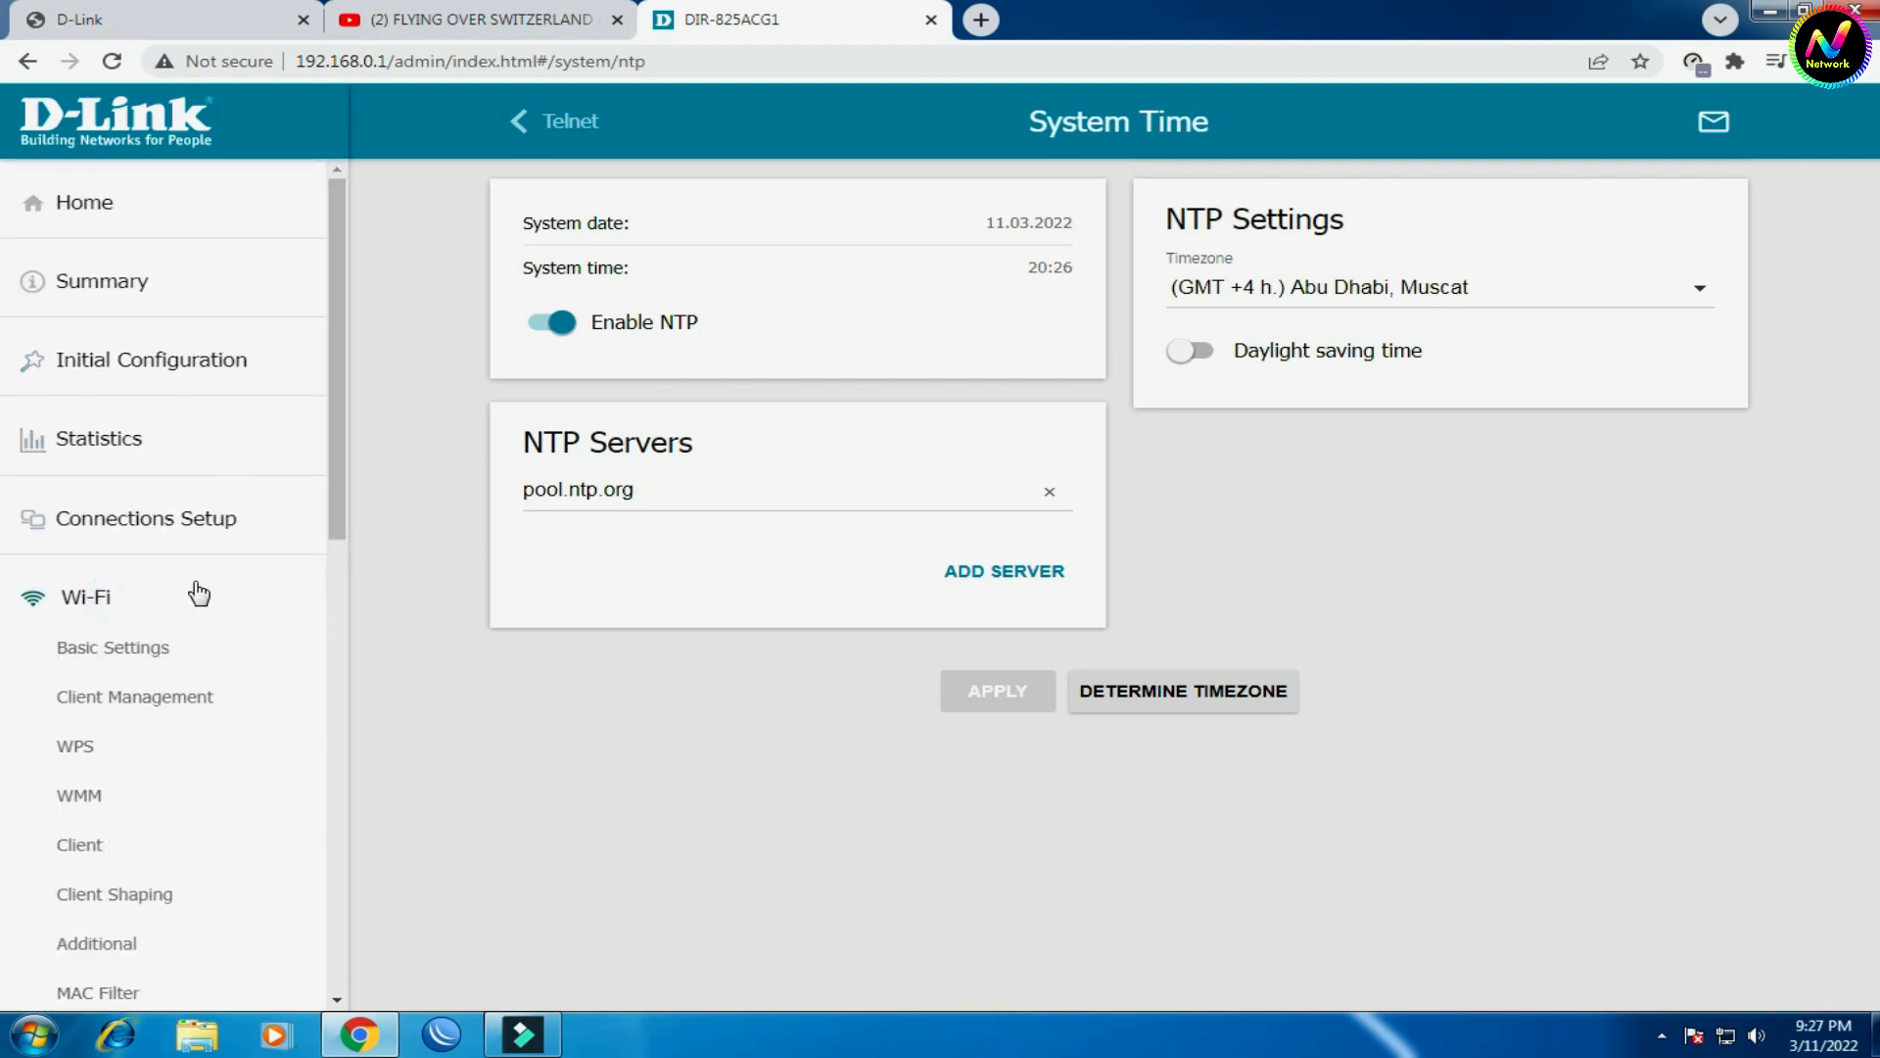
{"action": "left_click_drag", "start_coordinate": [336, 484], "coordinate": [344, 617]}
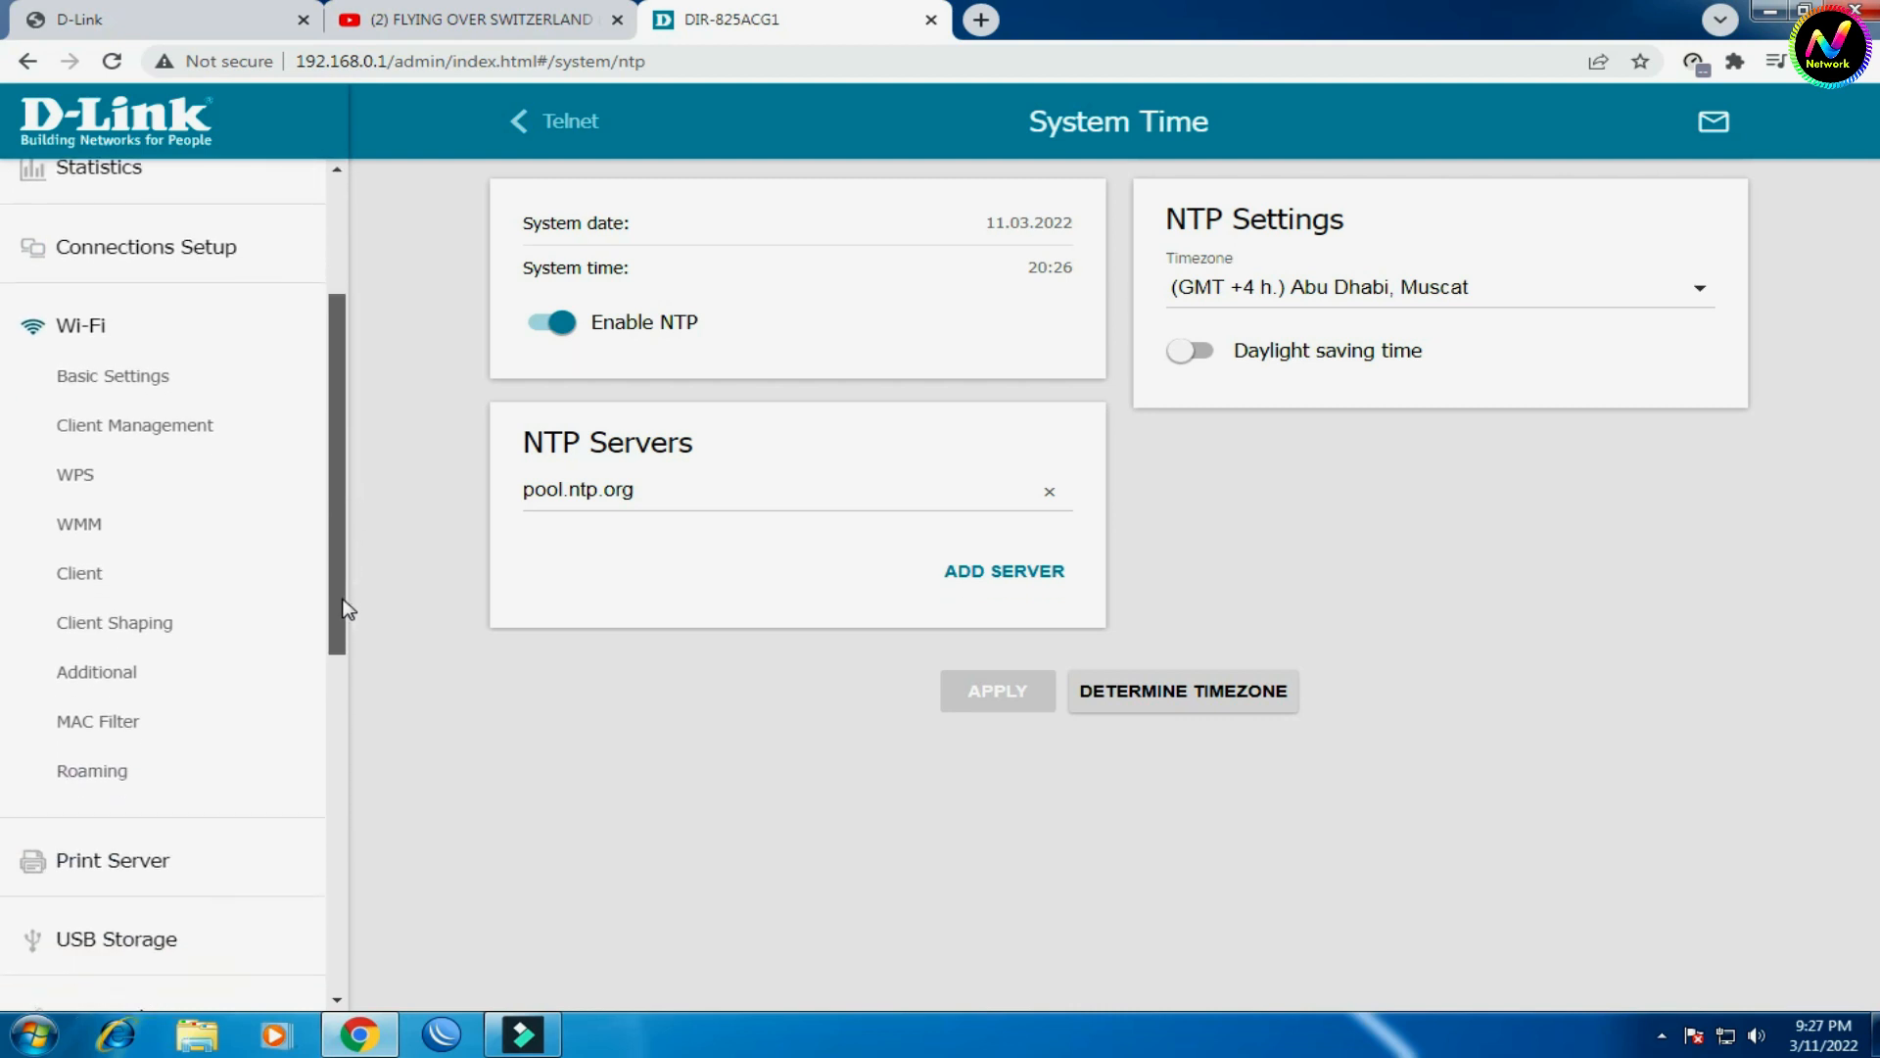
{"action": "left_click", "coordinate": [115, 380]}
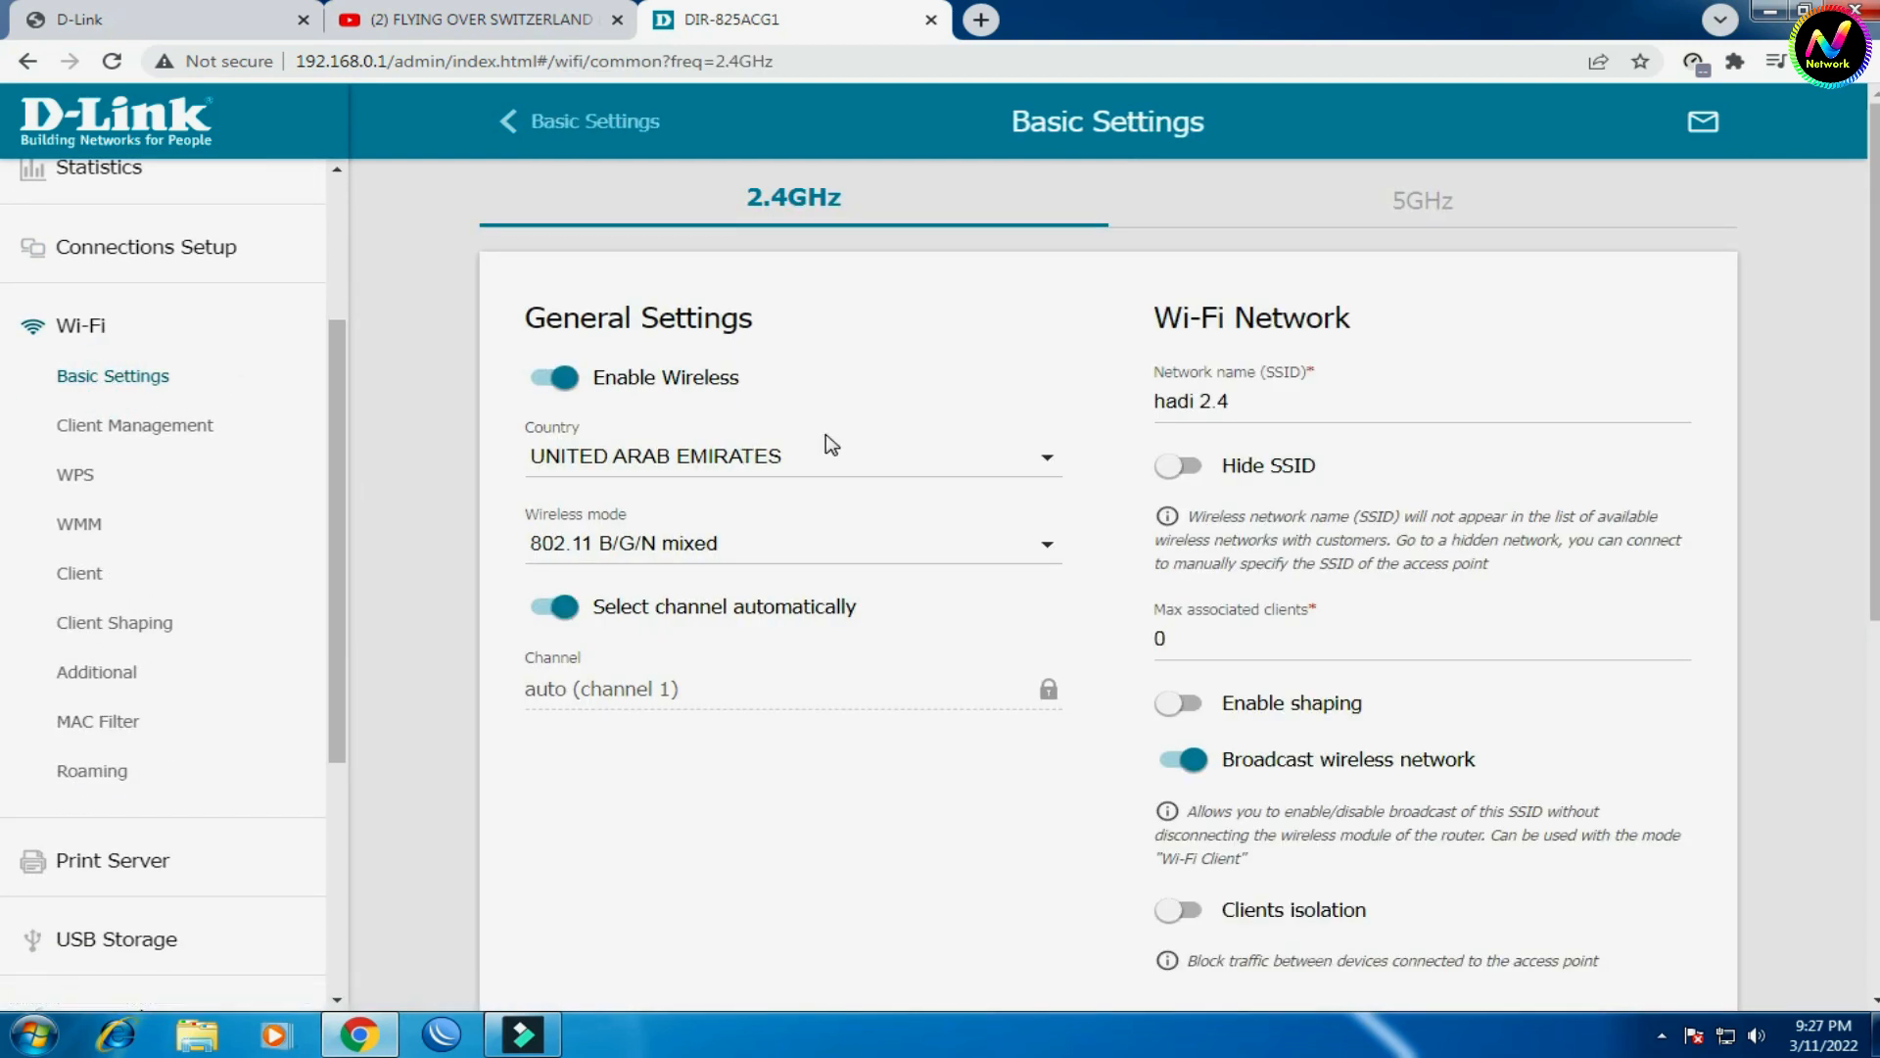
Step: Browse the 2.4GHz country list and close it without changing the country
{"action": "left_click", "coordinate": [906, 468]}
{"action": "scroll", "coordinate": [777, 663], "scroll_direction": "down", "scroll_amount": 5}
{"action": "scroll", "coordinate": [778, 685], "scroll_direction": "up", "scroll_amount": 10}
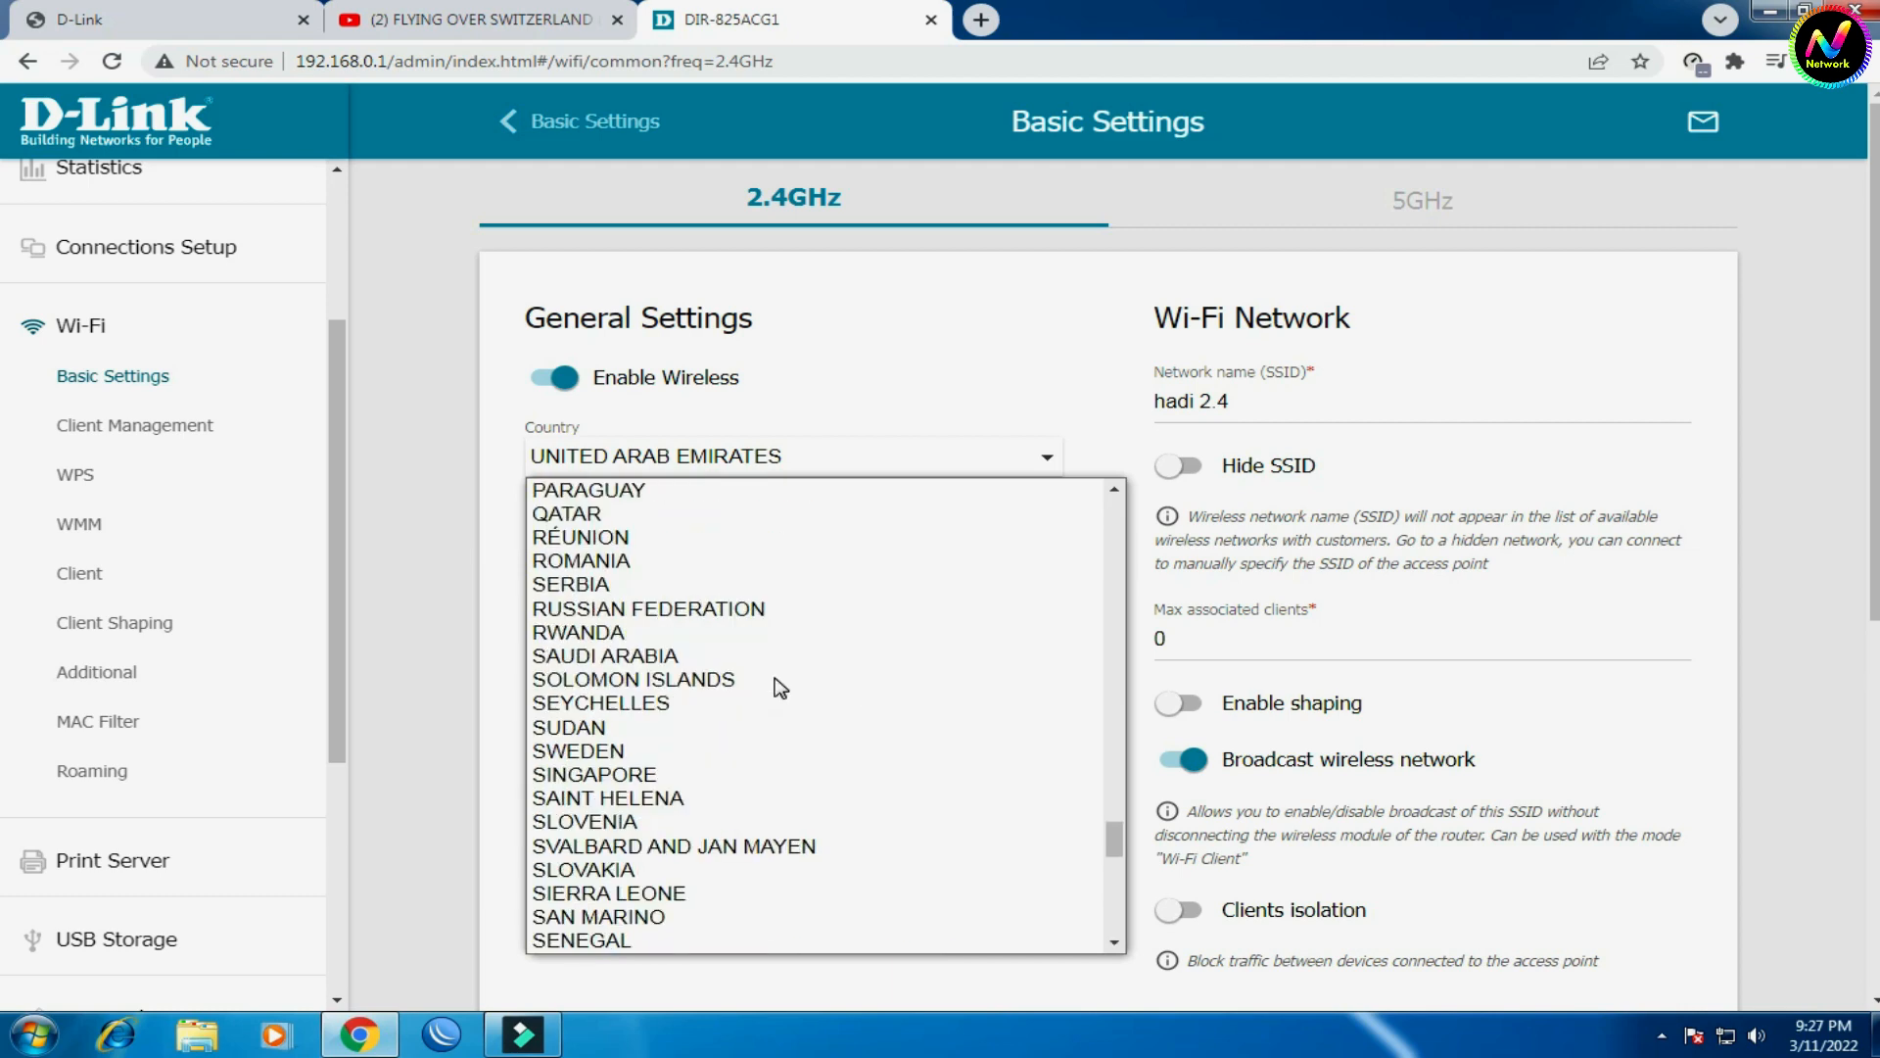
{"action": "scroll", "coordinate": [780, 687], "scroll_direction": "up", "scroll_amount": 3}
{"action": "left_click", "coordinate": [1007, 341]}
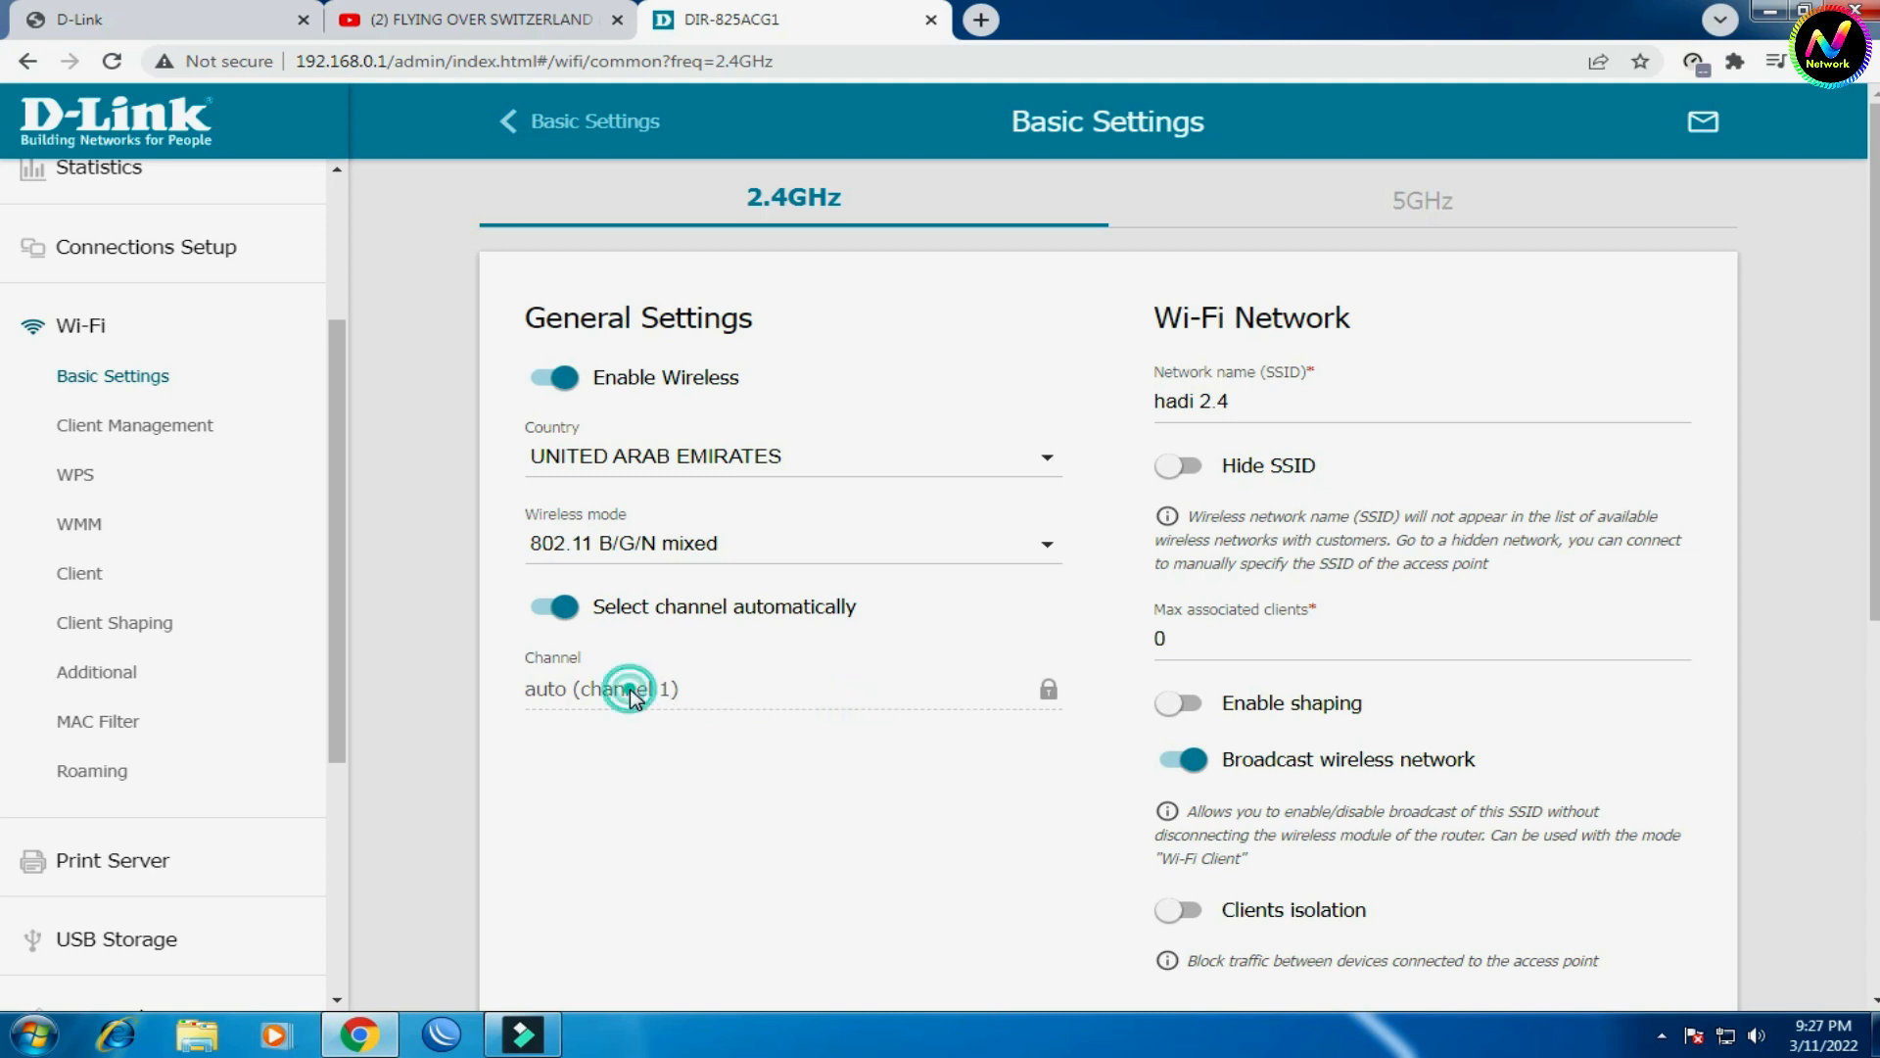
Step: Turn off automatic channel selection for 2.4GHz and view the channel workload list before closing it
{"action": "left_click", "coordinate": [654, 599]}
{"action": "left_click", "coordinate": [699, 689]}
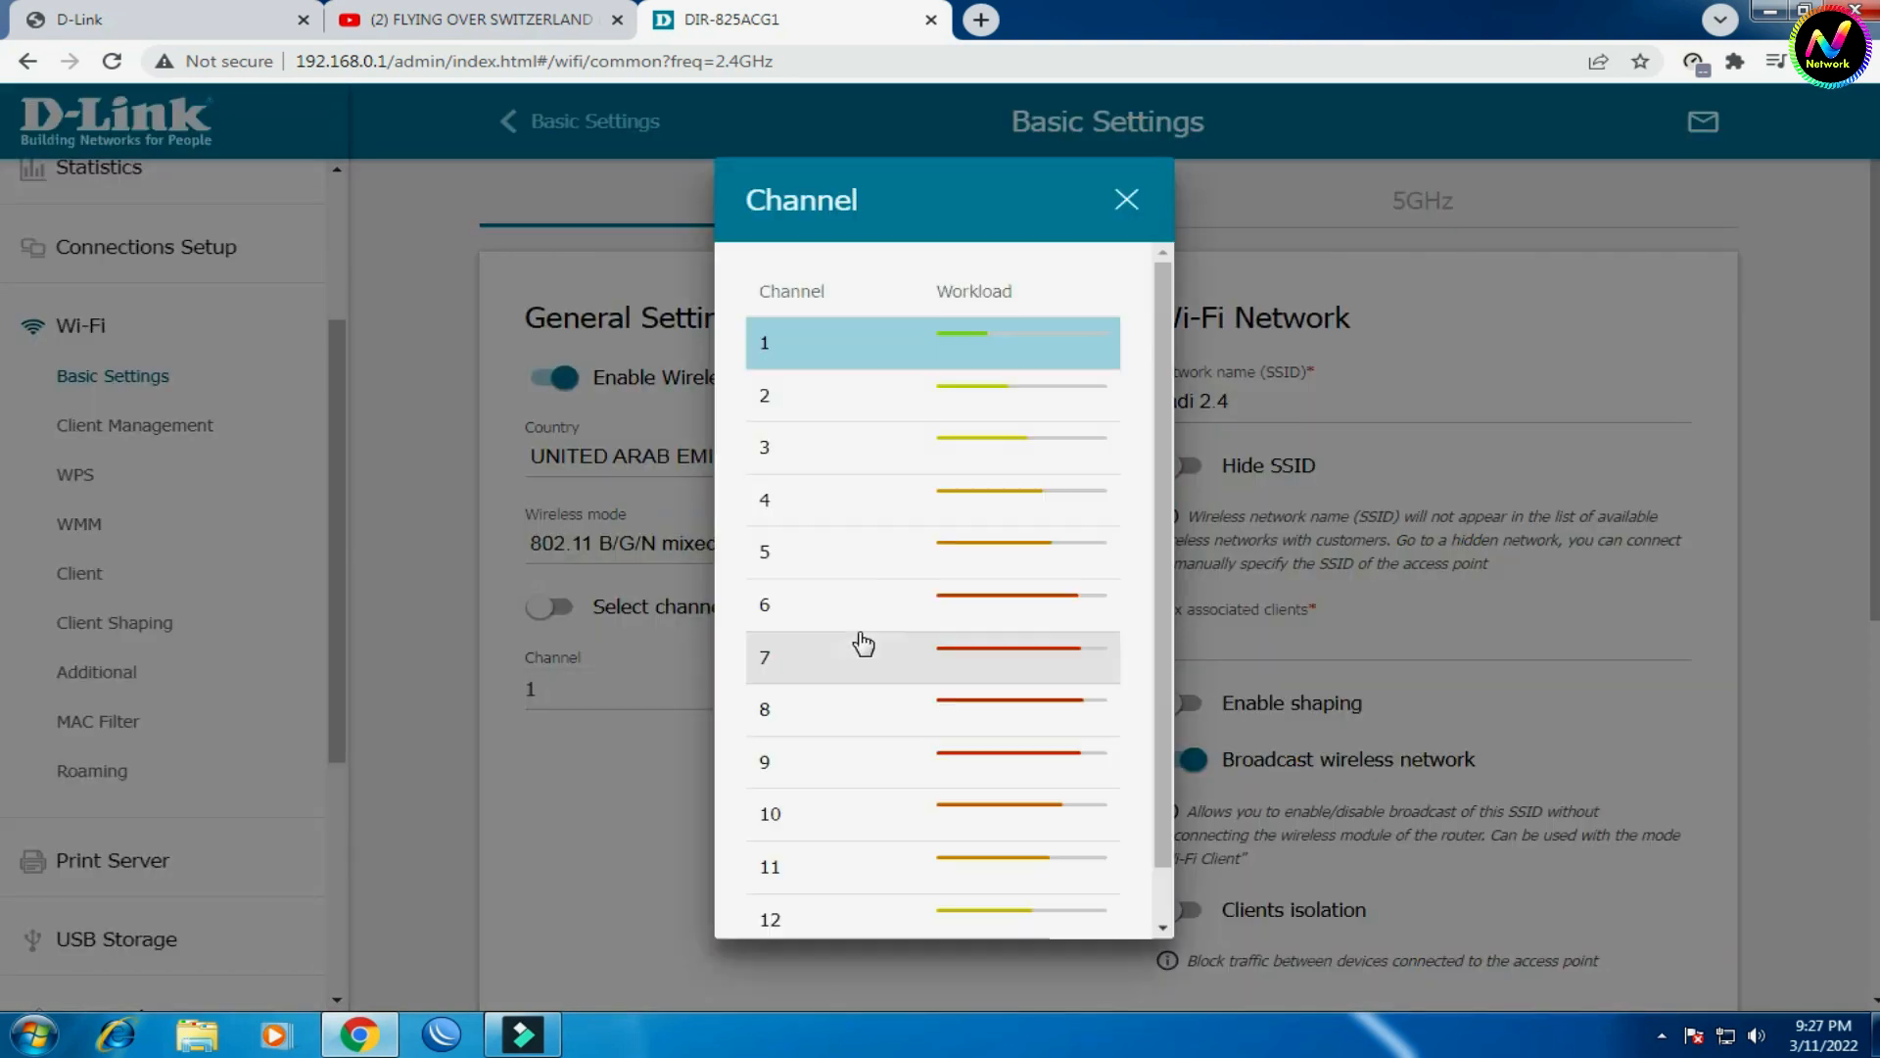
{"action": "scroll", "coordinate": [992, 722], "scroll_direction": "down", "scroll_amount": 1}
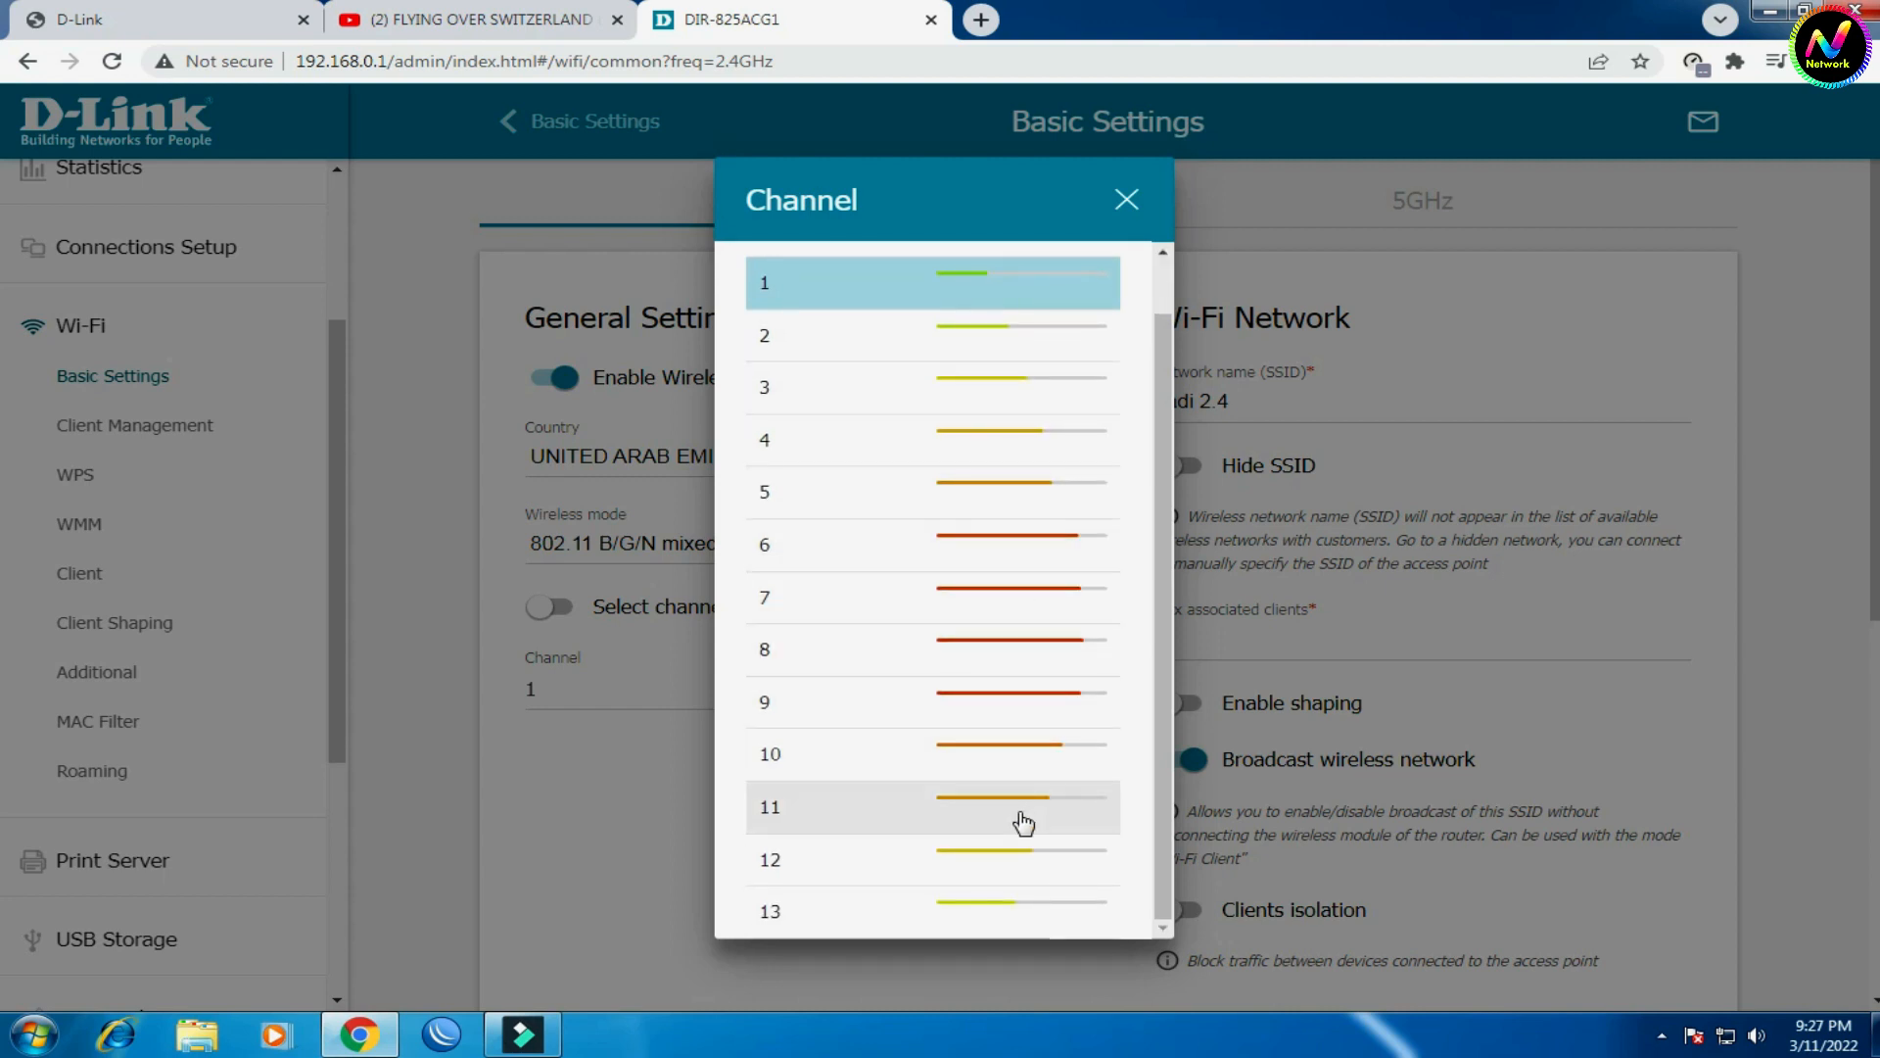
{"action": "scroll", "coordinate": [970, 453], "scroll_direction": "up", "scroll_amount": 1}
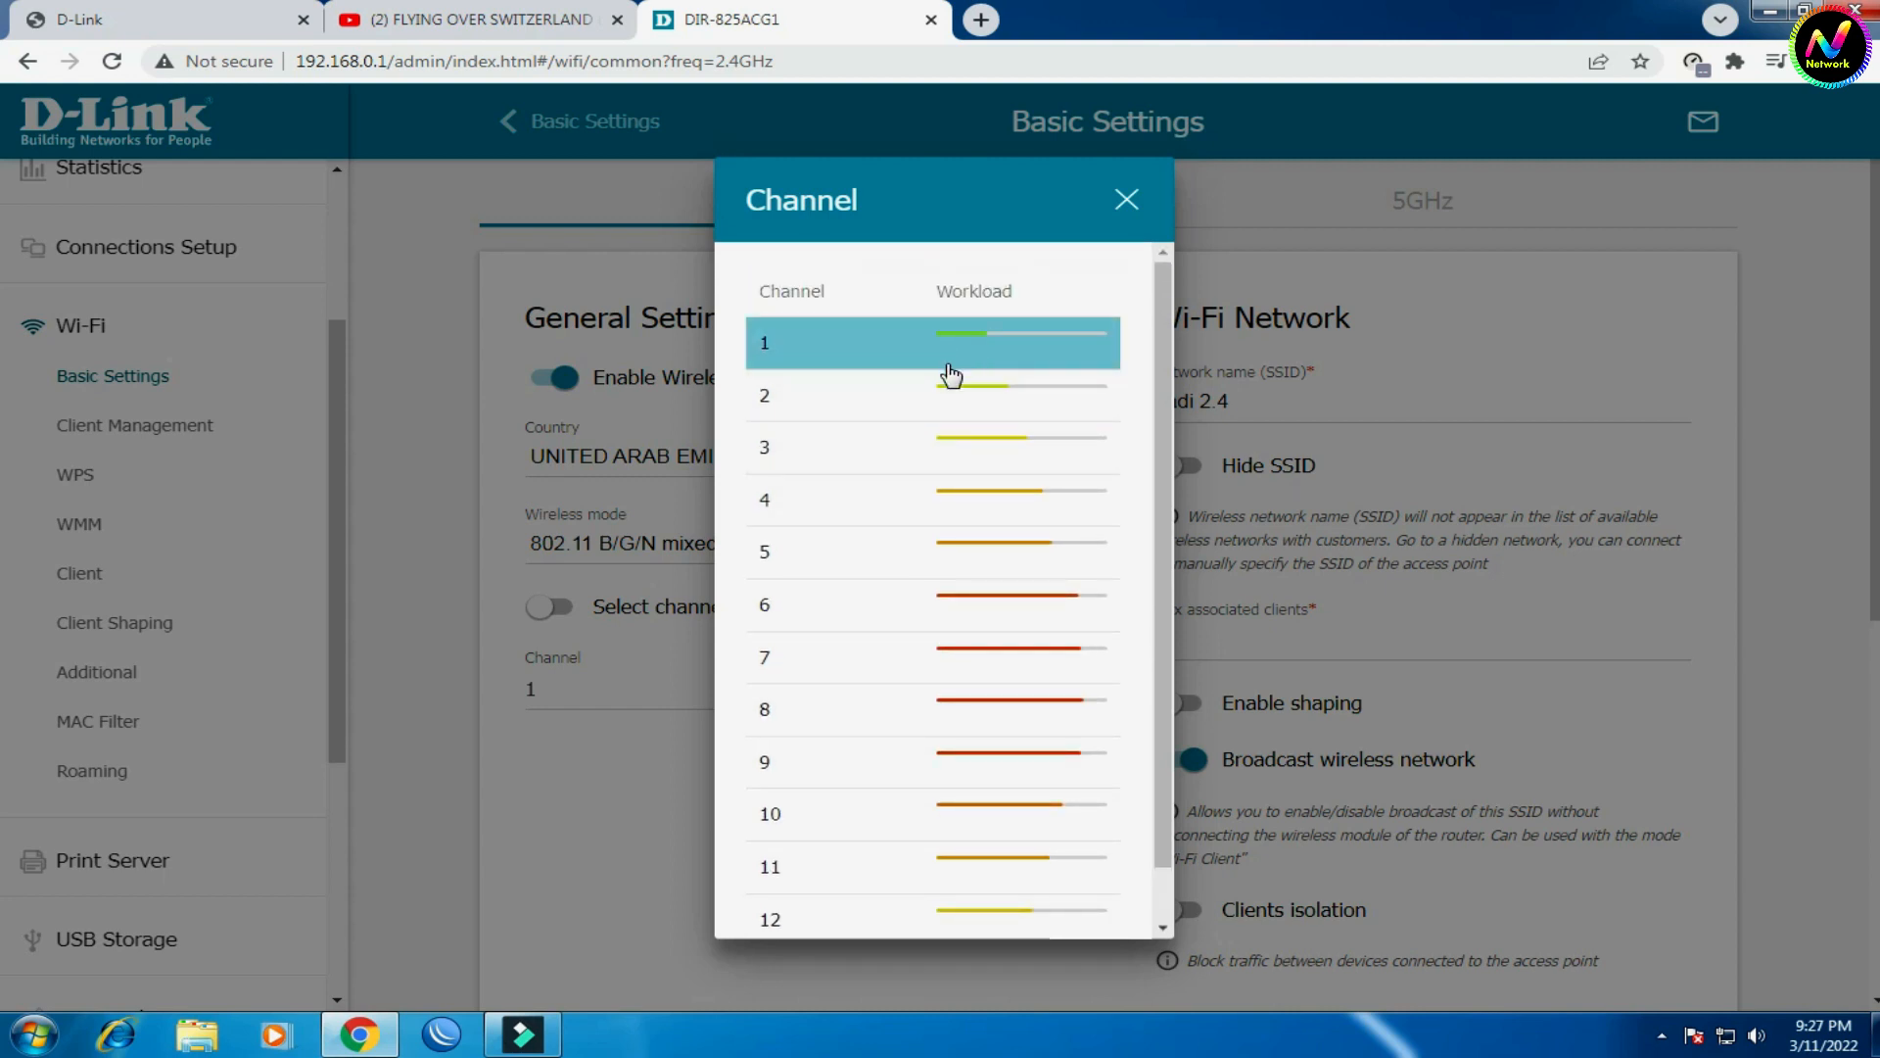
{"action": "left_click", "coordinate": [1127, 201]}
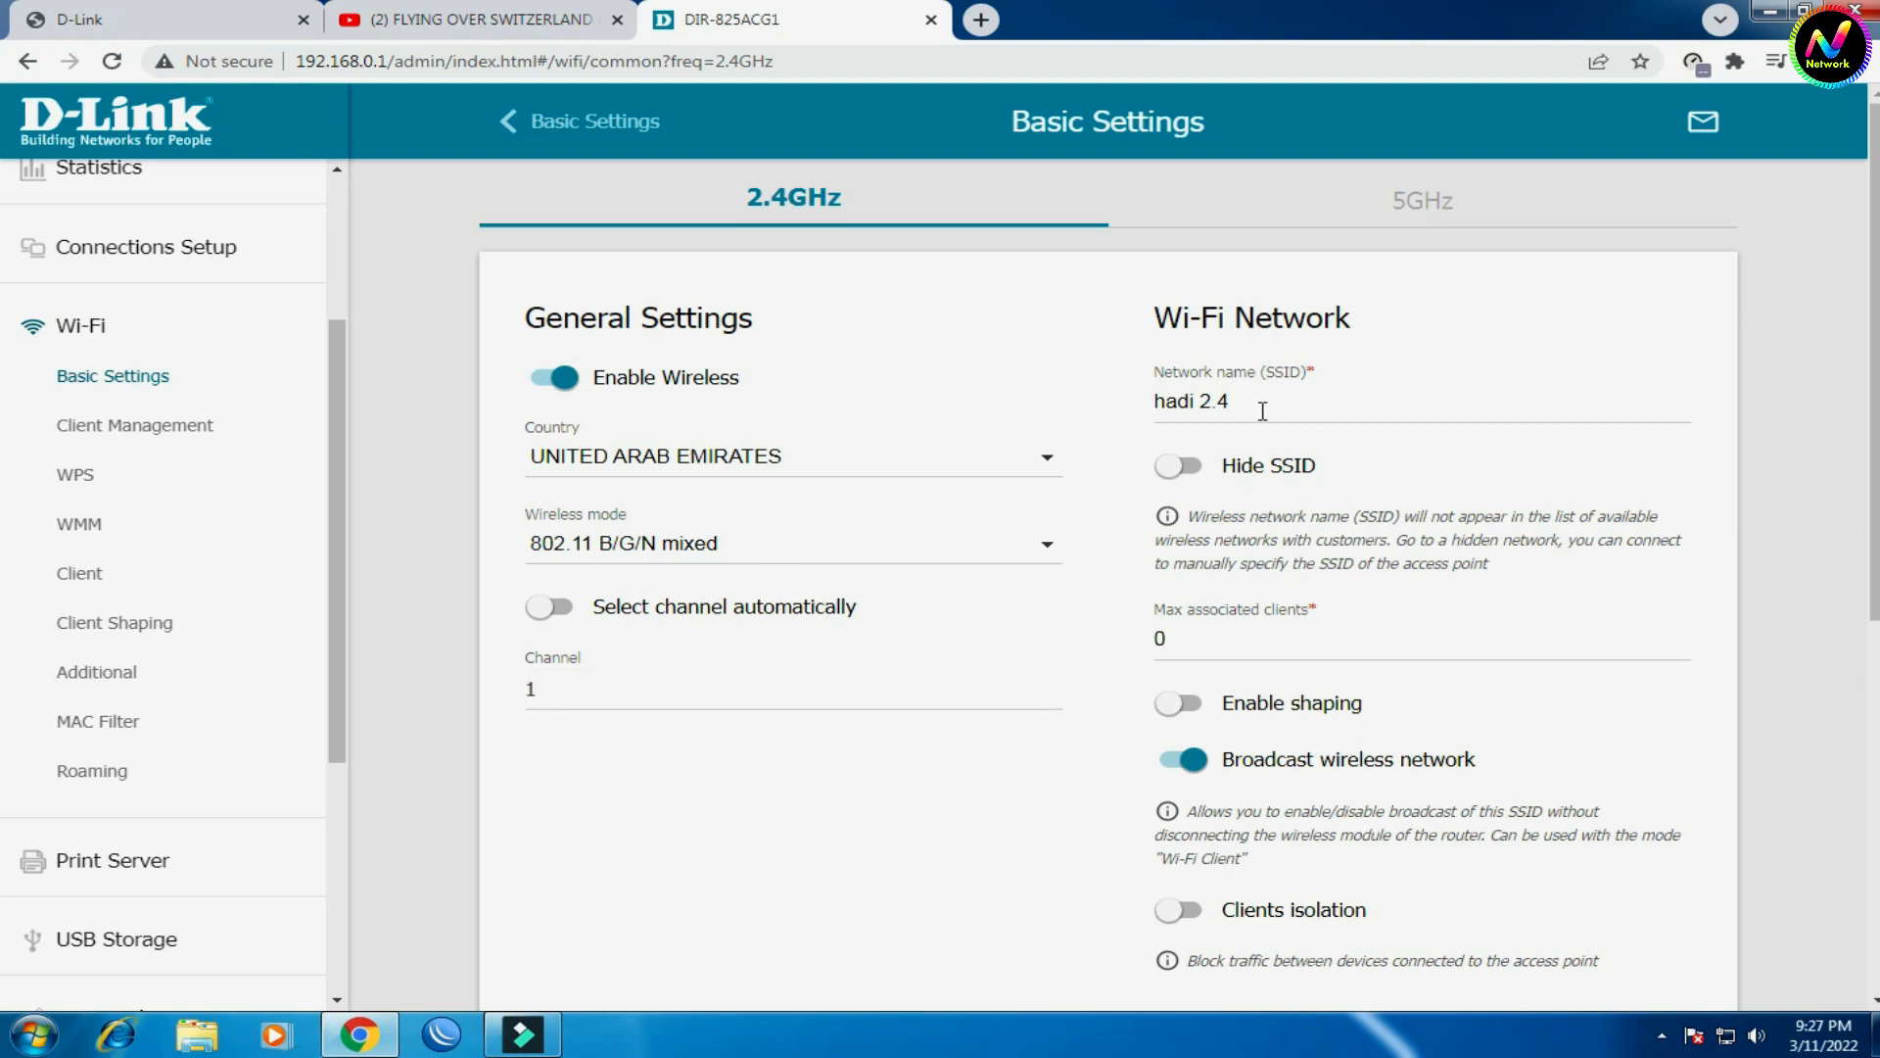
Step: Review the 2.4GHz security settings, toggling the Wi-Fi password visibility on and off
{"action": "scroll", "coordinate": [1262, 411], "scroll_direction": "down", "scroll_amount": 1}
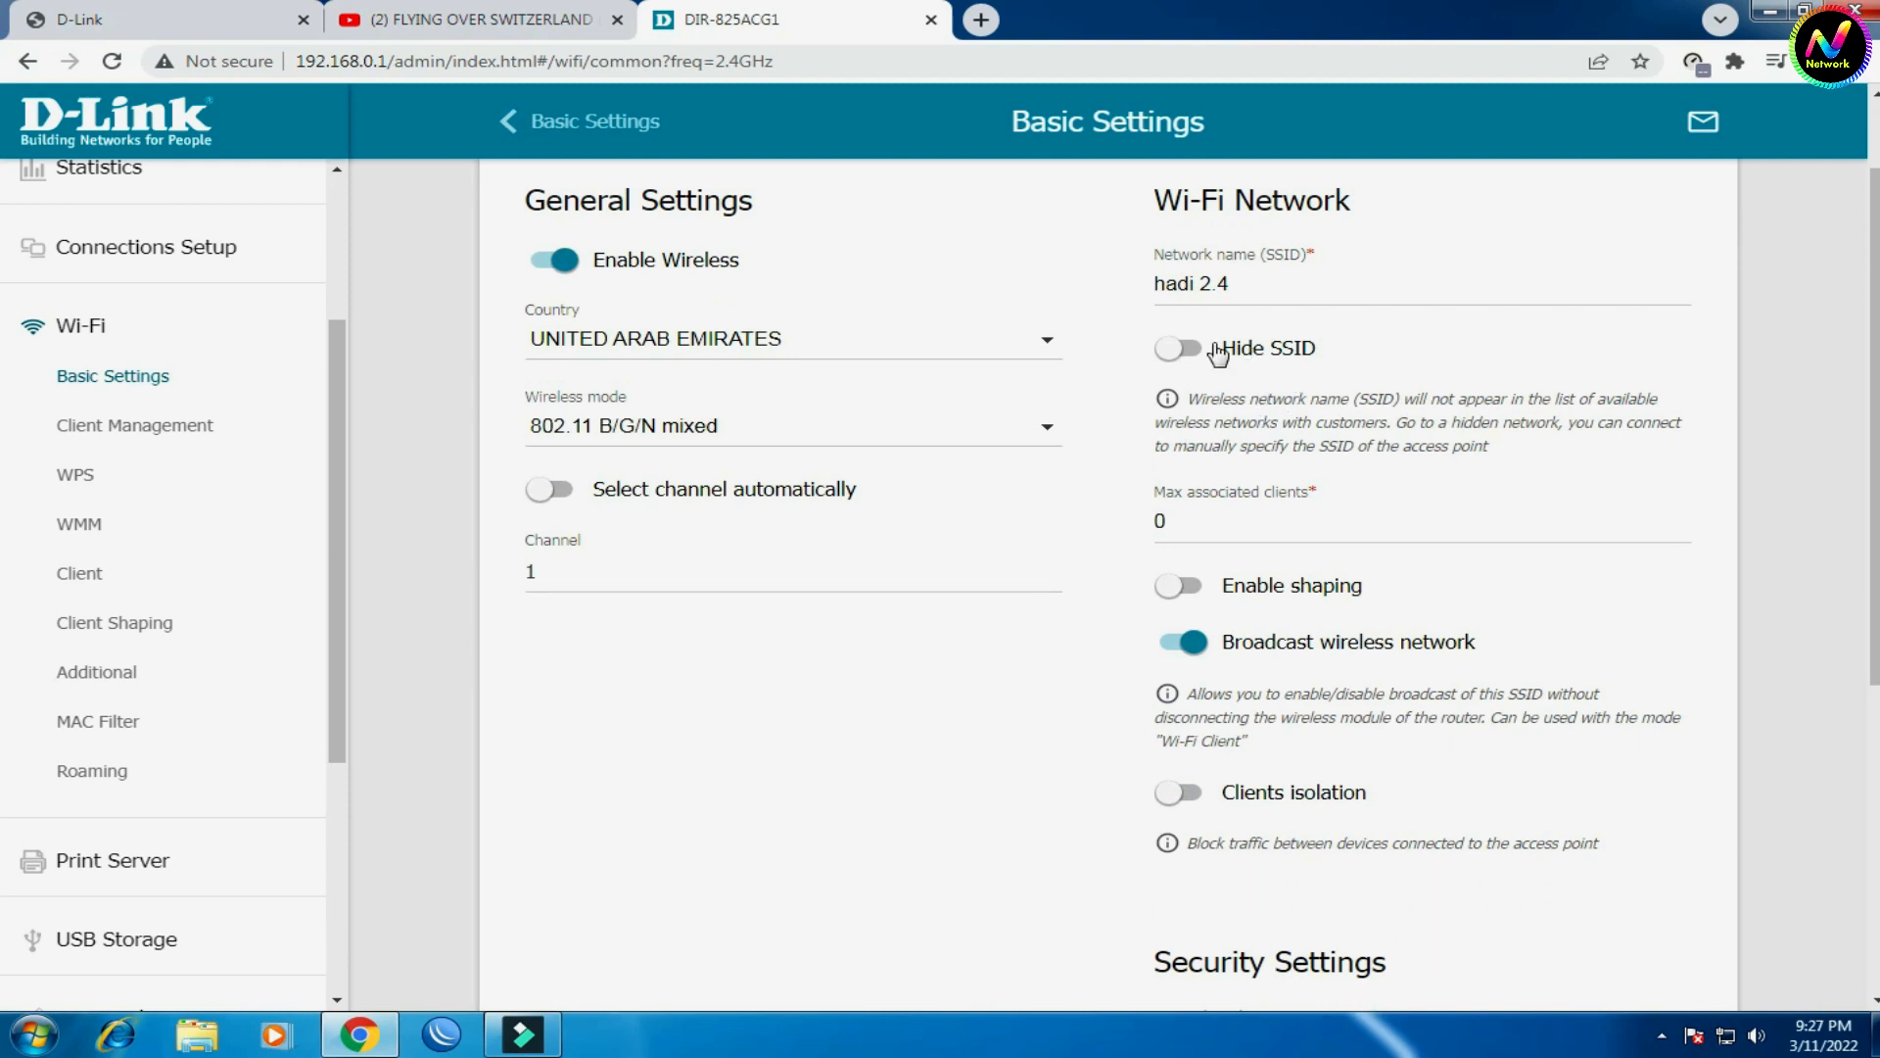
{"action": "scroll", "coordinate": [1435, 642], "scroll_direction": "down", "scroll_amount": 3}
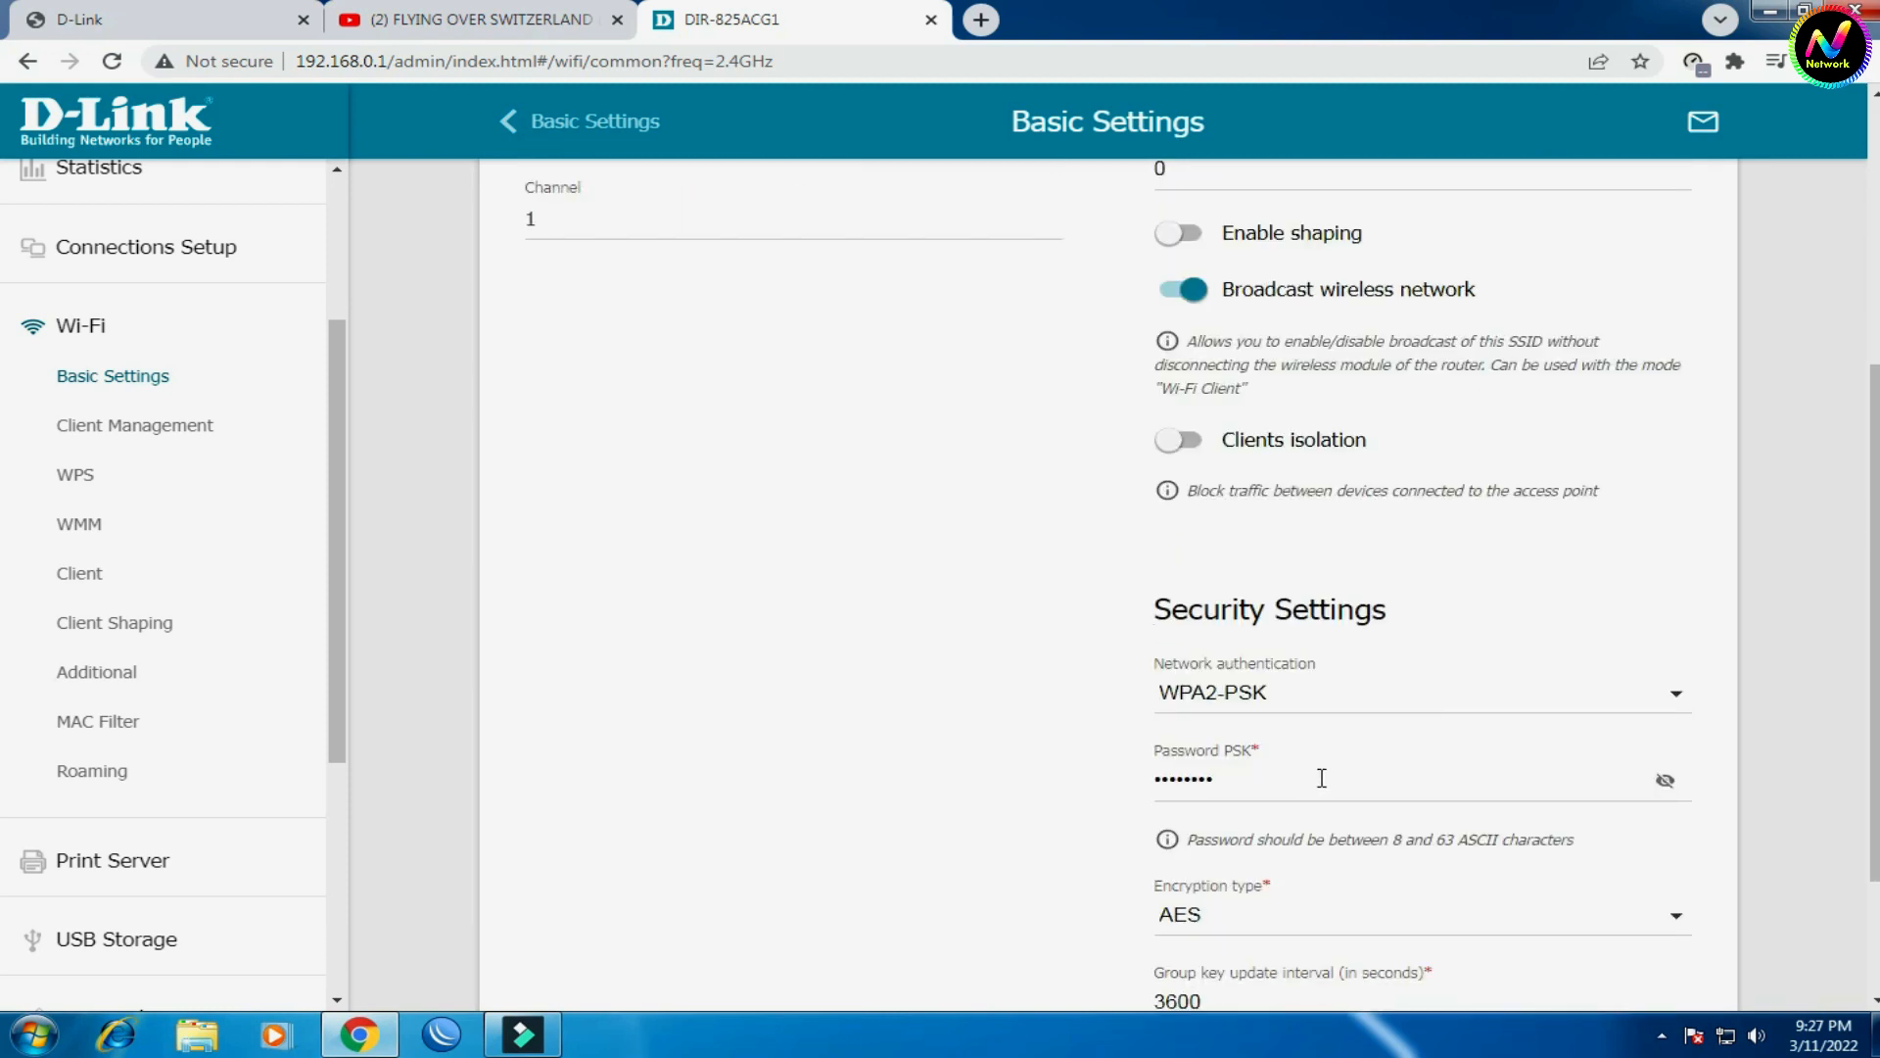
{"action": "left_click", "coordinate": [1664, 783]}
{"action": "left_click", "coordinate": [1665, 783]}
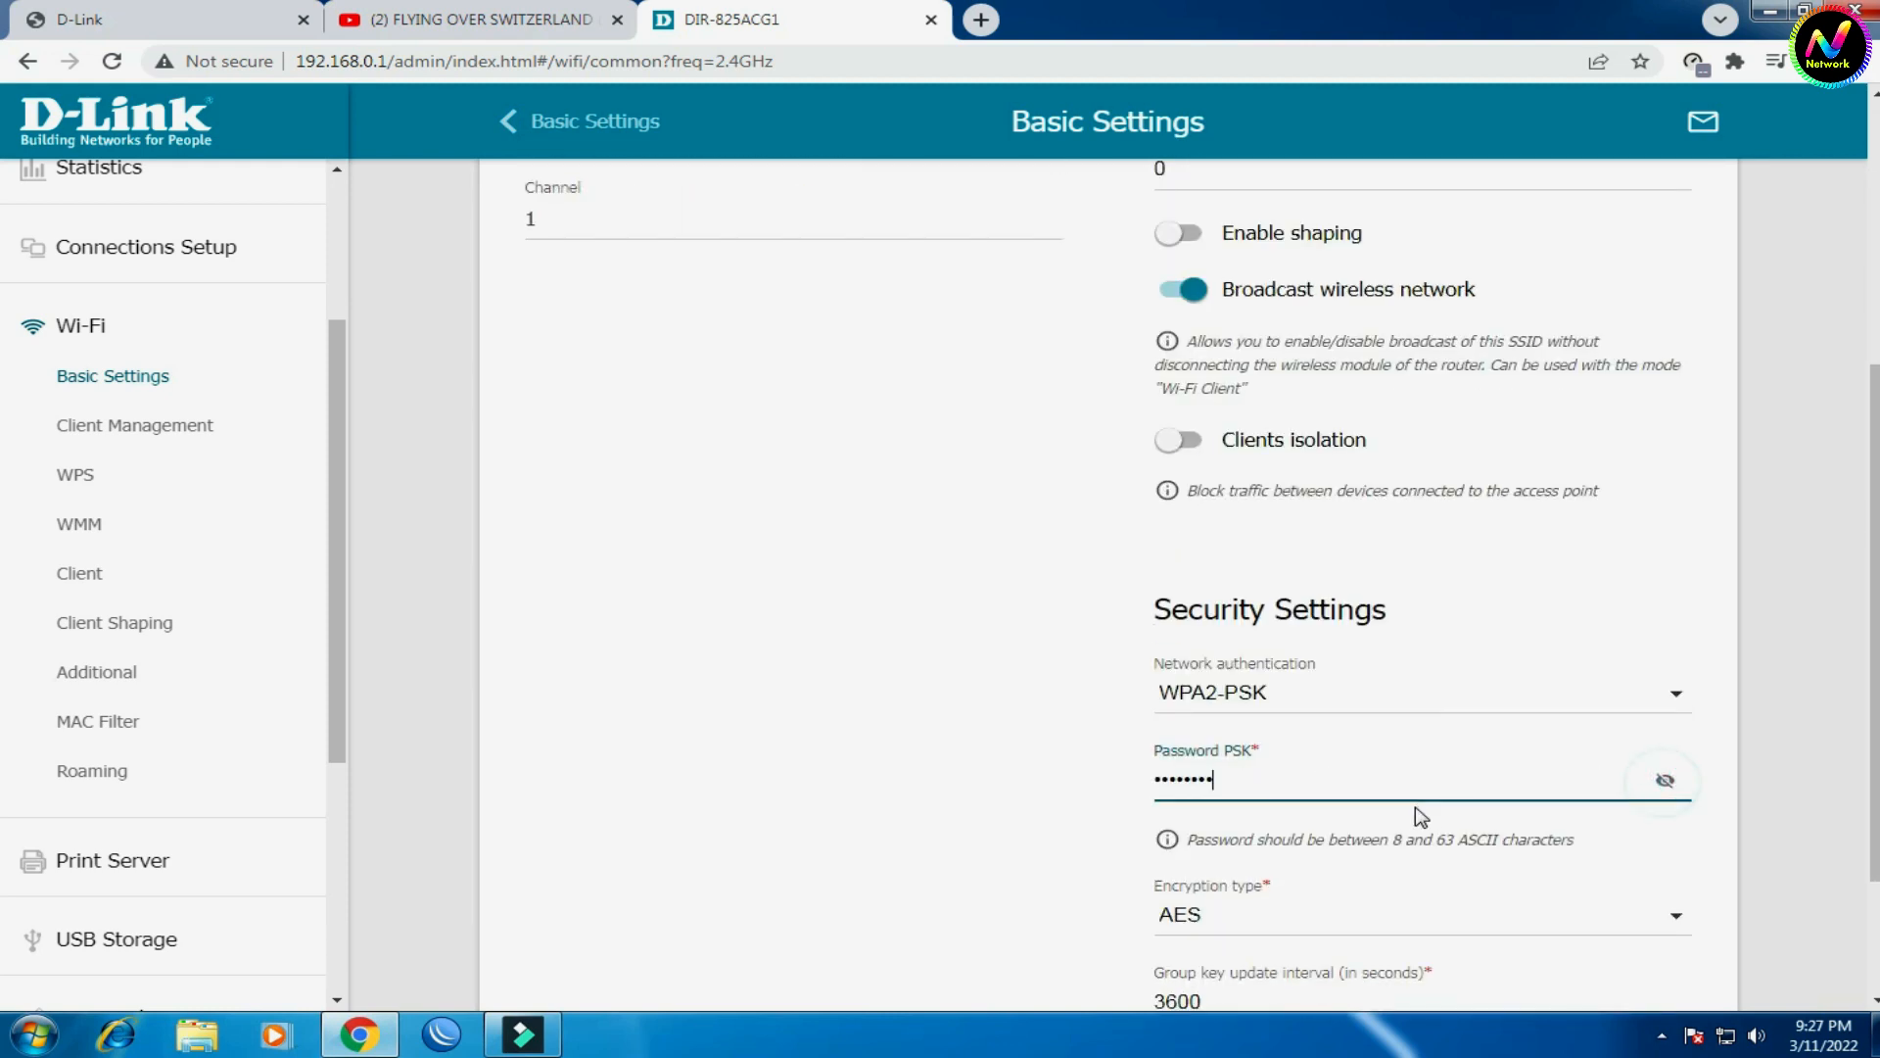
{"action": "scroll", "coordinate": [1419, 807], "scroll_direction": "down", "scroll_amount": 2}
{"action": "left_click", "coordinate": [593, 937]}
{"action": "scroll", "coordinate": [835, 831], "scroll_direction": "up", "scroll_amount": 6}
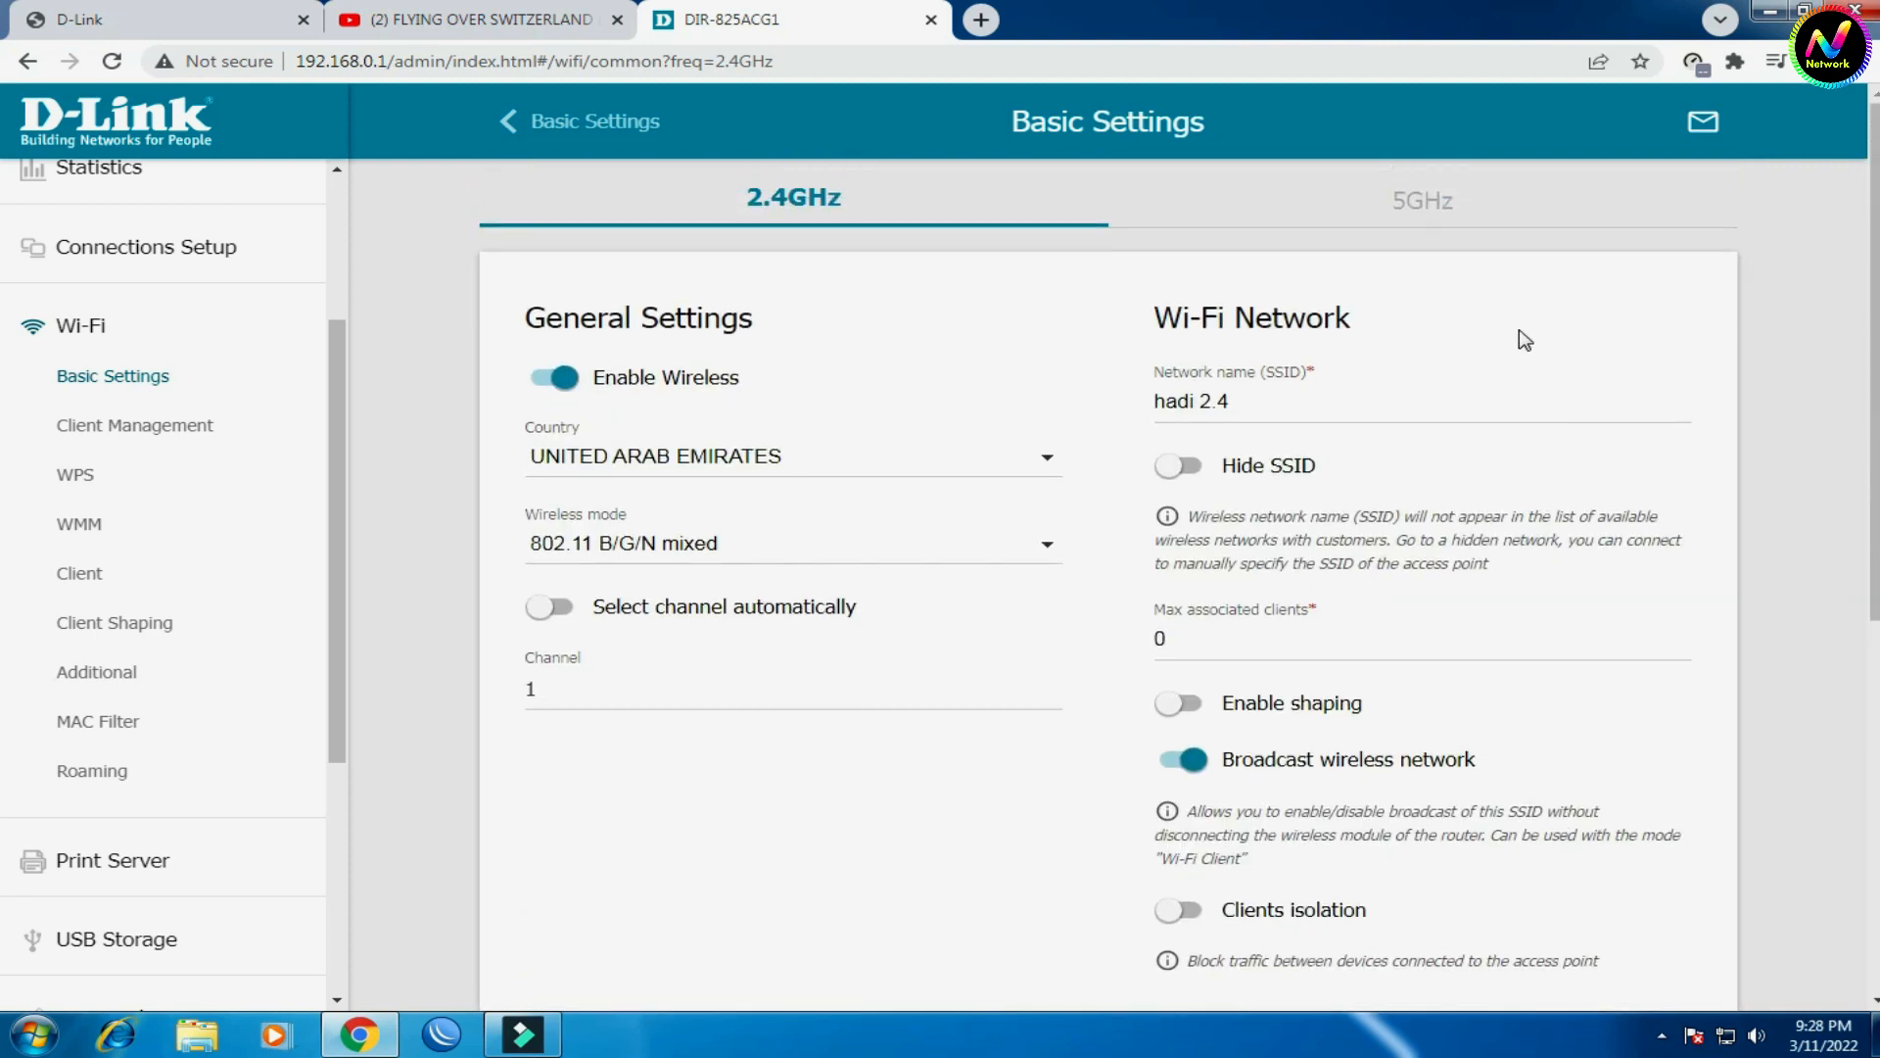
Step: Switch to the 5GHz tab, discarding unsaved changes, and review its network and security settings
{"action": "left_click", "coordinate": [1426, 208]}
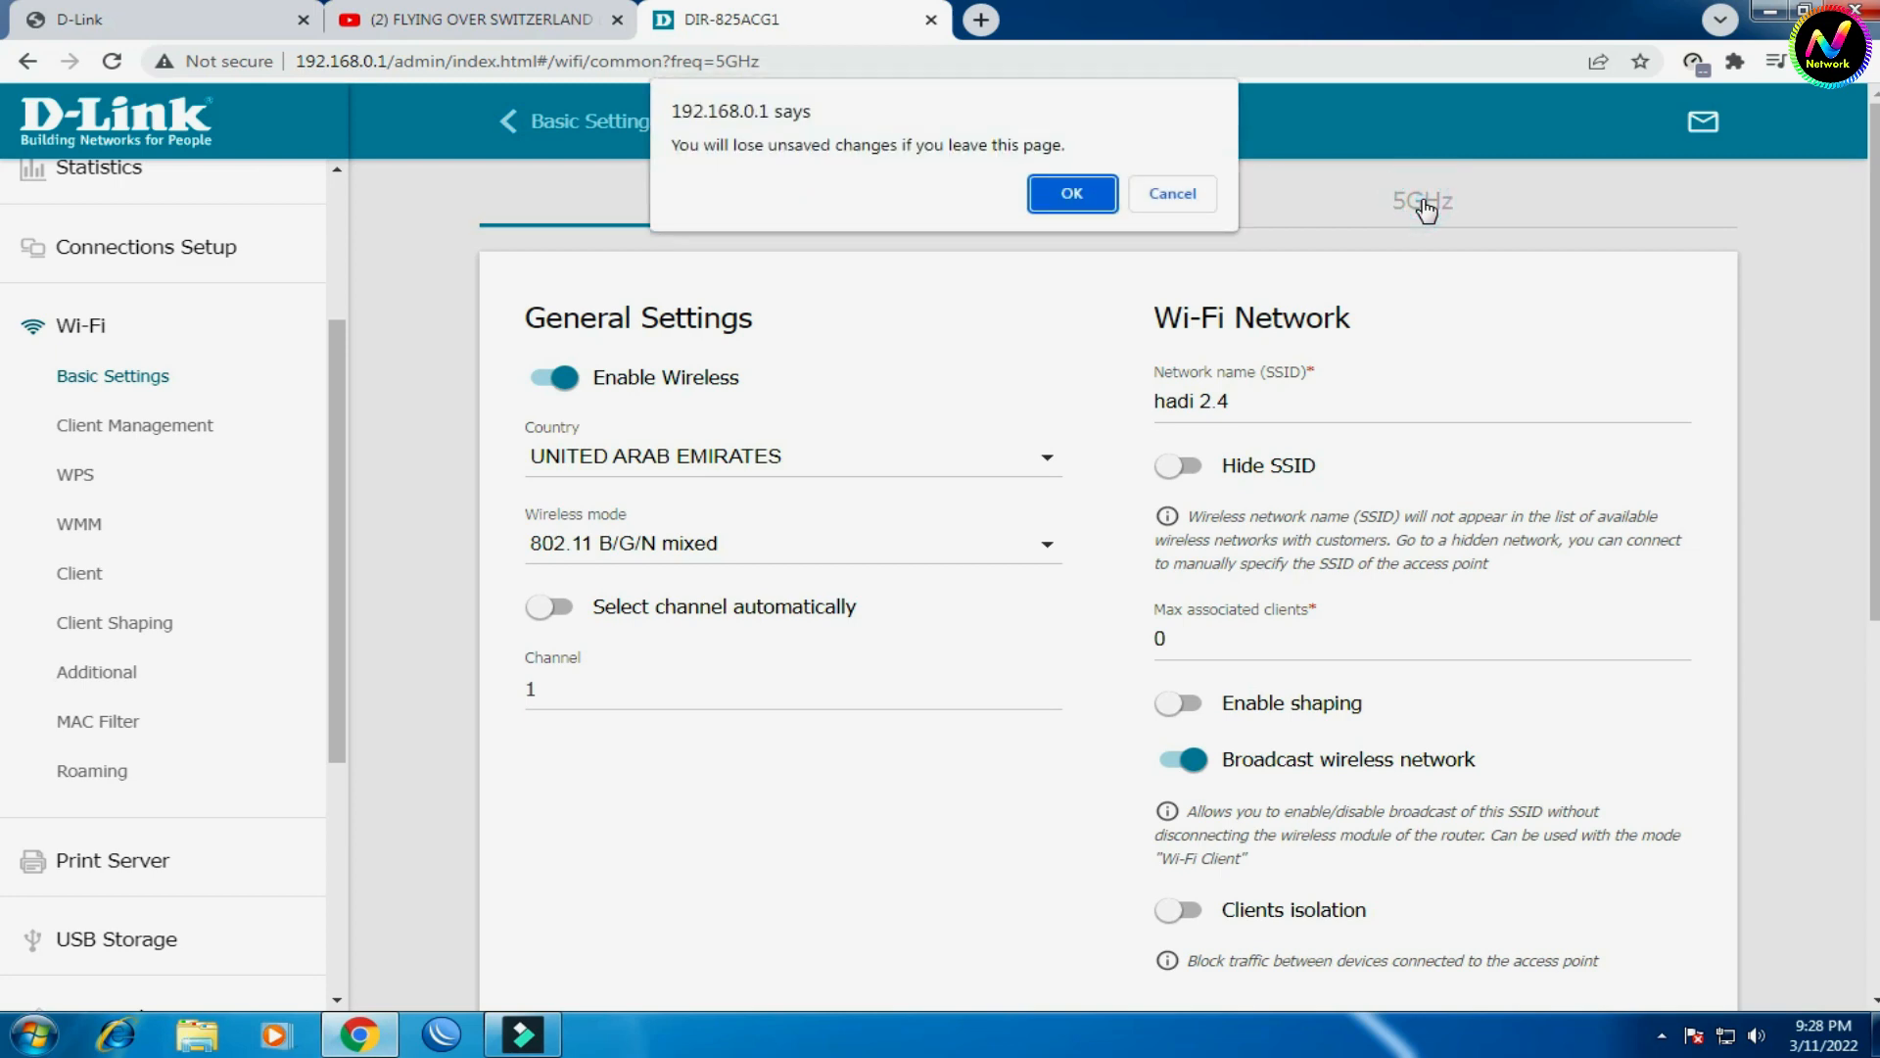
{"action": "left_click", "coordinate": [1073, 194]}
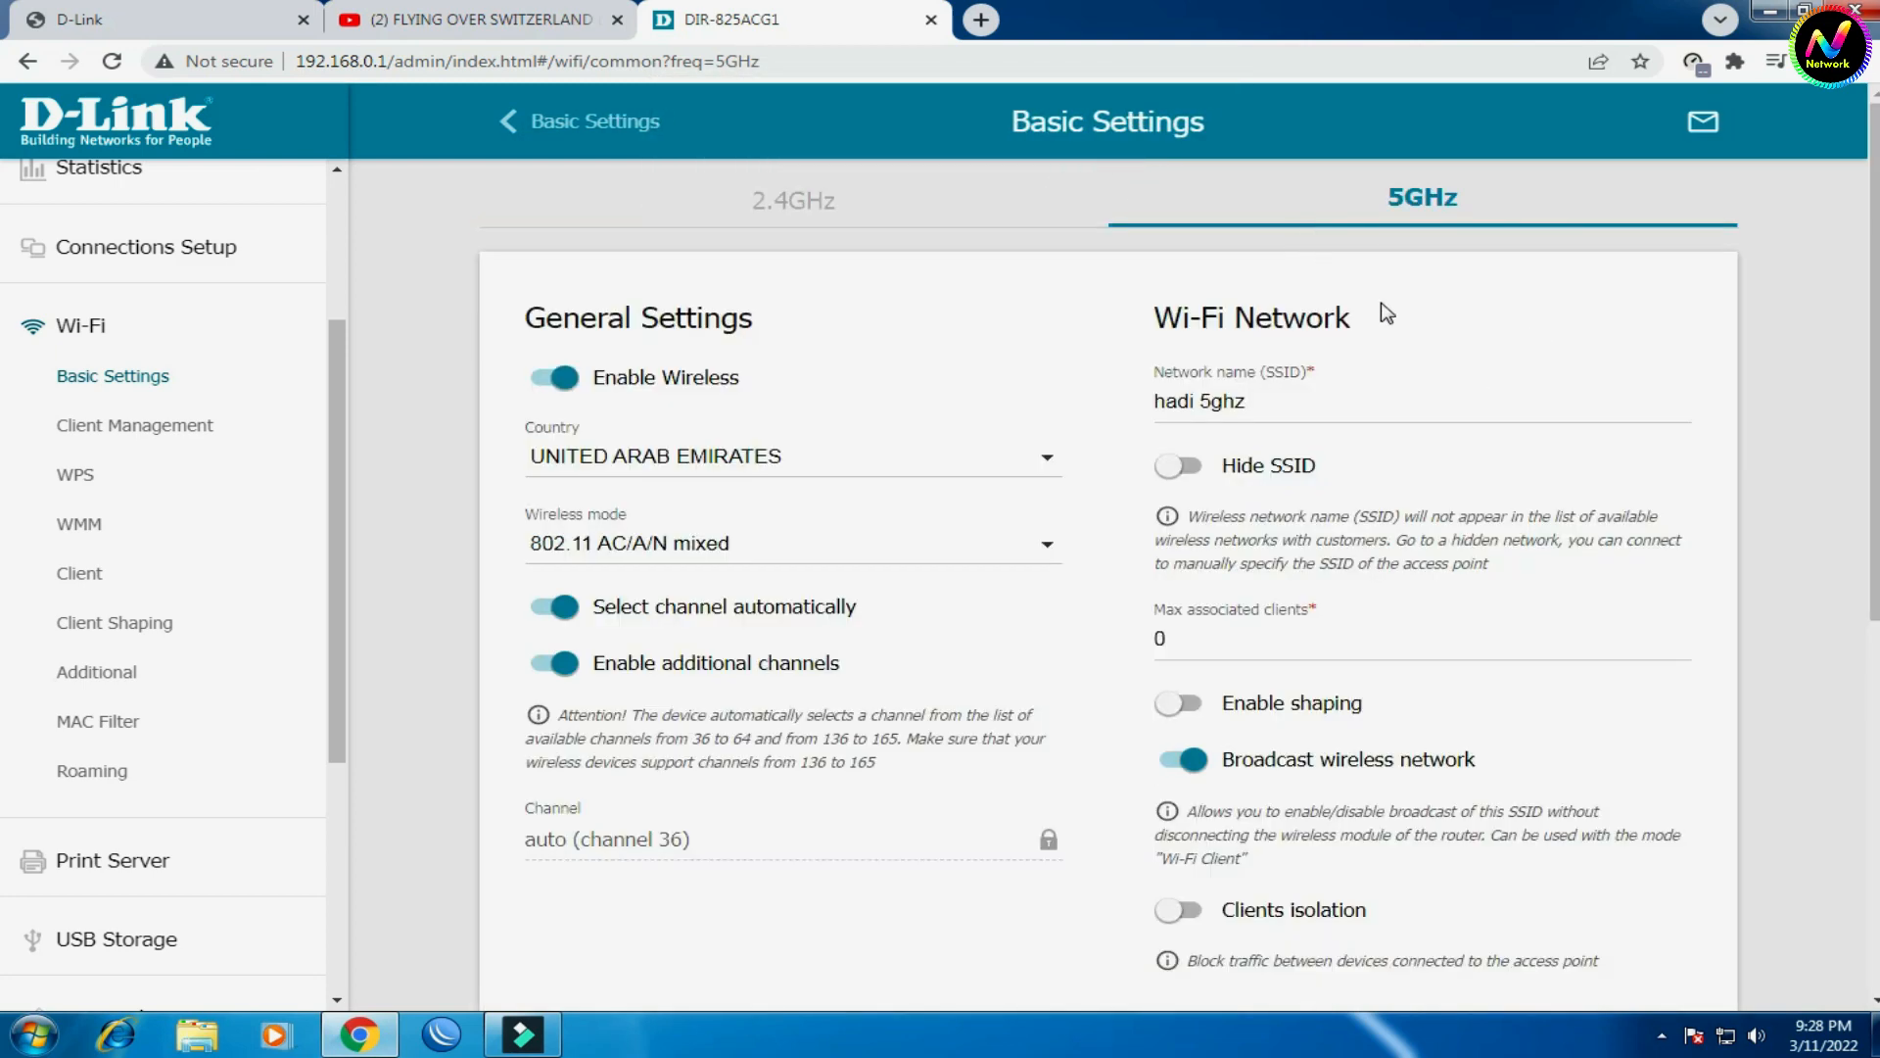
{"action": "scroll", "coordinate": [832, 575], "scroll_direction": "down", "scroll_amount": 1}
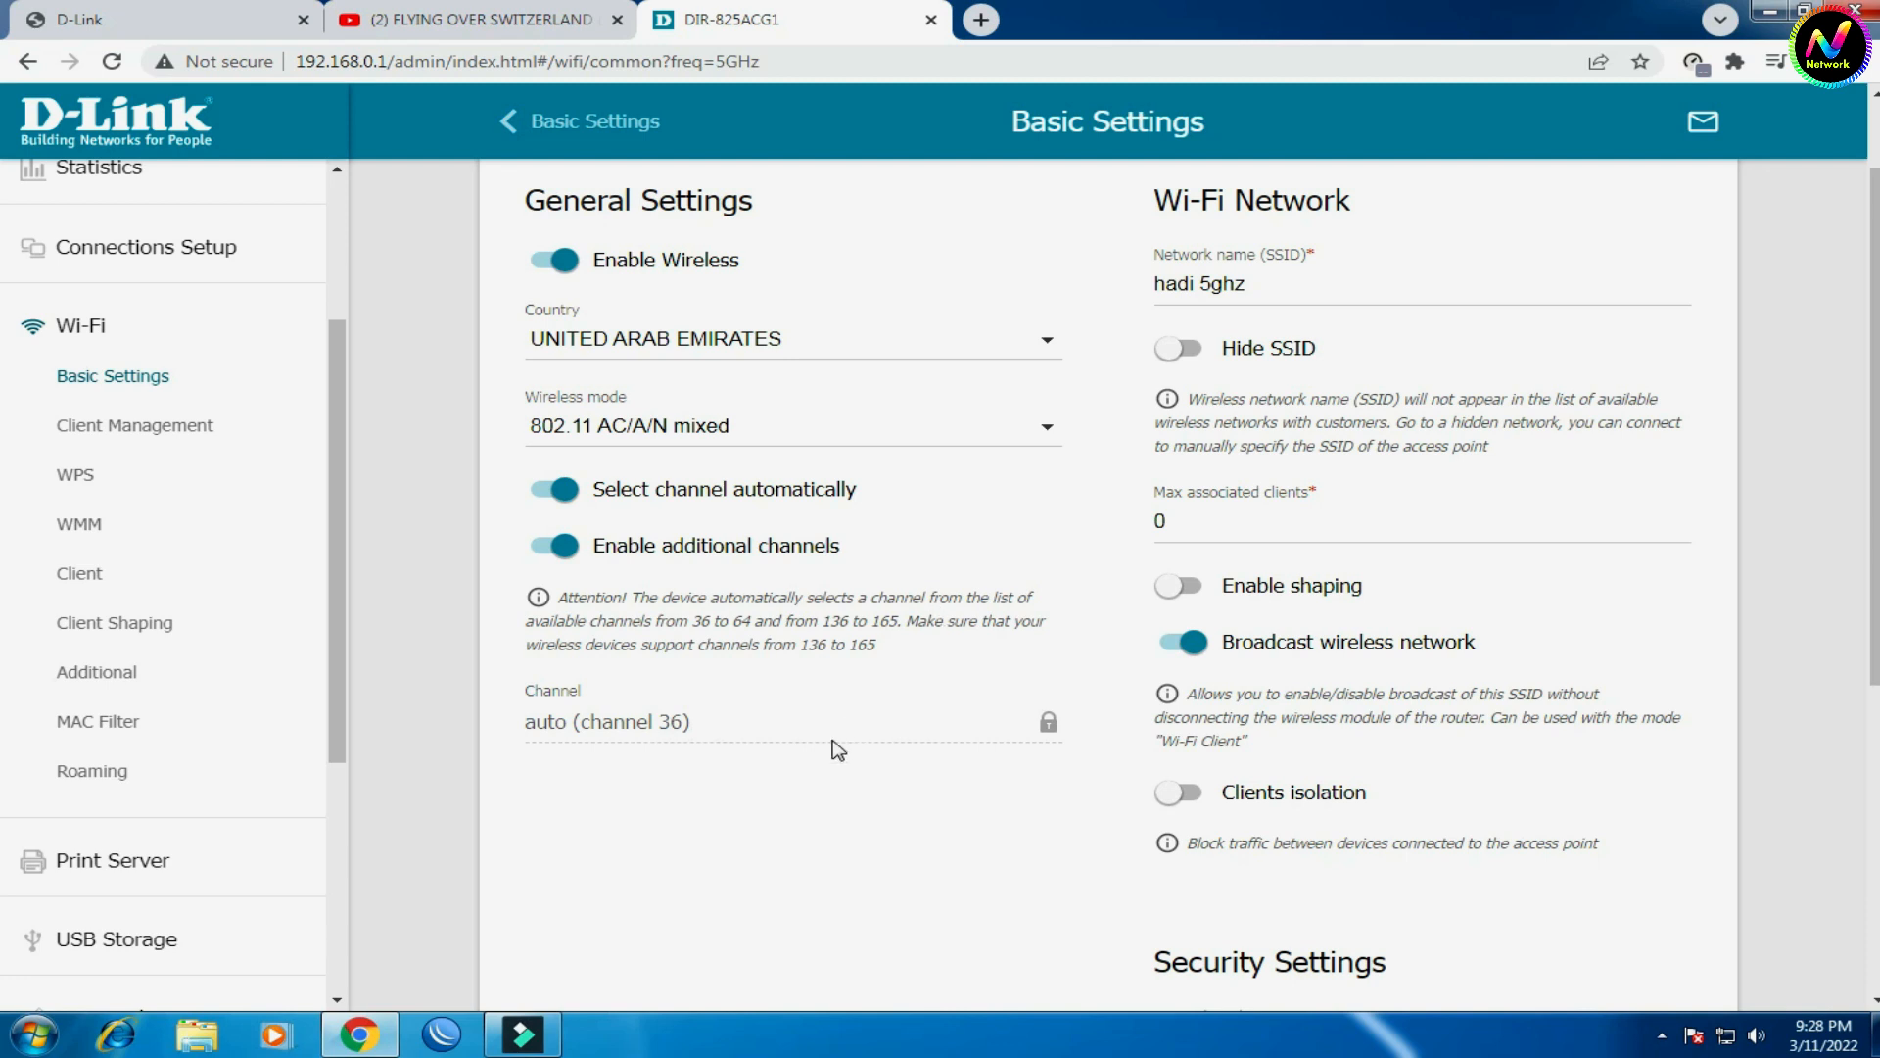
{"action": "left_click", "coordinate": [1265, 285]}
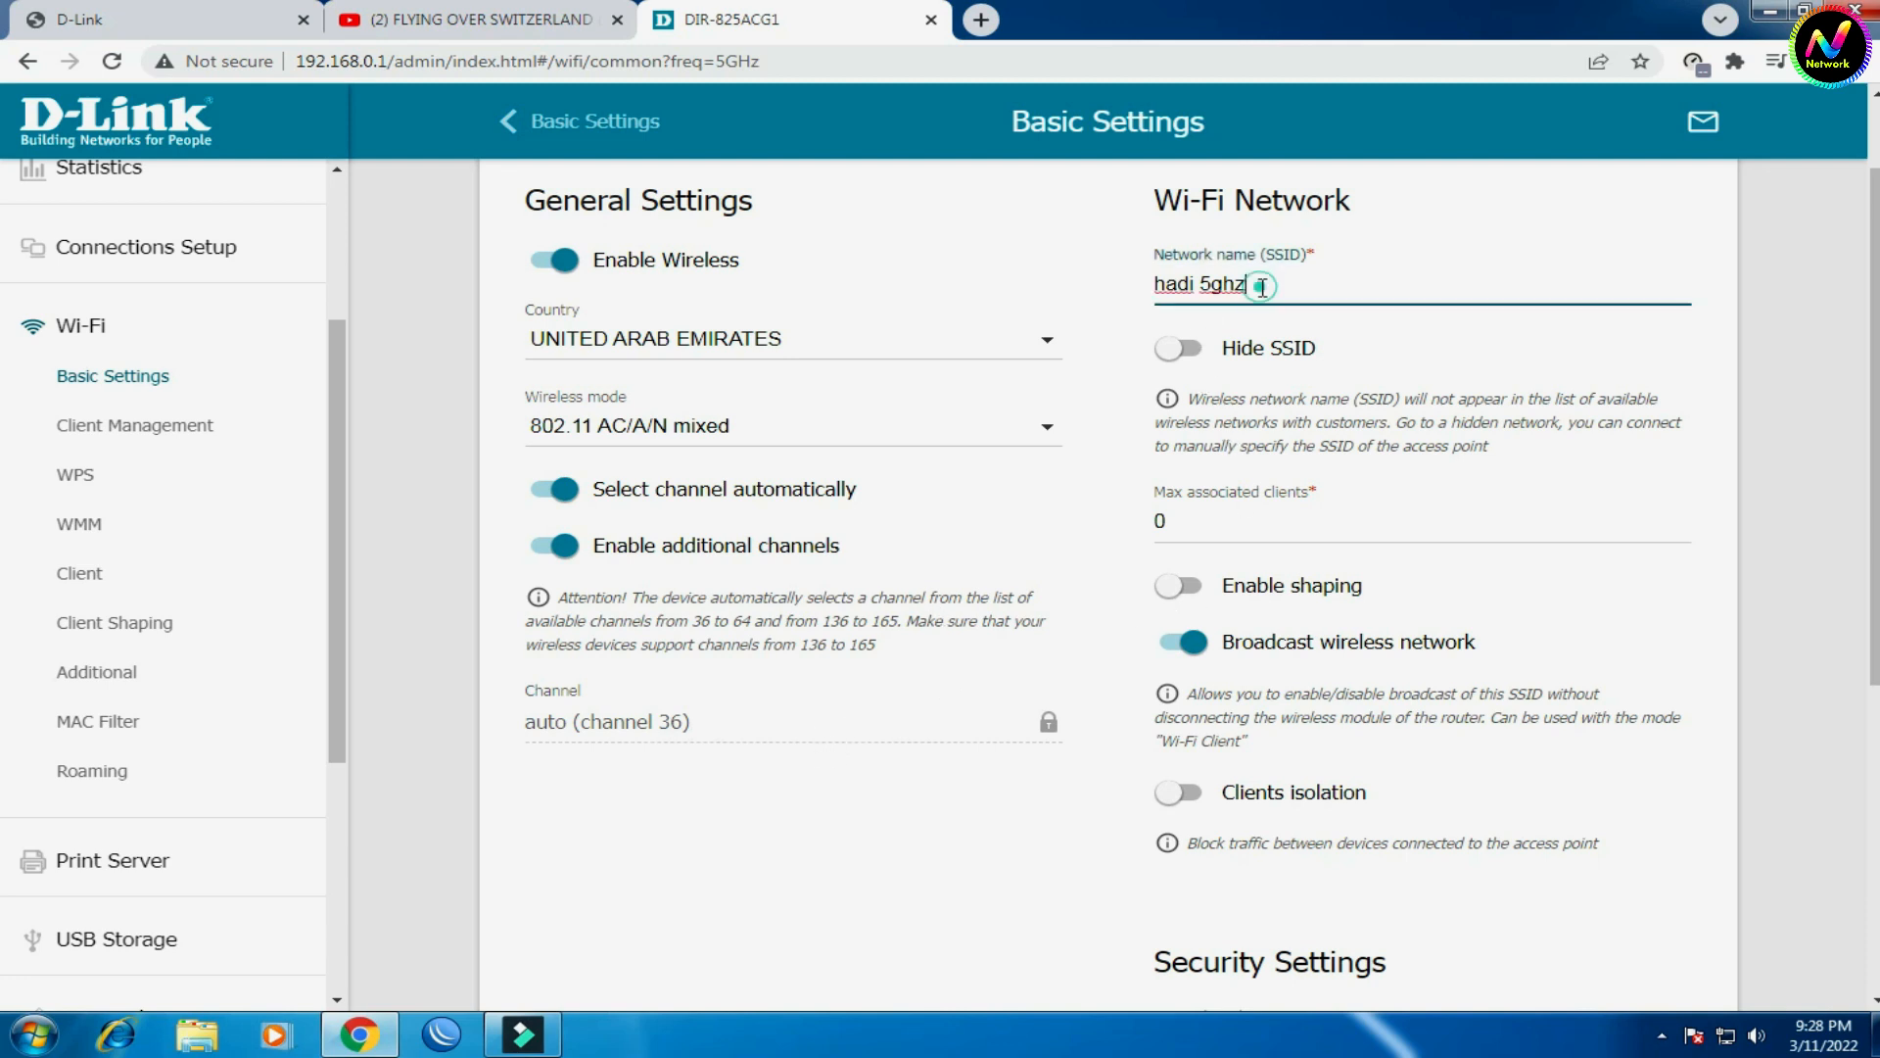
{"action": "scroll", "coordinate": [1405, 495], "scroll_direction": "down", "scroll_amount": 5}
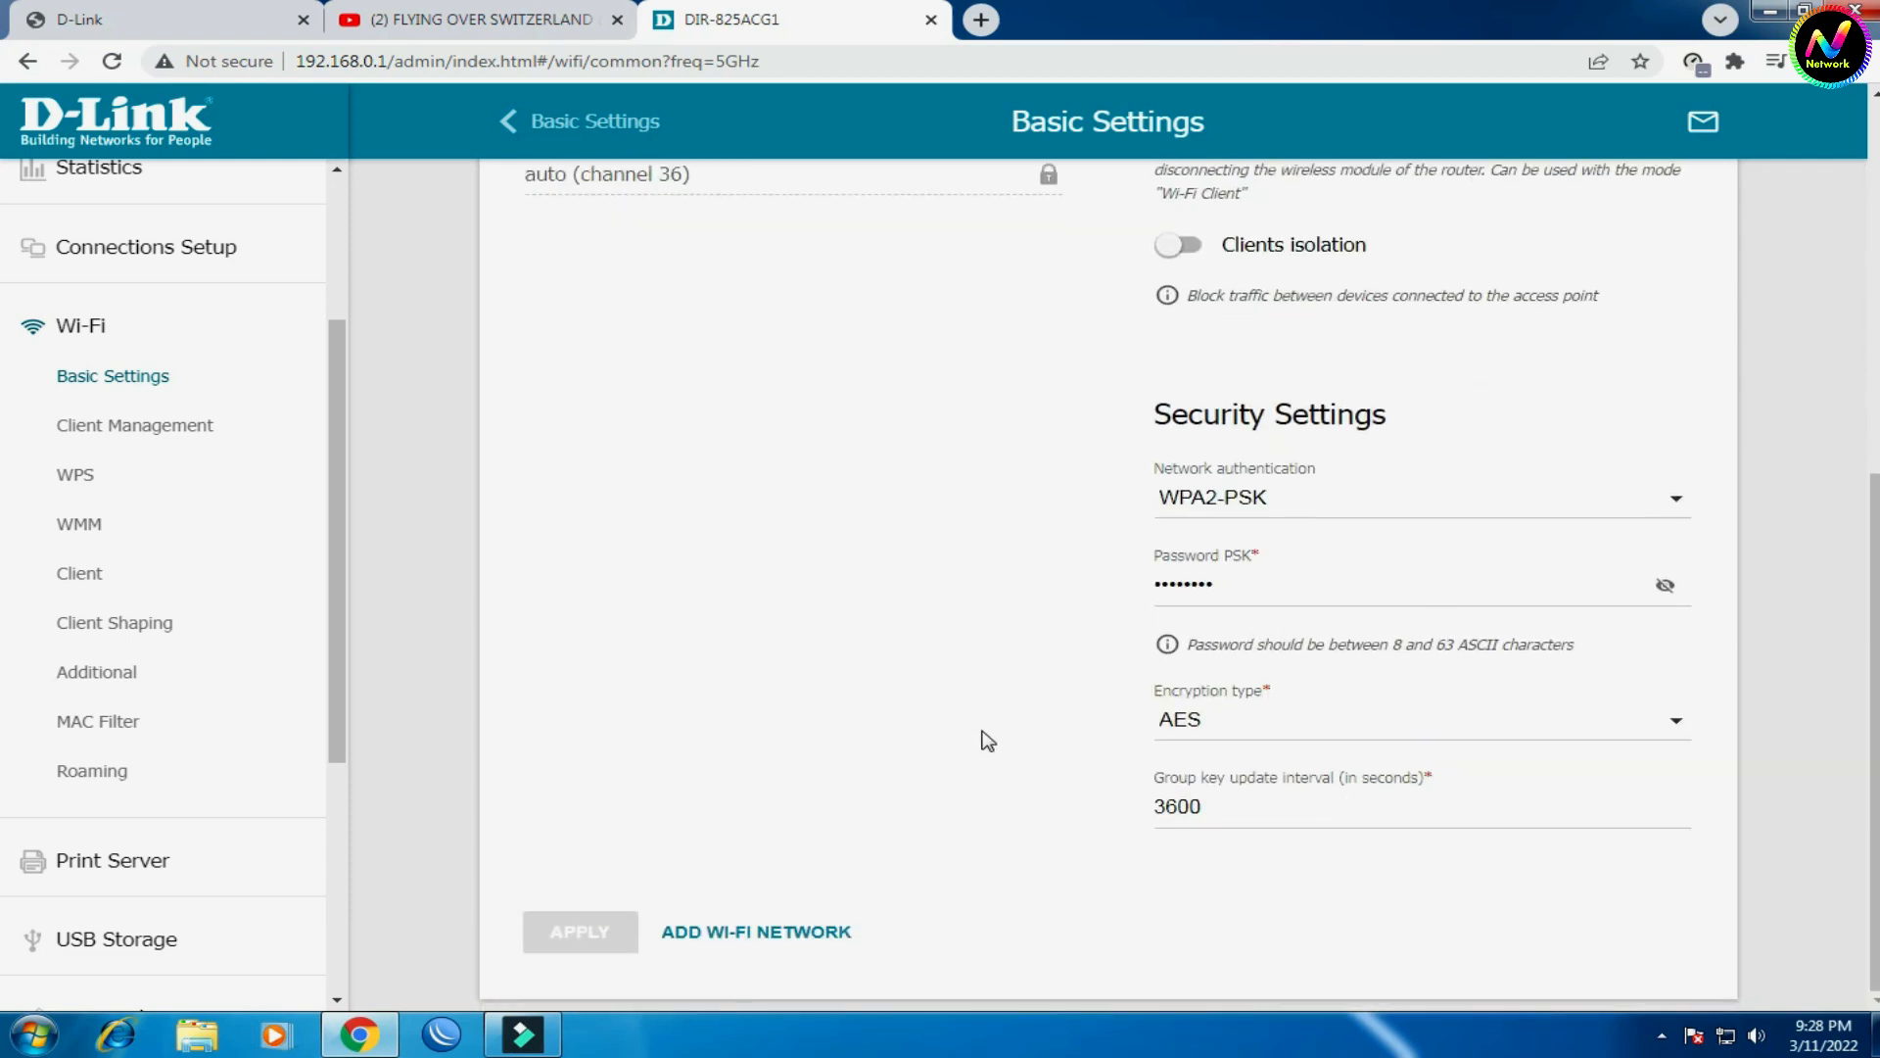
{"action": "scroll", "coordinate": [987, 739], "scroll_direction": "up", "scroll_amount": 3}
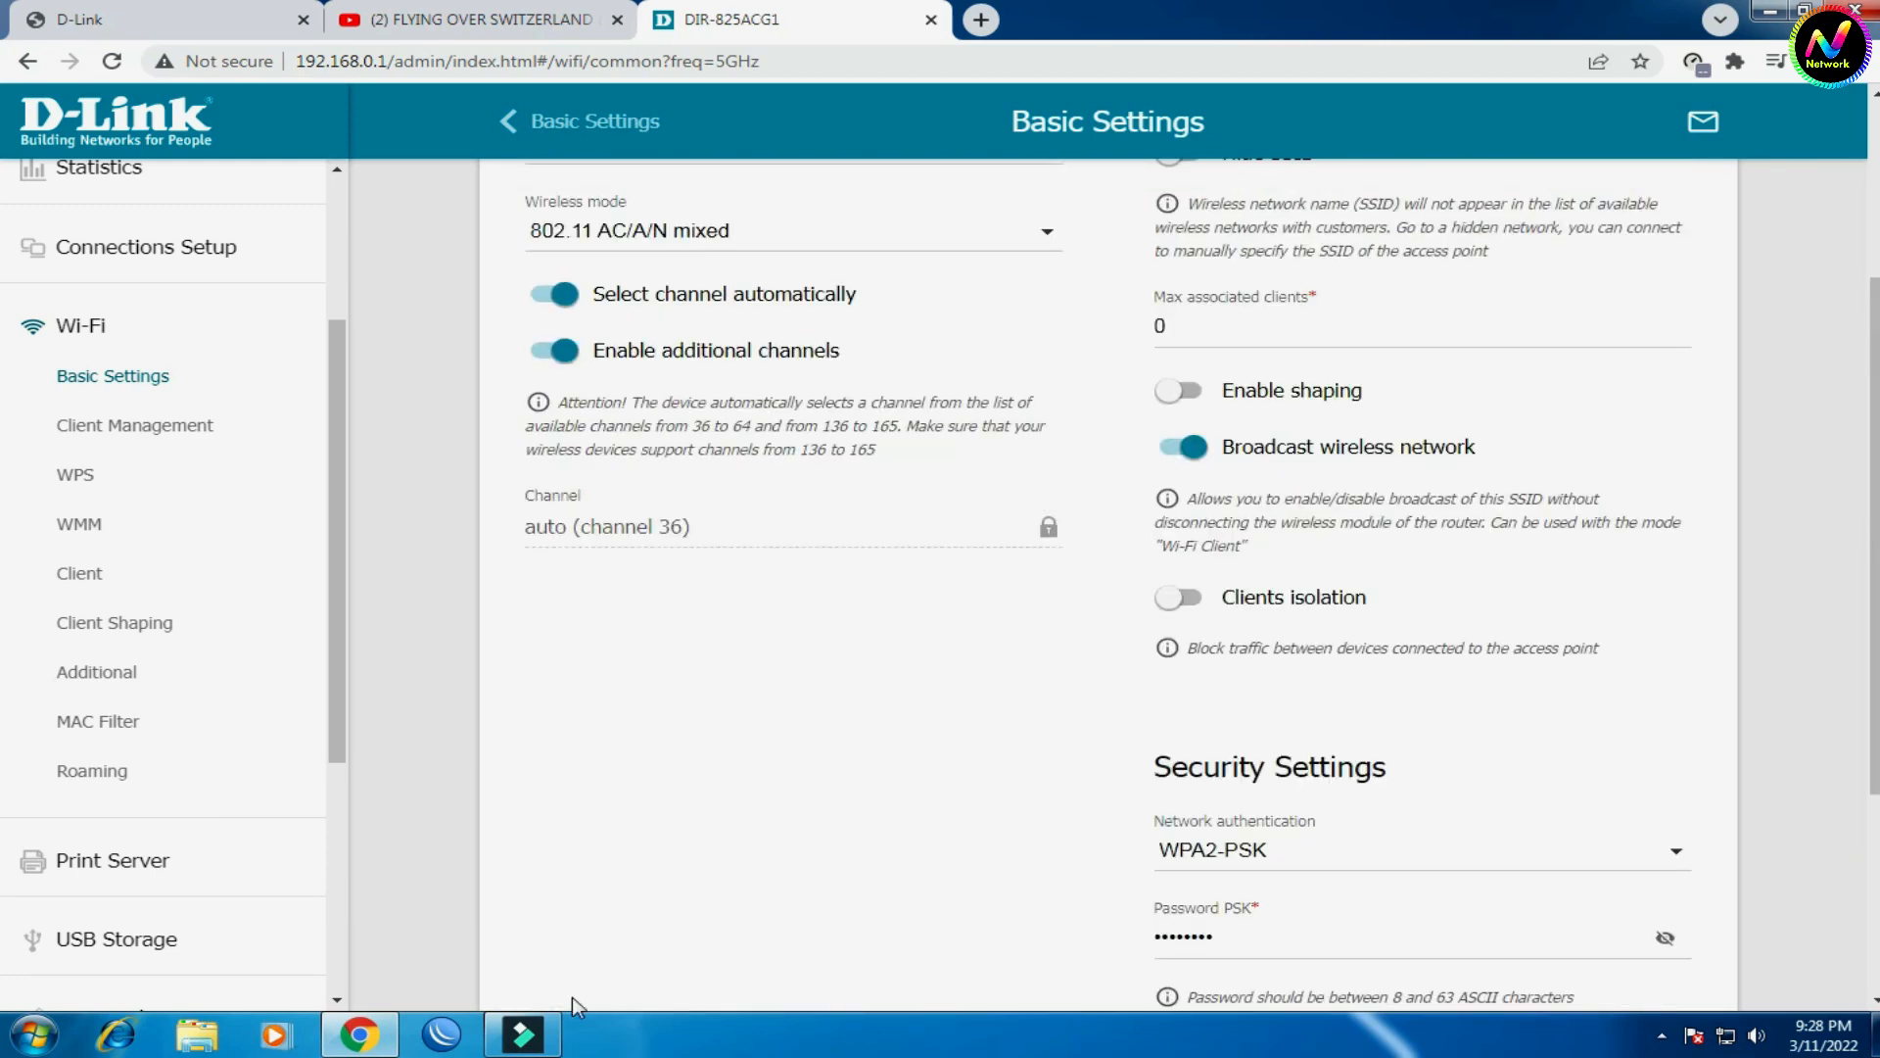
{"action": "scroll", "coordinate": [646, 982], "scroll_direction": "down", "scroll_amount": 3}
{"action": "scroll", "coordinate": [566, 940], "scroll_direction": "up", "scroll_amount": 4}
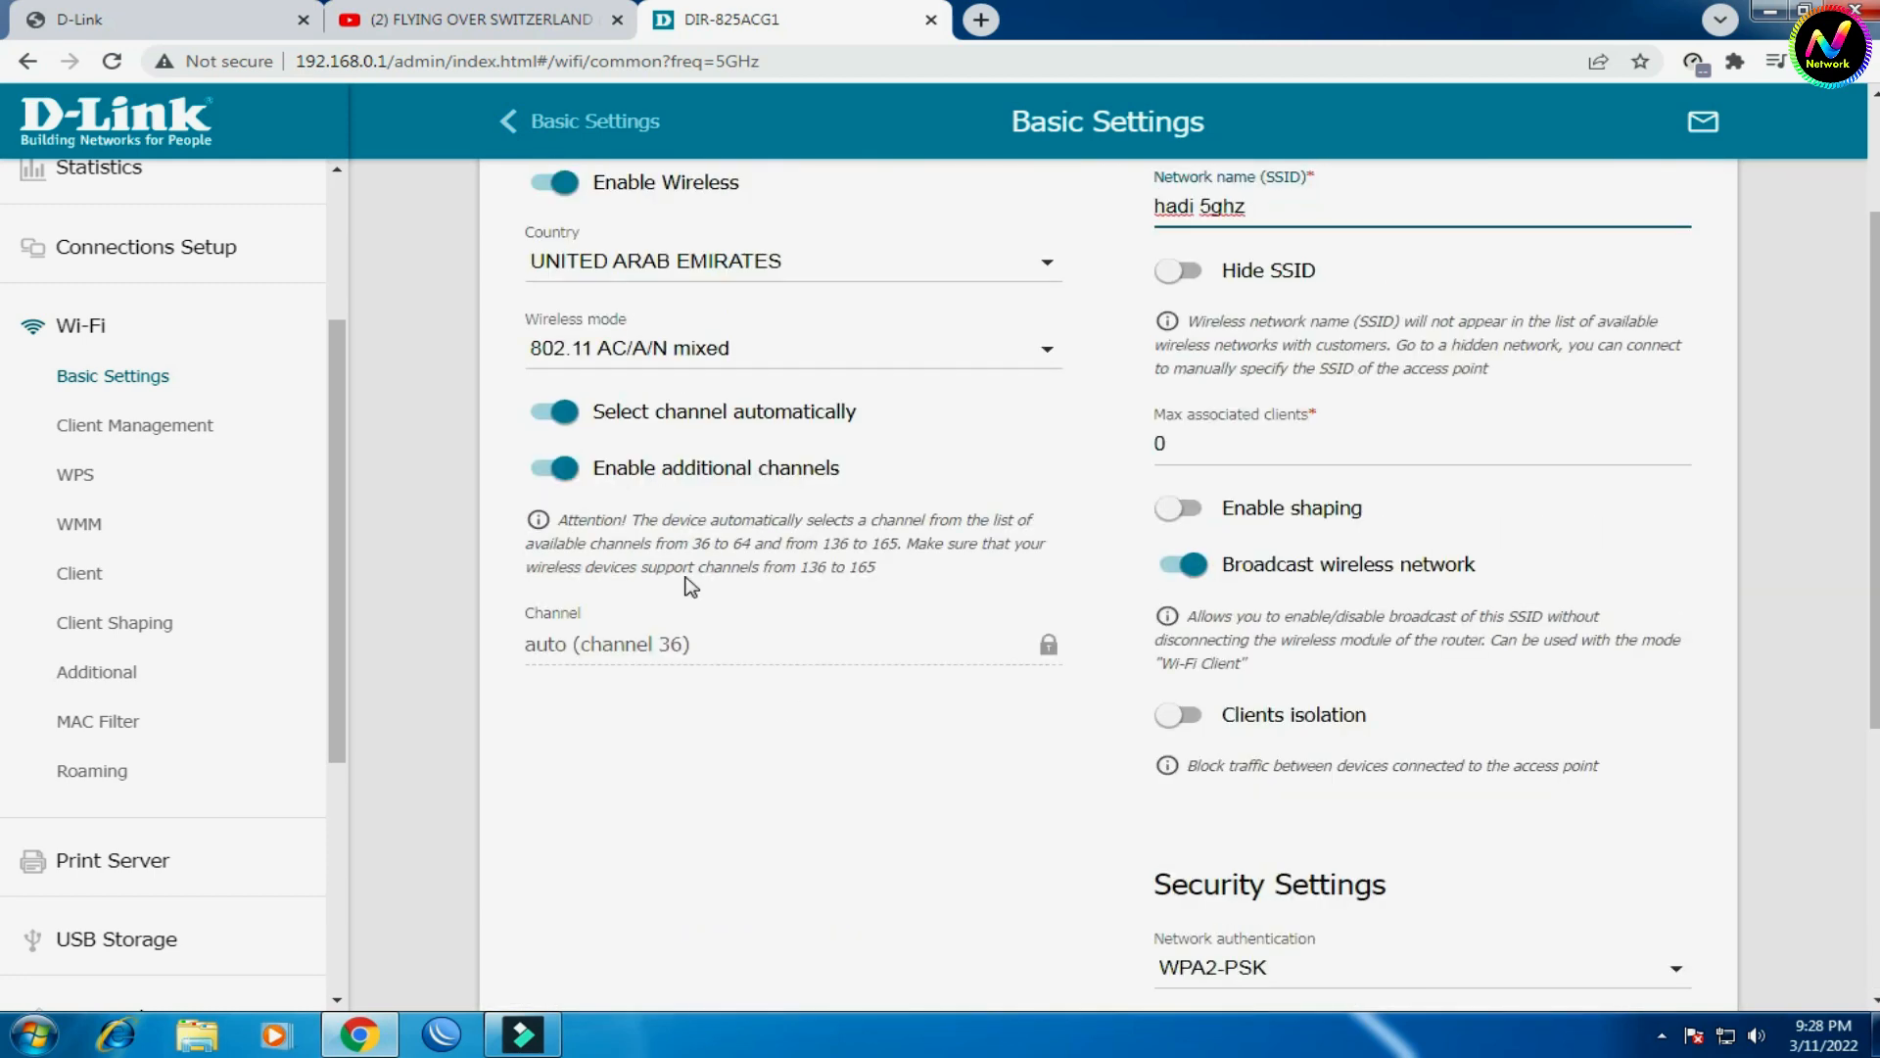
Step: Open the Wi-Fi Client Management page and select the connected client in the list
{"action": "left_click", "coordinate": [189, 437]}
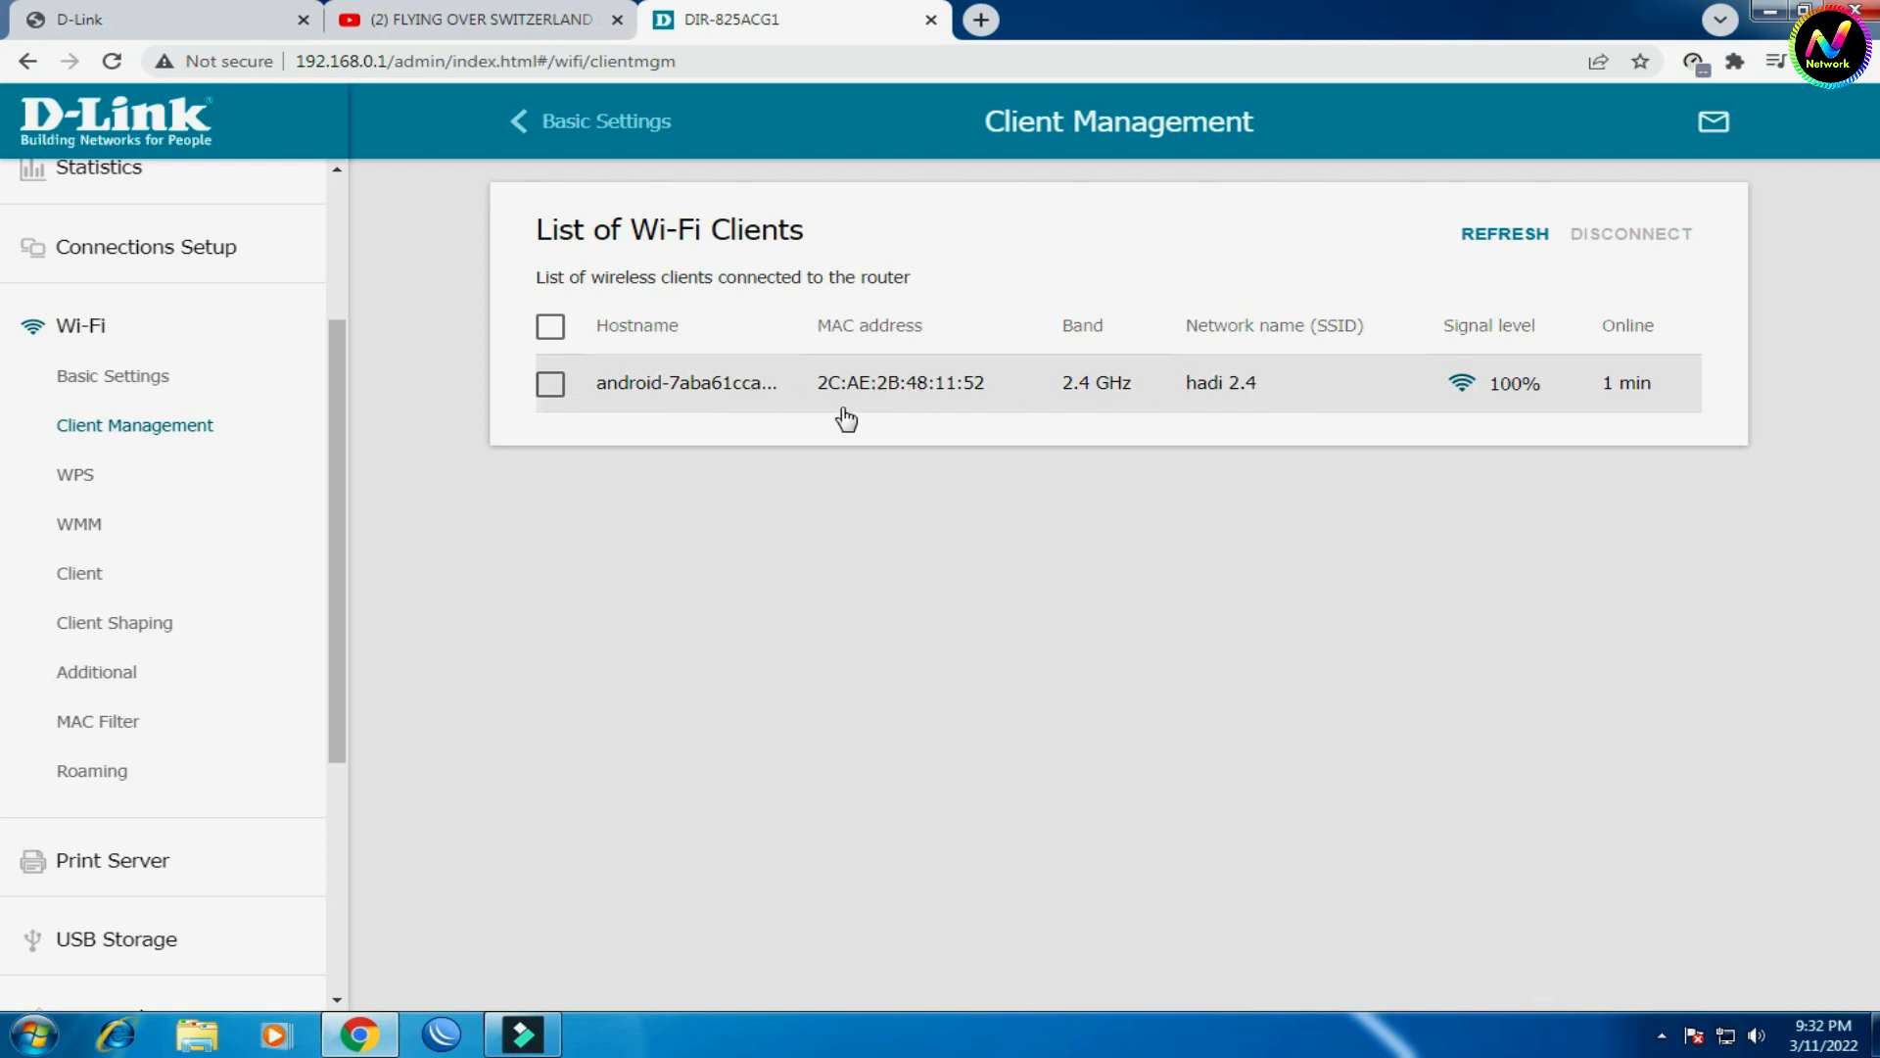
{"action": "left_click", "coordinate": [552, 388]}
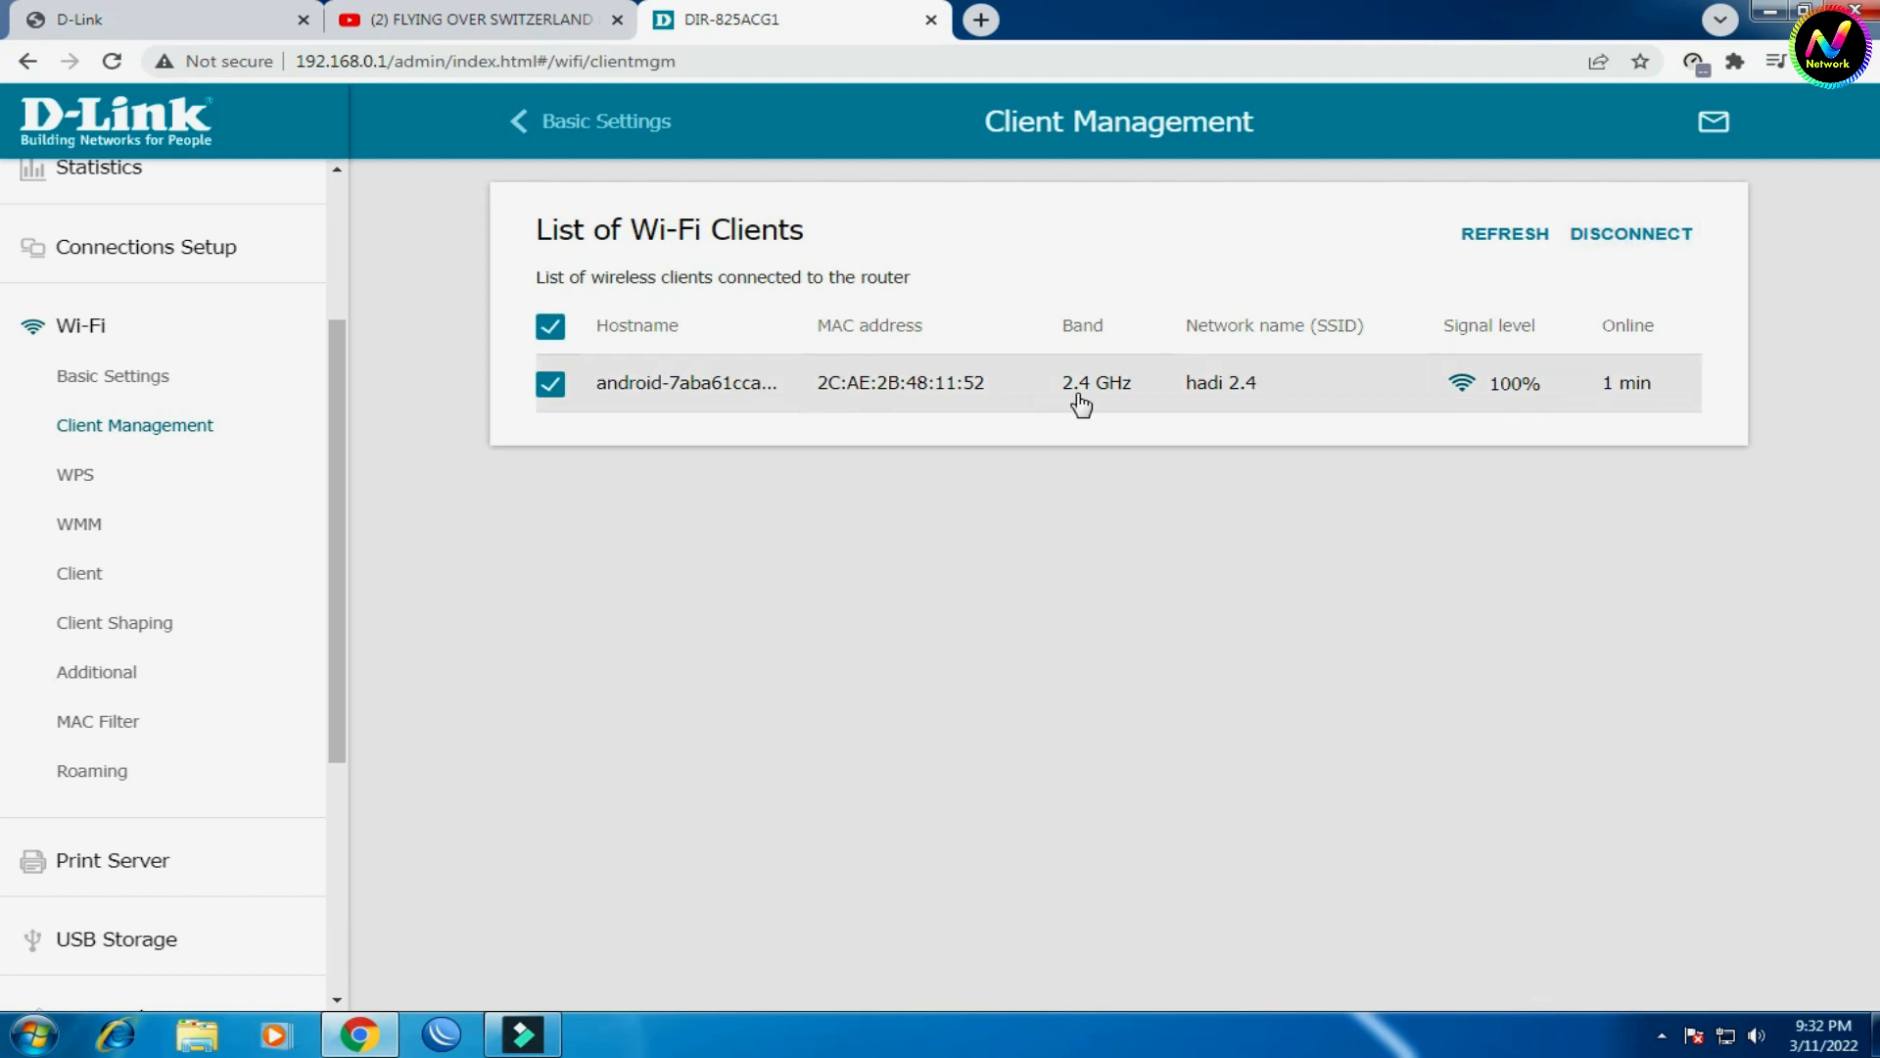
Step: Open the WPS and WMM pages and view the WMM work mode options
{"action": "left_click", "coordinate": [82, 475]}
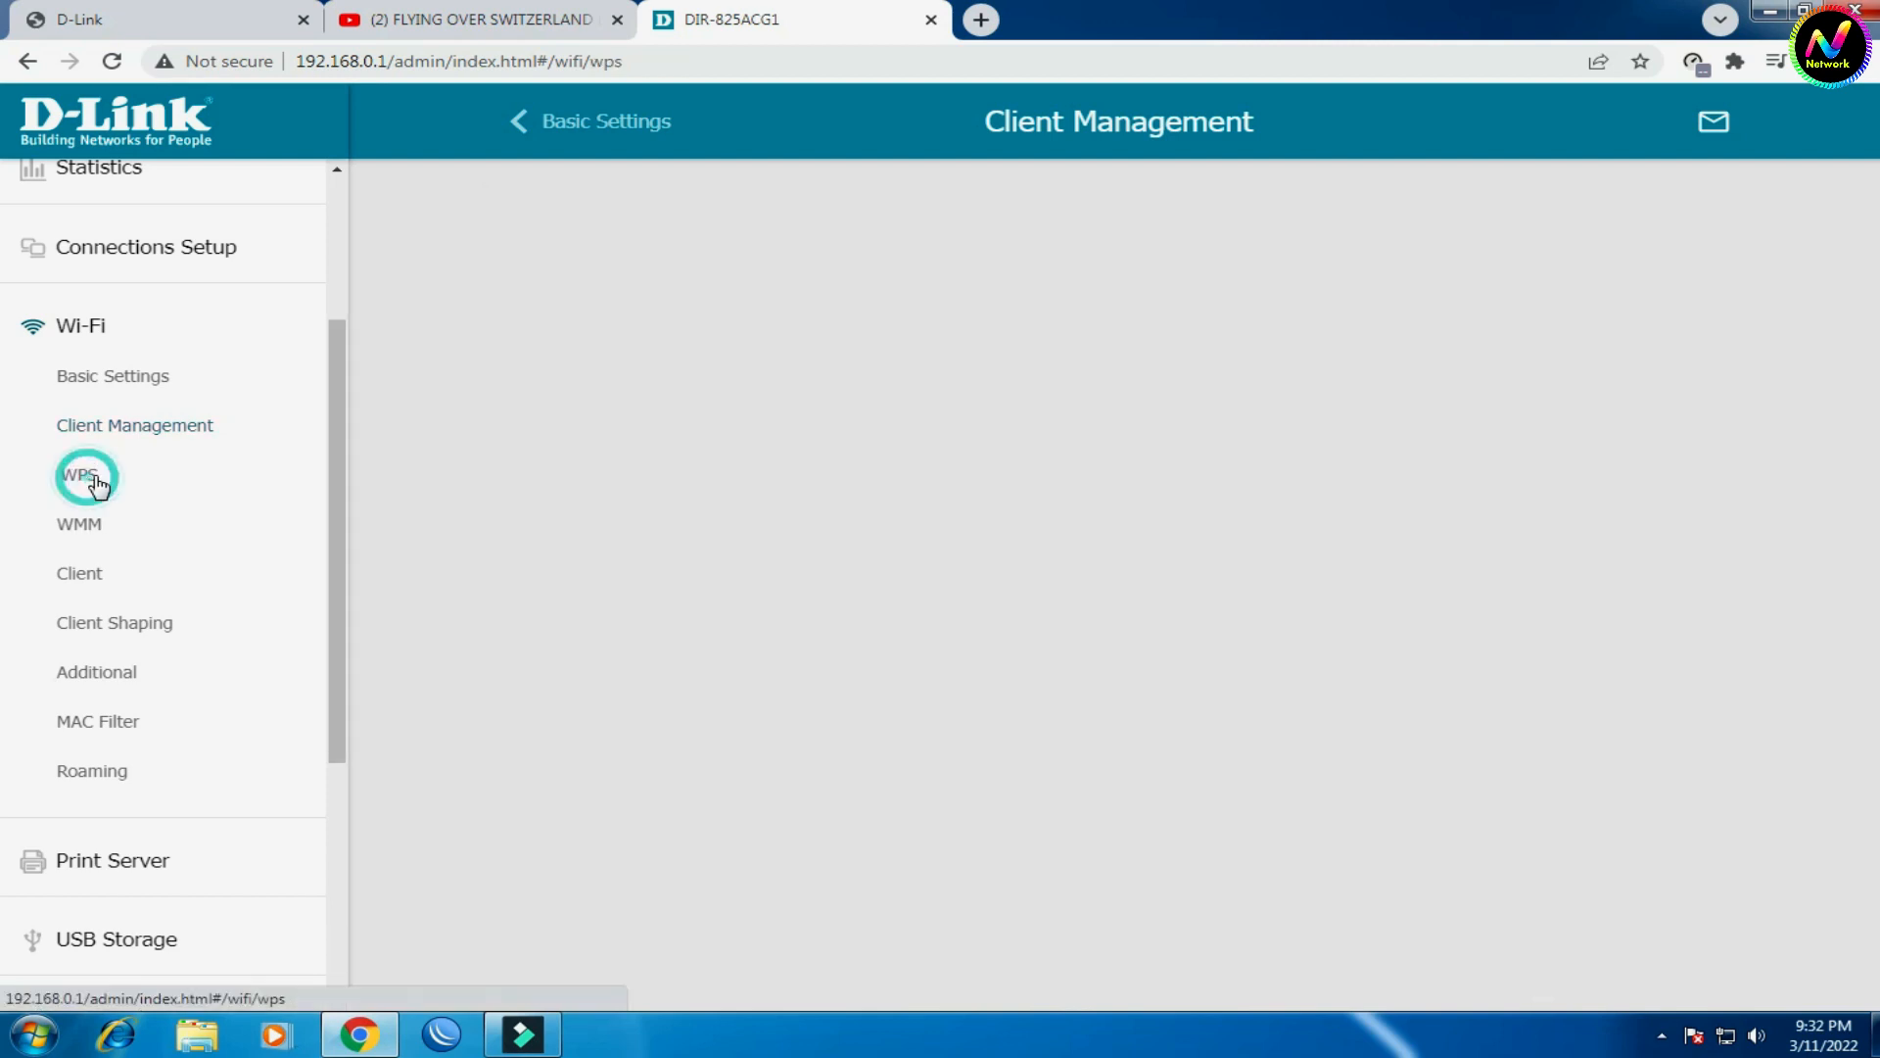
{"action": "left_click_drag", "start_coordinate": [338, 480], "coordinate": [345, 528]}
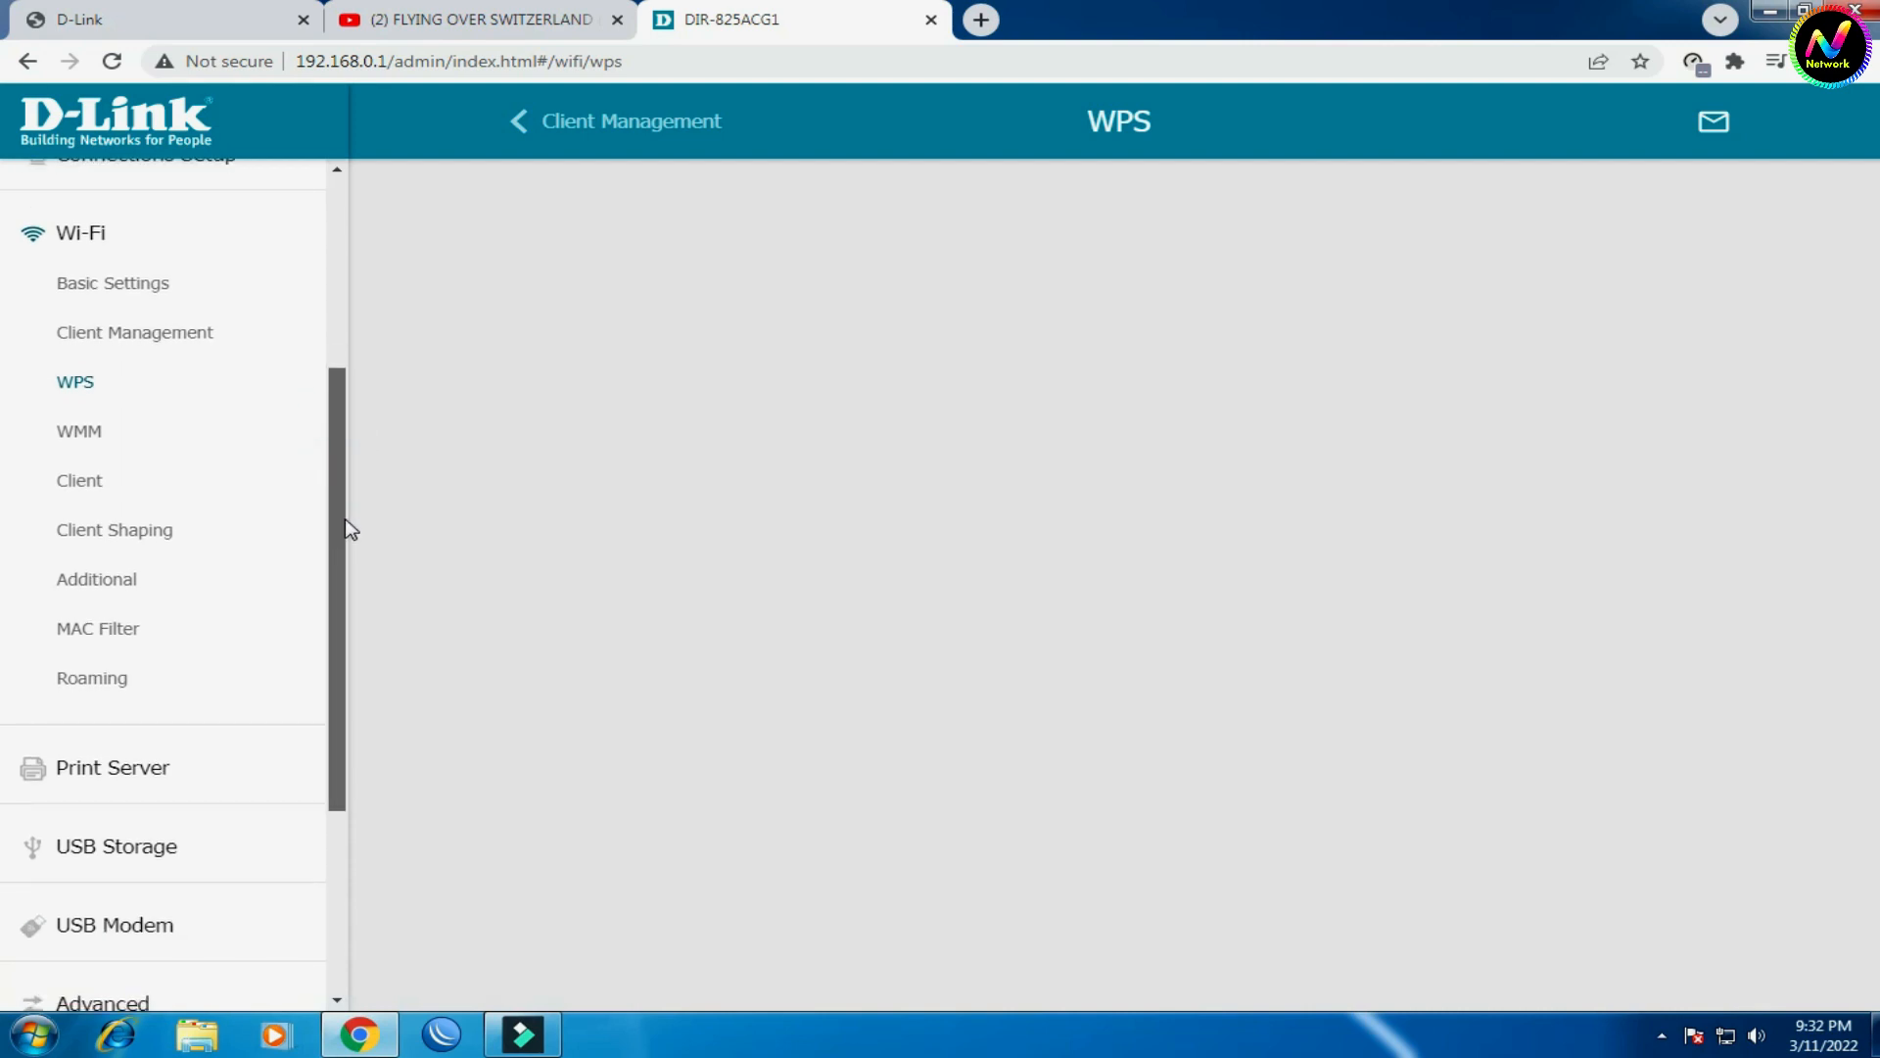
{"action": "left_click", "coordinate": [108, 443]}
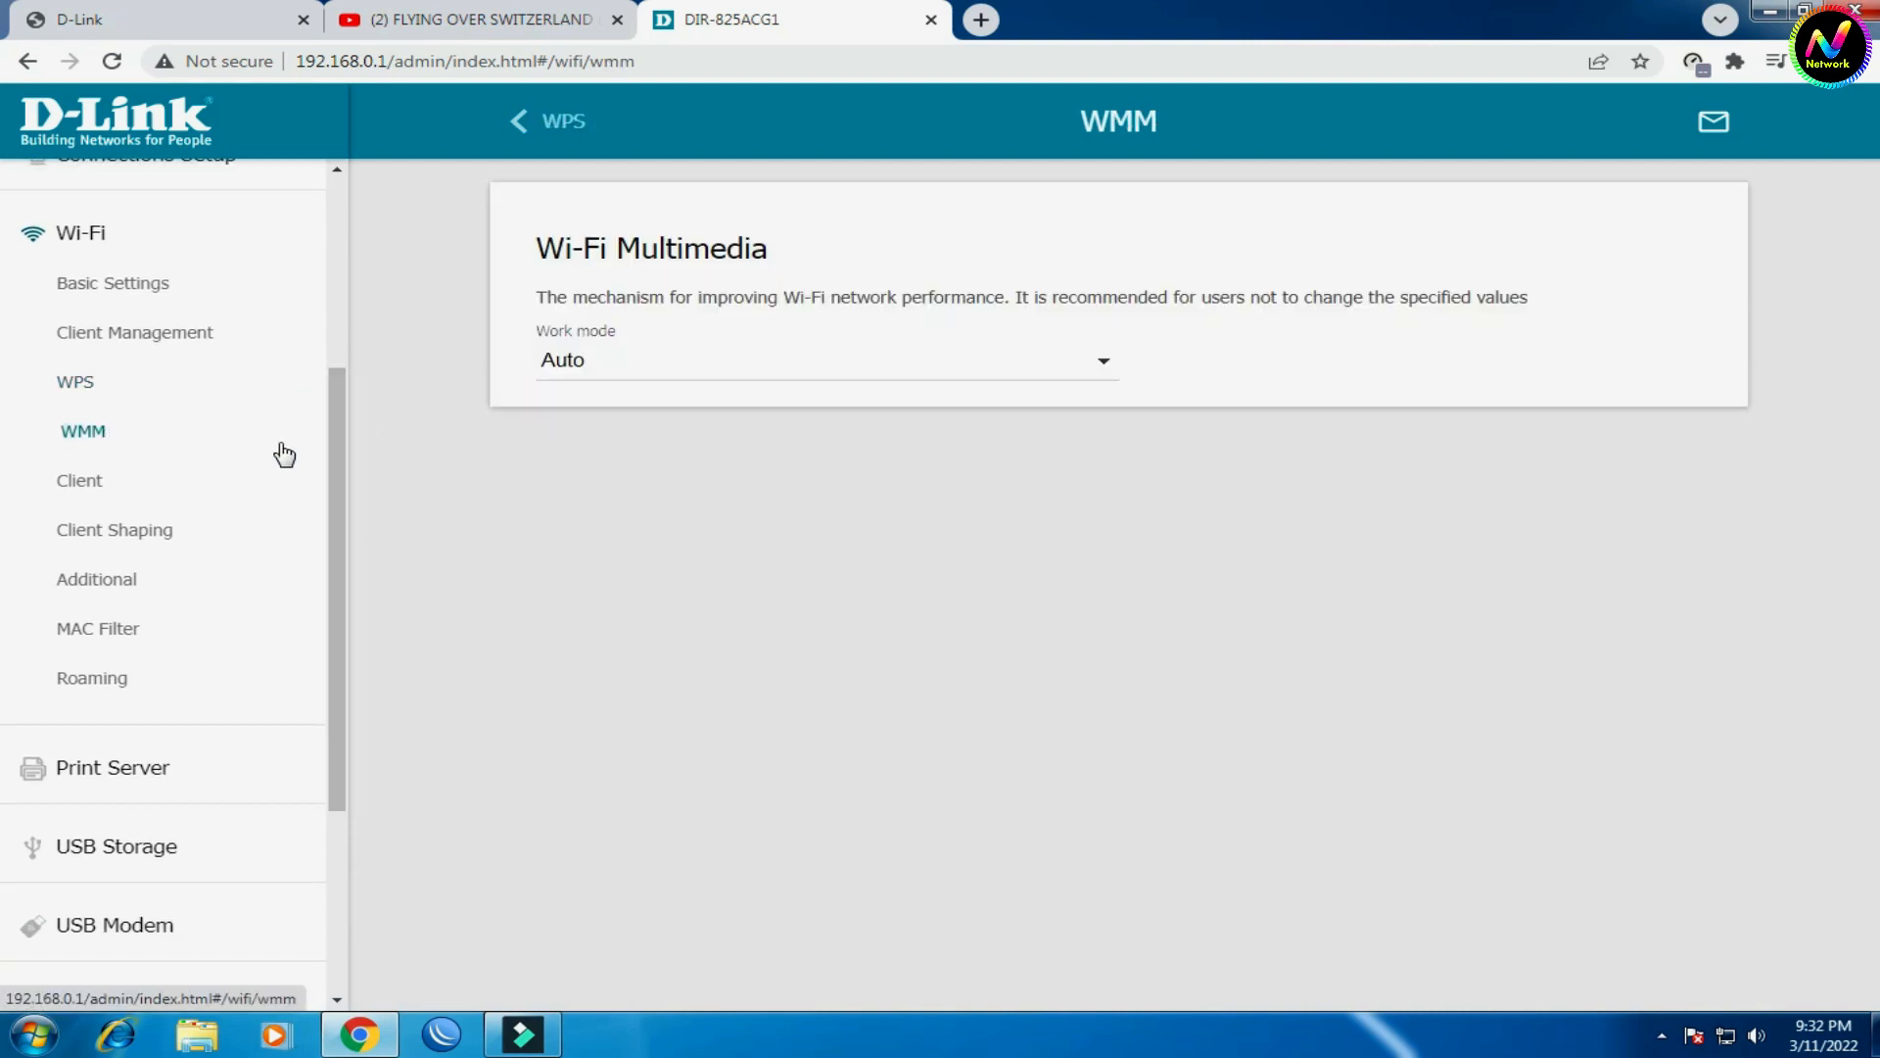
{"action": "left_click_drag", "start_coordinate": [341, 476], "coordinate": [348, 521]}
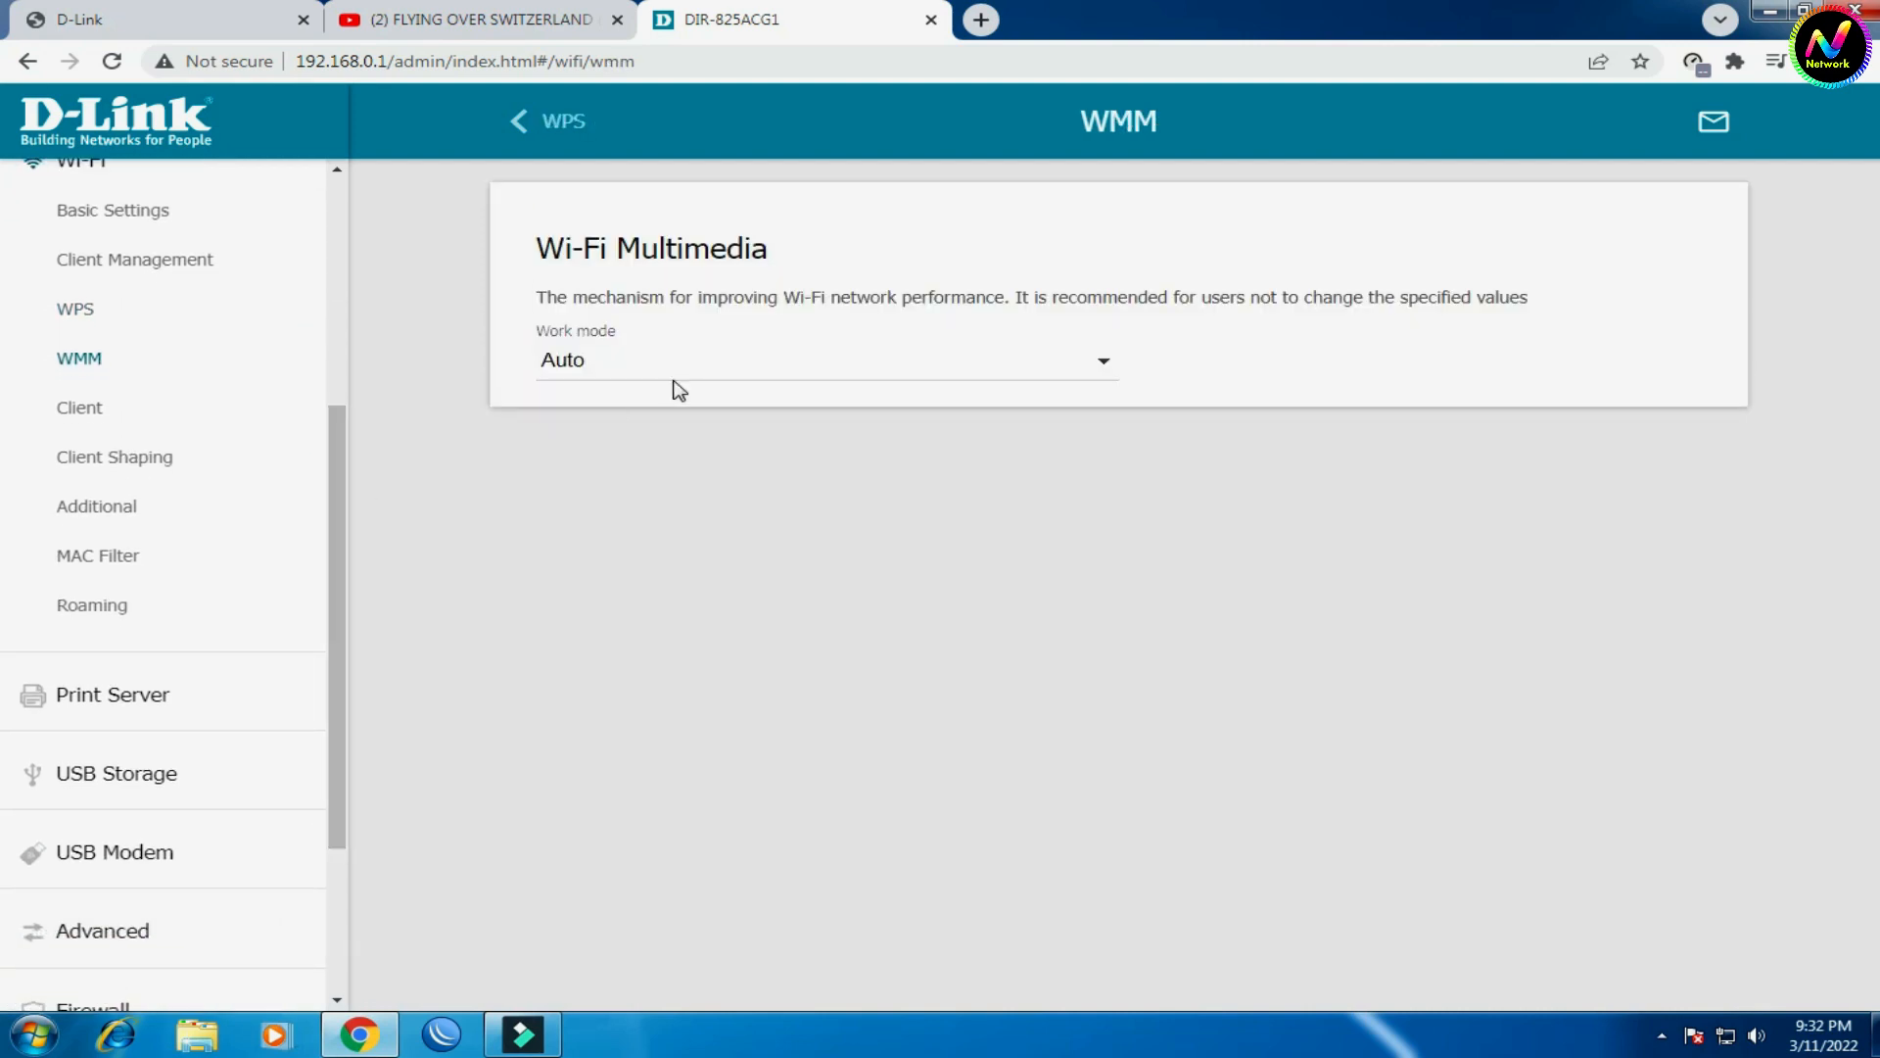
{"action": "left_click", "coordinate": [701, 358]}
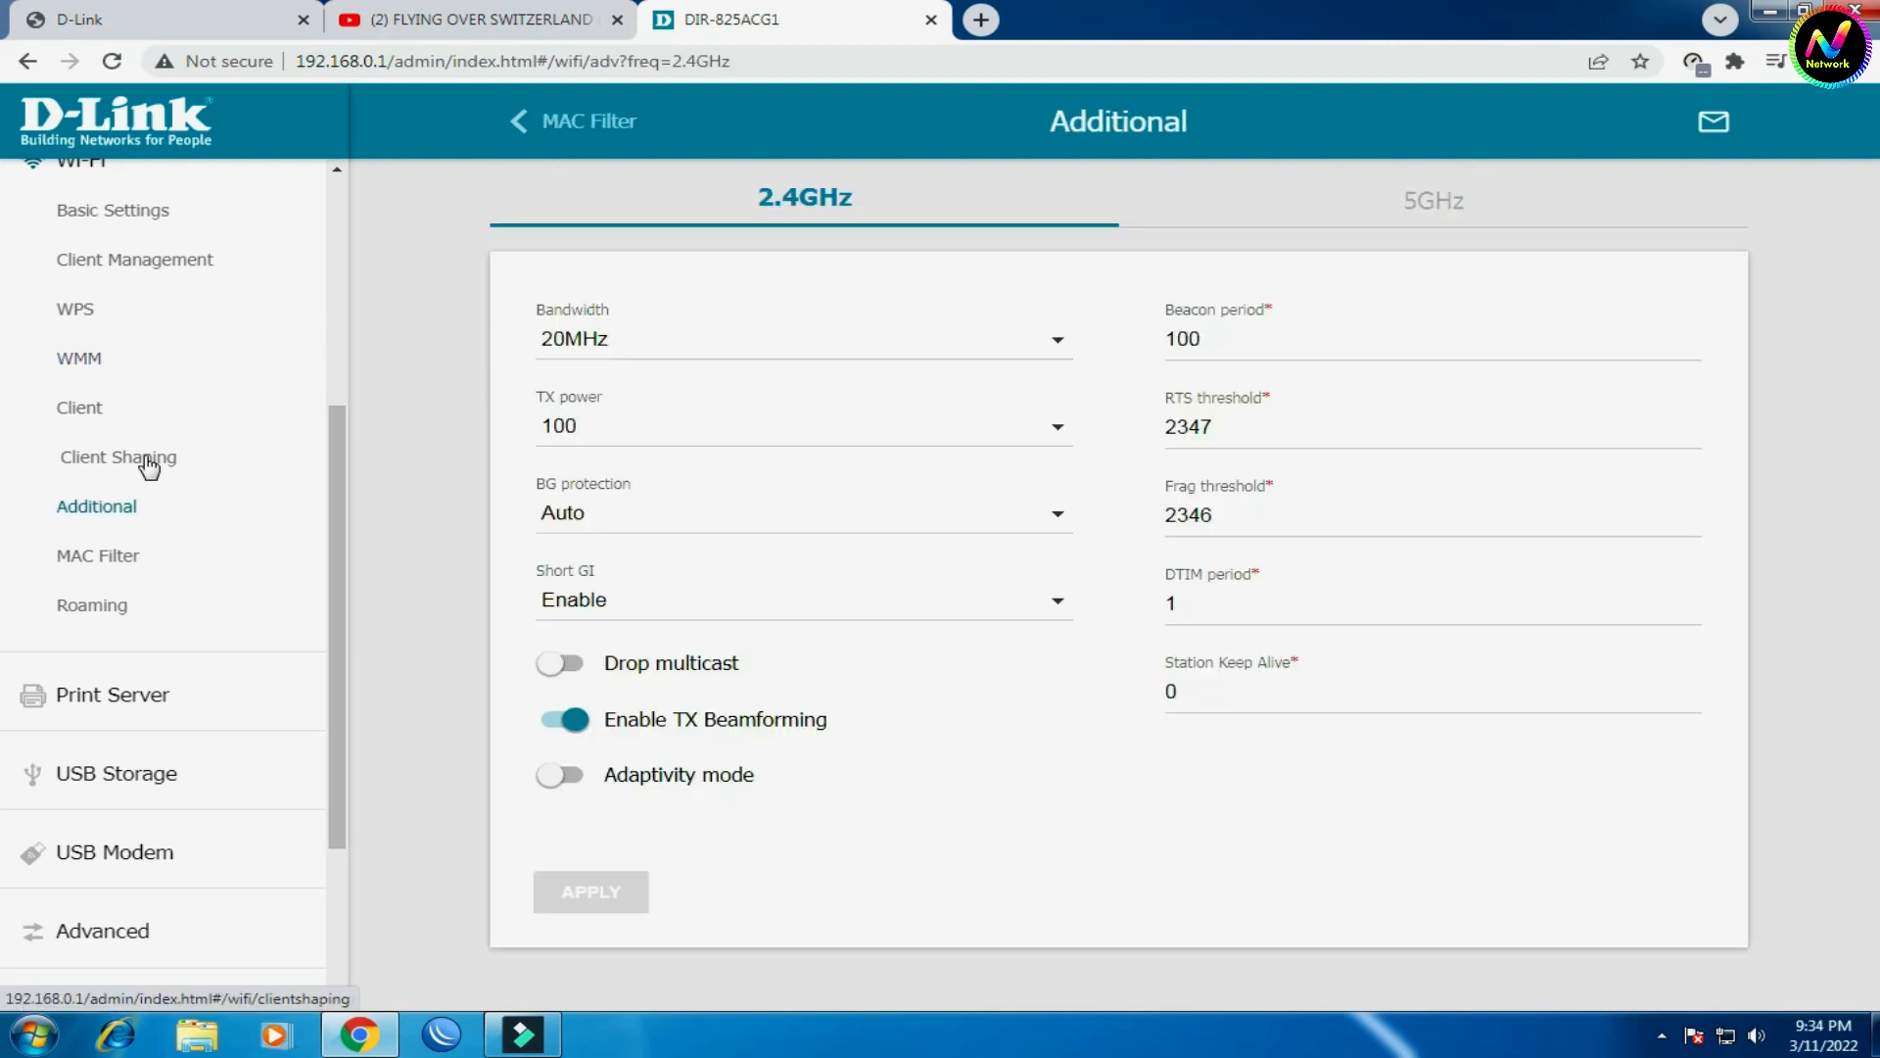
Step: Open the Client Shaping page, then set the 2.4GHz bandwidth on the Additional page to 20/40MHz
{"action": "left_click", "coordinate": [147, 463]}
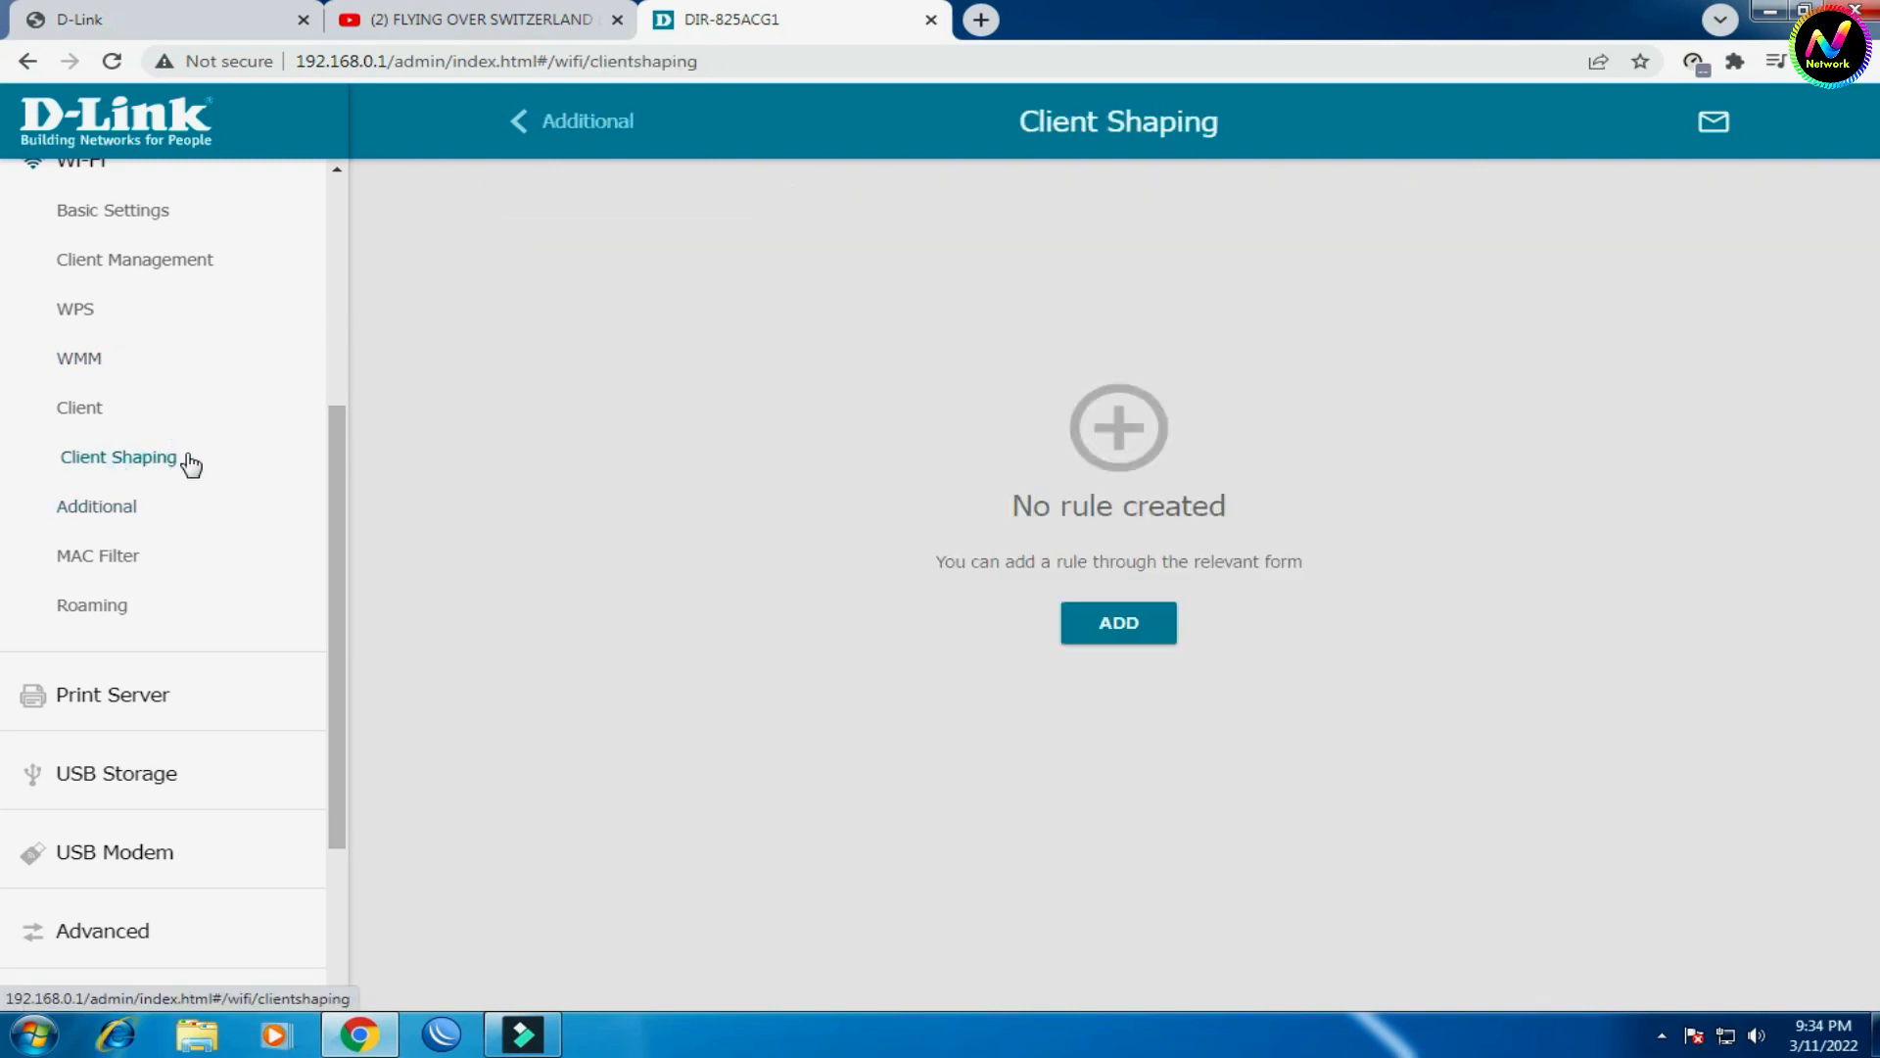
{"action": "left_click", "coordinate": [119, 507]}
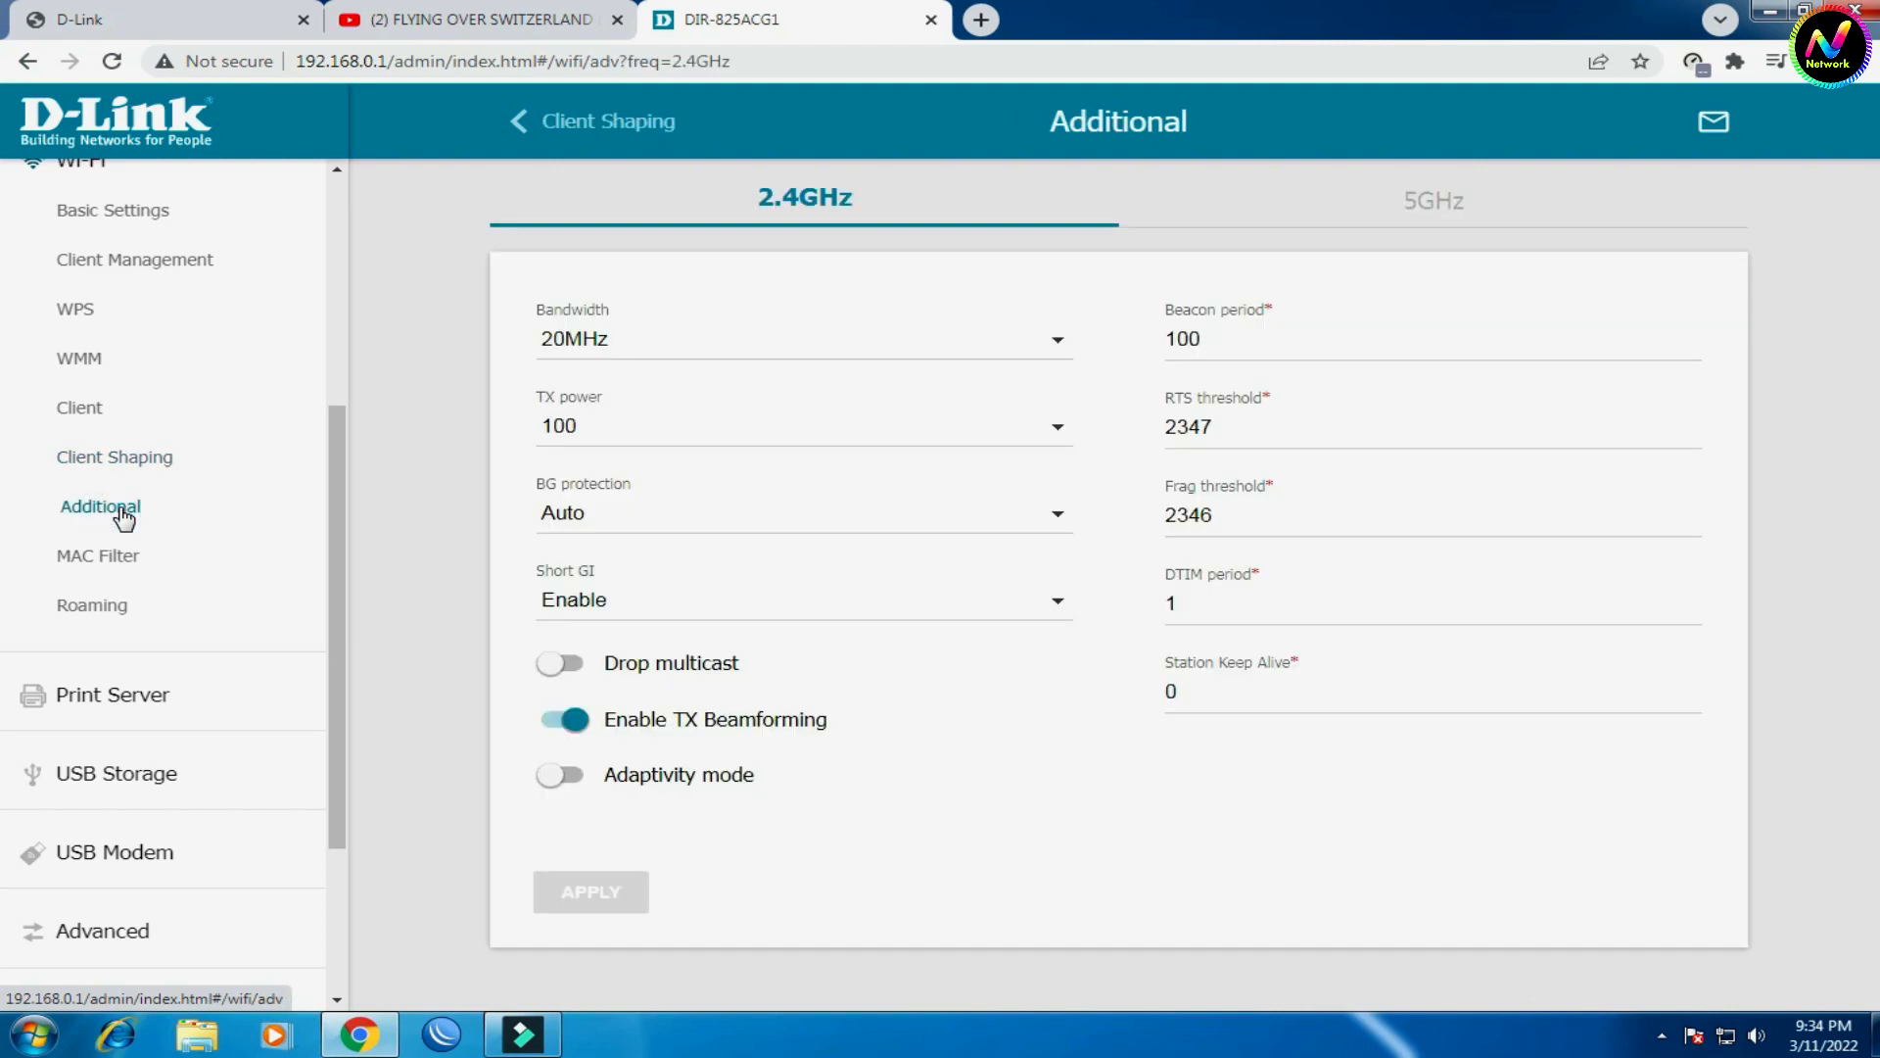
{"action": "left_click", "coordinate": [941, 347]}
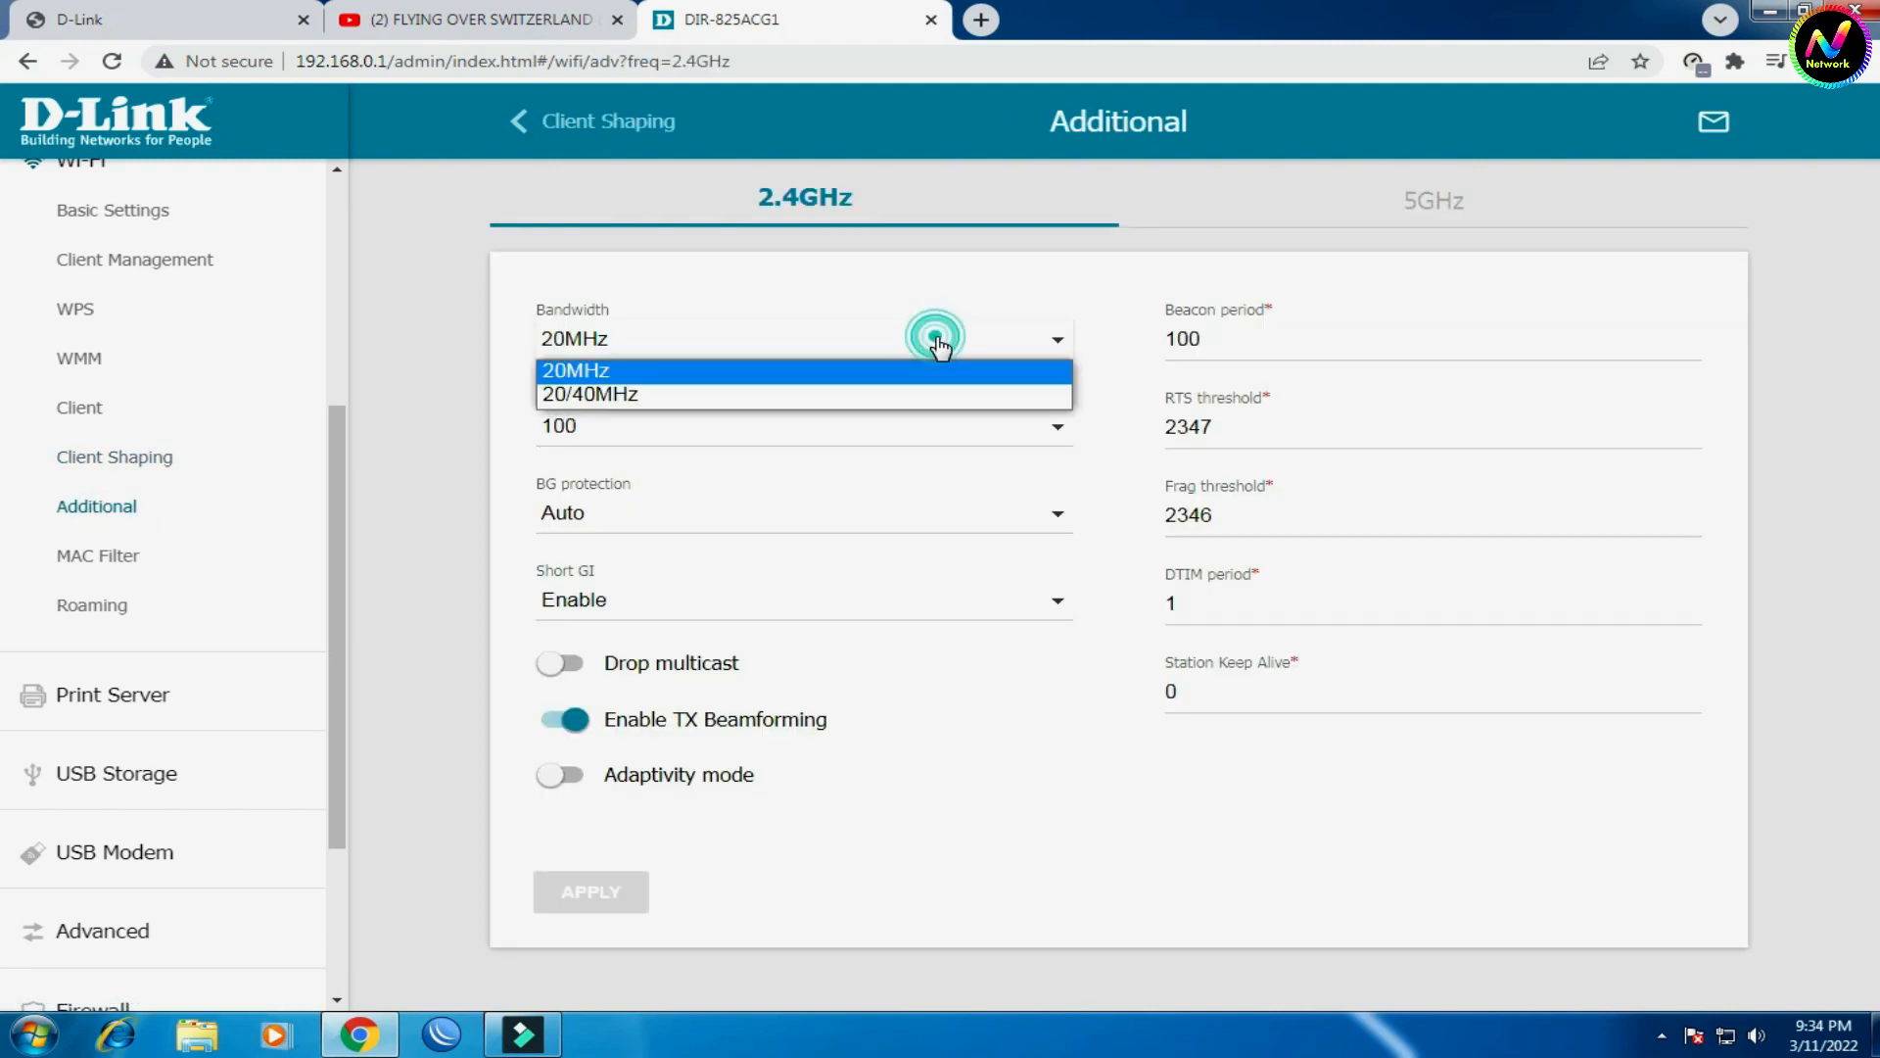
{"action": "left_click", "coordinate": [847, 395]}
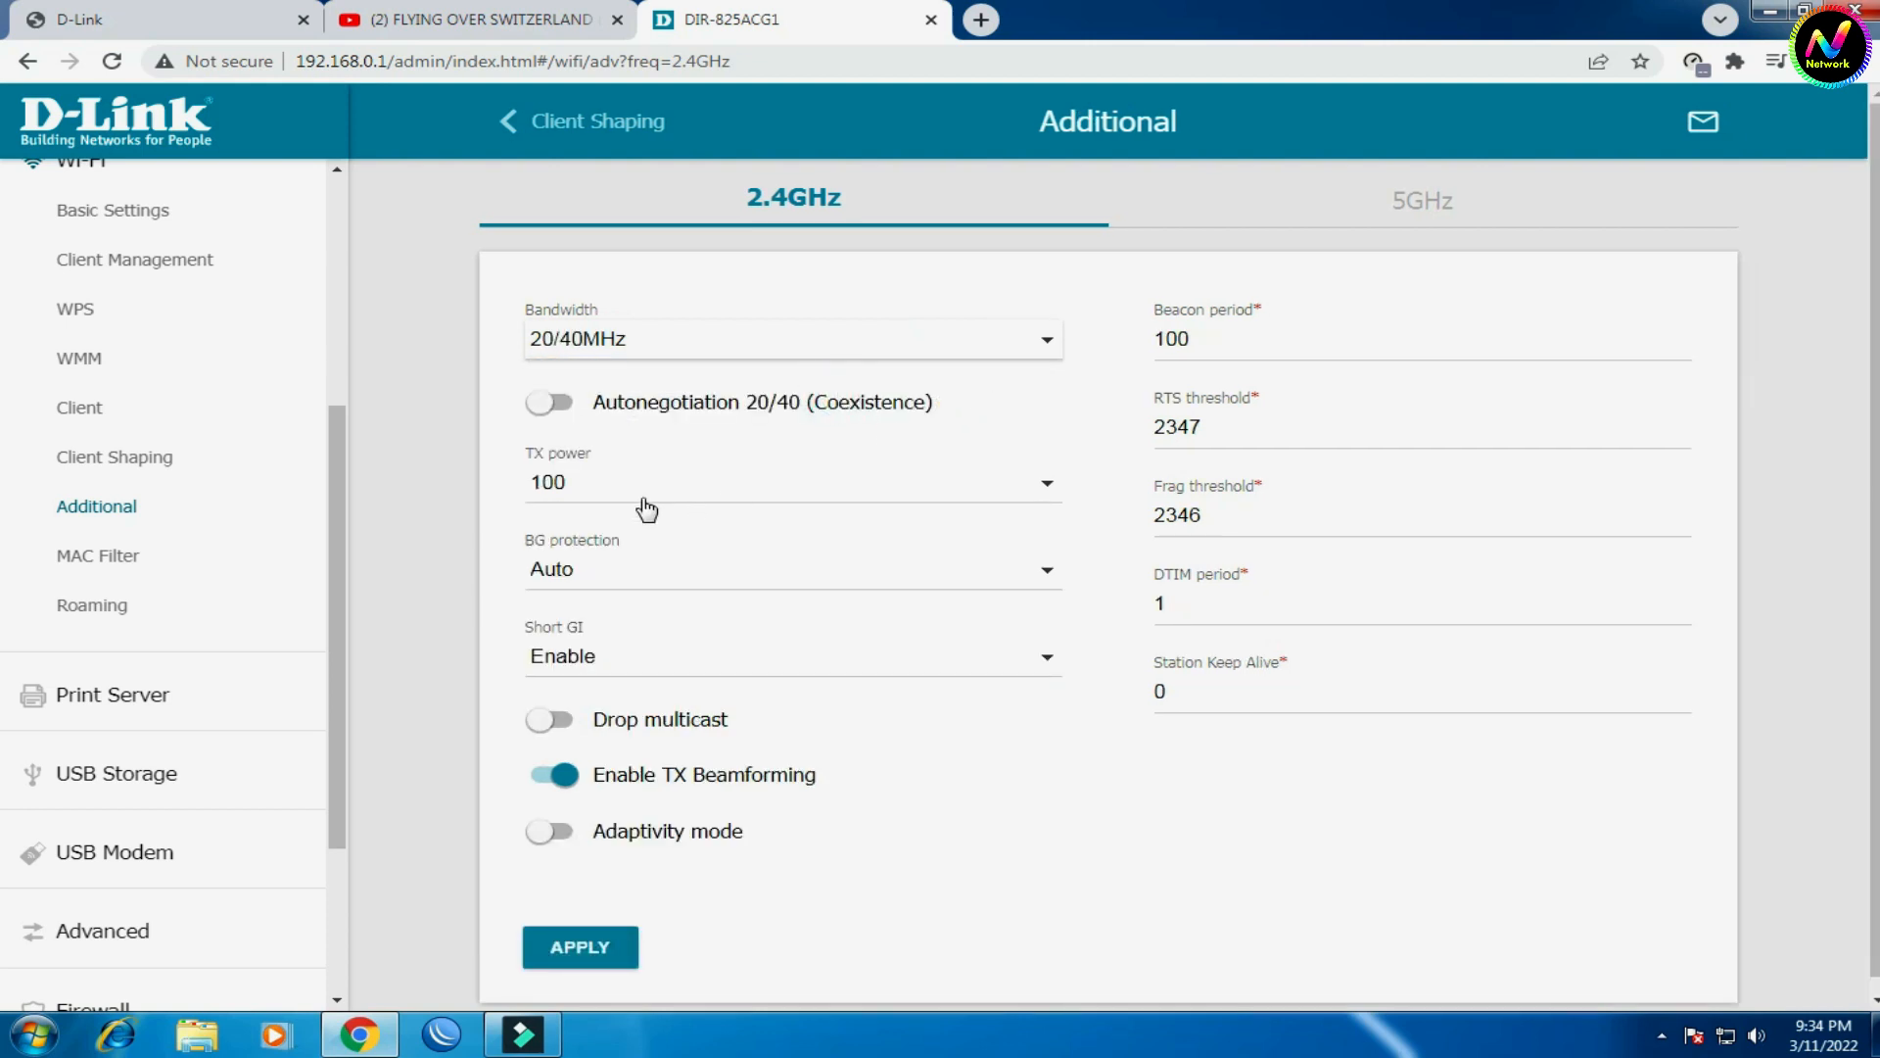
Step: Switch to the 5GHz tab of the Additional Wi-Fi settings and review its bandwidth, power and protection options
{"action": "scroll", "coordinate": [658, 499], "scroll_direction": "down", "scroll_amount": 1}
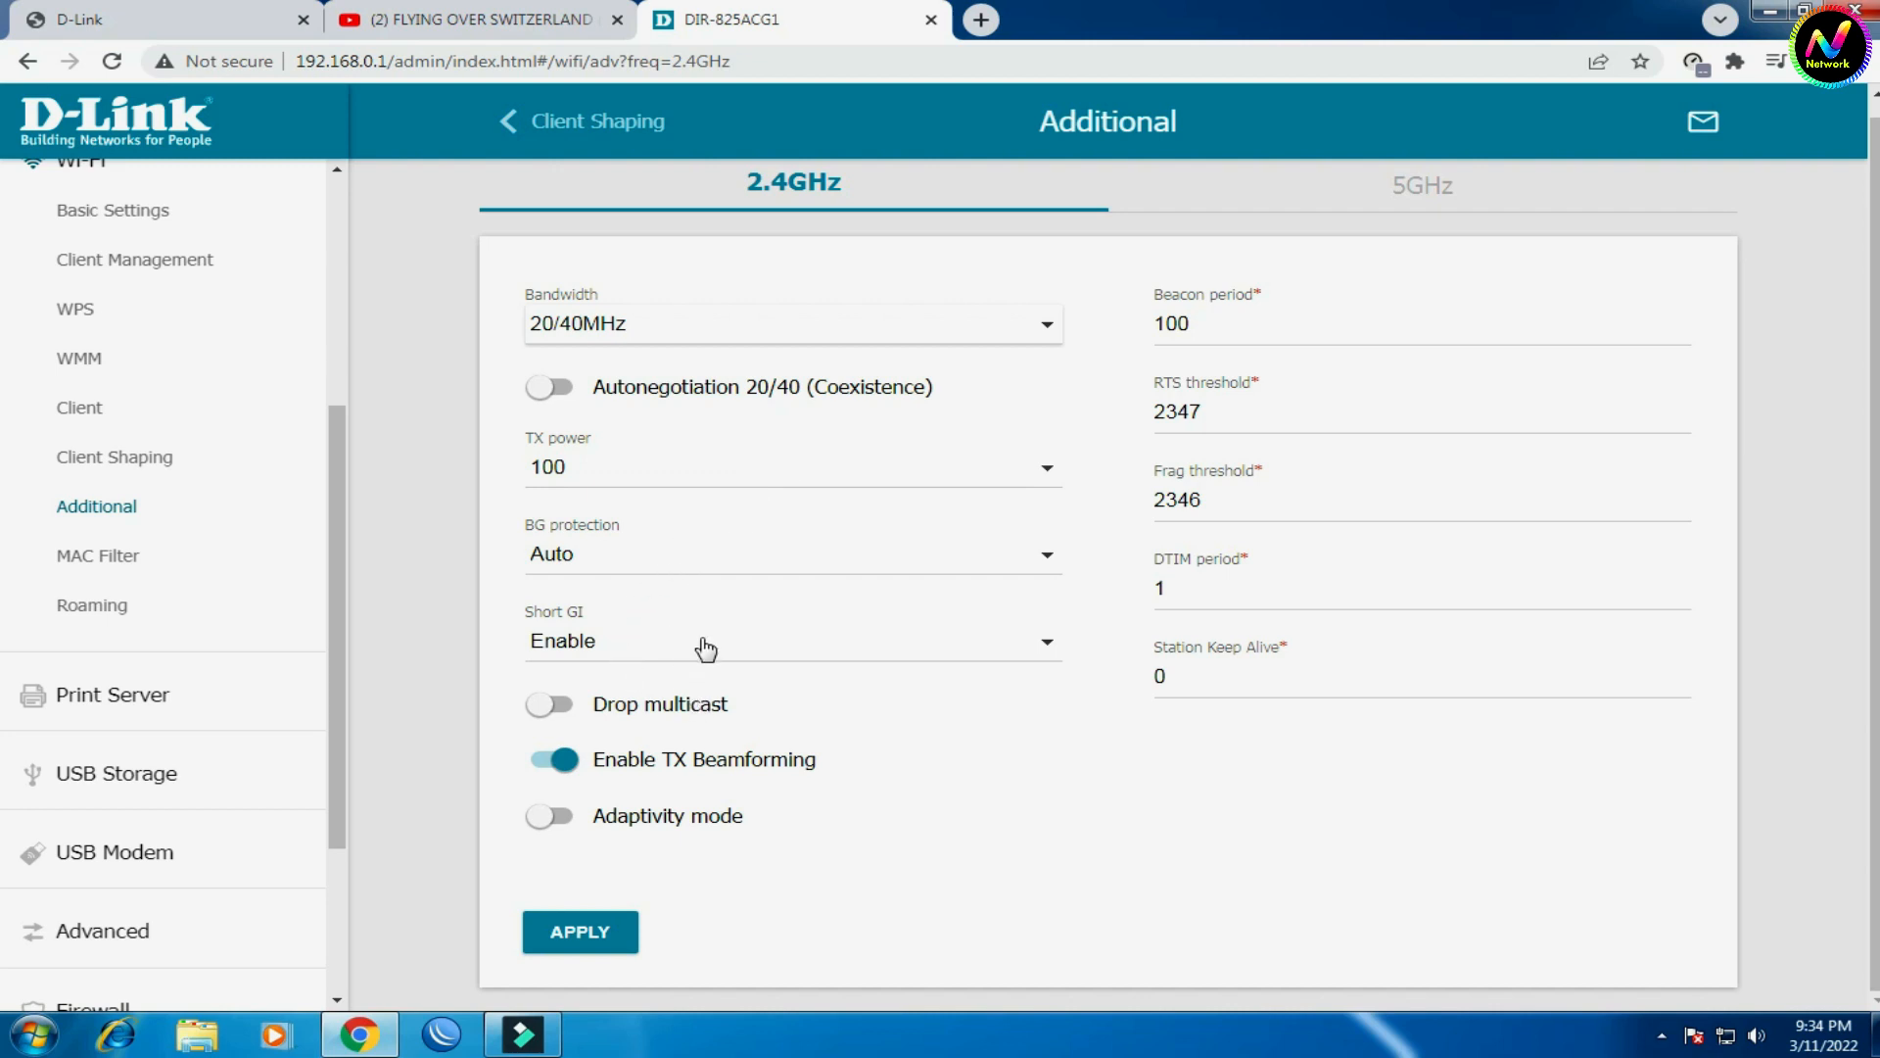
{"action": "left_click", "coordinate": [1415, 193]}
{"action": "left_click", "coordinate": [1071, 195]}
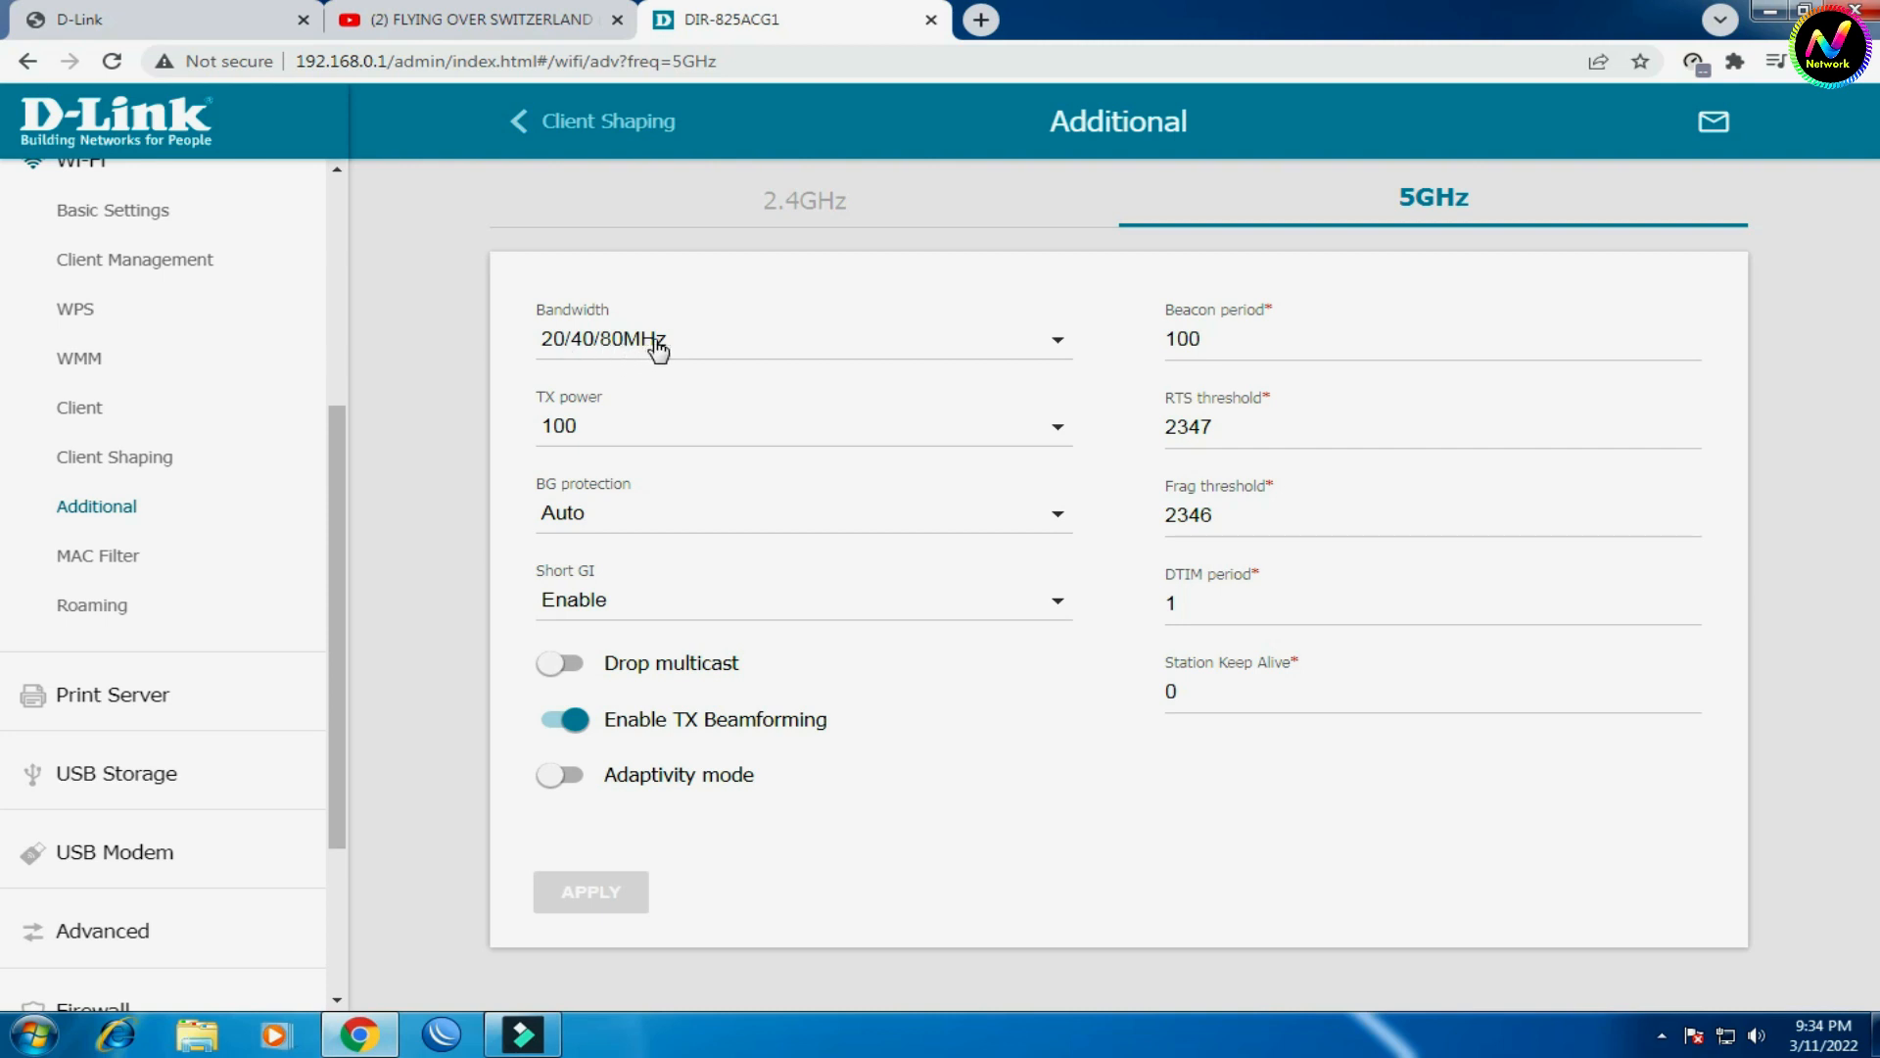
{"action": "left_click", "coordinate": [641, 526]}
{"action": "left_click", "coordinate": [638, 514]}
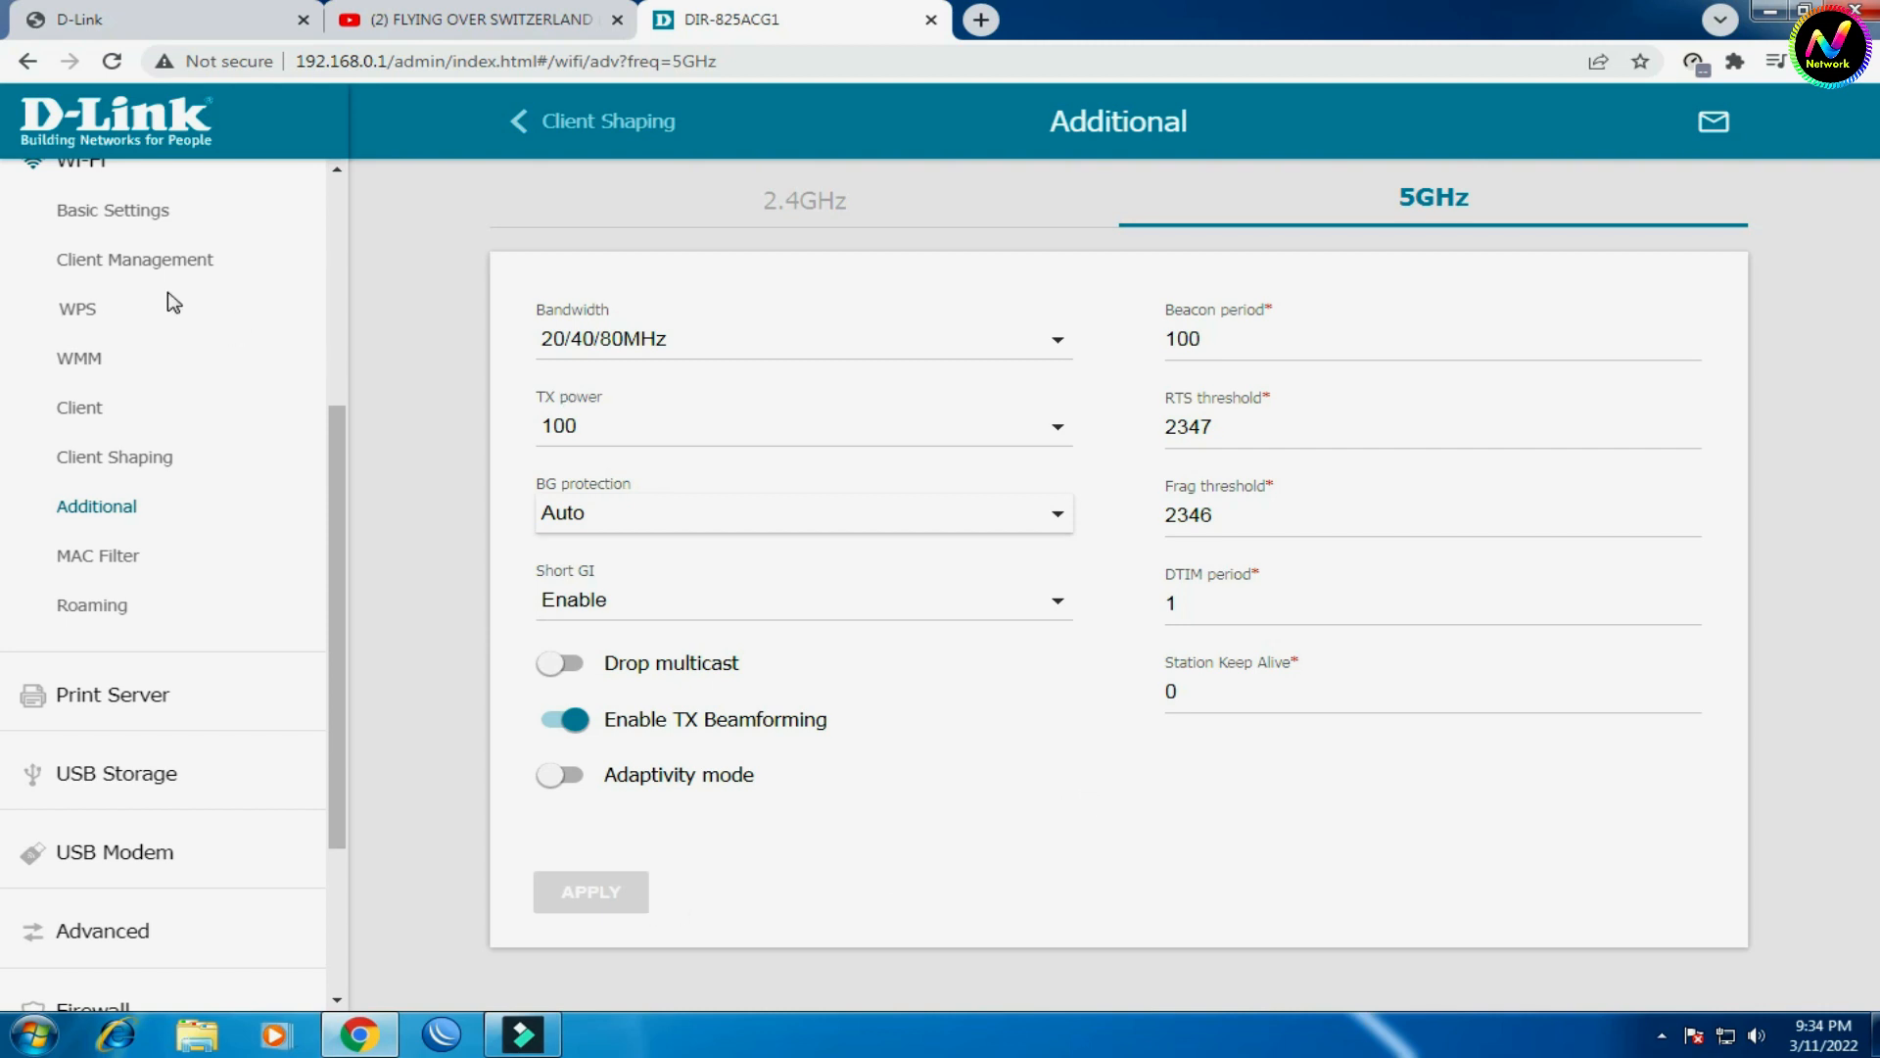
Step: Open the MAC Filter page and enable MAC filtering on the 2.4 GHz network in Allow mode
{"action": "left_click", "coordinate": [107, 566]}
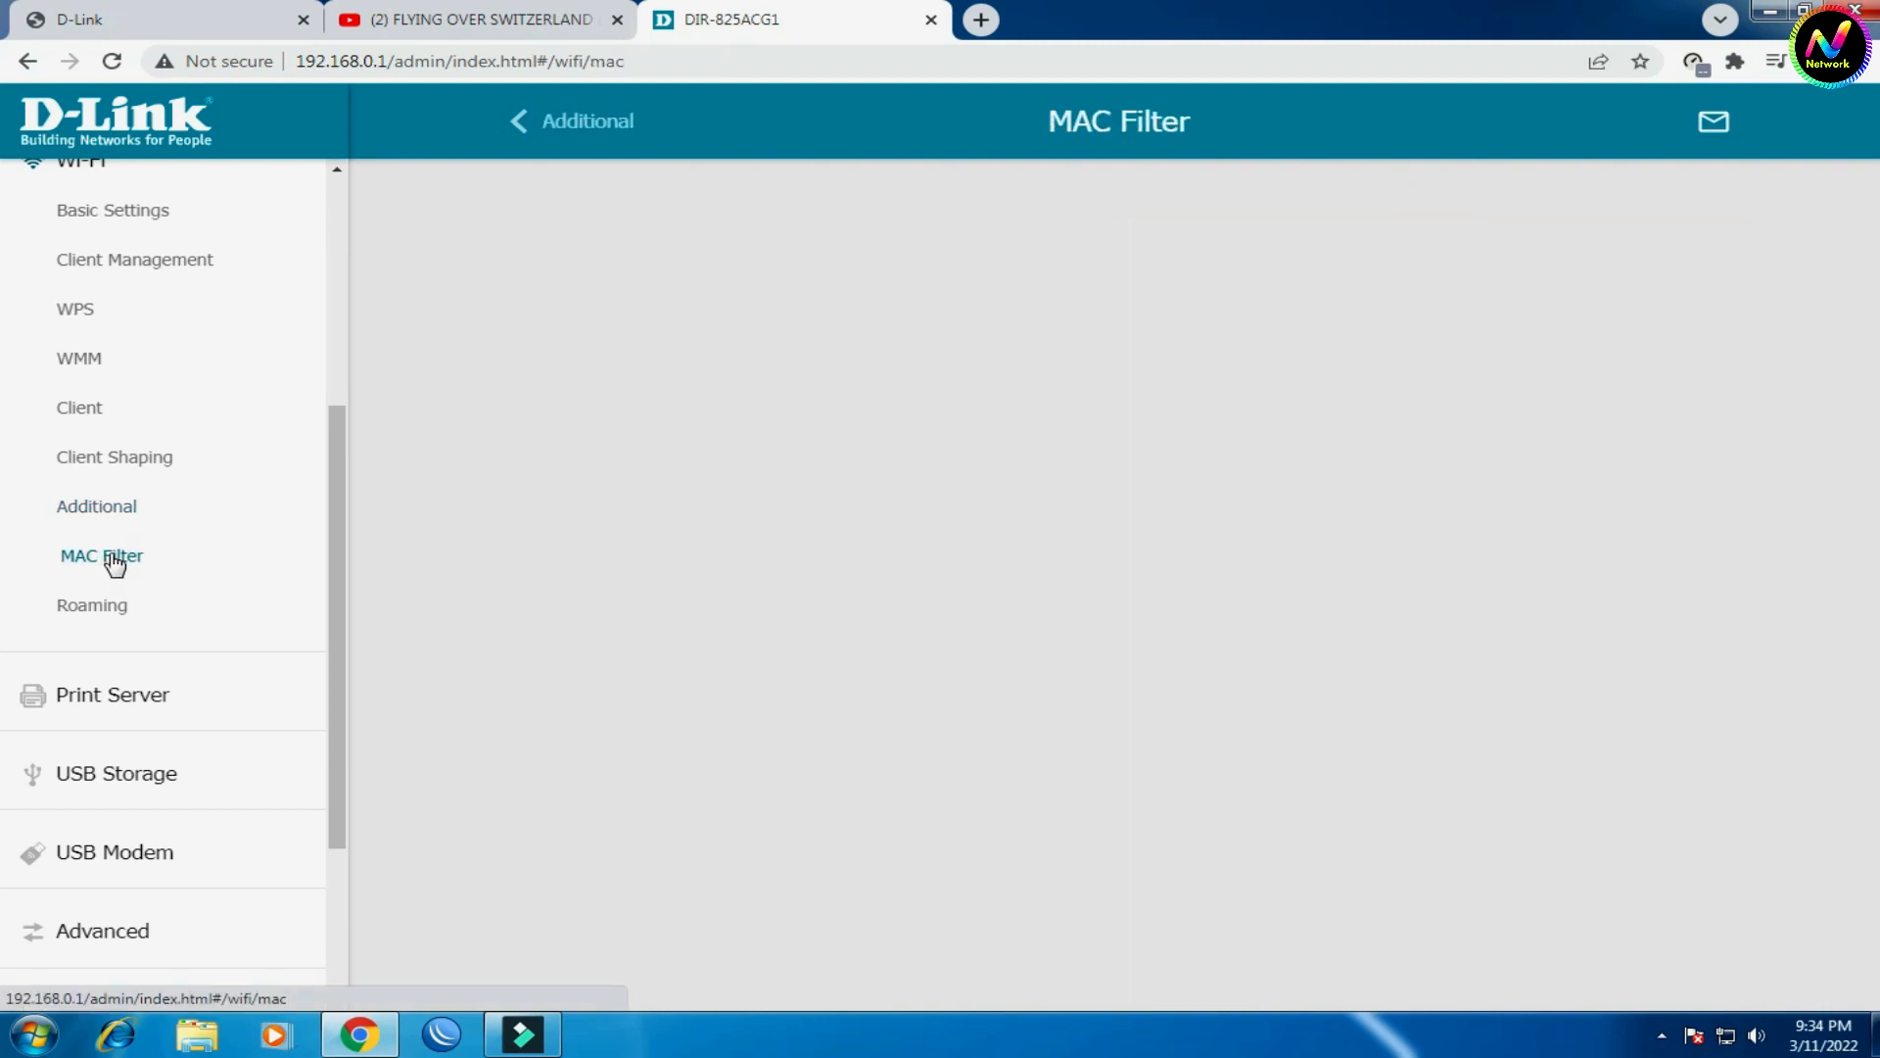
{"action": "left_click_drag", "start_coordinate": [336, 547], "coordinate": [336, 552]}
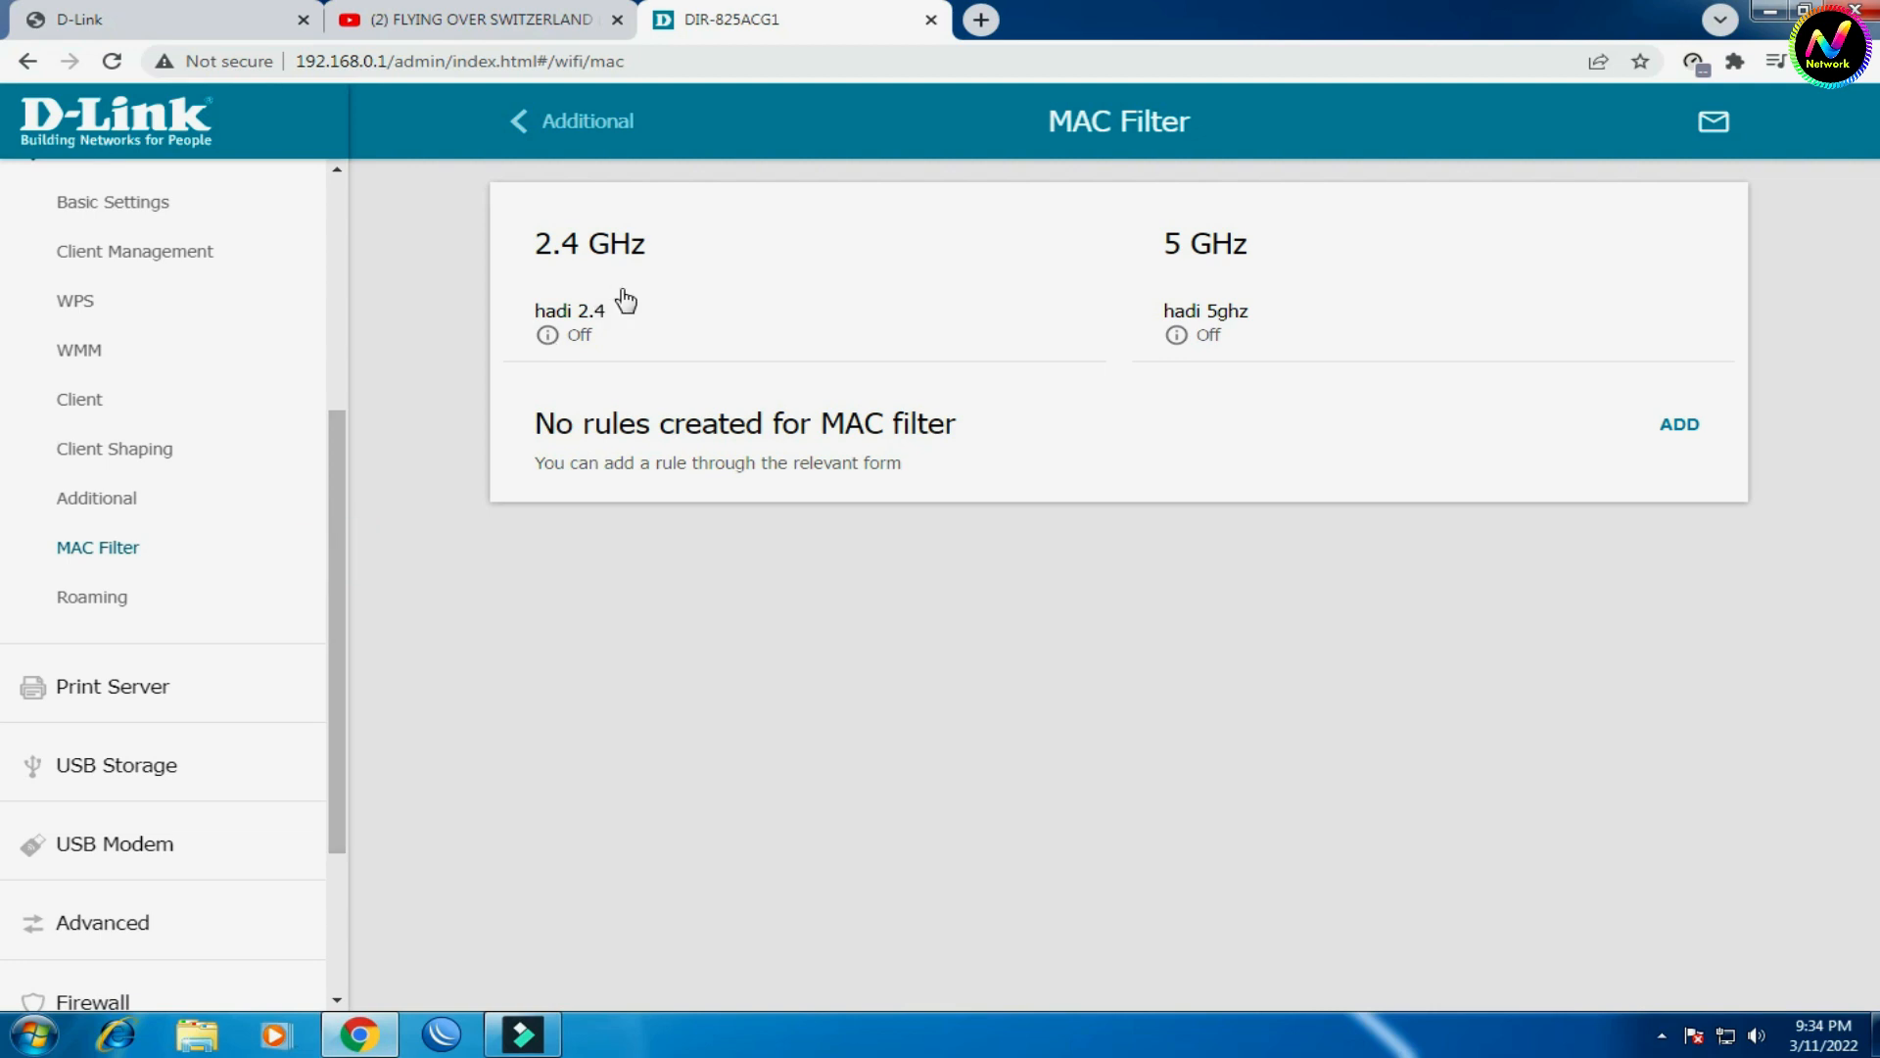
{"action": "left_click", "coordinate": [667, 335]}
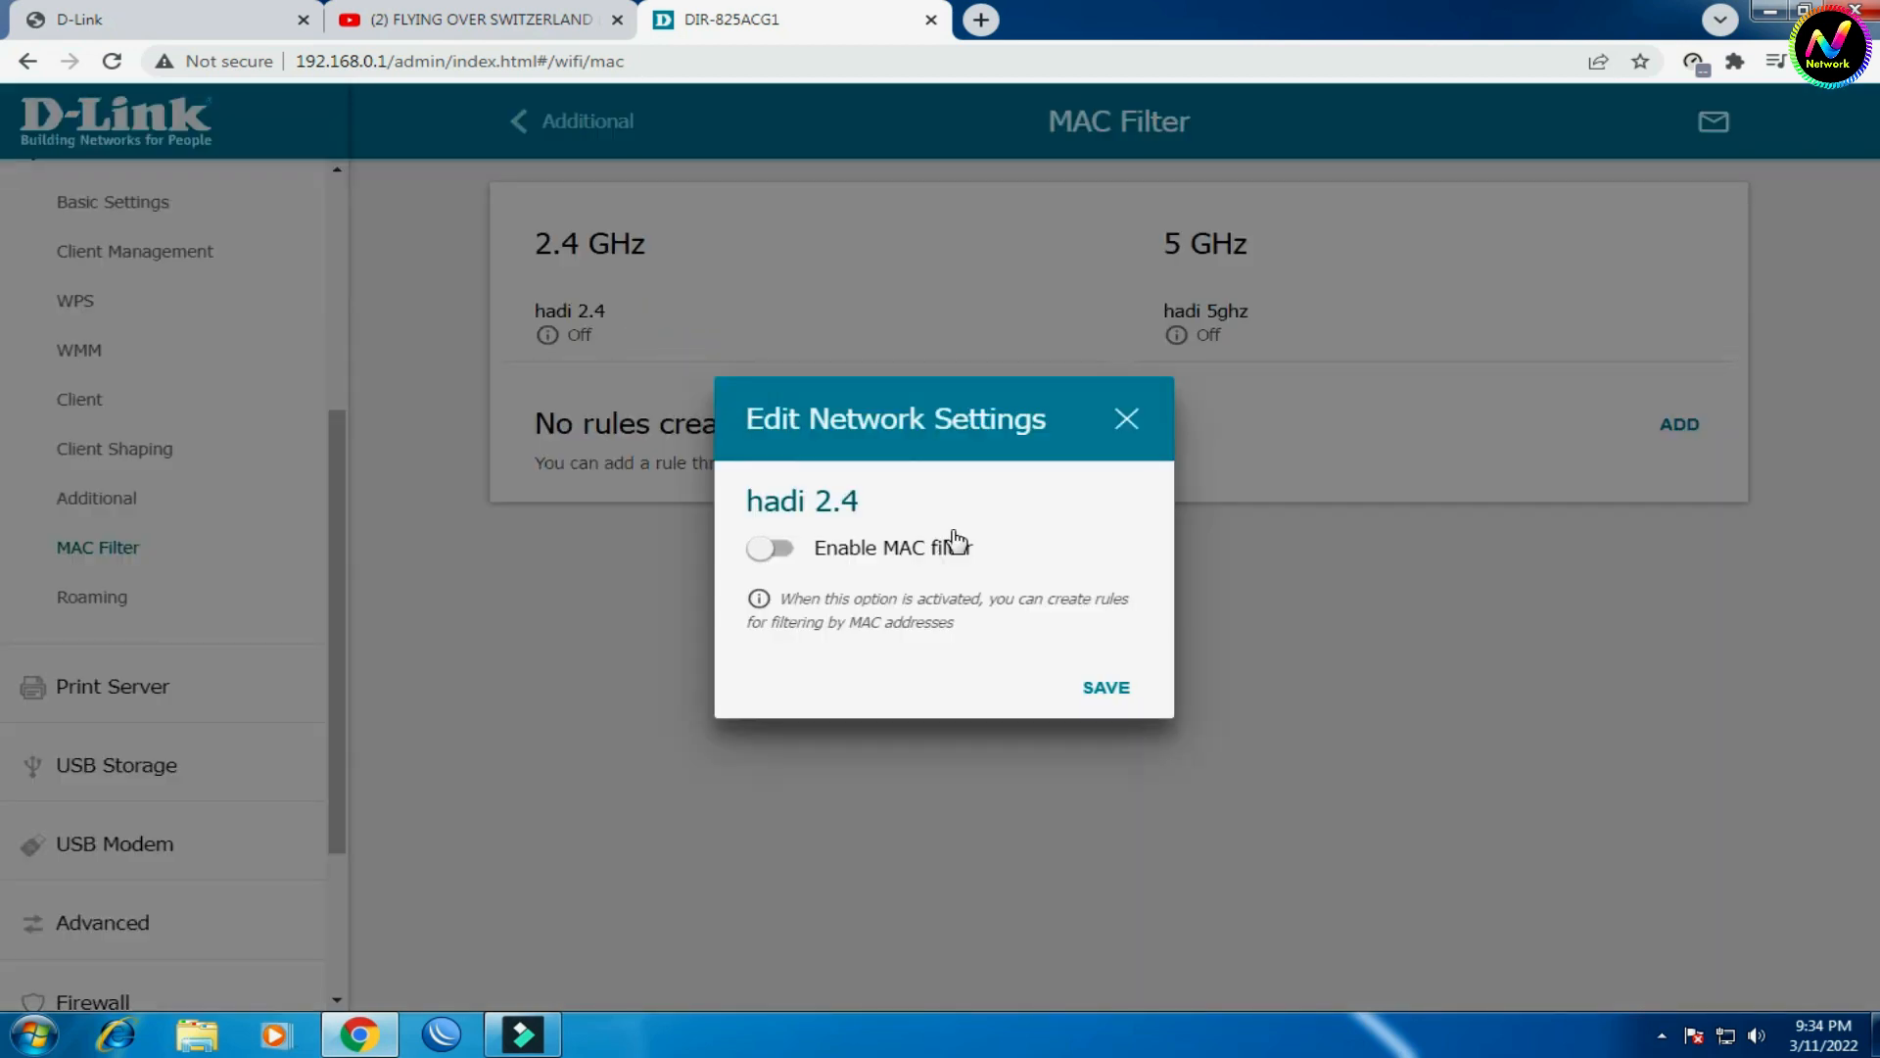
{"action": "left_click", "coordinate": [789, 553]}
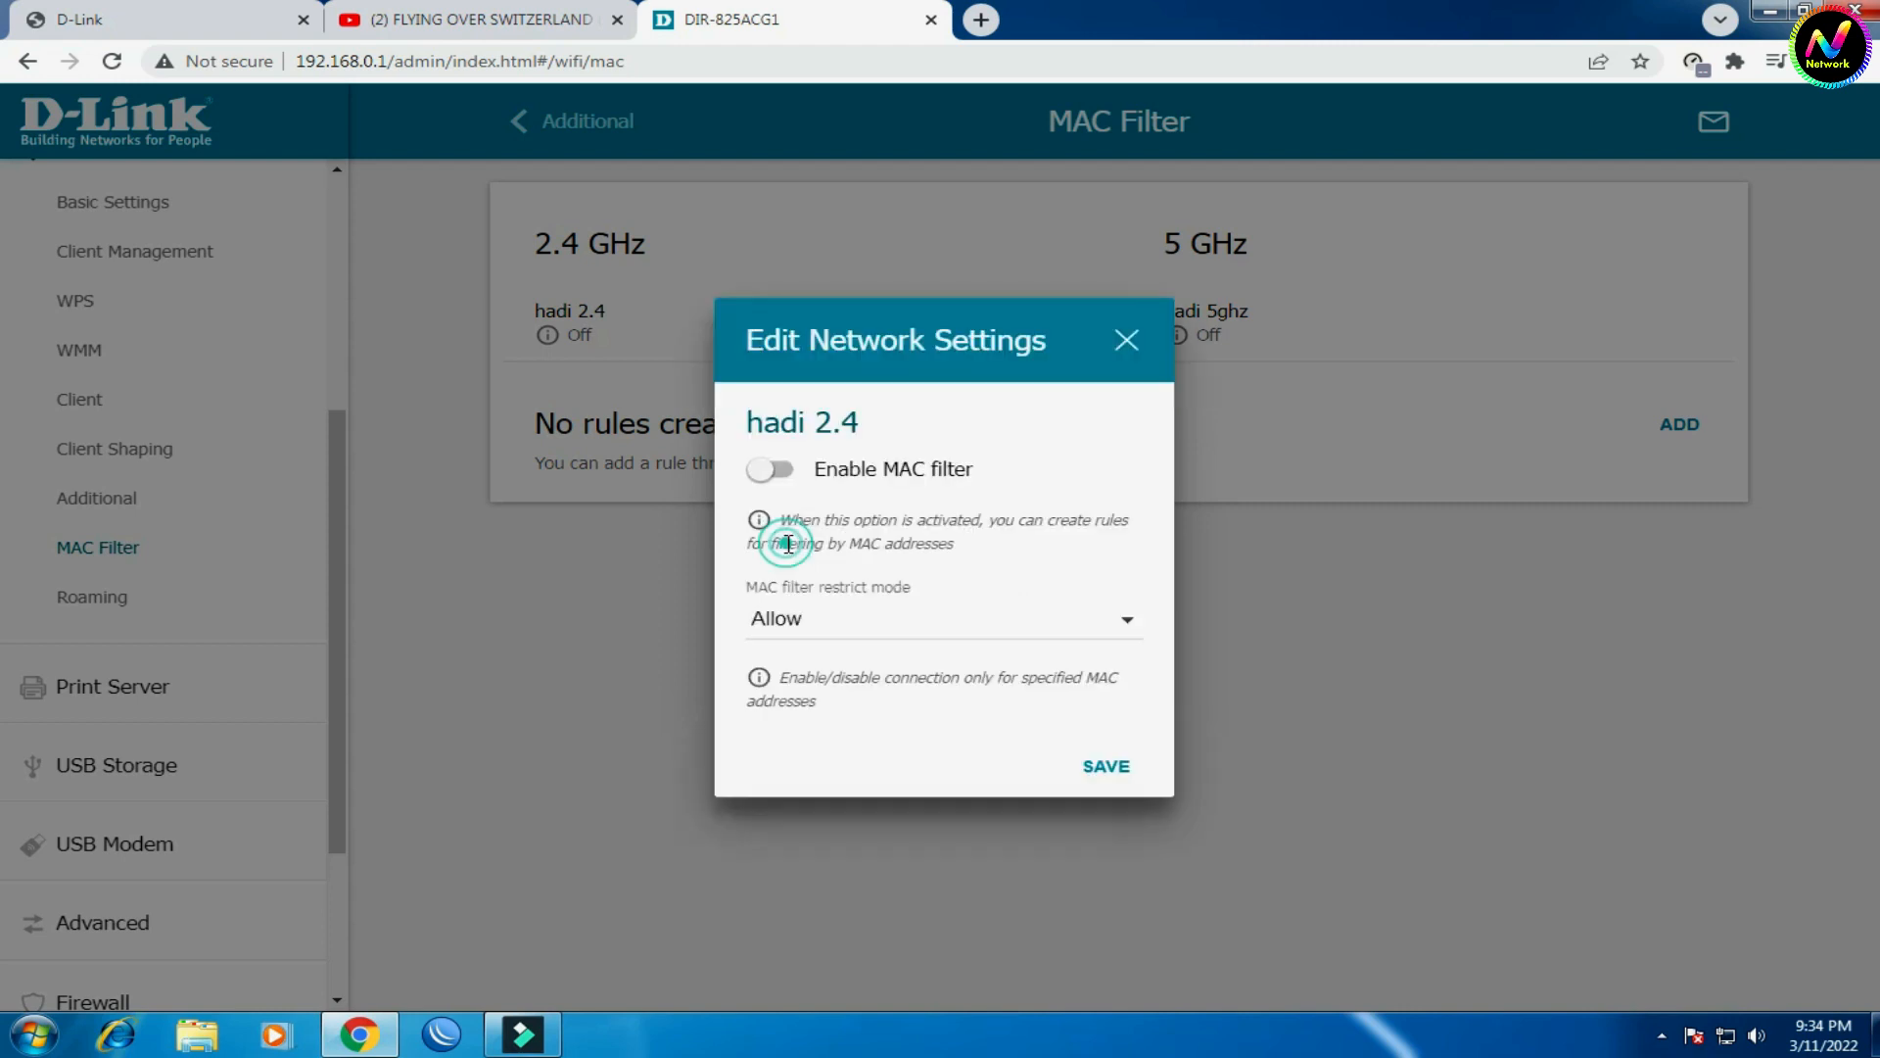
{"action": "left_click", "coordinate": [1073, 620]}
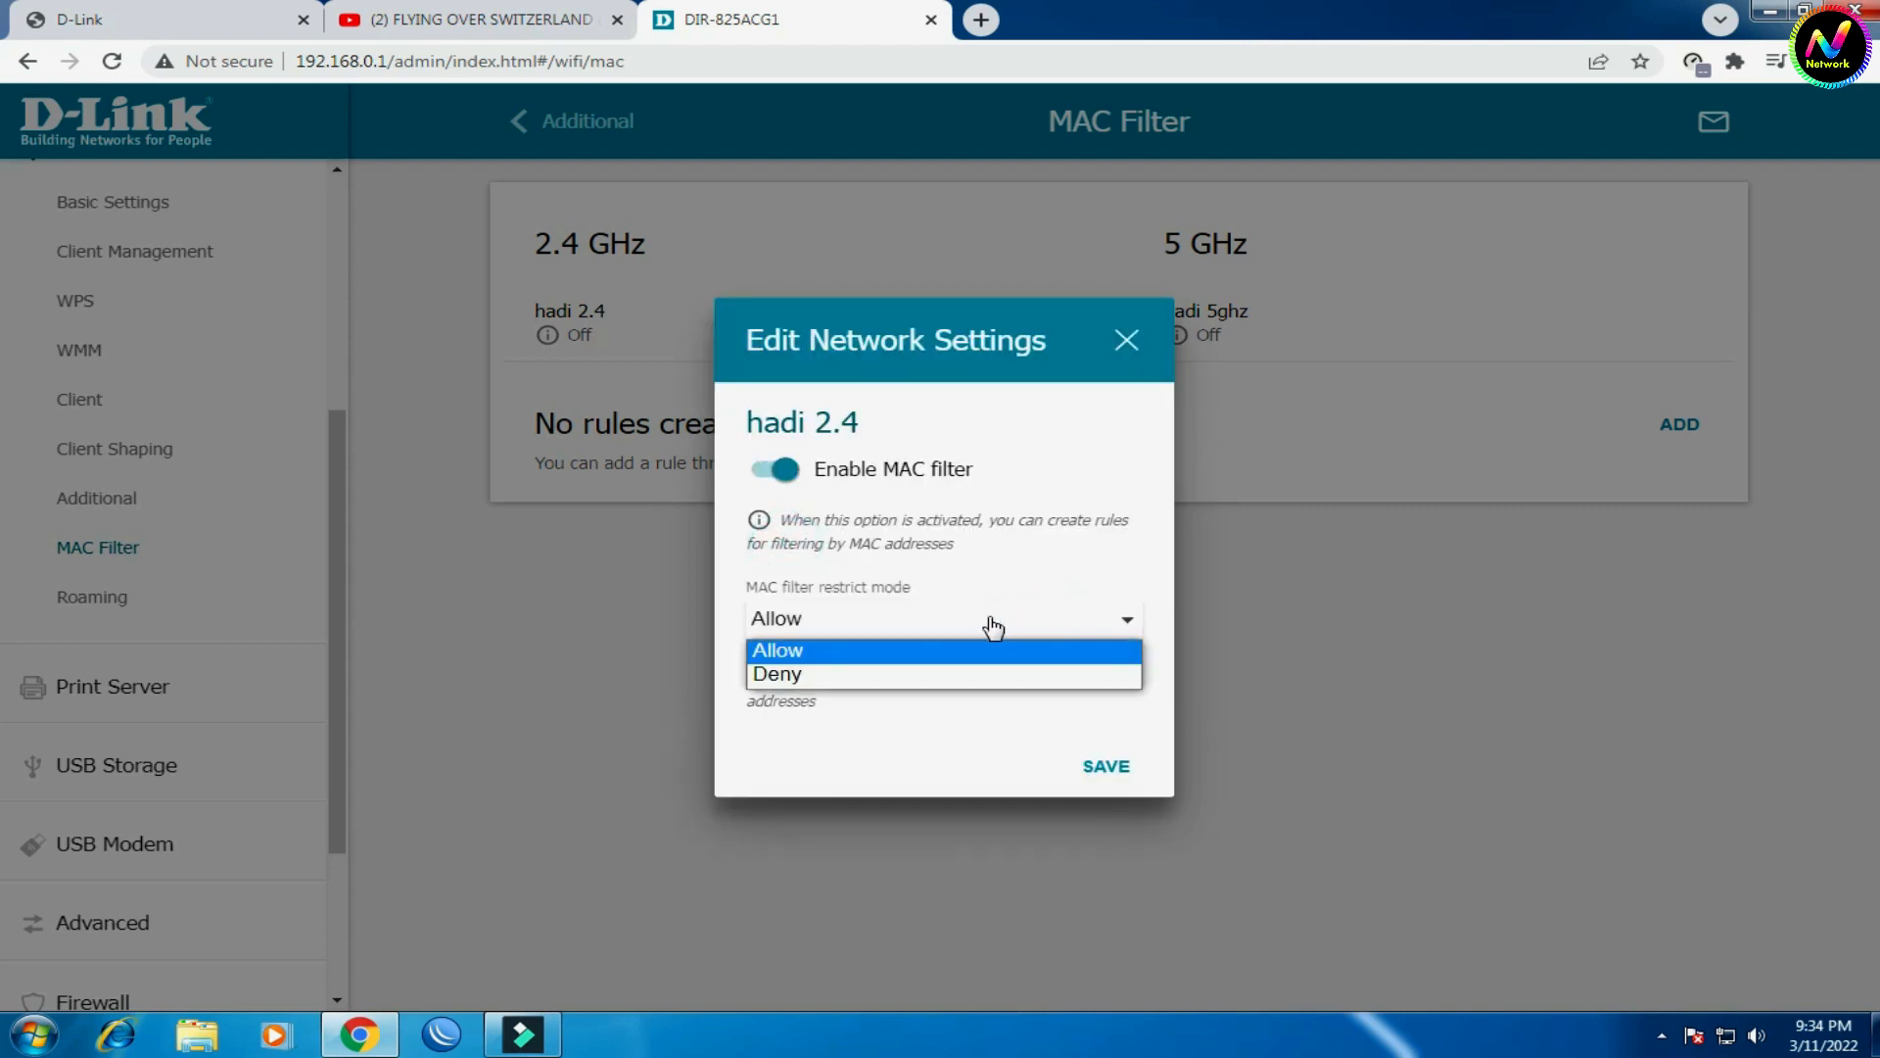
{"action": "left_click", "coordinate": [994, 627]}
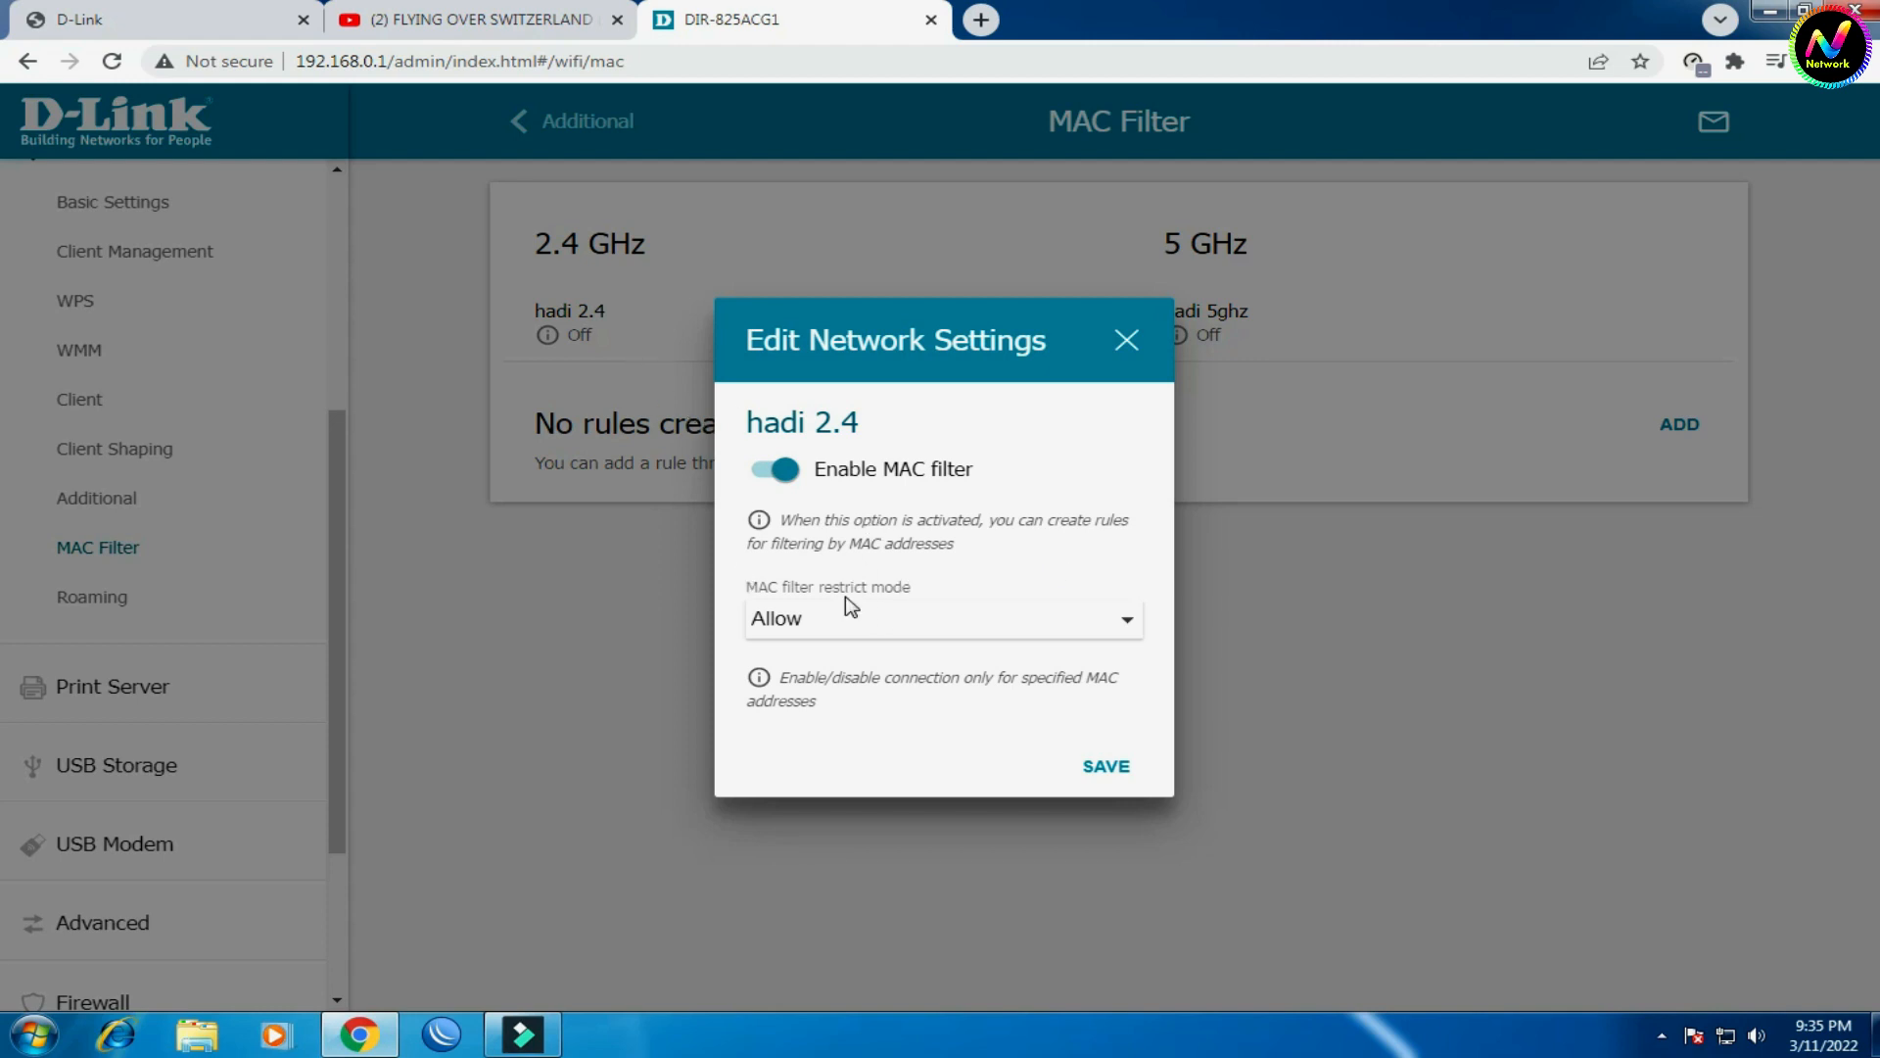
{"action": "left_click", "coordinate": [1109, 770]}
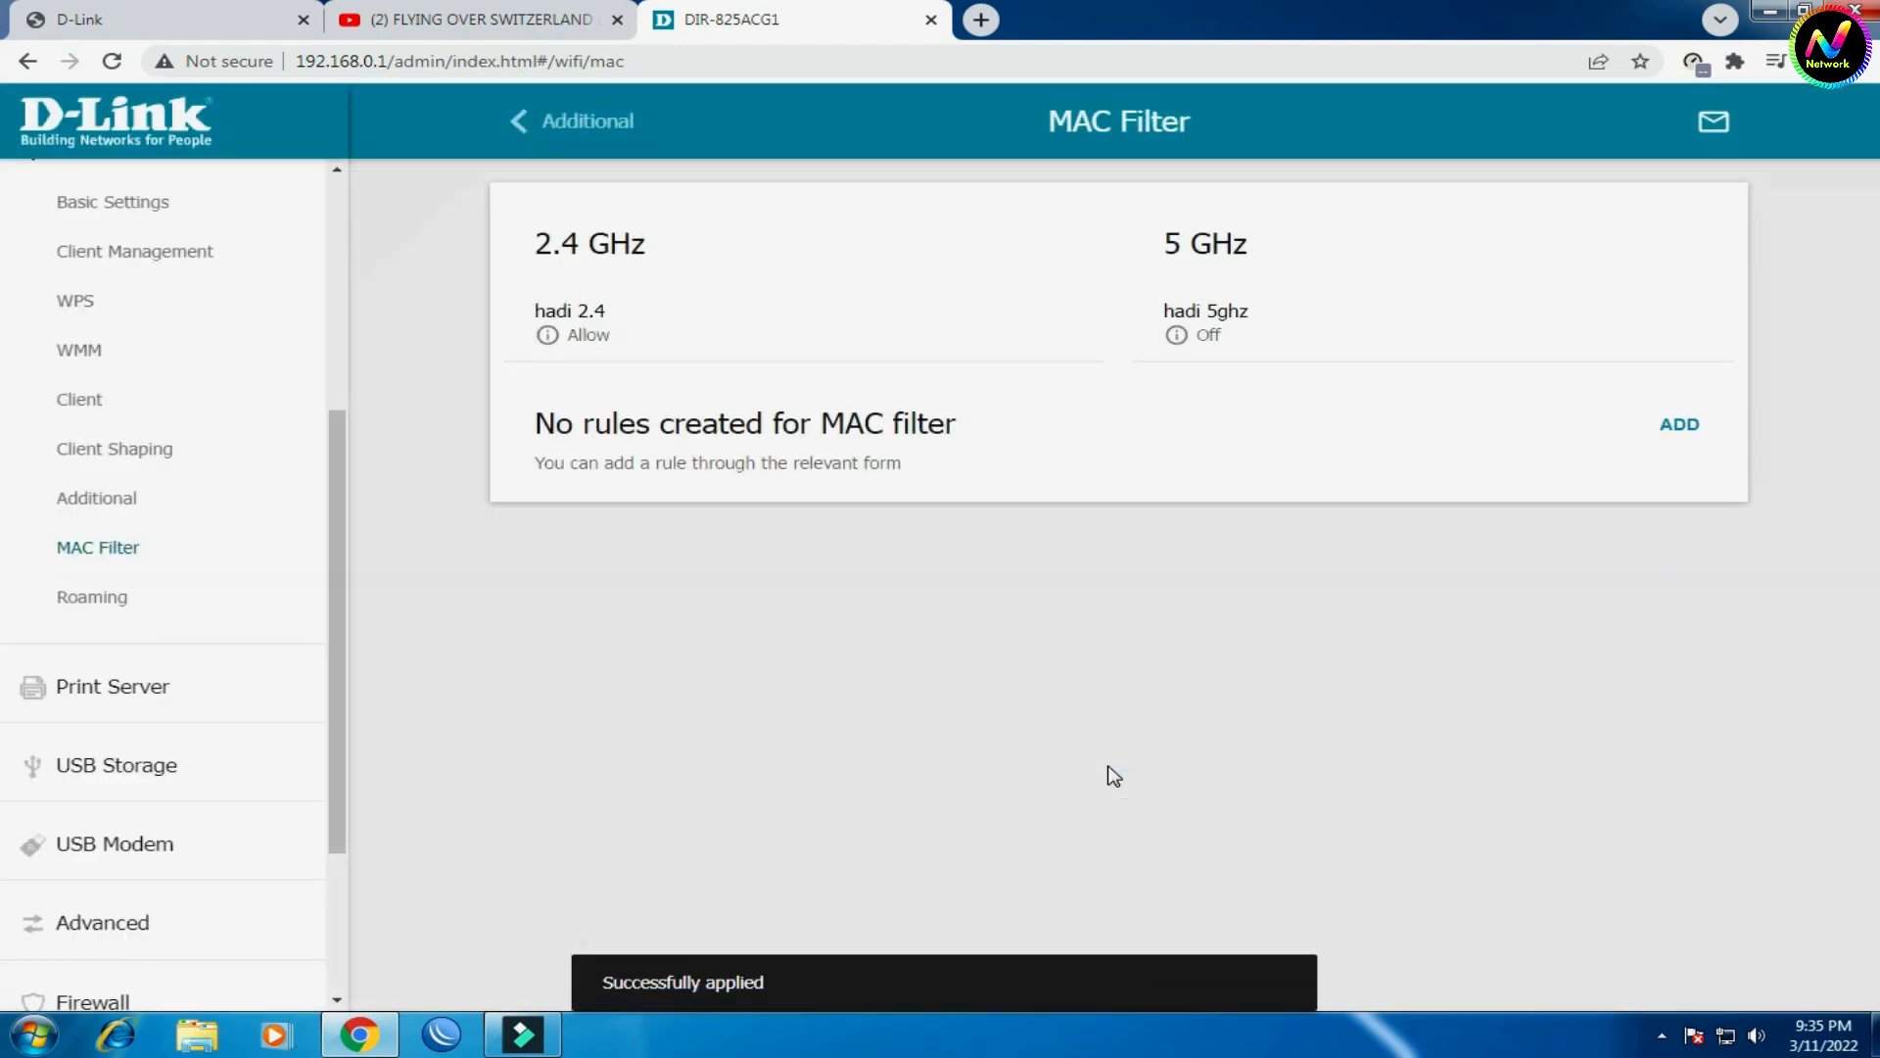
Step: Open the Add Rule dialog for a MAC filter rule, review its MAC address and hostname fields, and close it unsaved
{"action": "left_click", "coordinate": [727, 436]}
{"action": "left_click", "coordinate": [1672, 424]}
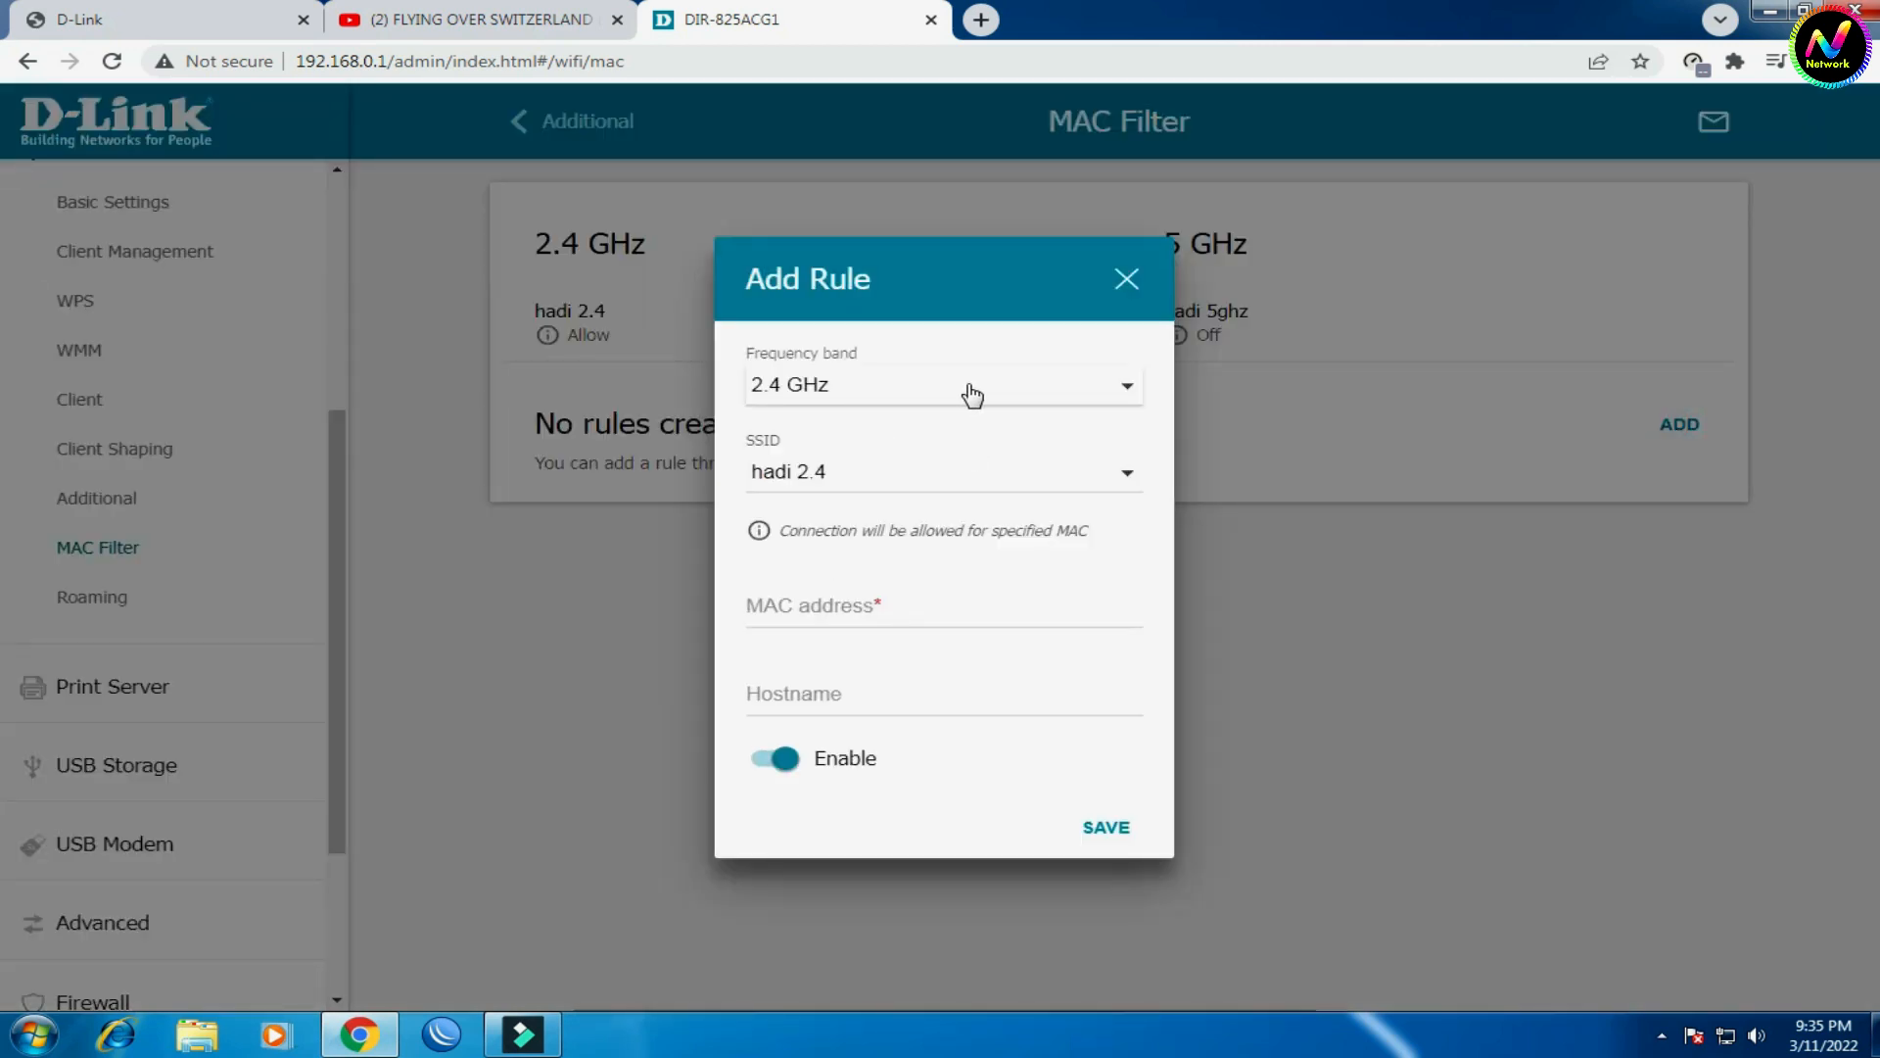
{"action": "left_click", "coordinate": [804, 607]}
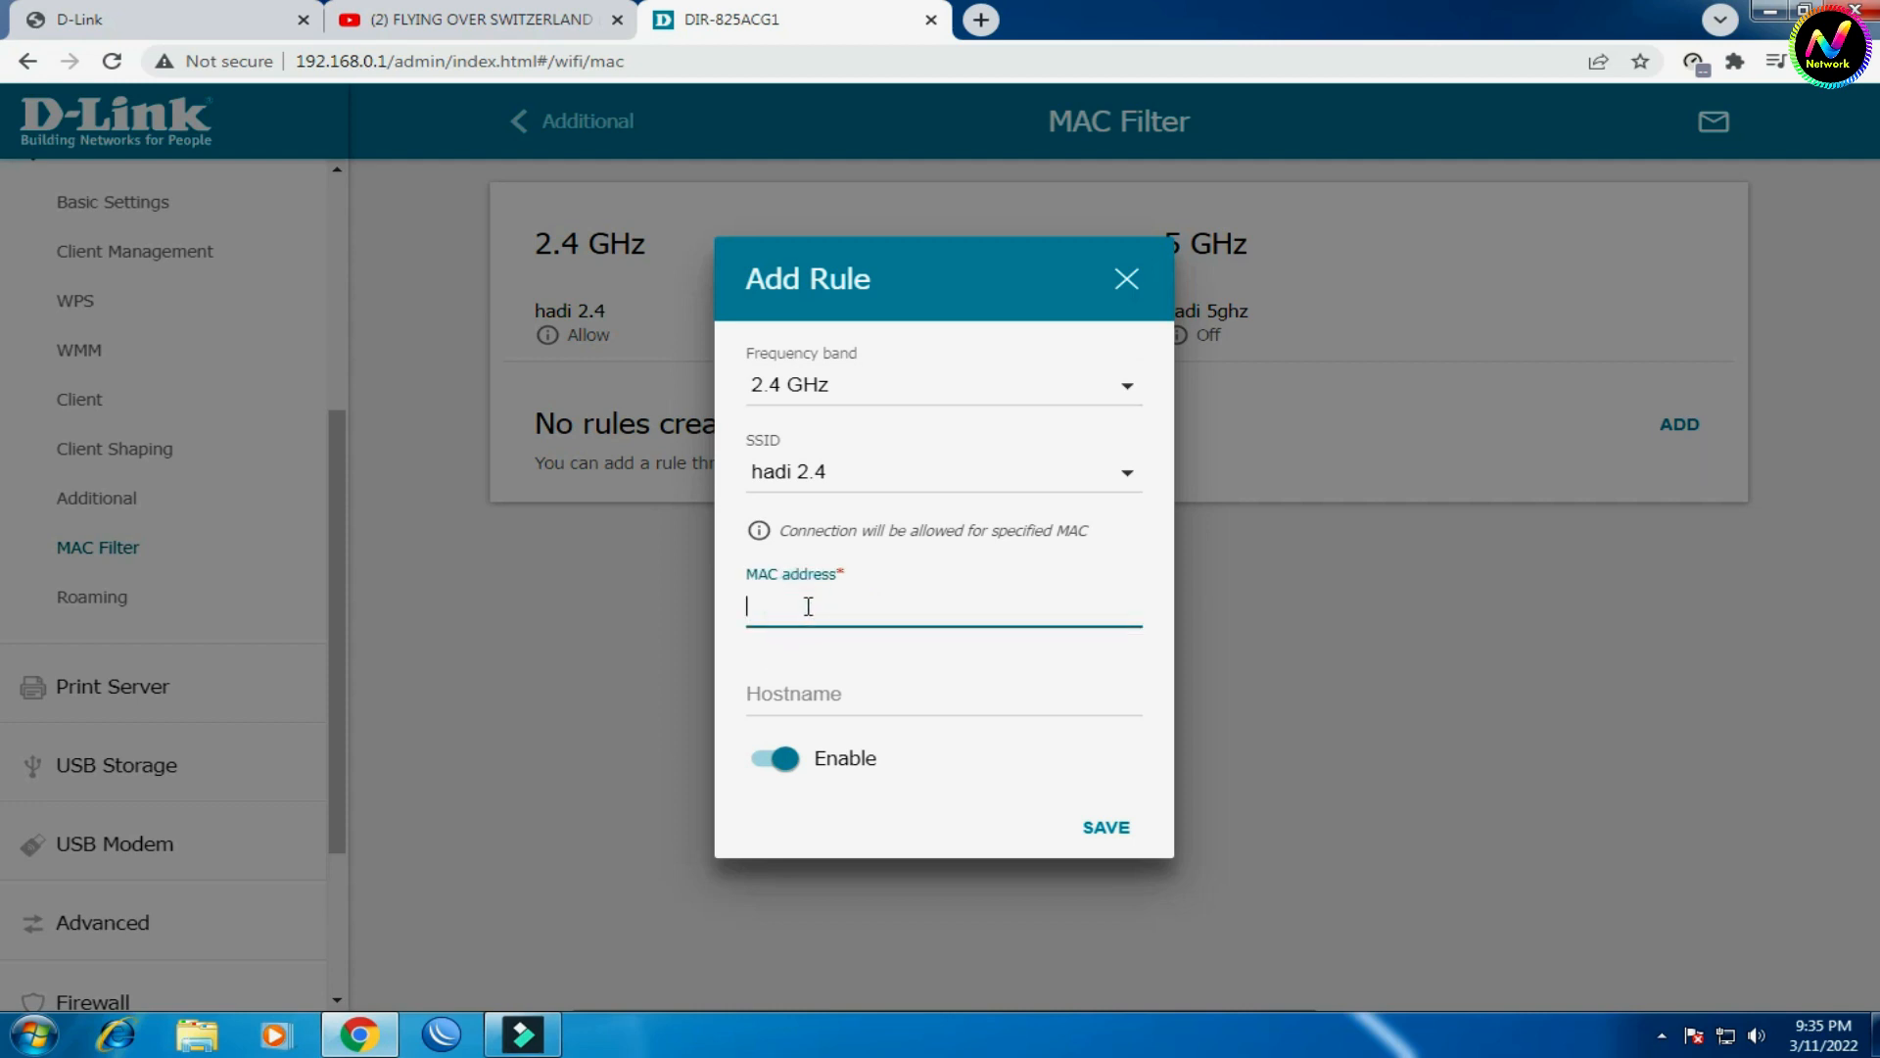
{"action": "left_click", "coordinate": [858, 694]}
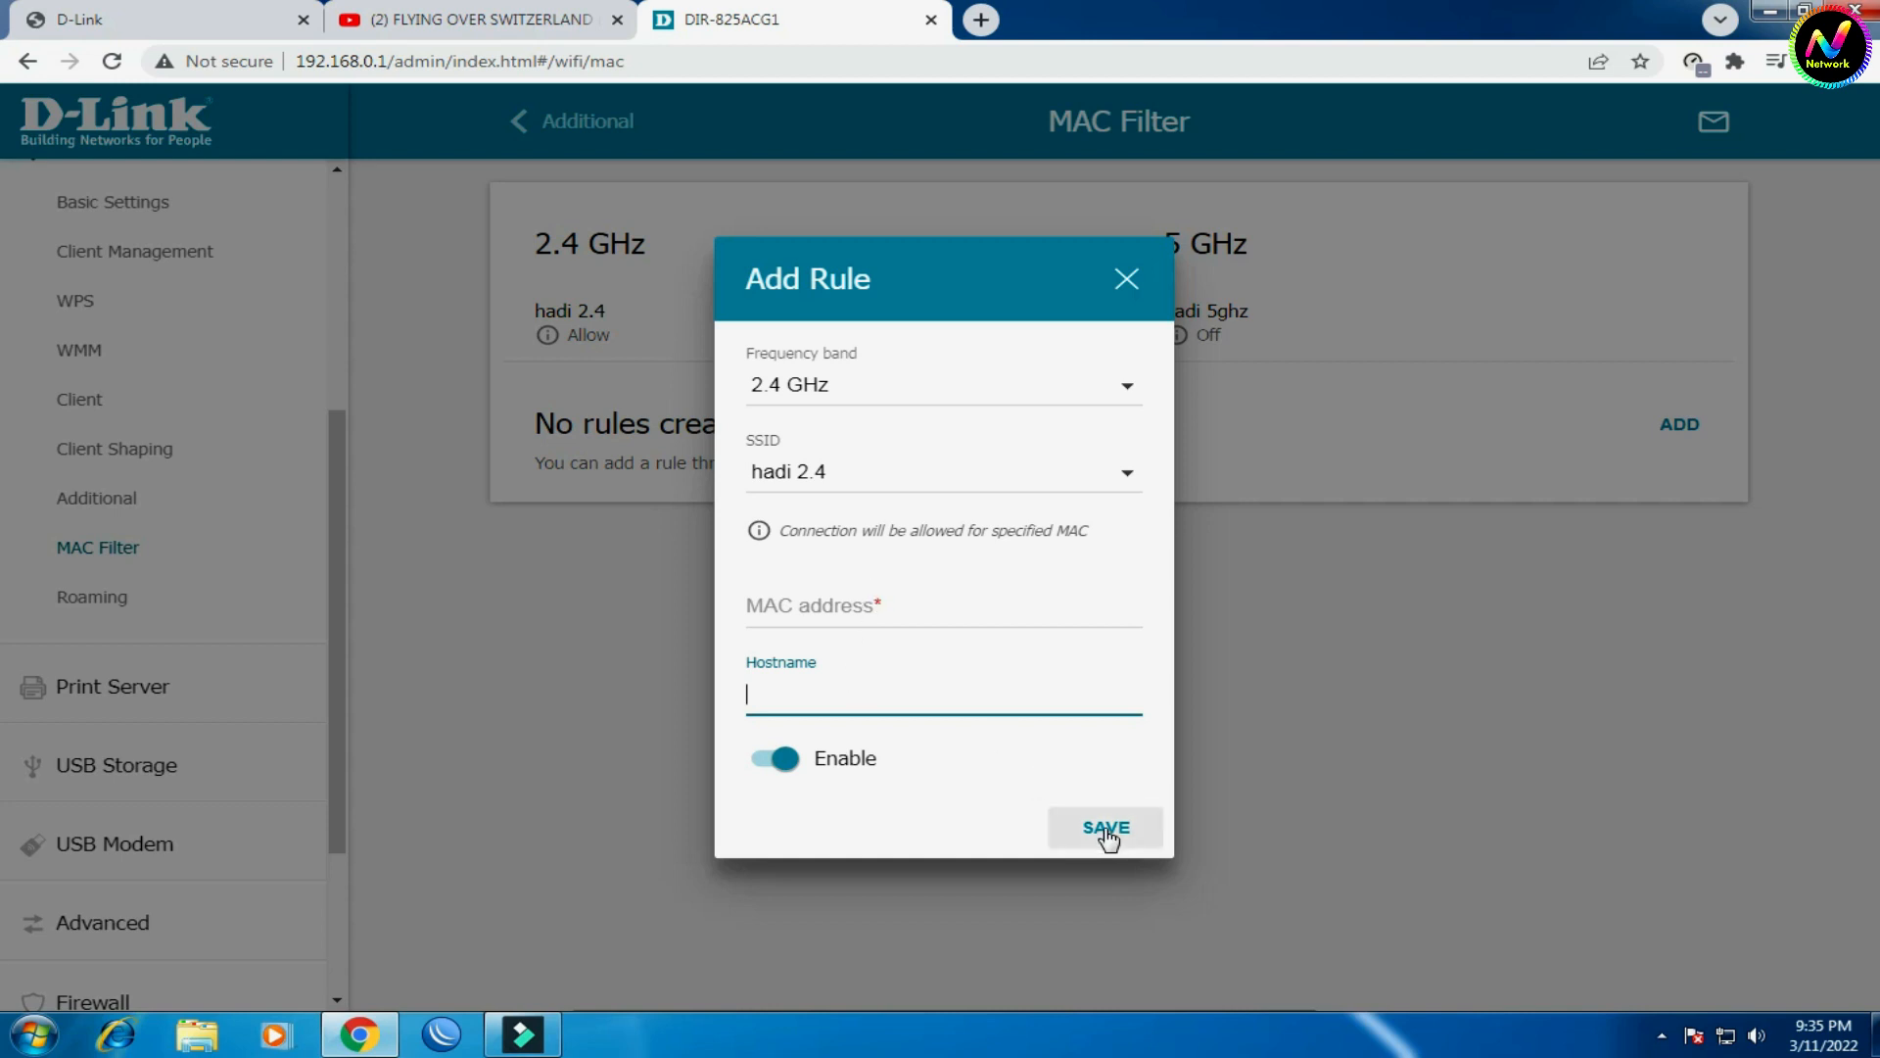
{"action": "left_click", "coordinate": [1208, 810]}
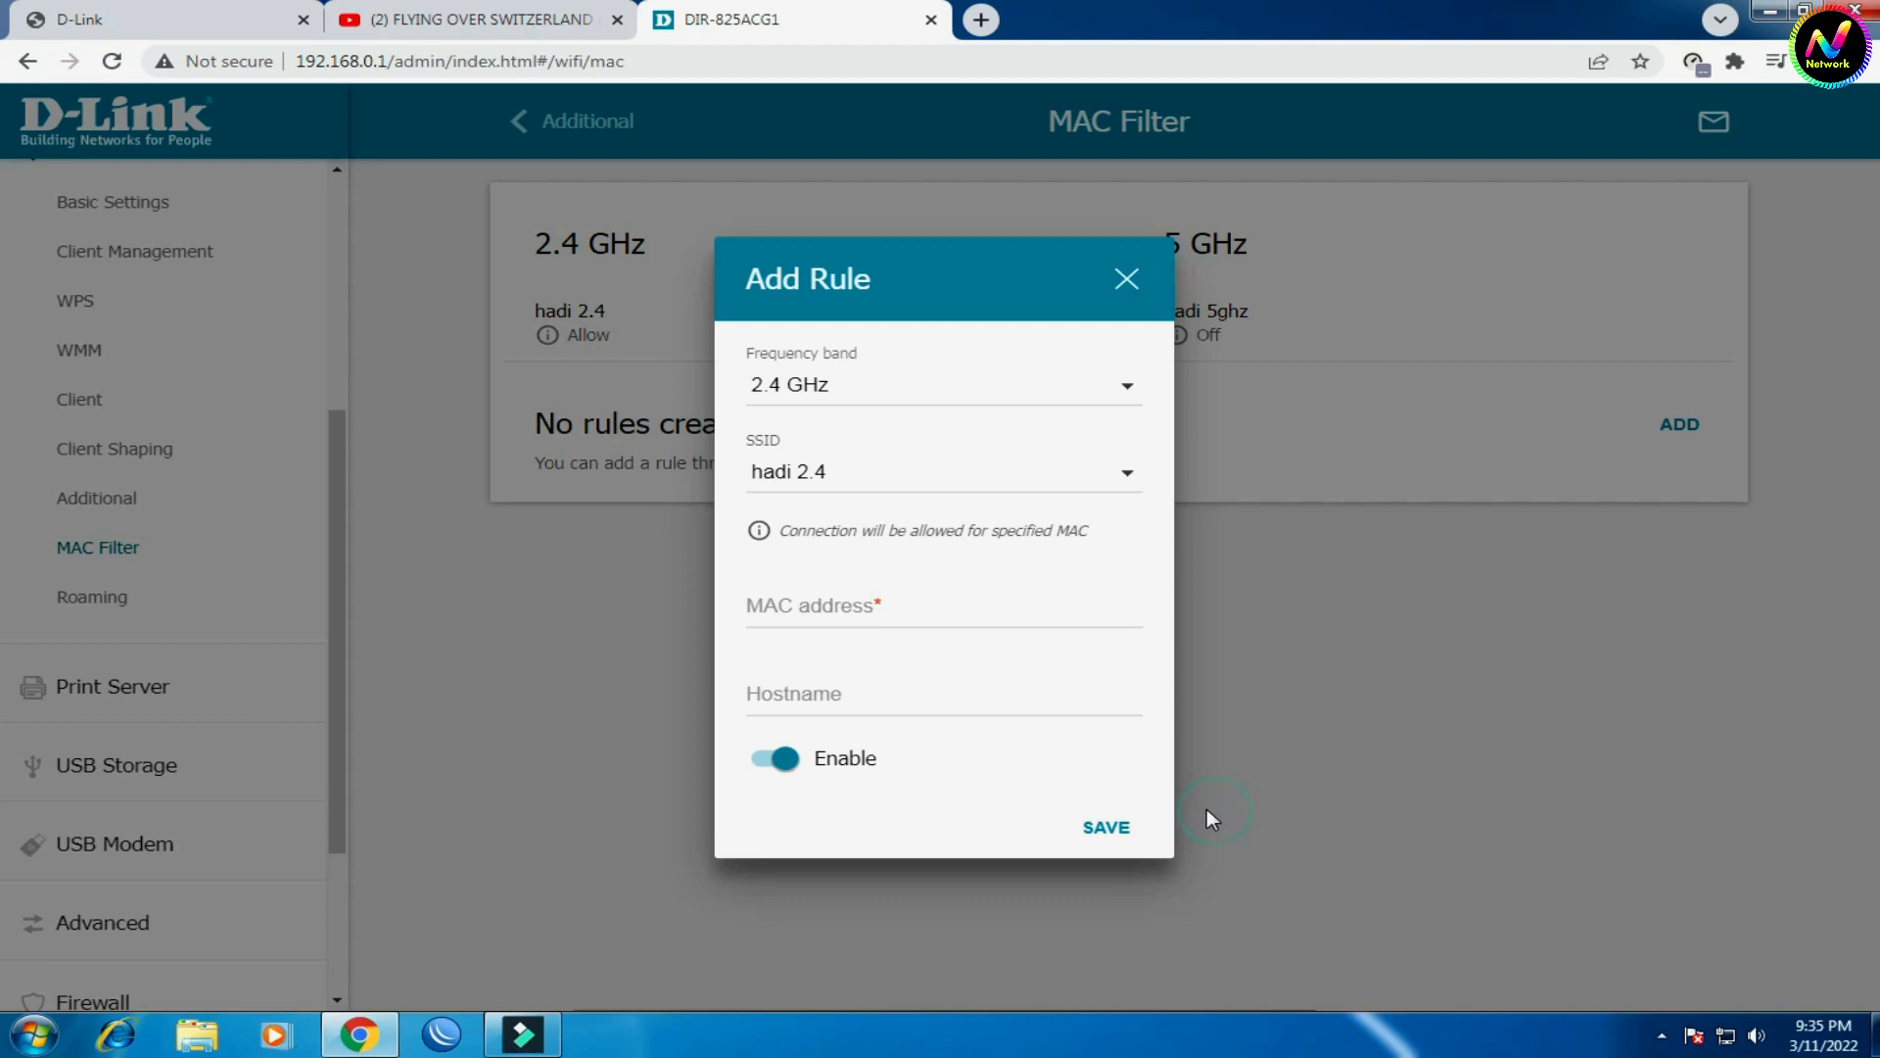
{"action": "left_click", "coordinate": [577, 705]}
{"action": "left_click", "coordinate": [1125, 283]}
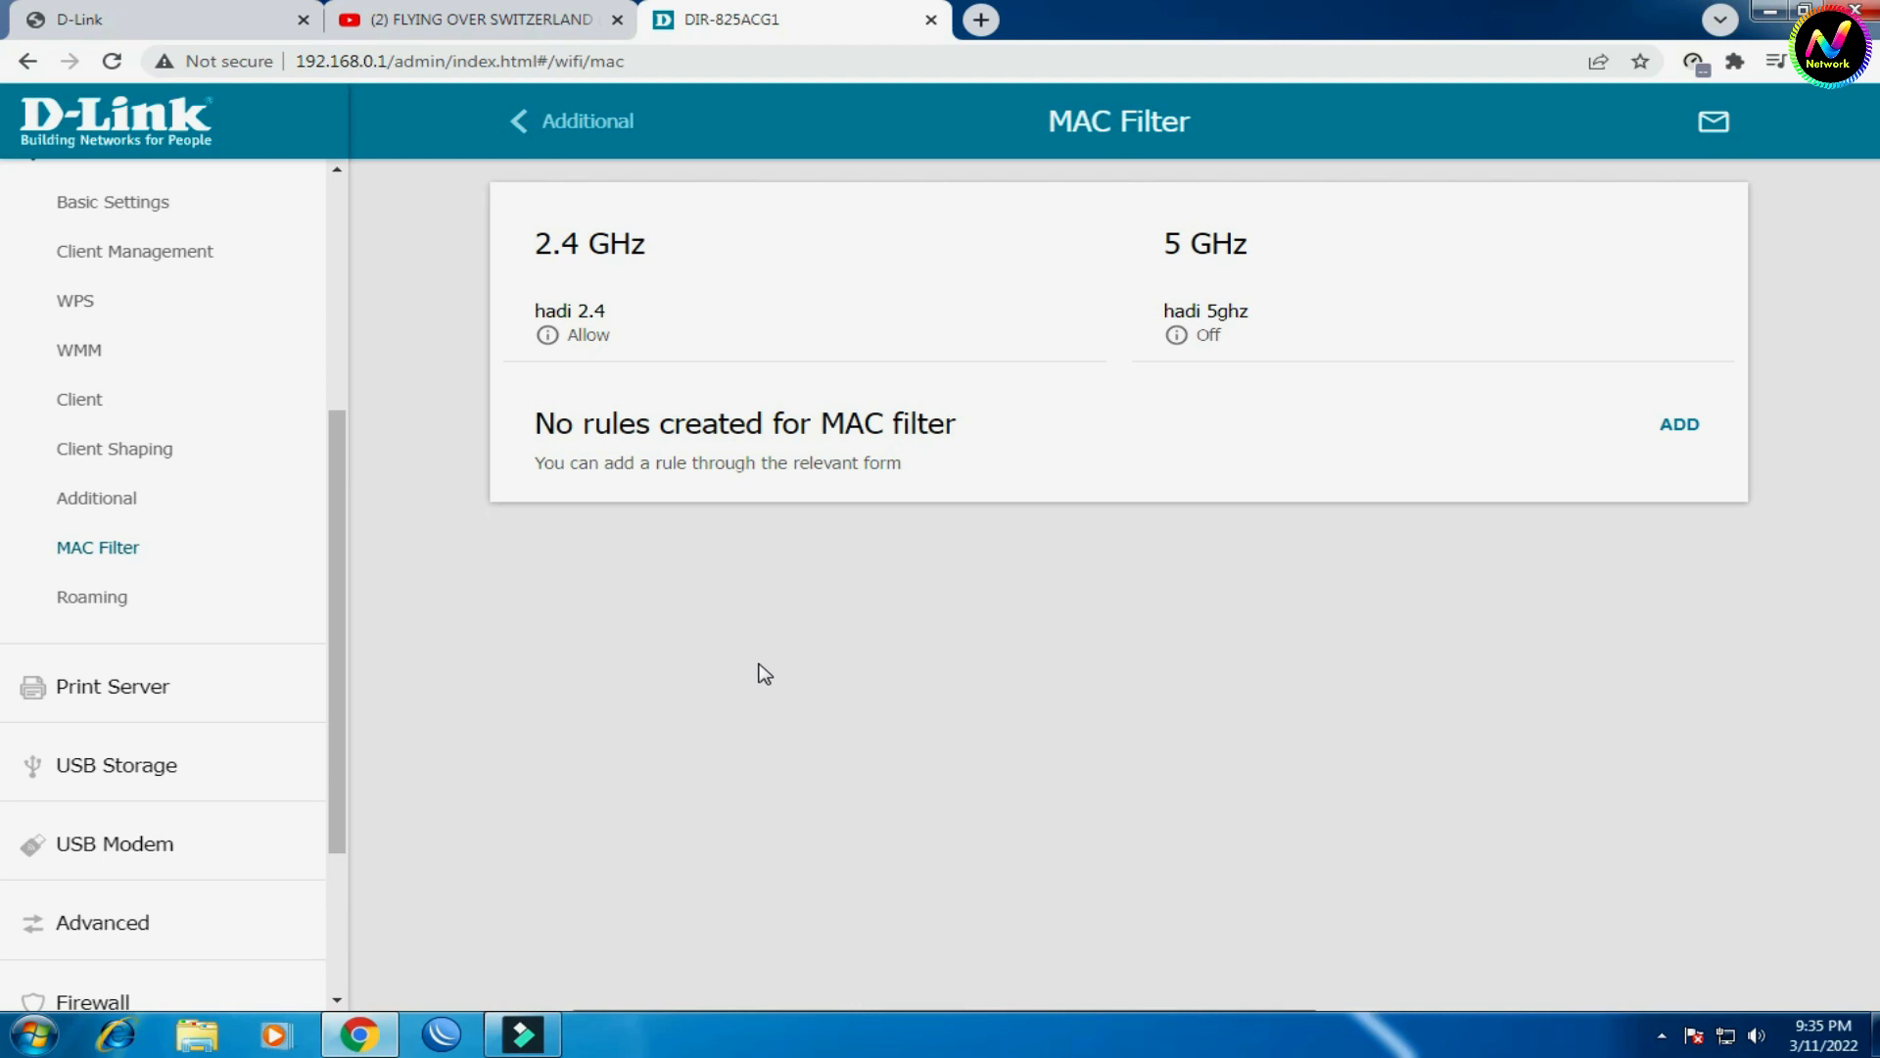
Step: Turn off the 2.4 GHz MAC filter, then open the 5 GHz filter settings and close them without saving
{"action": "left_click", "coordinate": [622, 343]}
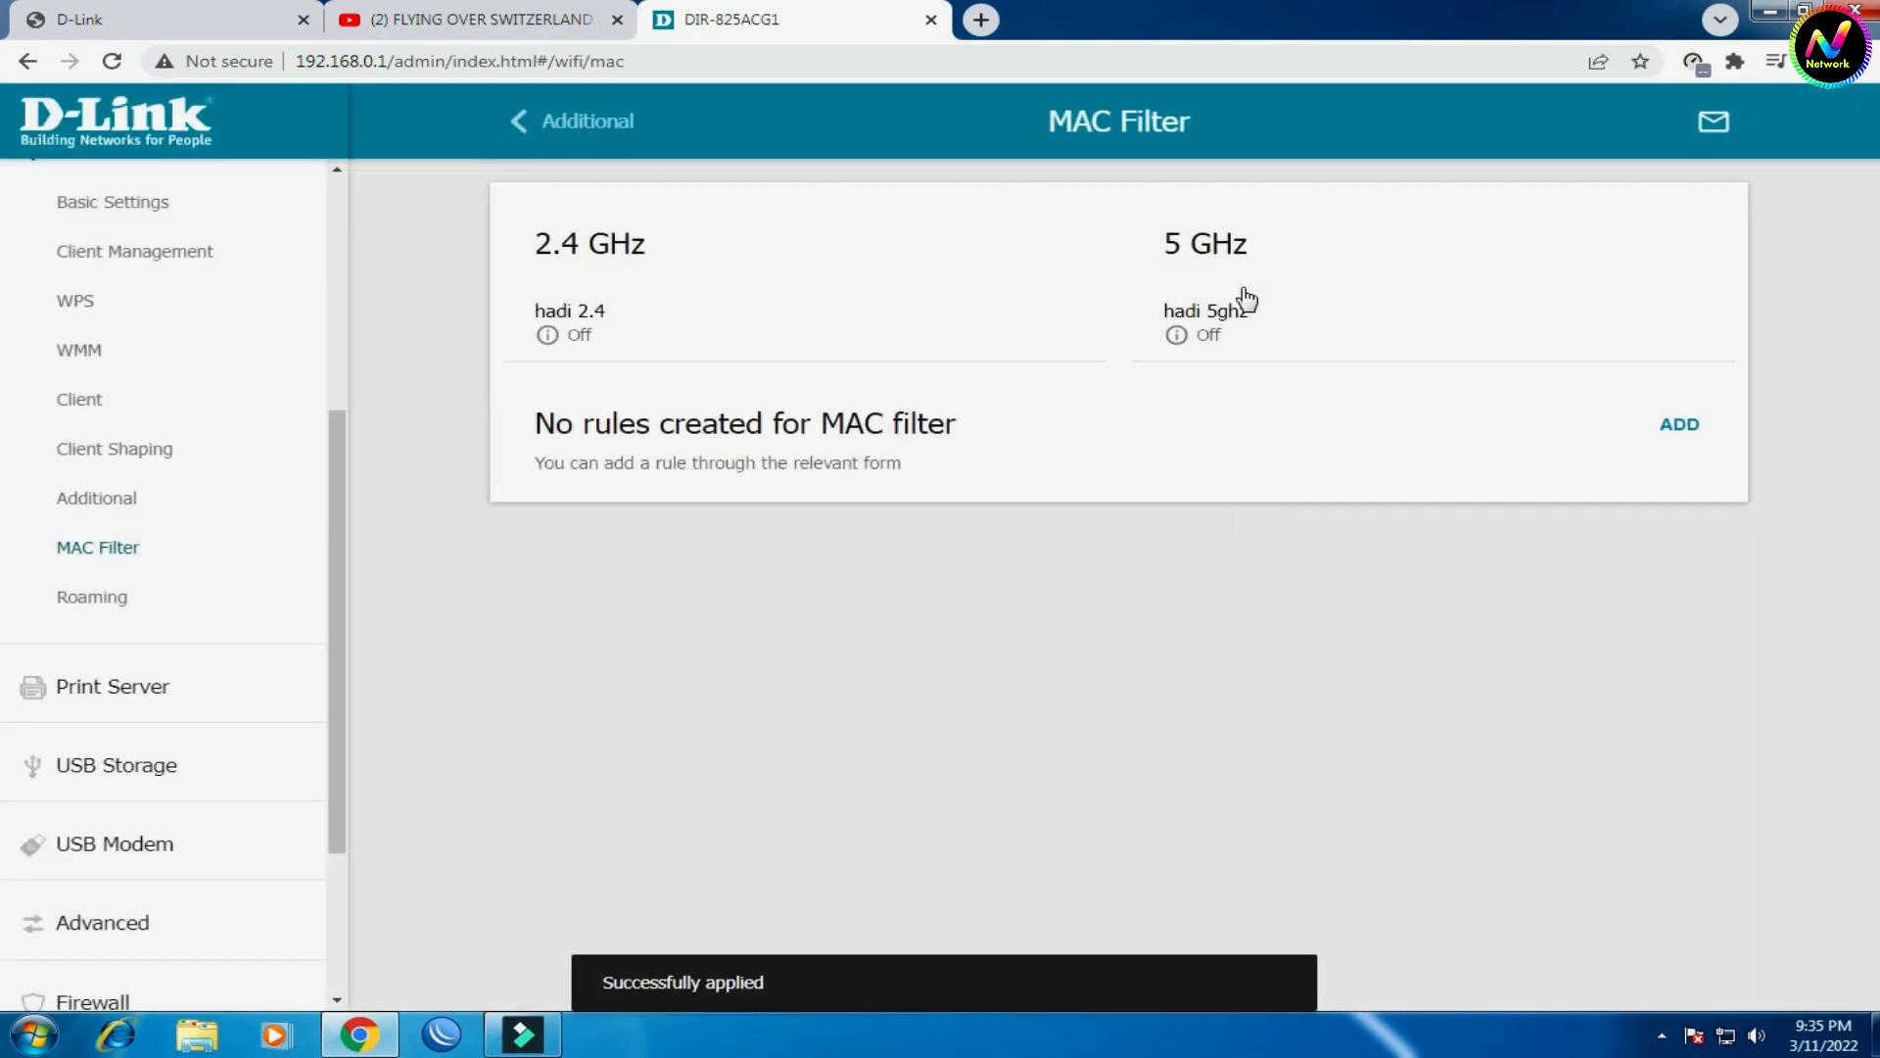
{"action": "left_click", "coordinate": [1318, 310]}
{"action": "left_click", "coordinate": [774, 548]}
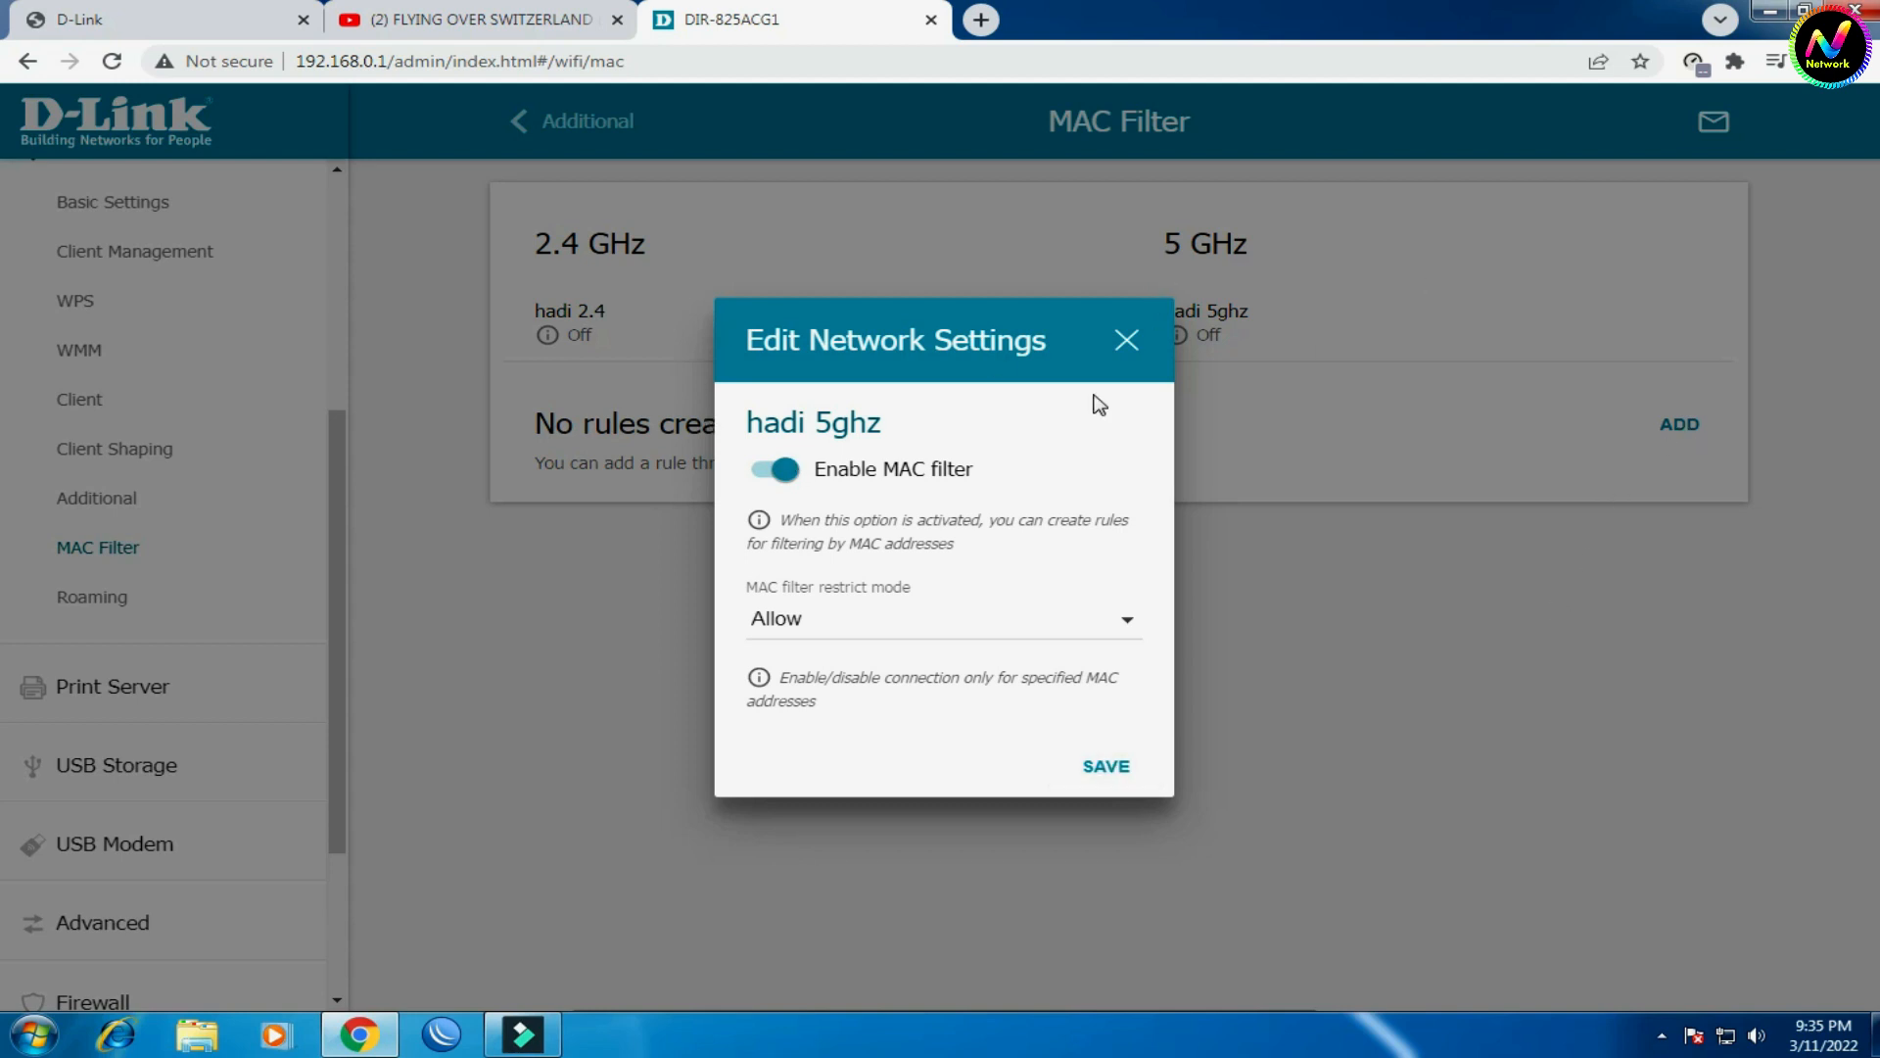
{"action": "left_click", "coordinate": [1123, 342]}
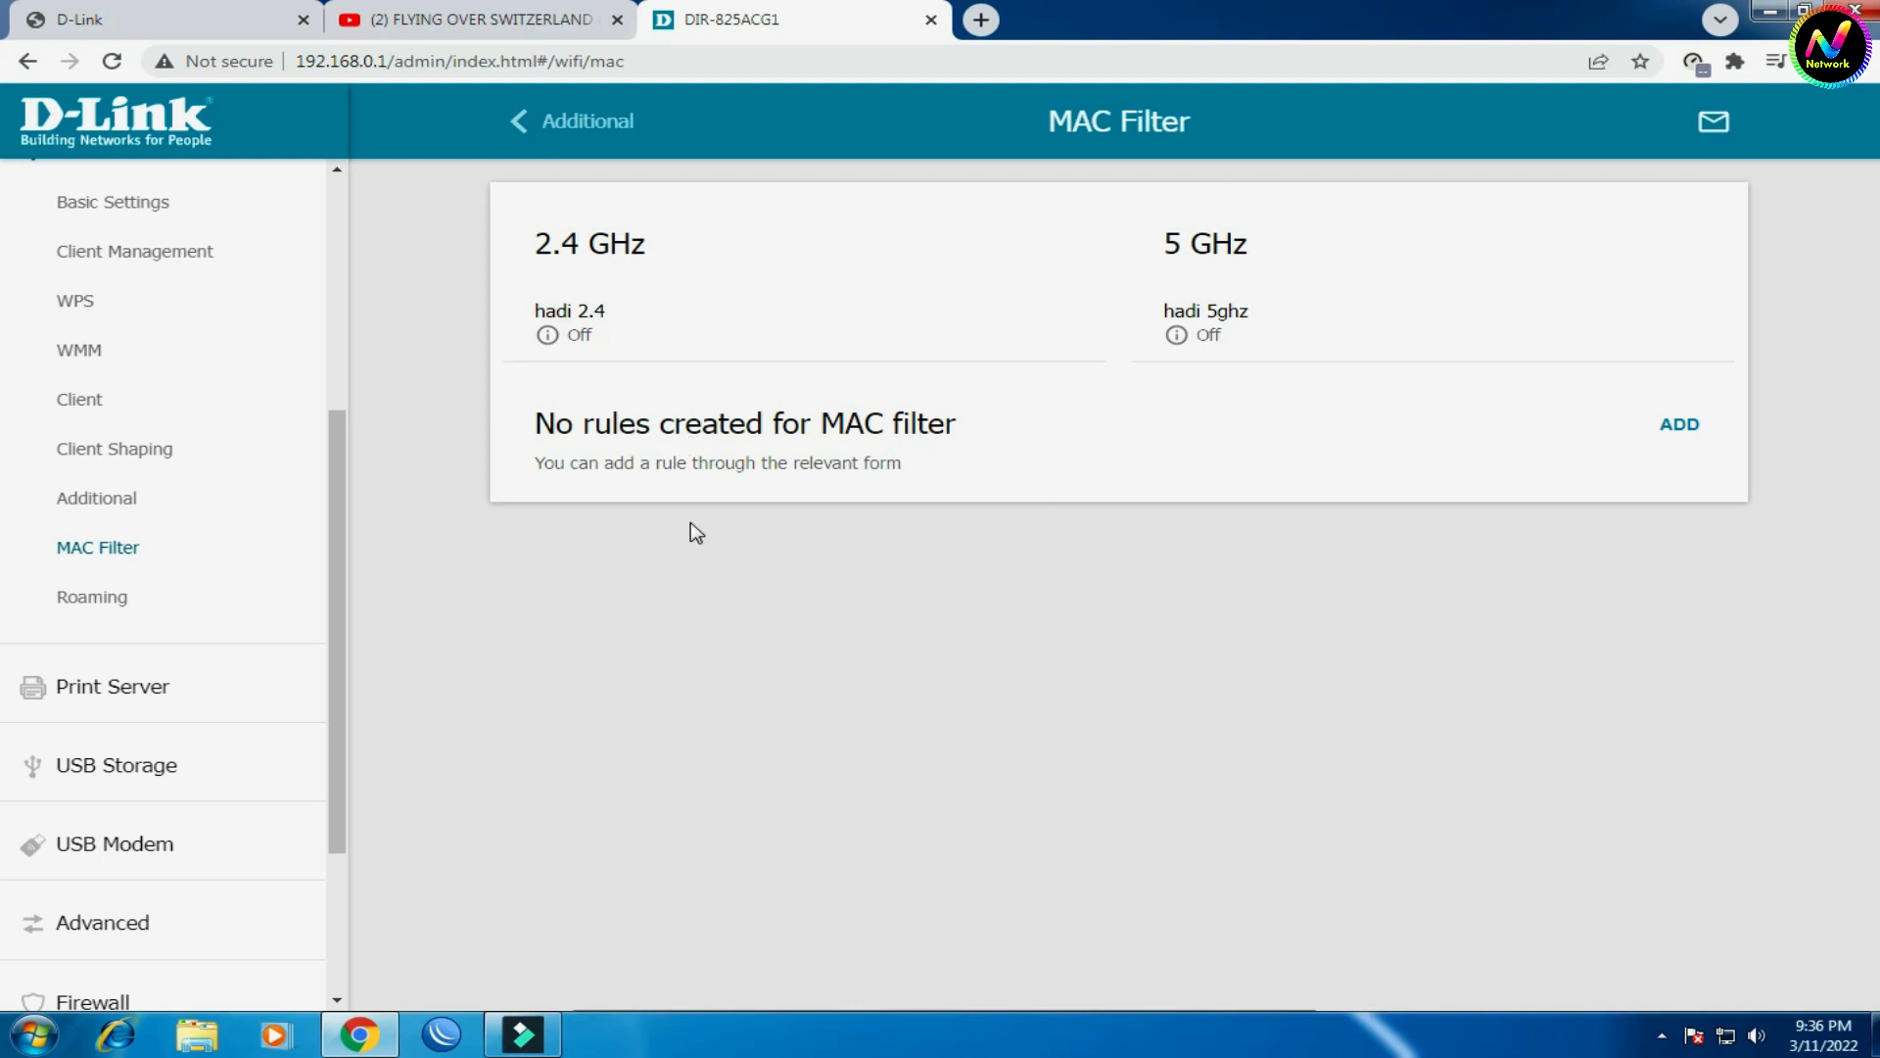
Step: Enable Smart Adjustment of Wi-Fi Clients on the Roaming page, then open the Print Server page
{"action": "left_click", "coordinate": [130, 648]}
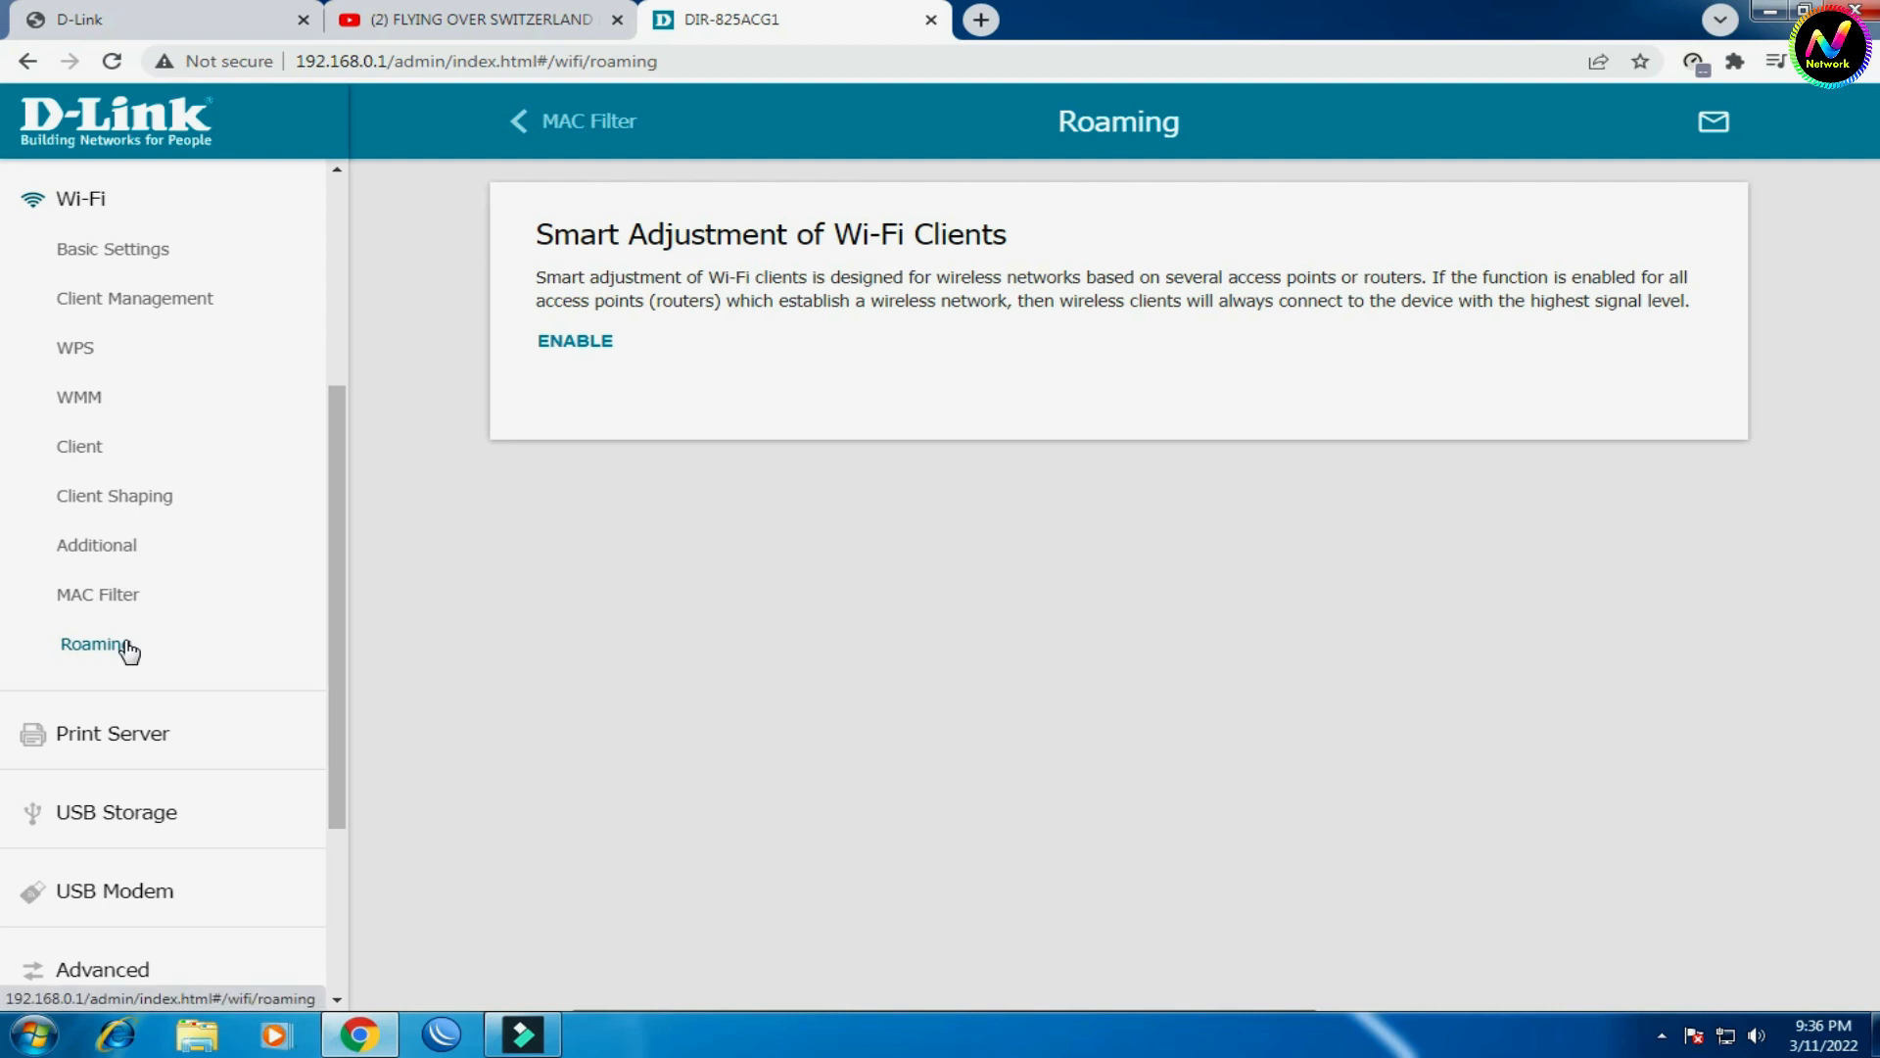
{"action": "left_click", "coordinate": [129, 647]}
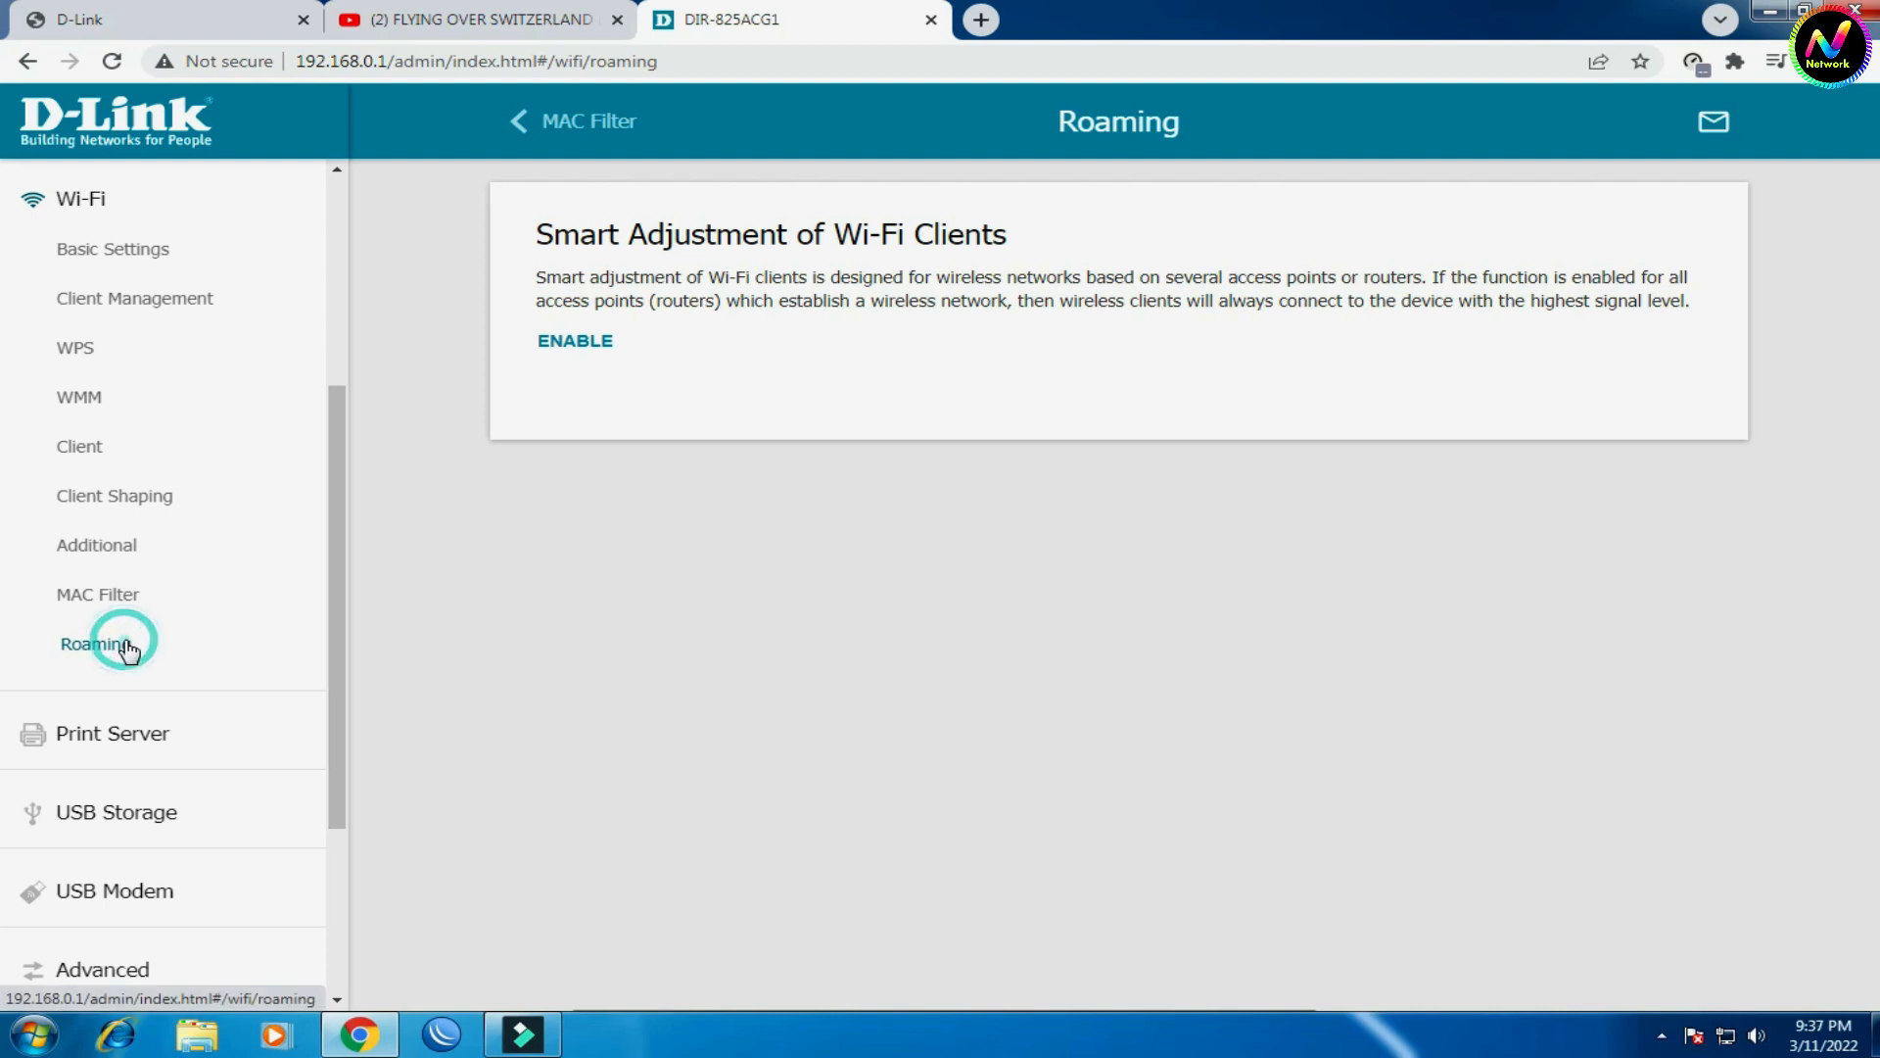
{"action": "left_click", "coordinate": [576, 342]}
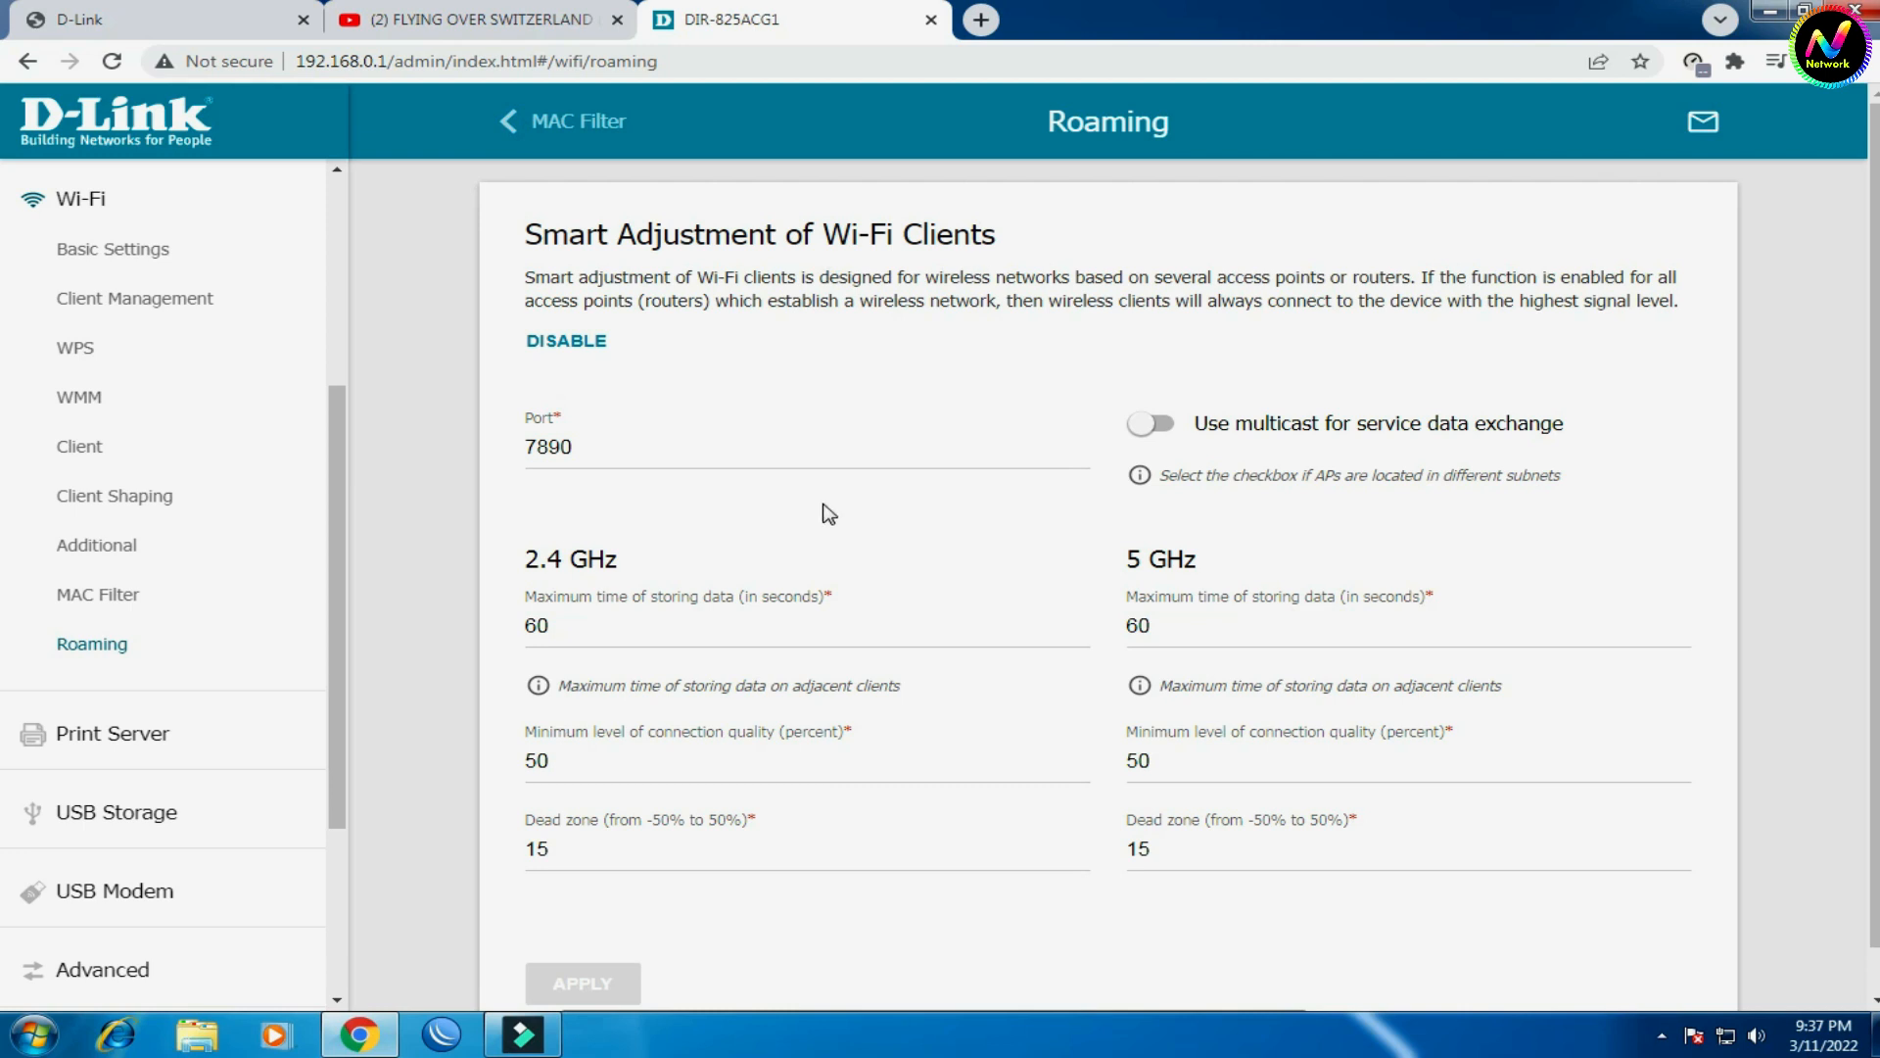
{"action": "scroll", "coordinate": [823, 519], "scroll_direction": "down", "scroll_amount": 1}
{"action": "scroll", "coordinate": [201, 723], "scroll_direction": "down", "scroll_amount": 1}
{"action": "scroll", "coordinate": [201, 723], "scroll_direction": "down", "scroll_amount": 1}
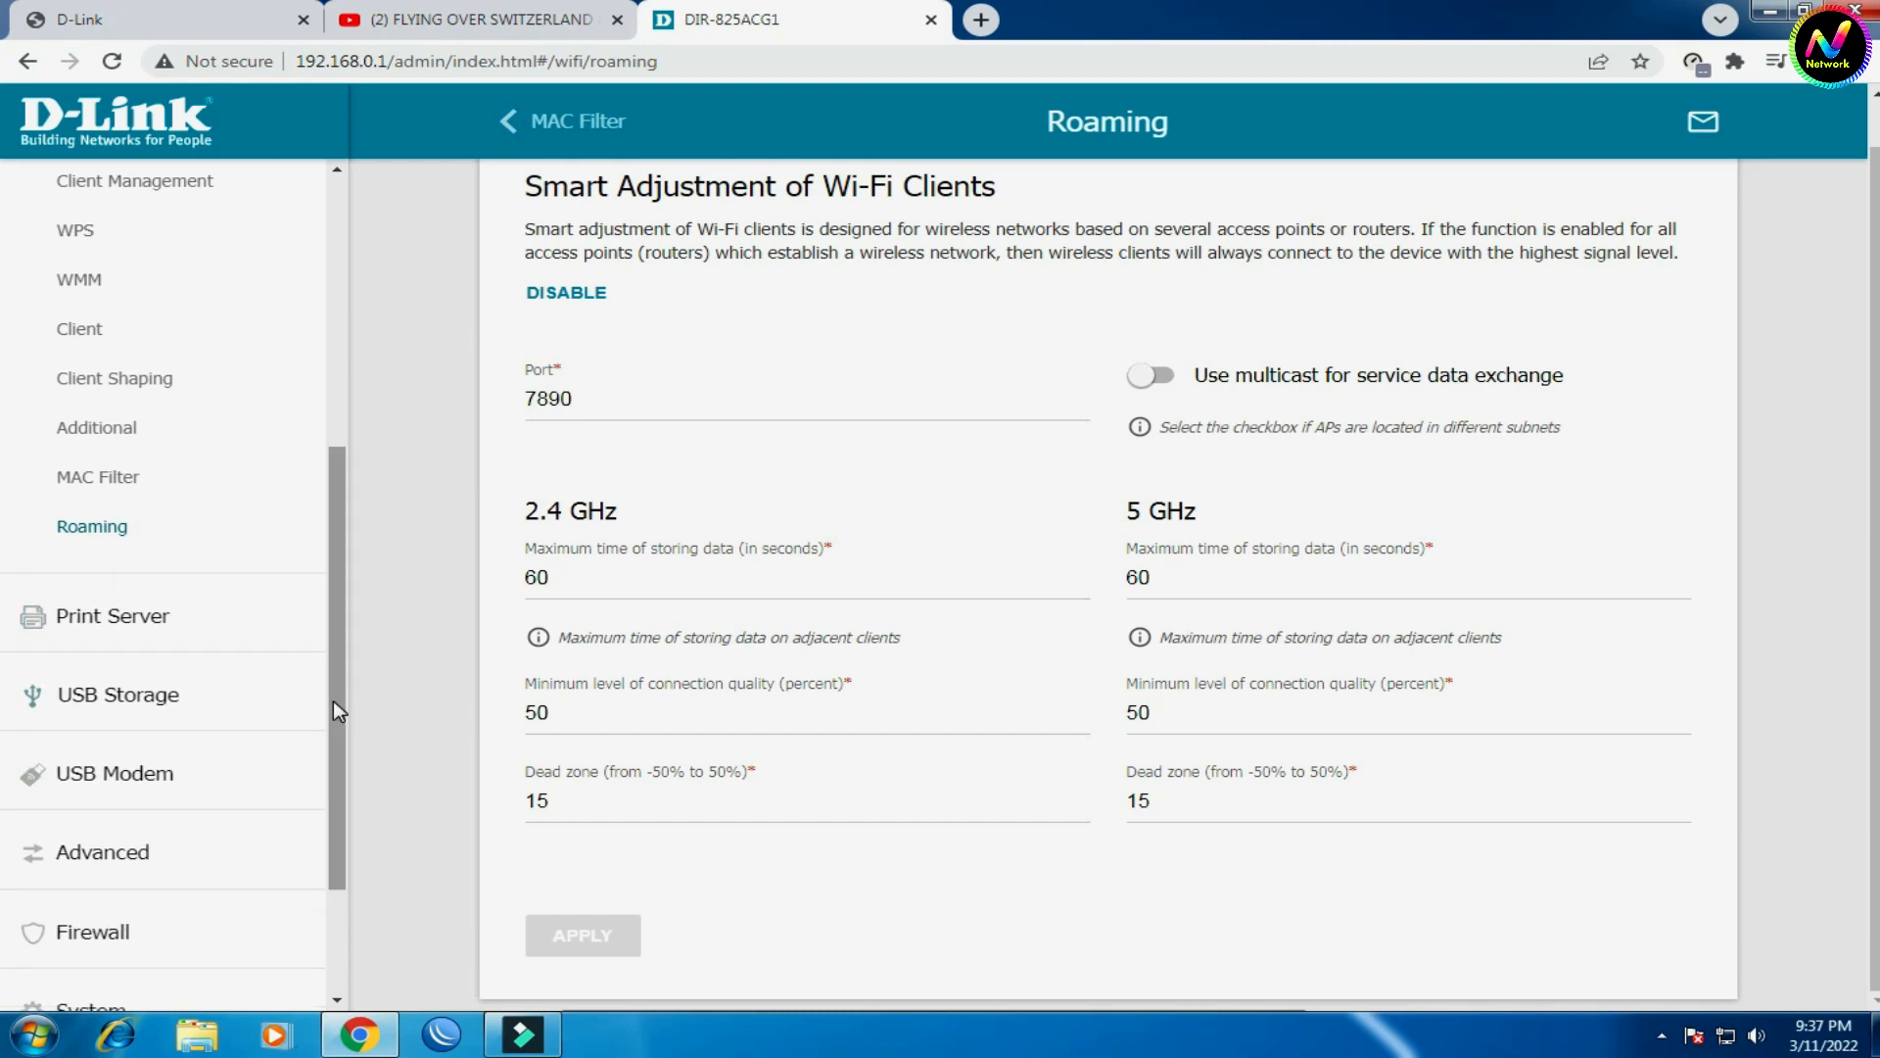
{"action": "scroll", "coordinate": [327, 692], "scroll_direction": "down", "scroll_amount": 1}
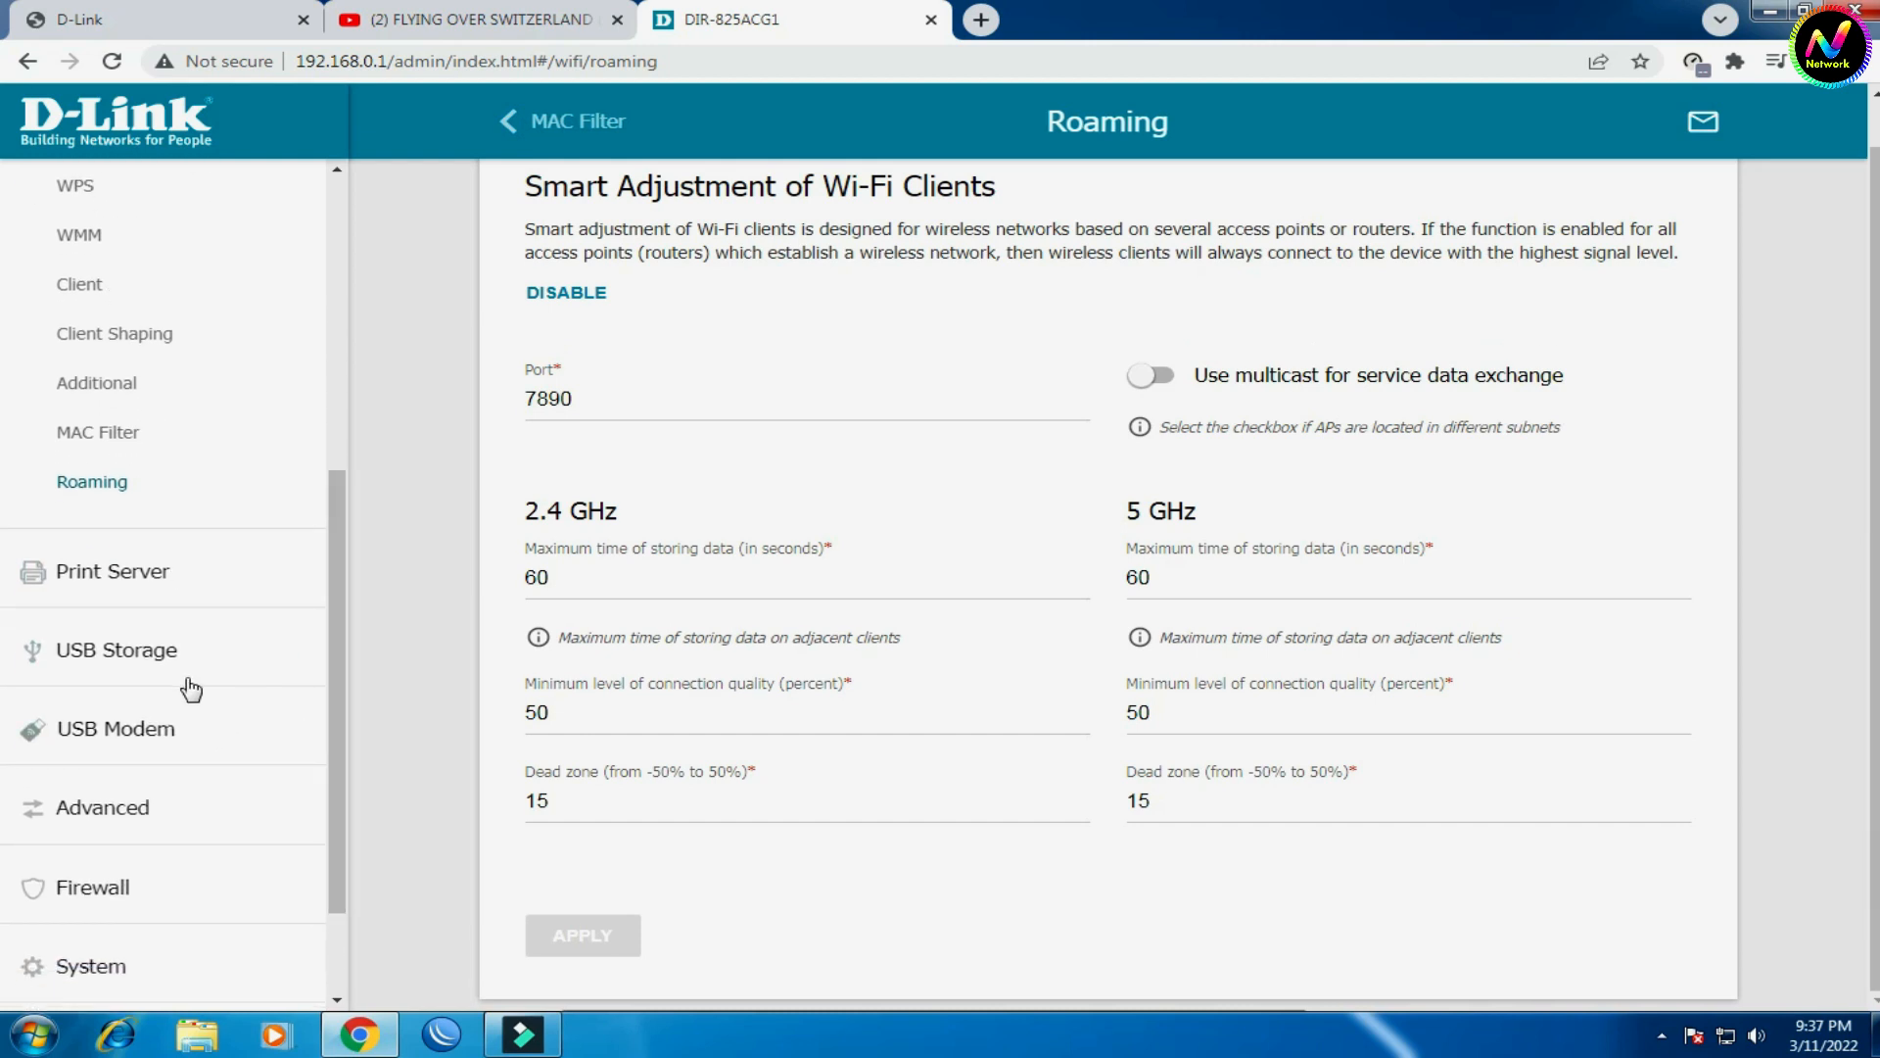
{"action": "left_click", "coordinate": [134, 580]}
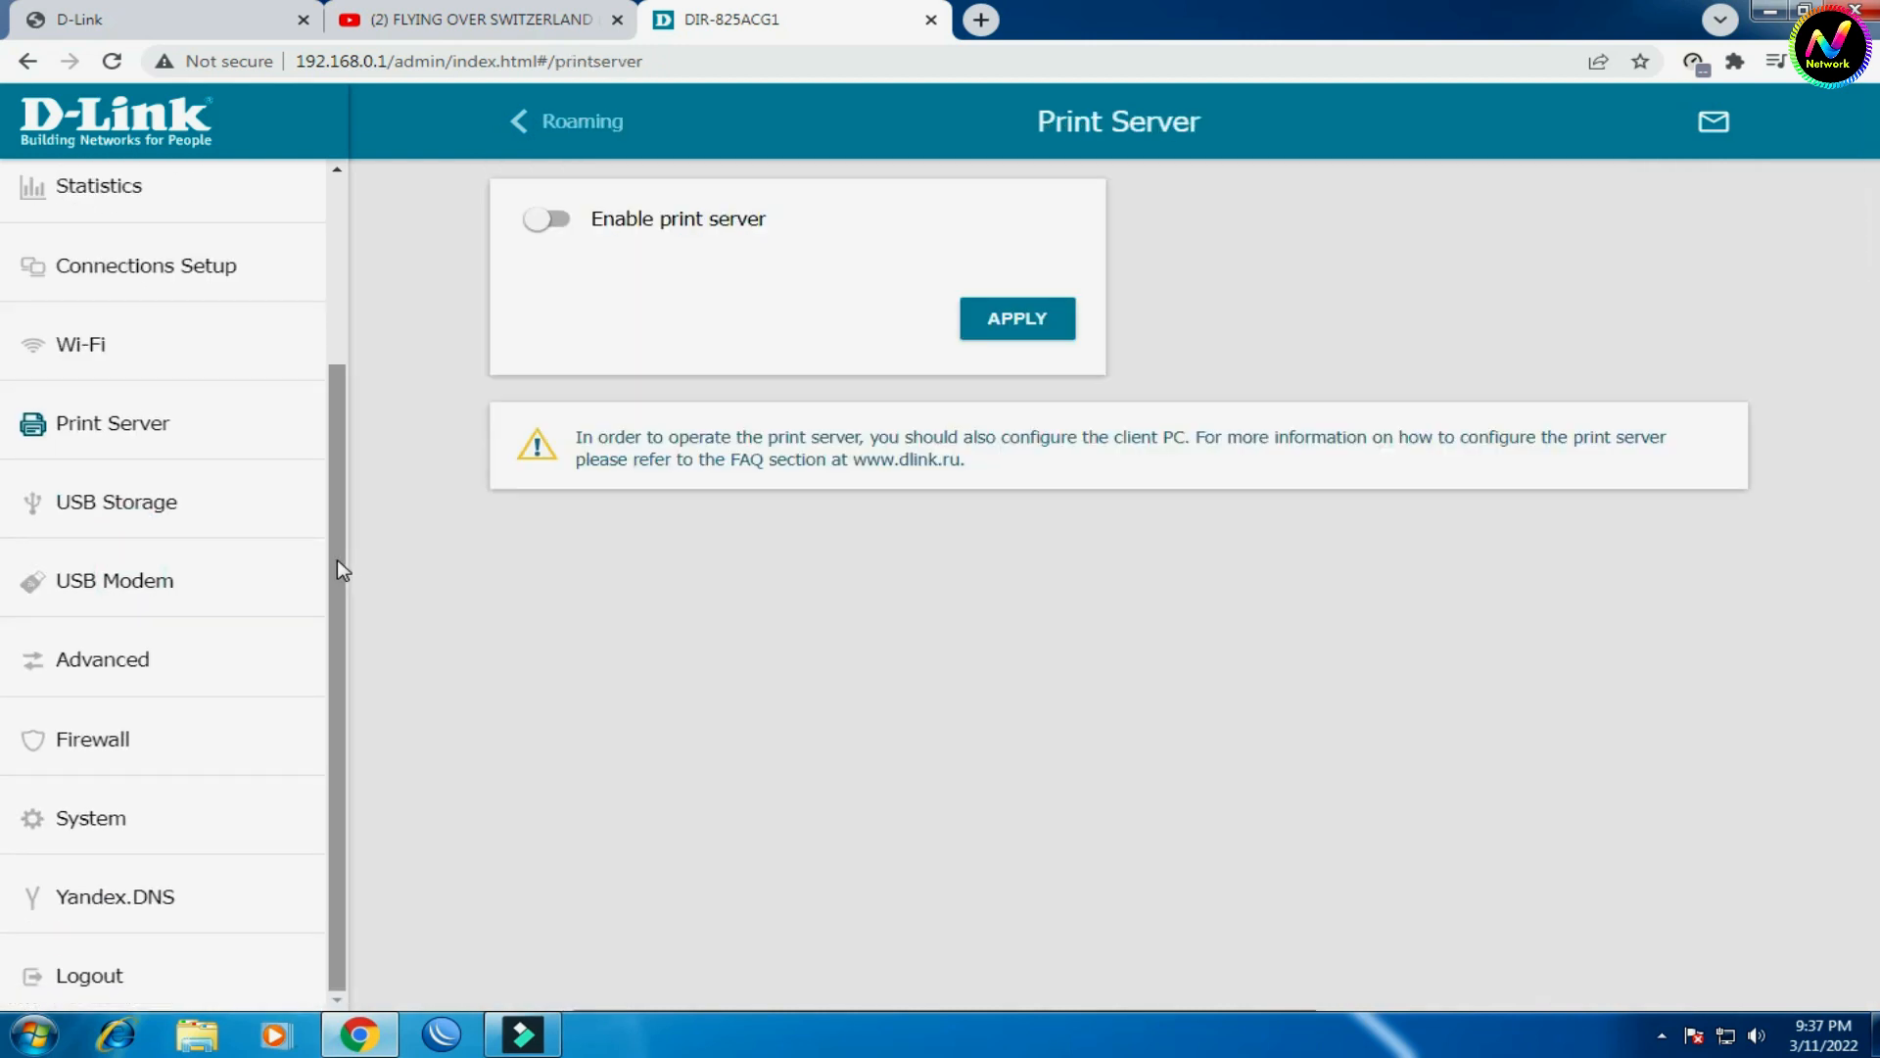
{"action": "left_click_drag", "start_coordinate": [340, 566], "coordinate": [322, 294]}
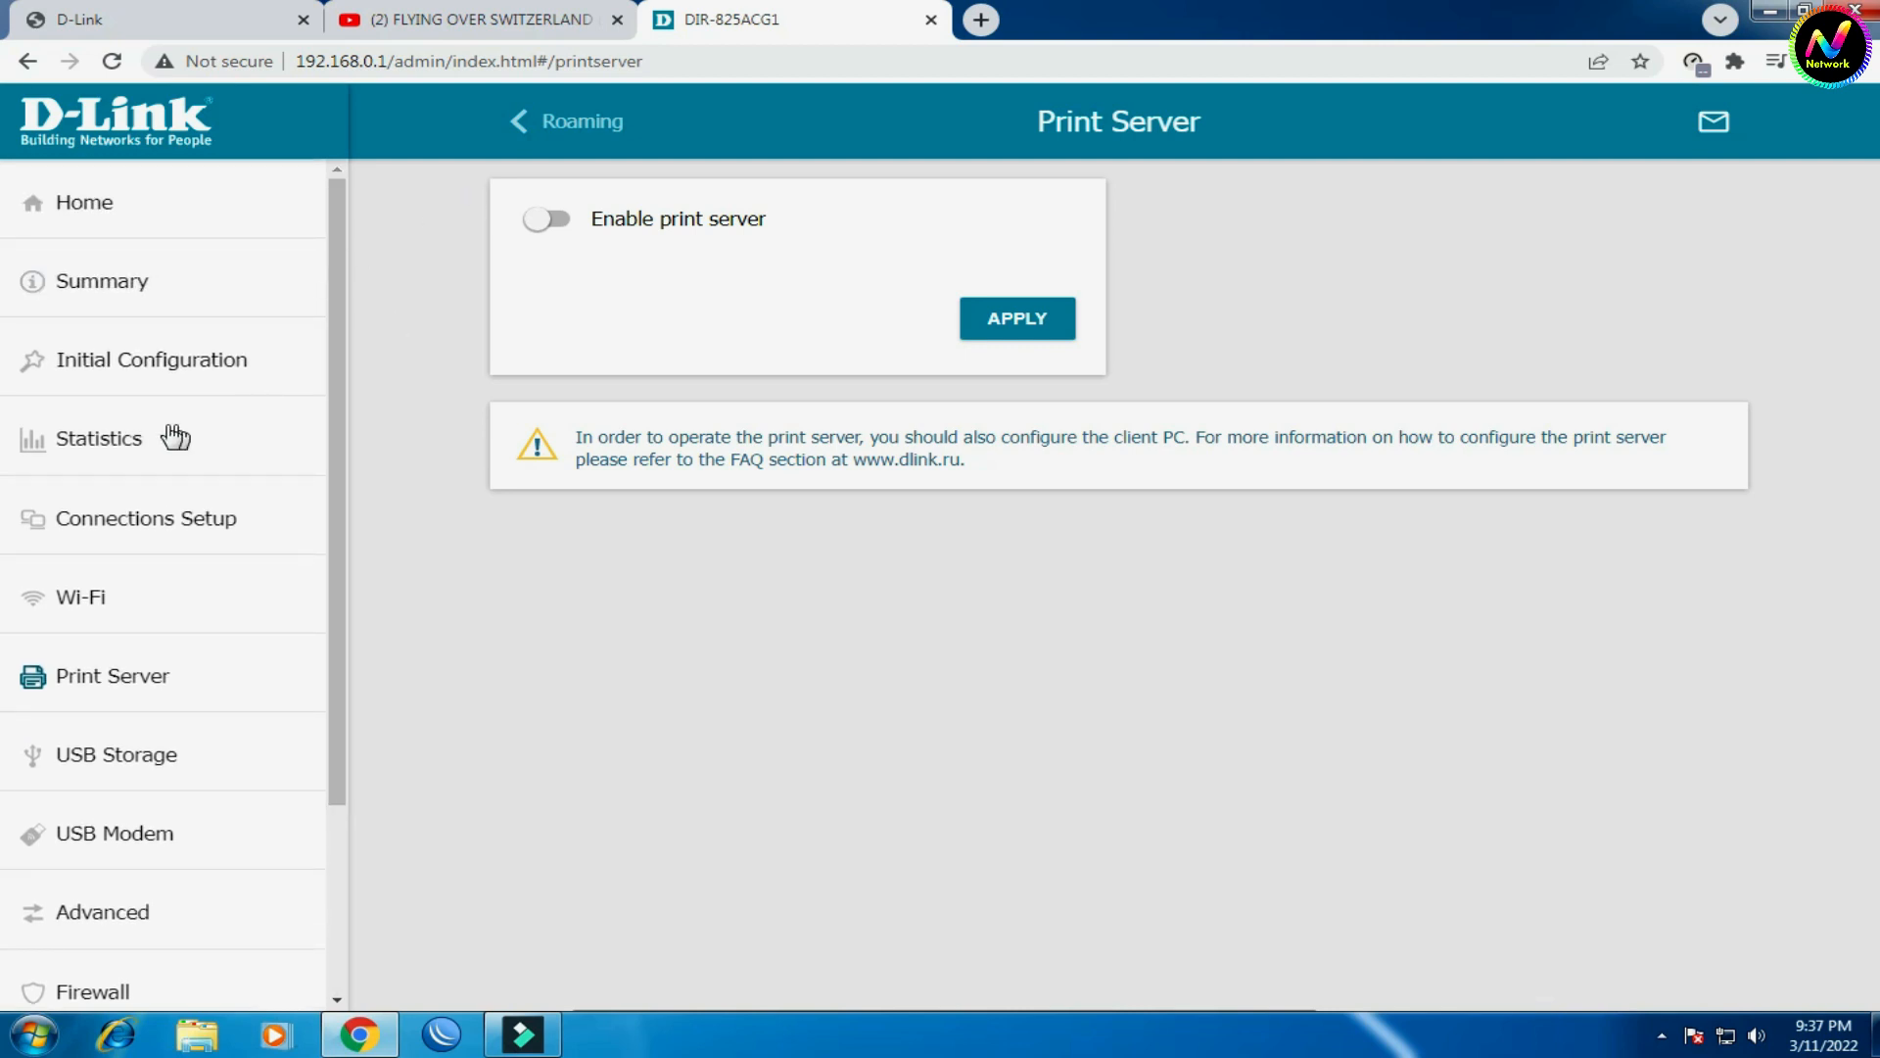
Step: Launch the Initial Configuration wizard, confirm English as the language, and continue with the Wizard
{"action": "left_click", "coordinate": [167, 367]}
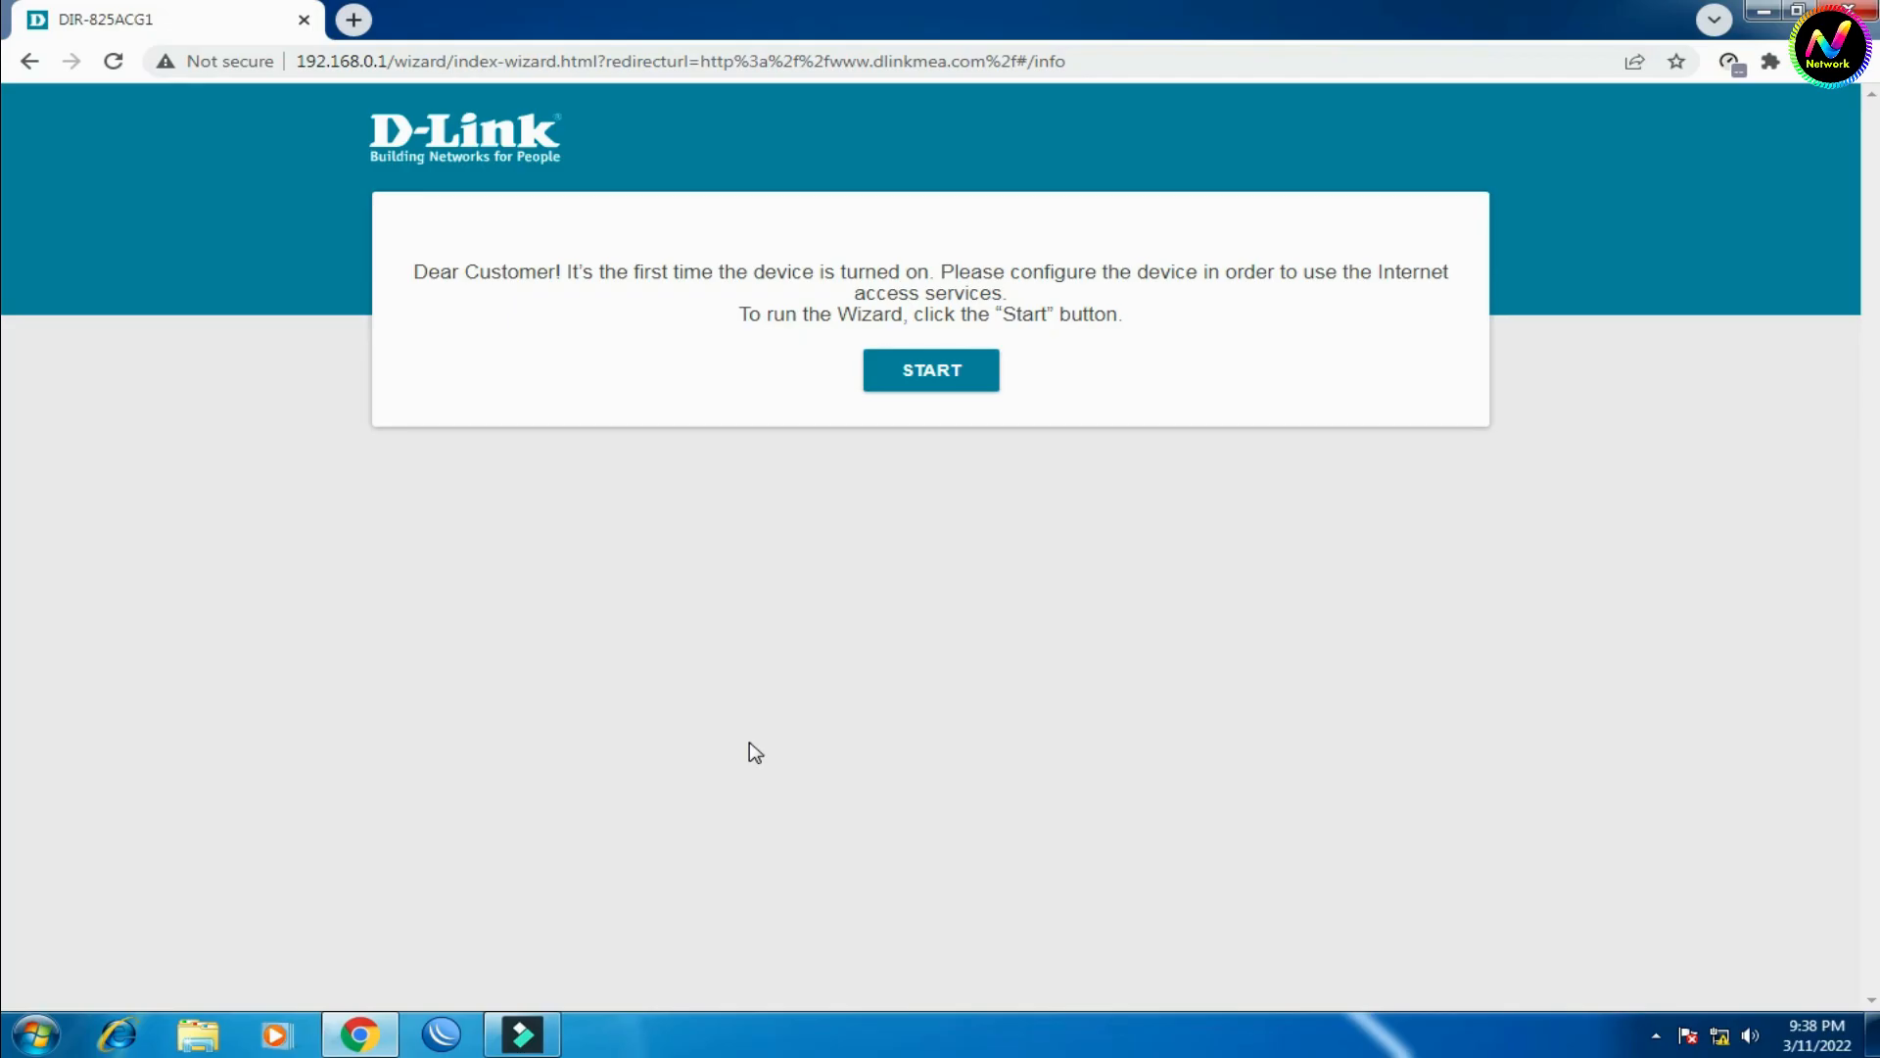
{"action": "left_click", "coordinate": [925, 371]}
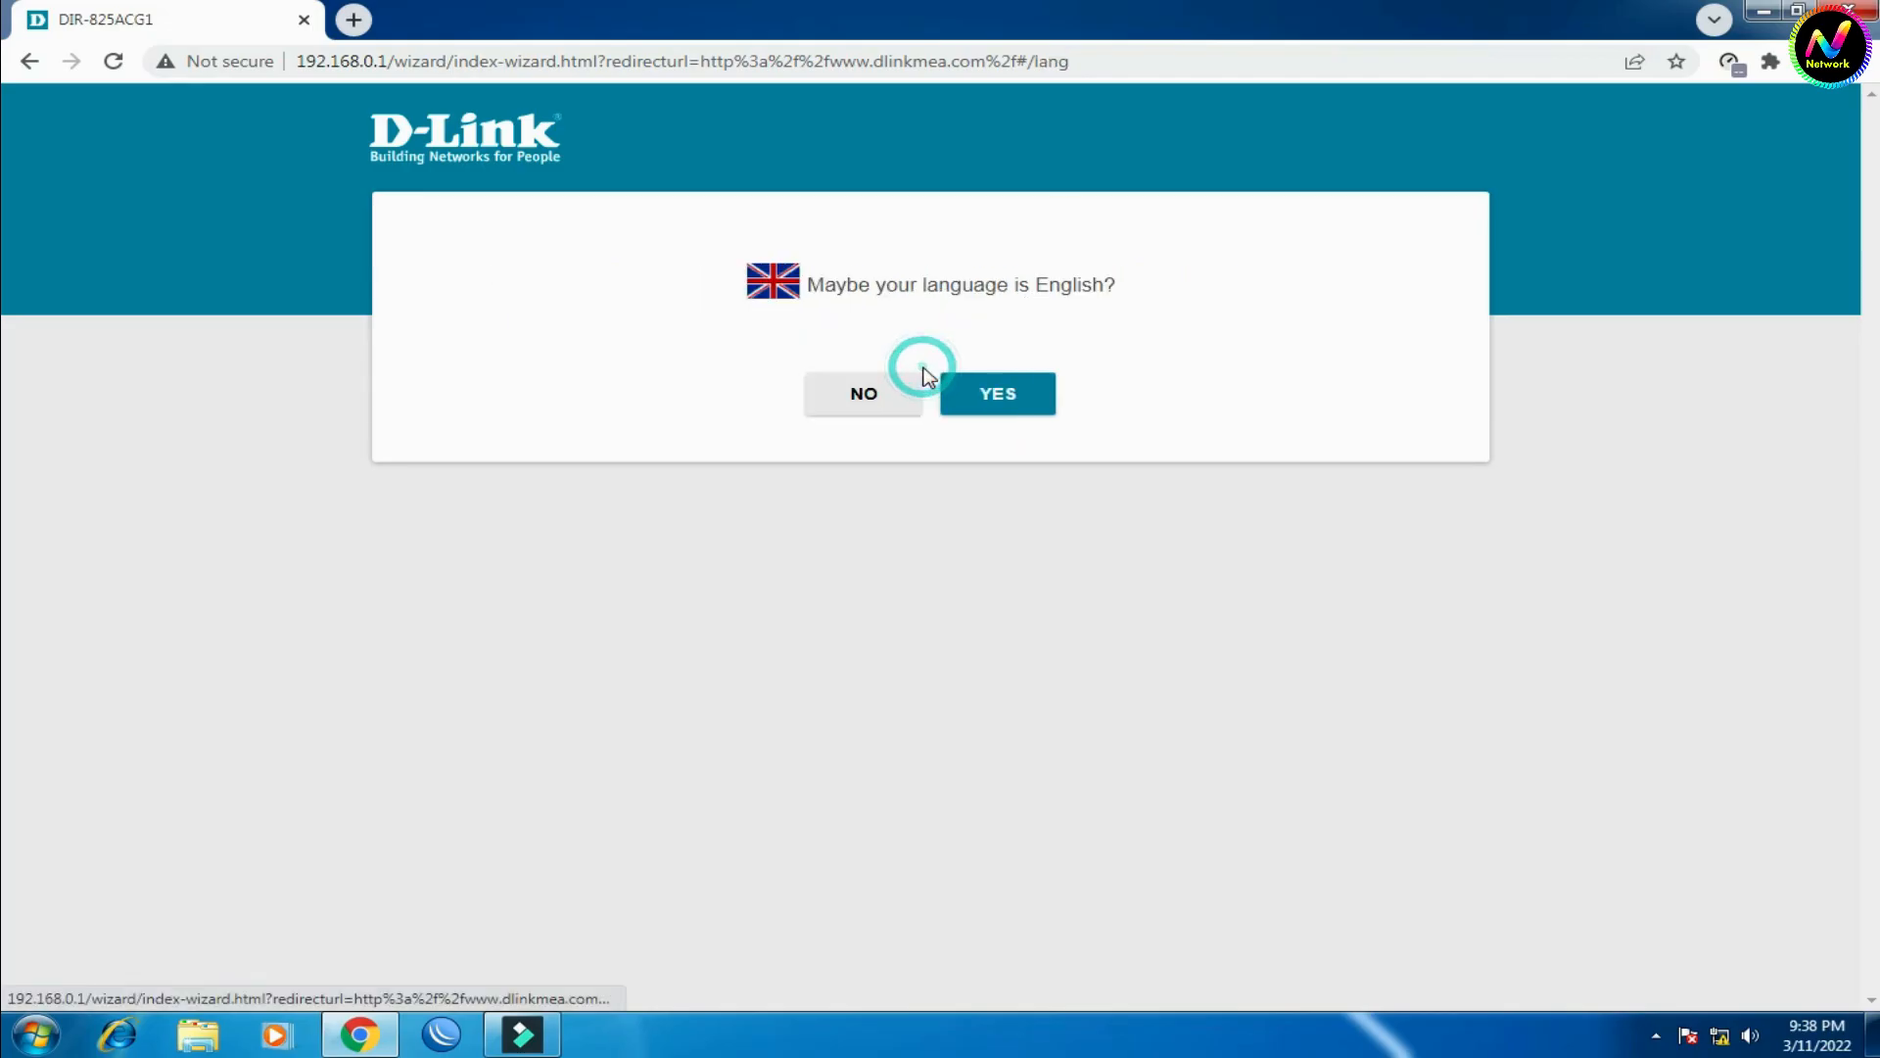
{"action": "left_click", "coordinate": [995, 405]}
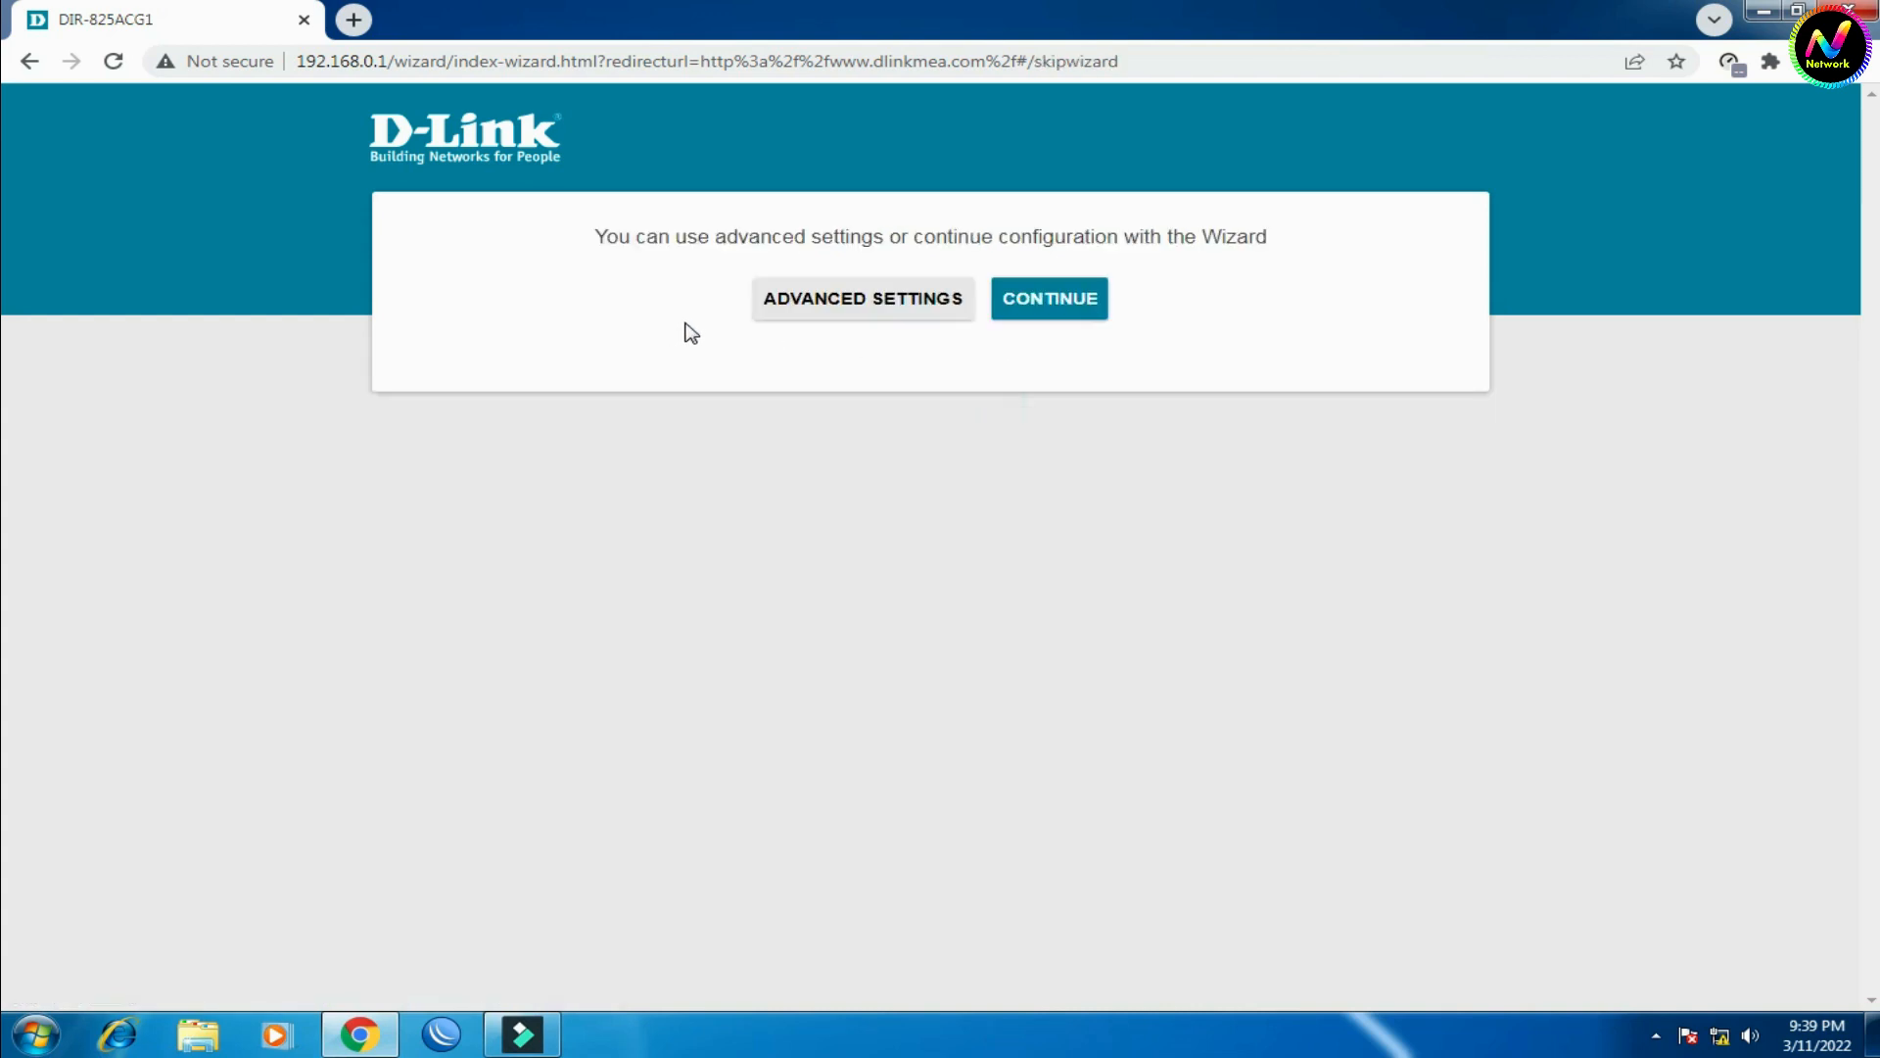
{"action": "left_click", "coordinate": [1038, 304]}
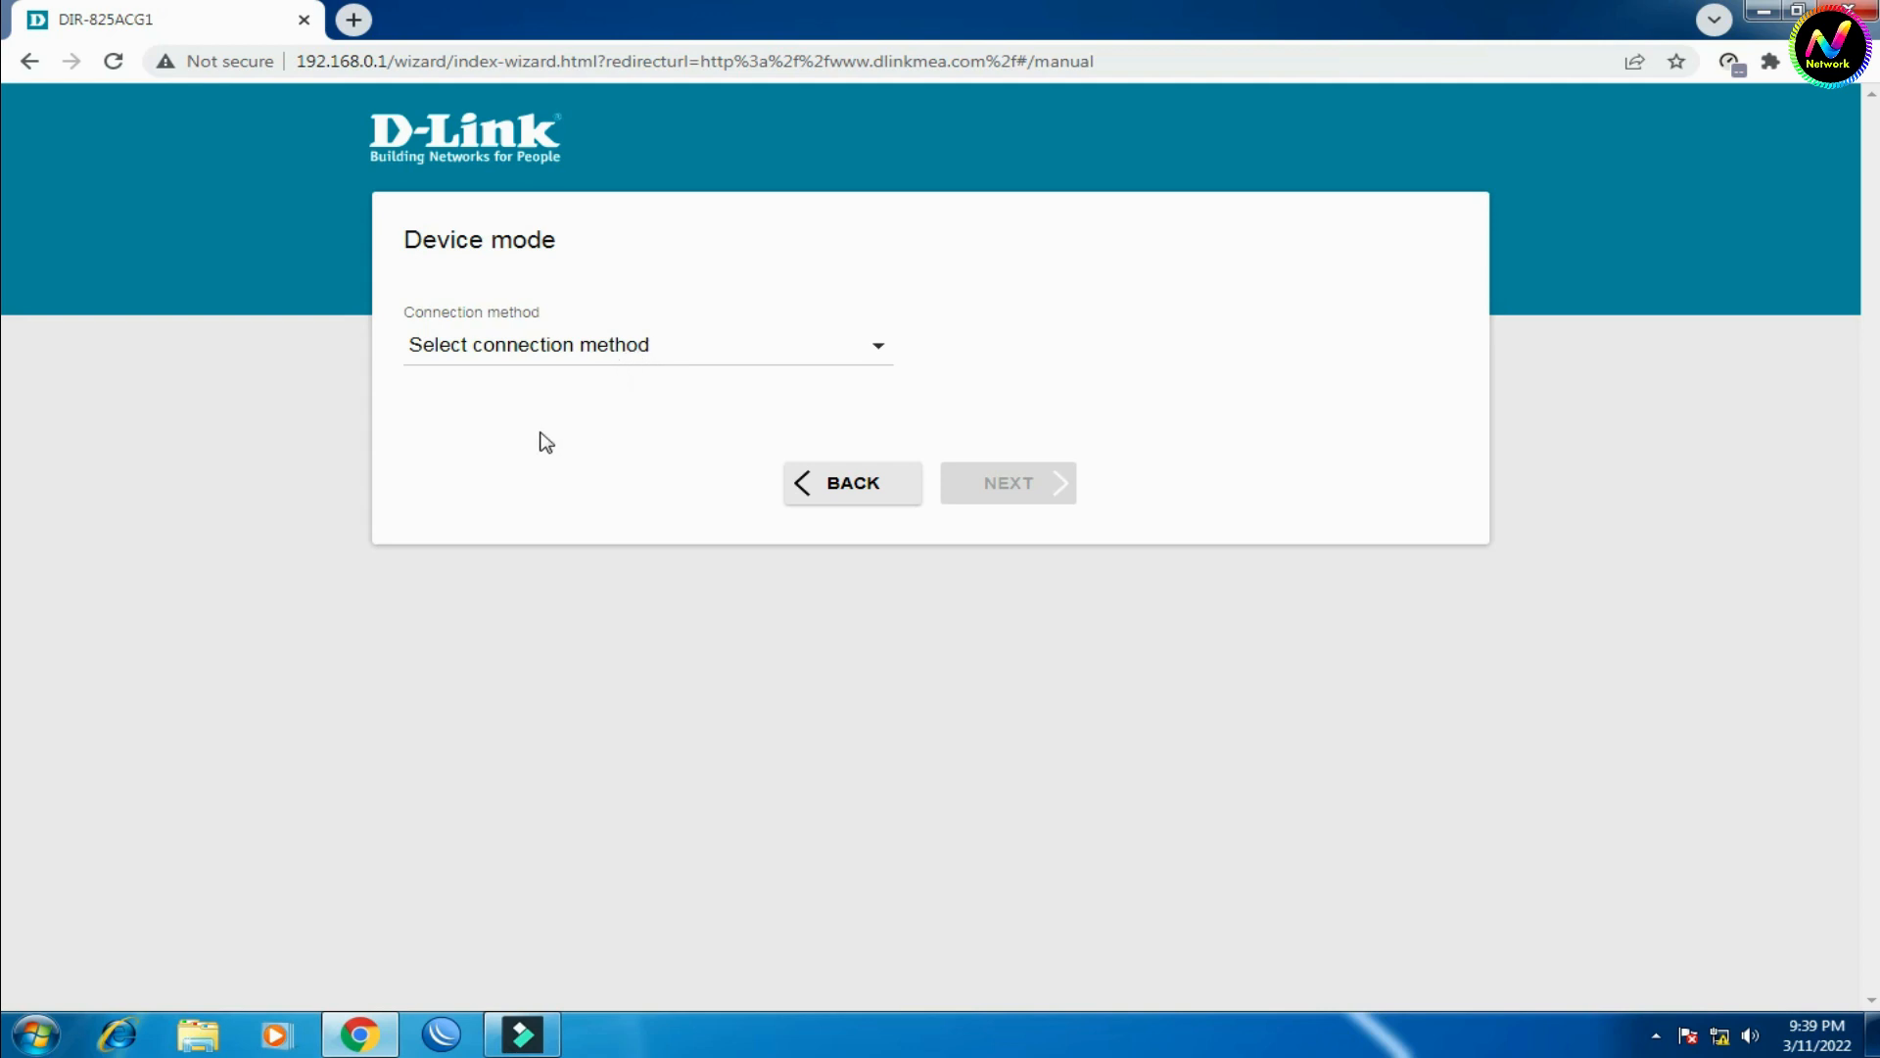
Step: Set the device mode's connection method to Wi-Fi with the WISP Repeater work mode
{"action": "left_click", "coordinate": [730, 352]}
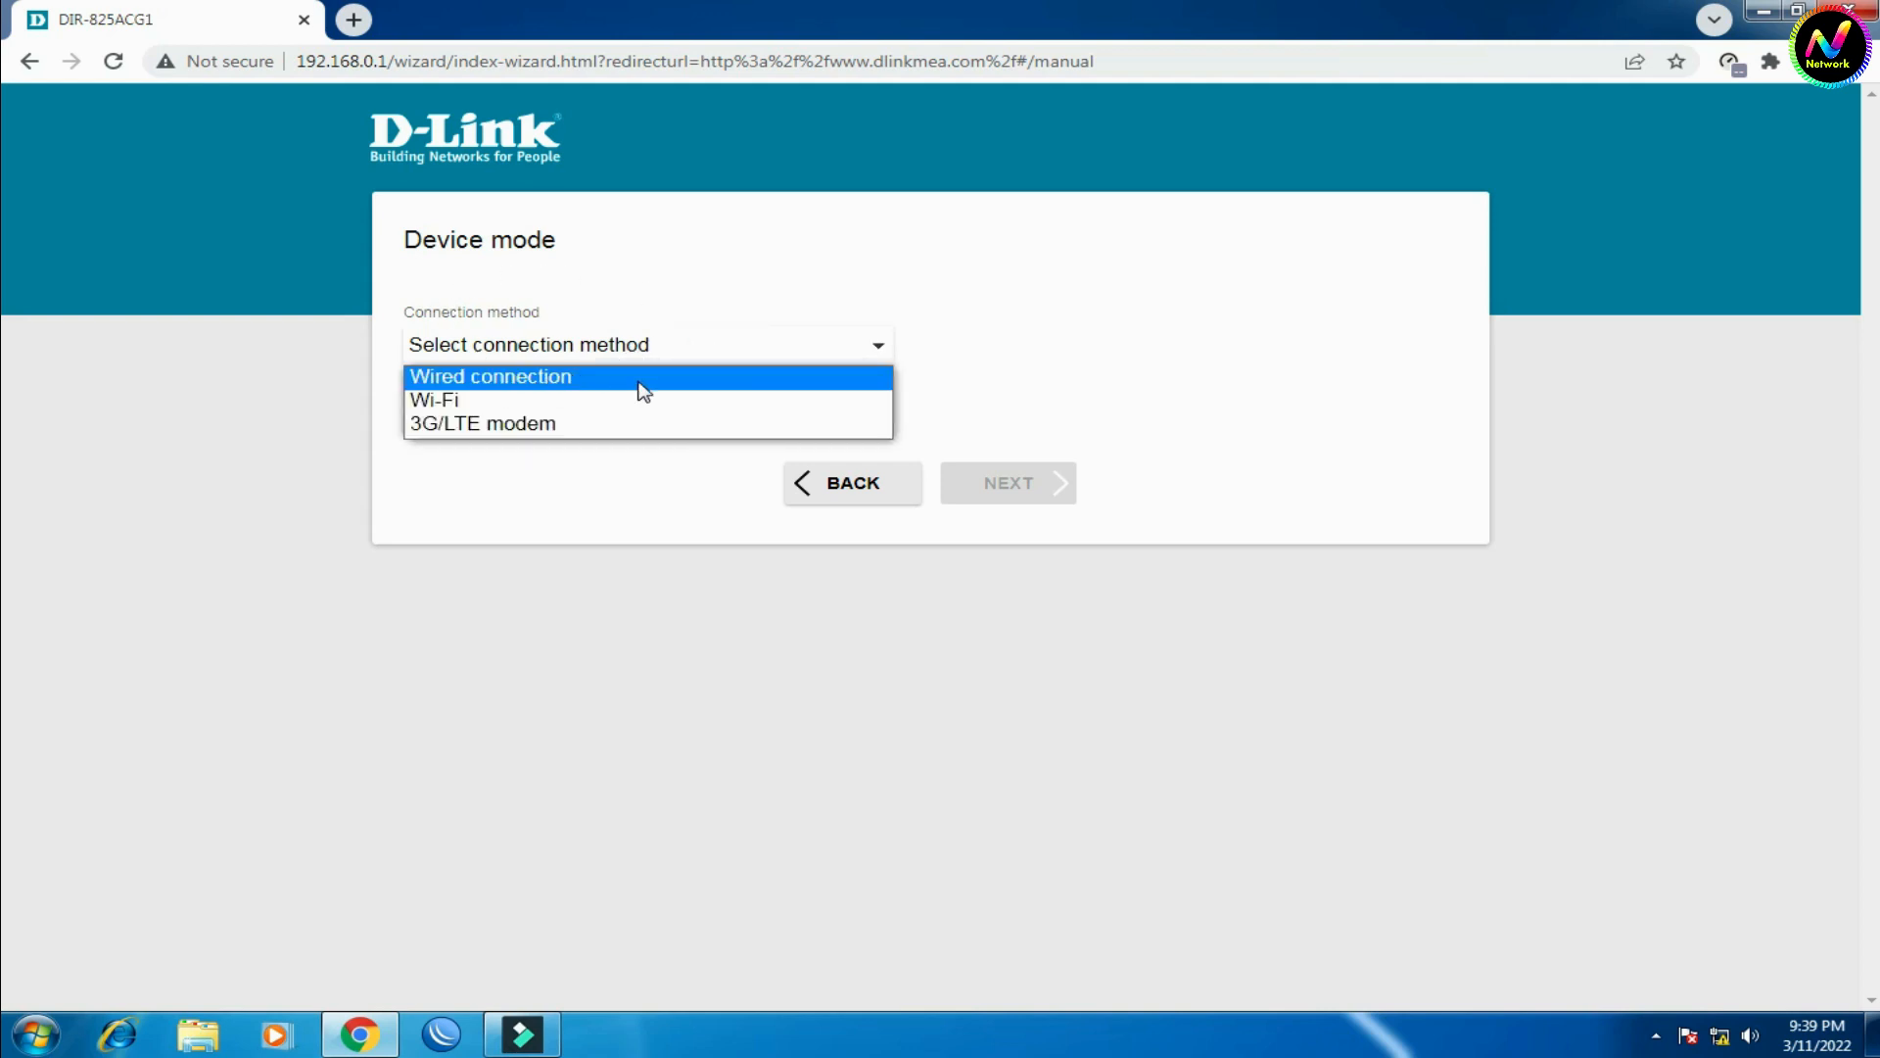
{"action": "left_click", "coordinate": [529, 402]}
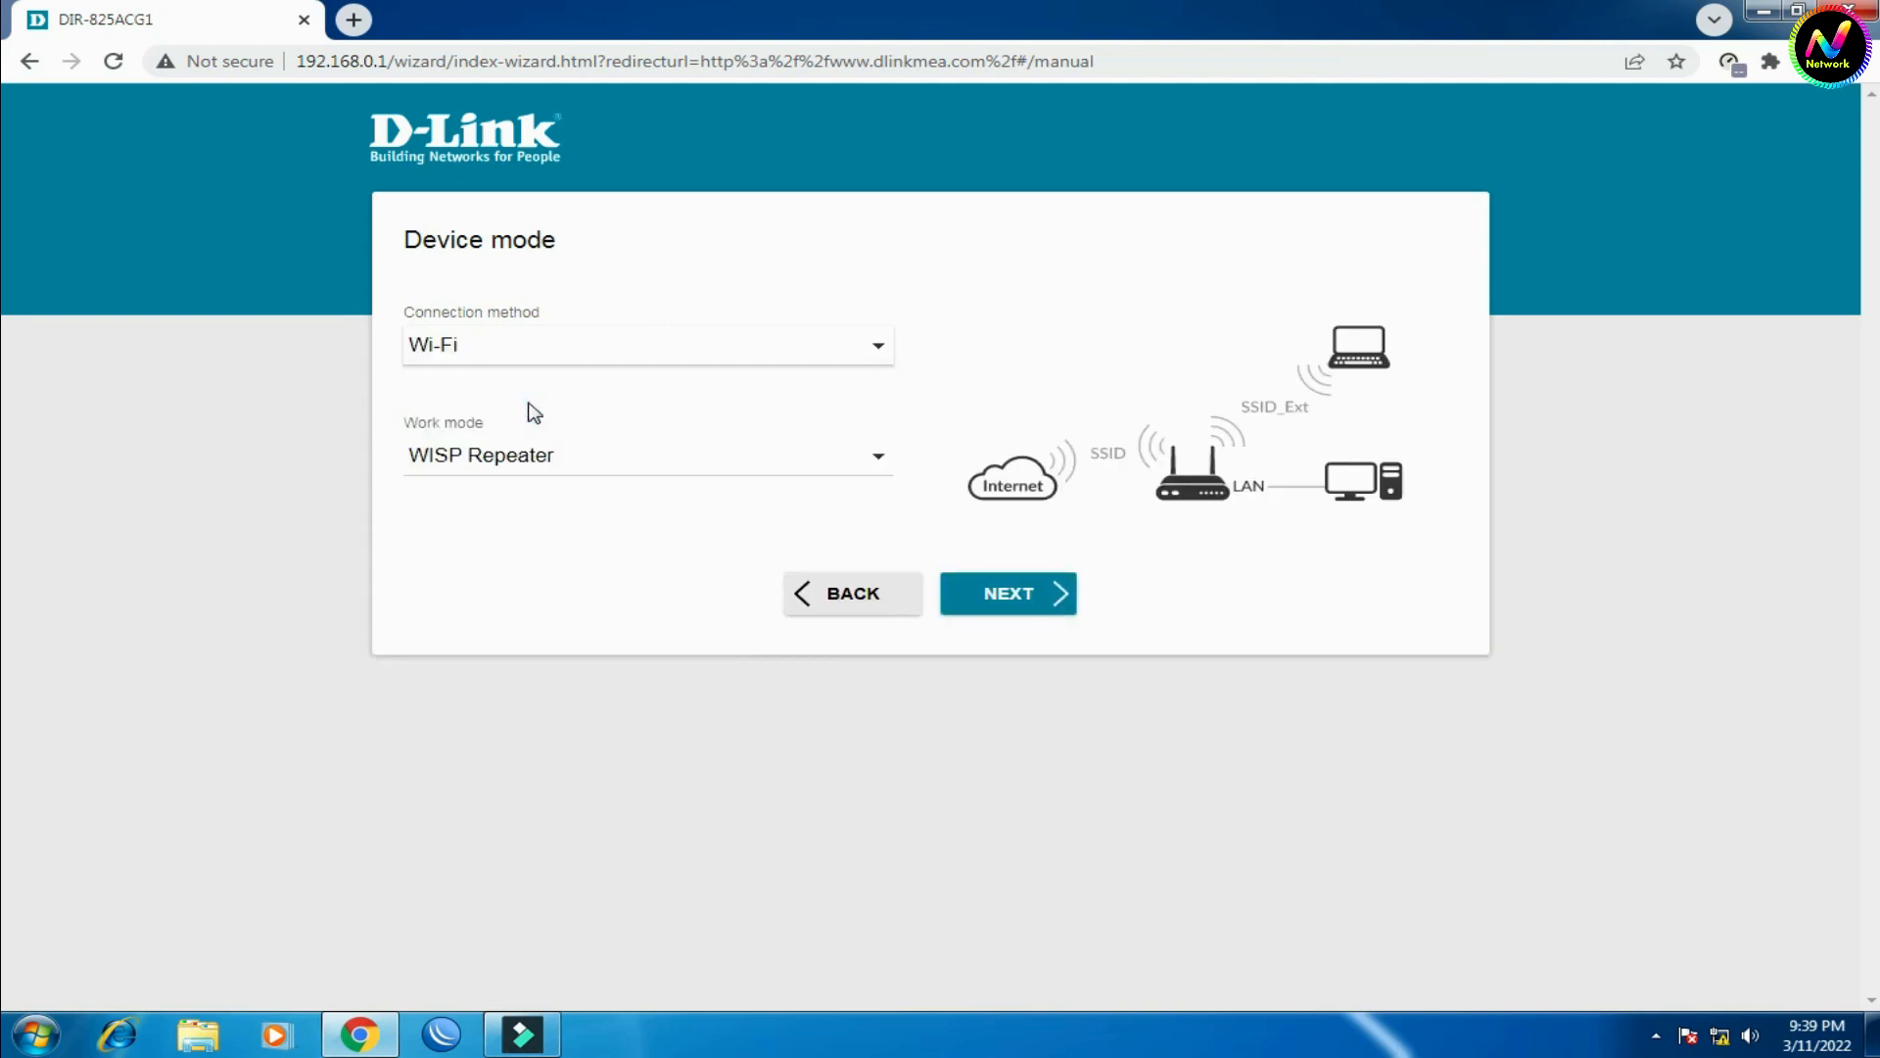
{"action": "left_click", "coordinate": [784, 470]}
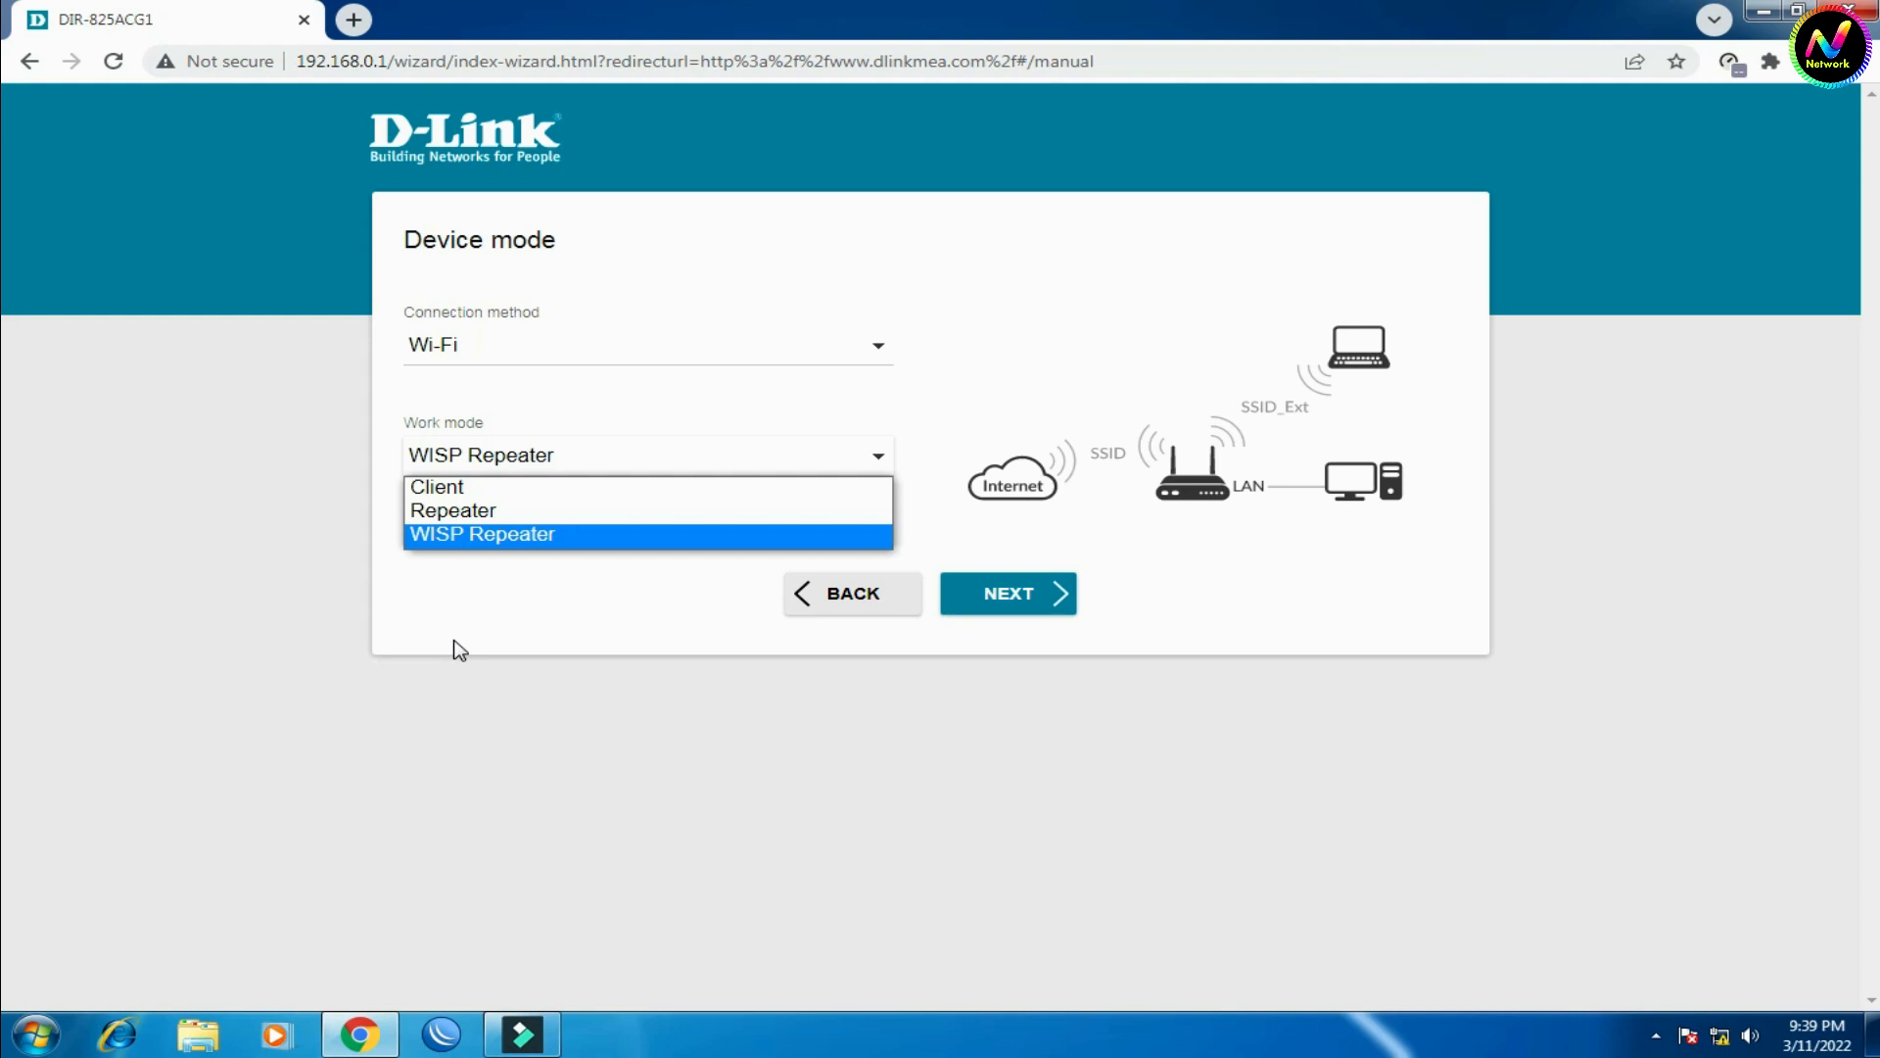
{"action": "left_click", "coordinate": [504, 539]}
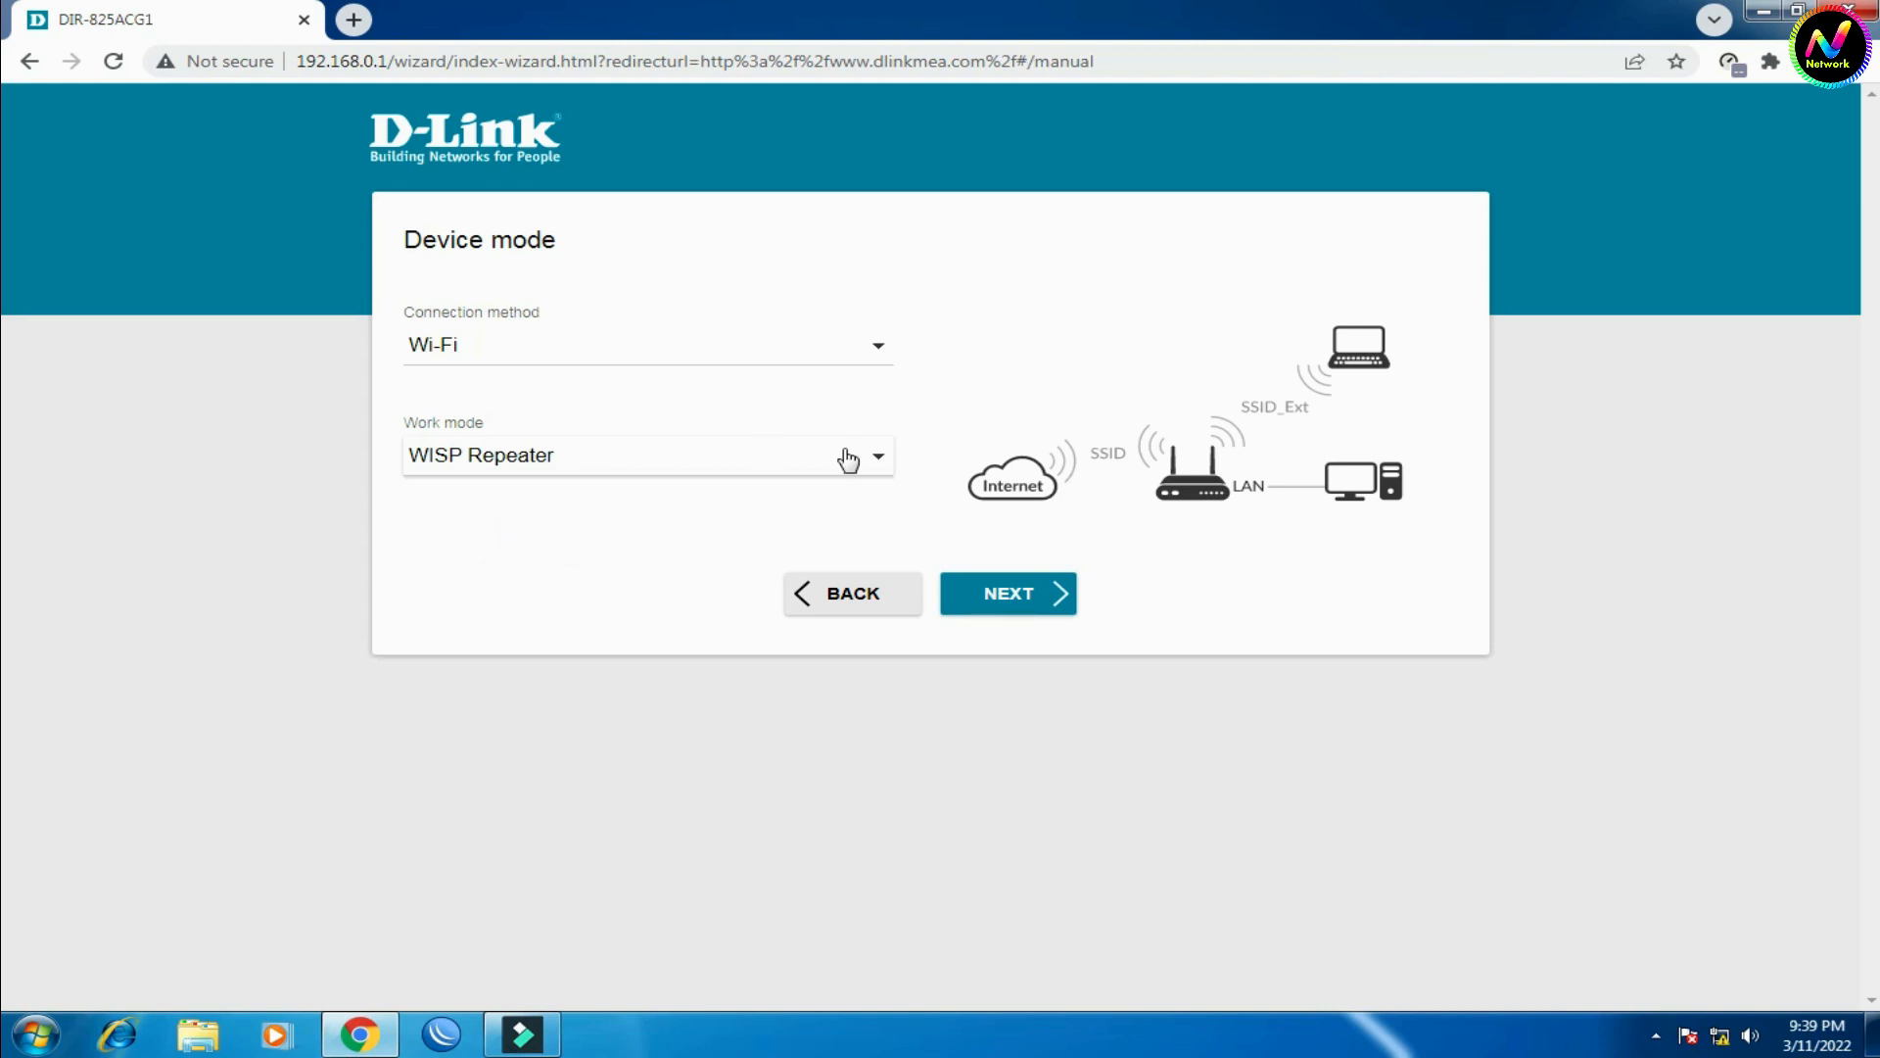
{"action": "left_click", "coordinate": [768, 353]}
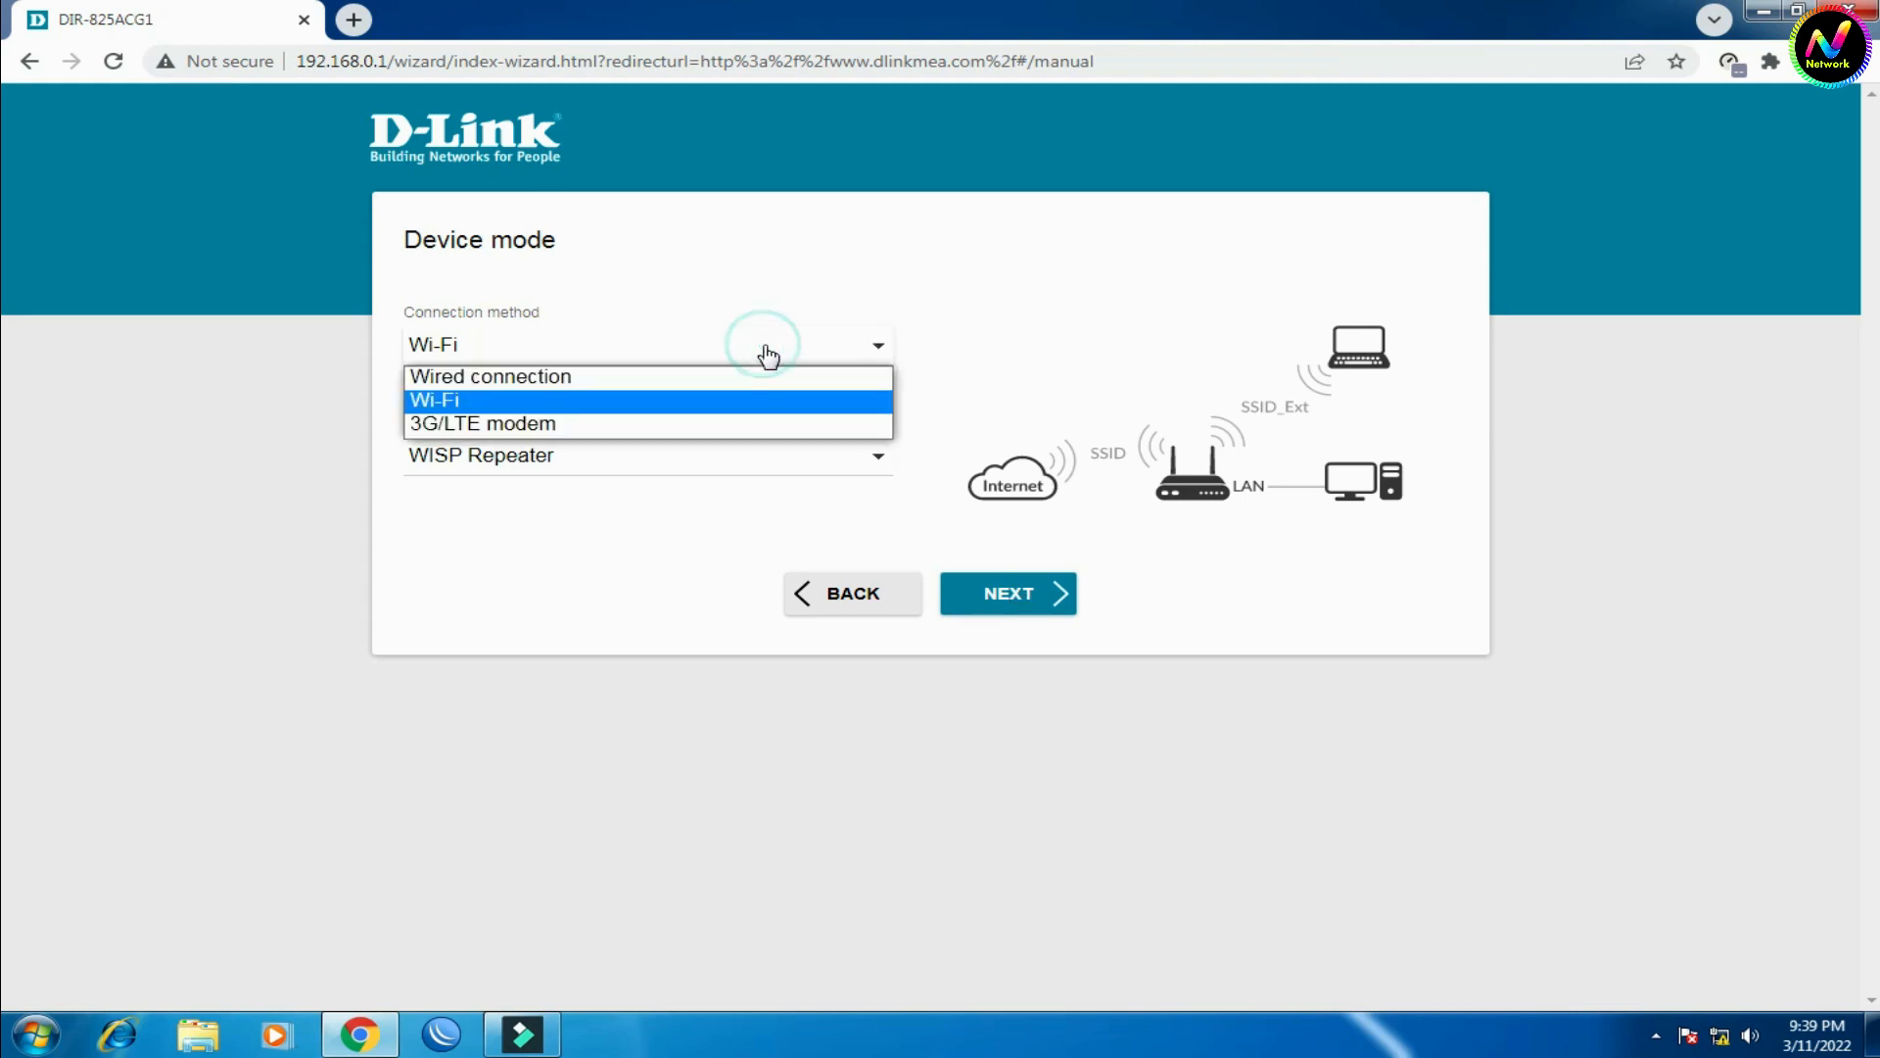
{"action": "left_click", "coordinate": [881, 325]}
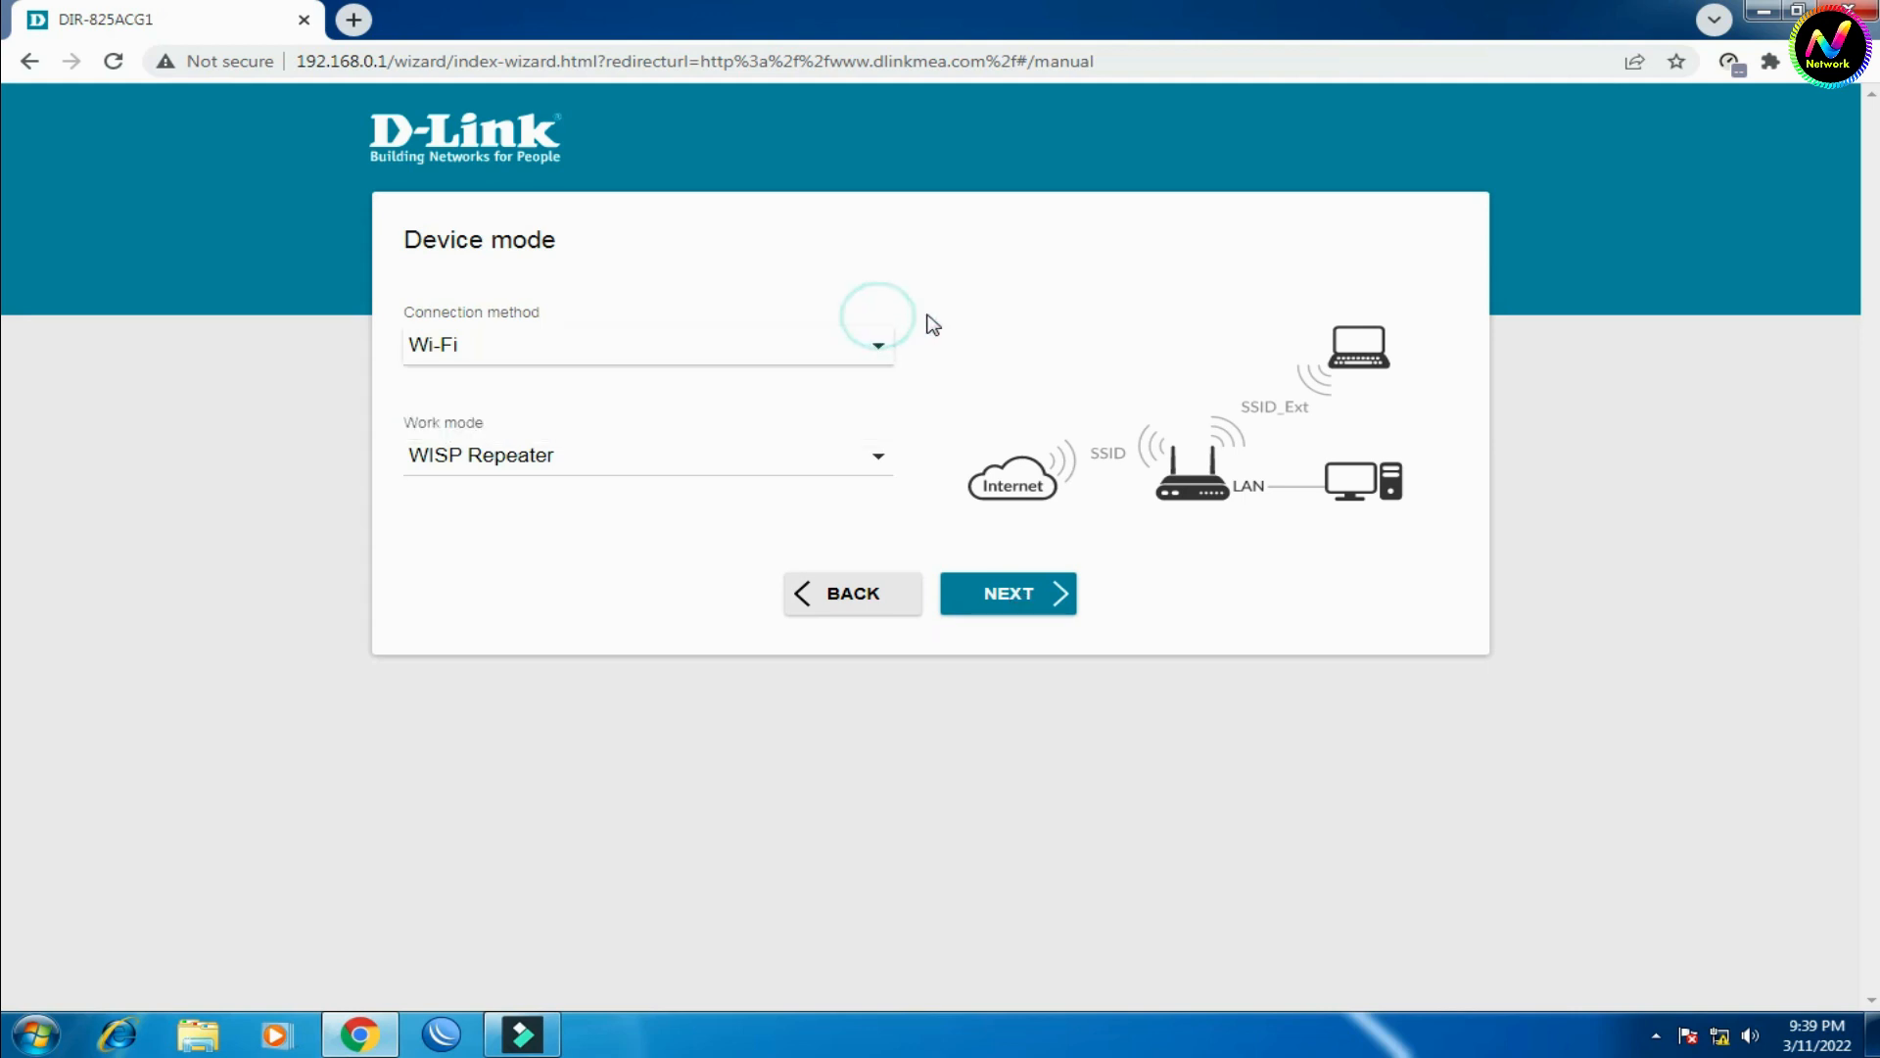
Step: Continue to the Wi-Fi Client page and keep network selection from the list as the connection option
{"action": "left_click", "coordinate": [1018, 599]}
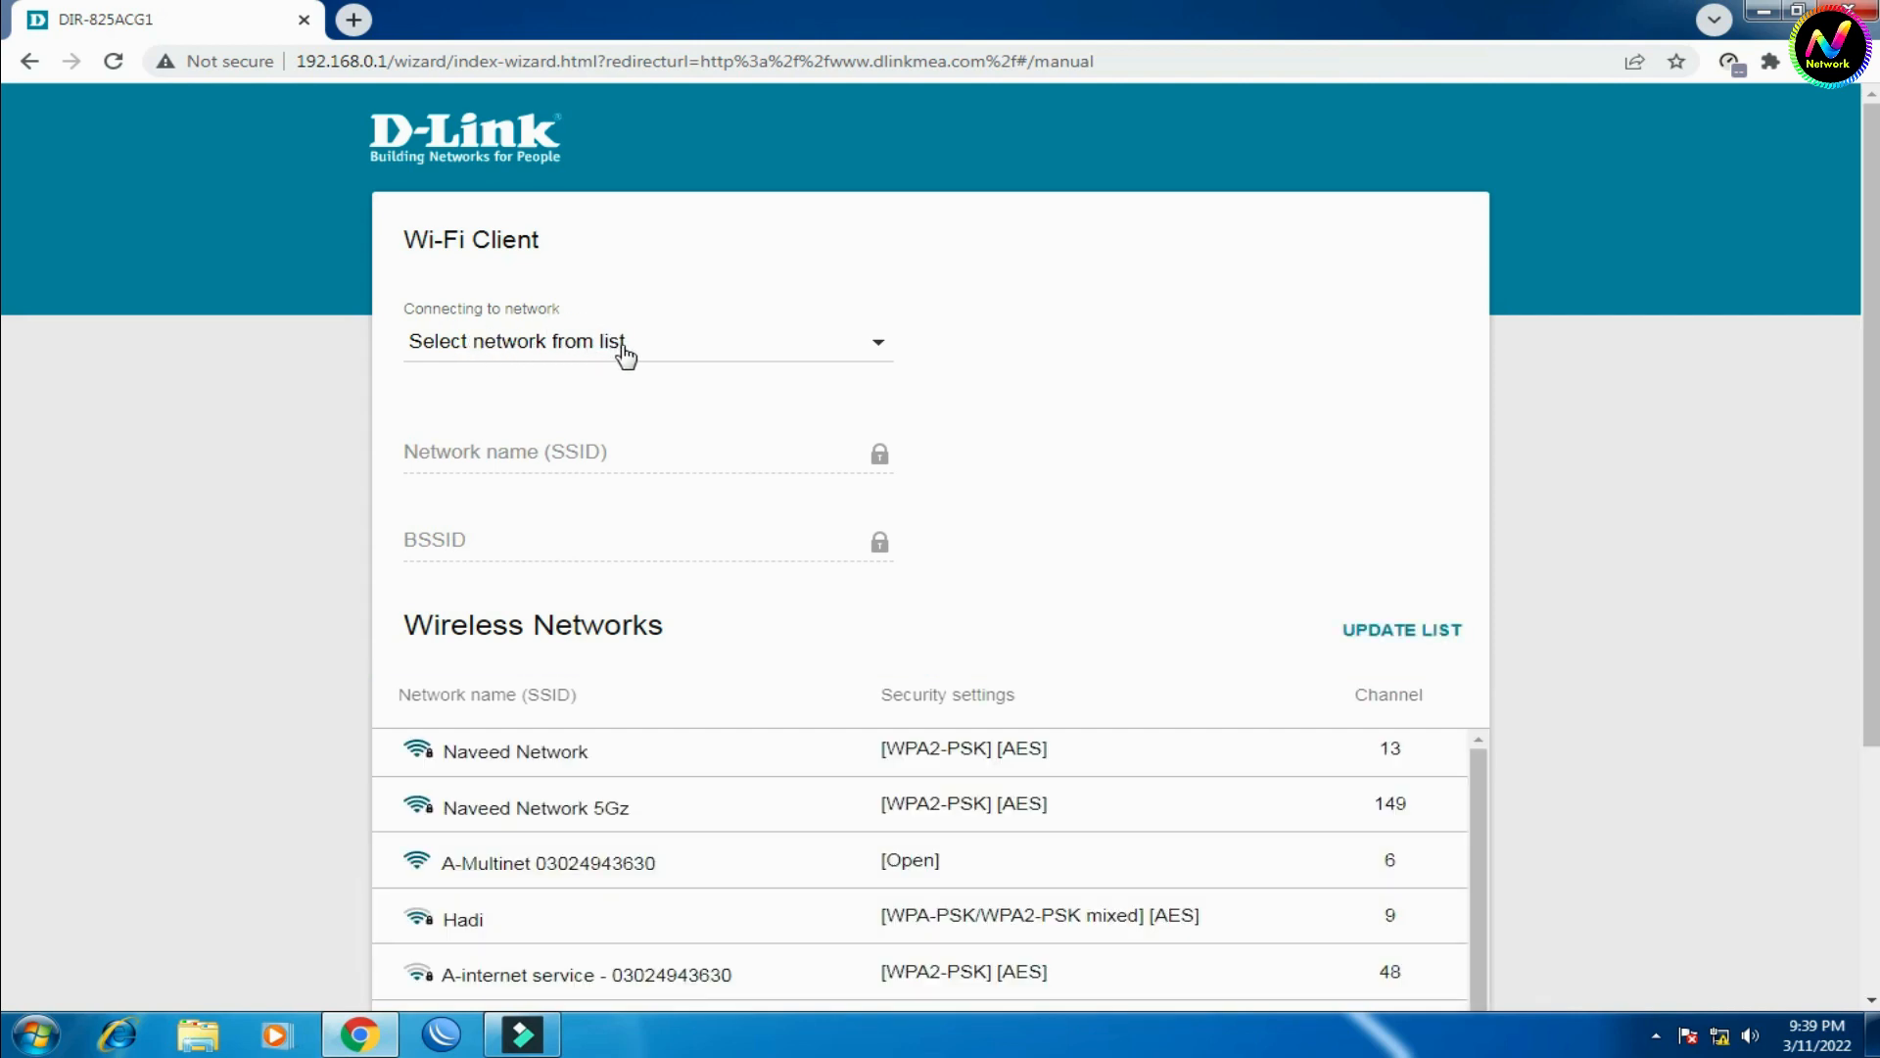
{"action": "left_click", "coordinate": [661, 347]}
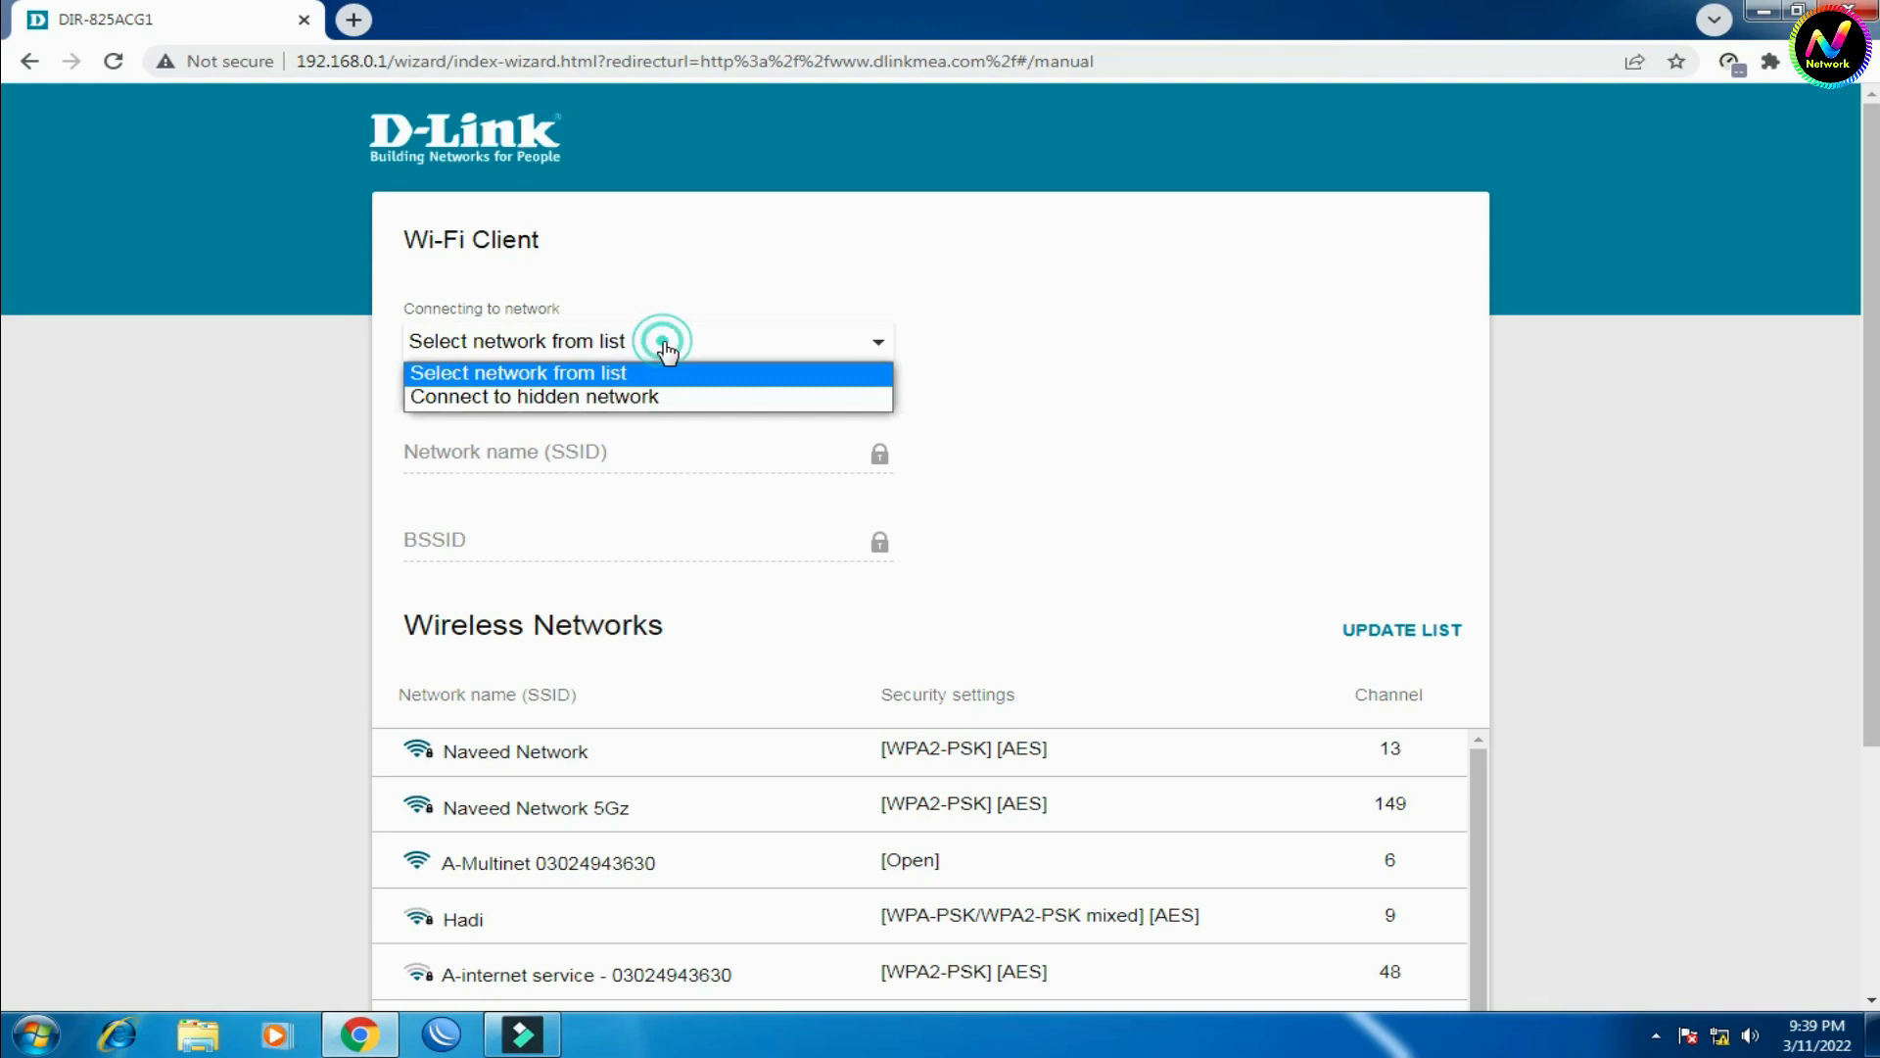
{"action": "left_click", "coordinate": [723, 257]}
Step: Browse the list of available wireless networks and their security settings
{"action": "scroll", "coordinate": [666, 529], "scroll_direction": "down", "scroll_amount": 2}
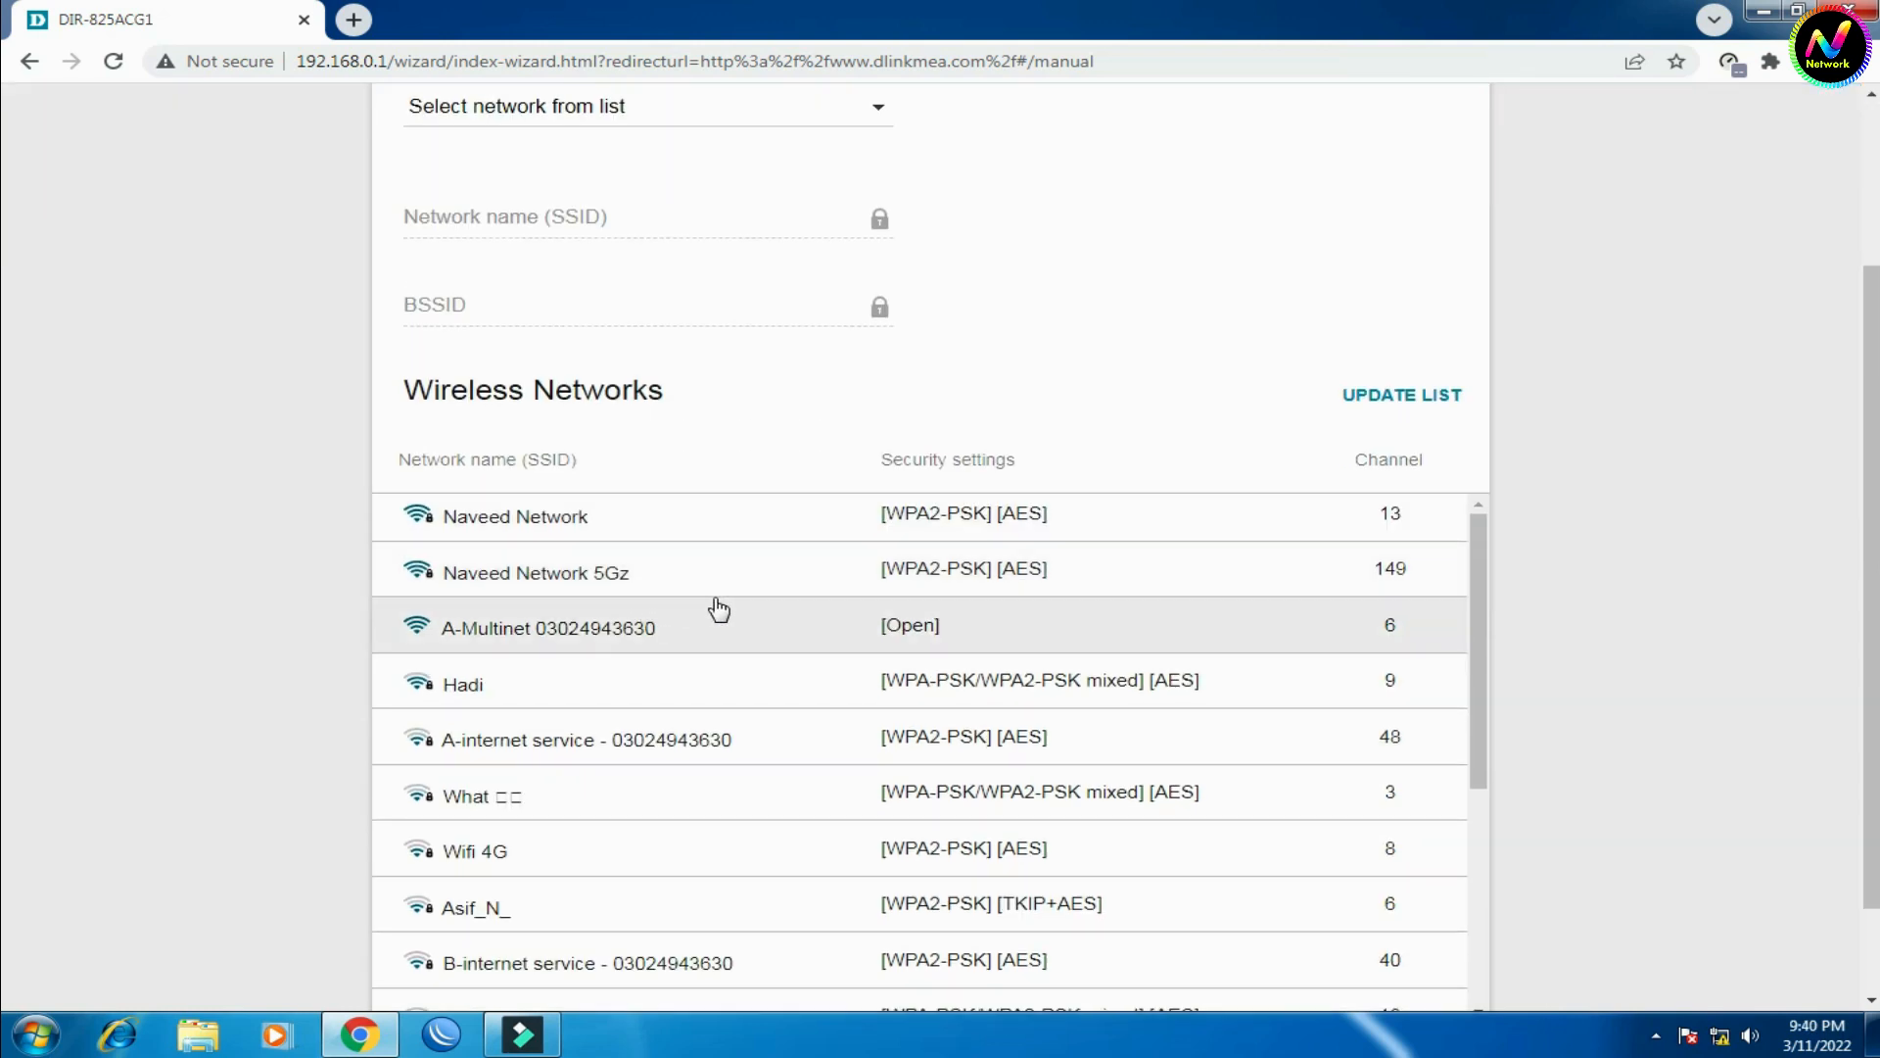
{"action": "scroll", "coordinate": [599, 672], "scroll_direction": "up", "scroll_amount": 1}
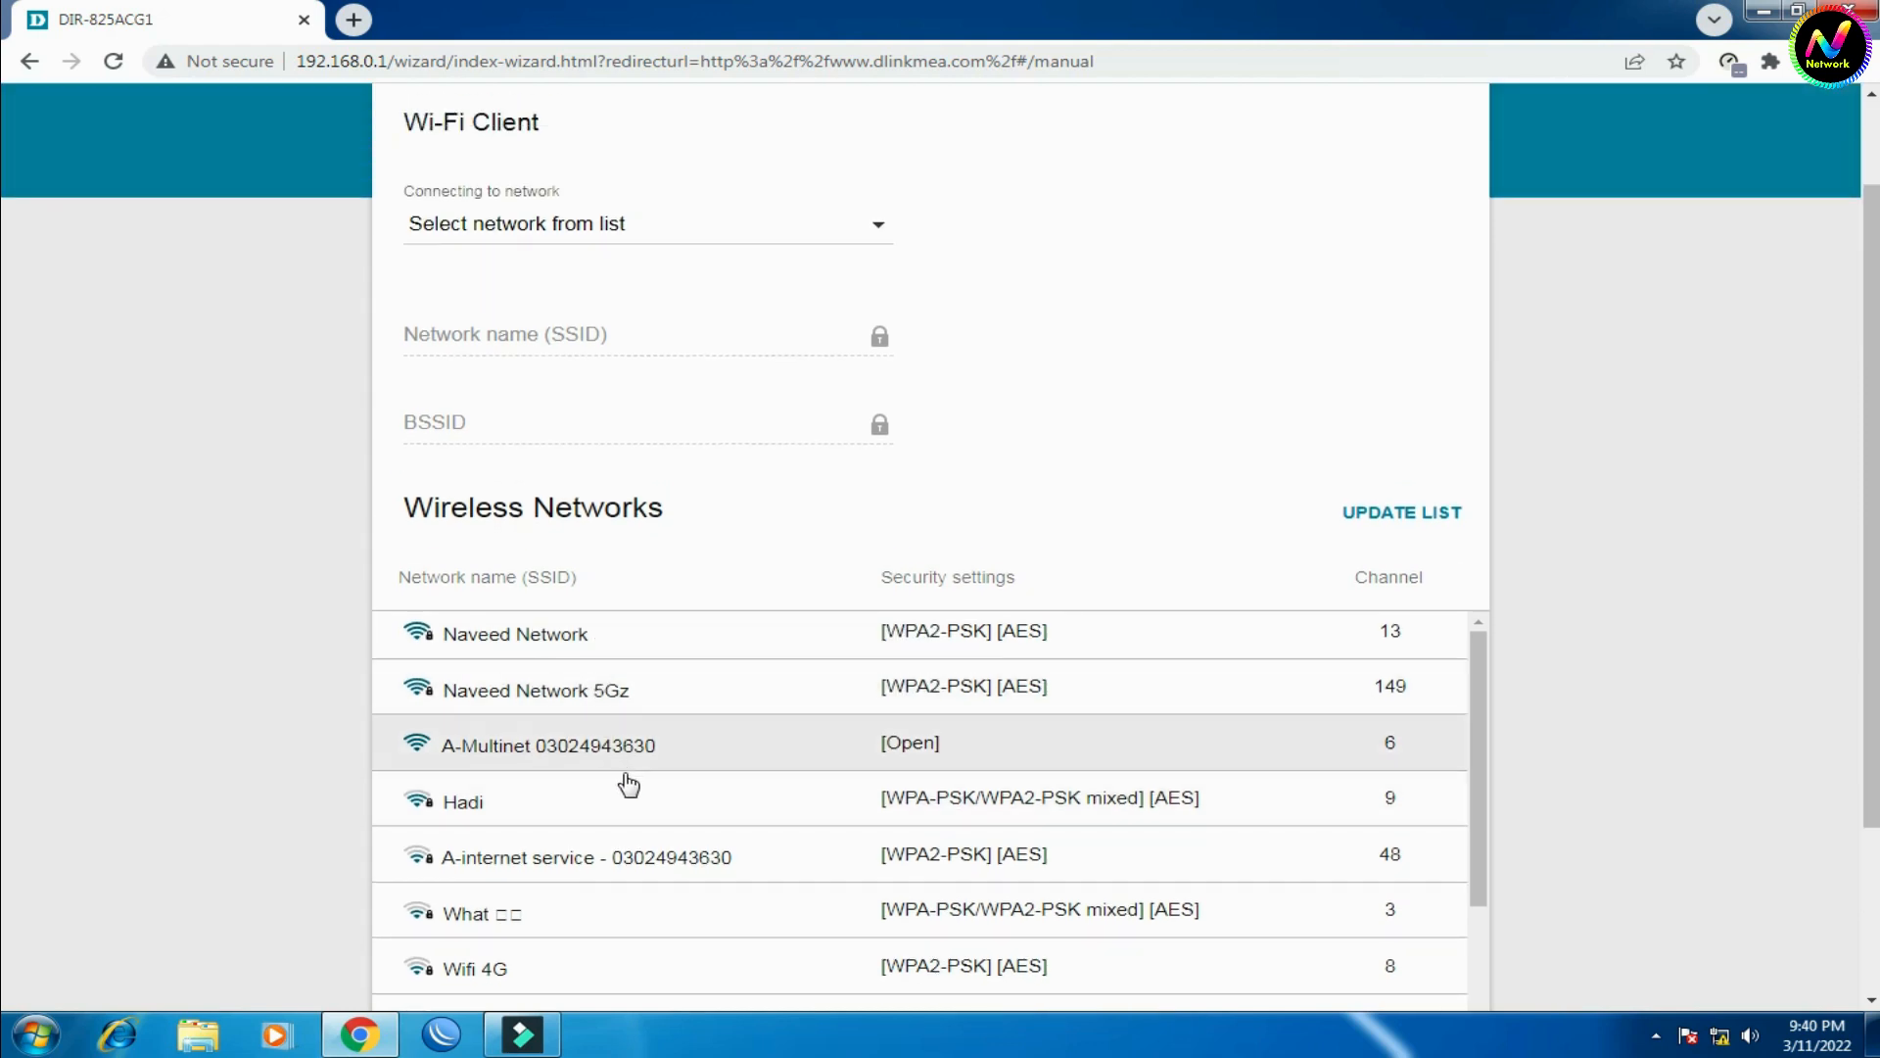
{"action": "scroll", "coordinate": [631, 791], "scroll_direction": "down", "scroll_amount": 1}
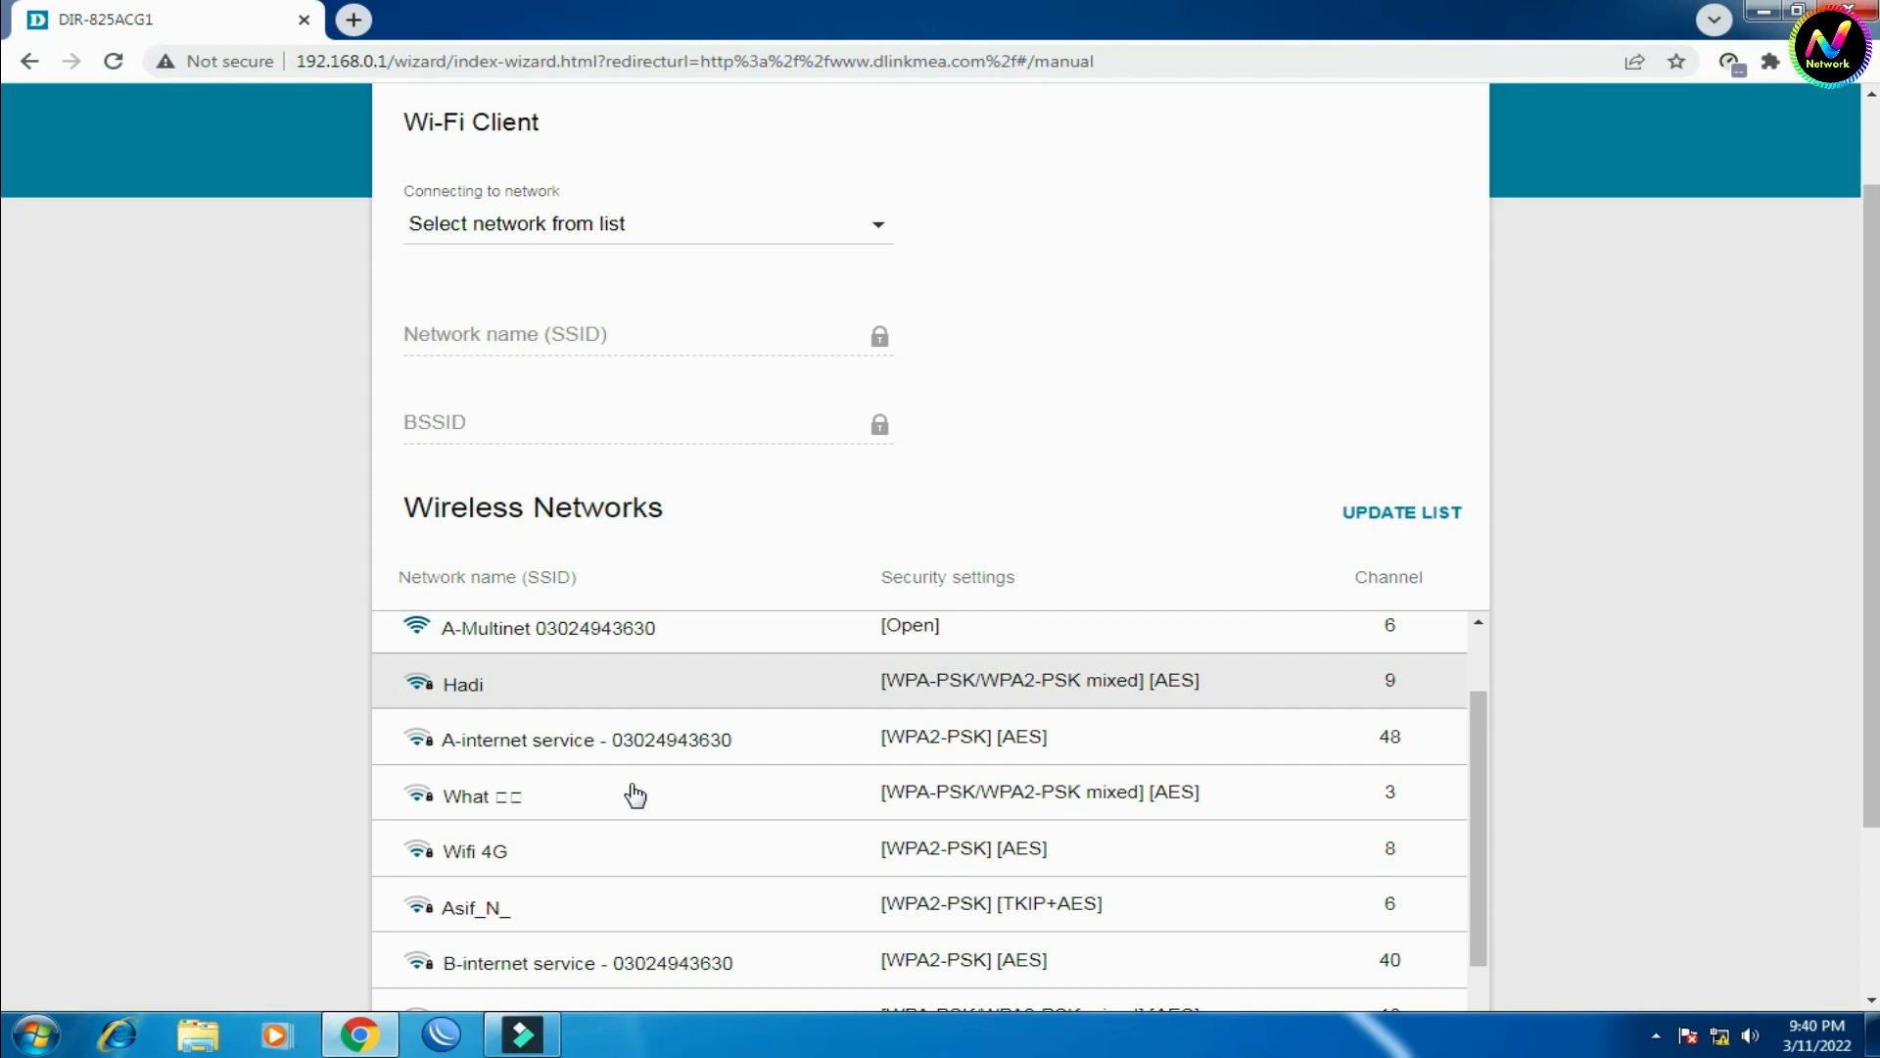
{"action": "scroll", "coordinate": [636, 793], "scroll_direction": "up", "scroll_amount": 1}
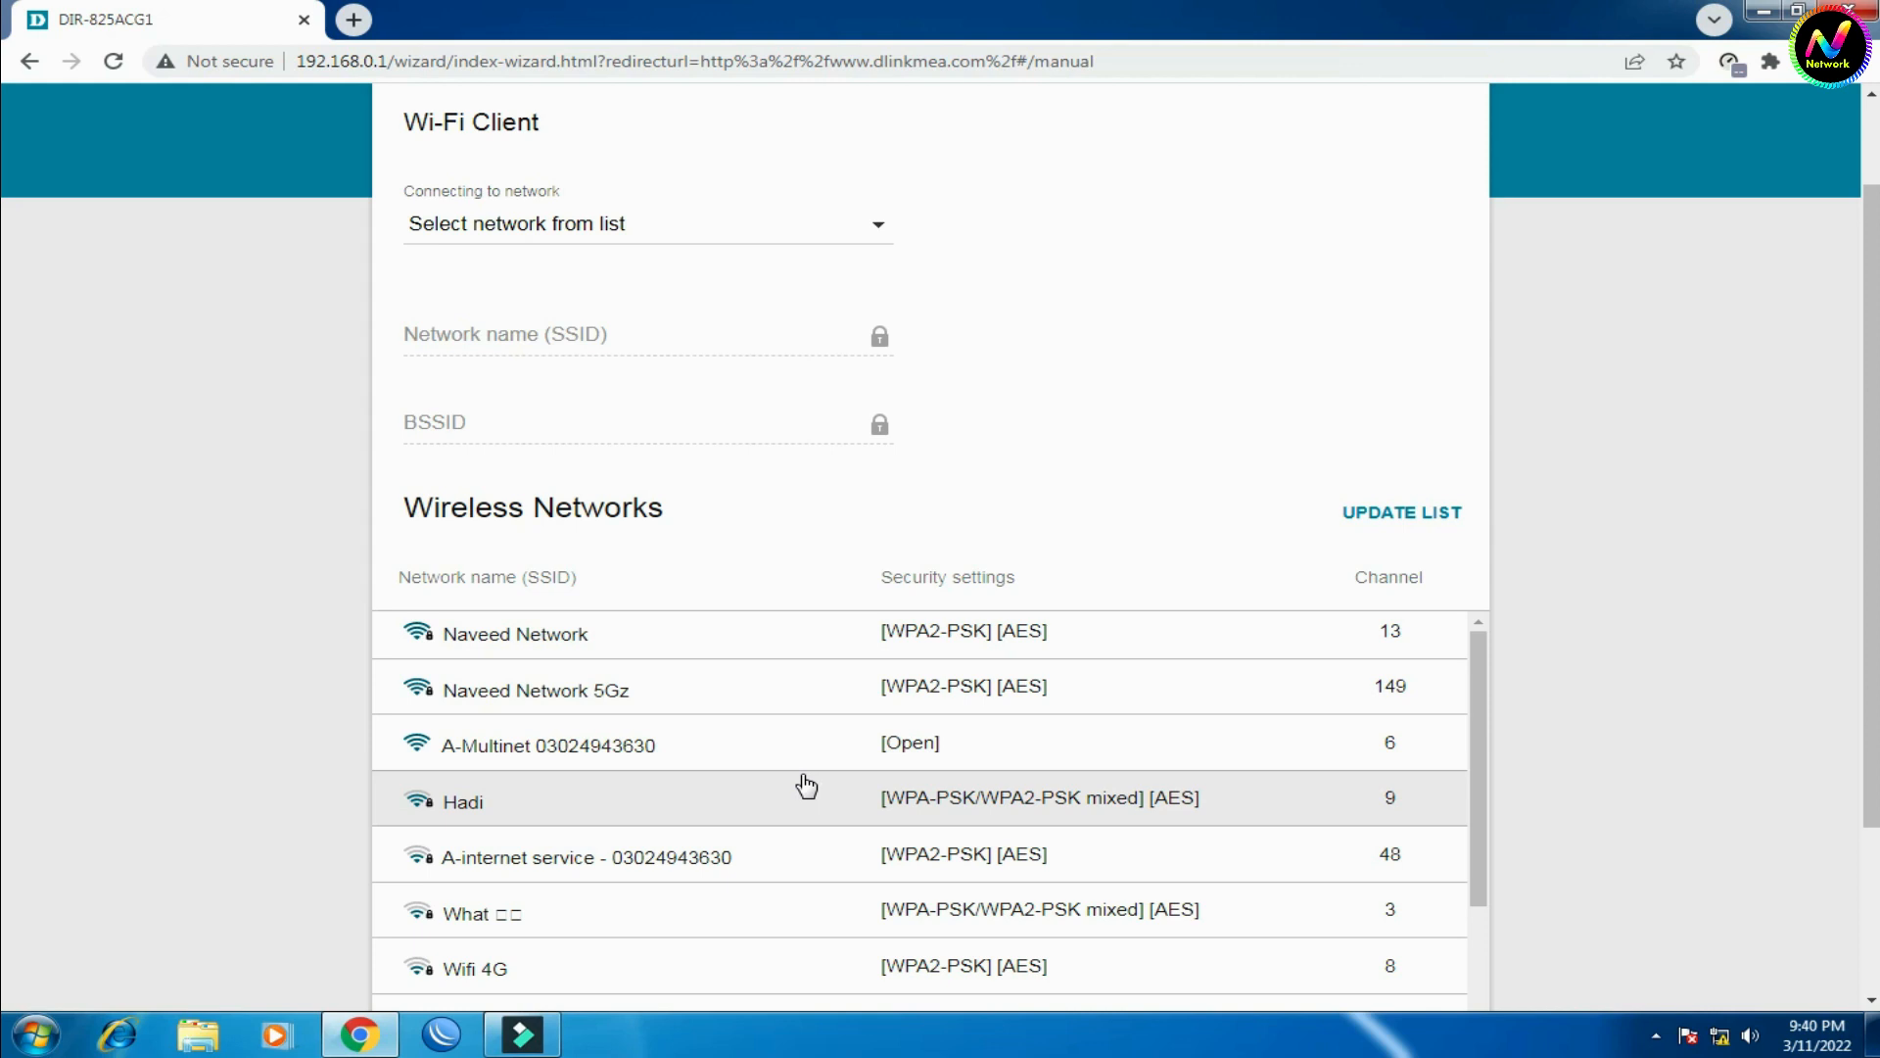
{"action": "left_click_drag", "start_coordinate": [1475, 752], "coordinate": [1543, 707]}
{"action": "left_click_drag", "start_coordinate": [1871, 579], "coordinate": [1878, 651]}
{"action": "left_click_drag", "start_coordinate": [5, 660], "coordinate": [3, 685]}
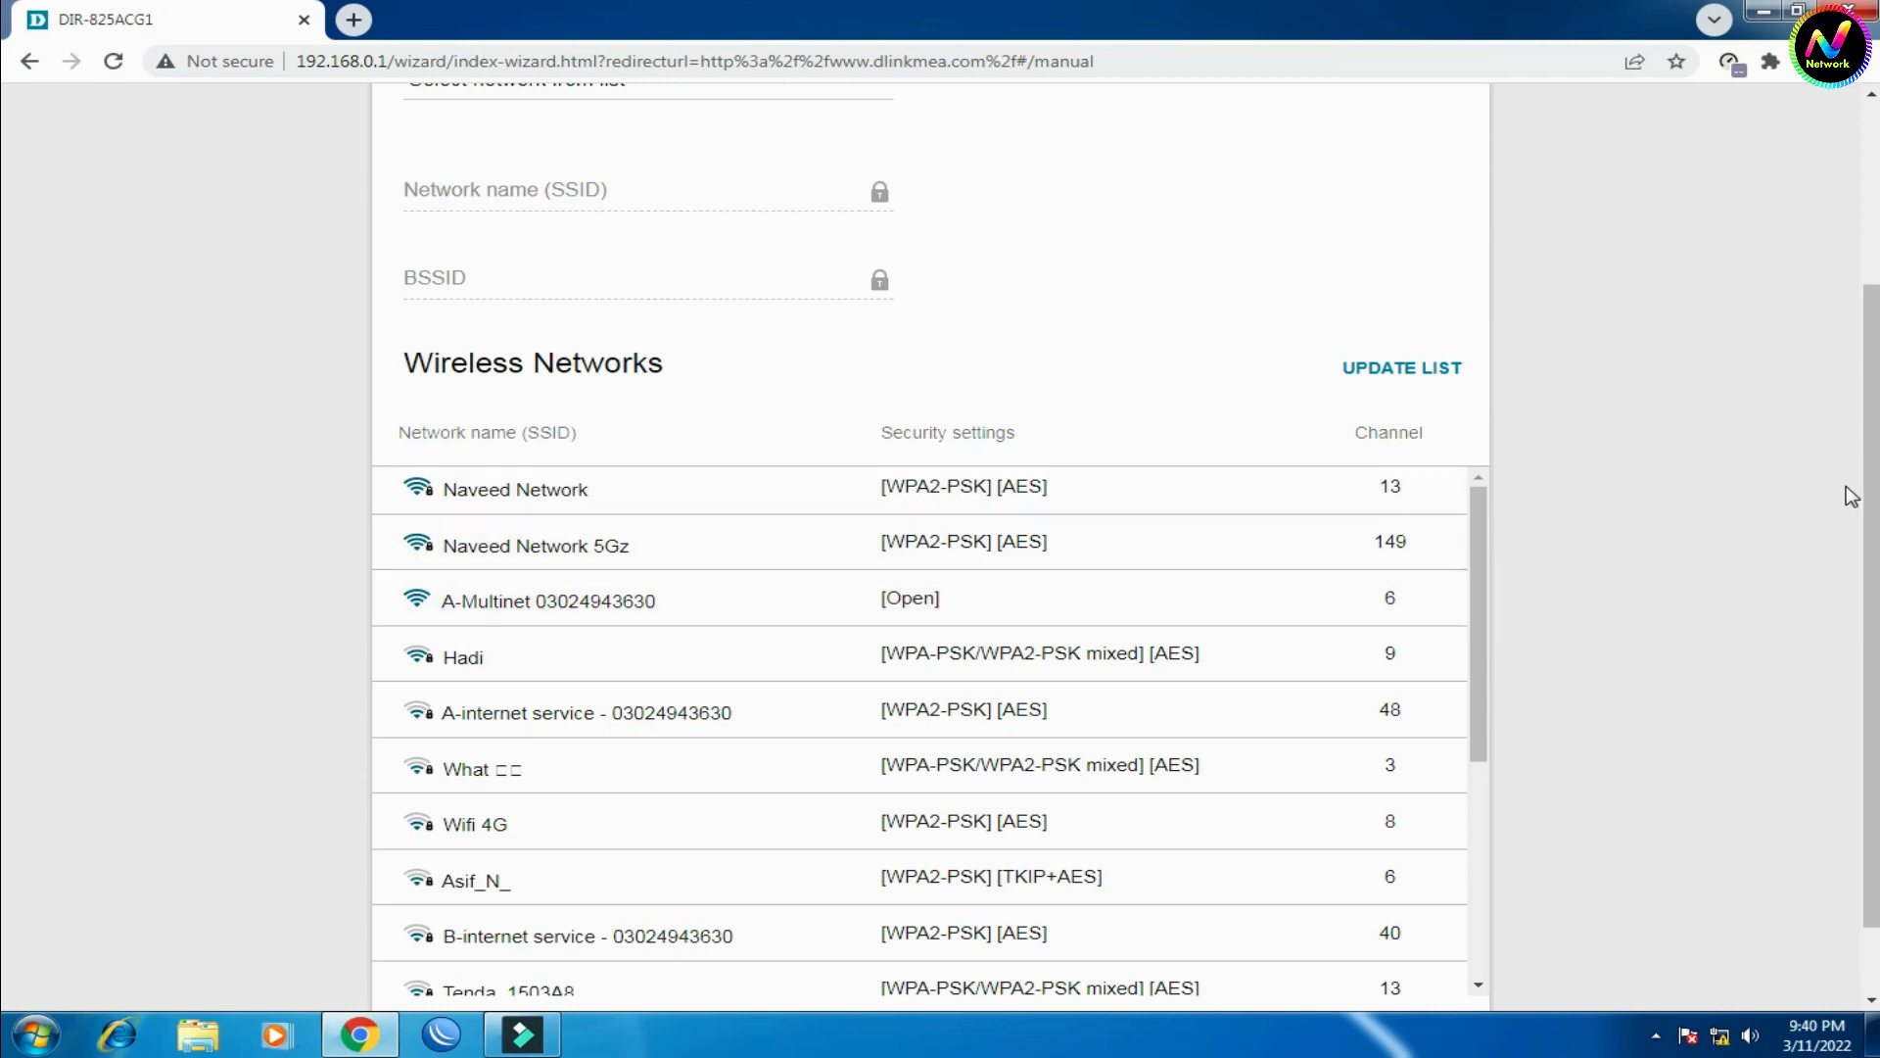
{"action": "left_click_drag", "start_coordinate": [1870, 498], "coordinate": [1871, 457]}
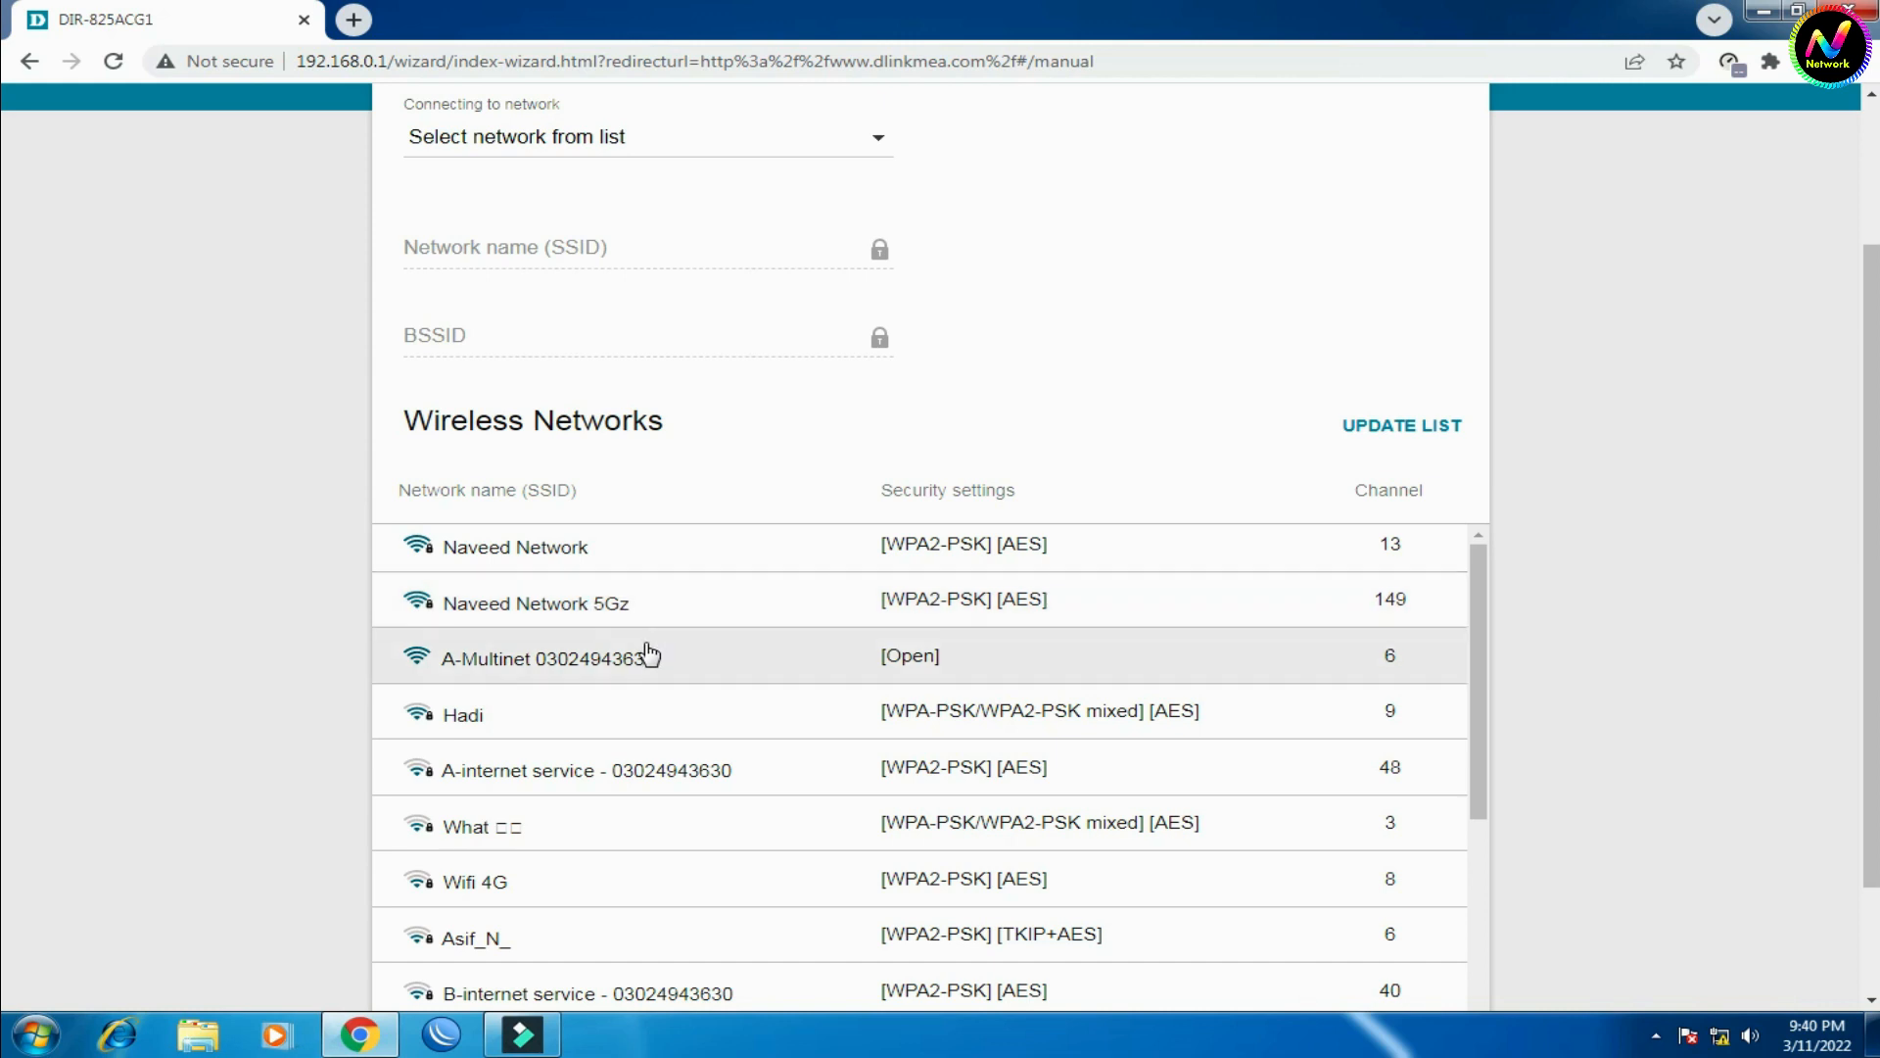
{"action": "scroll", "coordinate": [649, 657], "scroll_direction": "down", "scroll_amount": 5}
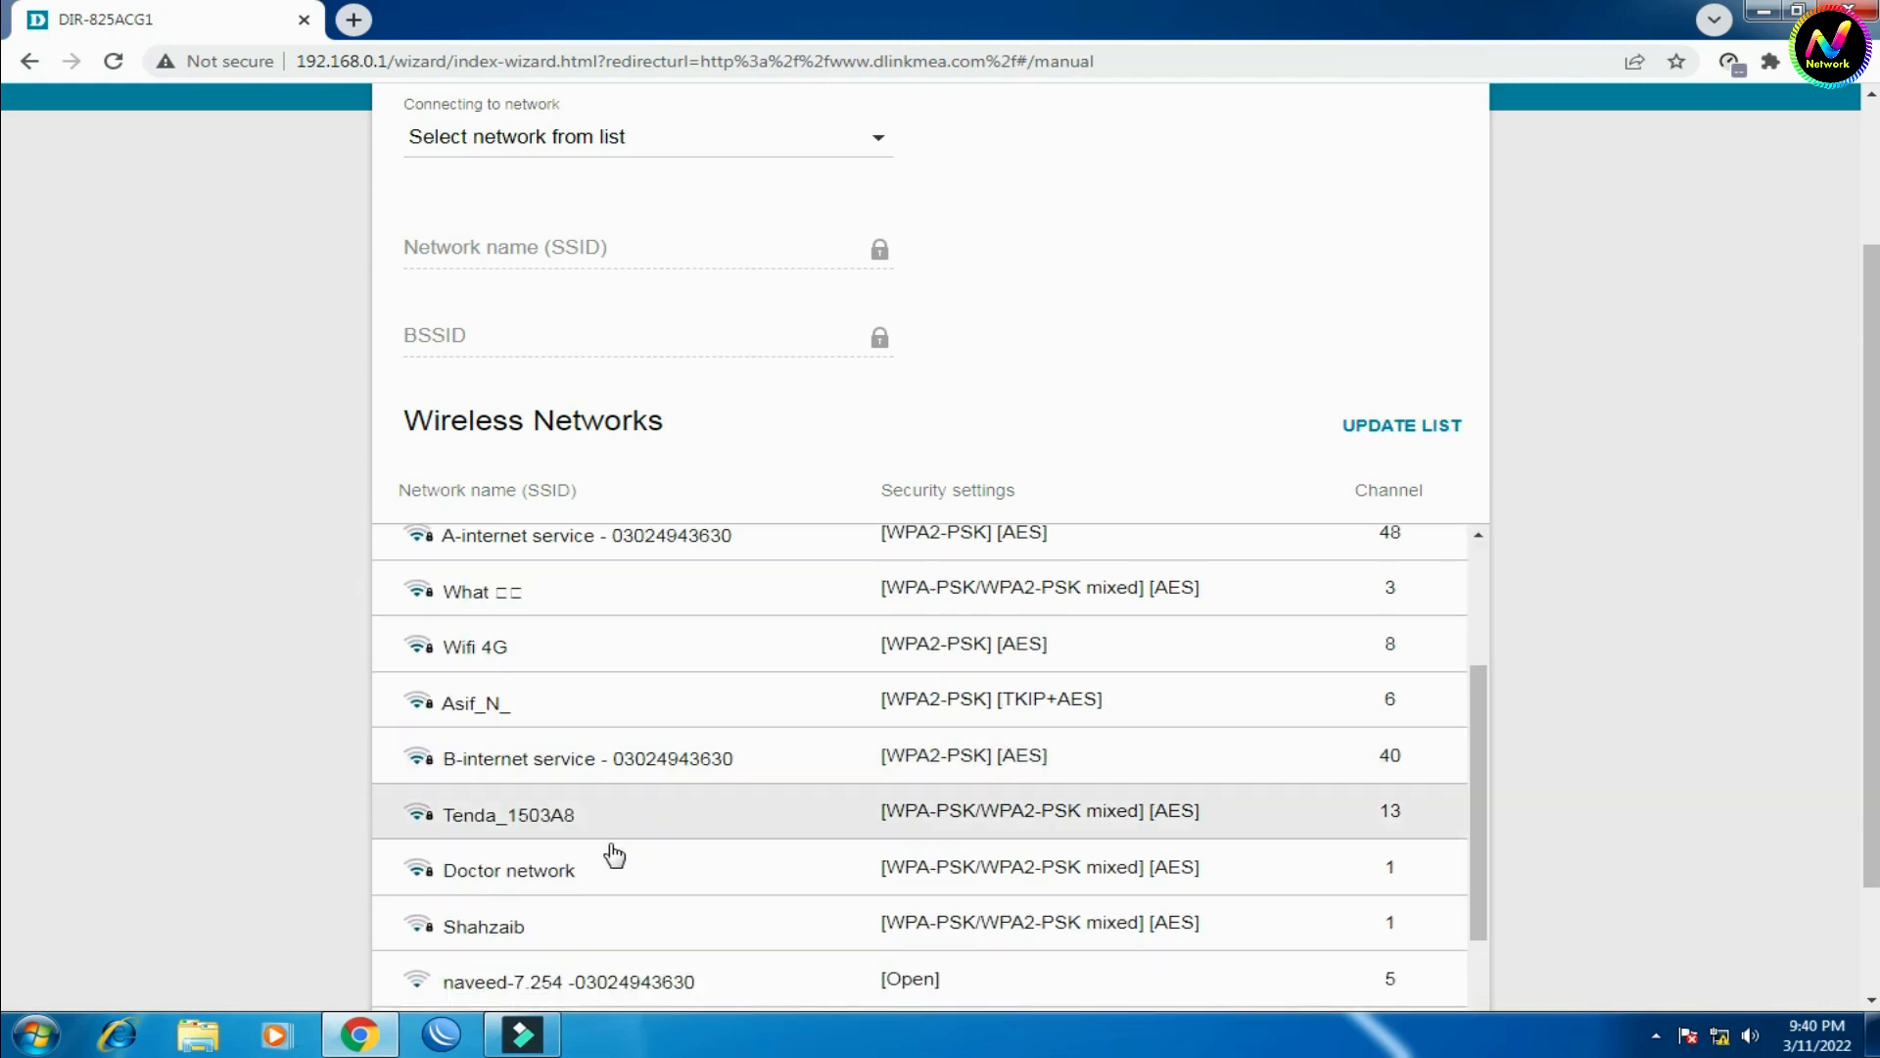
{"action": "scroll", "coordinate": [612, 861], "scroll_direction": "up", "scroll_amount": 5}
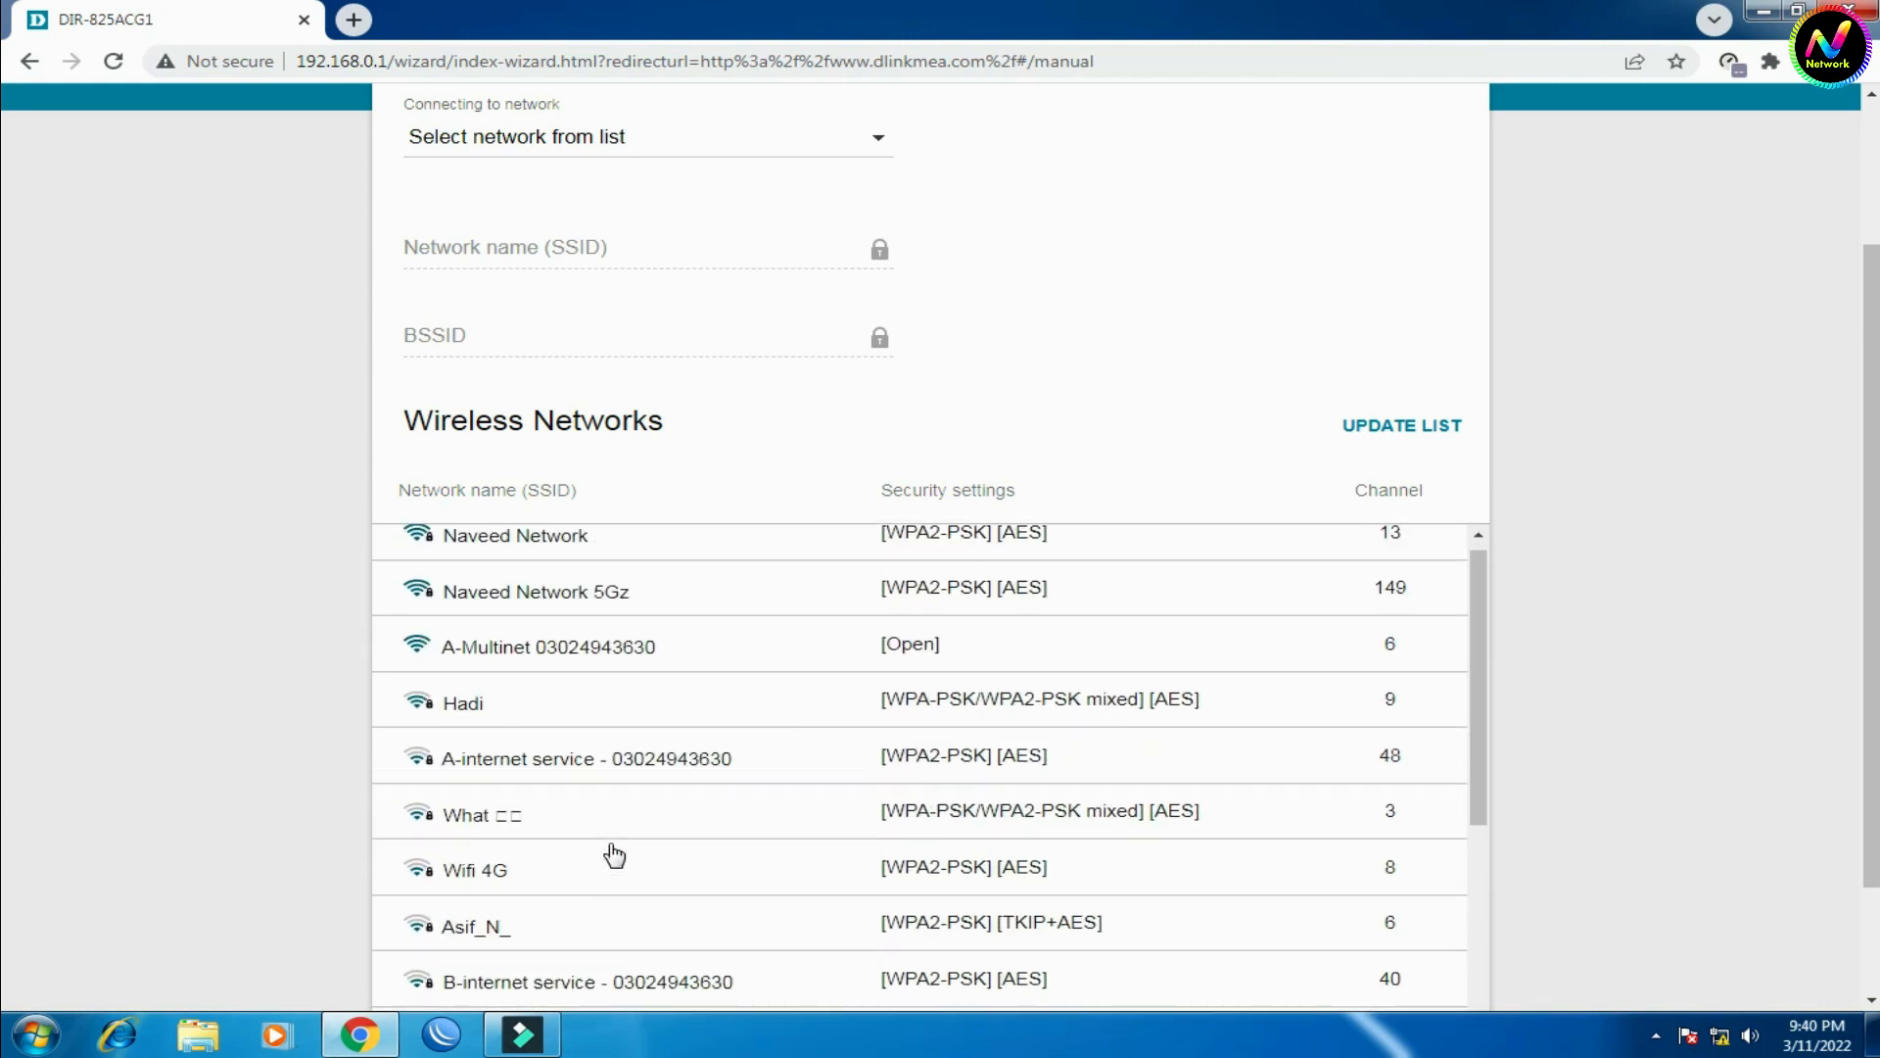
{"action": "scroll", "coordinate": [545, 735], "scroll_direction": "up", "scroll_amount": 1}
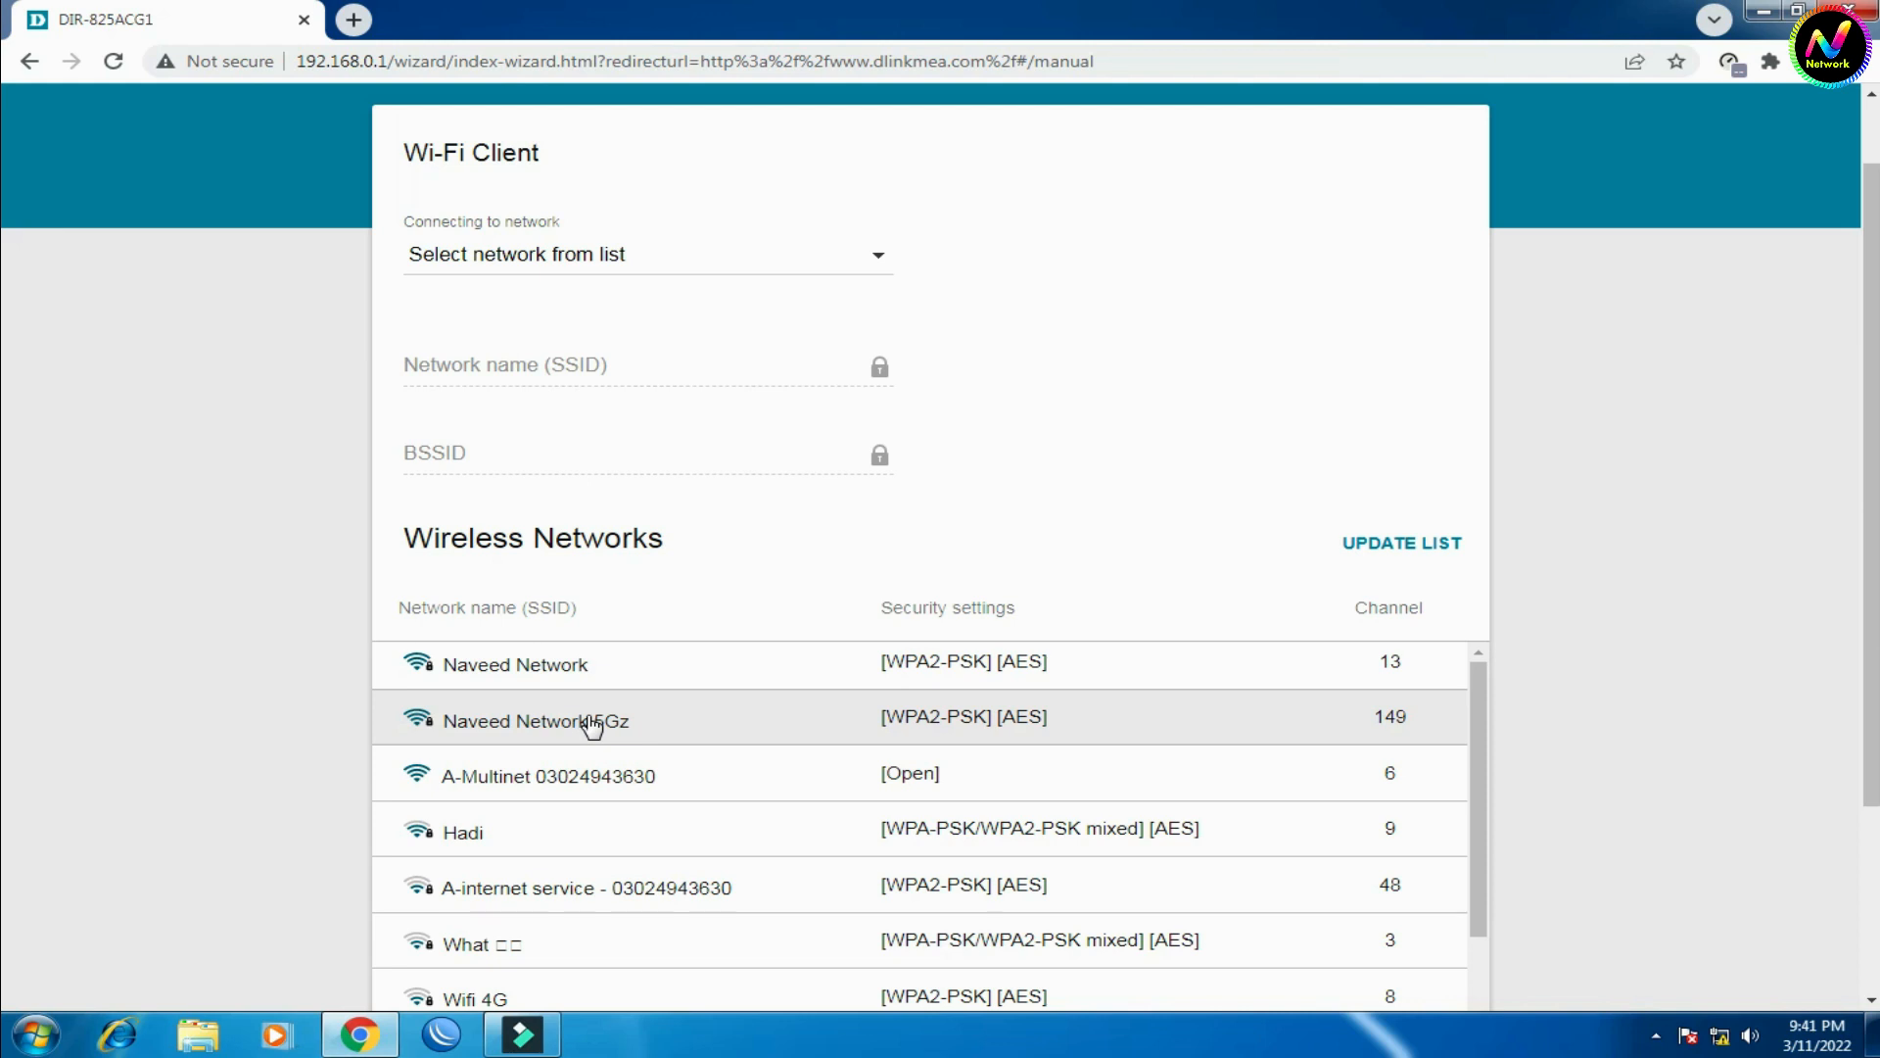
Step: Select Naveed Network 5Gz as the network to repeat, enter its PSK password, and continue
{"action": "left_click", "coordinate": [591, 726]}
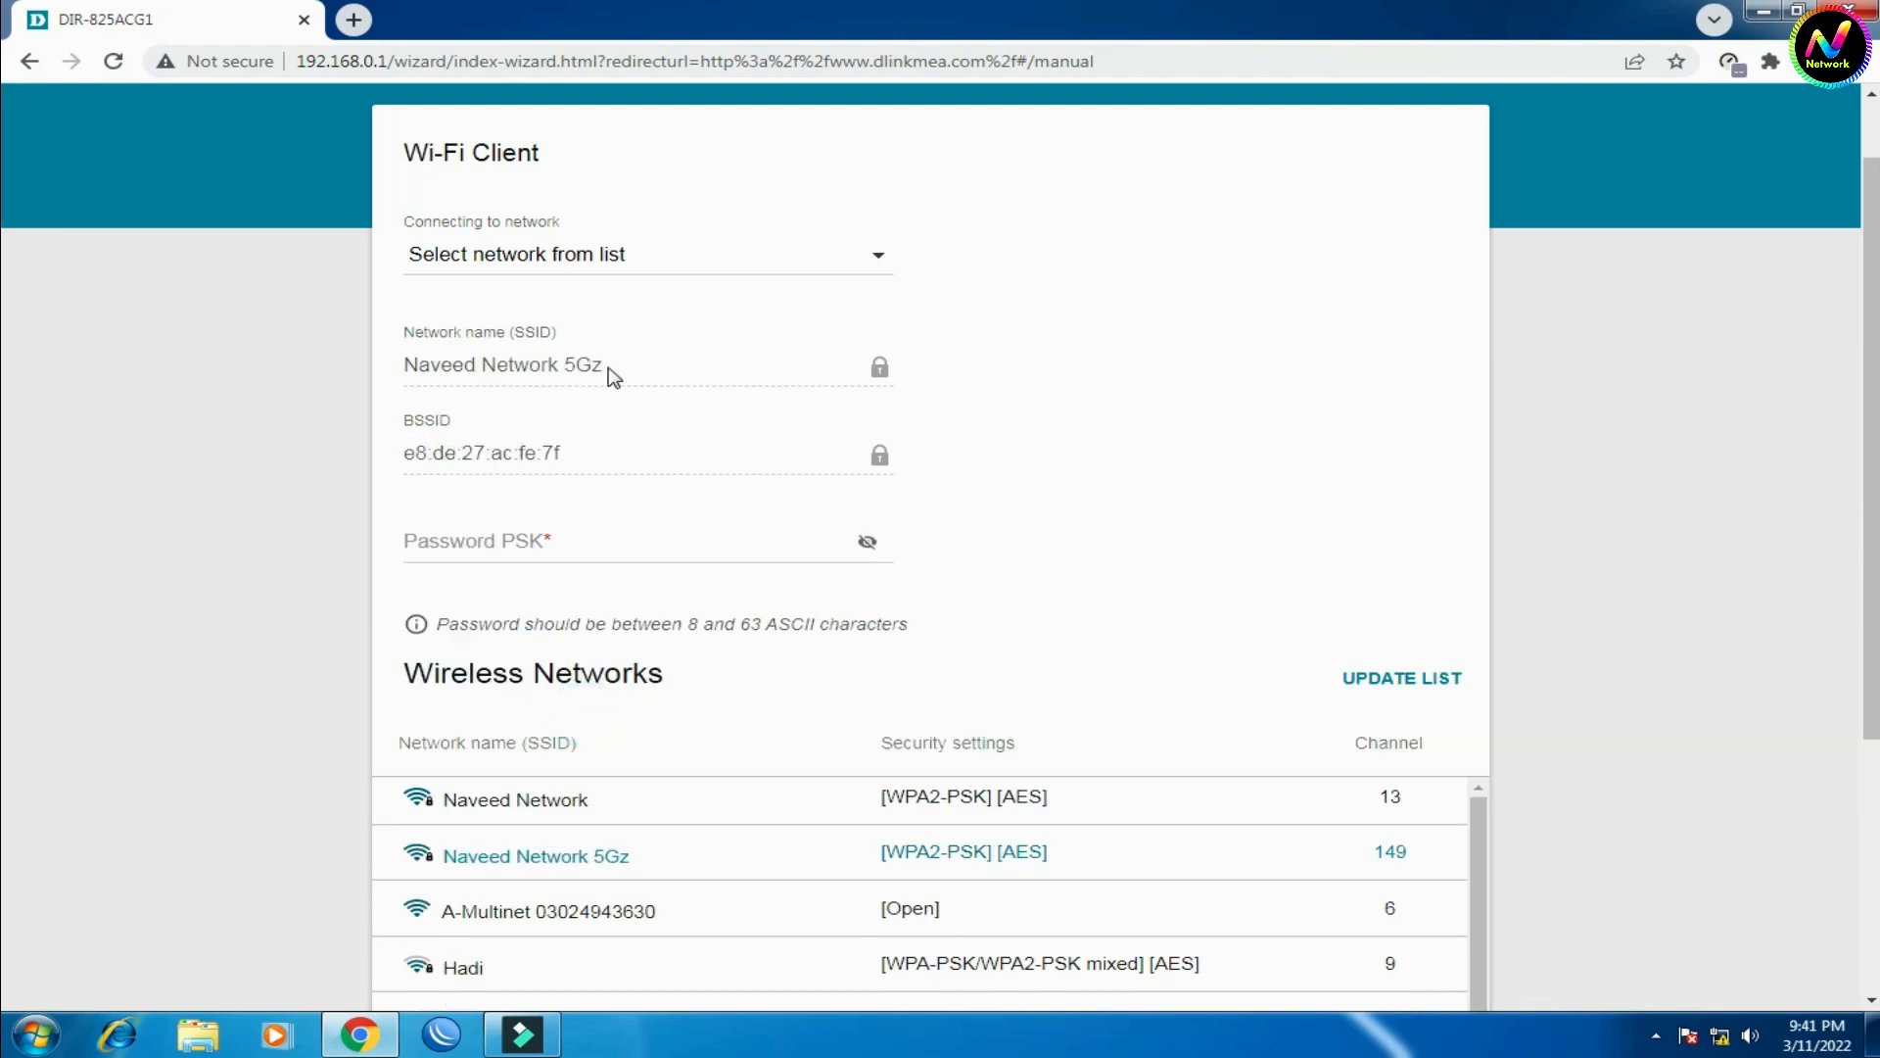
{"action": "left_click", "coordinate": [573, 540]}
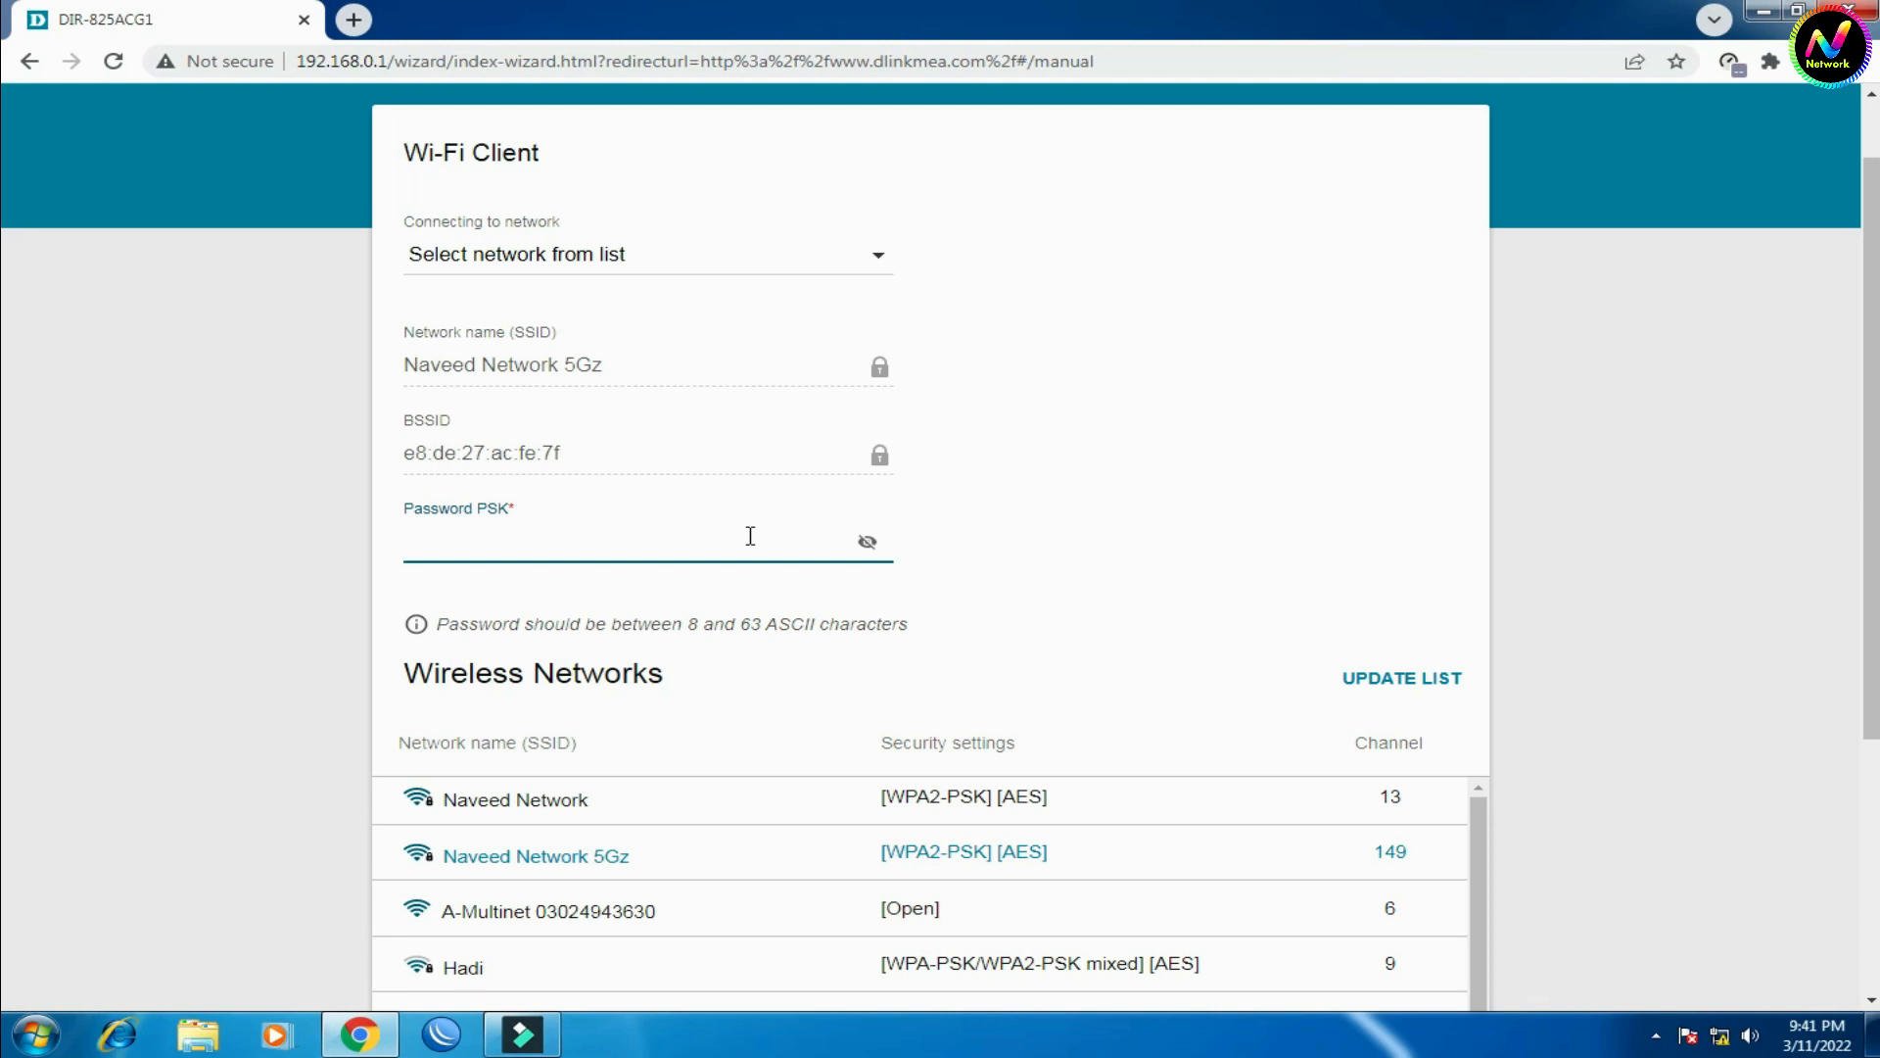
{"action": "type", "text": "••"}
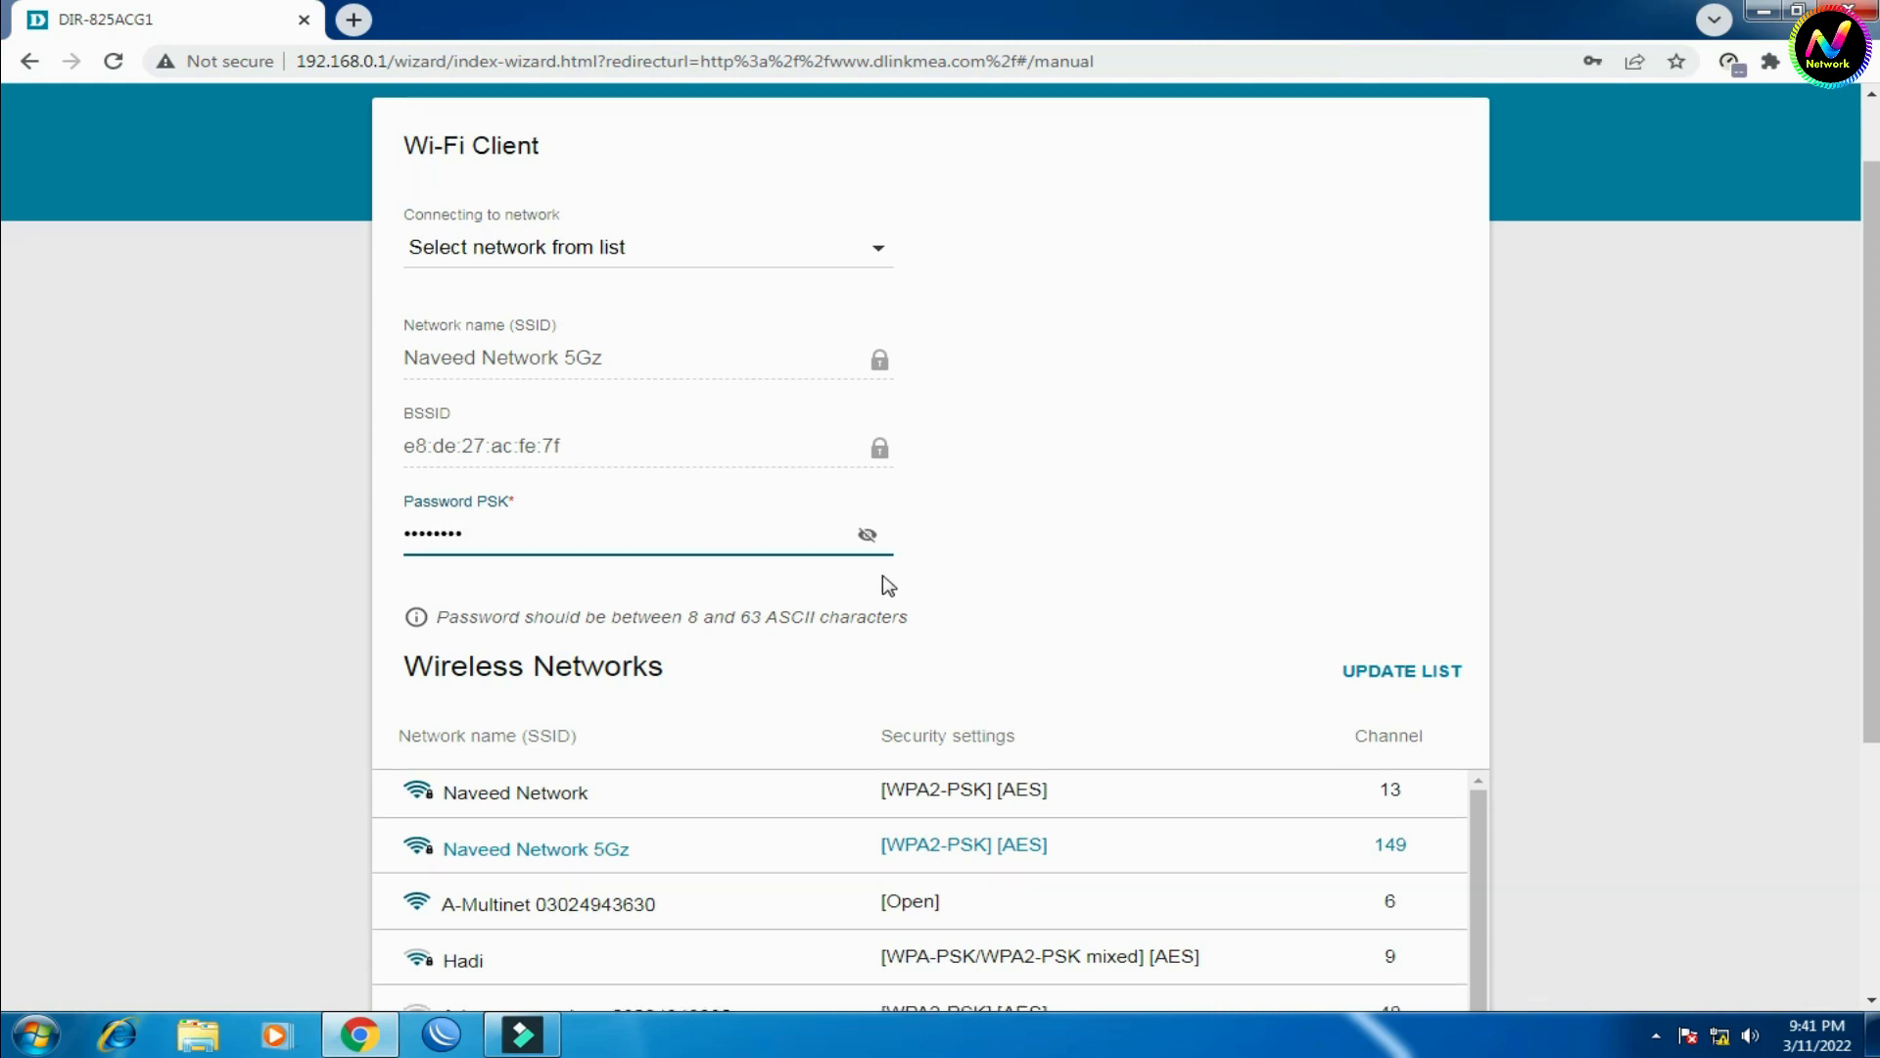
{"action": "scroll", "coordinate": [881, 579], "scroll_direction": "down", "scroll_amount": 4}
{"action": "scroll", "coordinate": [894, 637], "scroll_direction": "down", "scroll_amount": 5}
{"action": "left_click", "coordinate": [997, 944]}
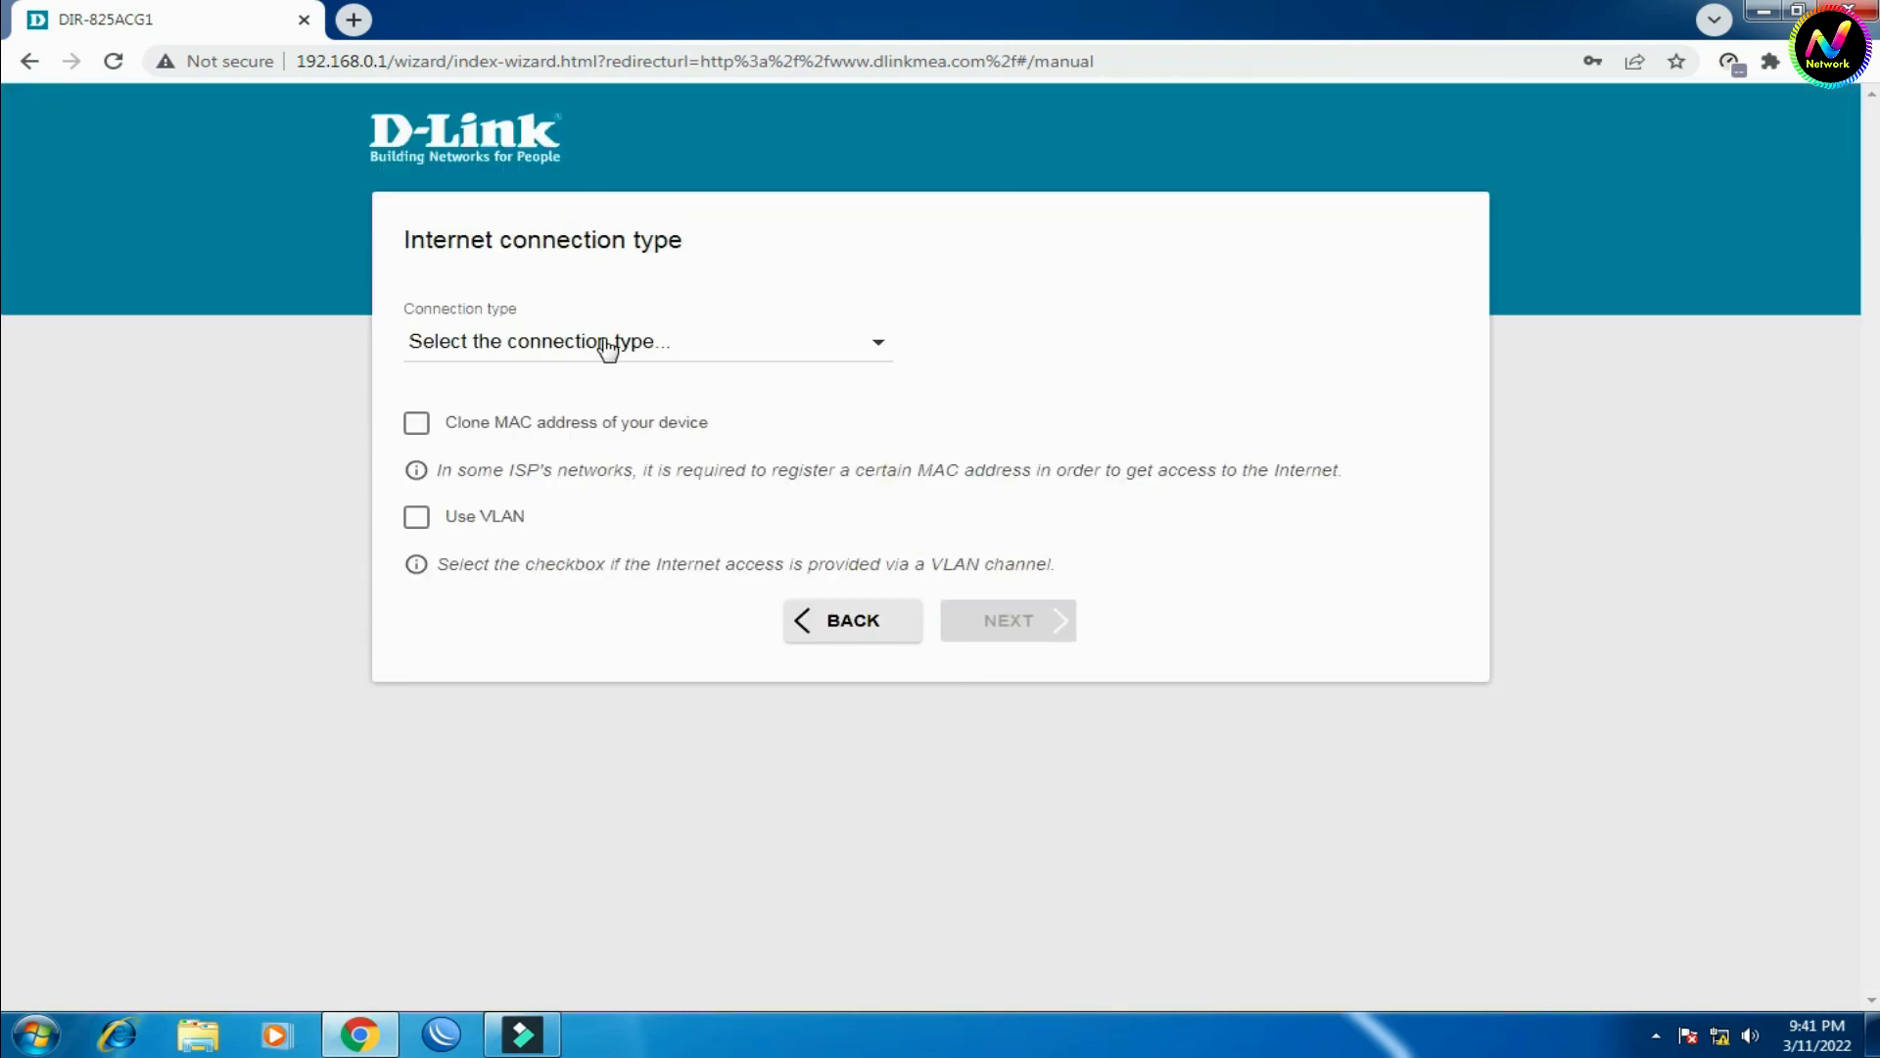
Step: Set the Internet connection type to Dynamic IPv4 and continue
{"action": "left_click", "coordinate": [683, 341]}
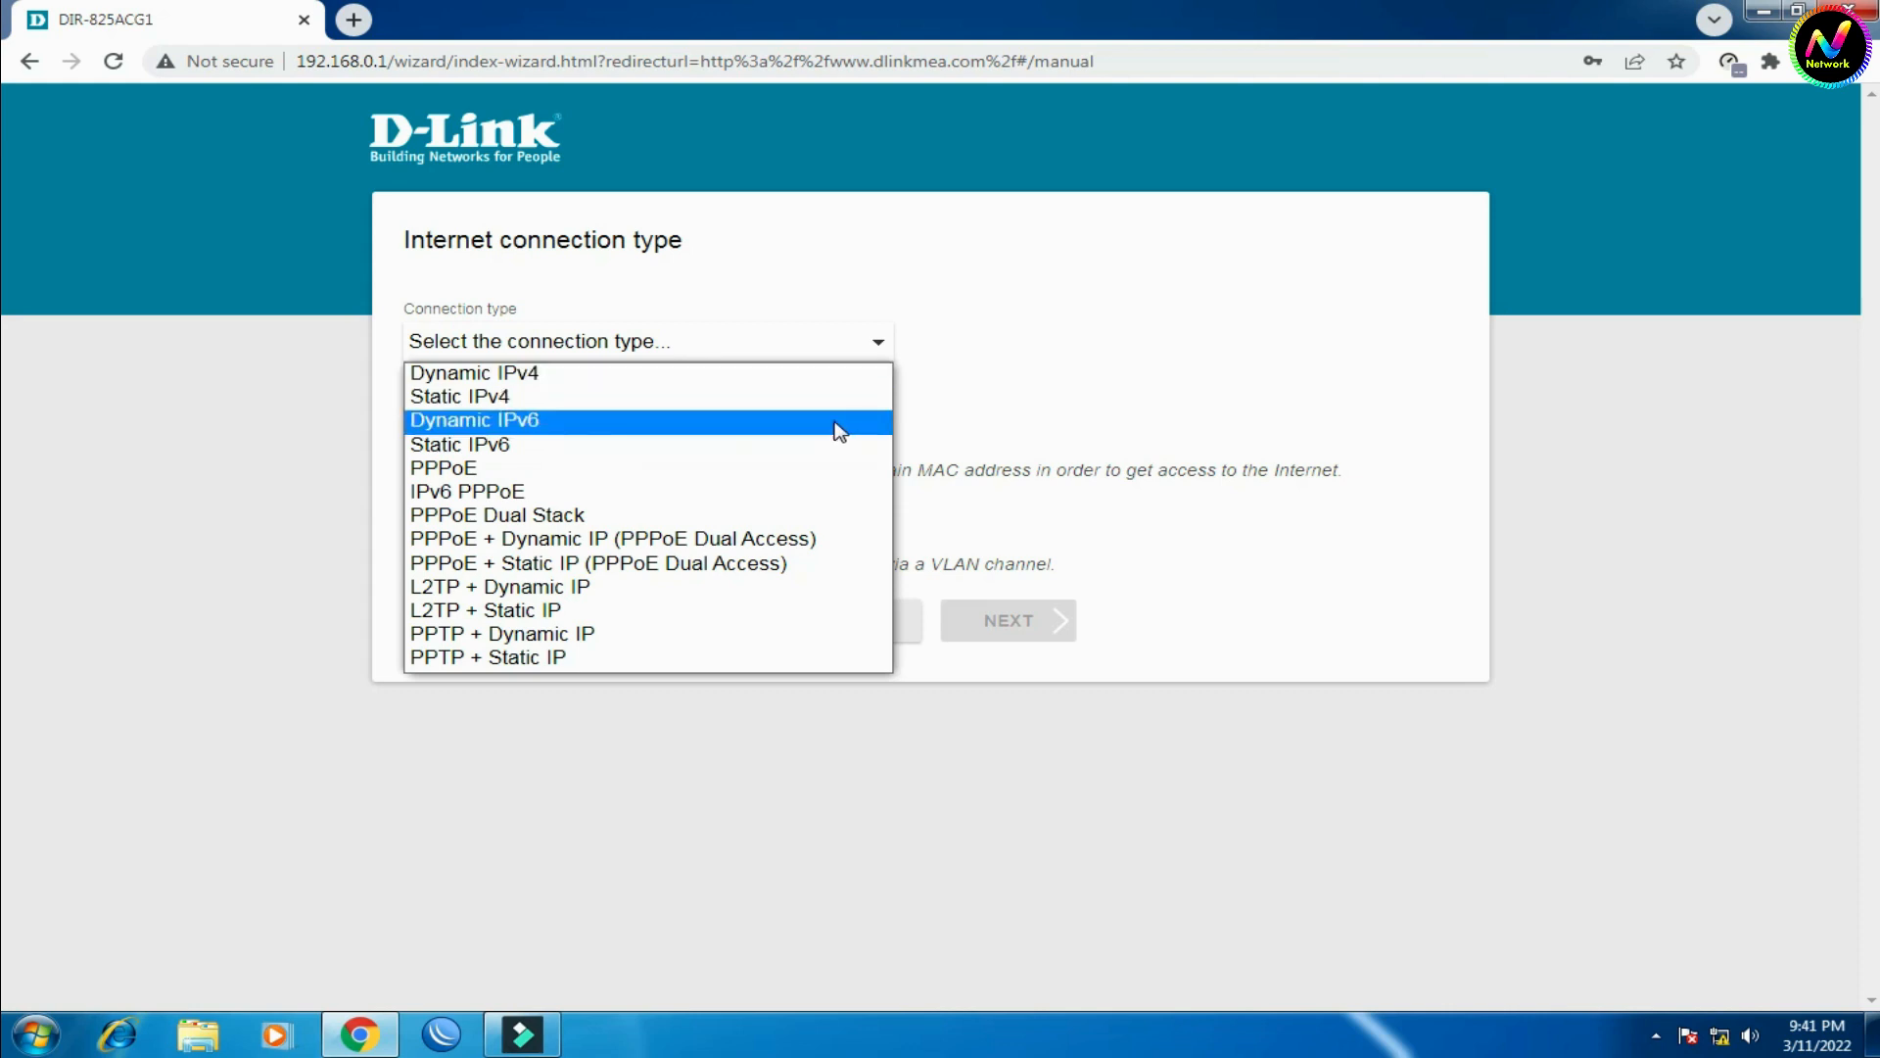
{"action": "left_click", "coordinate": [545, 373]}
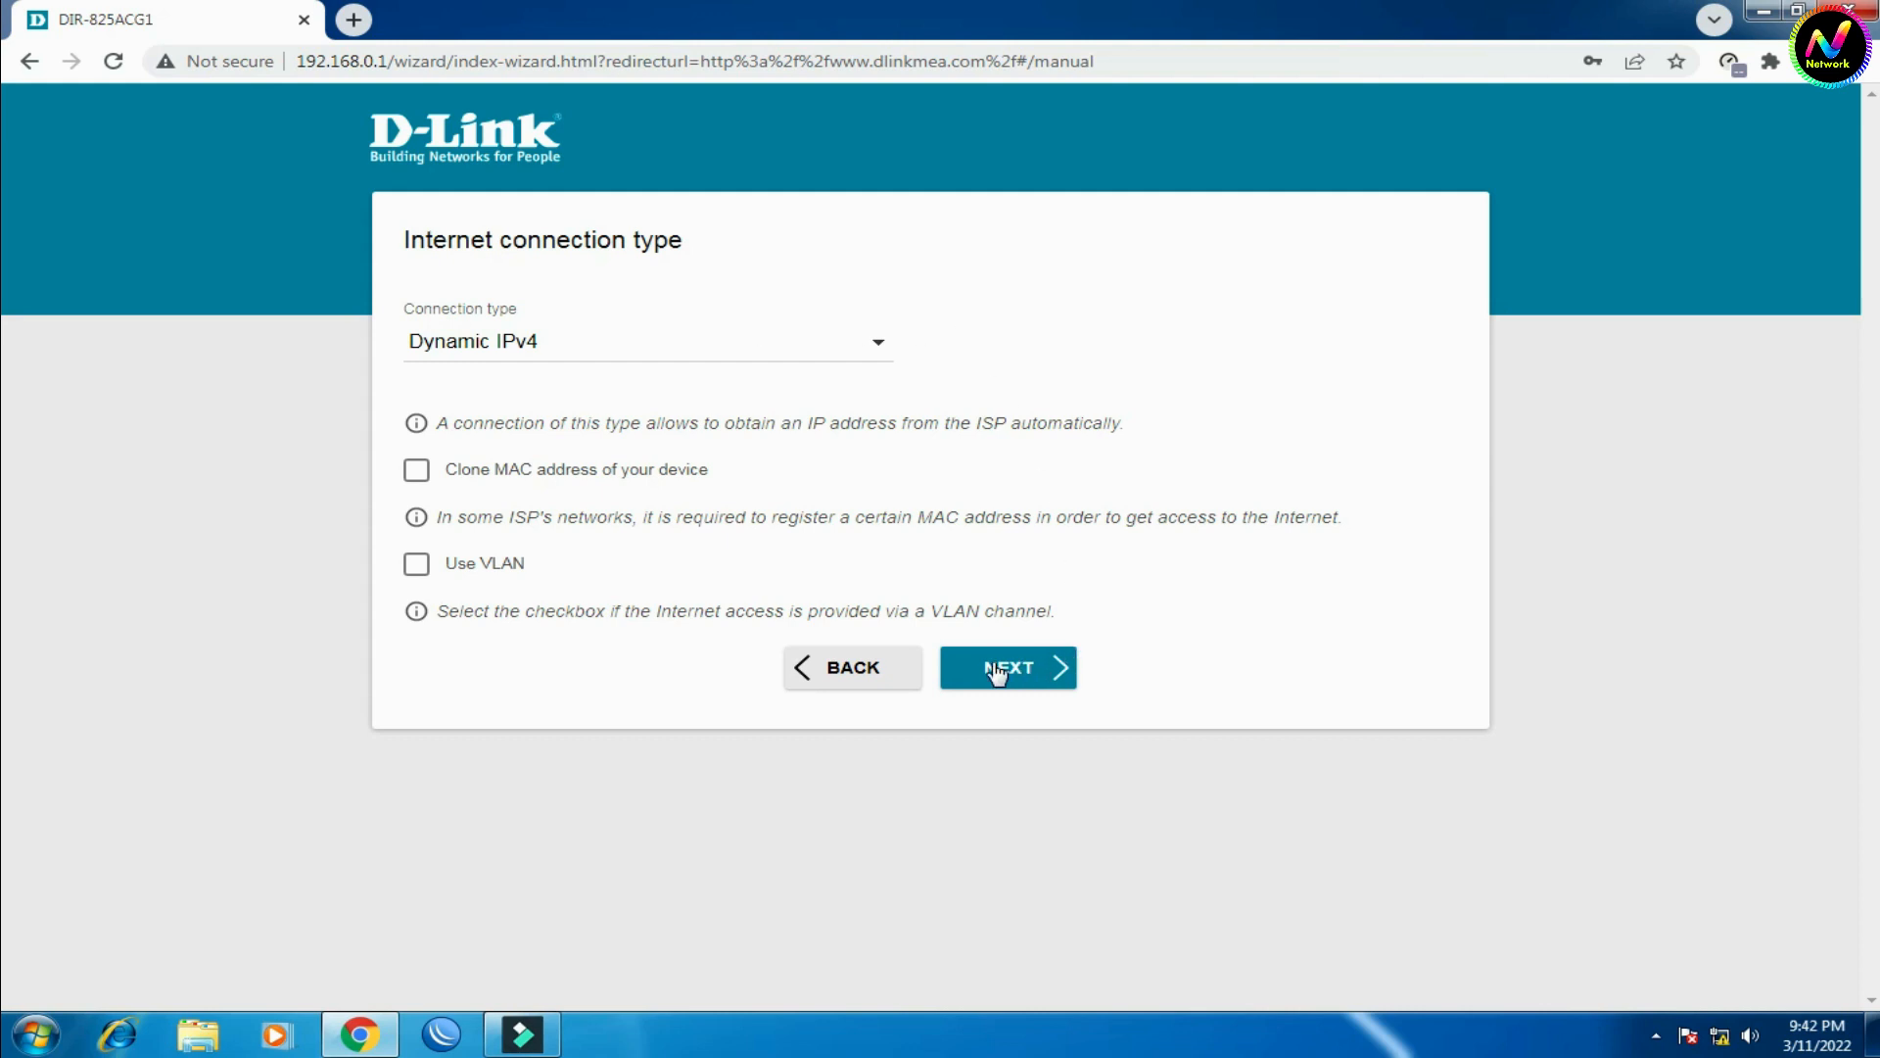
{"action": "left_click", "coordinate": [996, 669]}
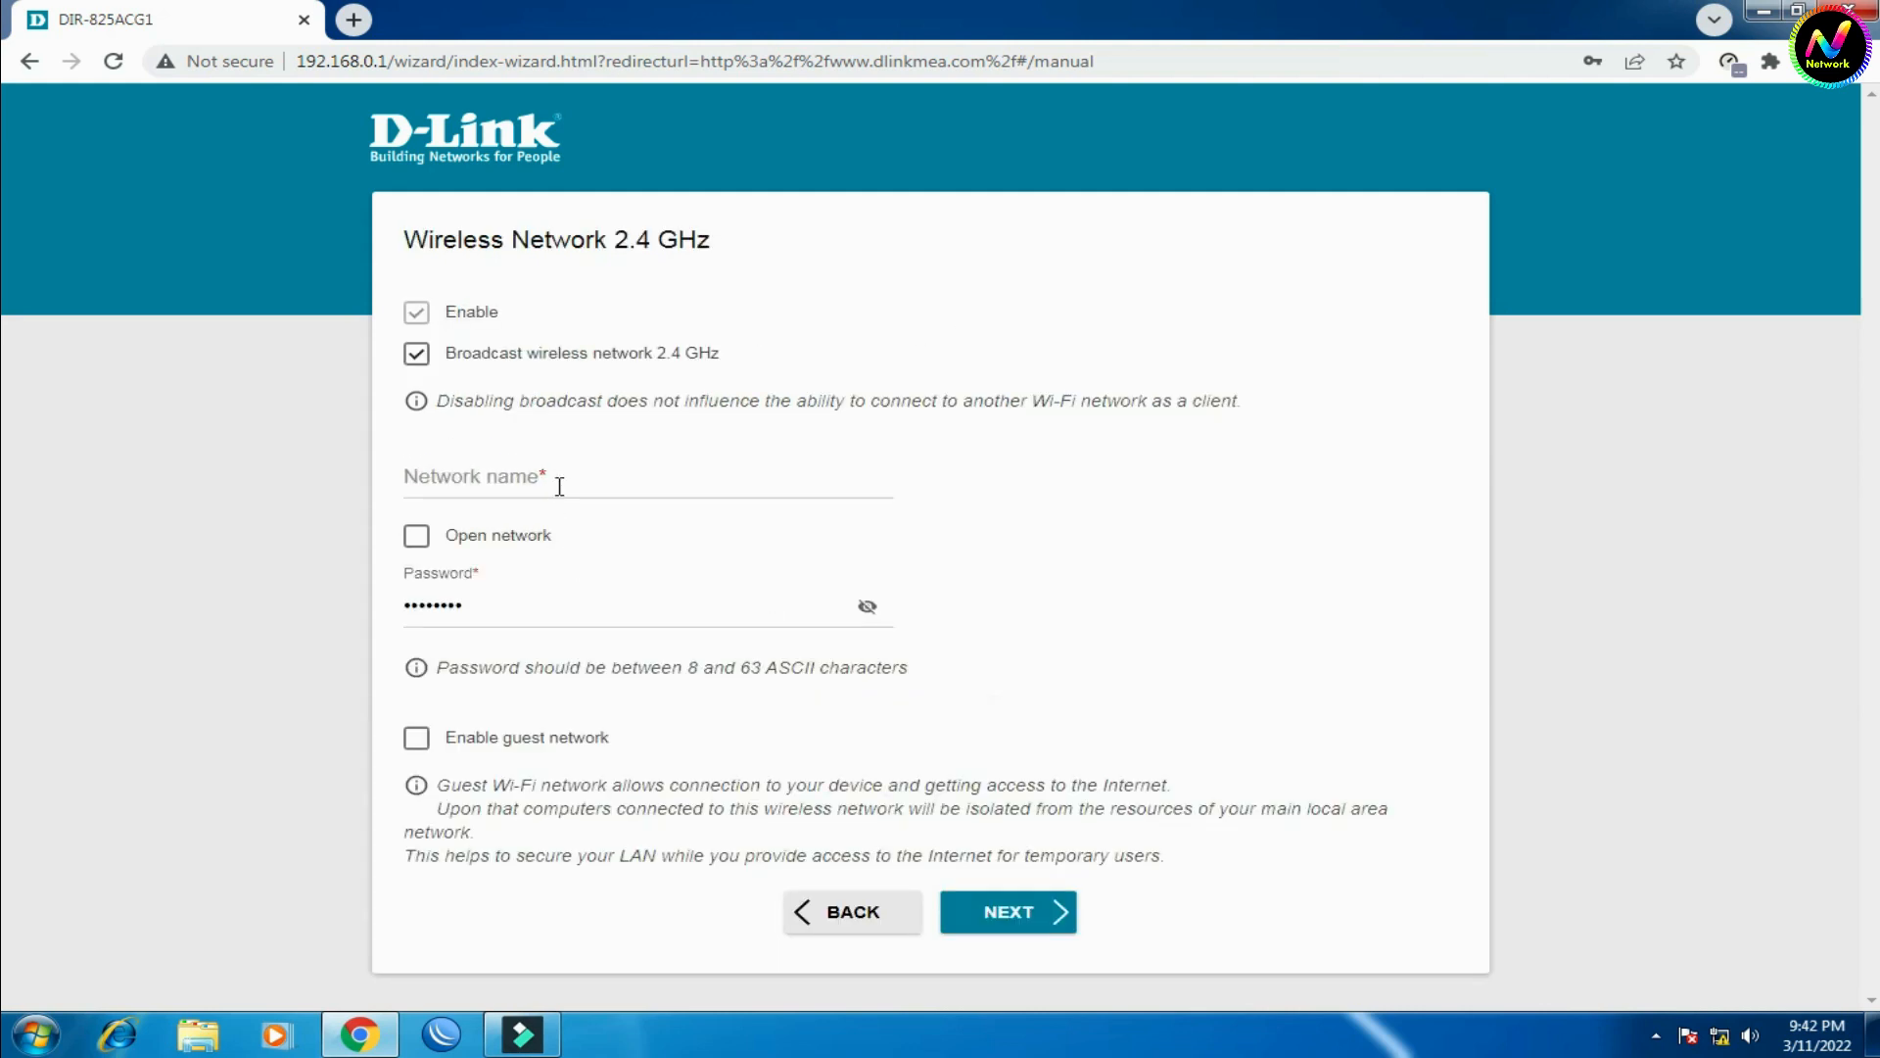
Step: Name the 2.4 GHz wireless network hadi2.4 ghz, enter its Wi-Fi password, and continue
{"action": "left_click", "coordinate": [561, 483]}
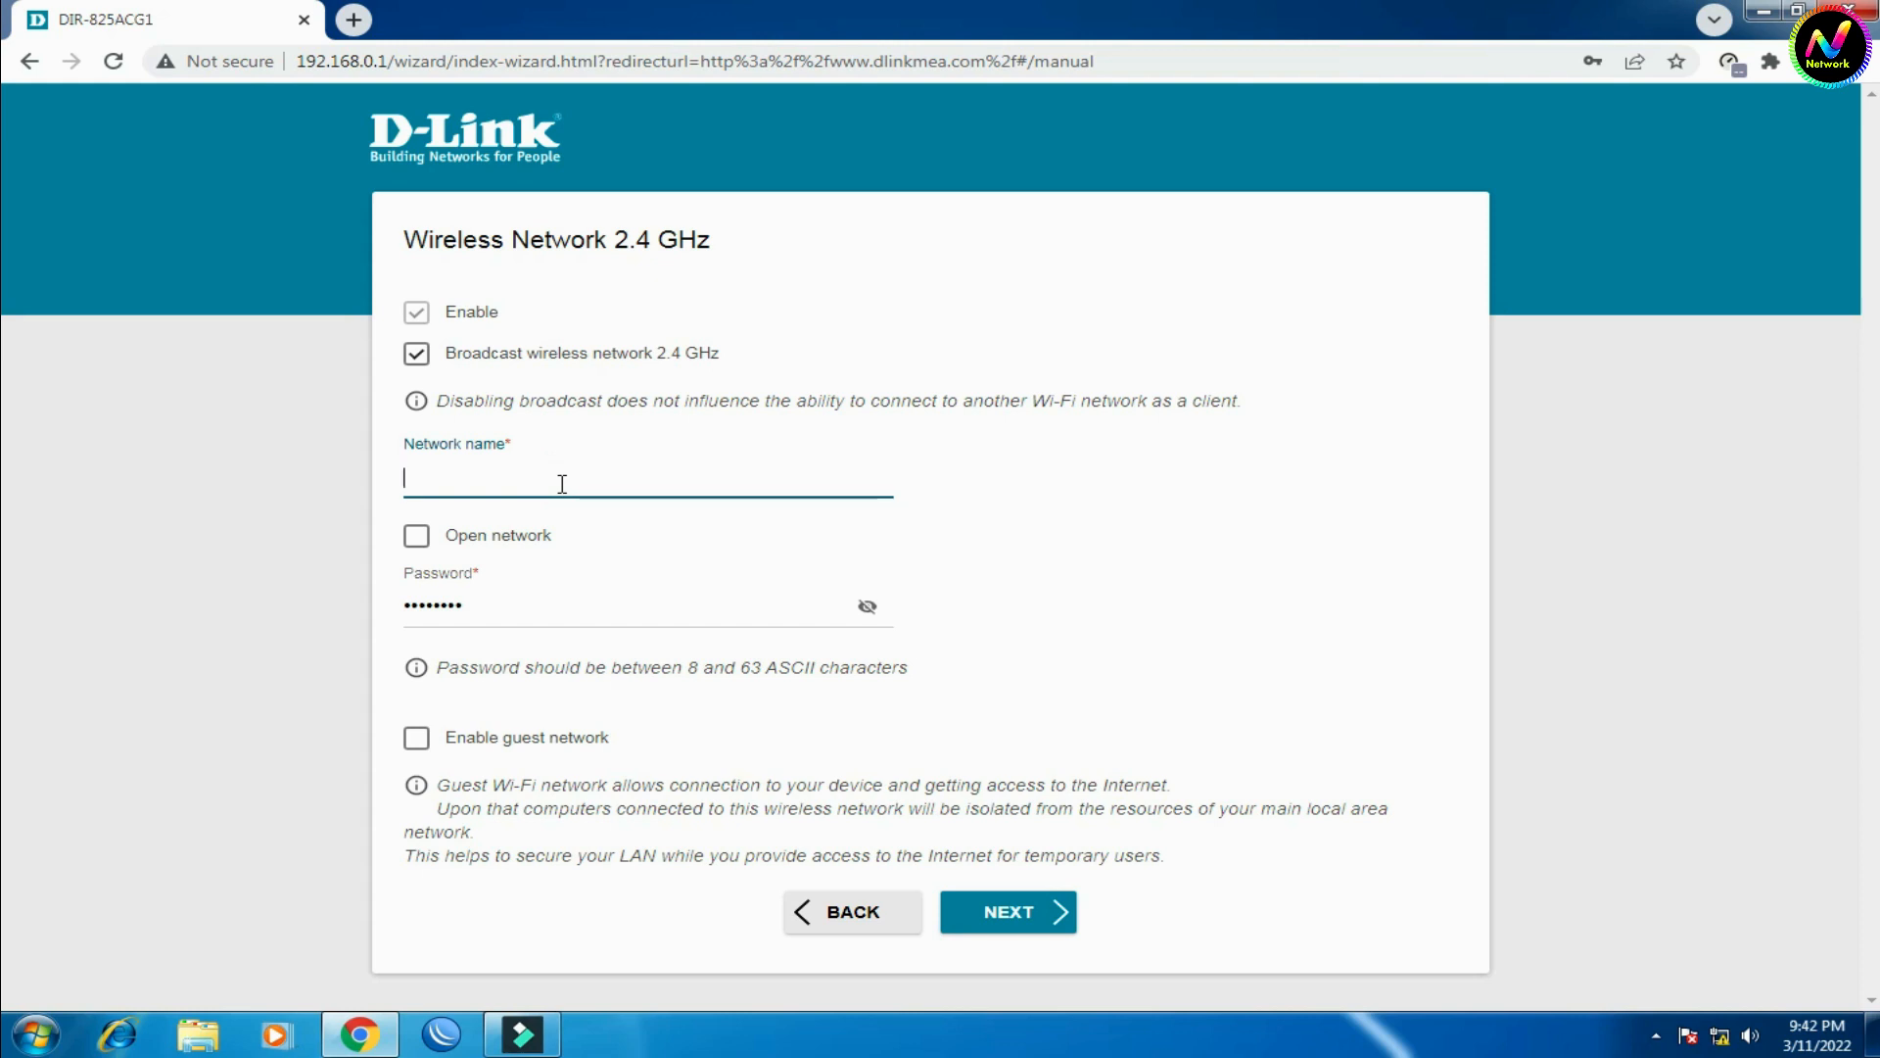
{"action": "type", "text": "hadi2.4 ghz"}
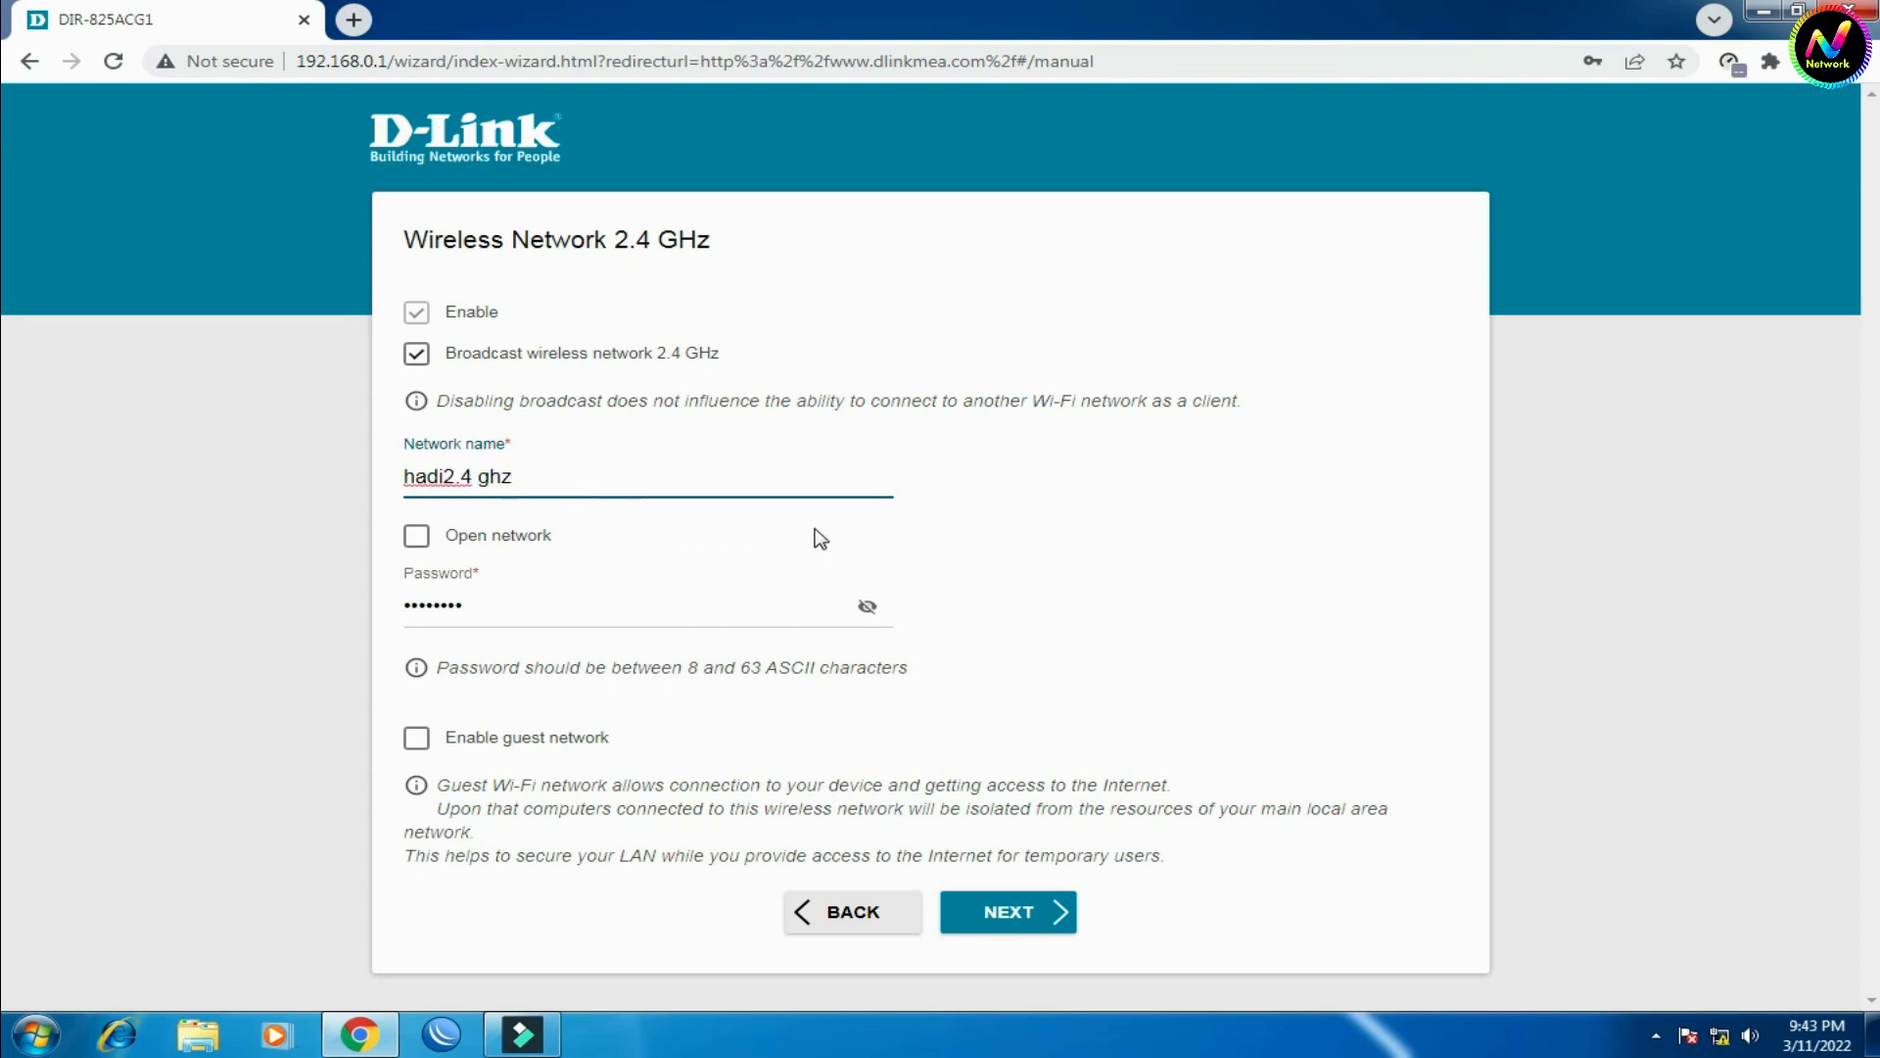
{"action": "double_click", "coordinate": [642, 611]}
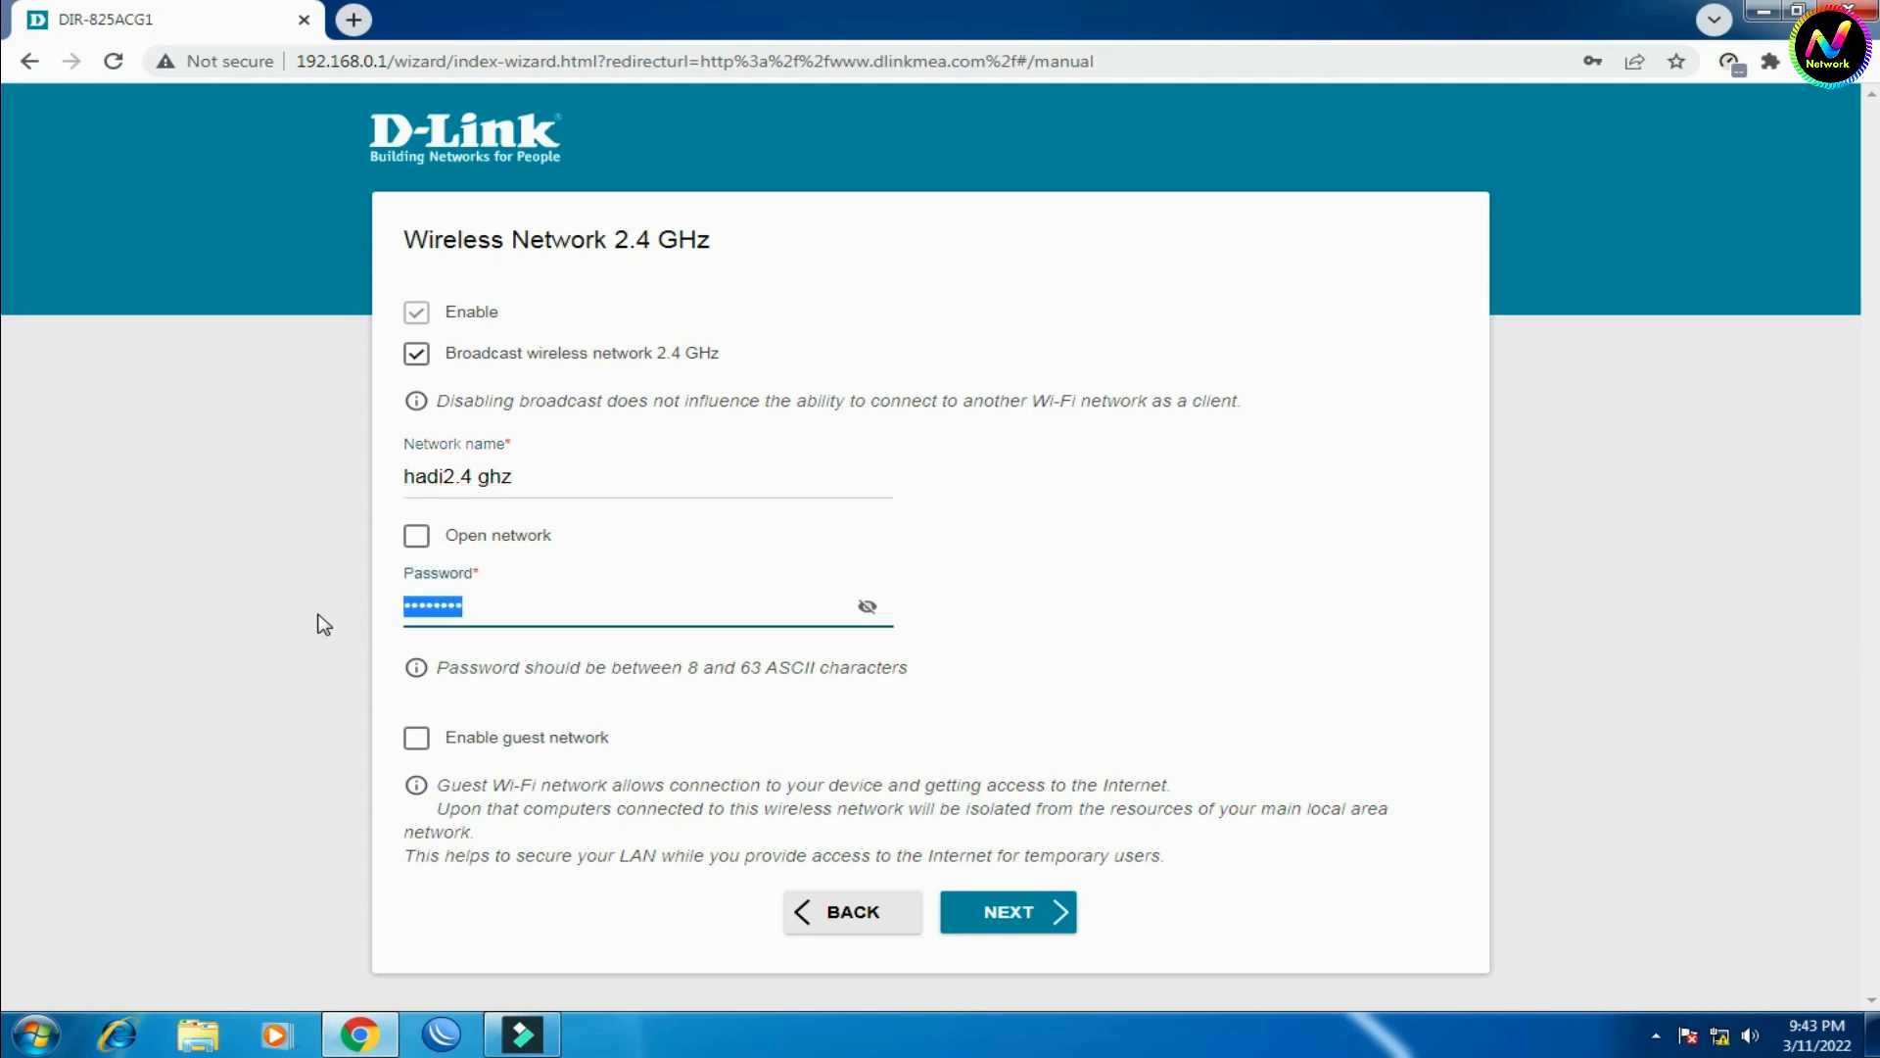
{"action": "left_click", "coordinate": [999, 920]}
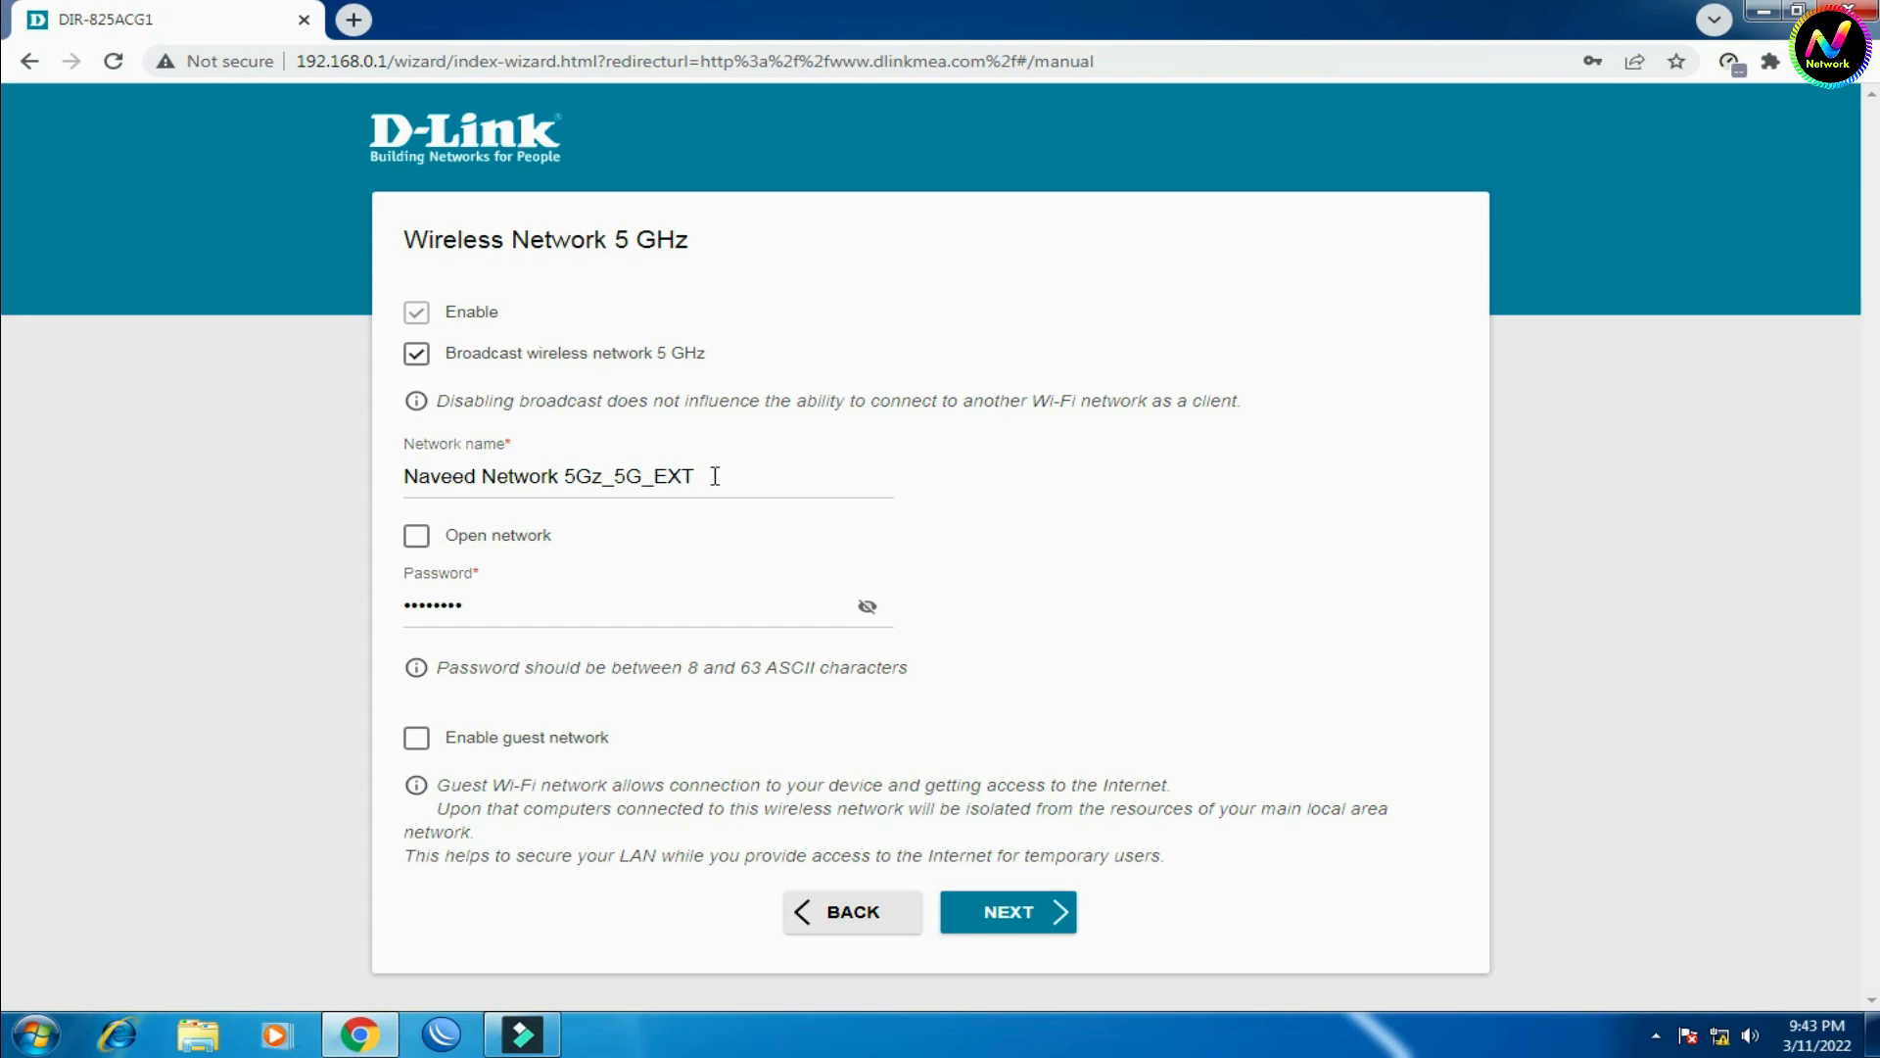
Step: Rename the 5 GHz wireless network to hadi 5ghz, enter its Wi-Fi password, and continue
{"action": "left_click_drag", "start_coordinate": [721, 466], "coordinate": [378, 512]}
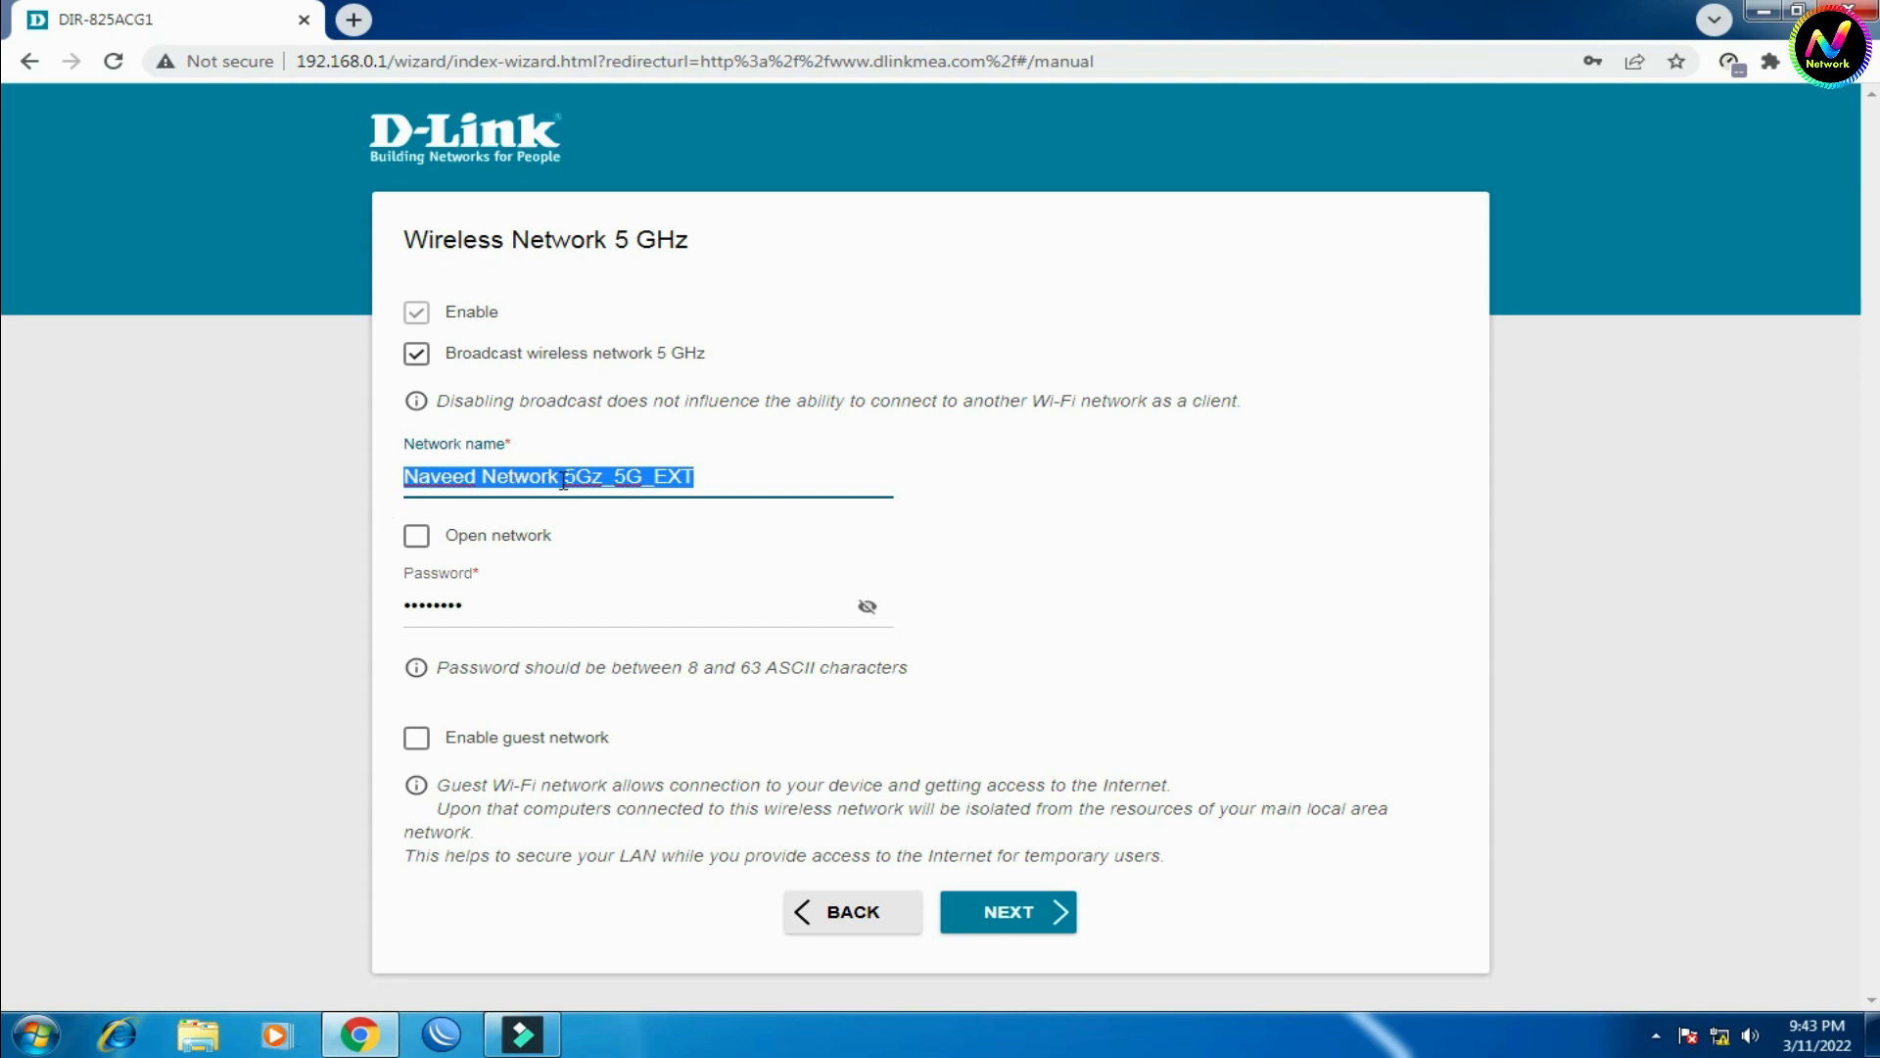
{"action": "type", "text": "h"}
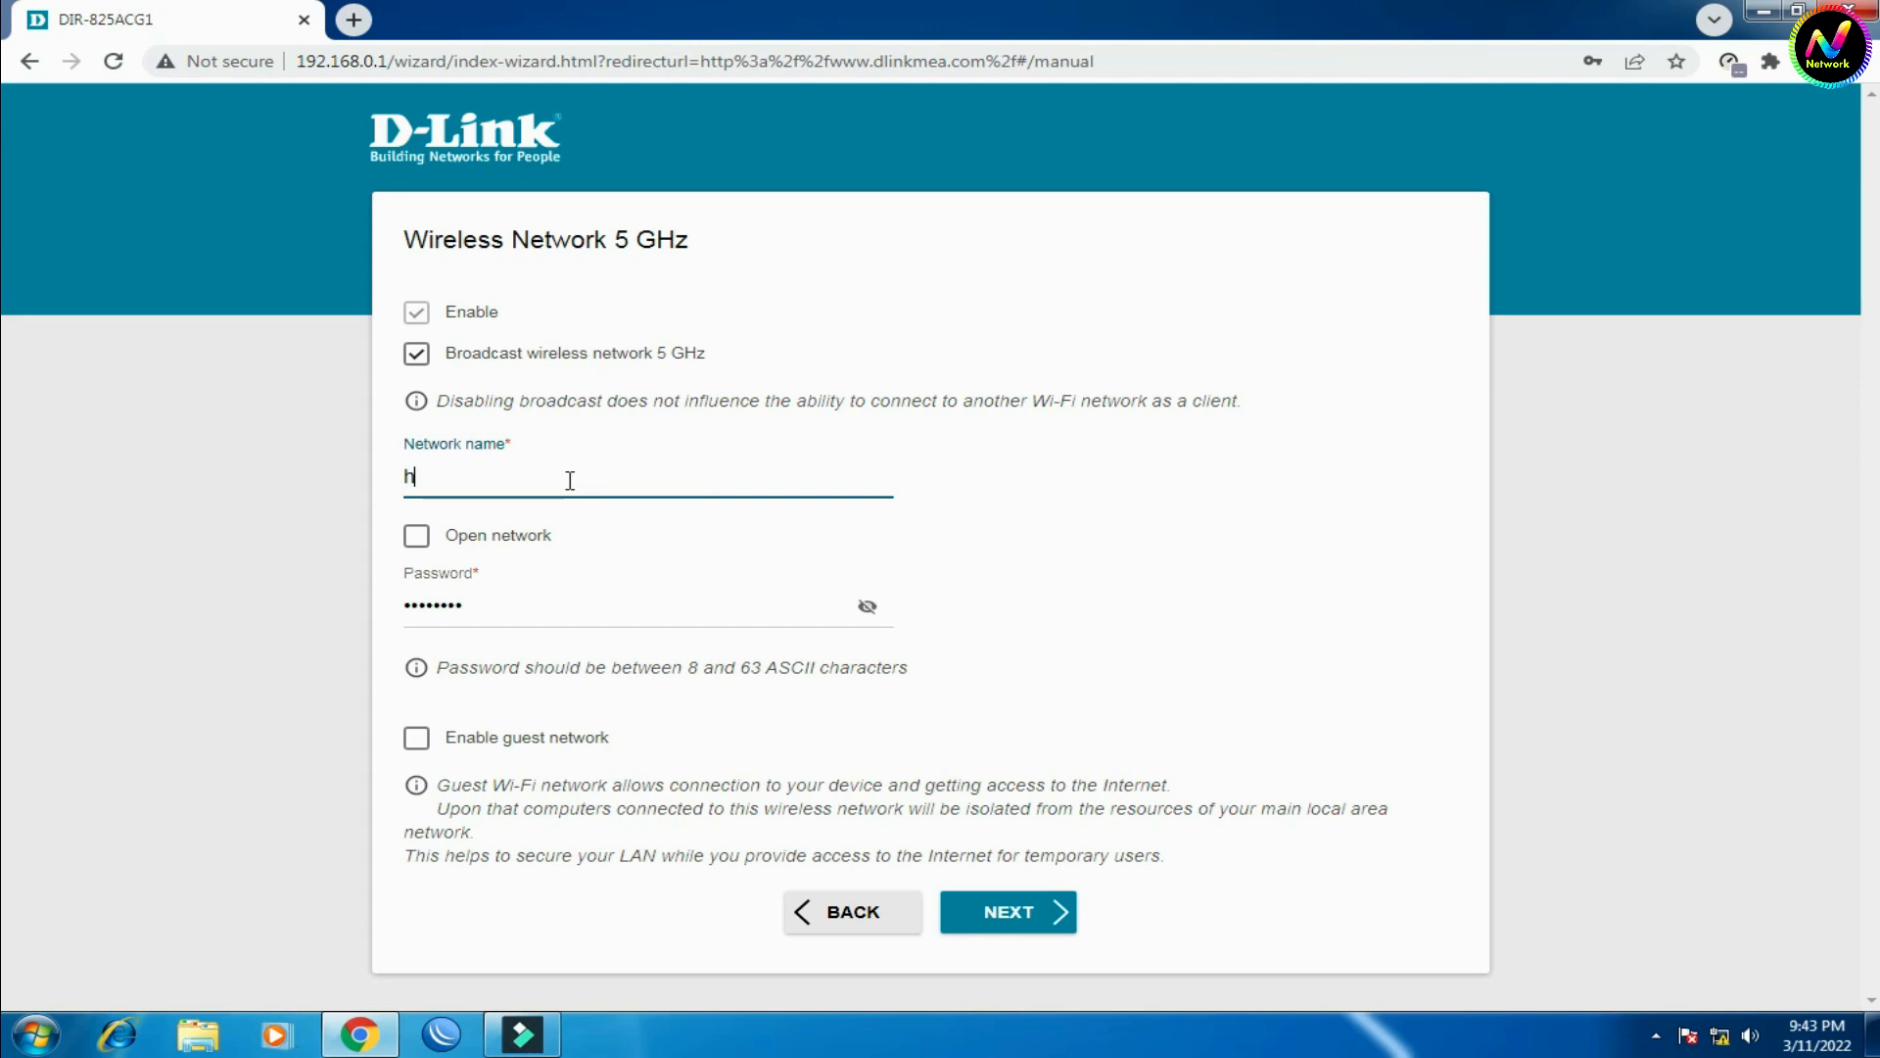
{"action": "type", "text": "adi 5ghz"}
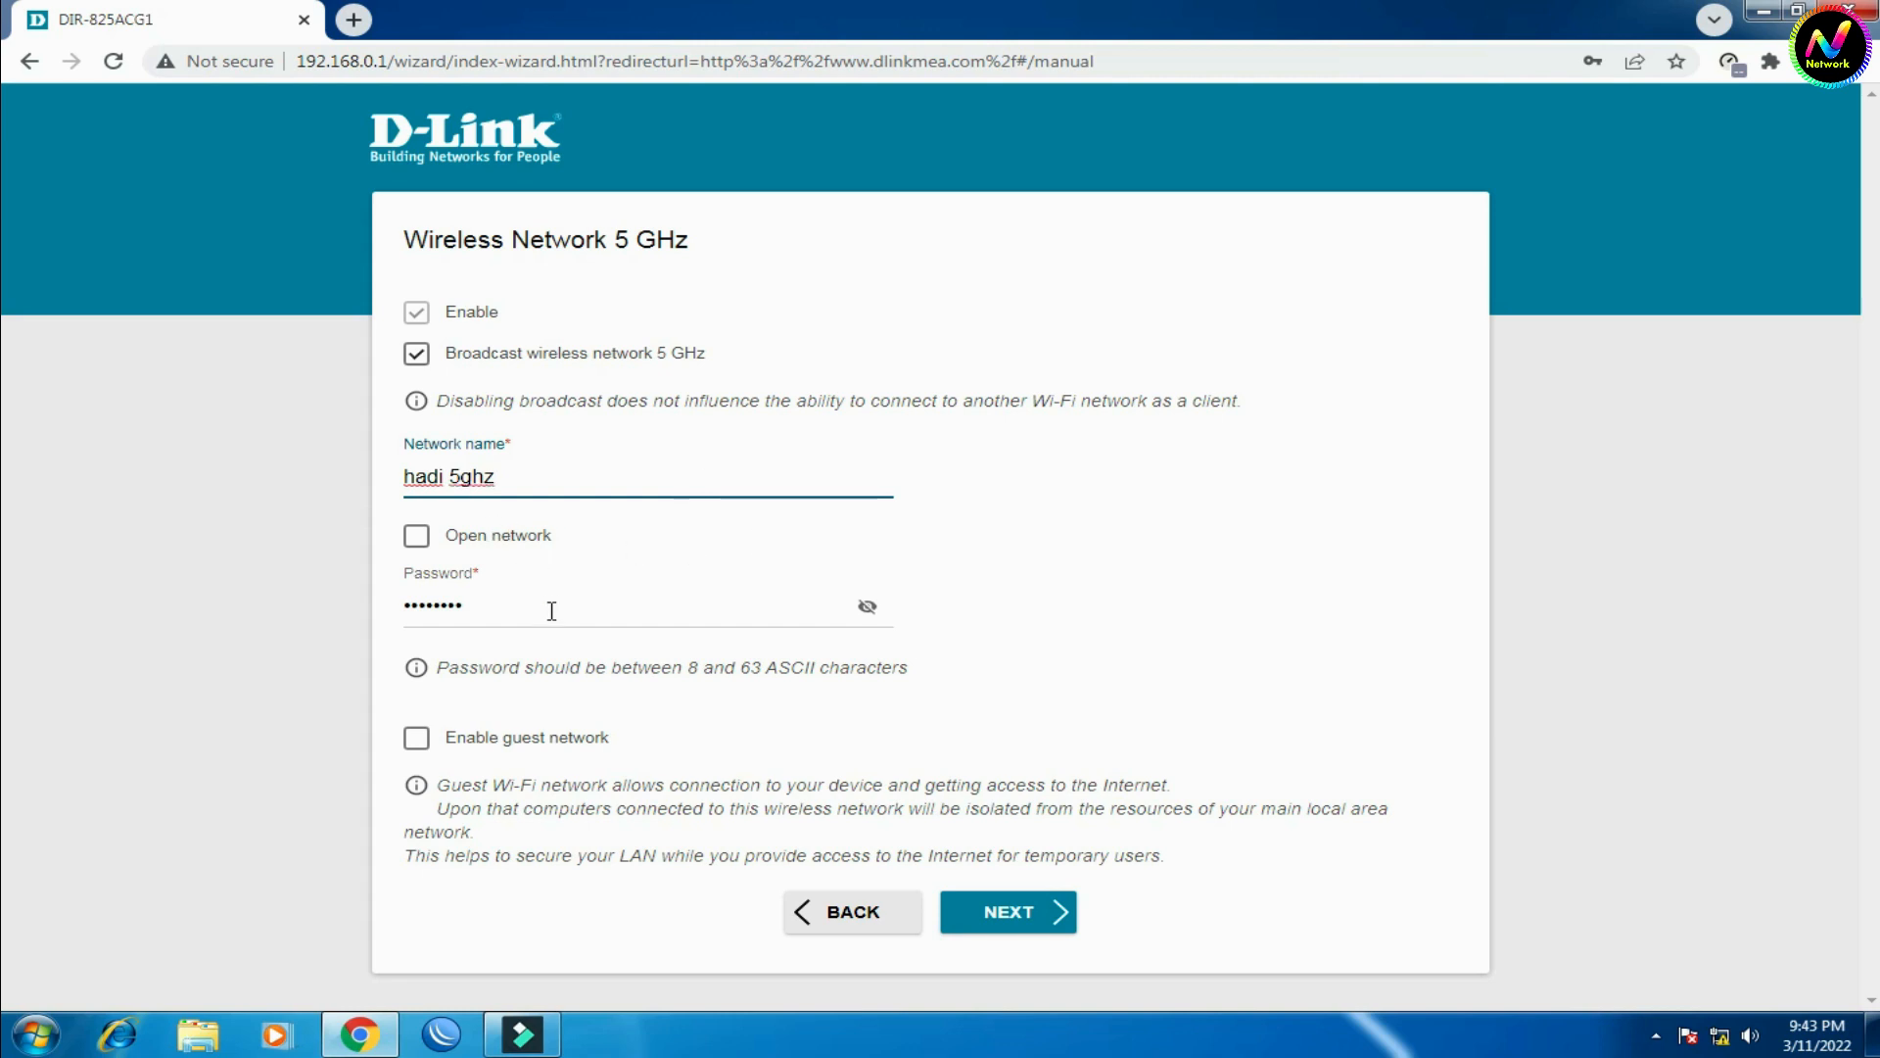
{"action": "left_click_drag", "start_coordinate": [664, 601], "coordinate": [199, 601]}
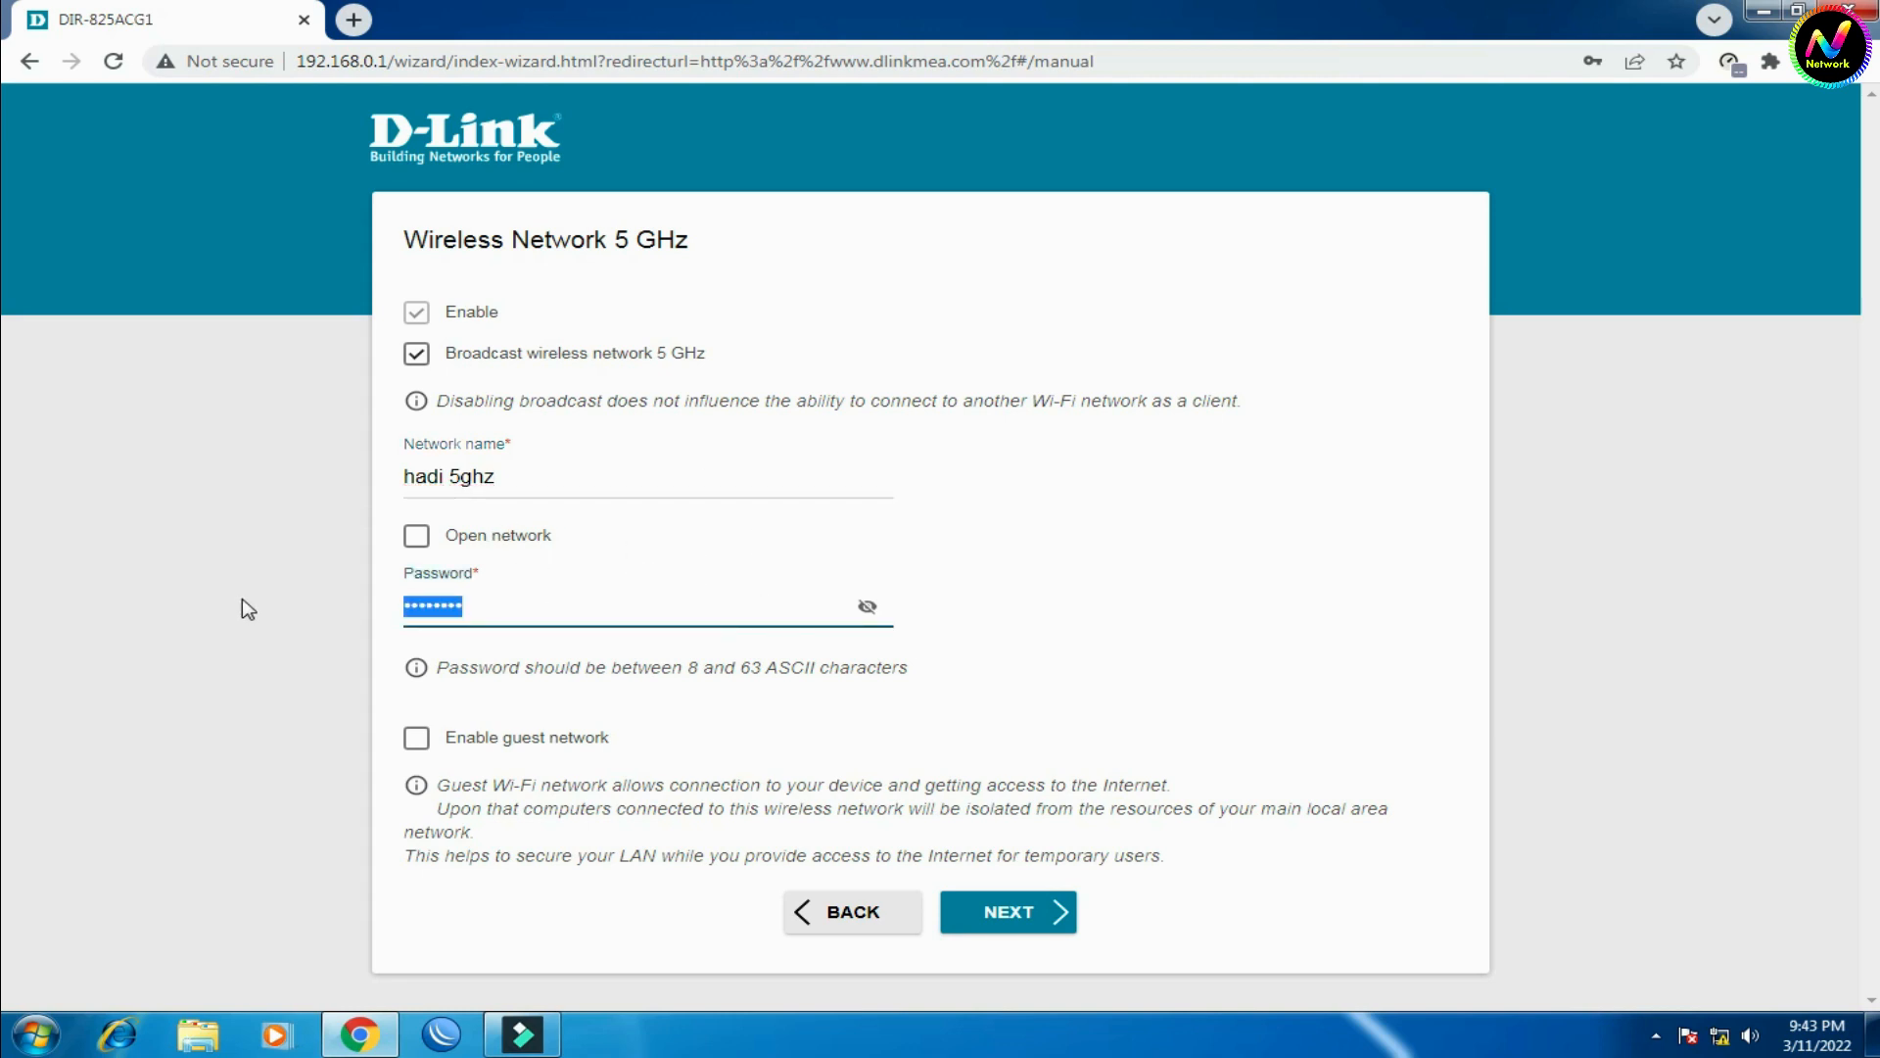
{"action": "type", "text": "••••••••"}
{"action": "left_click", "coordinate": [972, 913]}
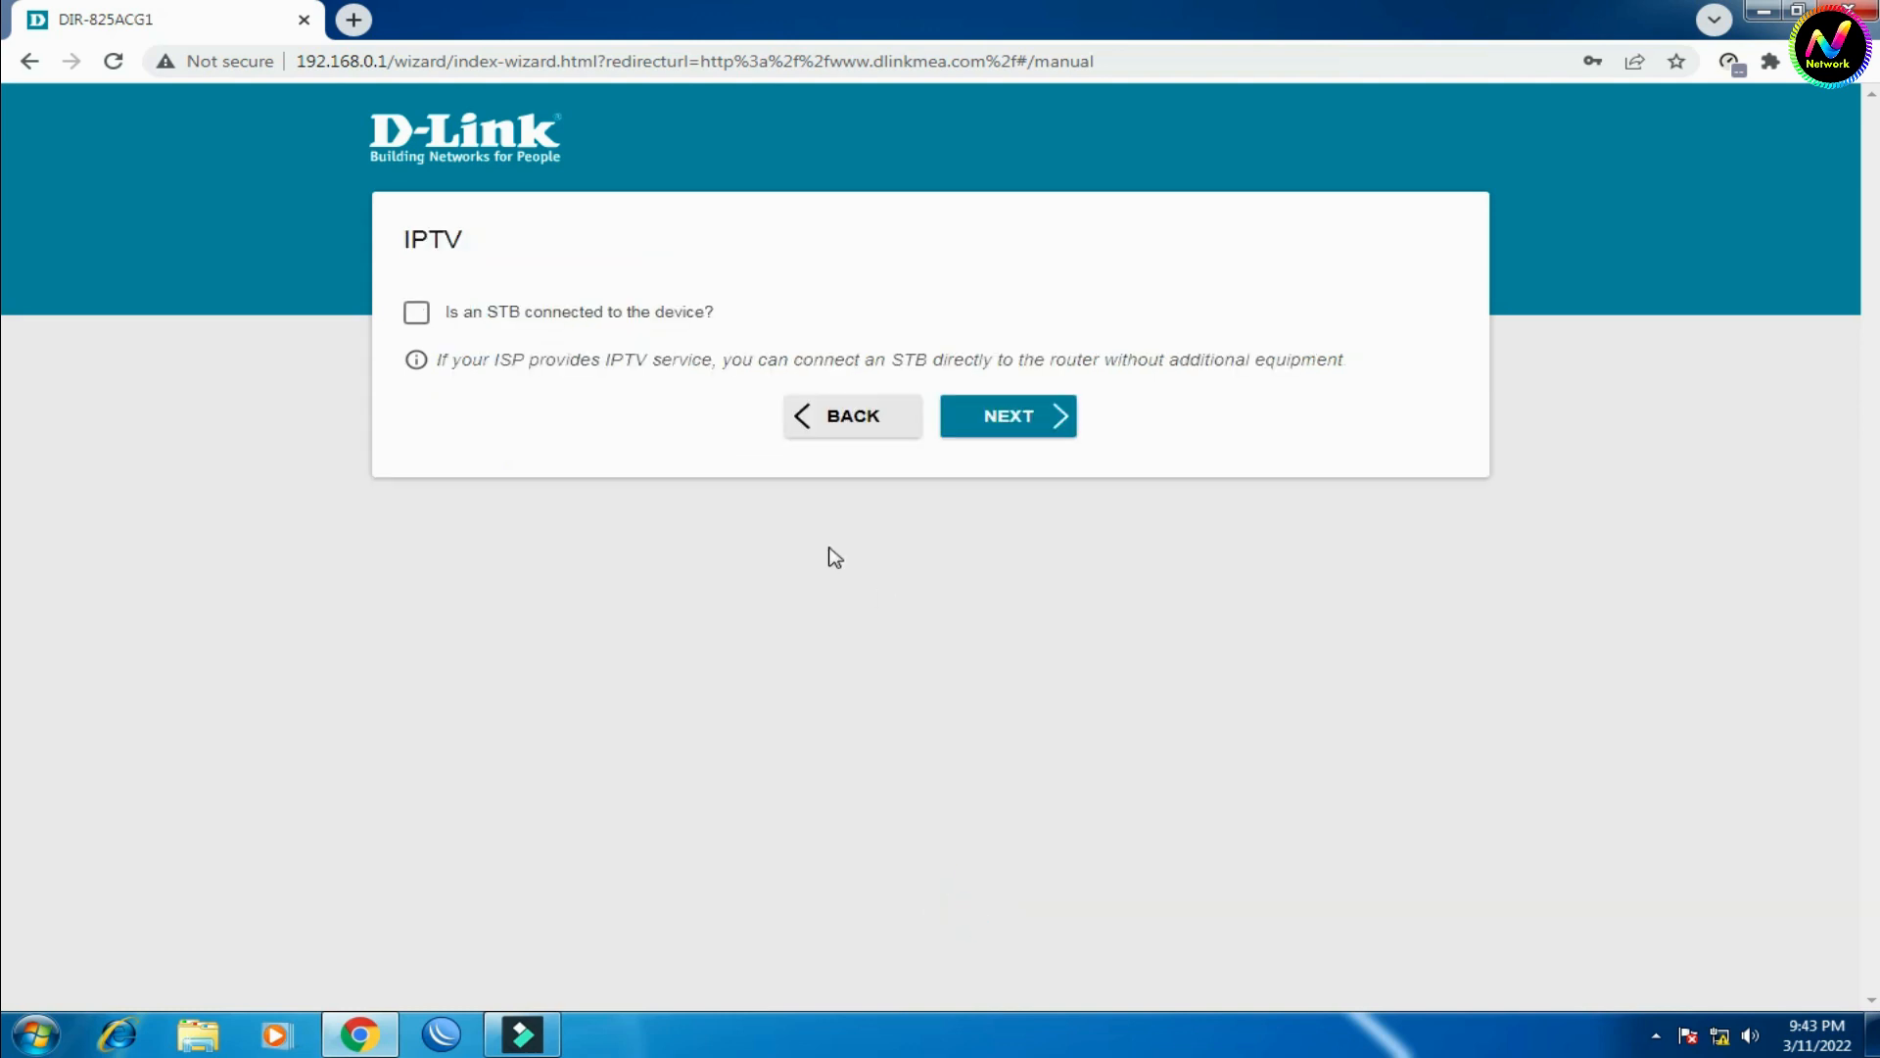
Step: Skip the IPTV page, then set a new web-interface password and continue
{"action": "left_click", "coordinate": [1019, 427]}
{"action": "left_click", "coordinate": [1015, 425]}
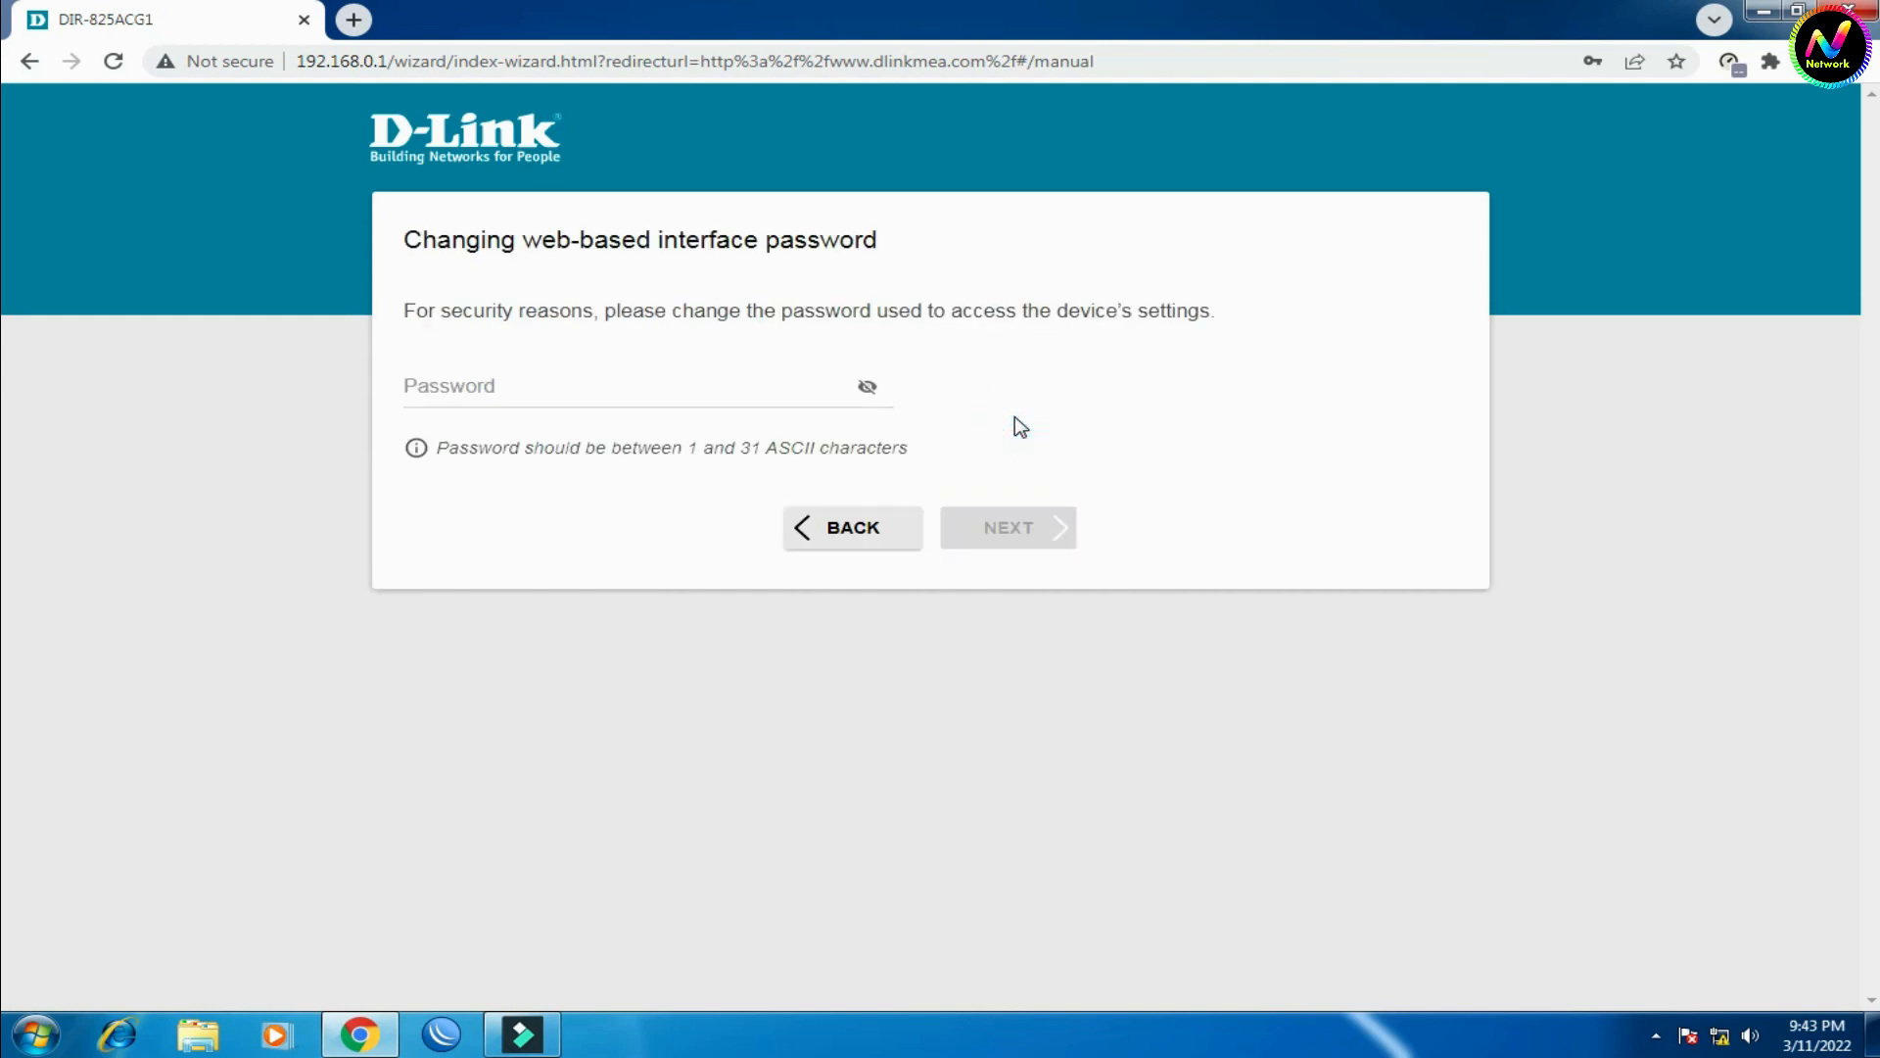
{"action": "left_click", "coordinate": [691, 388]}
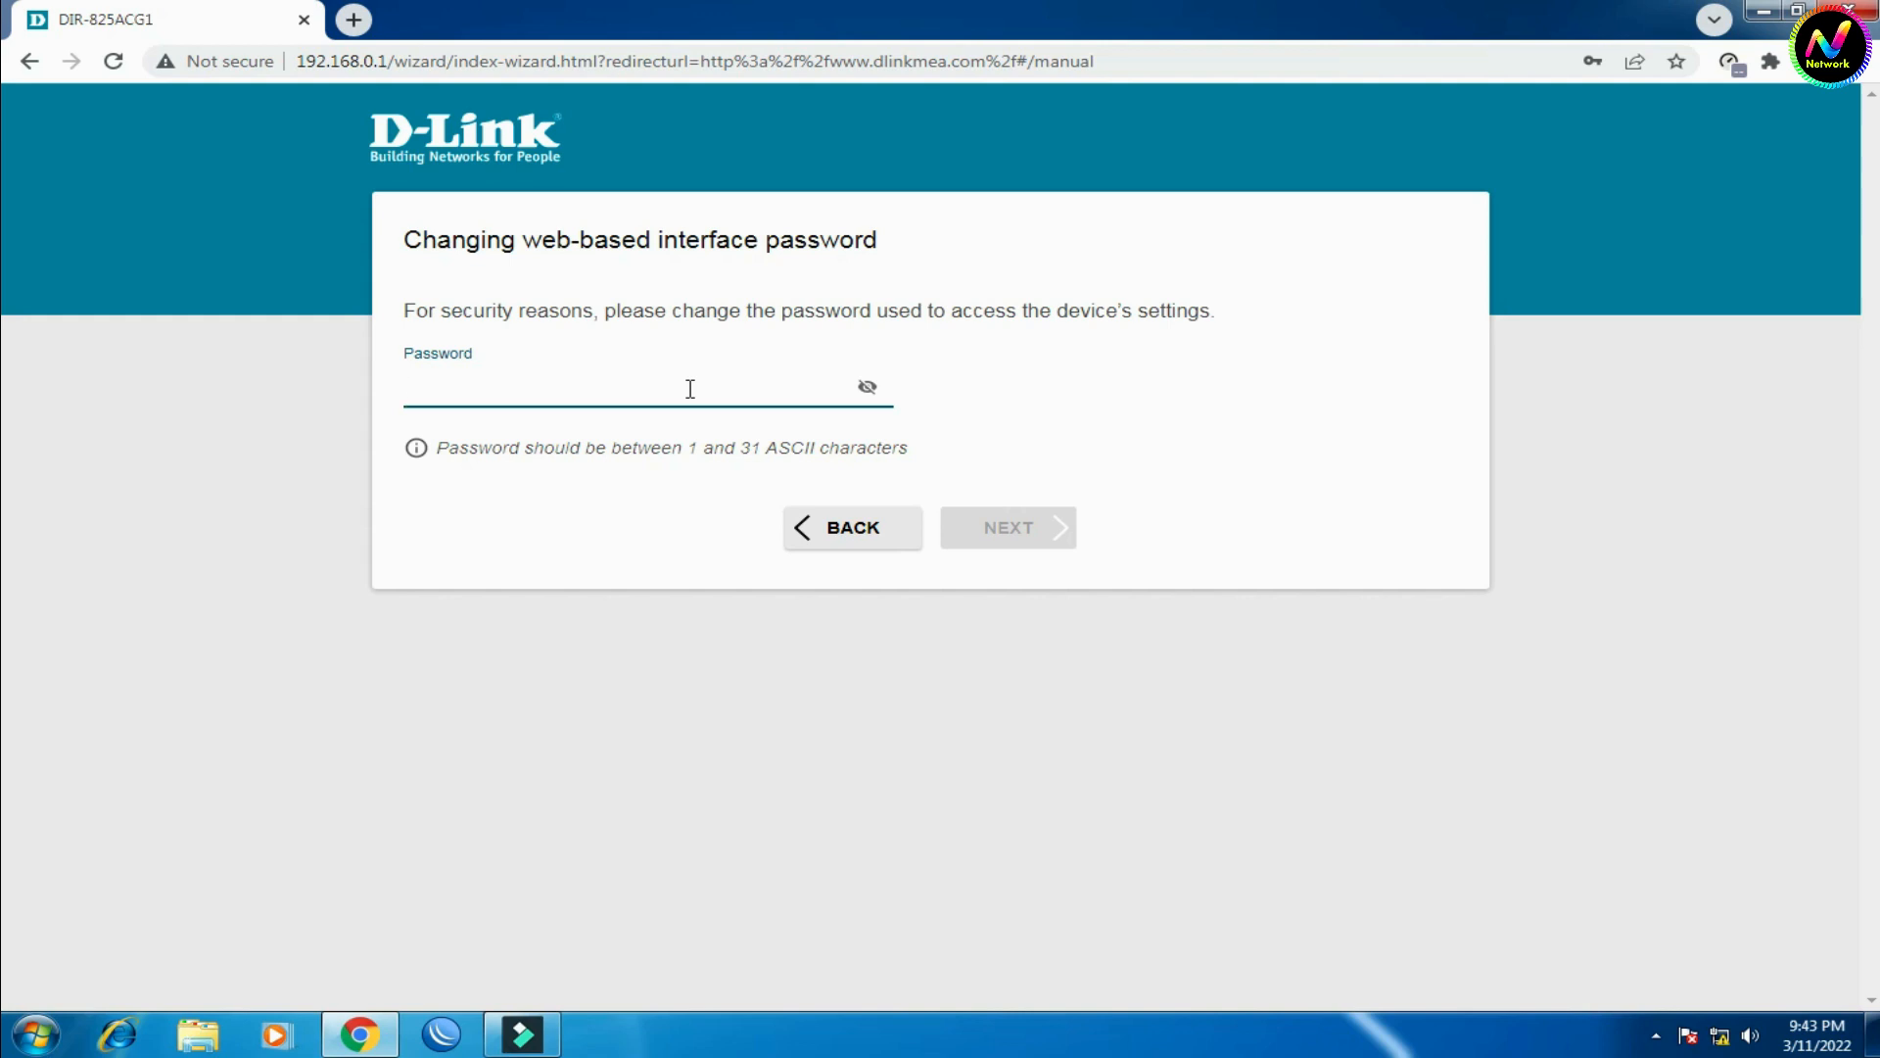
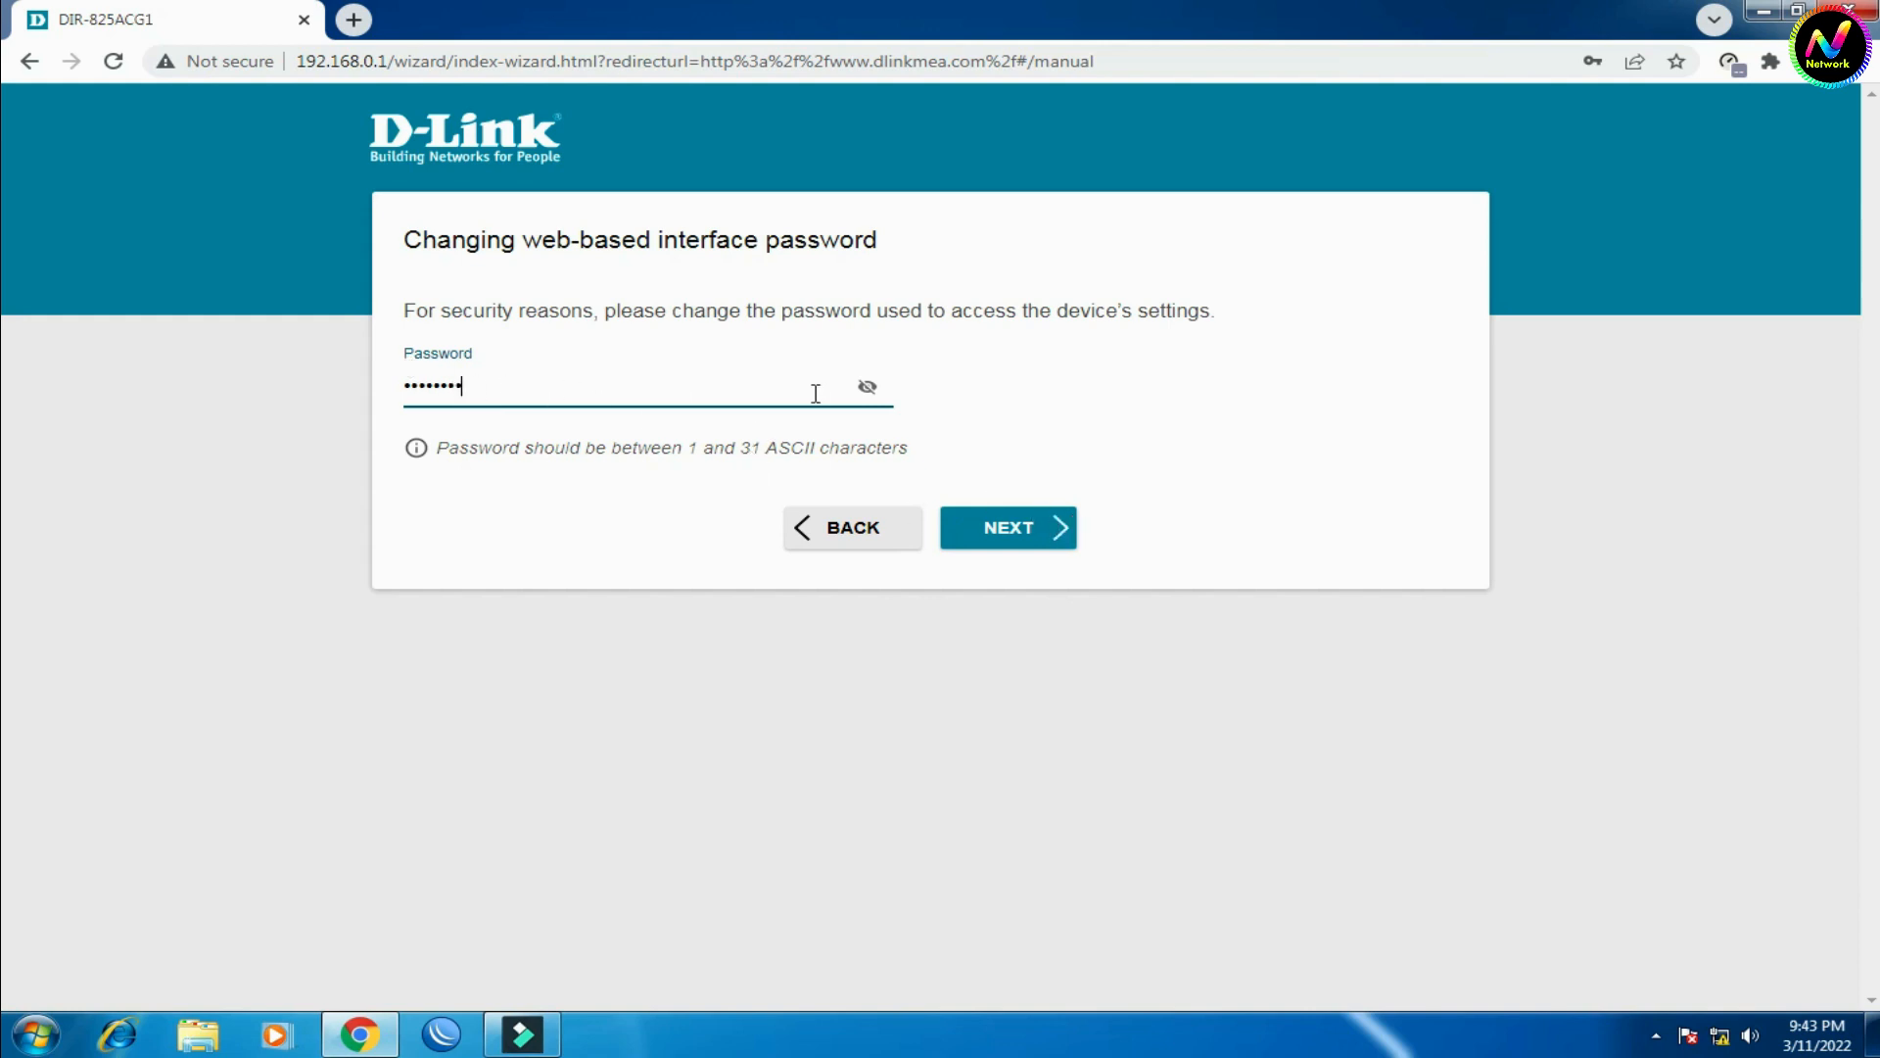
{"action": "left_click", "coordinate": [868, 388]}
{"action": "left_click", "coordinate": [869, 388]}
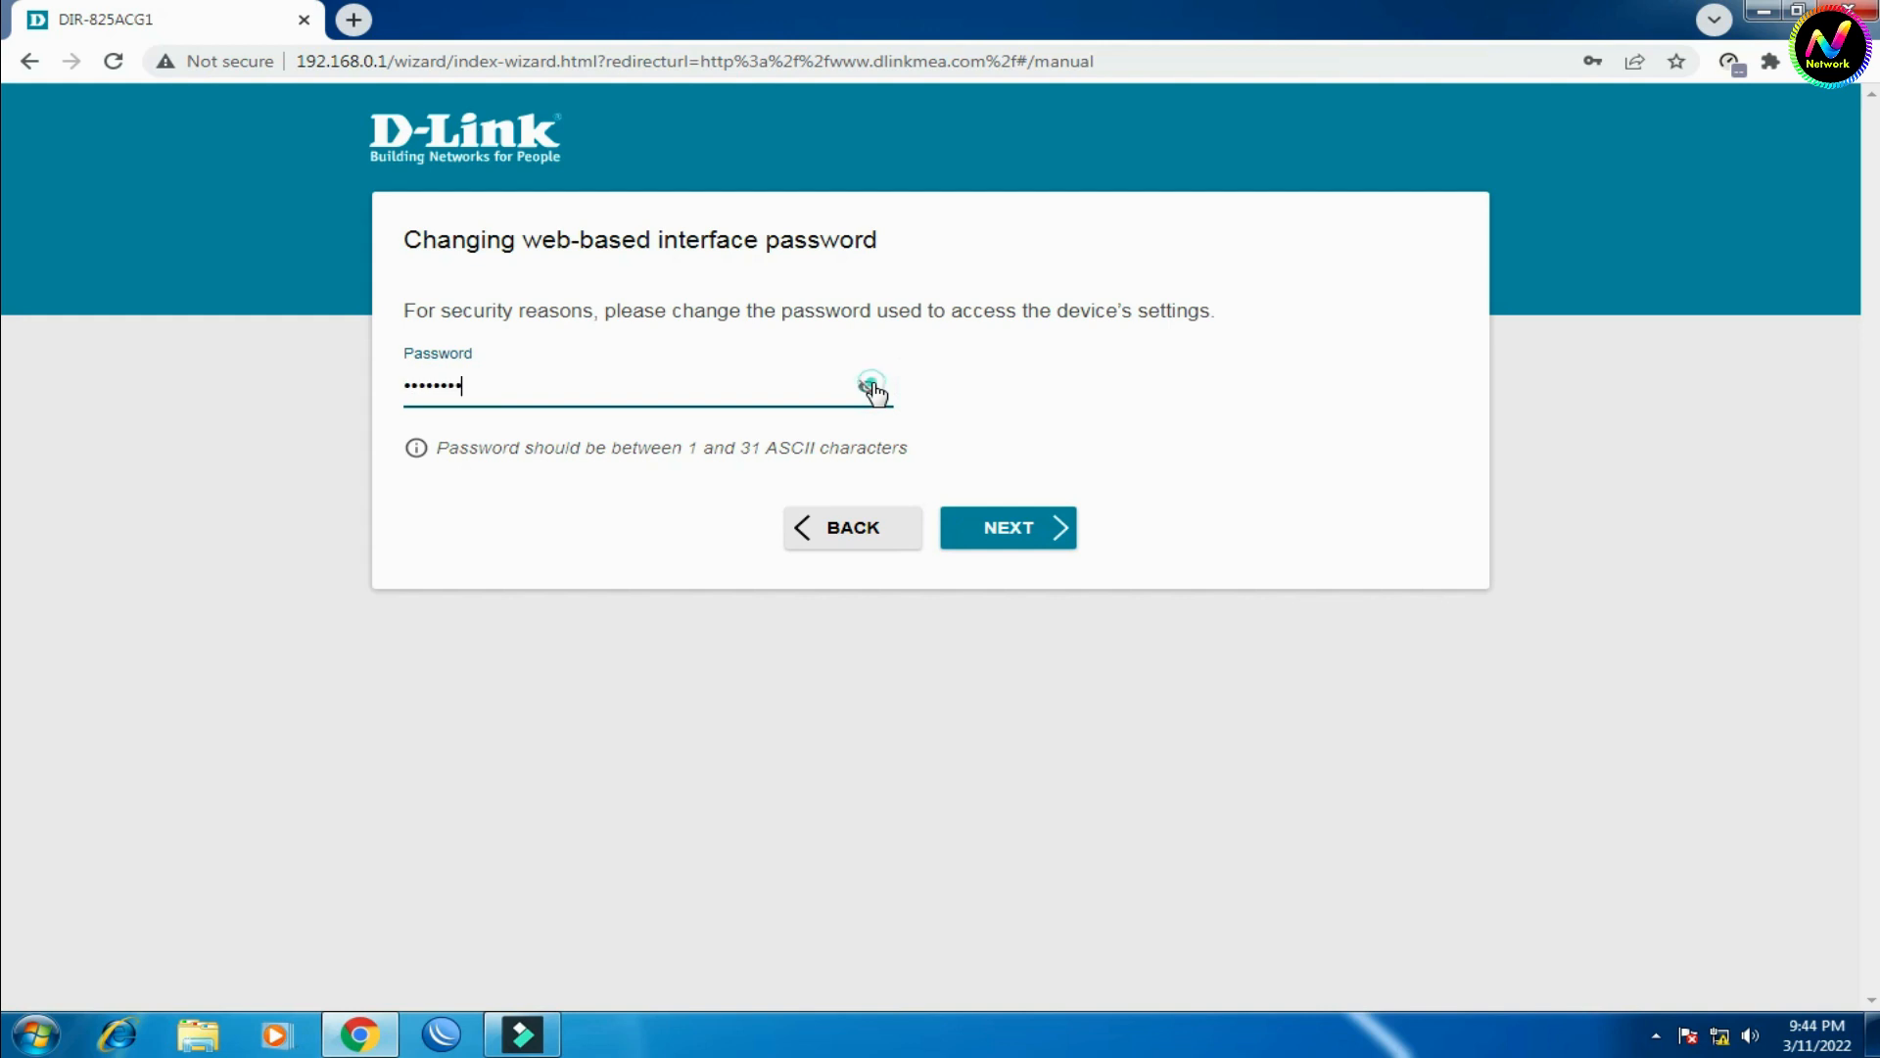
{"action": "left_click", "coordinate": [1036, 531]}
Step: Apply the configuration from the summary and finish the wizard
{"action": "scroll", "coordinate": [881, 637], "scroll_direction": "down", "scroll_amount": 2}
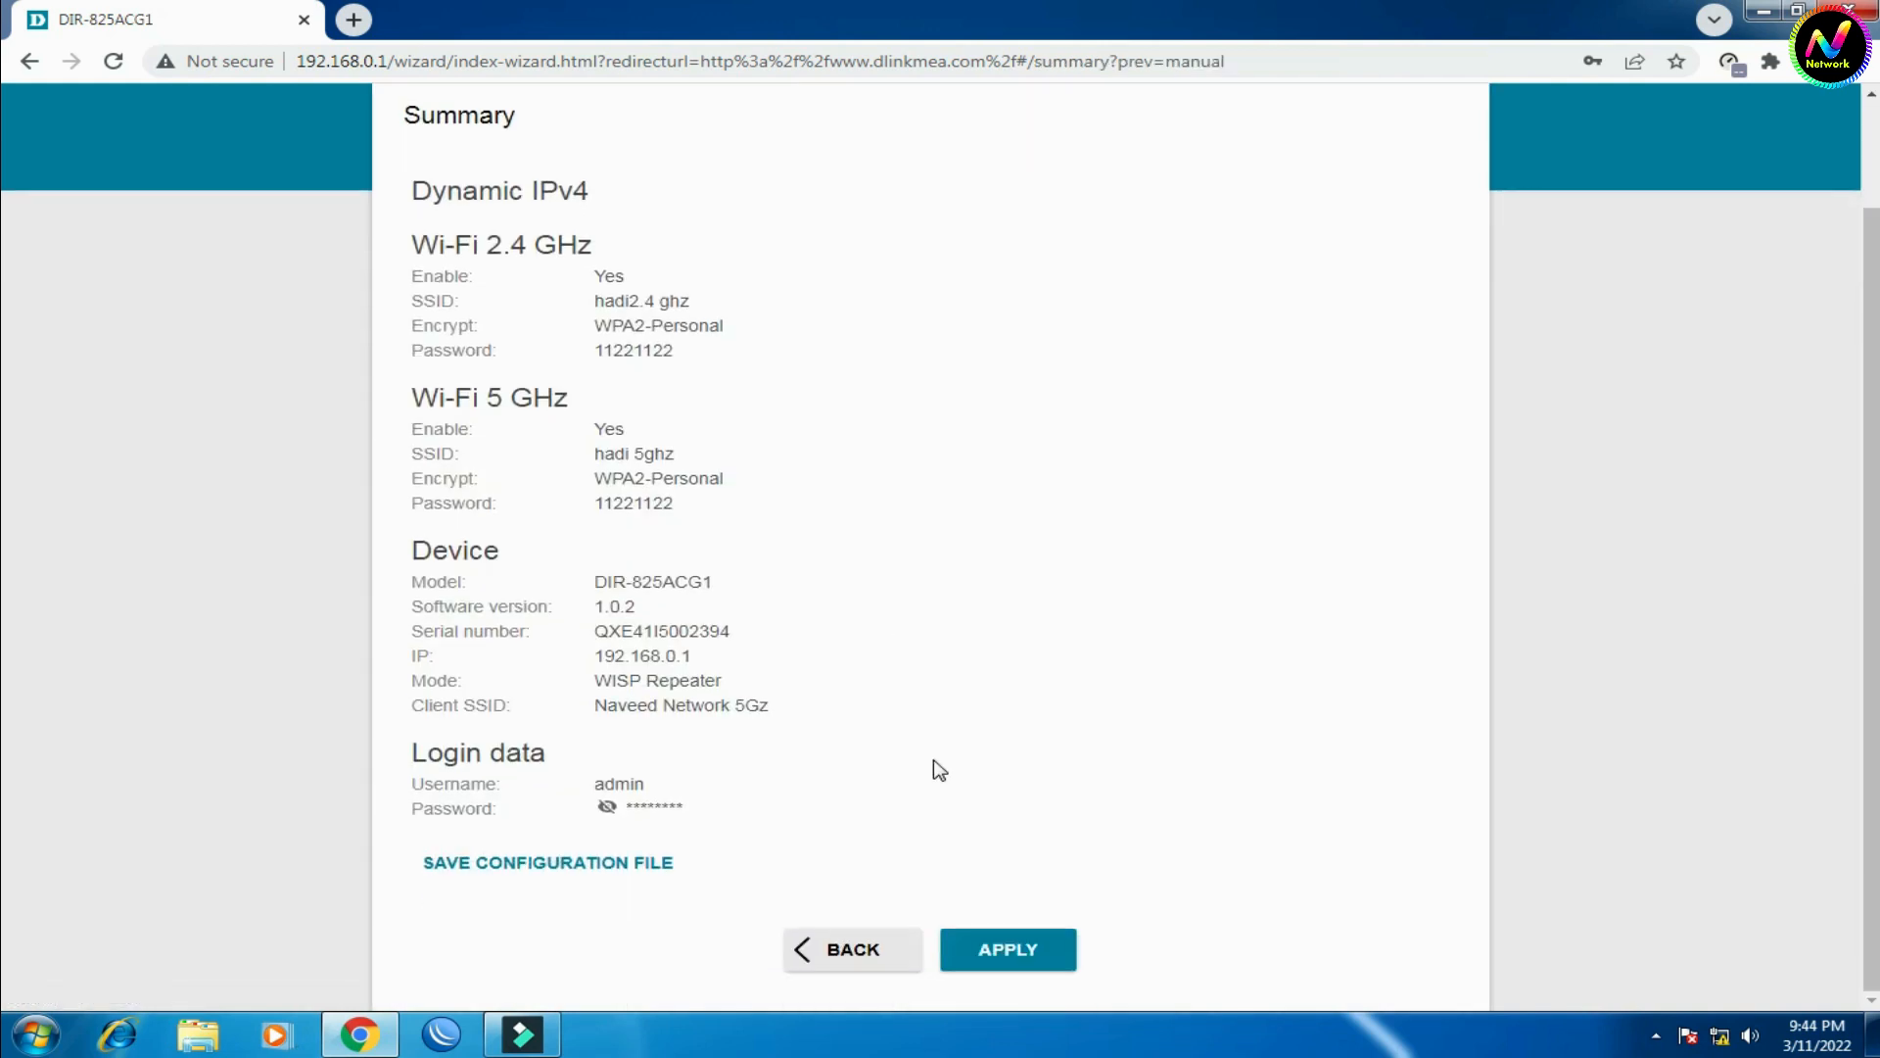
{"action": "left_click", "coordinate": [994, 955]}
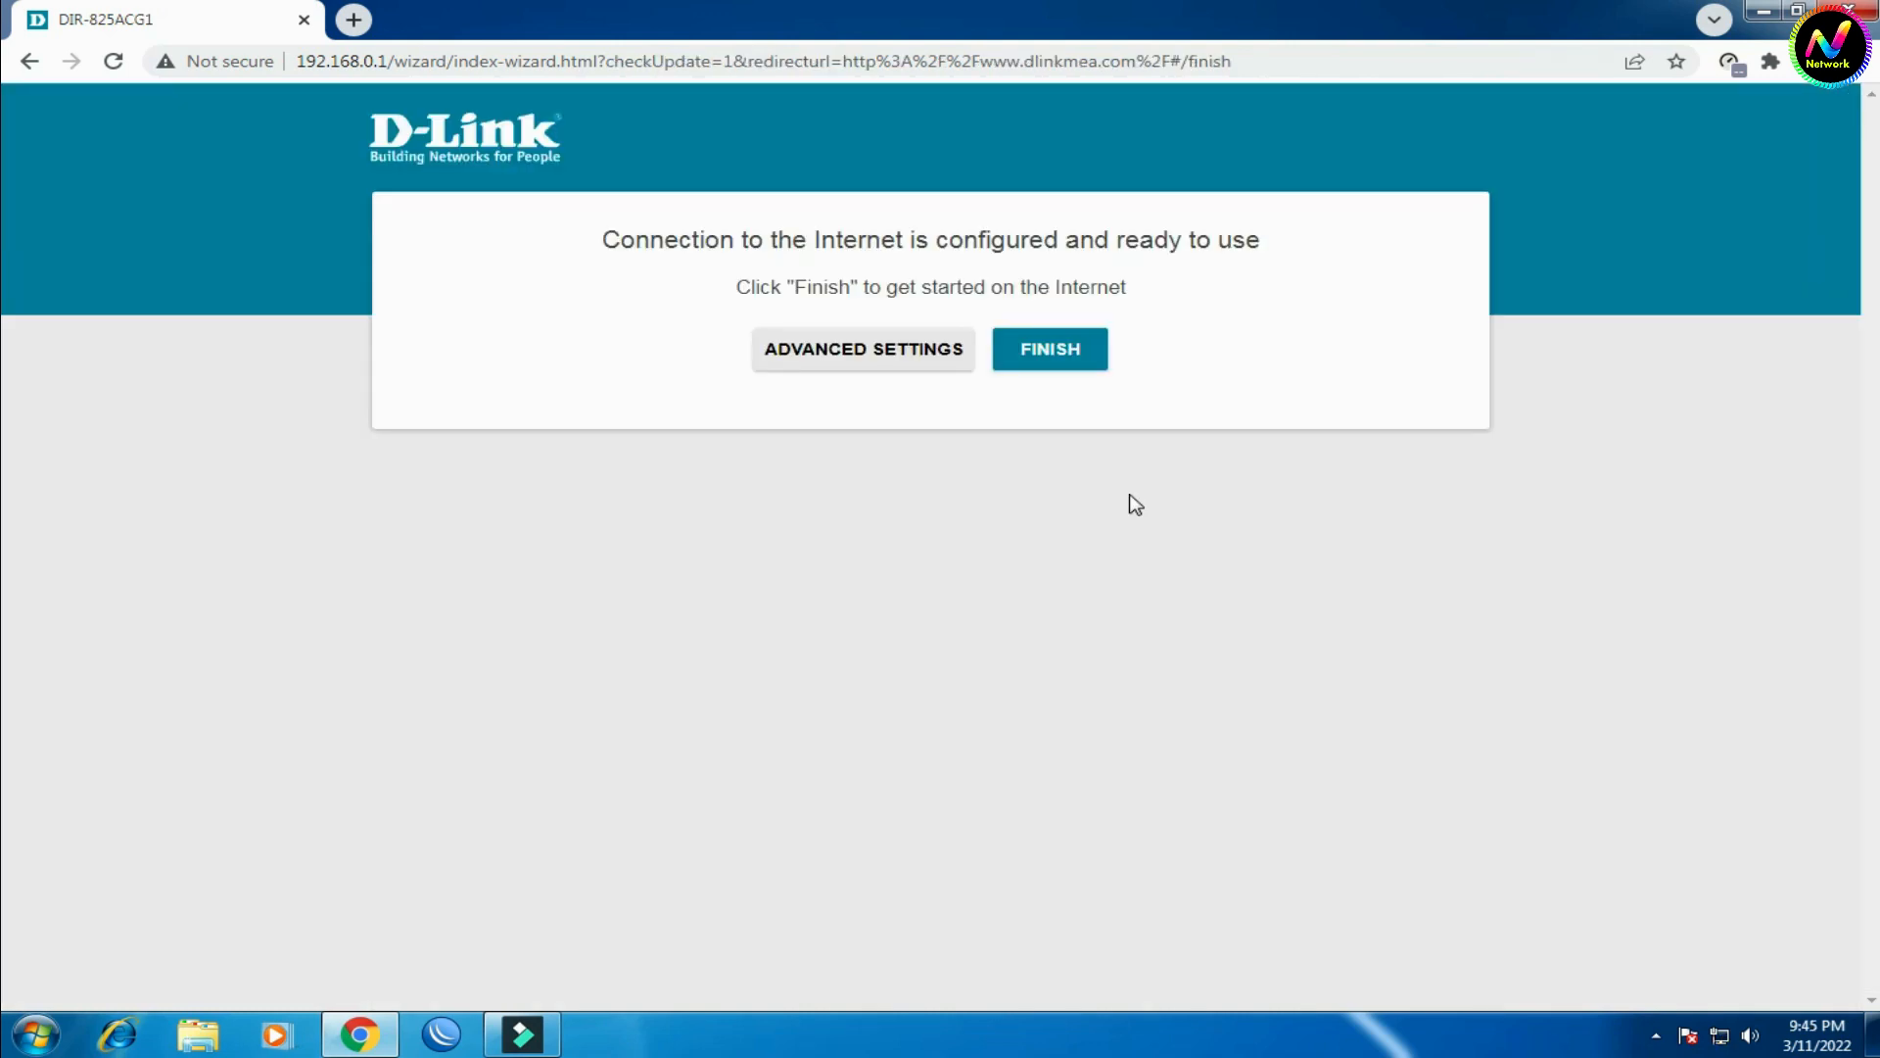
{"action": "left_click", "coordinate": [1066, 358]}
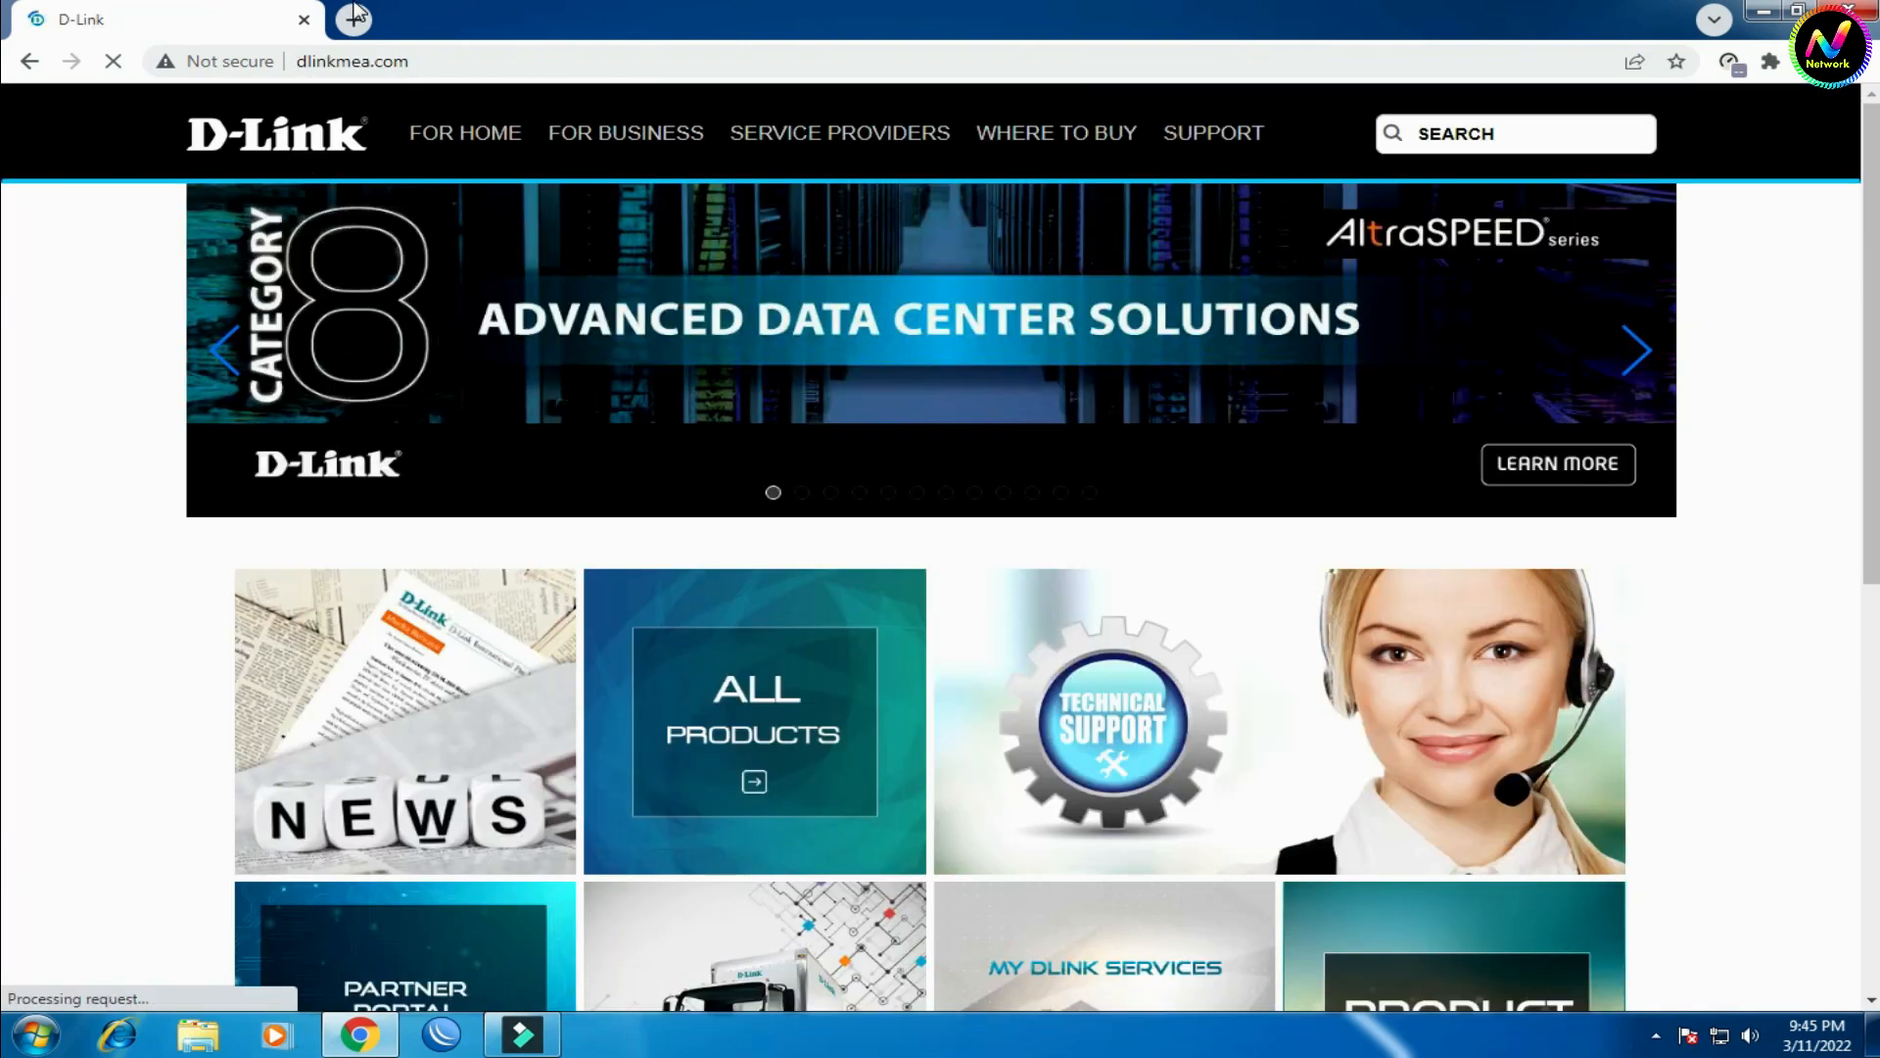
Step: Open a new browser tab and load the router's admin interface at 192.168.0.1
{"action": "key", "text": "ctrl+t"}
{"action": "left_click", "coordinate": [545, 56]}
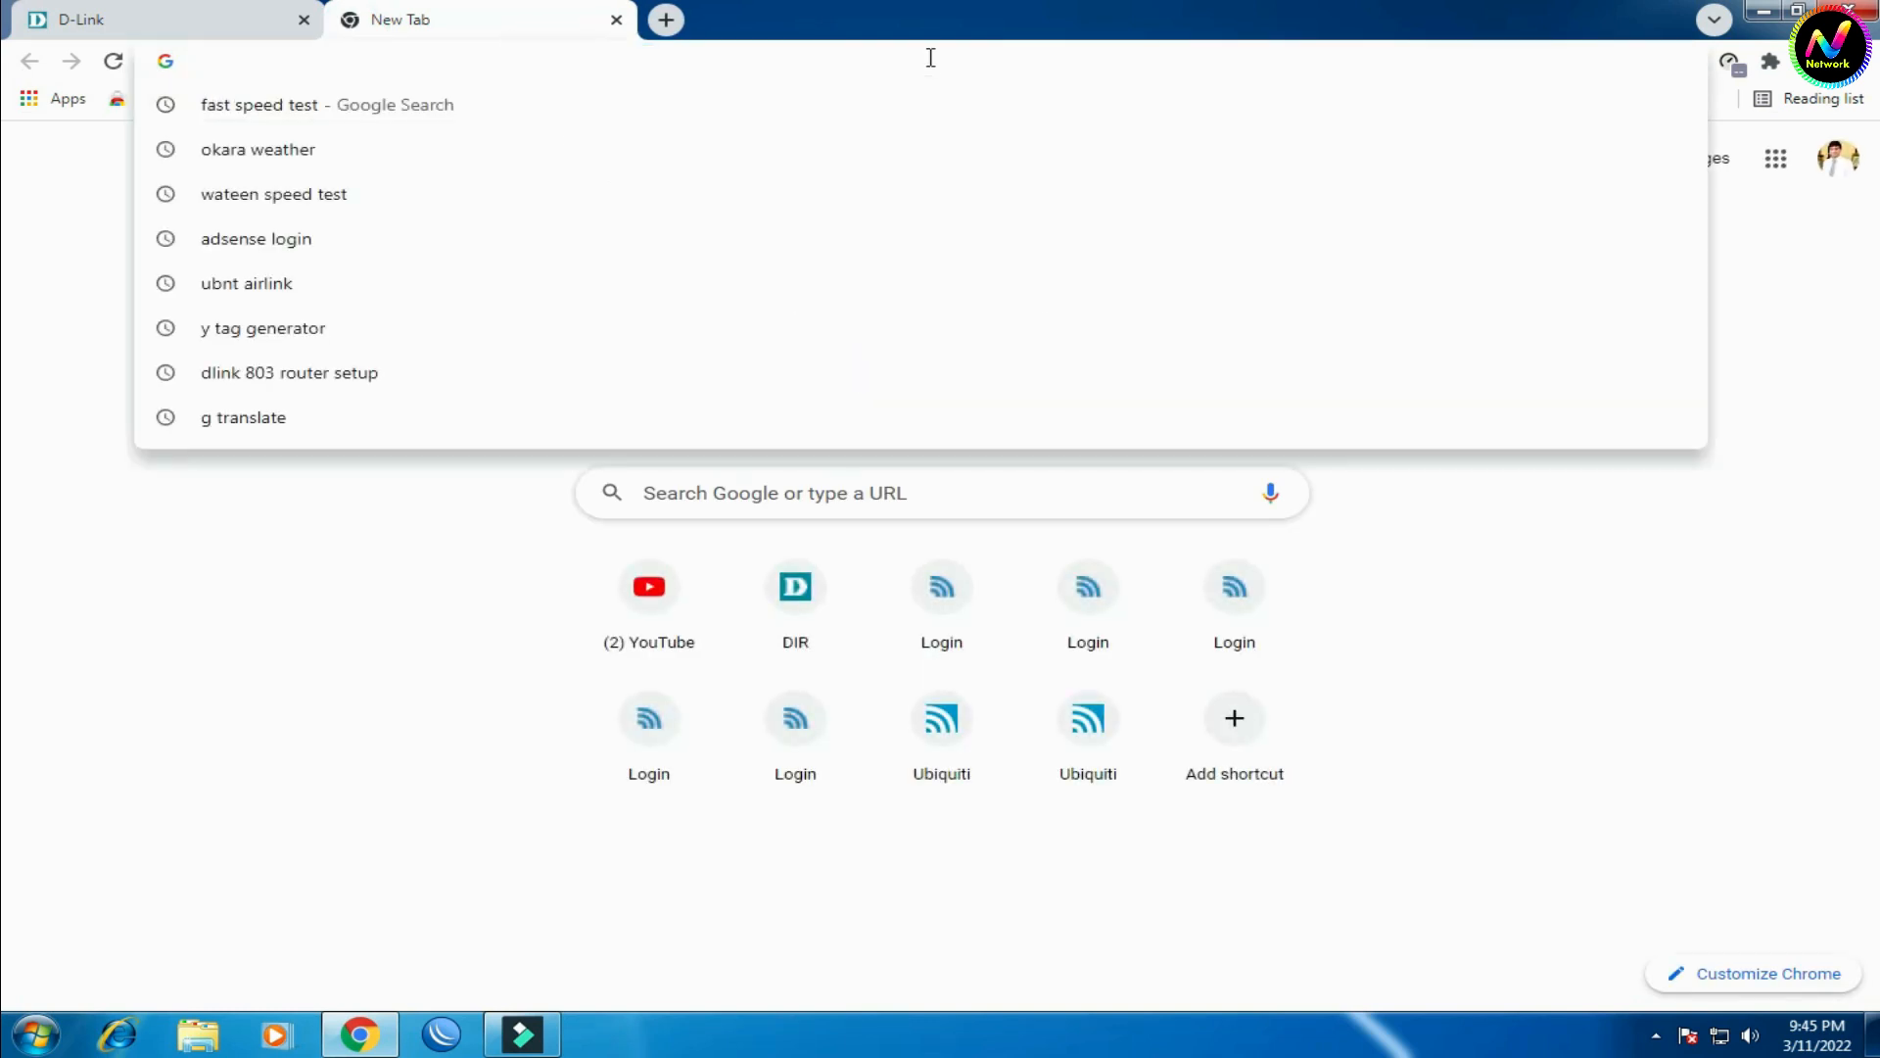
{"action": "type", "text": "192.168"}
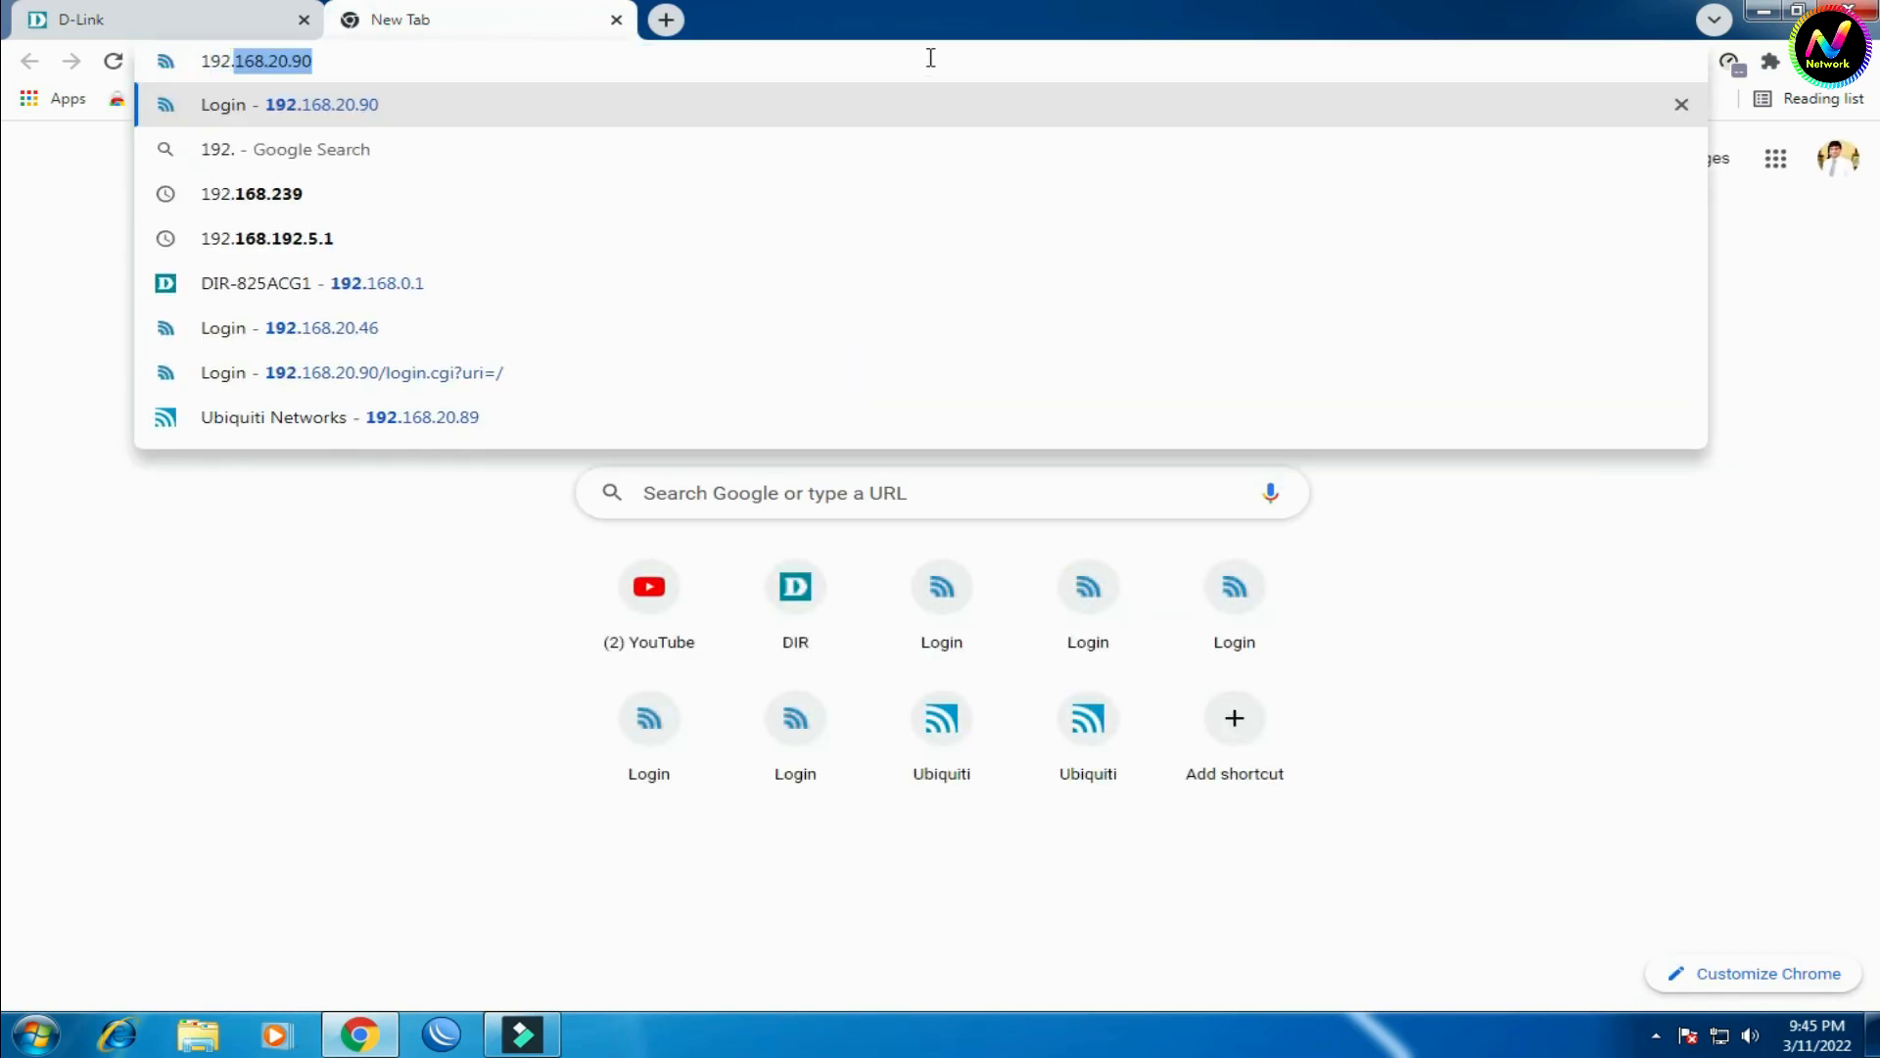
{"action": "type", "text": ".0.1"}
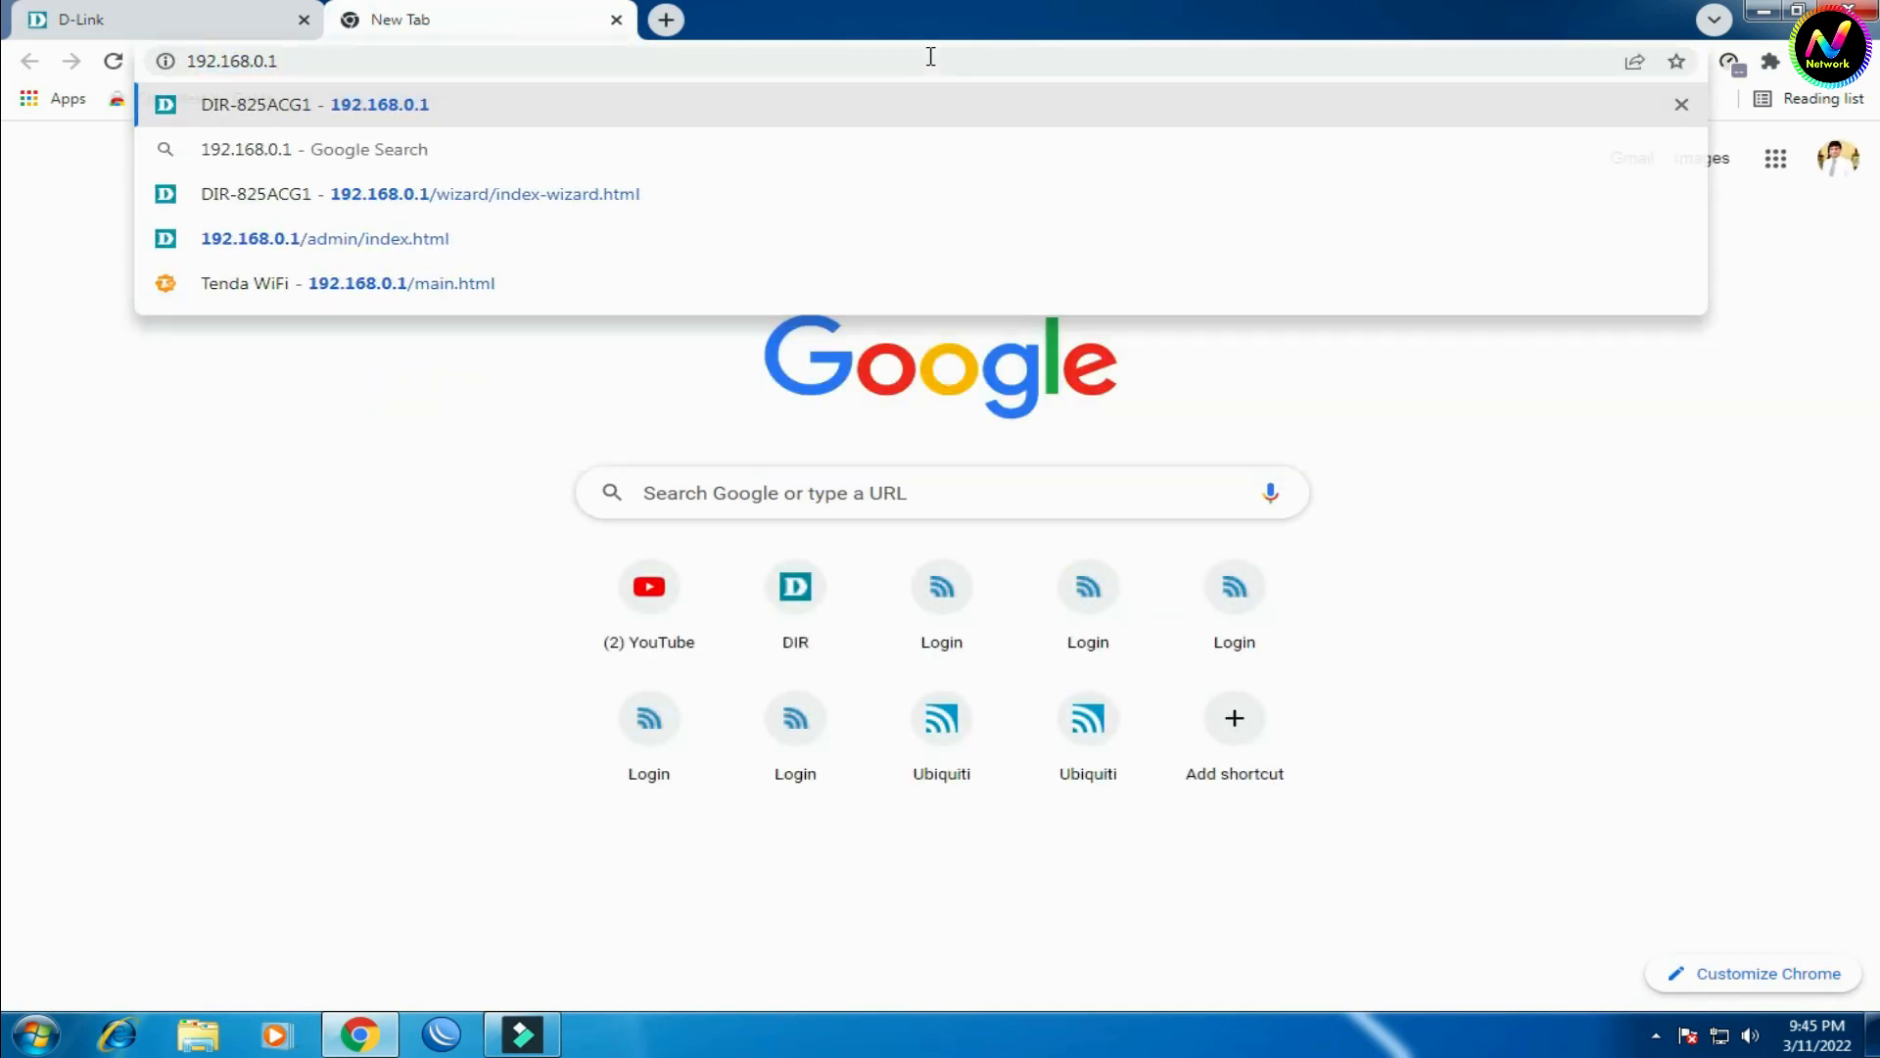
{"action": "key", "text": "Return"}
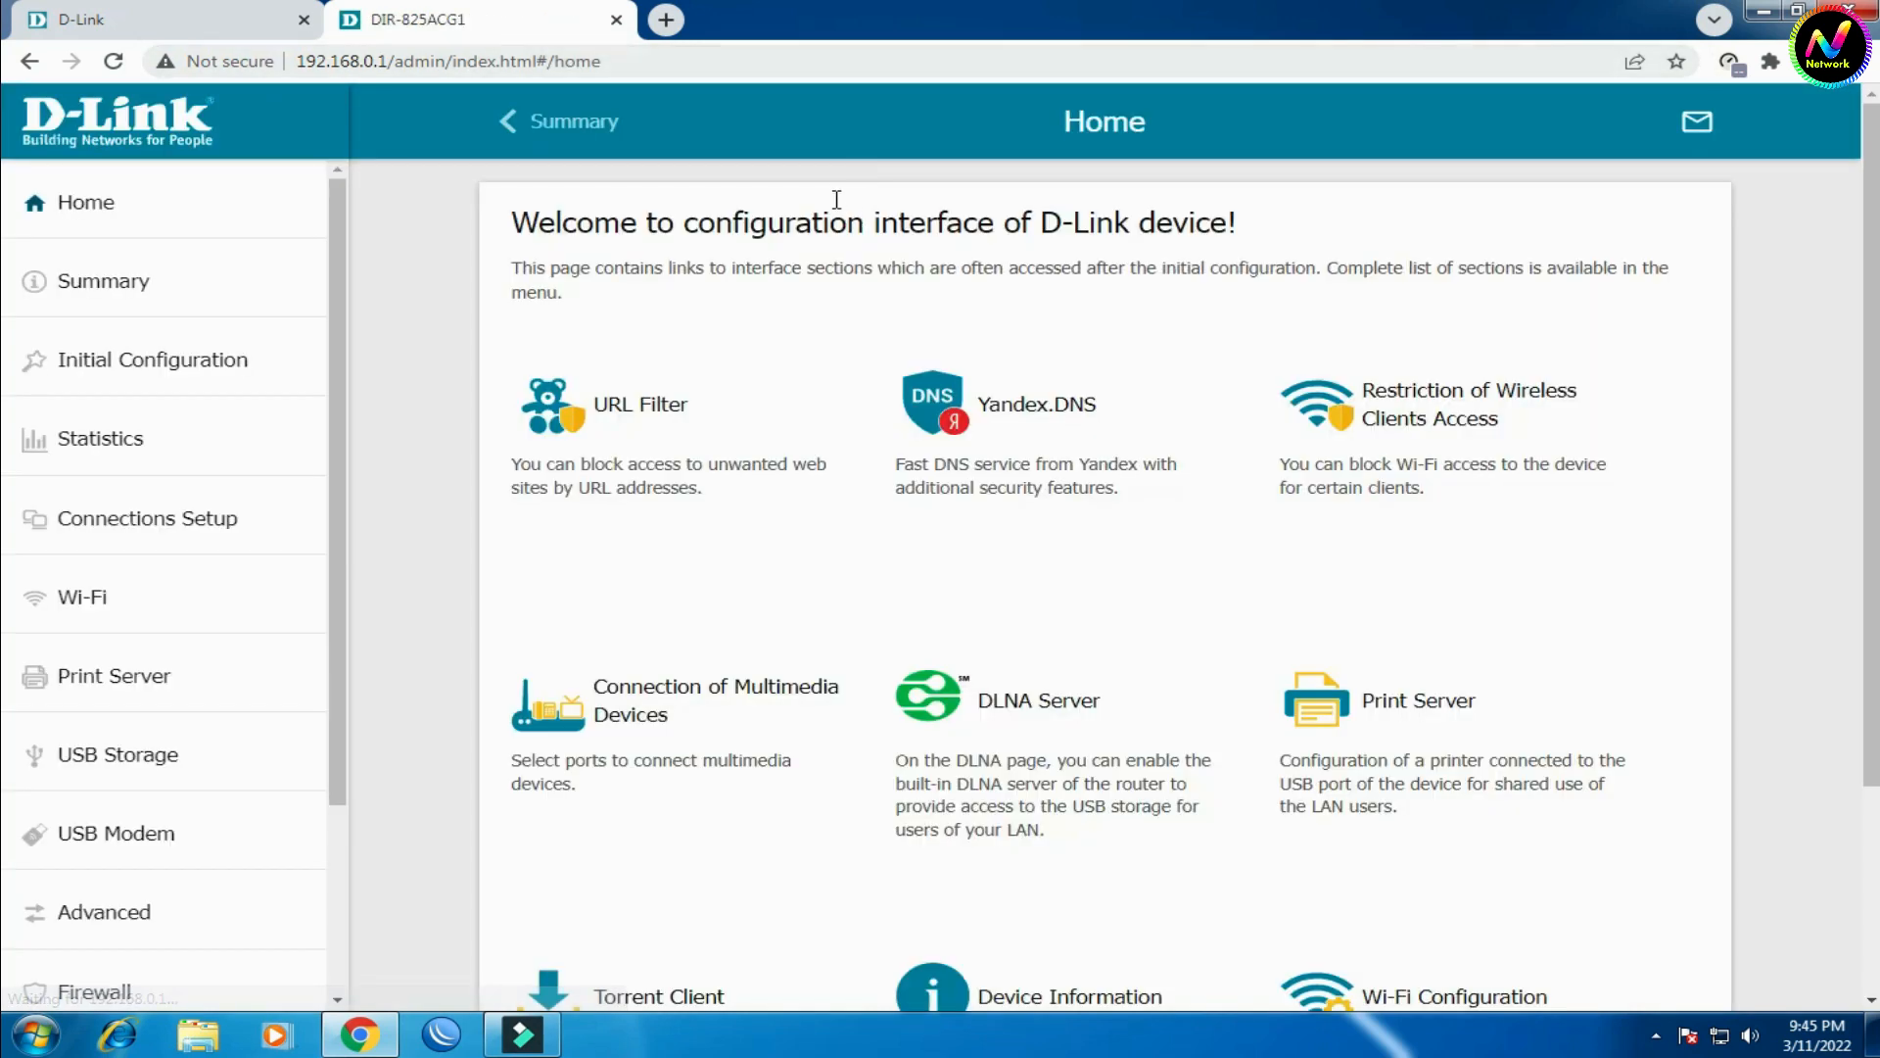
Step: Open the Summary page and review the device, WAN, LAN and Wi-Fi status information
{"action": "left_click", "coordinate": [127, 282]}
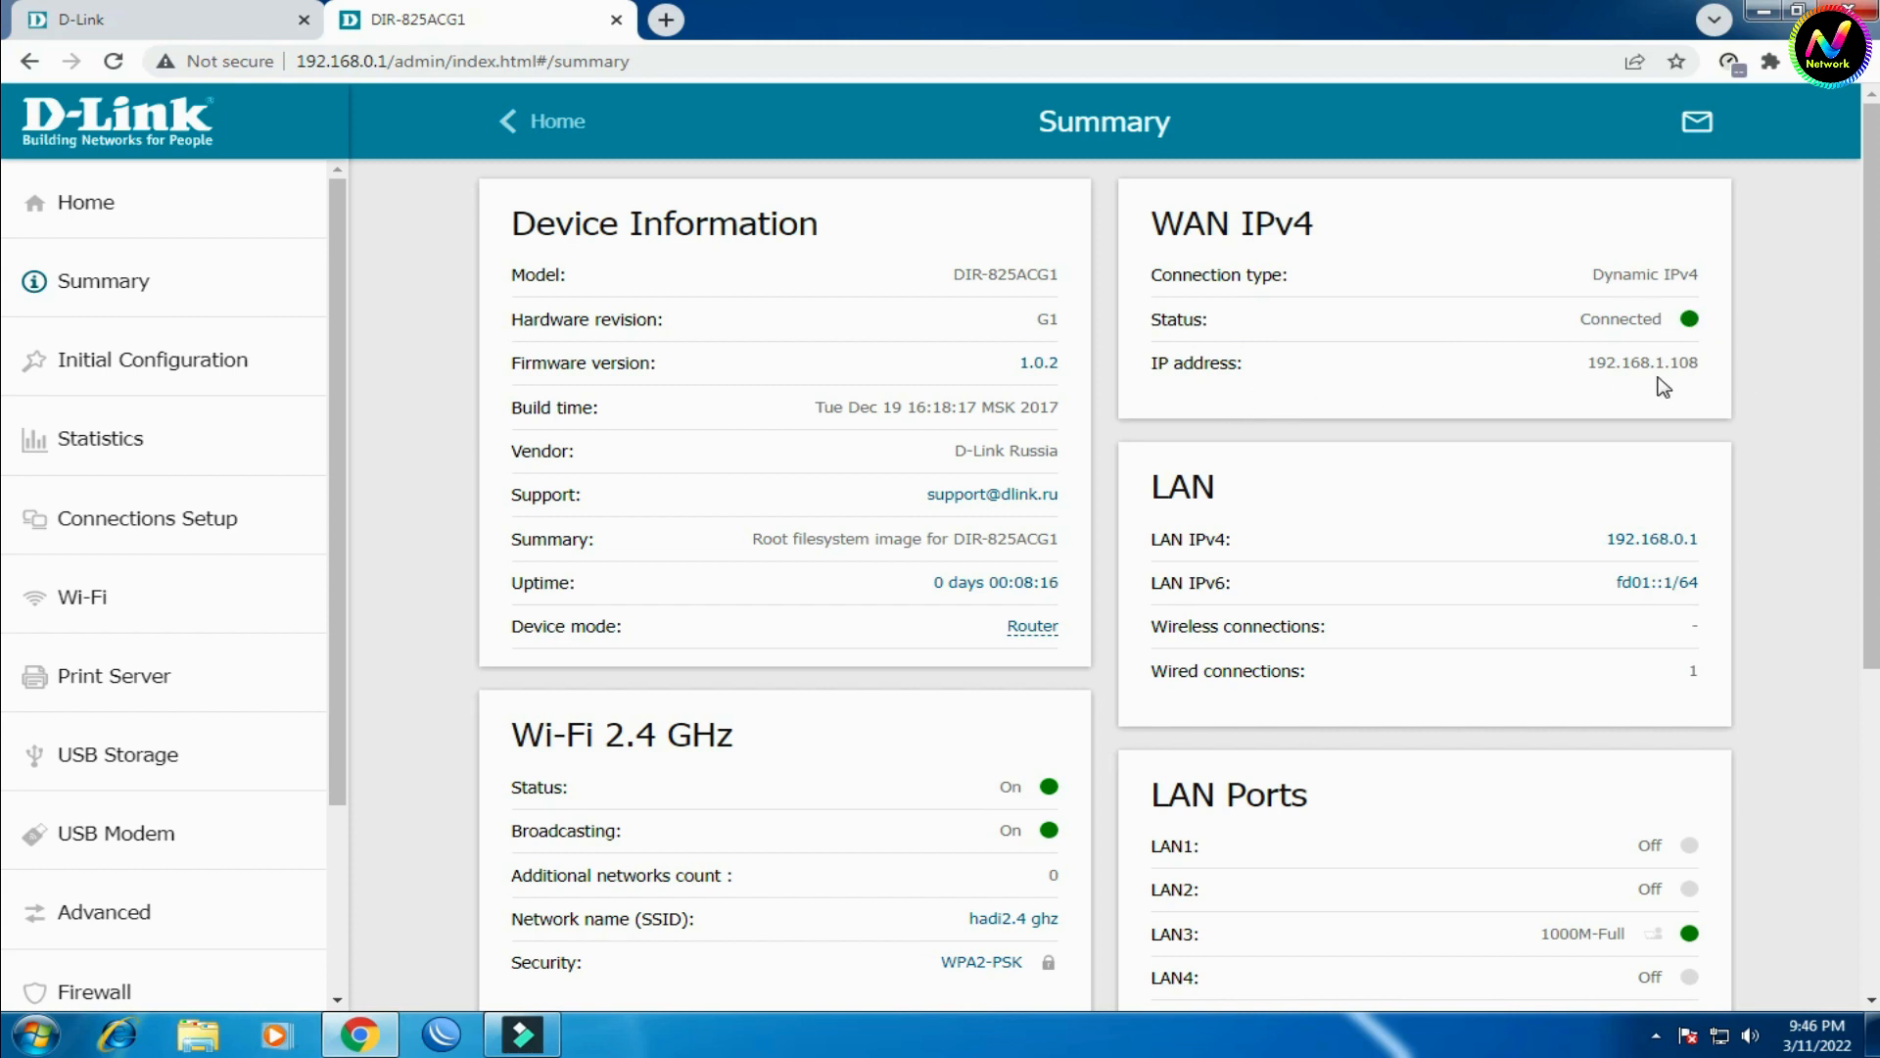
{"action": "scroll", "coordinate": [210, 588], "scroll_direction": "down", "scroll_amount": 5}
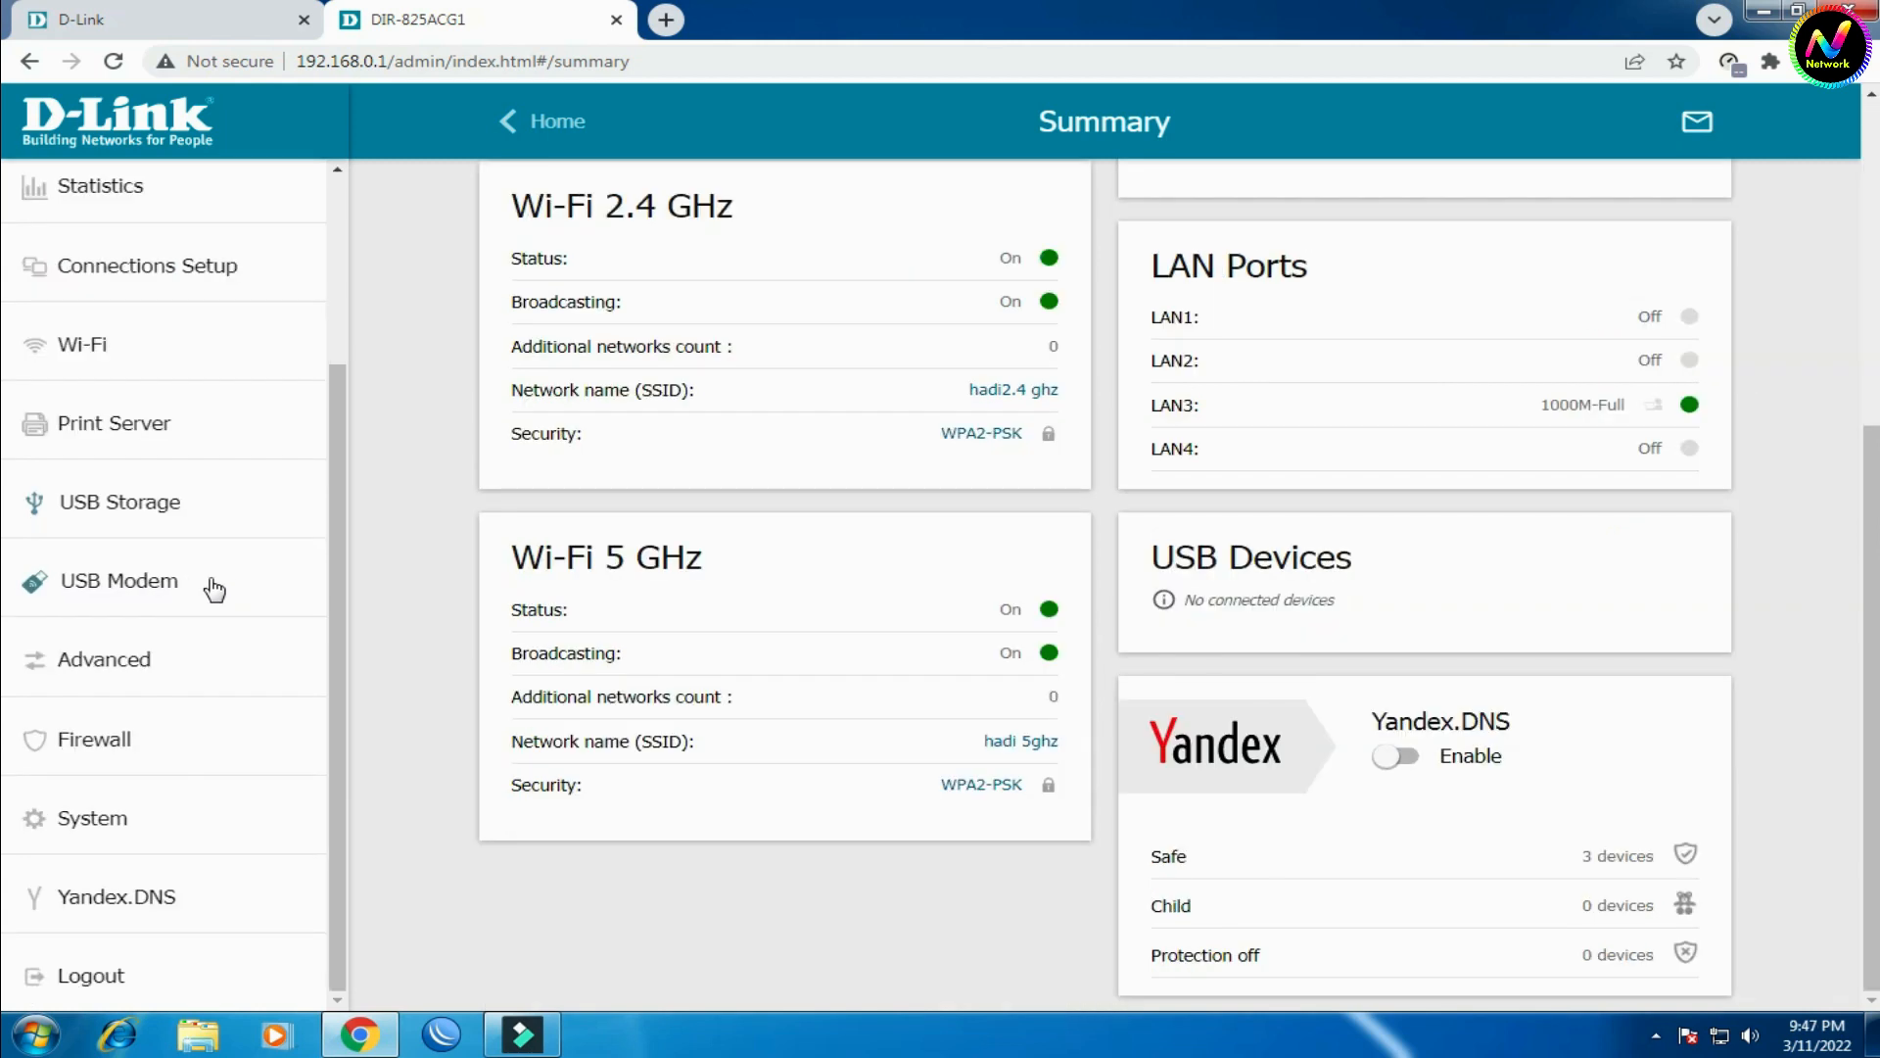
{"action": "scroll", "coordinate": [971, 553], "scroll_direction": "up", "scroll_amount": 4}
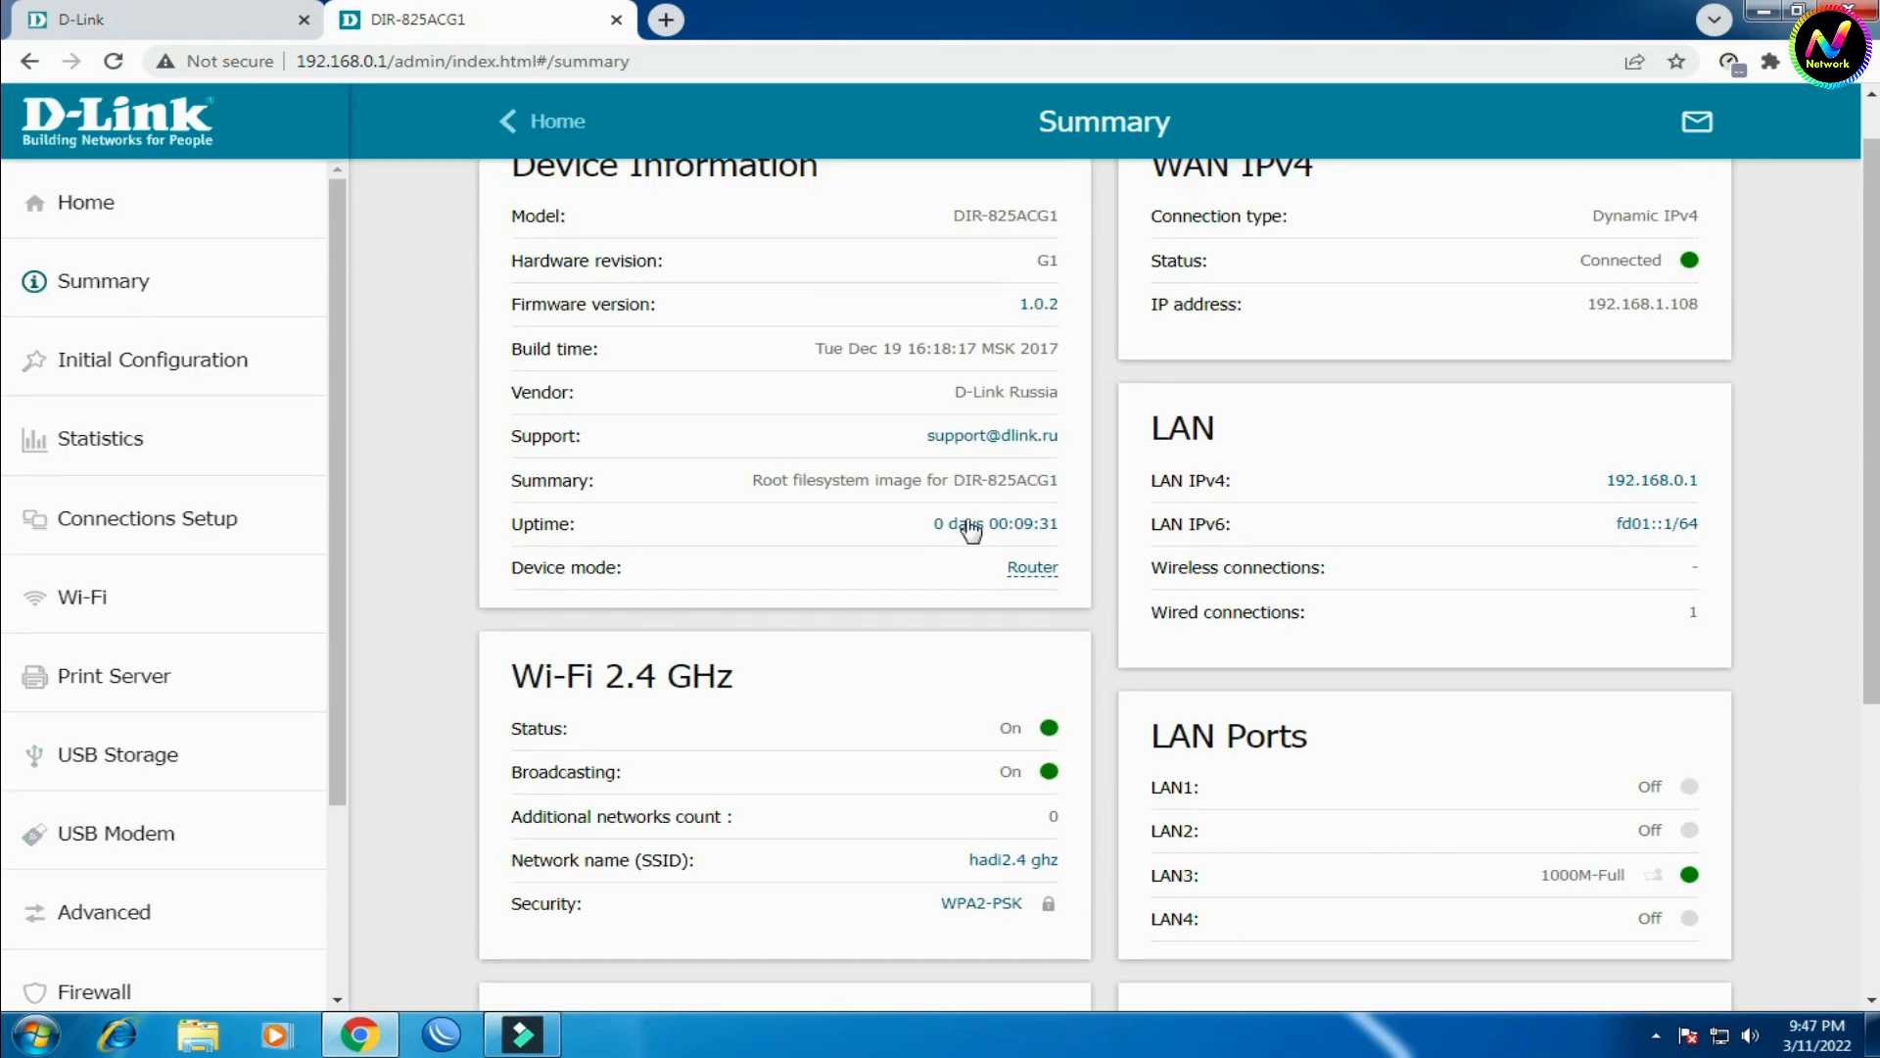
{"action": "scroll", "coordinate": [1232, 517], "scroll_direction": "down", "scroll_amount": 4}
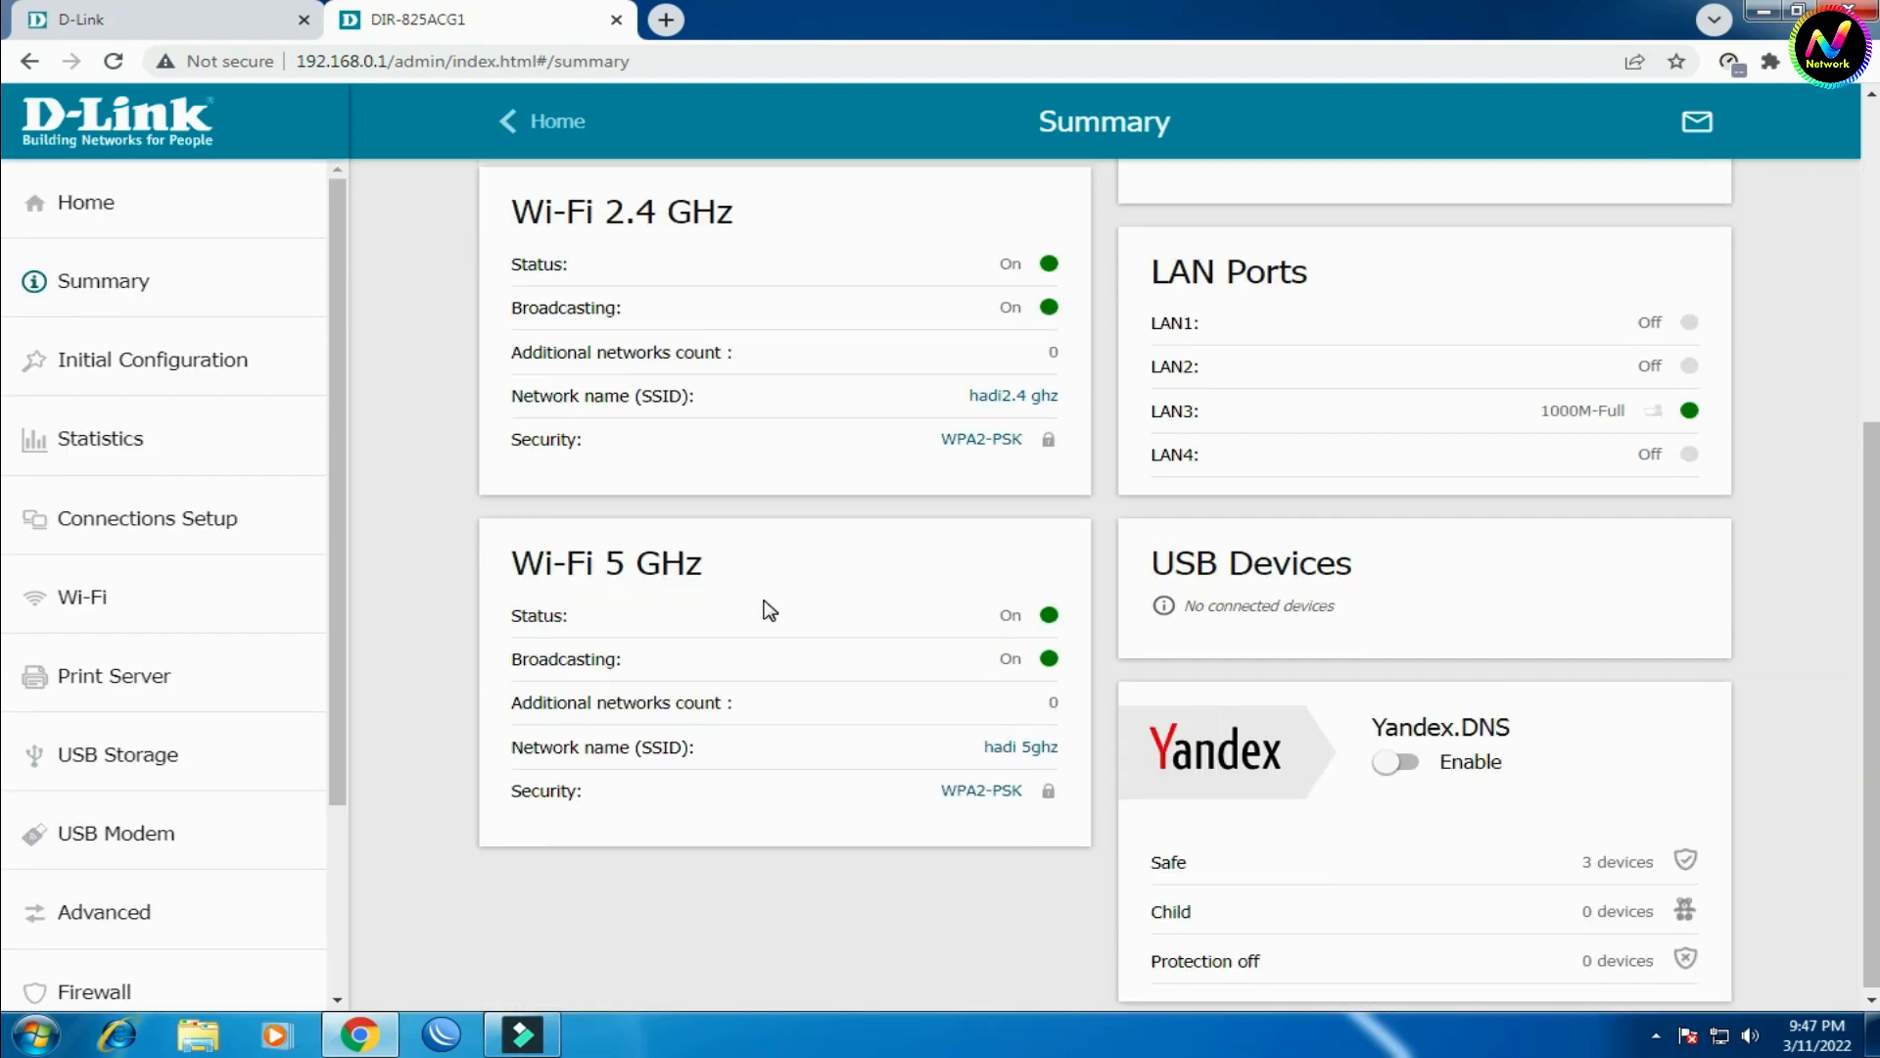
{"action": "scroll", "coordinate": [243, 634], "scroll_direction": "down", "scroll_amount": 3}
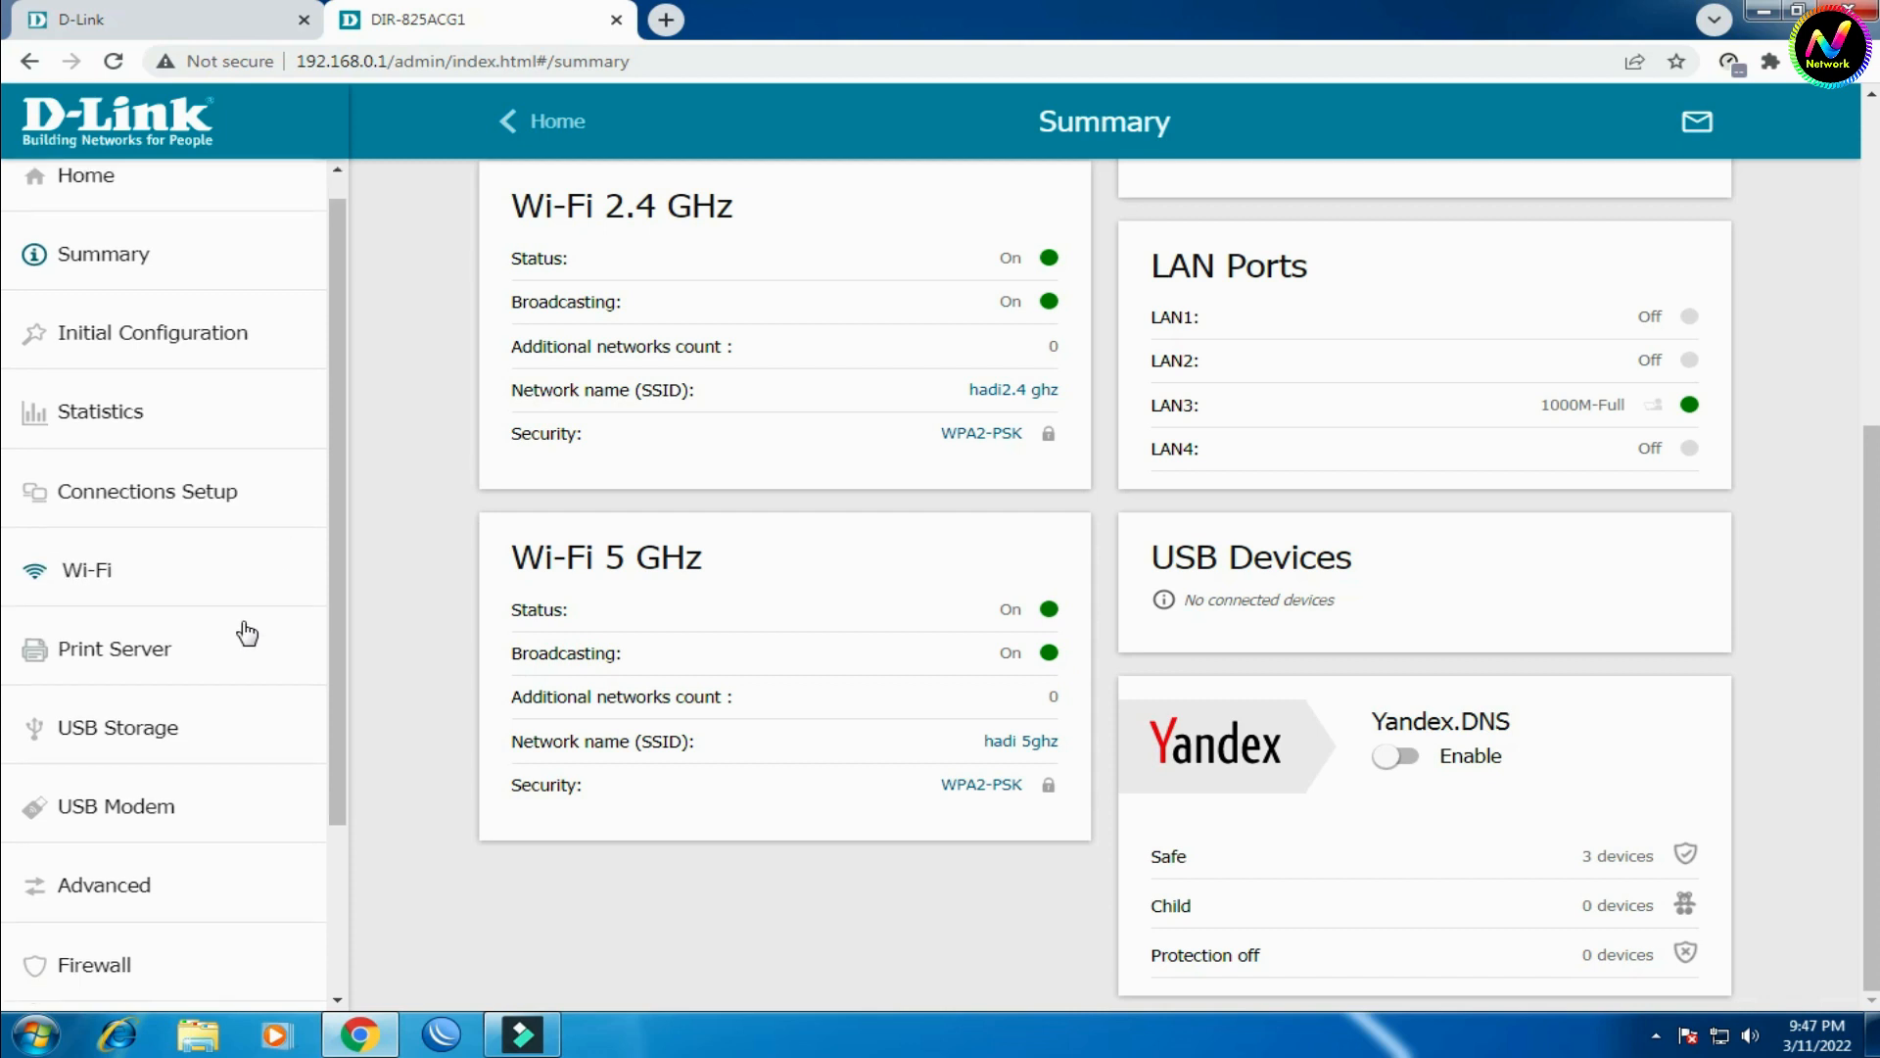
{"action": "scroll", "coordinate": [142, 779], "scroll_direction": "up", "scroll_amount": 3}
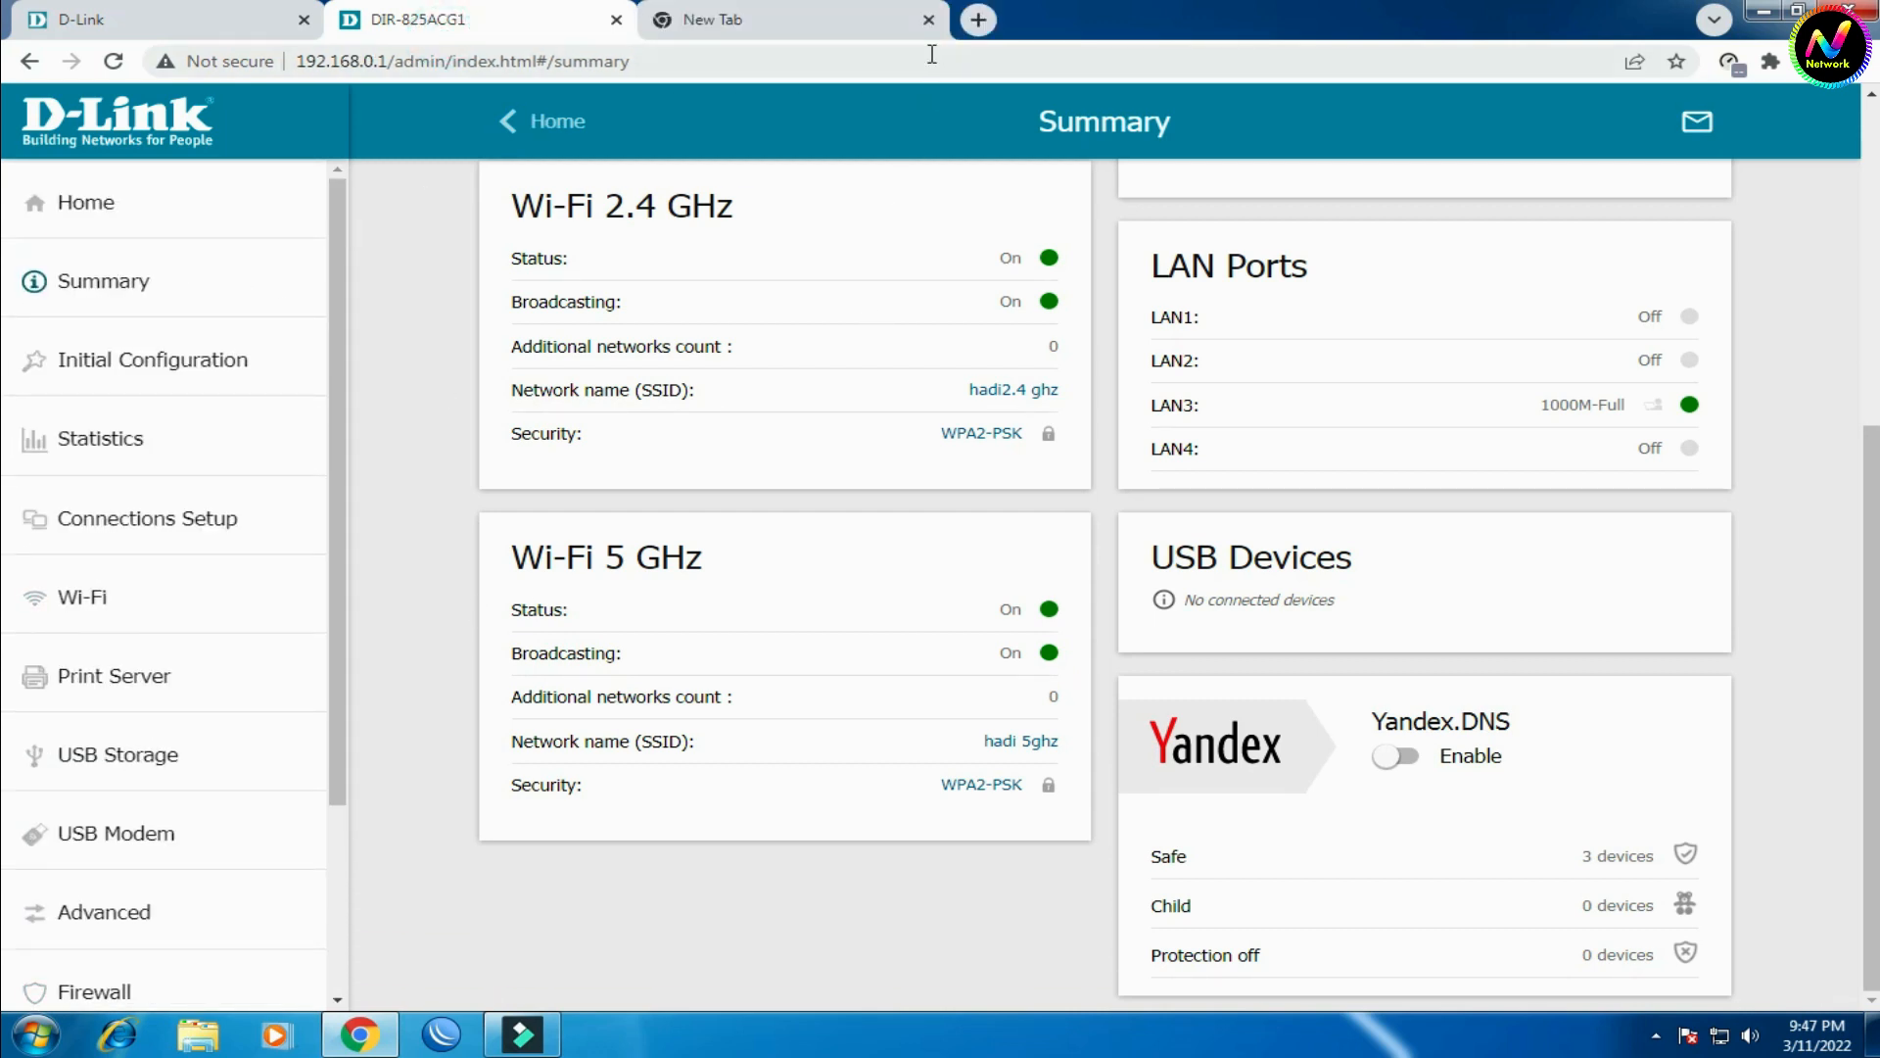
Step: Open YouTube from a shortcut in a new browser tab
{"action": "left_click", "coordinate": [852, 22]}
{"action": "left_click", "coordinate": [646, 590]}
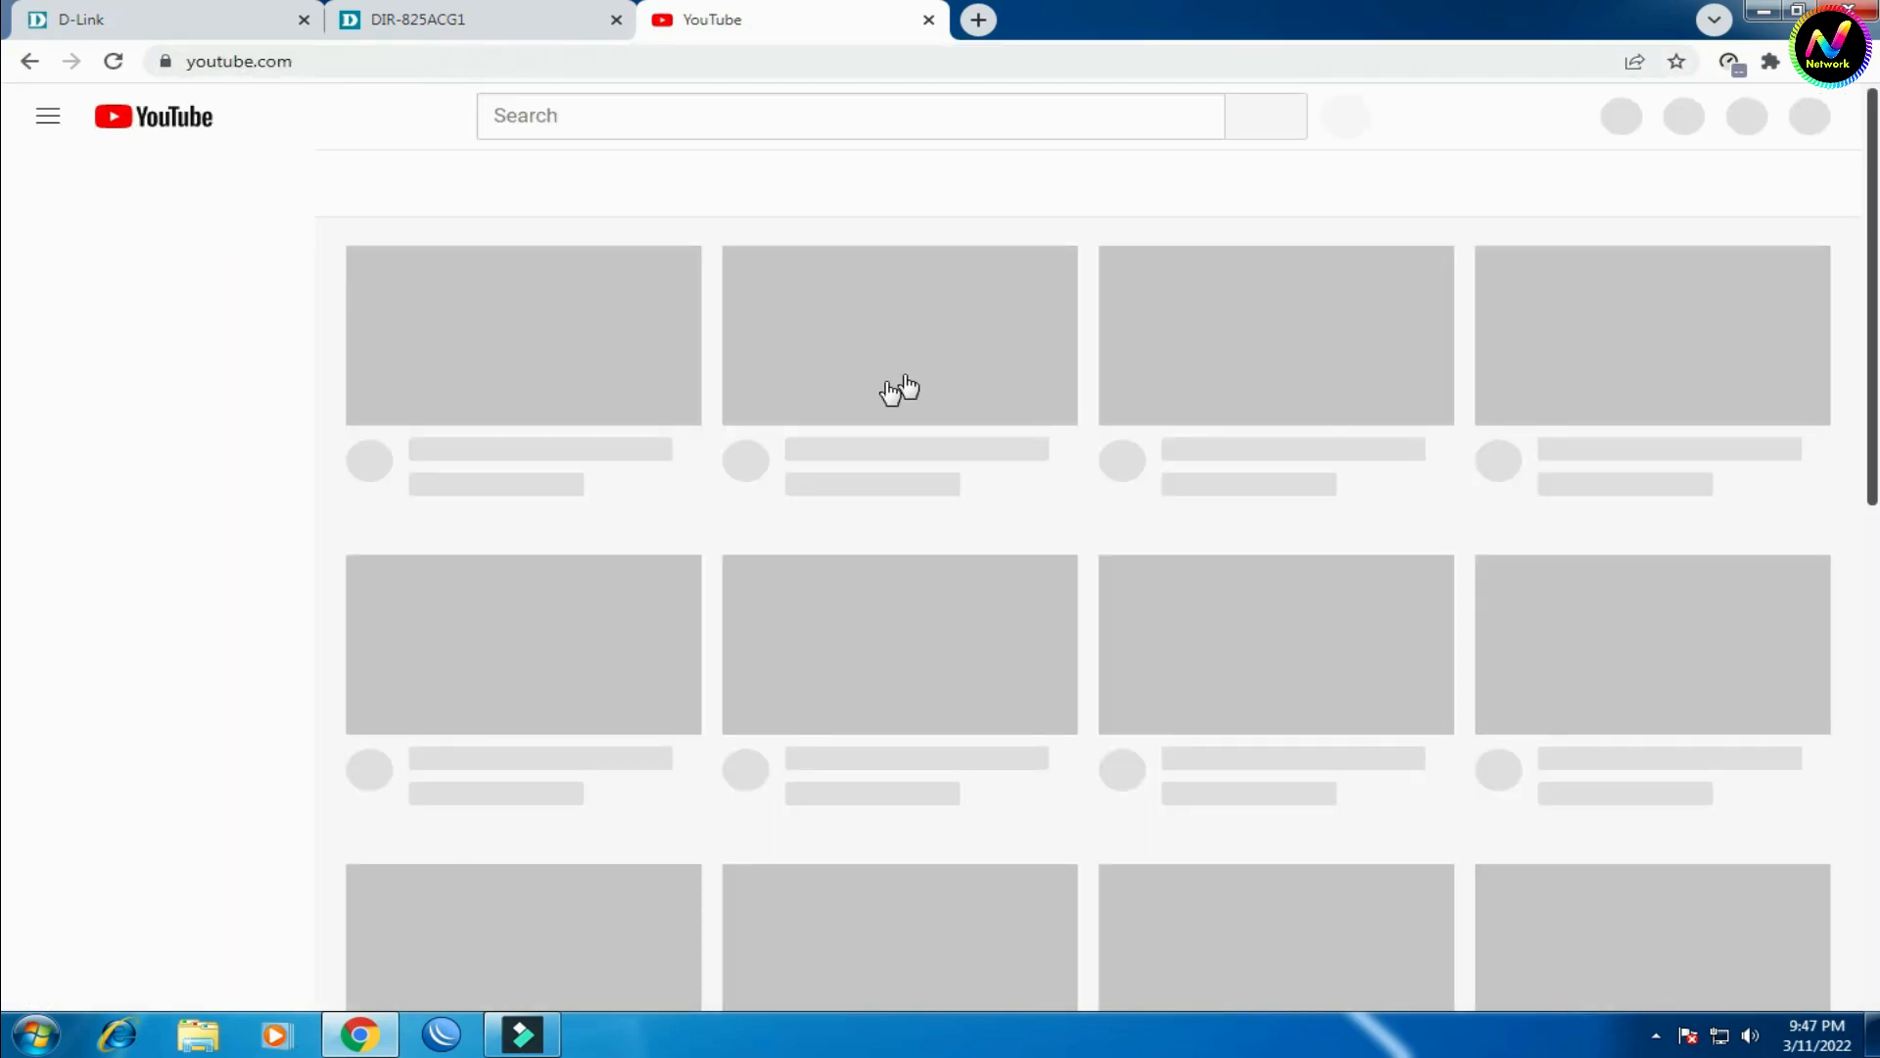
{"action": "scroll", "coordinate": [809, 499], "scroll_direction": "down", "scroll_amount": 7}
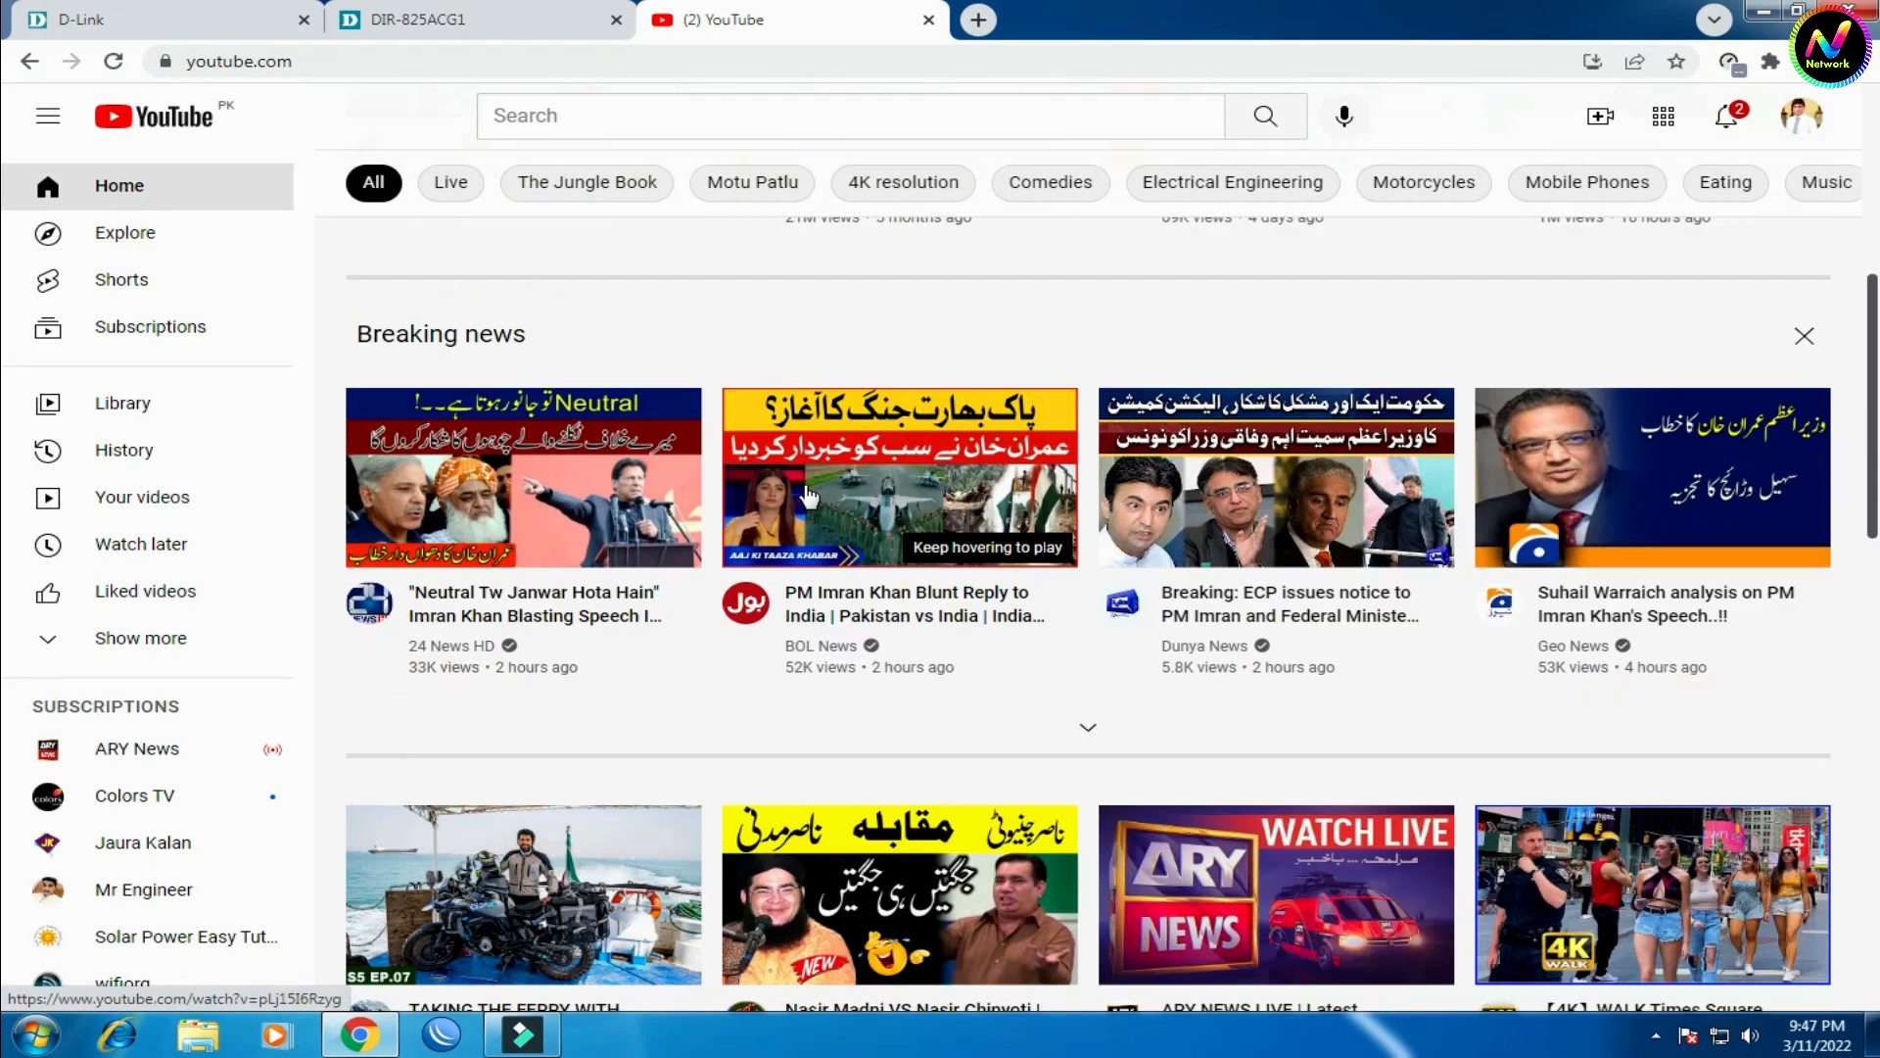
{"action": "scroll", "coordinate": [777, 294], "scroll_direction": "down", "scroll_amount": 8}
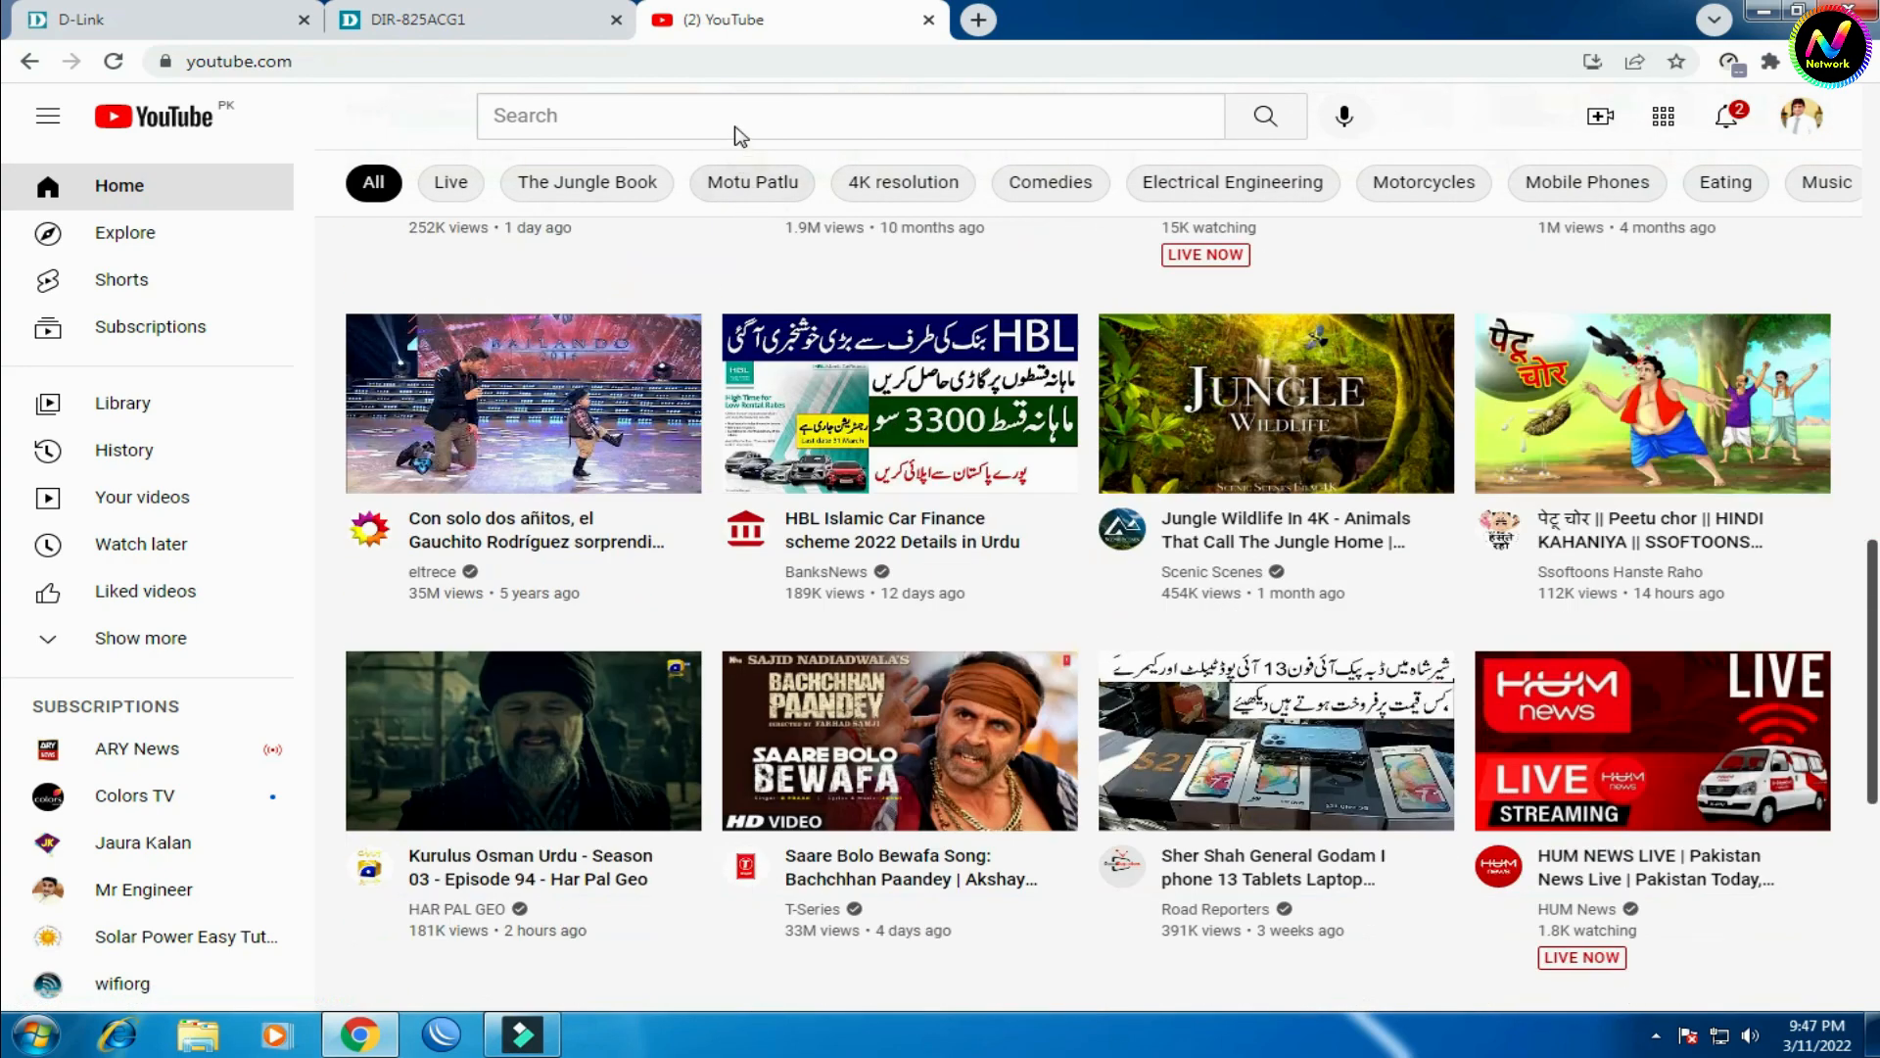
Step: Search YouTube for naveednetwork
{"action": "left_click", "coordinate": [740, 115]}
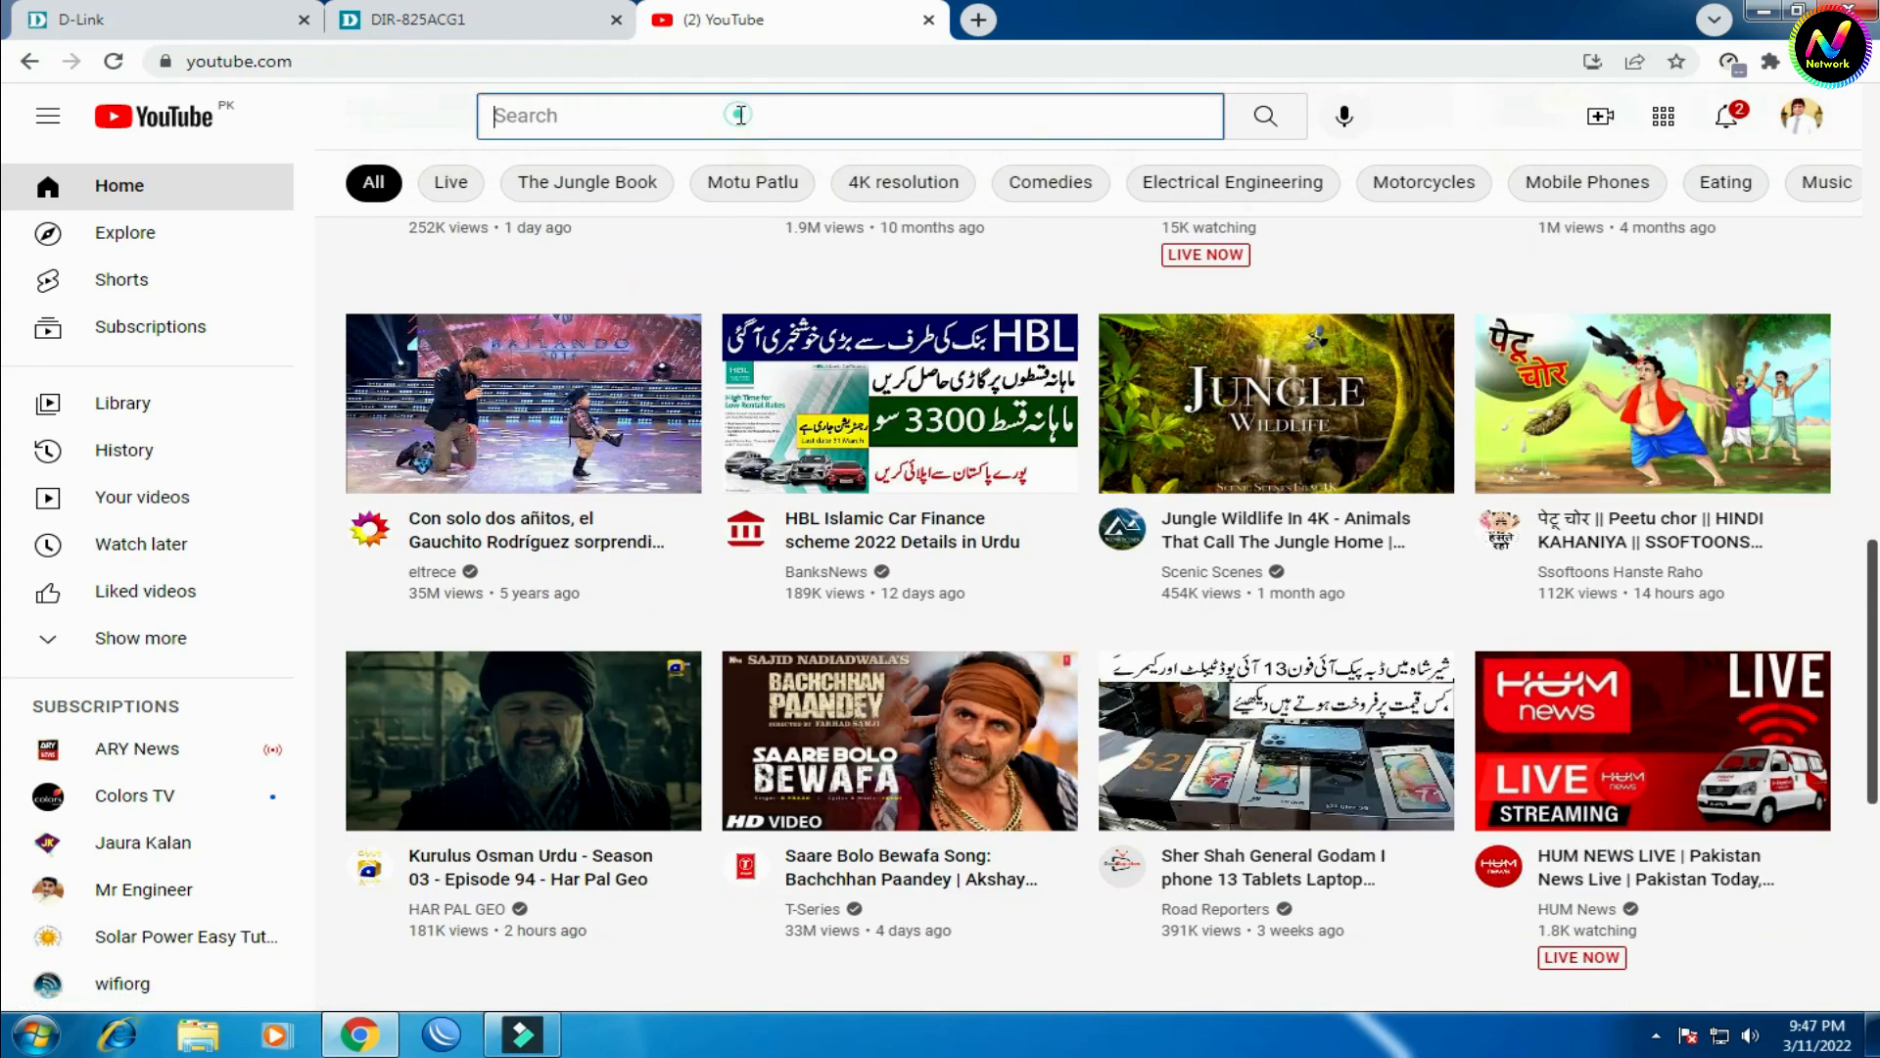
{"action": "type", "text": "na"}
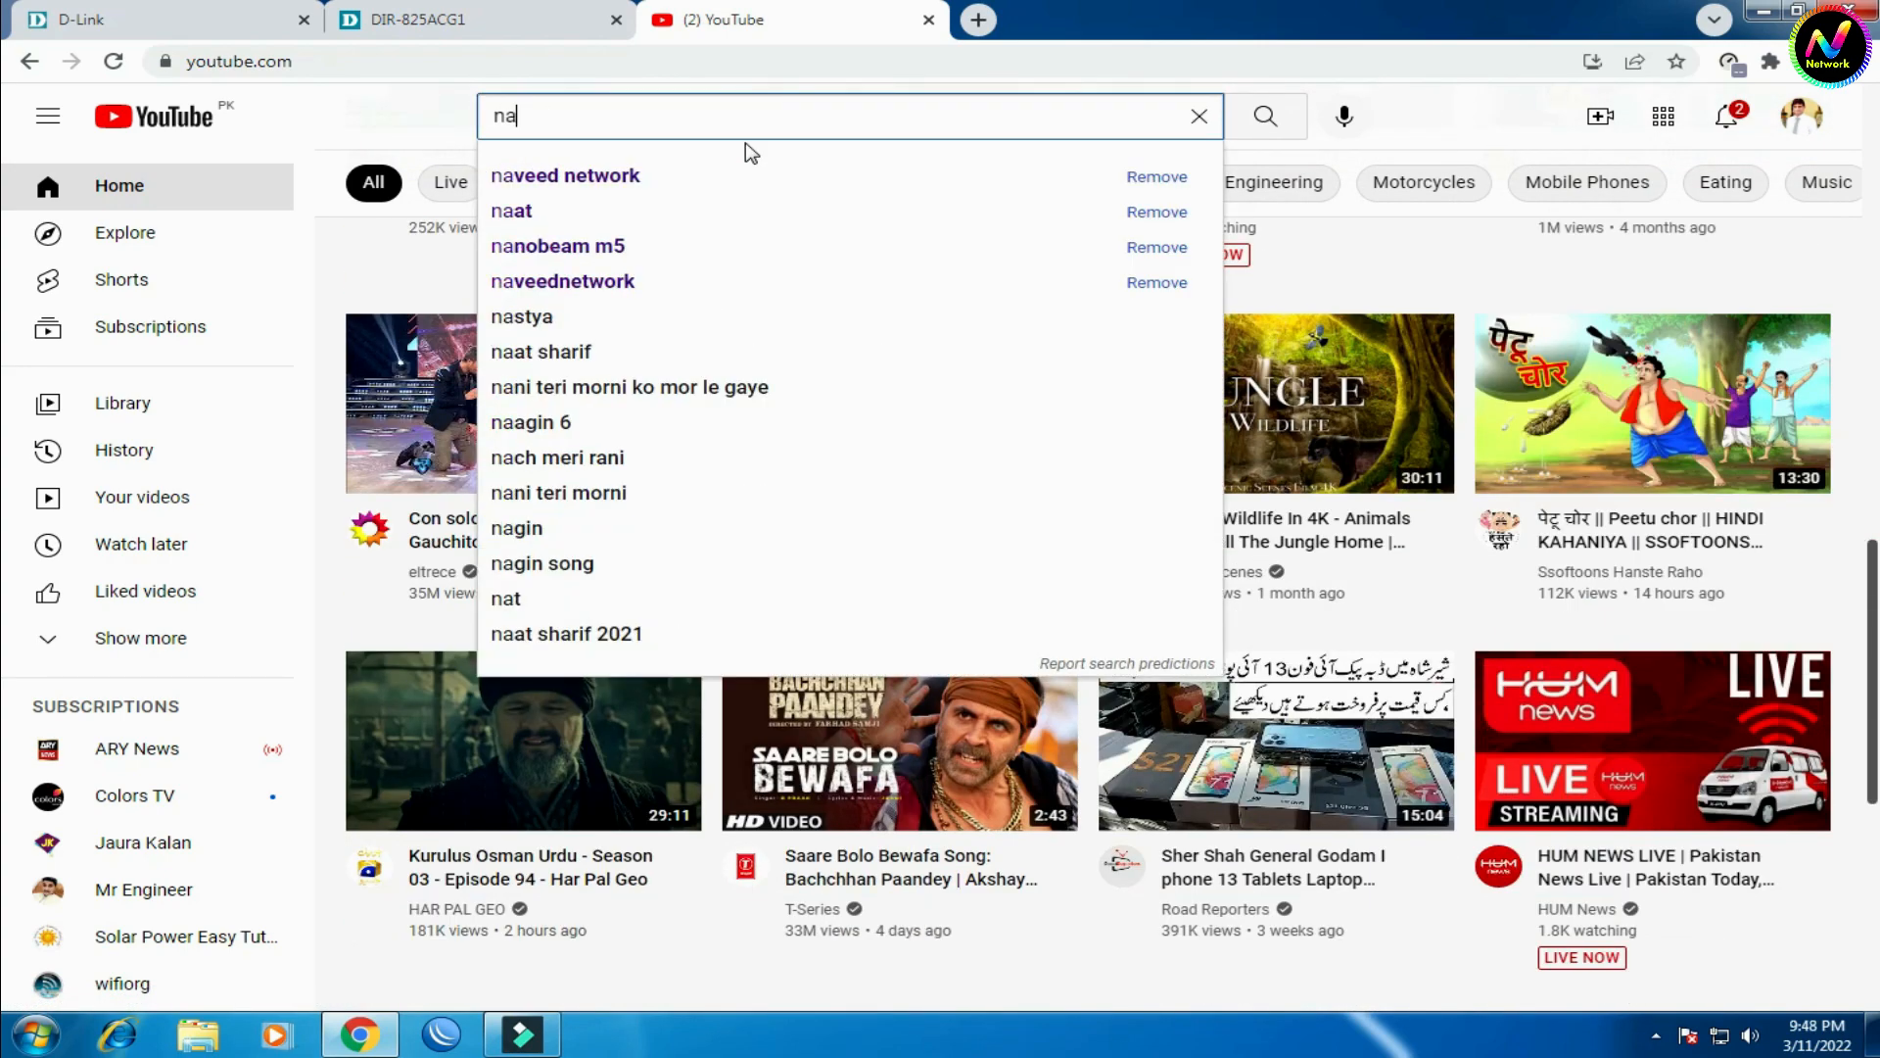
{"action": "type", "text": "veed"}
{"action": "type", "text": "netwo"}
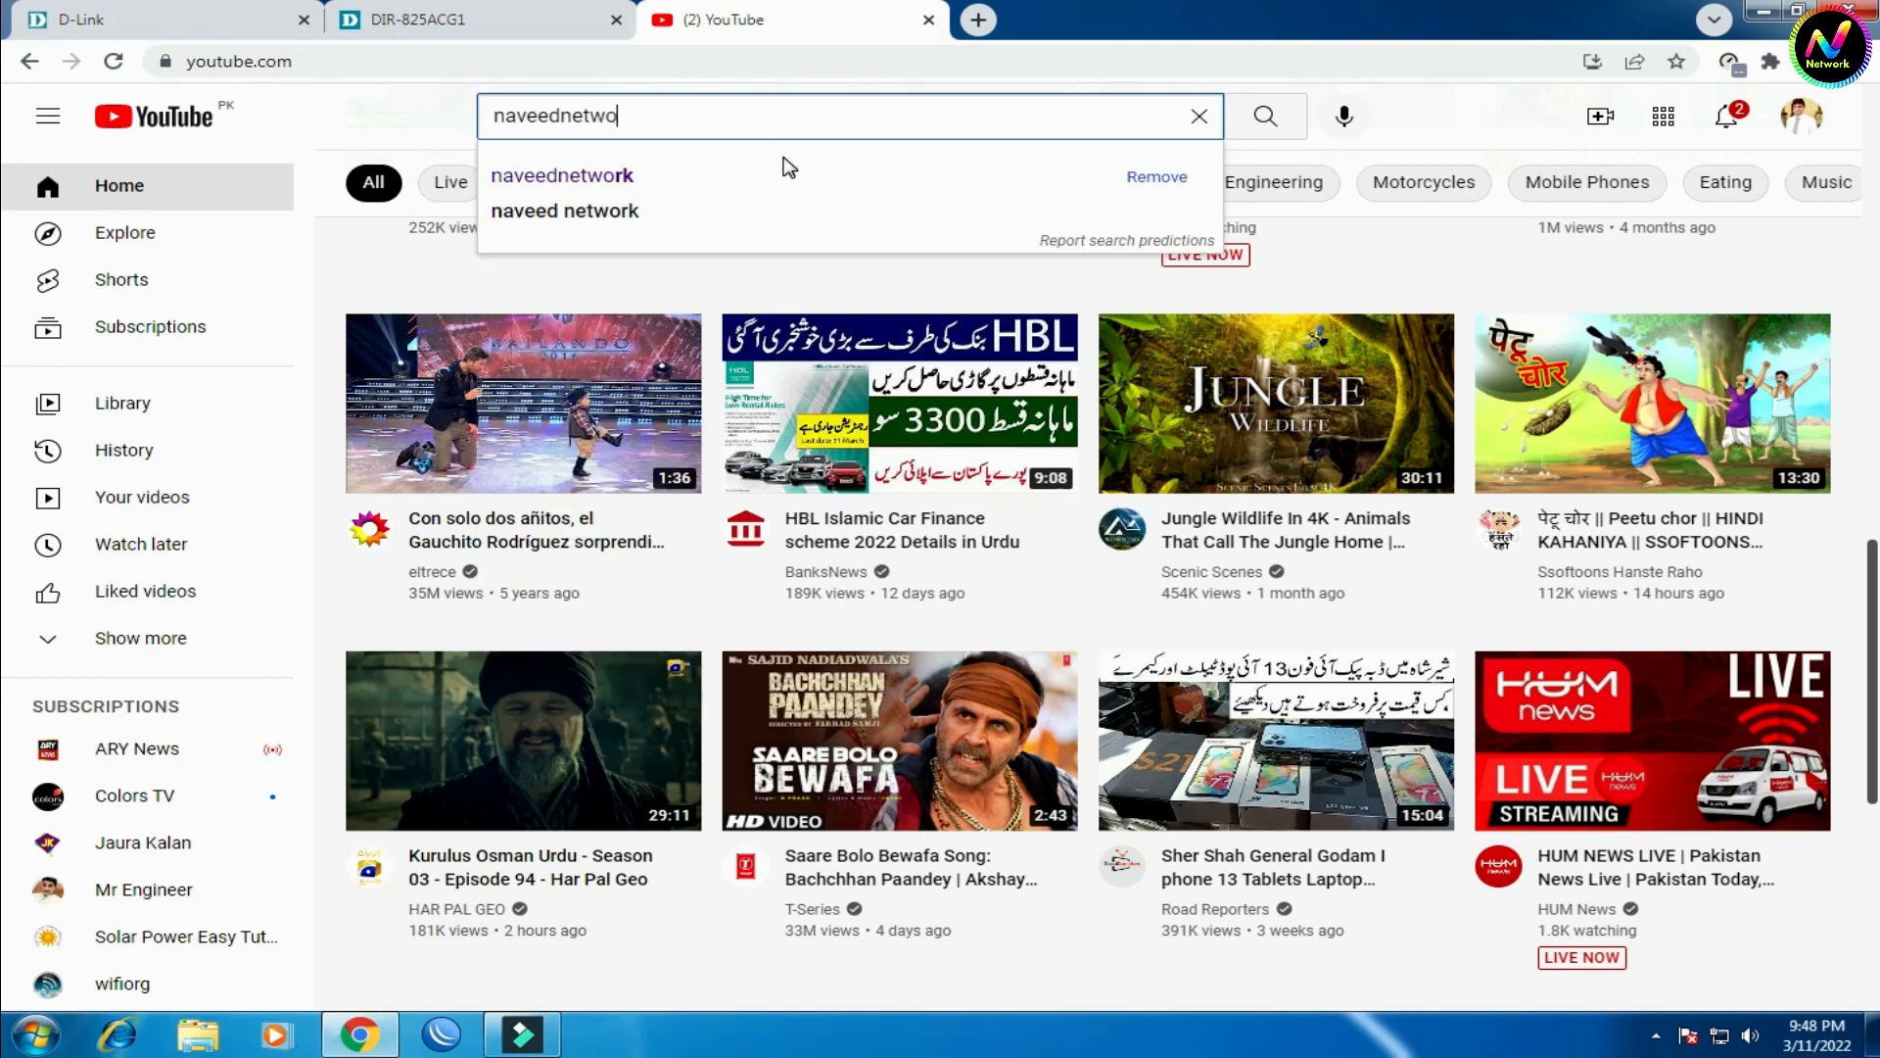
{"action": "type", "text": "rk"}
{"action": "key", "text": "Return"}
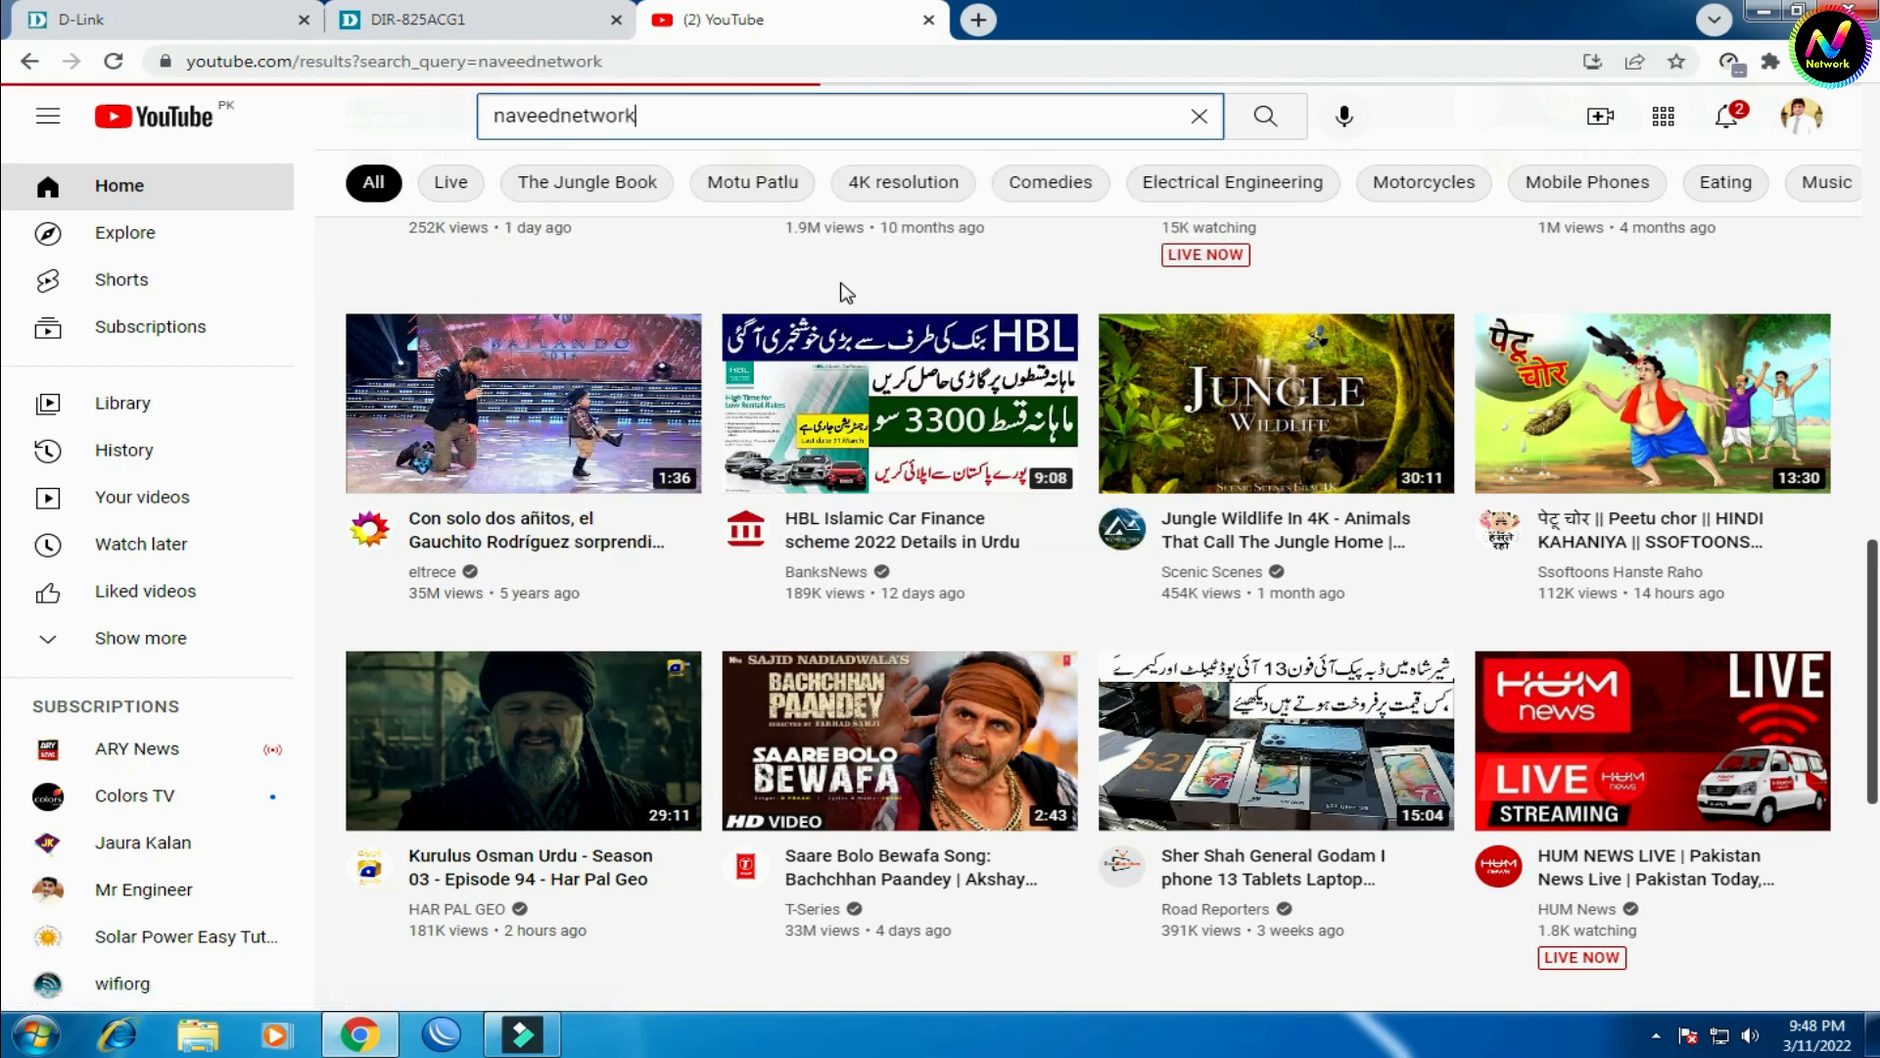
Step: Browse through the naveednetwork search results
{"action": "scroll", "coordinate": [855, 403], "scroll_direction": "down", "scroll_amount": 15}
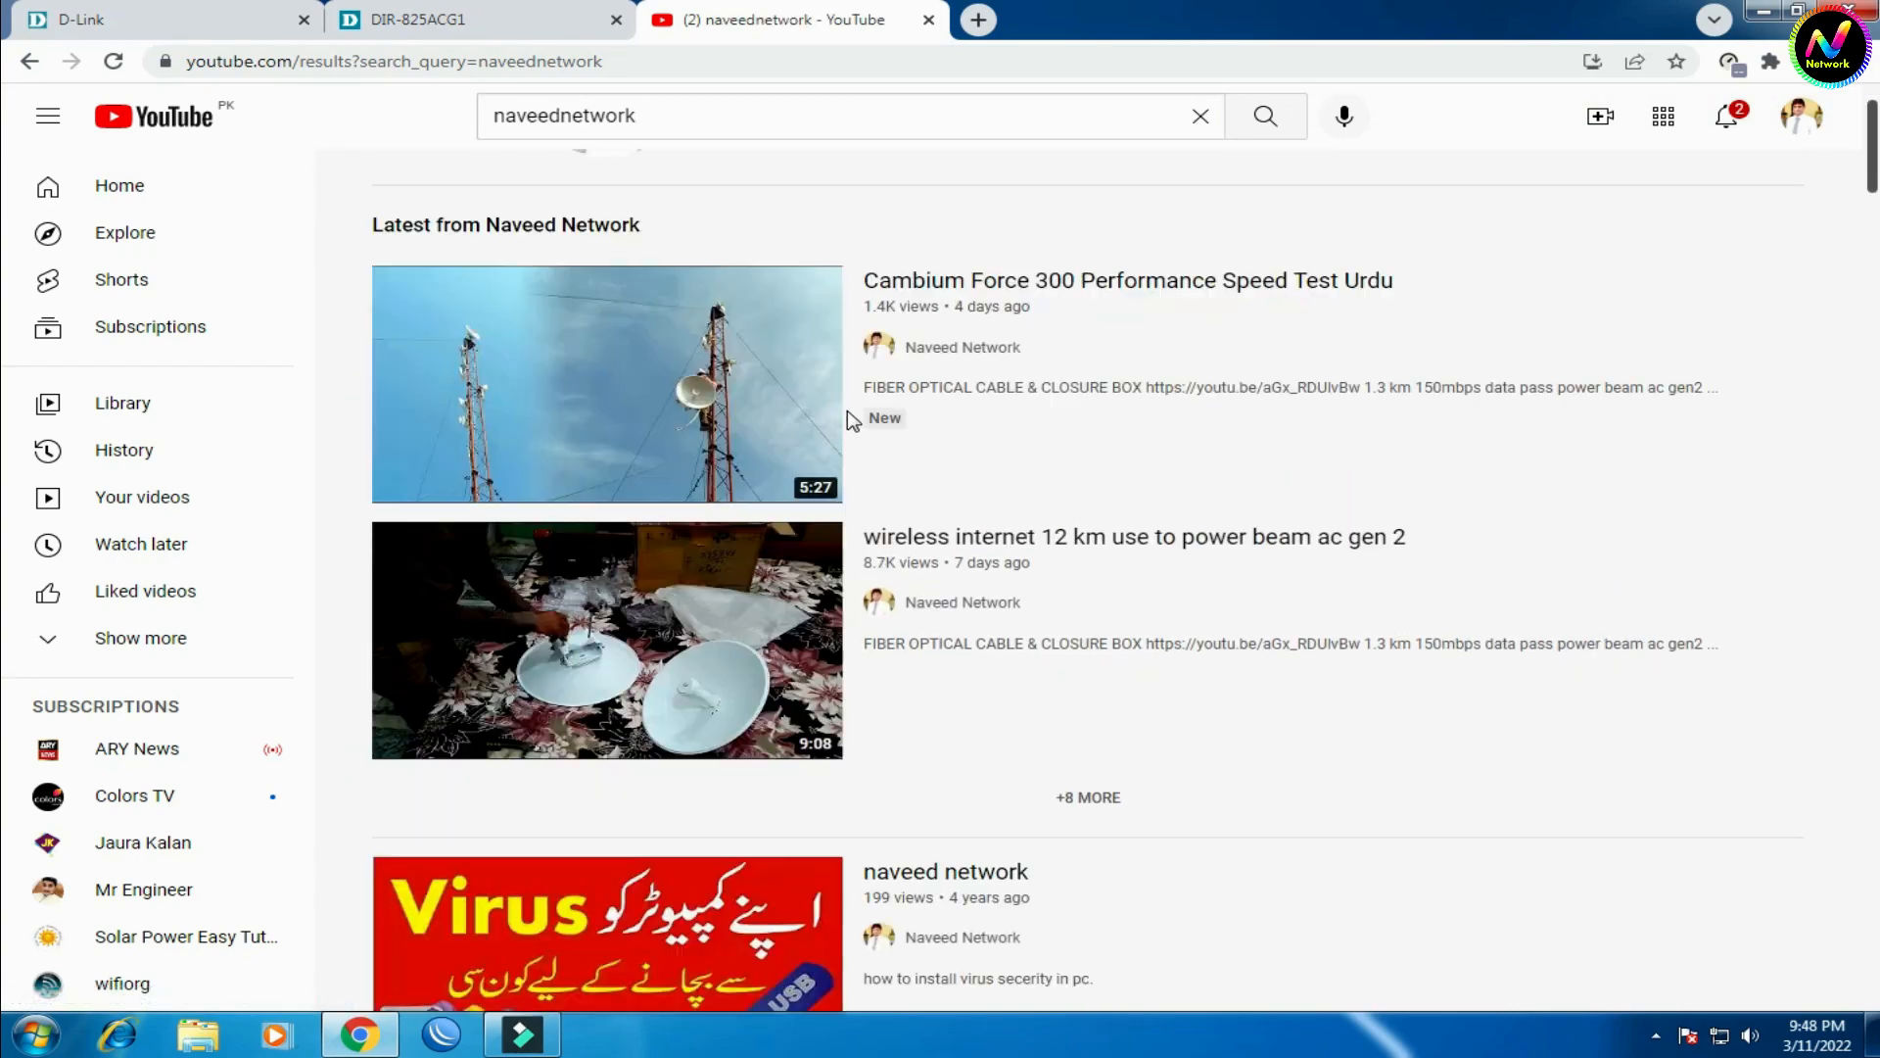
{"action": "scroll", "coordinate": [719, 552], "scroll_direction": "down", "scroll_amount": 5}
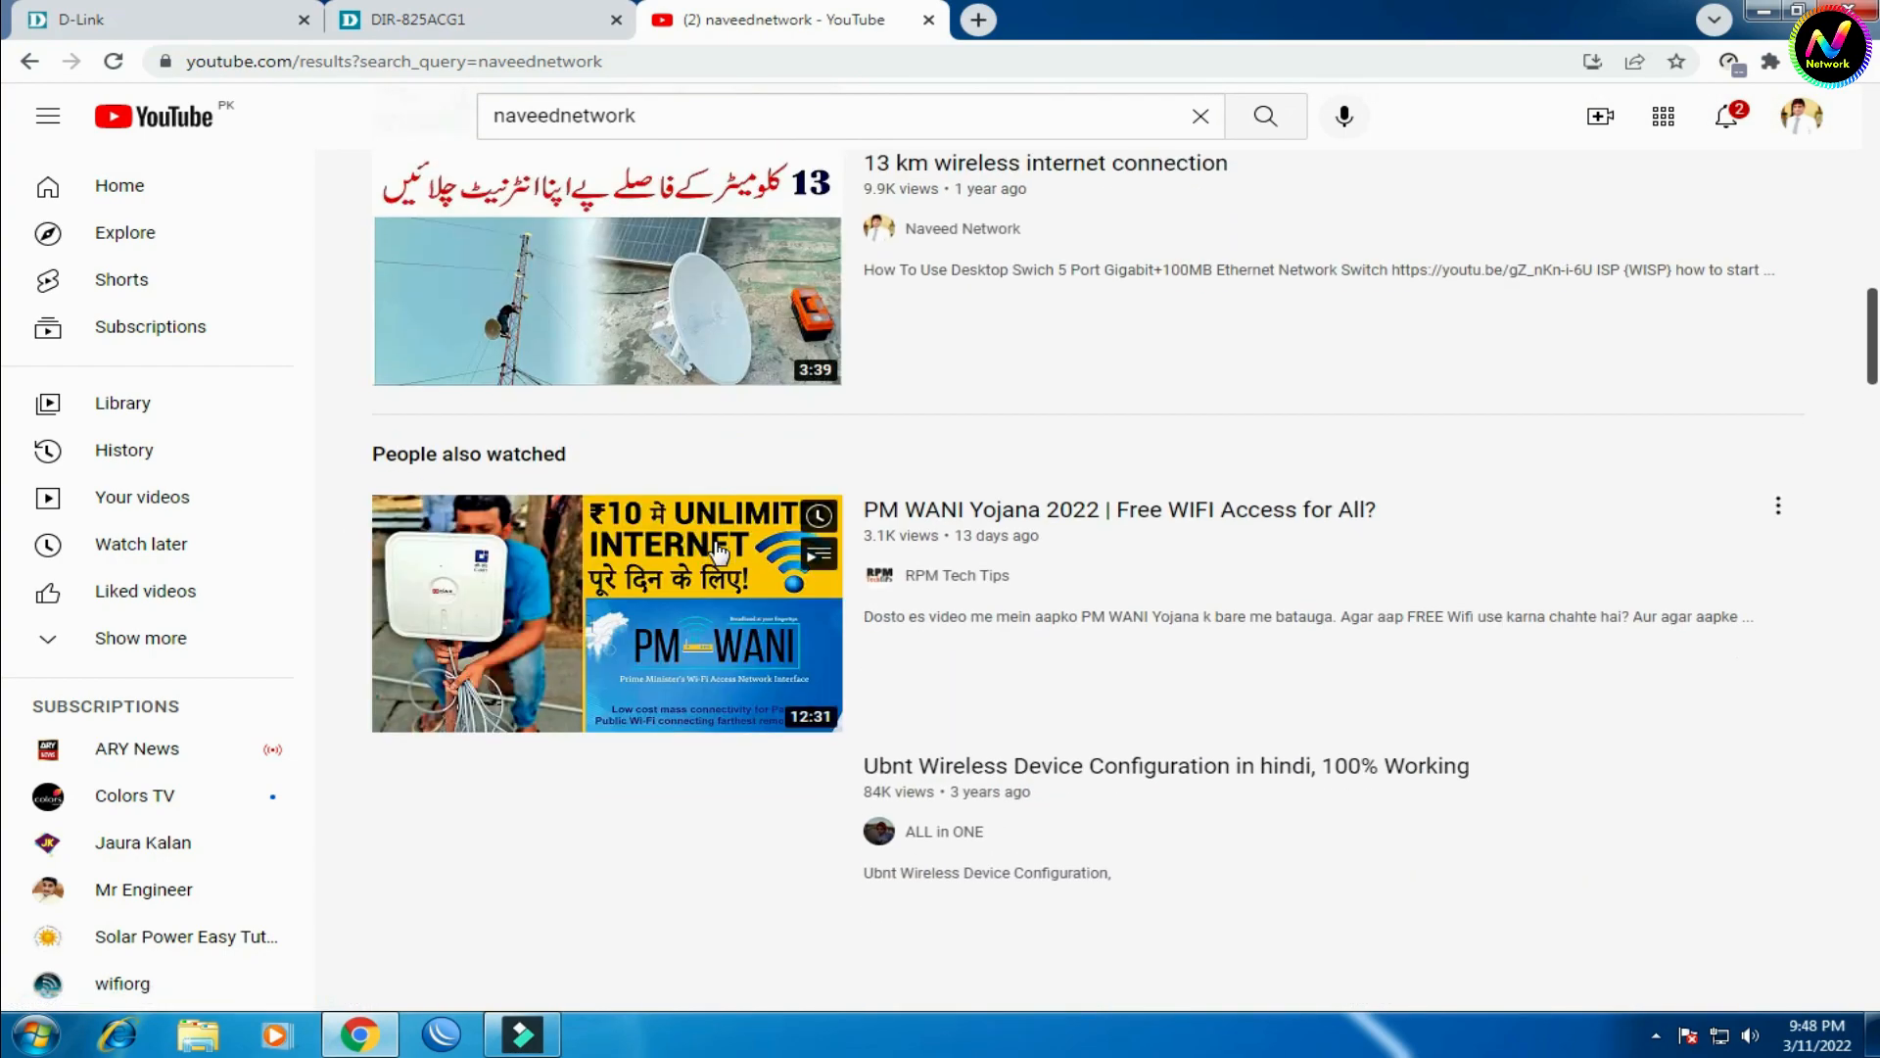
{"action": "scroll", "coordinate": [719, 552], "scroll_direction": "down", "scroll_amount": 4}
{"action": "scroll", "coordinate": [718, 553], "scroll_direction": "down", "scroll_amount": 10}
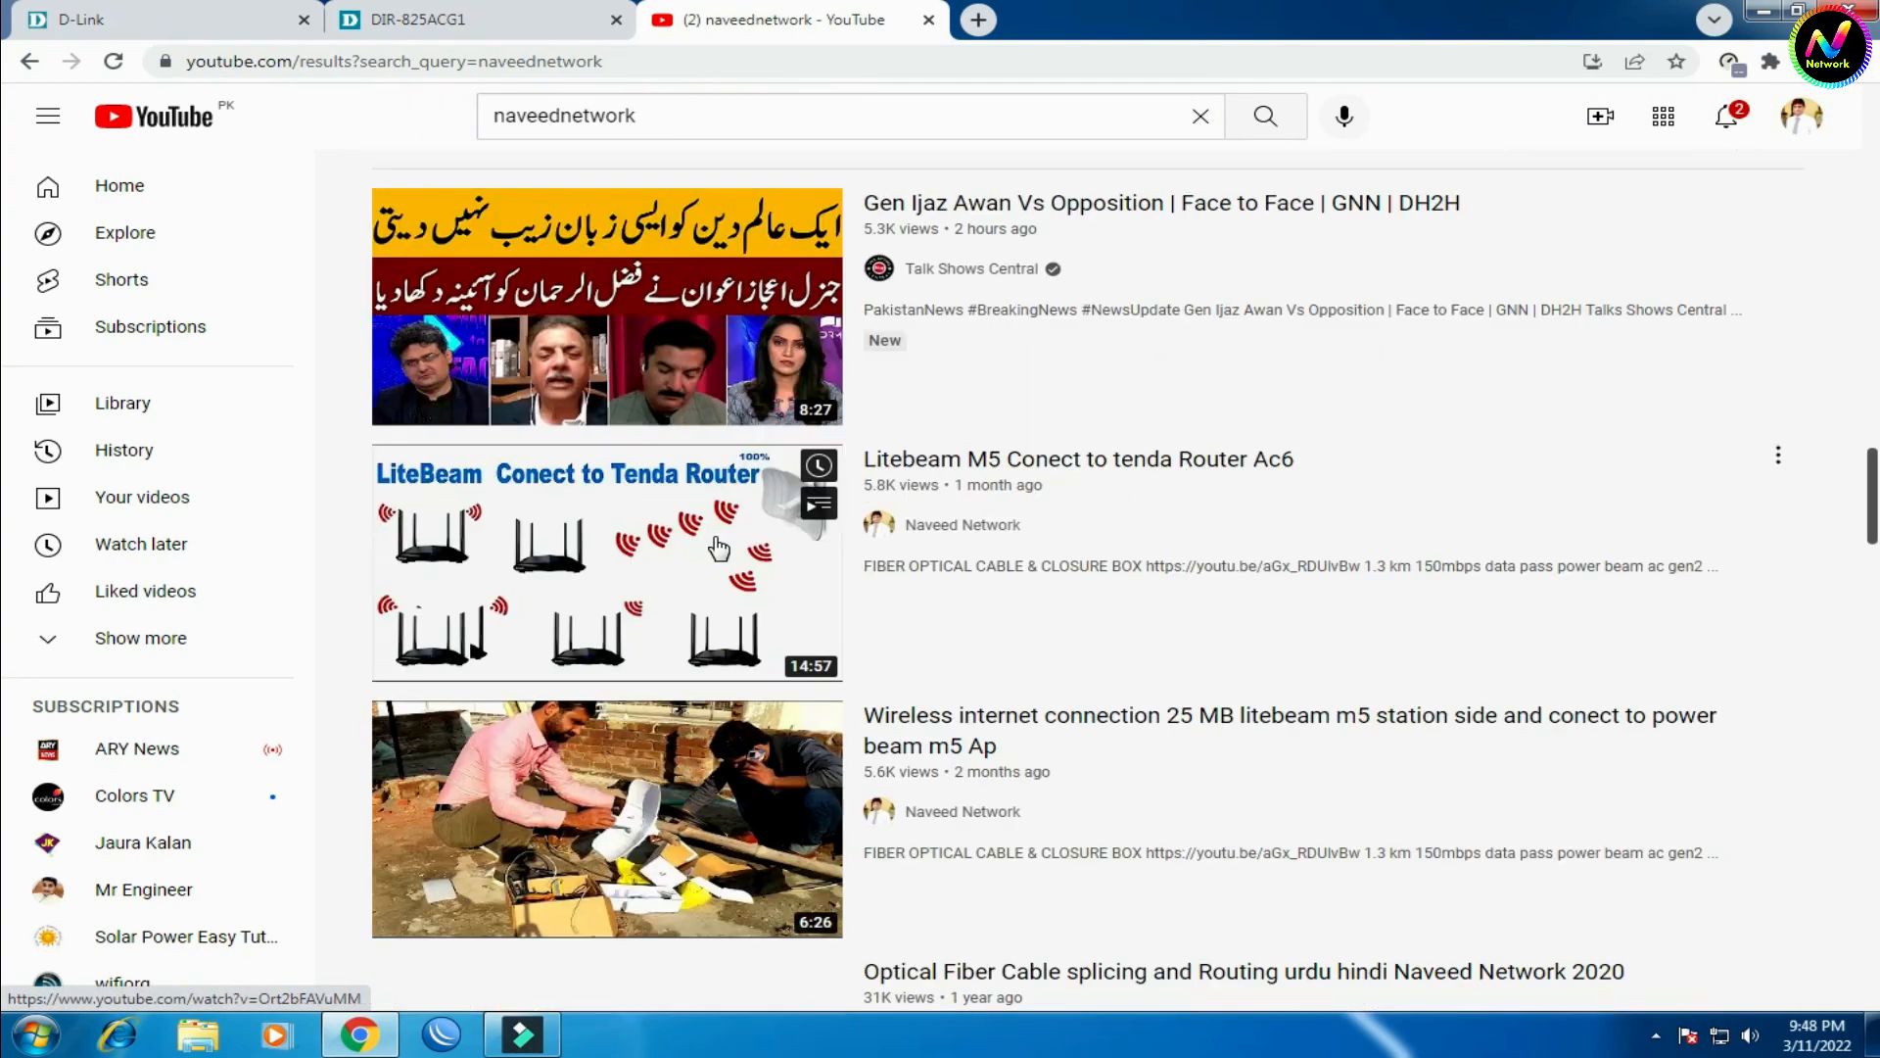
{"action": "scroll", "coordinate": [719, 544], "scroll_direction": "down", "scroll_amount": 4}
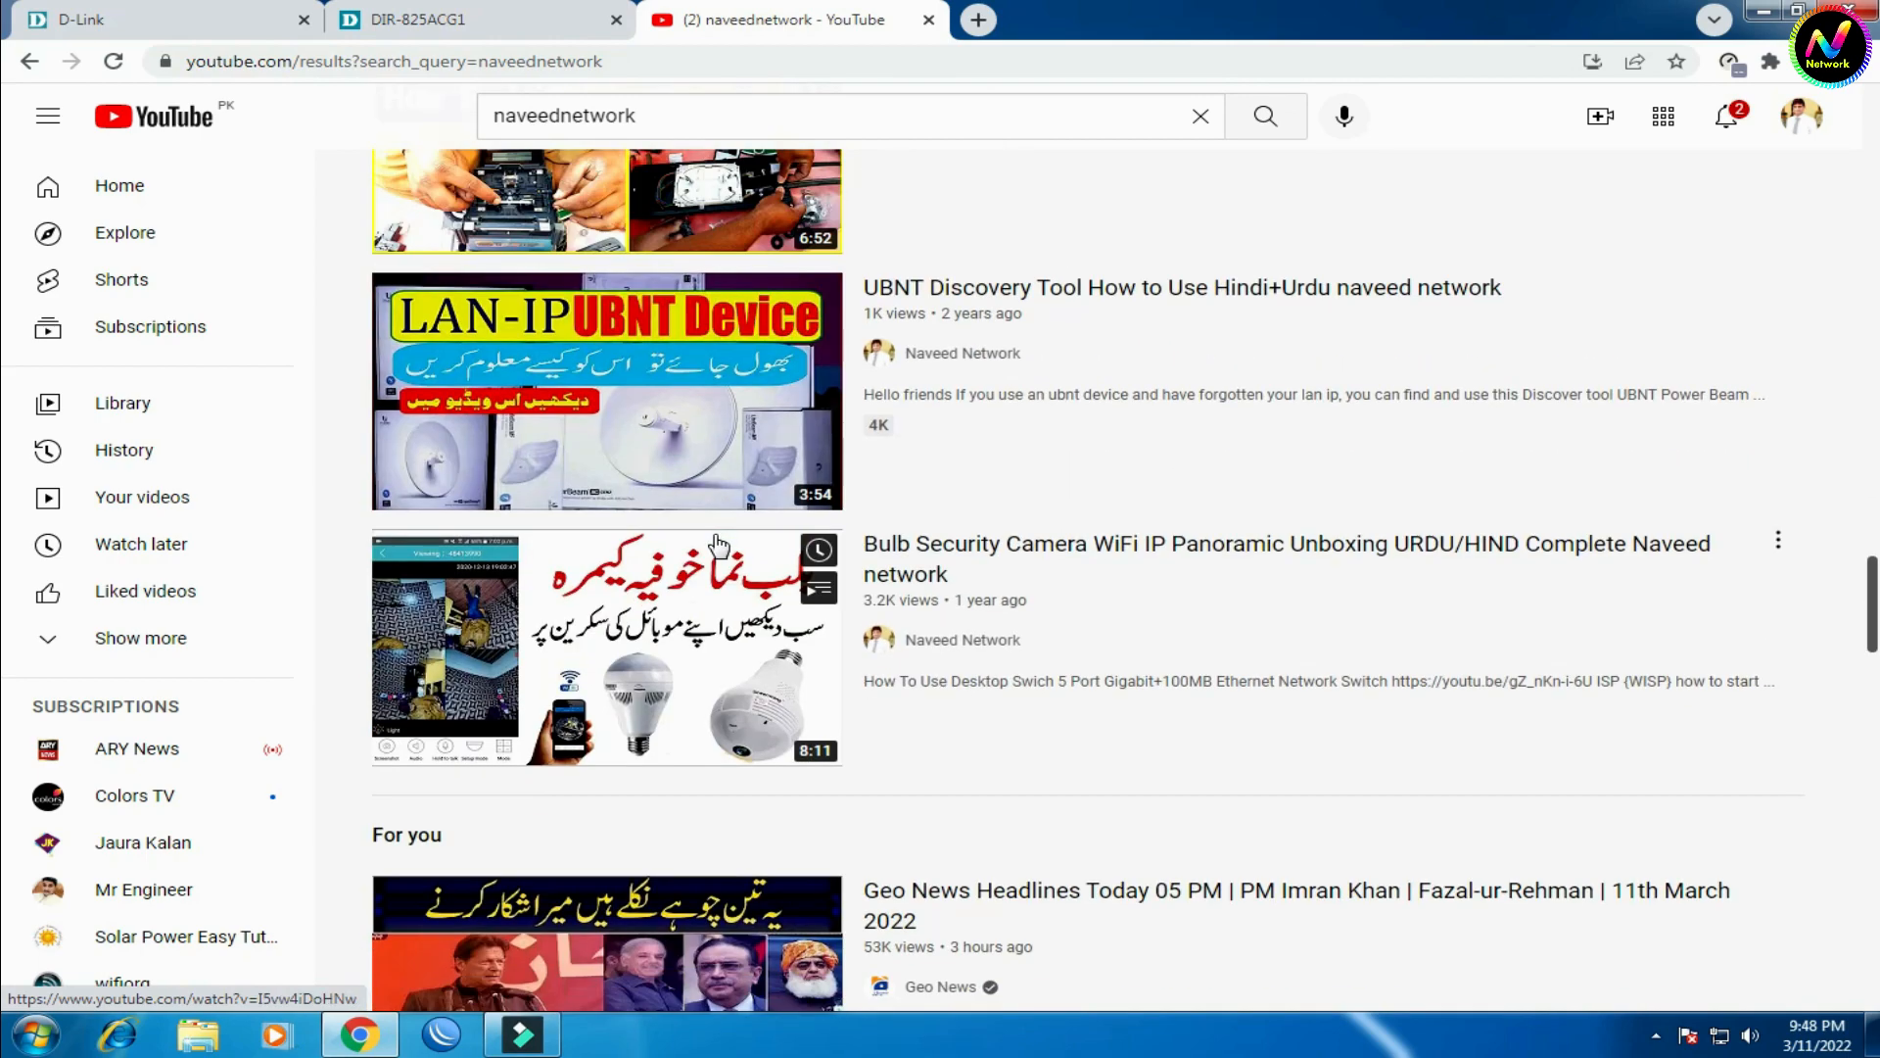
{"action": "scroll", "coordinate": [720, 546], "scroll_direction": "up", "scroll_amount": 7}
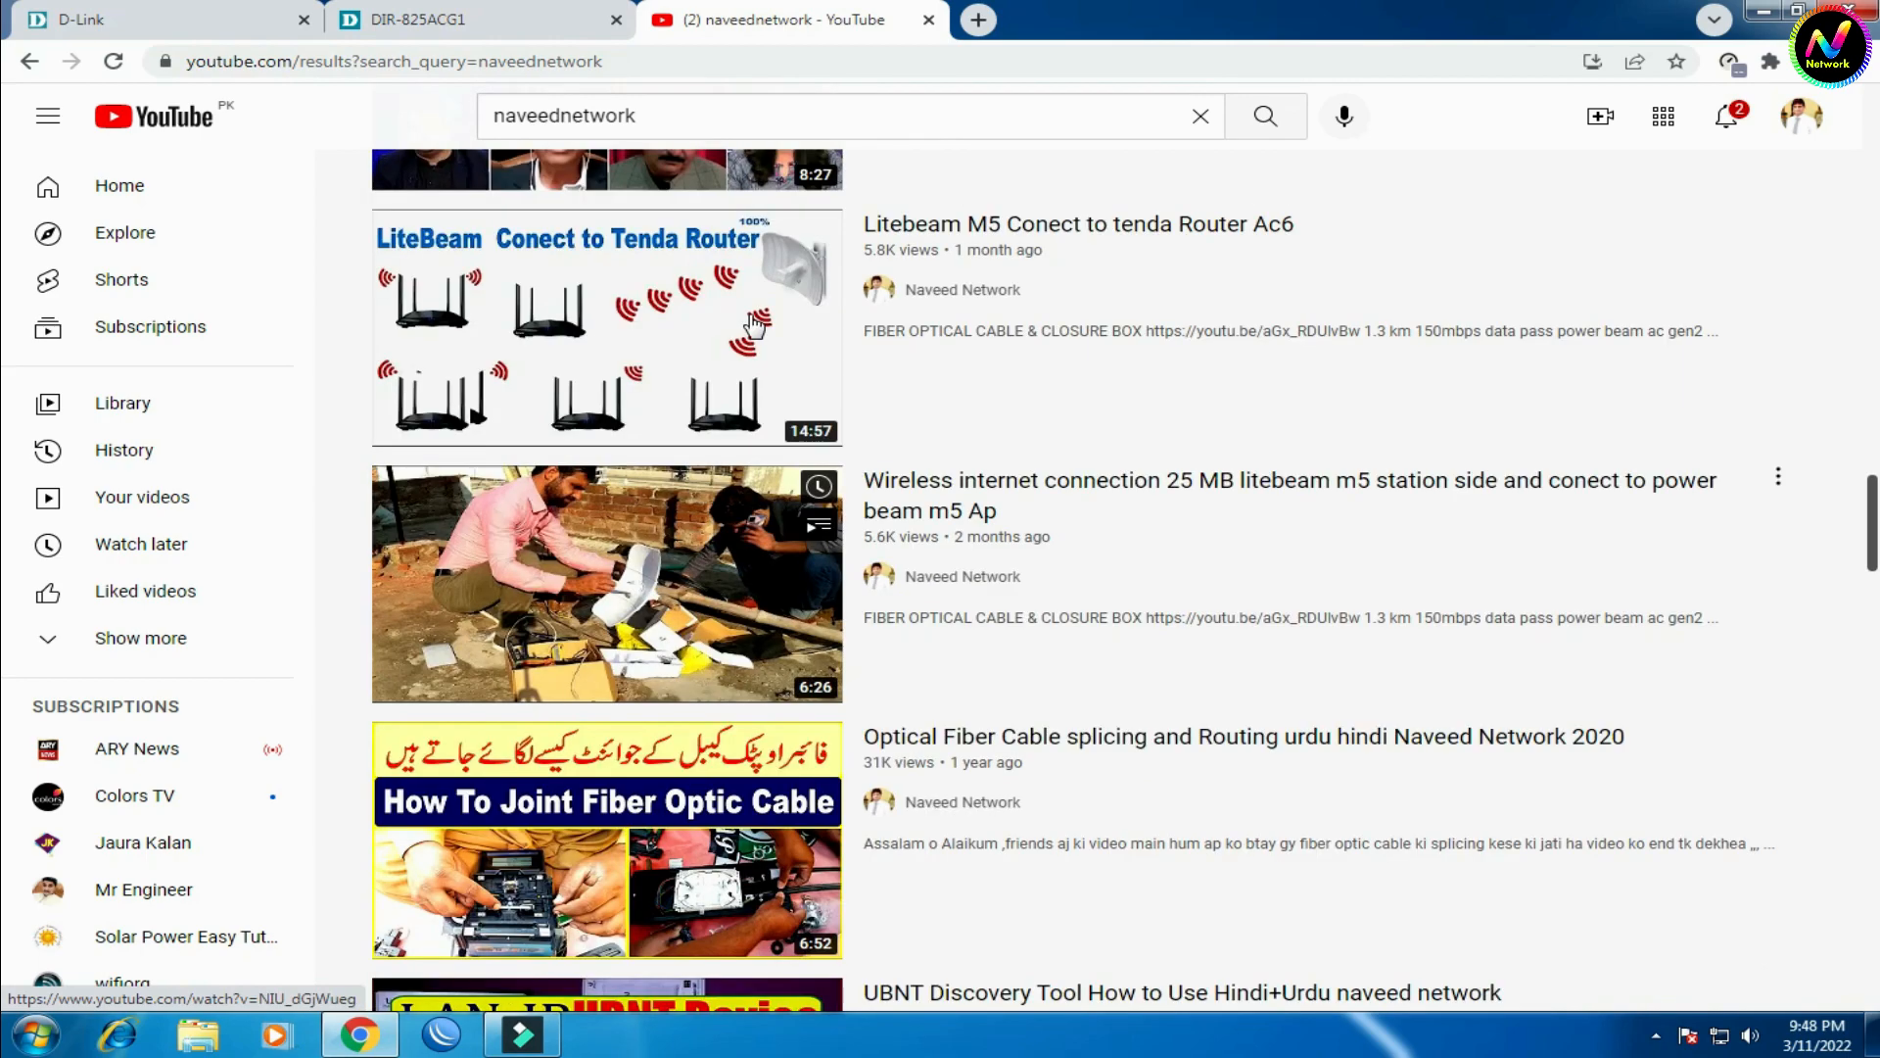
Step: Close the YouTube tab and return to the top of the router's Summary page
{"action": "left_click", "coordinate": [928, 20]}
{"action": "scroll", "coordinate": [867, 713], "scroll_direction": "up", "scroll_amount": 3}
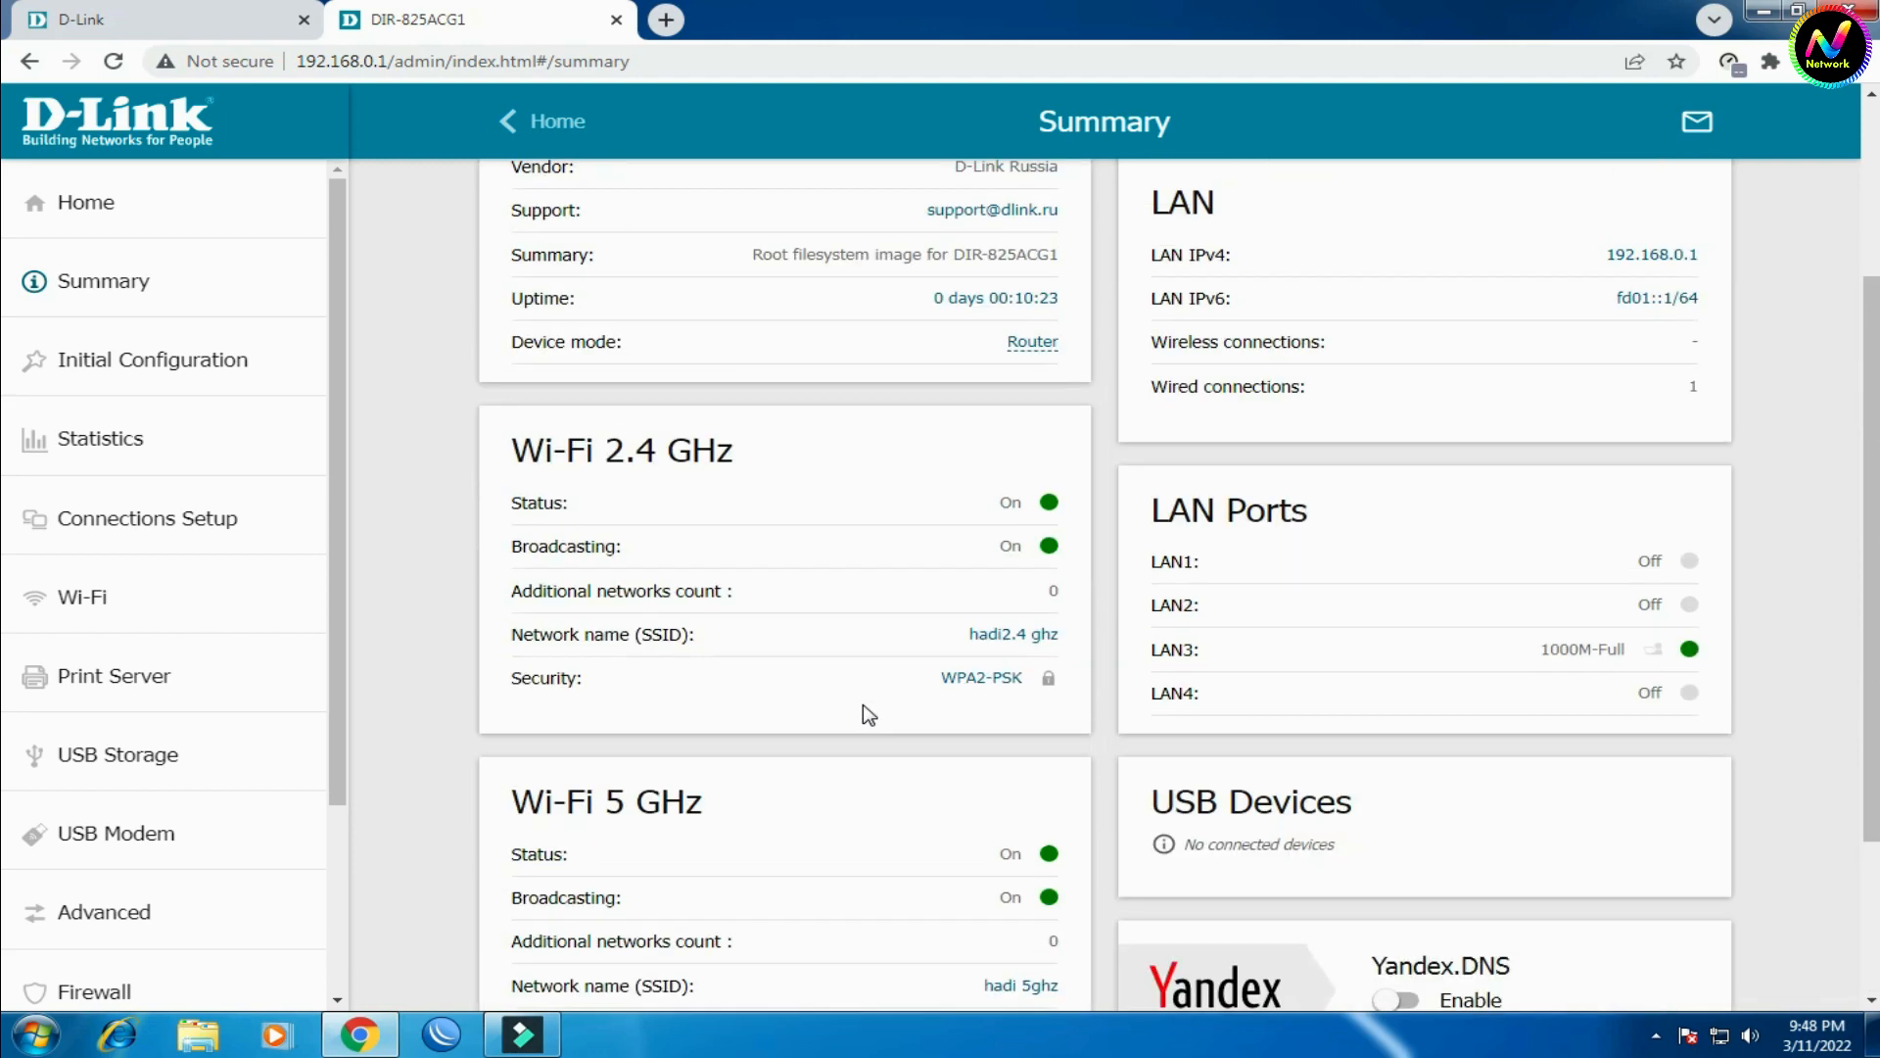
{"action": "scroll", "coordinate": [866, 713], "scroll_direction": "up", "scroll_amount": 3}
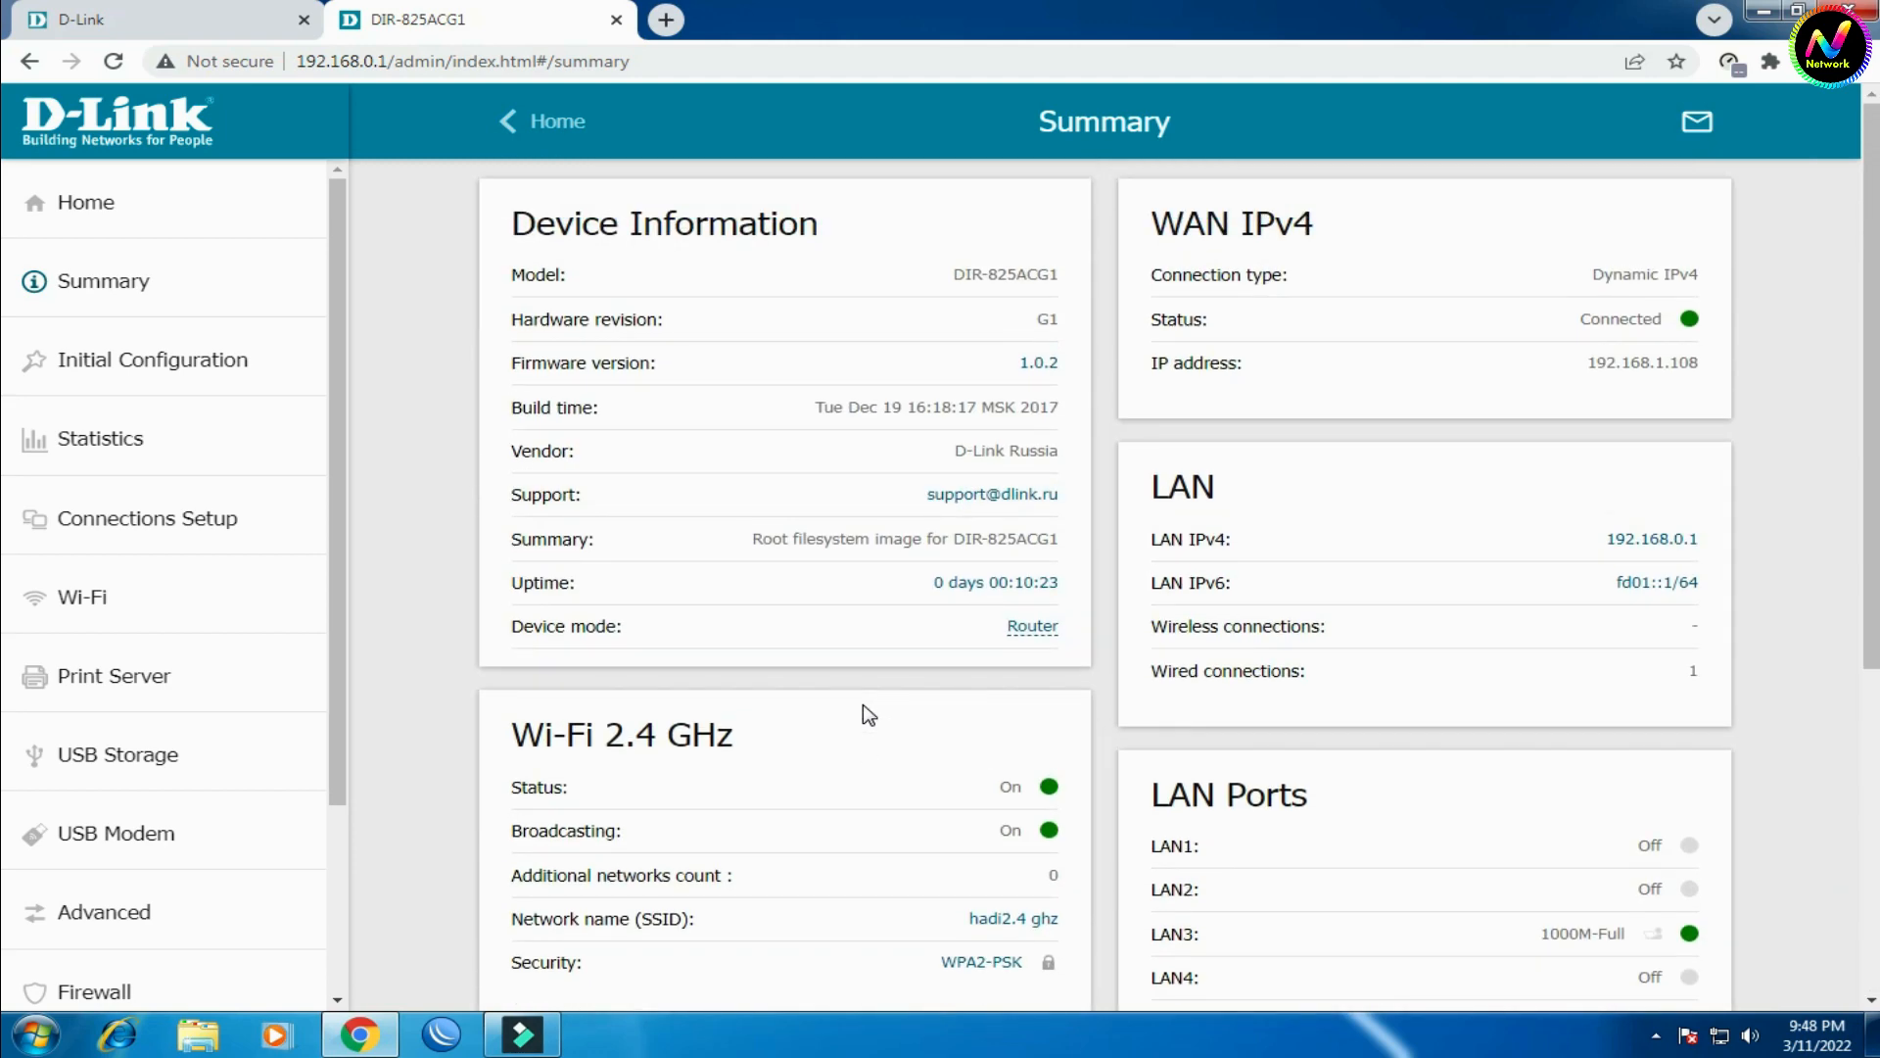